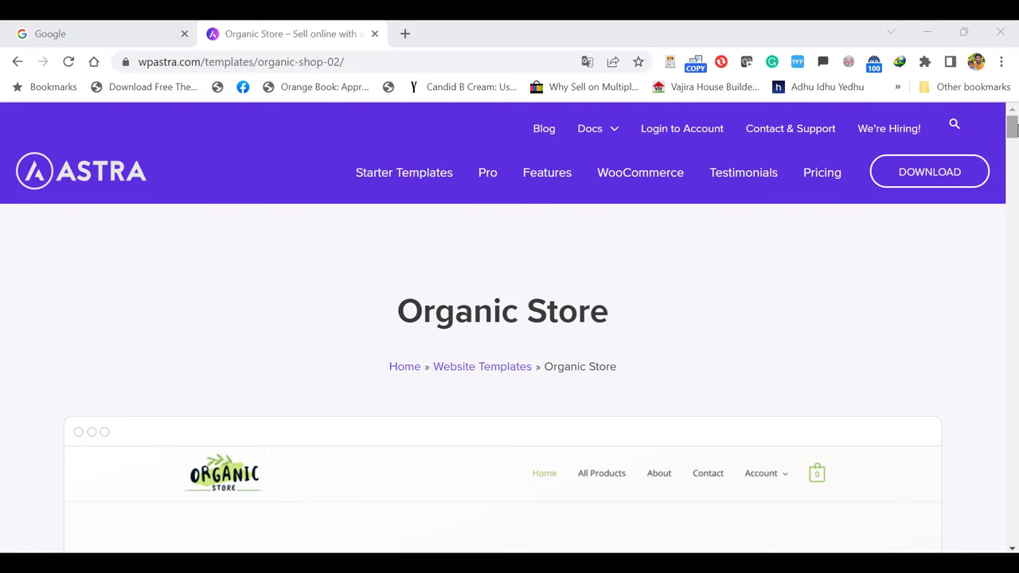
Look over the Organic Store template's page previews and open its live preview
left_click_drag(1014, 128, 1013, 201)
left_click(1013, 548)
left_click(1014, 548)
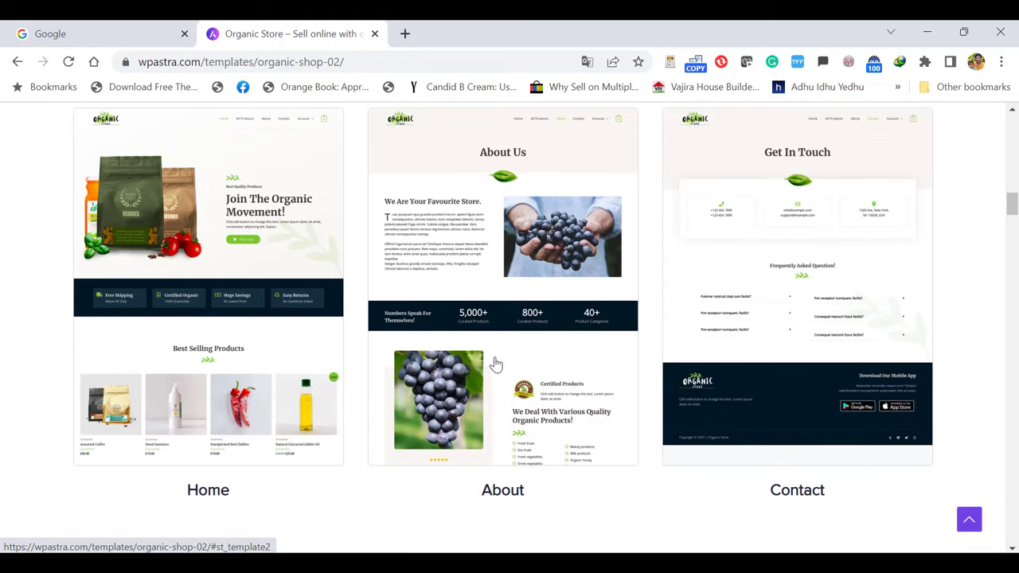
left_click_drag(1012, 213, 1014, 154)
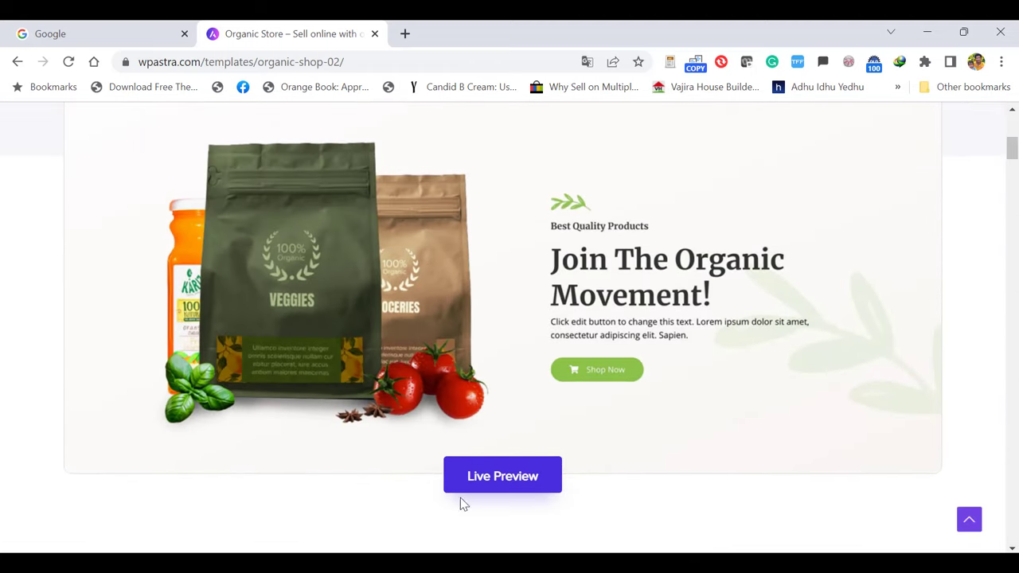
left_click(510, 478)
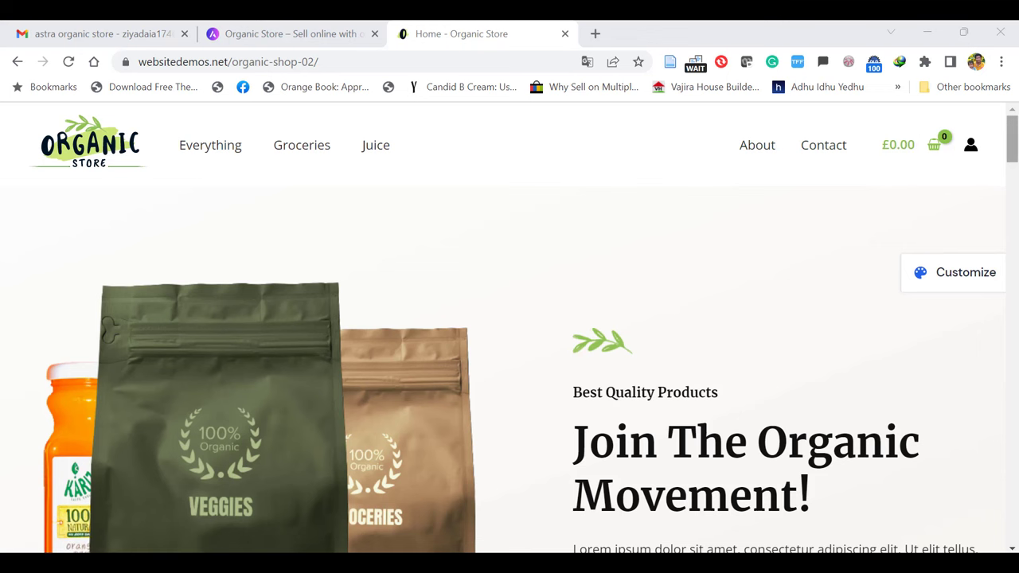
Examine the demo store's home page from the hero banner through products, offers, reviews and brands to the footer
left_click_drag(1012, 150, 1012, 166)
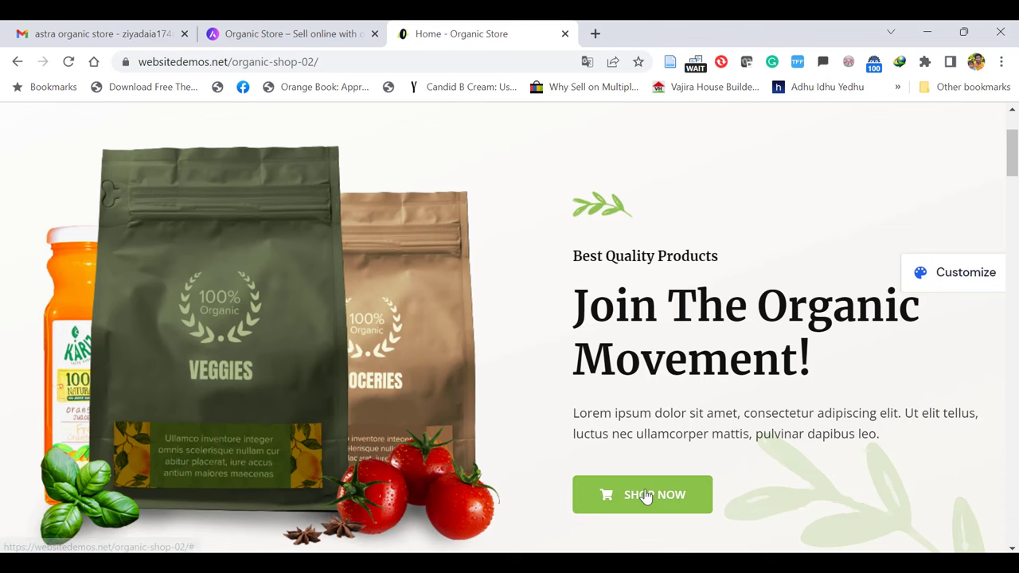
left_click_drag(1014, 155, 1015, 196)
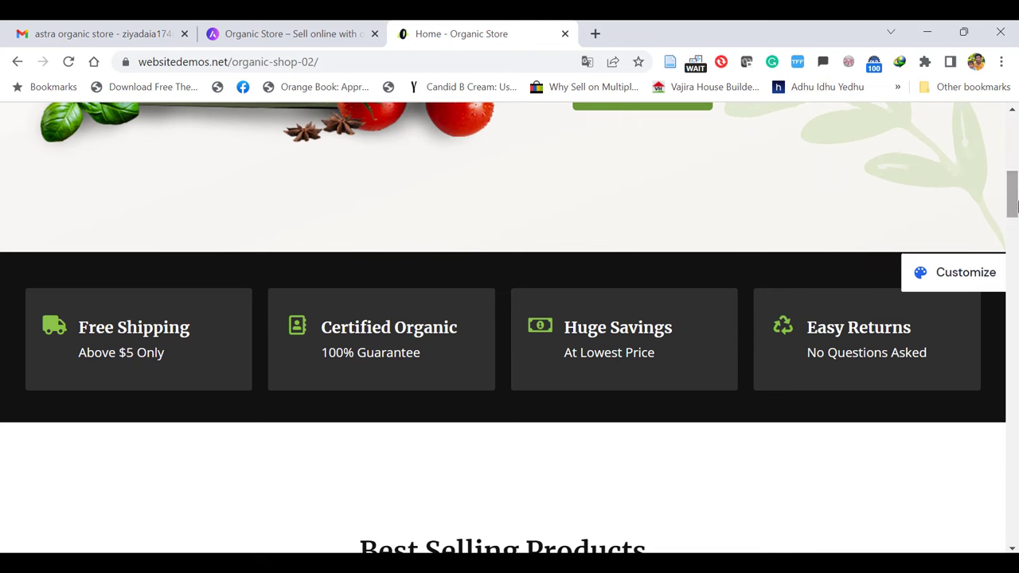
left_click_drag(1014, 207, 1015, 242)
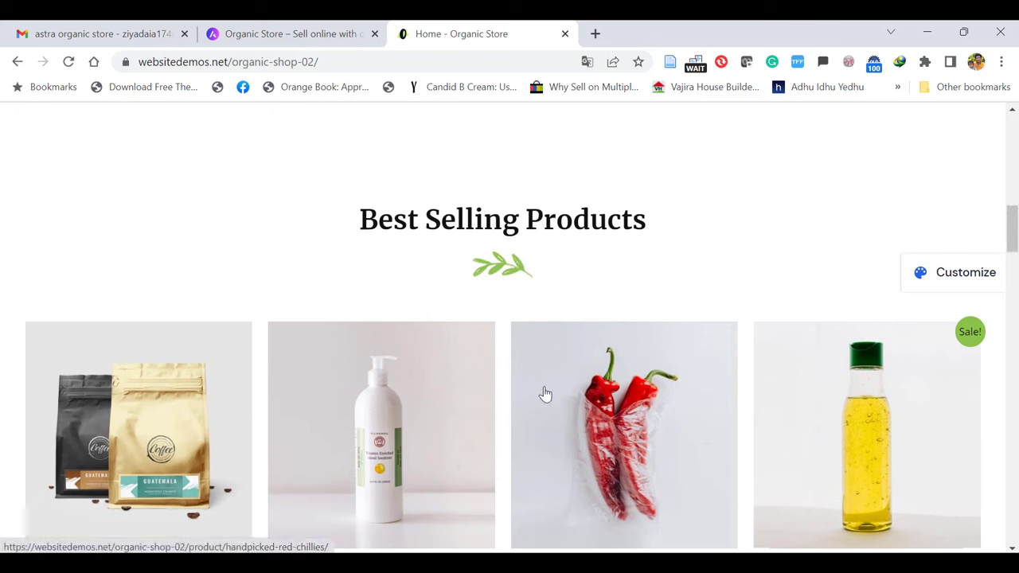
left_click_drag(1013, 249, 1014, 314)
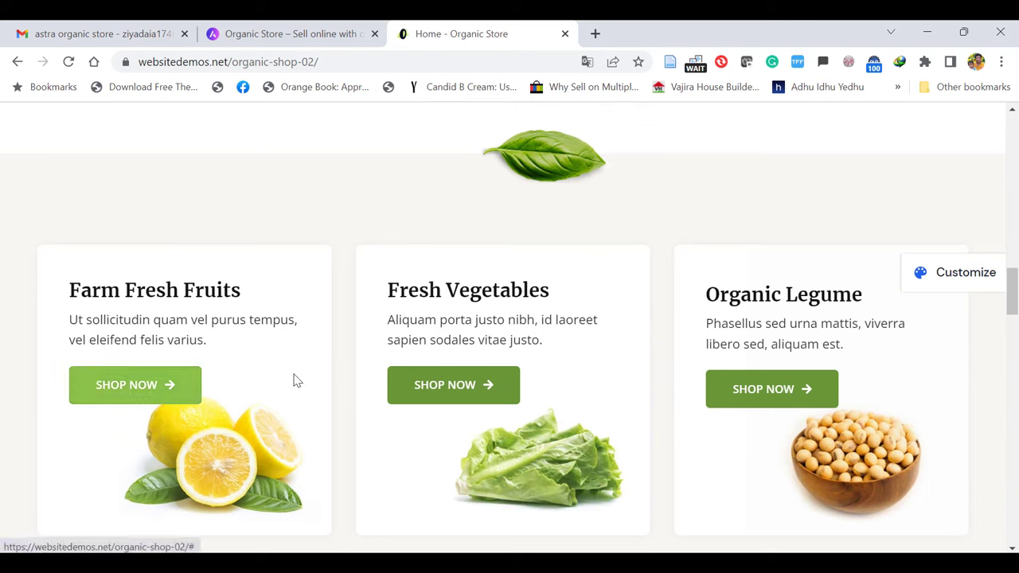
left_click_drag(1011, 292, 1012, 332)
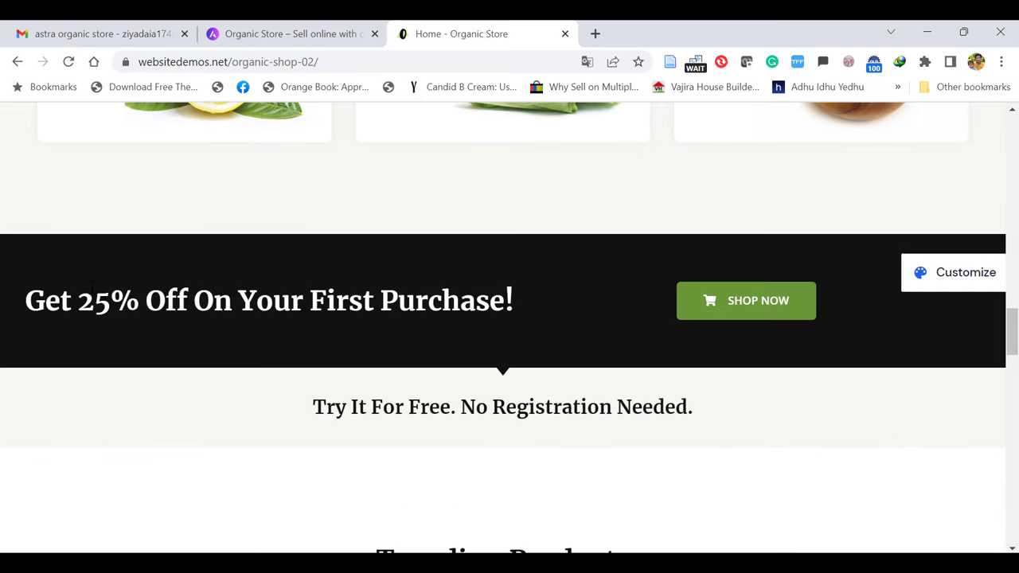
scroll(840, 334, "down", 5)
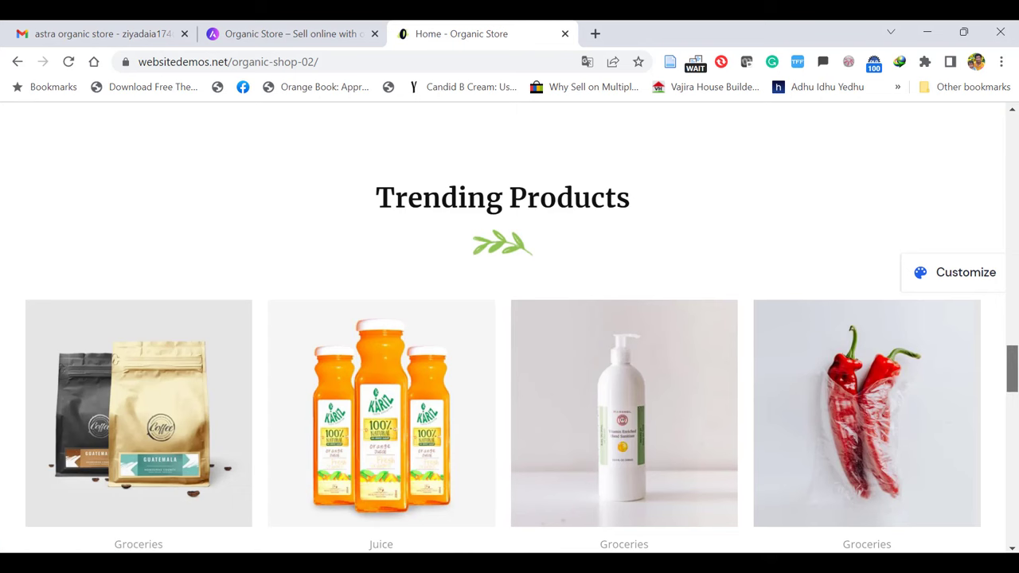
scroll(480, 194, "down", 7)
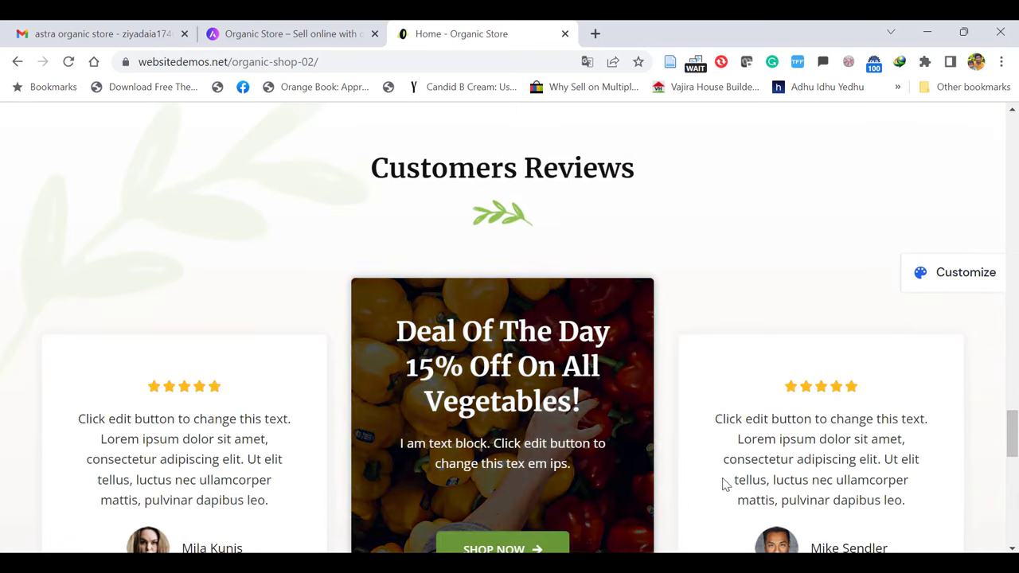
scroll(88, 293, "down", 5)
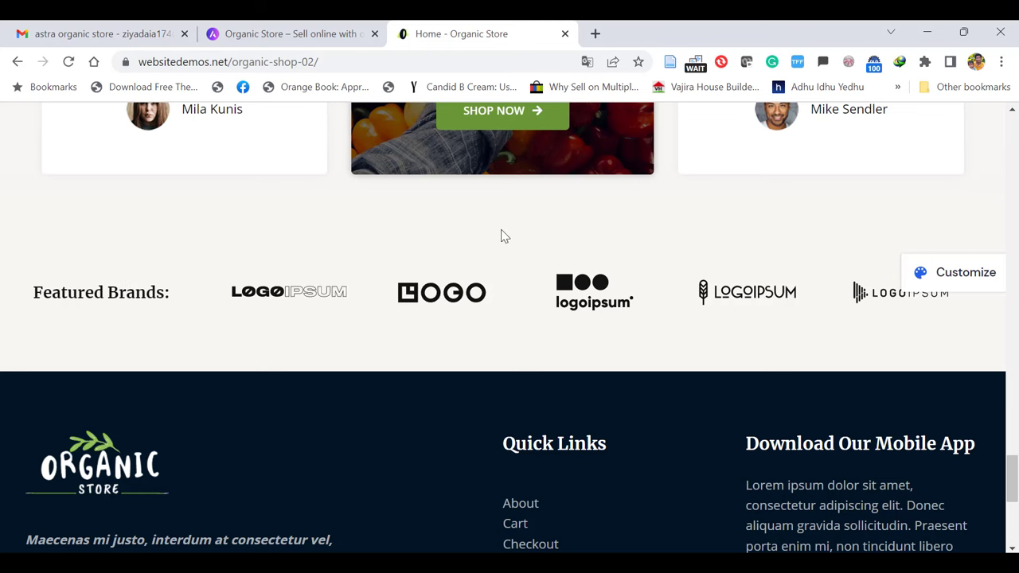
scroll(1013, 486, "down", 3)
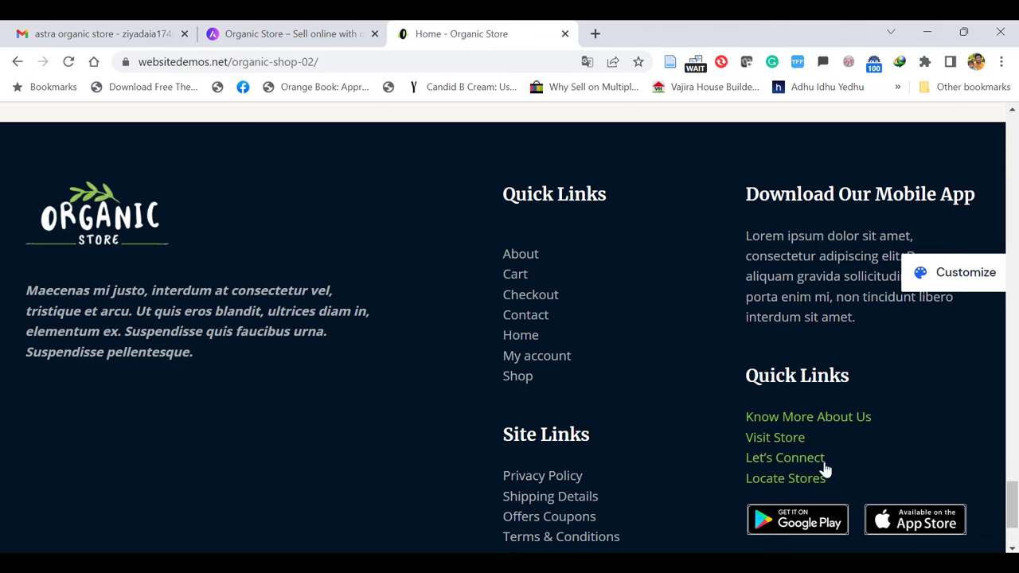
scroll(249, 470, "down", 2)
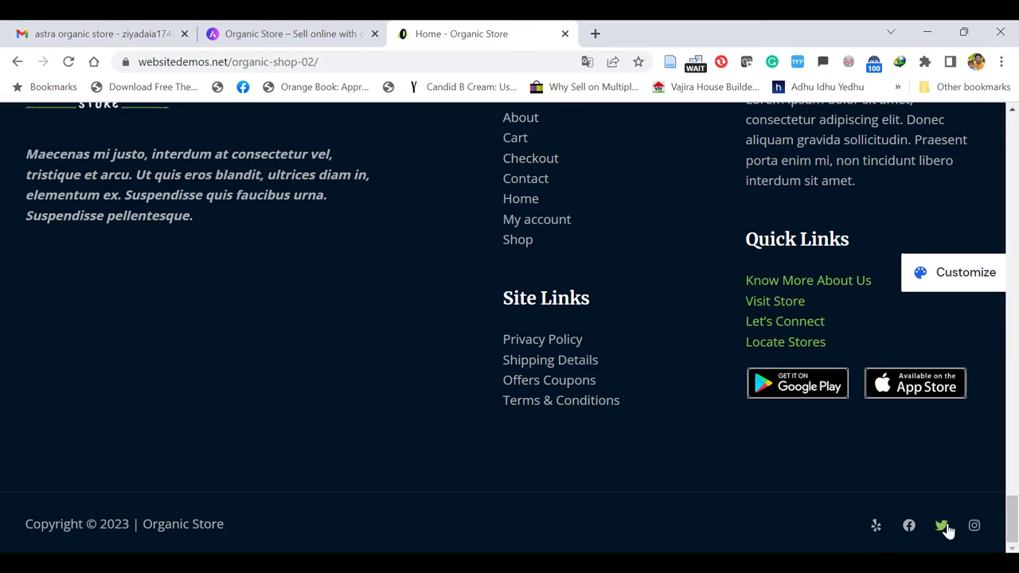
left_click_drag(1012, 522, 1012, 120)
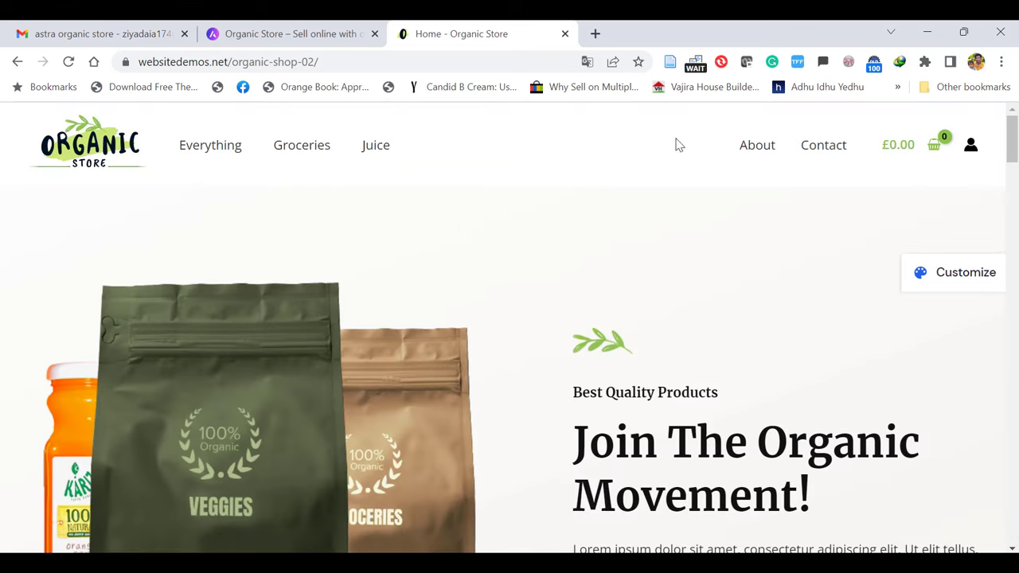
Open the Everything shop page and check its product search, price filter and sorting options
left_click(204, 155)
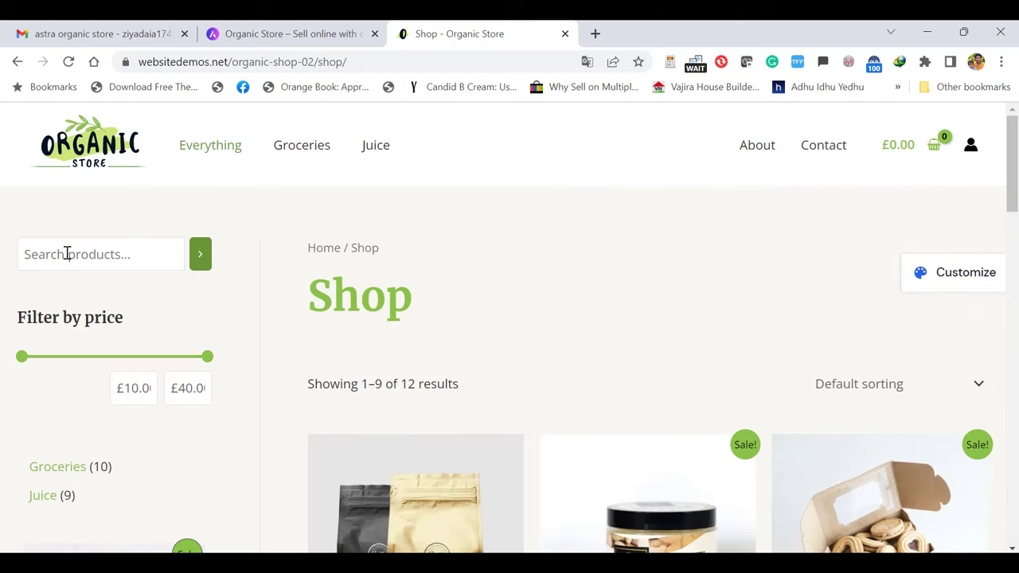
left_click(67, 253)
mouse_move(206, 360)
left_mouse_down()
mouse_move(93, 365)
mouse_move(207, 358)
left_mouse_up()
scroll(558, 359, "down", 2)
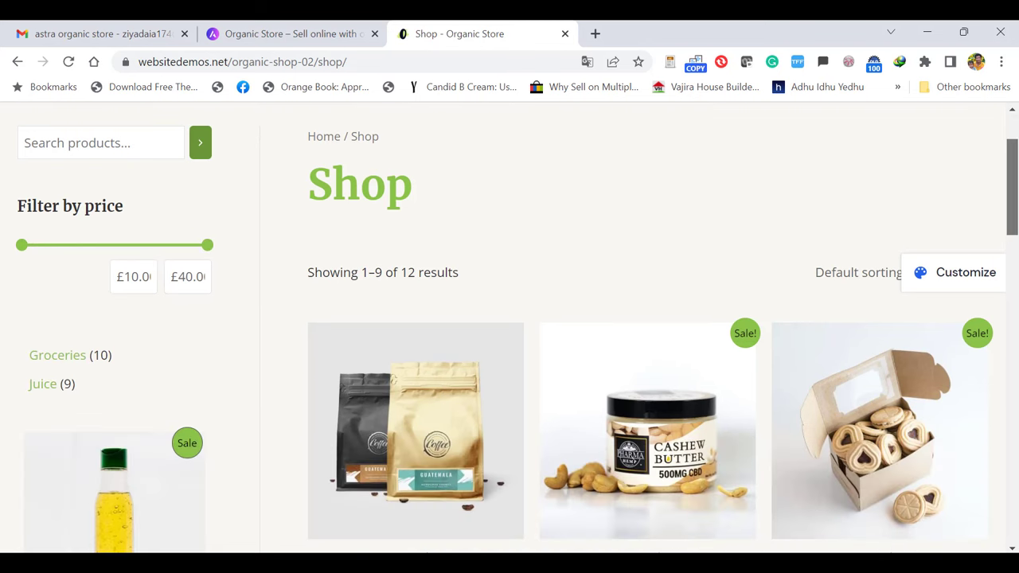
scroll(876, 350, "down", 1)
left_click(973, 209)
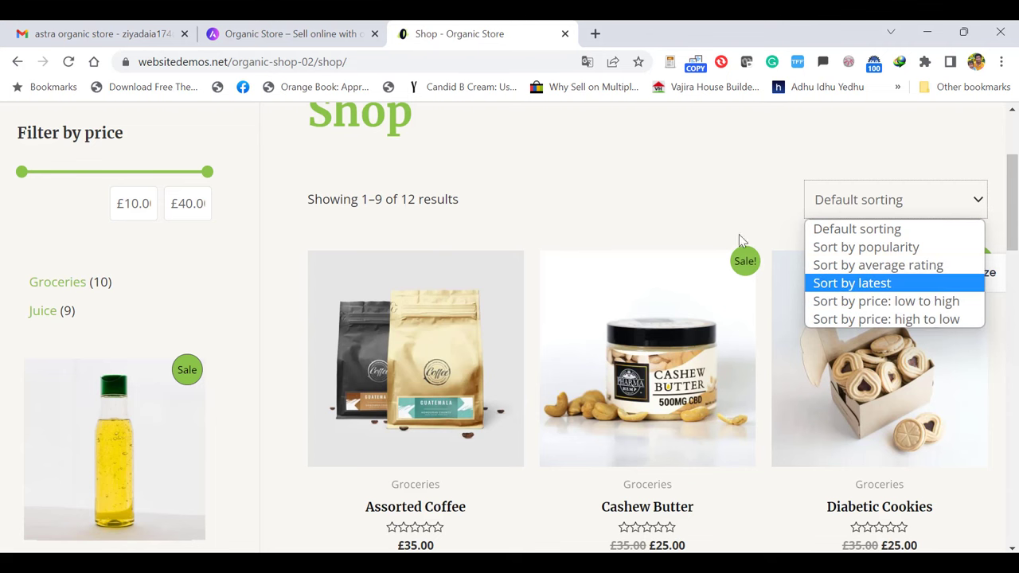
left_click(668, 187)
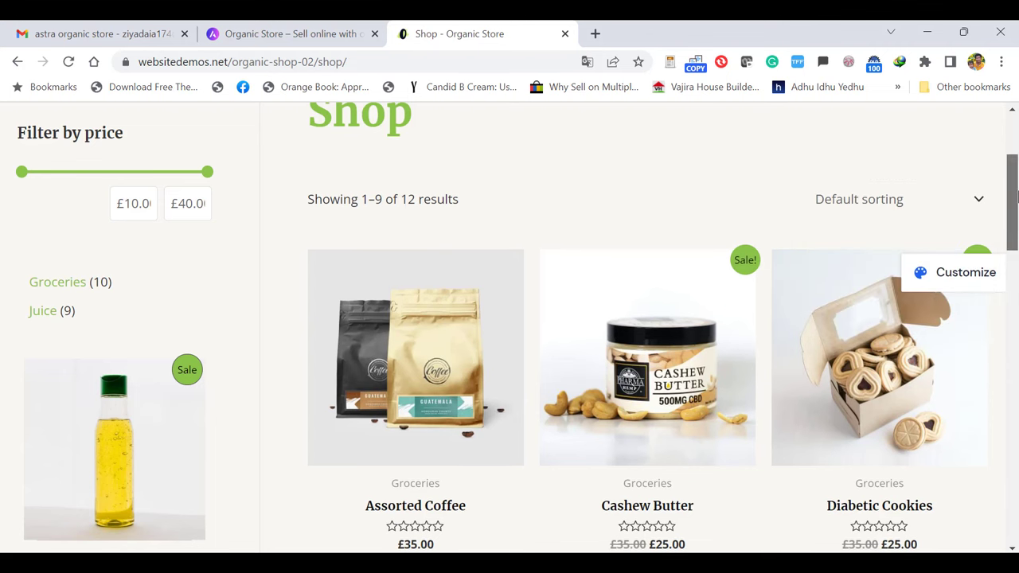
Look through the shop's product grid down to the page numbers and return to the site header
left_click_drag(1008, 197, 1015, 231)
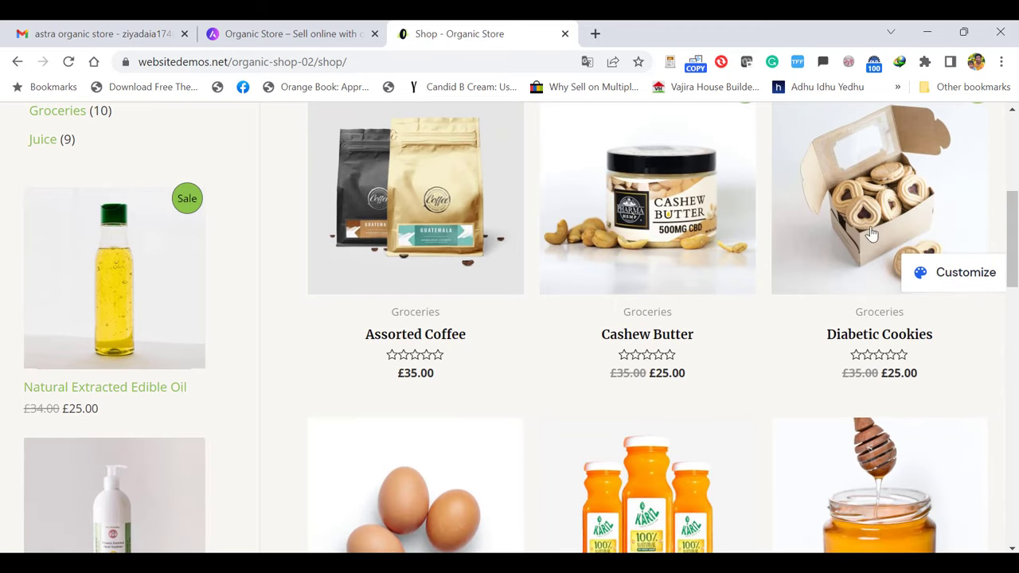
mouse_move(1013, 235)
left_mouse_down()
mouse_move(1015, 291)
mouse_move(1015, 235)
left_mouse_up()
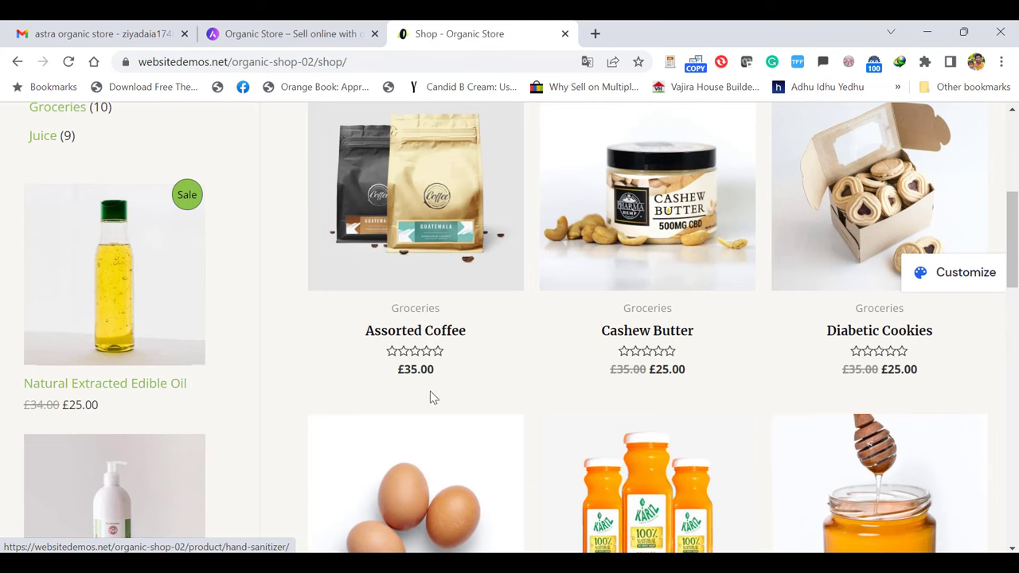
scroll(433, 446, "down", 9)
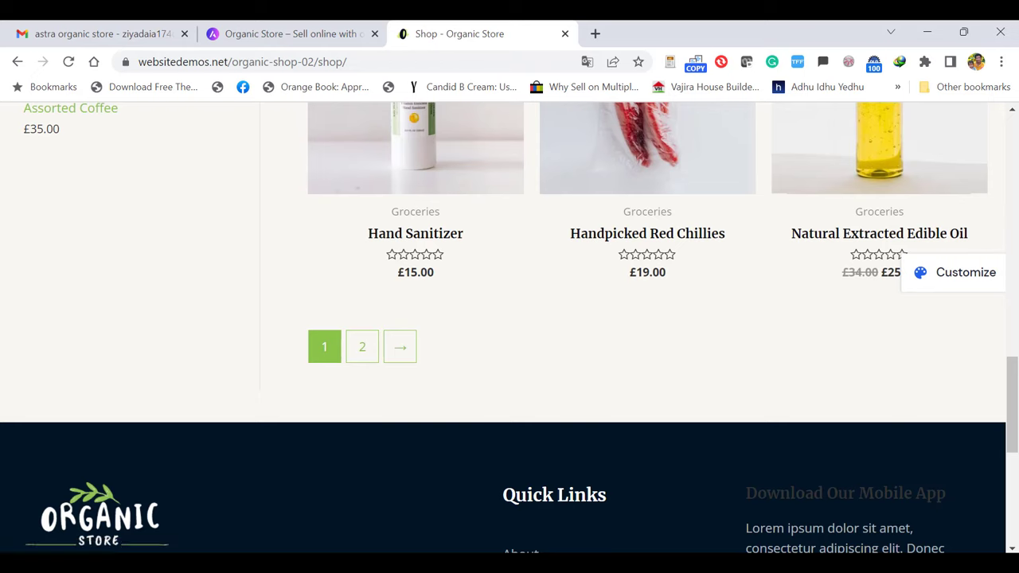
scroll(382, 255, "up", 15)
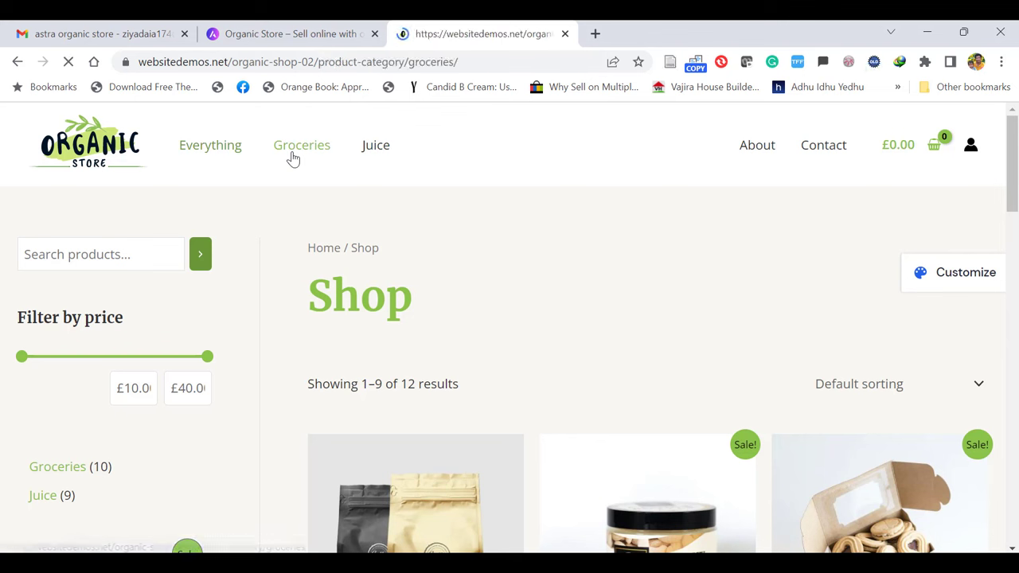
View the Groceries category, then open the Juice category and look through its products
left_click_drag(1012, 159, 1017, 94)
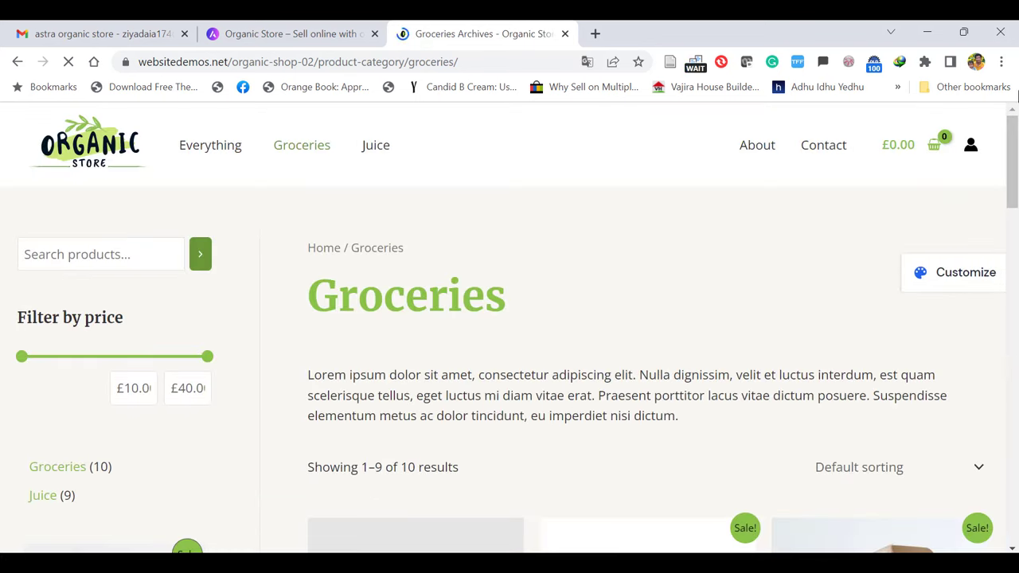
left_click(388, 151)
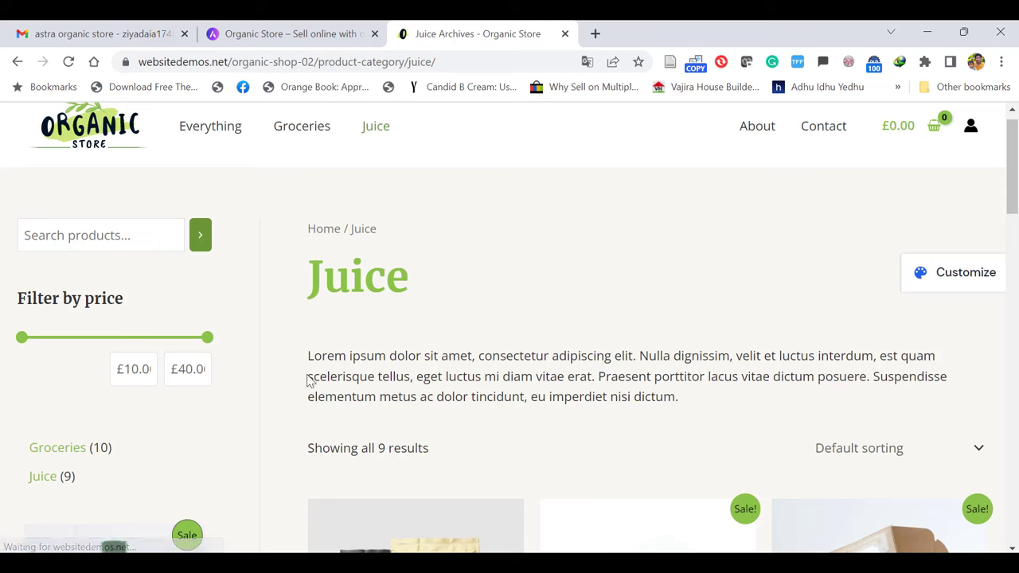
scroll(675, 361, "down", 12)
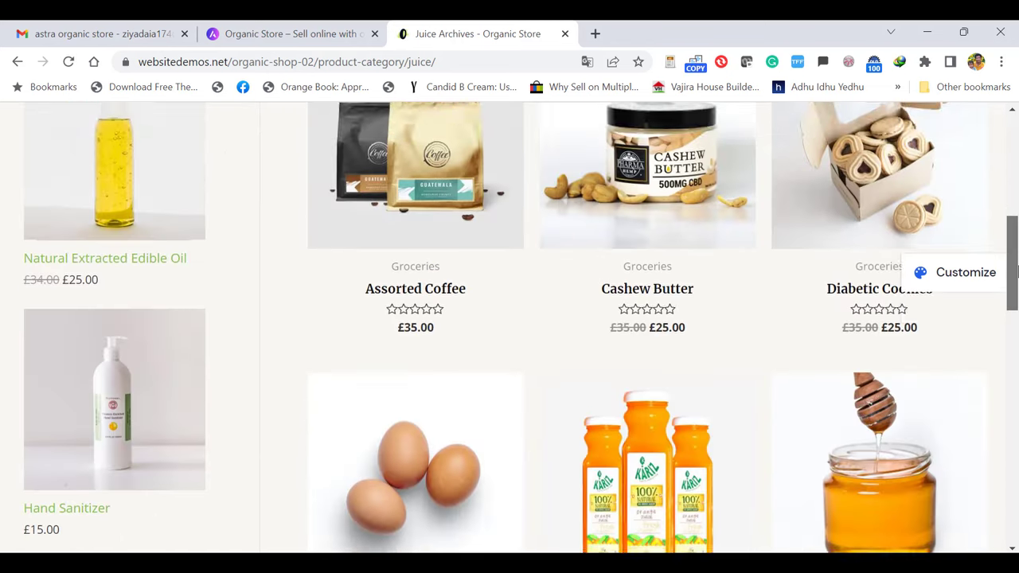
scroll(675, 360, "up", 9)
Open the Cashew Butter product page and set the quantity to 4
left_click(676, 361)
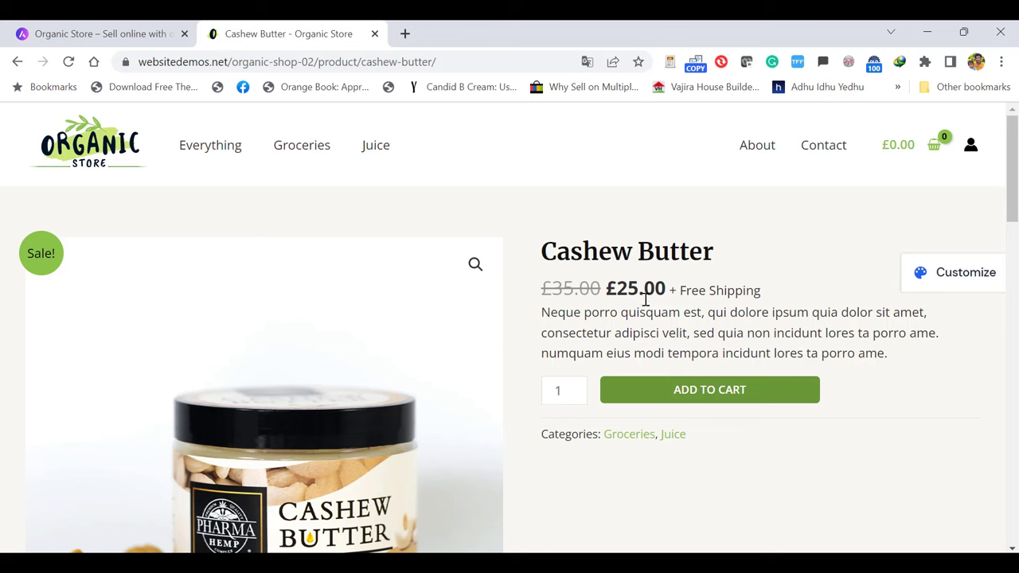
scroll(573, 255, "down", 2)
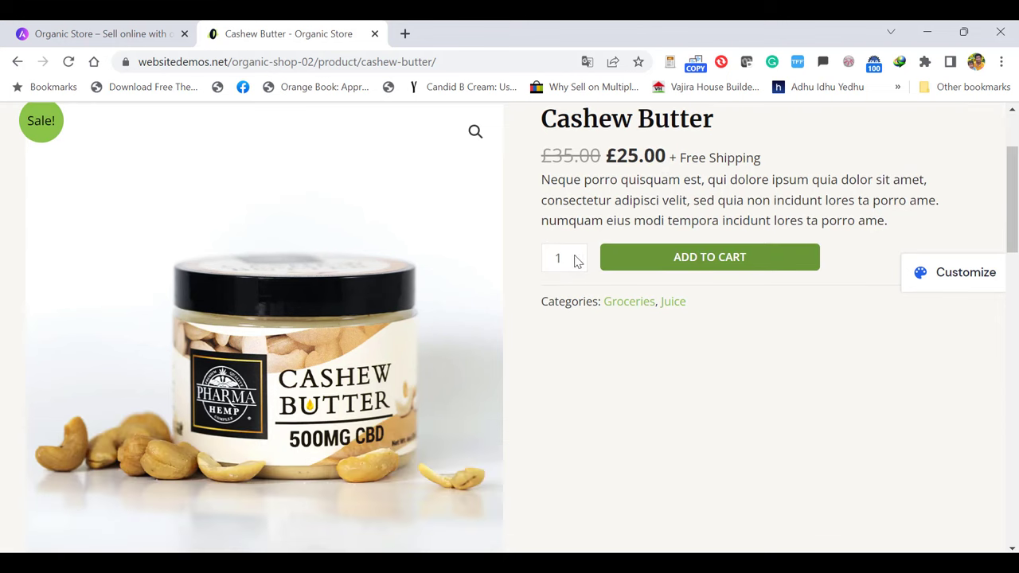
triple_click(577, 253)
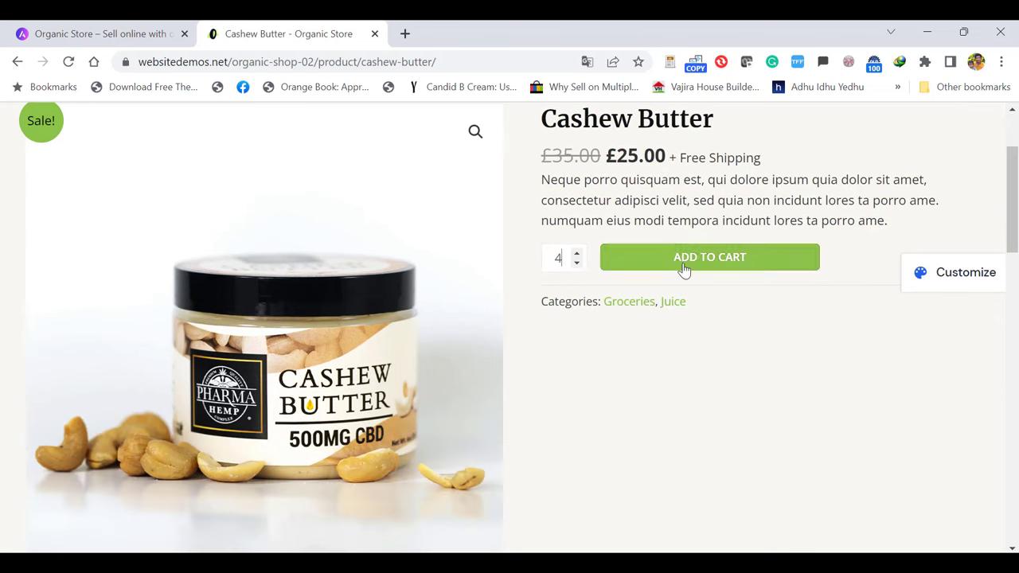
Examine the Cashew Butter description, the review form and the related products
left_click(1016, 310)
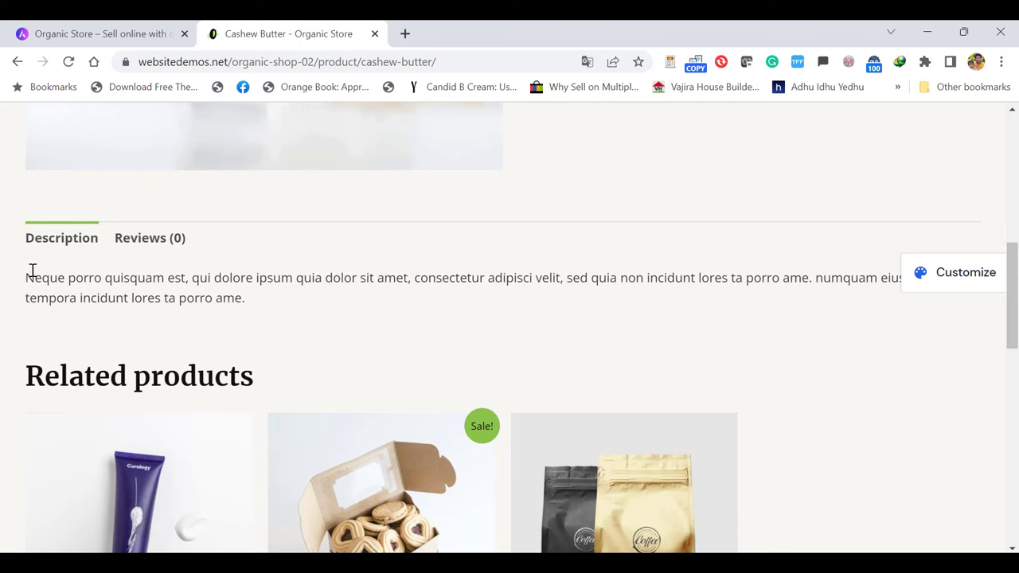
left_click(137, 239)
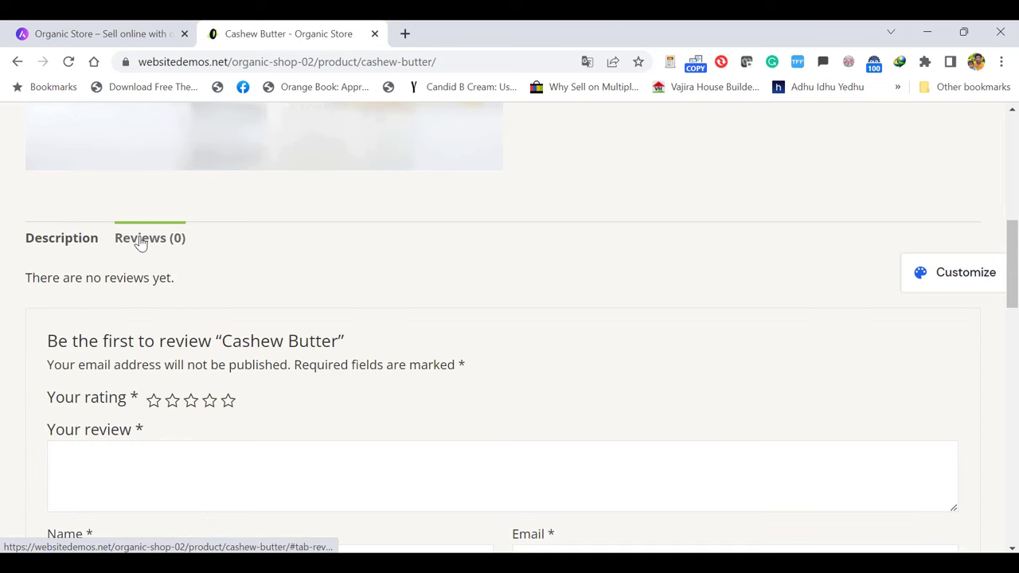
scroll(822, 342, "down", 4)
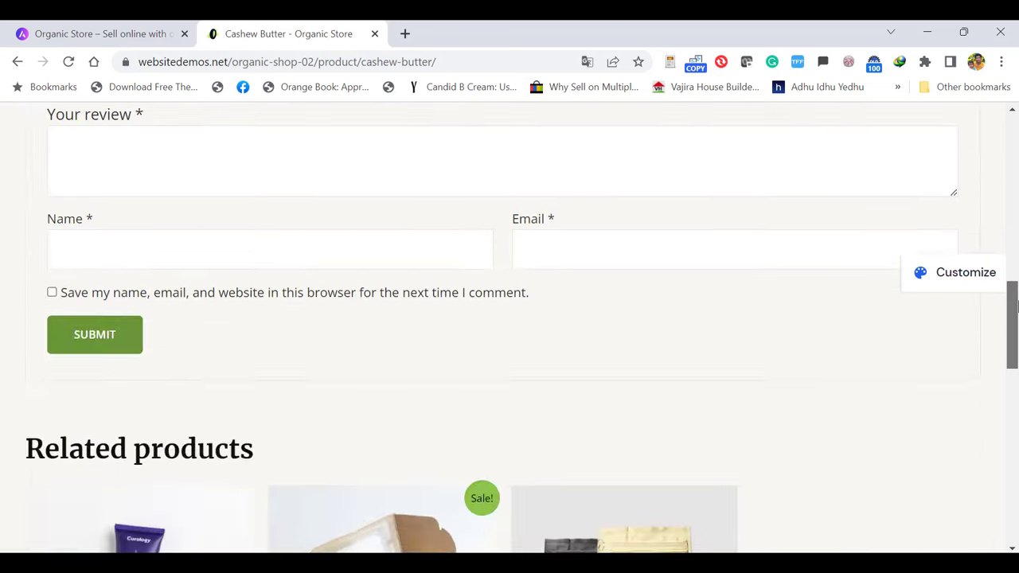
scroll(454, 265, "up", 3)
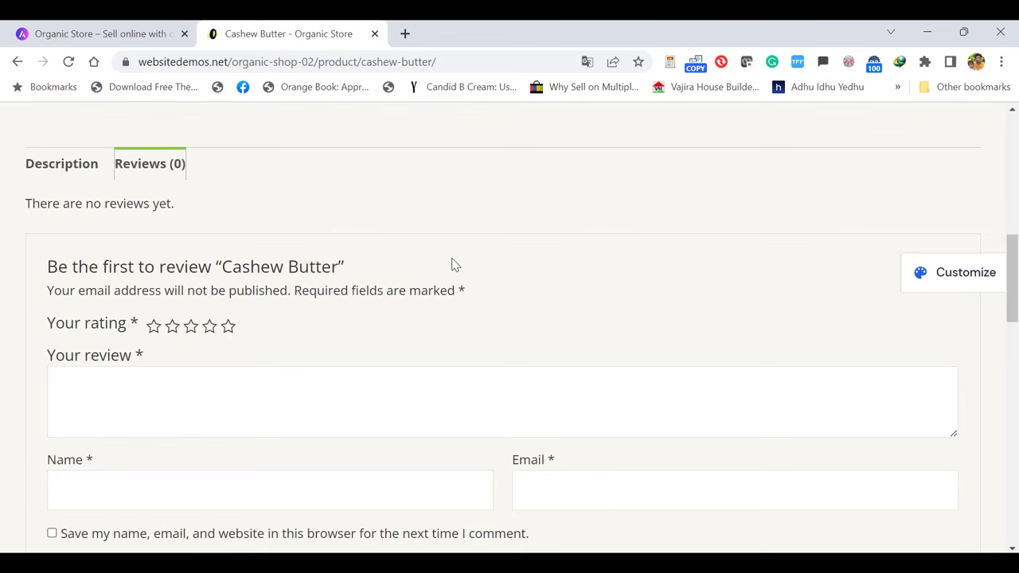
left_click(24, 163)
left_click_drag(1012, 330, 1012, 364)
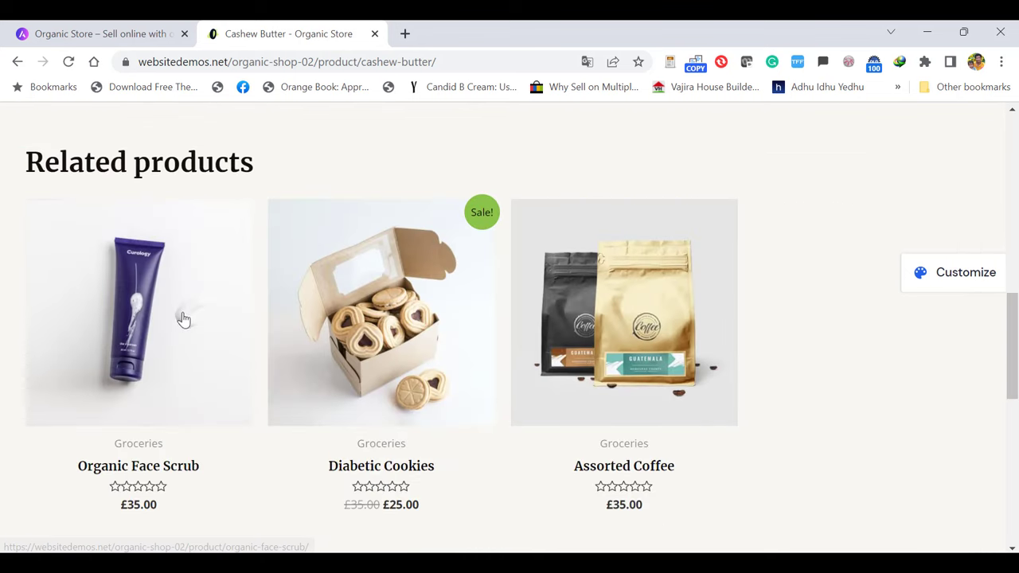
Open the About page and look through its store introduction, figures and certified products sections
scroll(183, 318, "down", 10)
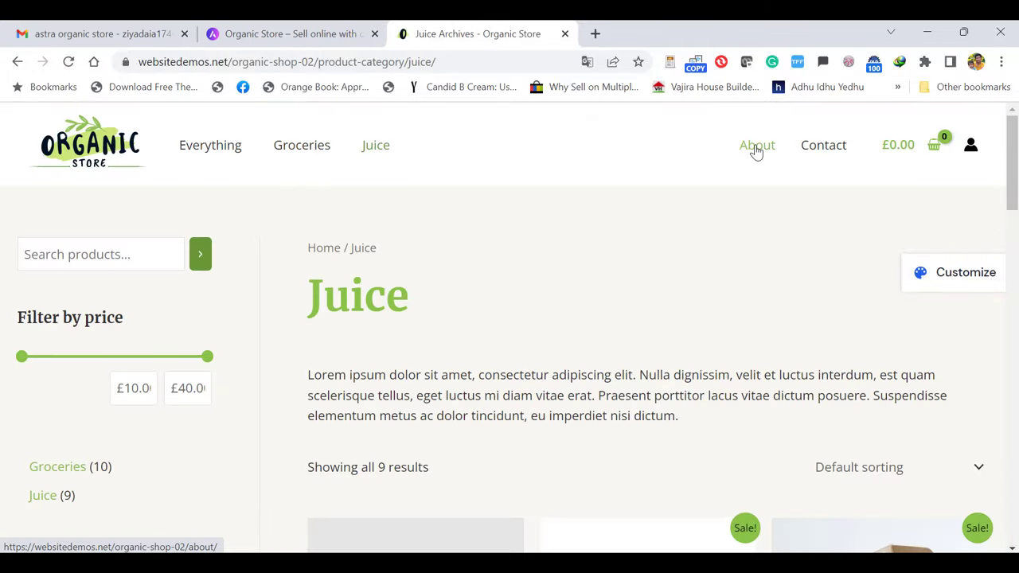
scroll(589, 247, "down", 10)
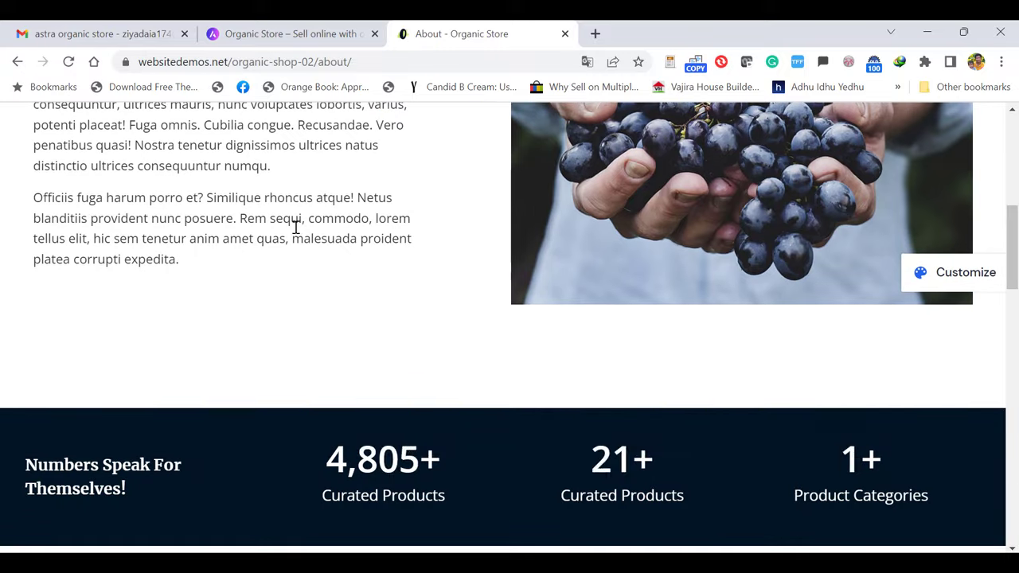
left_click_drag(1013, 248, 1013, 214)
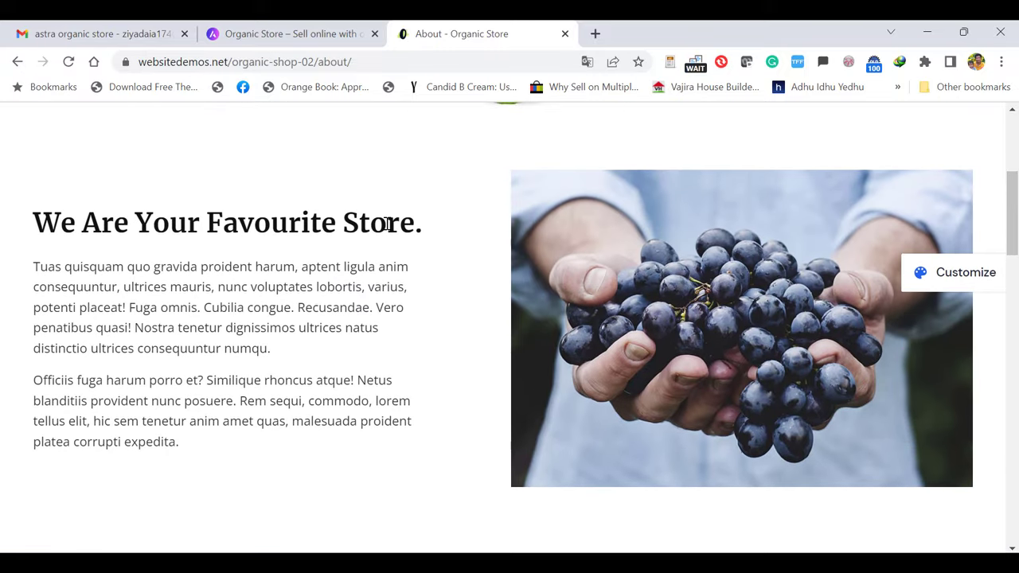
mouse_move(1013, 213)
left_mouse_down()
mouse_move(1013, 158)
mouse_move(1013, 202)
left_mouse_up()
left_click_drag(1015, 260, 1014, 339)
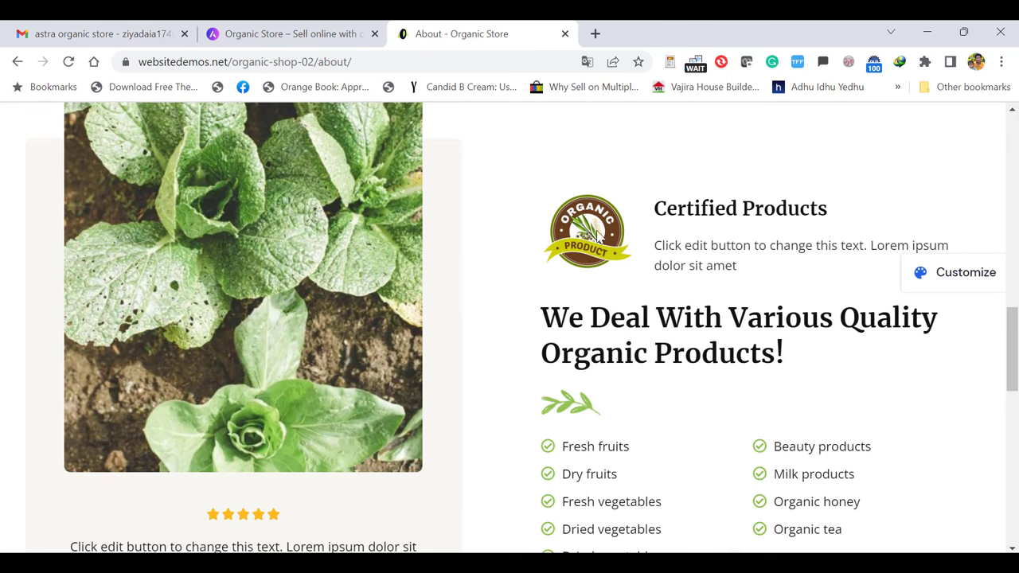
key("ctrl+a")
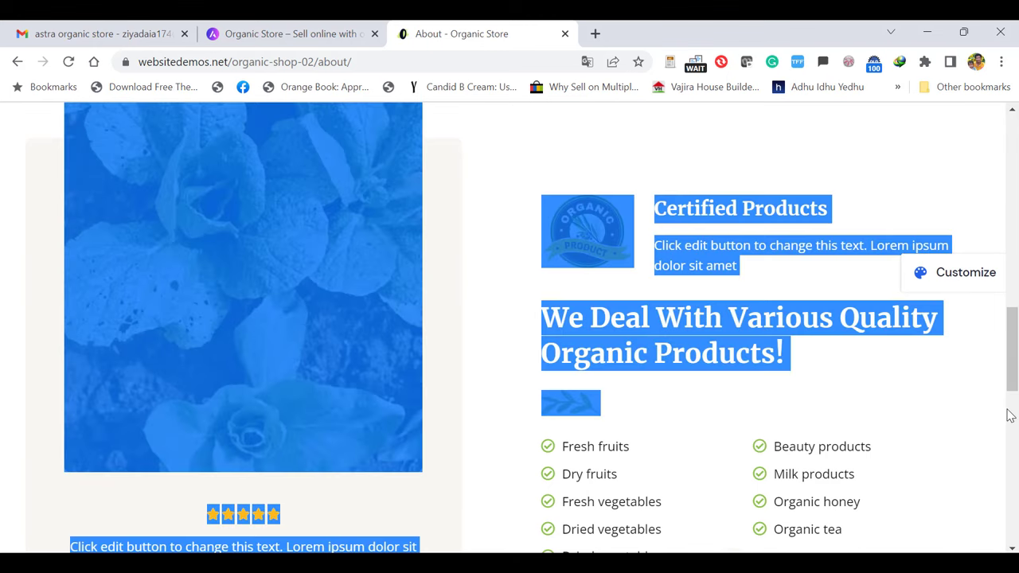
scroll(959, 332, "up", 15)
Open the Contact page, view the contact details and expand the FAQ "Pulvinar nostrud class cum facilis?"
left_click(819, 151)
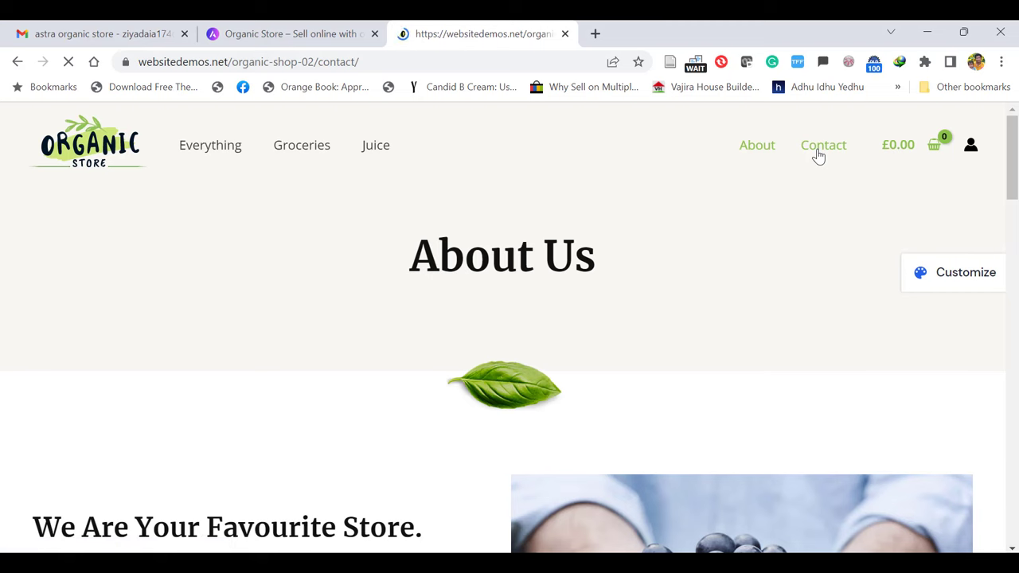
scroll(181, 366, "down", 3)
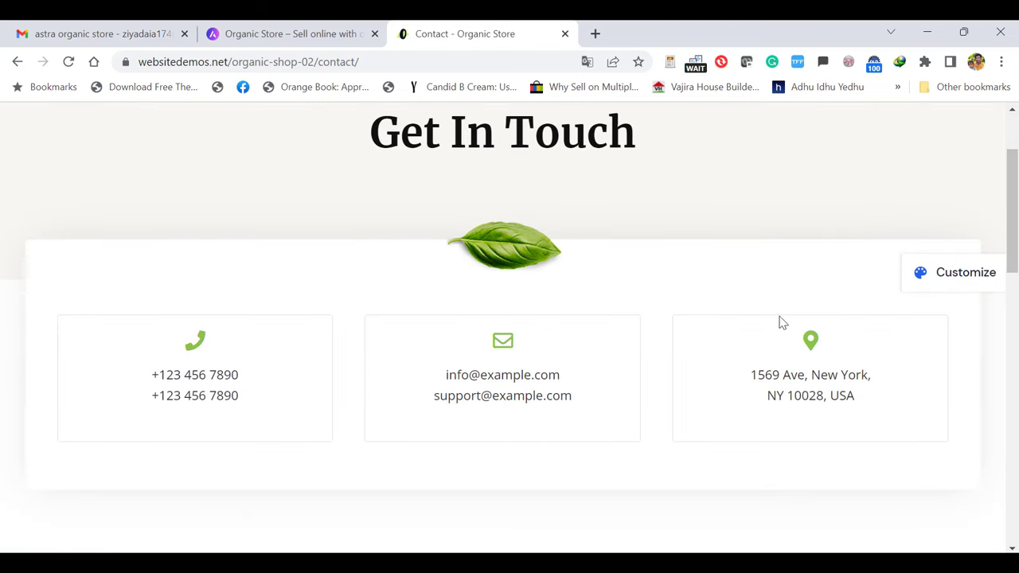
scroll(213, 265, "down", 3)
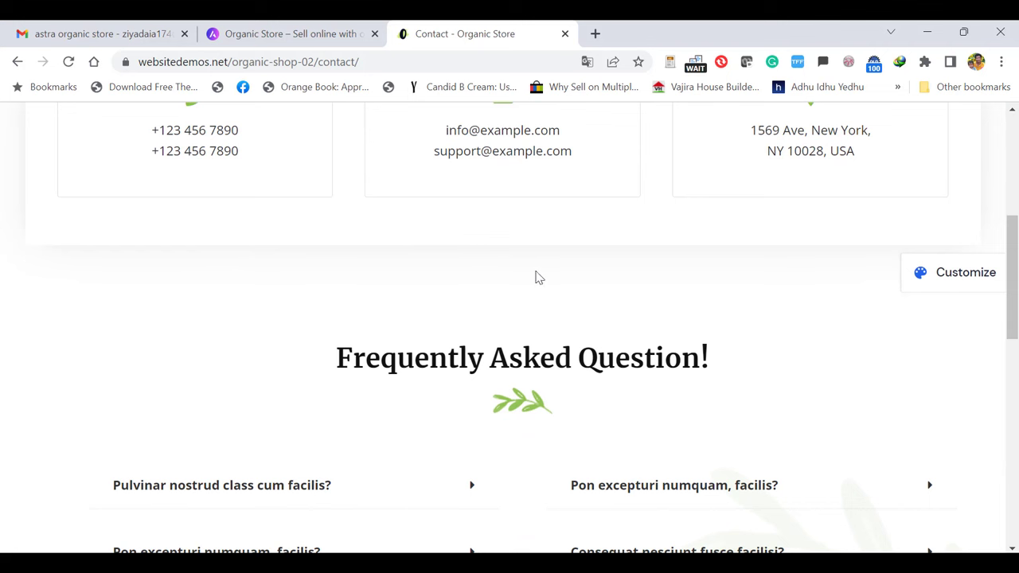
left_click_drag(1015, 314, 1016, 356)
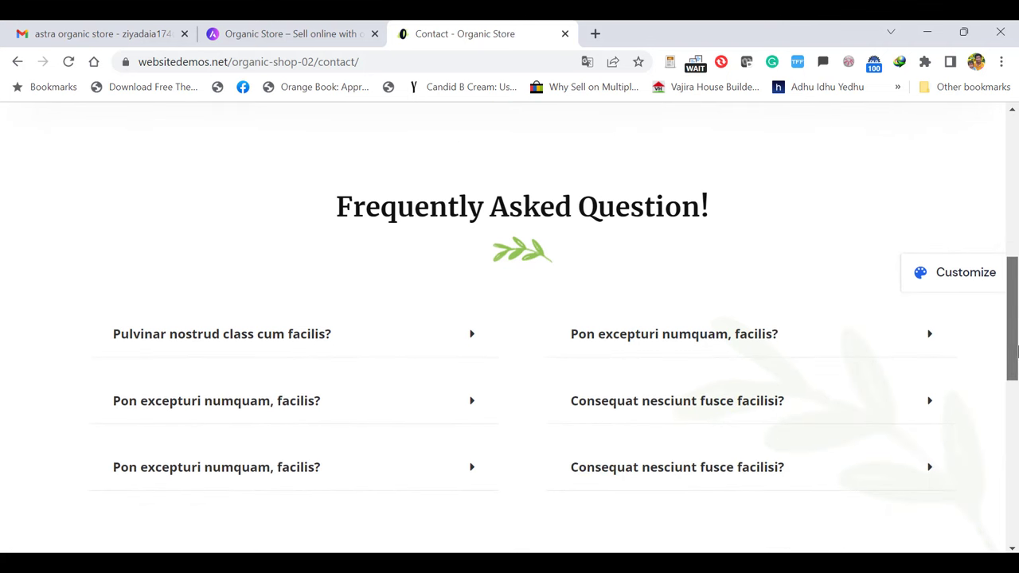
left_click(470, 336)
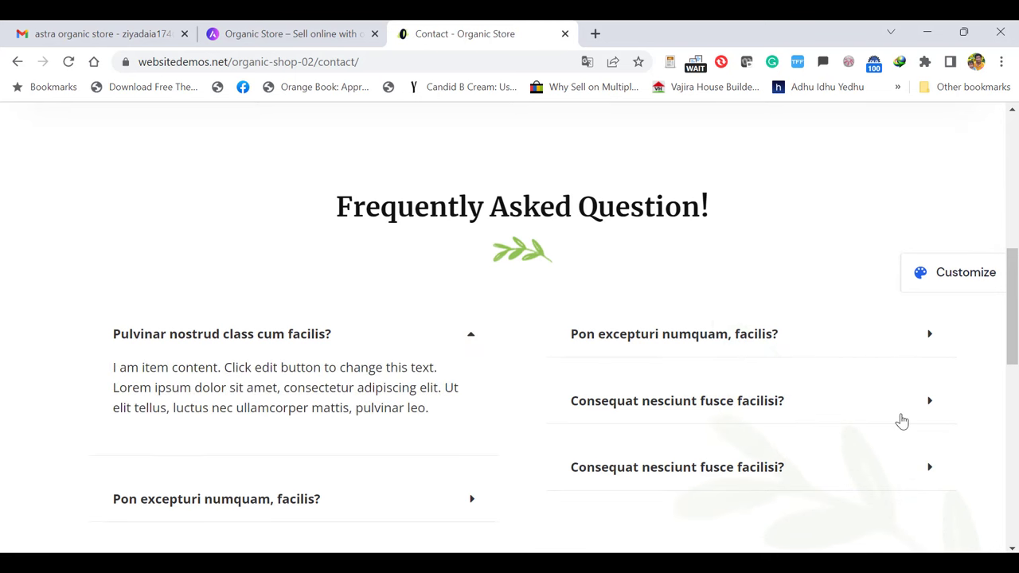
left_click_drag(1013, 310, 1017, 88)
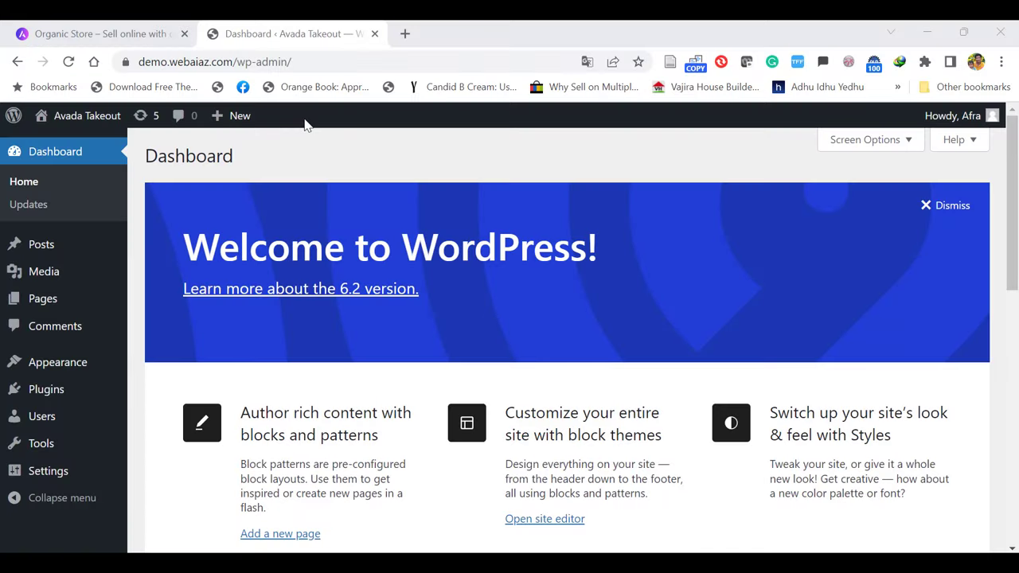
From the WordPress dashboard, open the page for adding new themes and search for "astra"
left_click(309, 62)
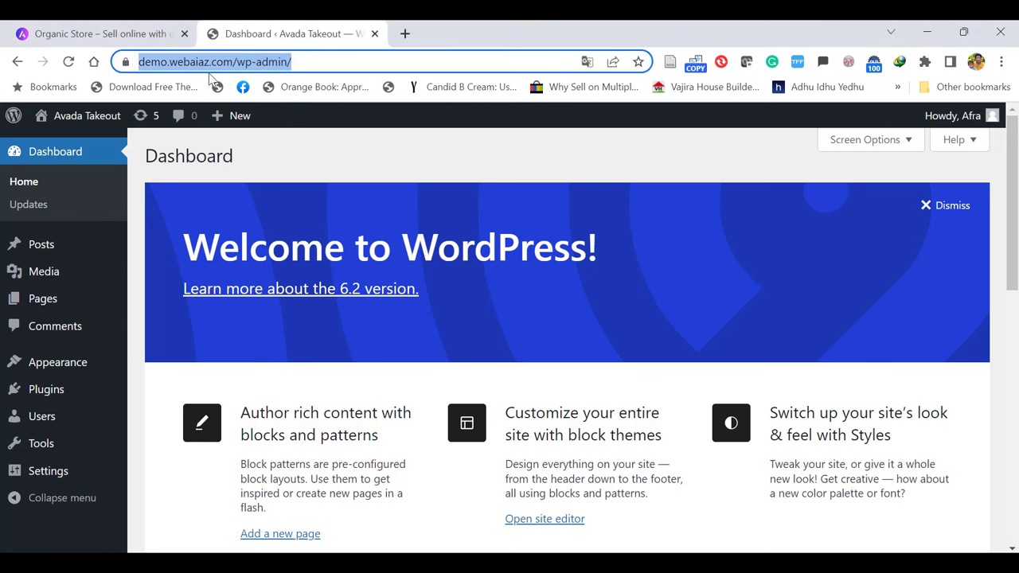
left_click(315, 157)
mouse_move(52, 368)
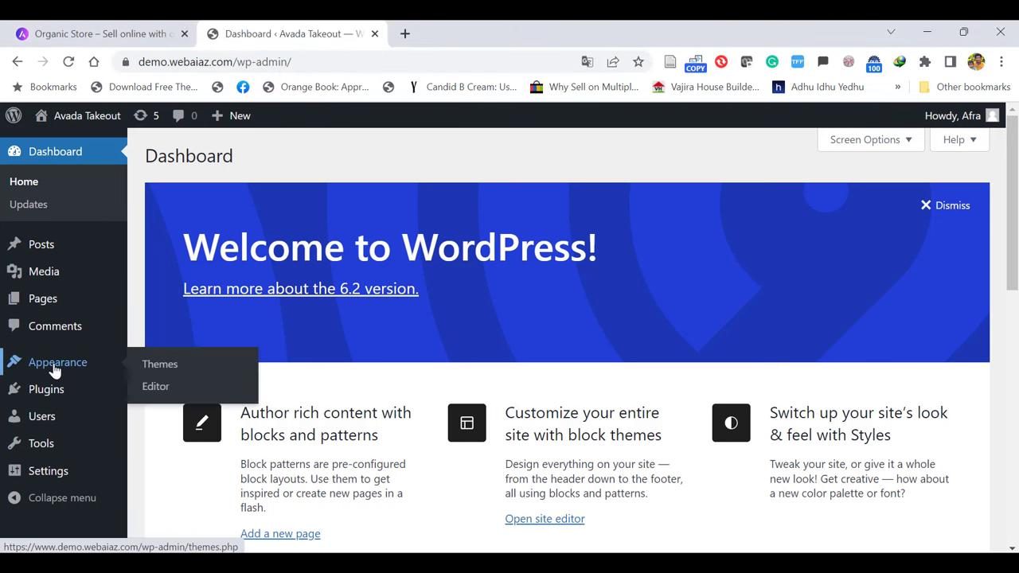
left_click(158, 366)
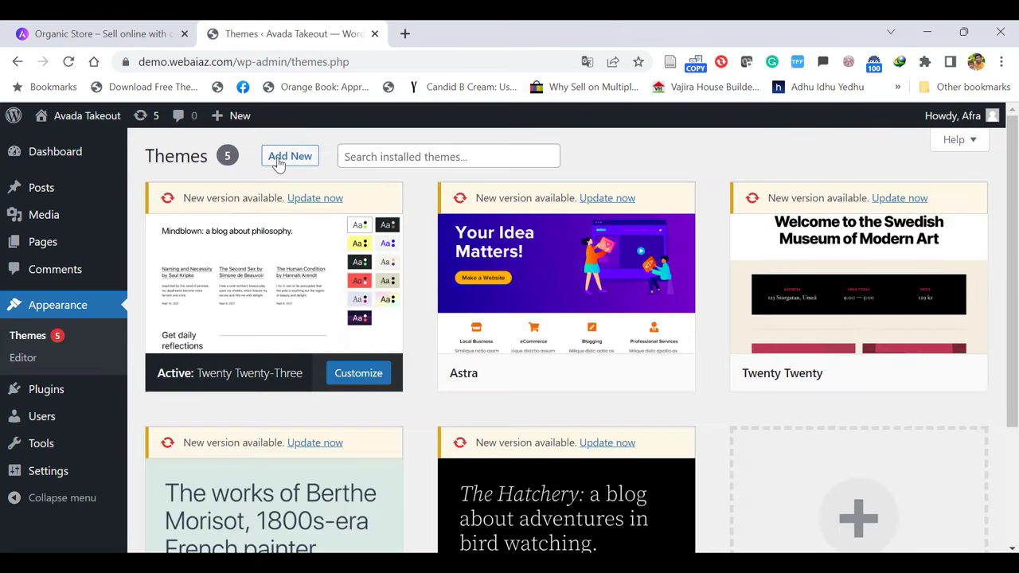
left_click(279, 161)
left_click(793, 200)
type("astra")
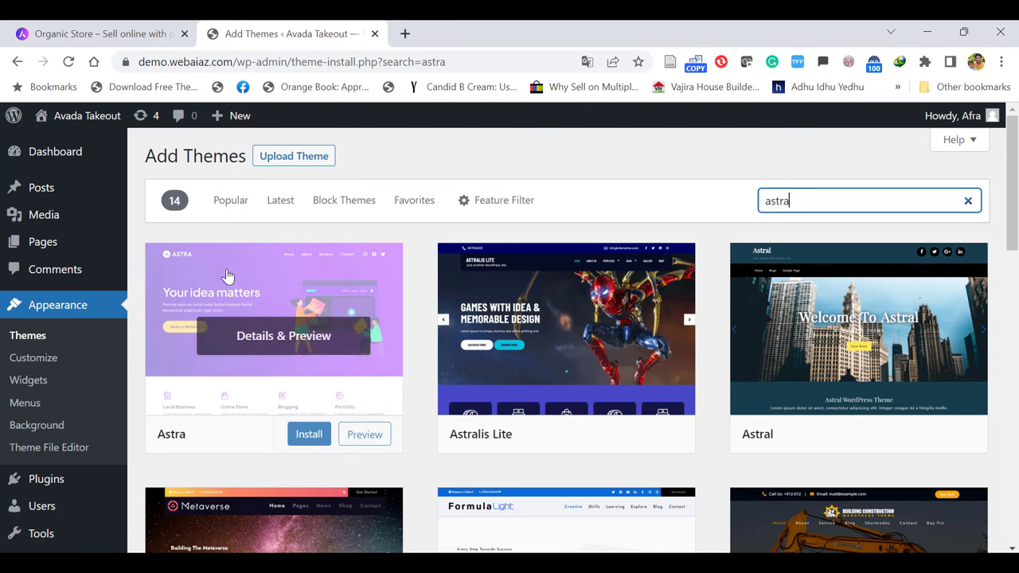
Install and activate the Astra theme, and check it among the site's themes
left_click(307, 434)
left_click(278, 436)
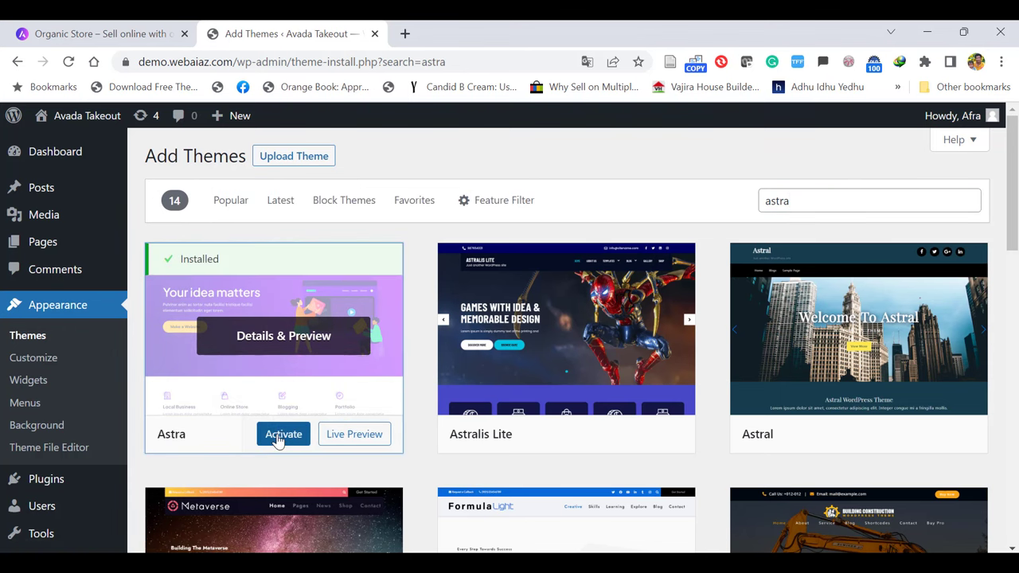
scroll(940, 207, "down", 3)
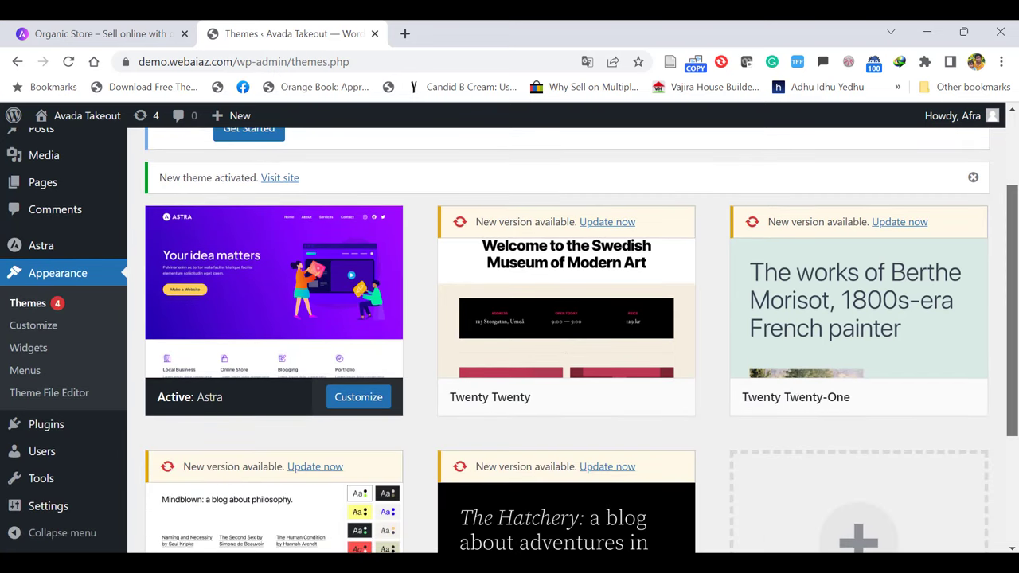
scroll(806, 305, "up", 3)
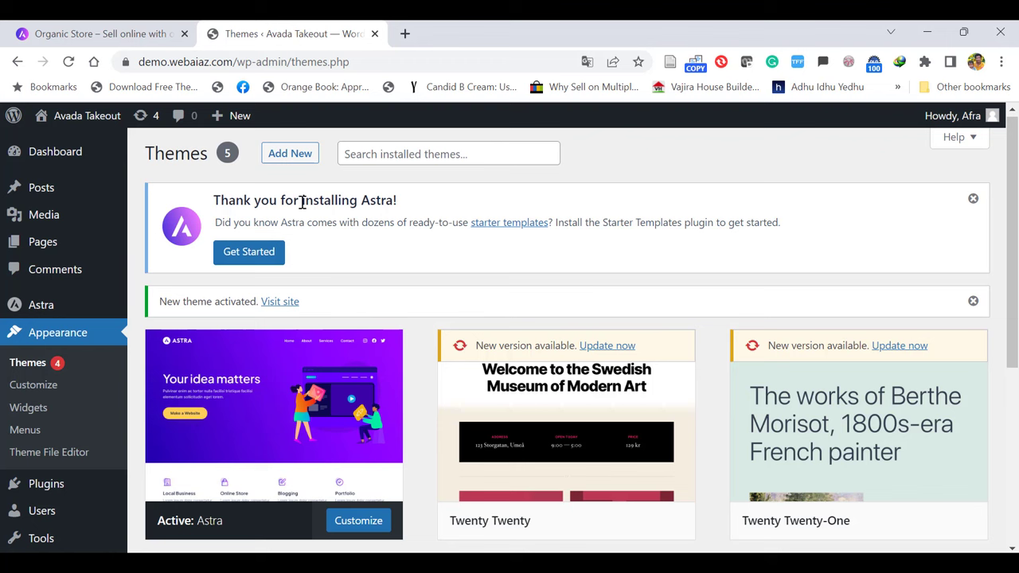
Get started with Astra's Starter Templates, begin building the website and choose Elementor as the page builder
left_click(260, 253)
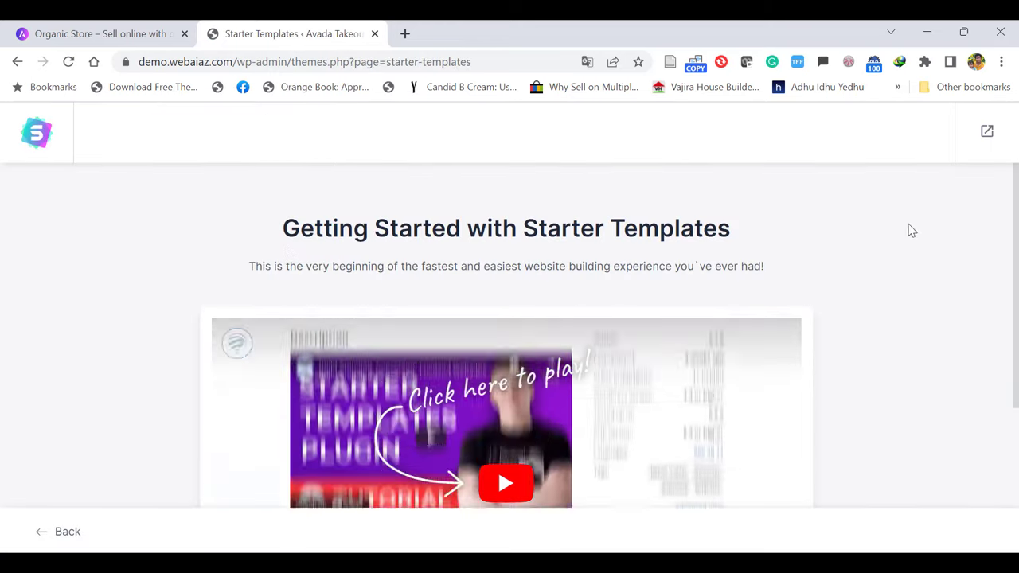
scroll(1017, 356, "down", 2)
scroll(1016, 356, "down", 1)
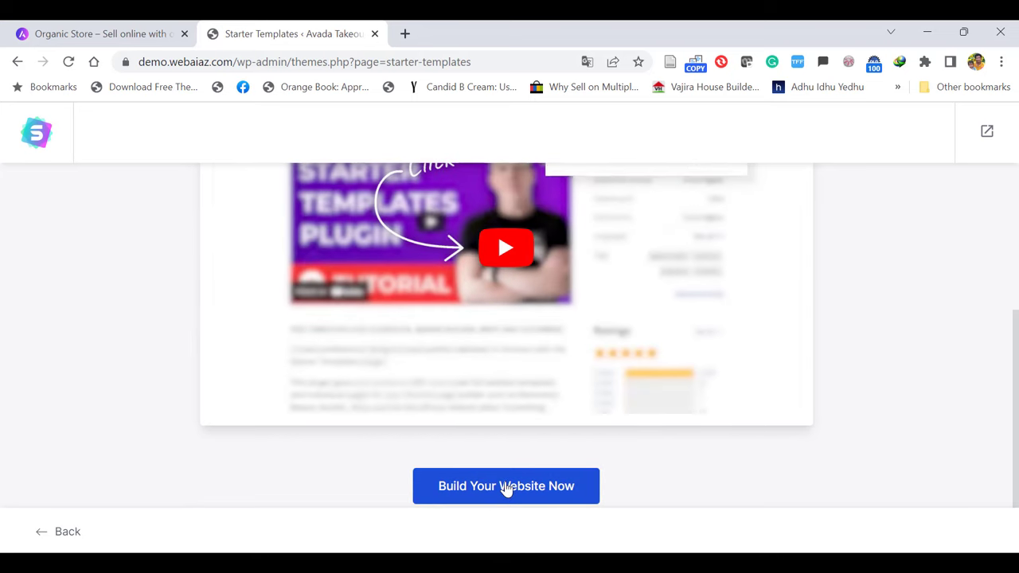
left_click(505, 488)
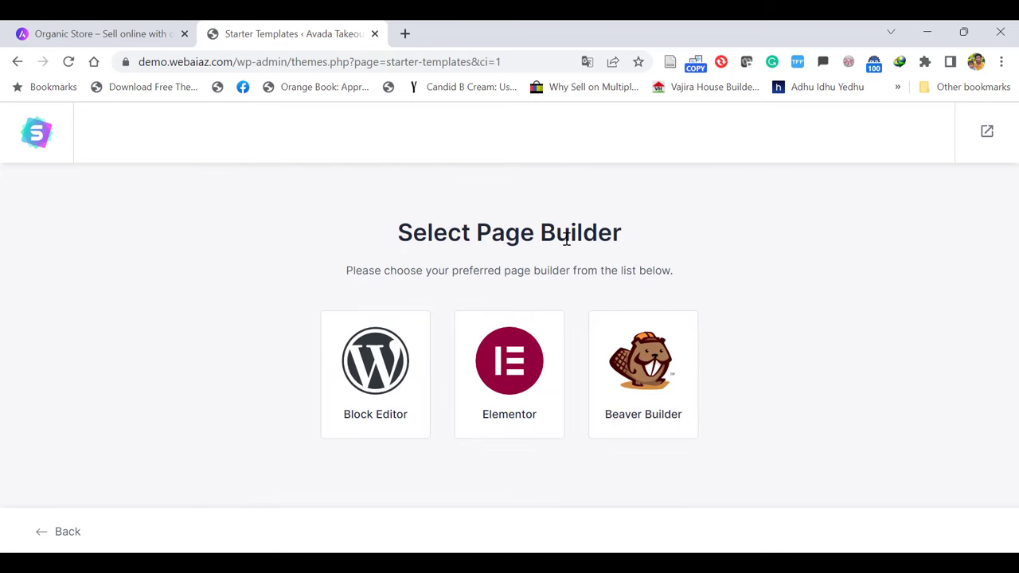
left_click(507, 368)
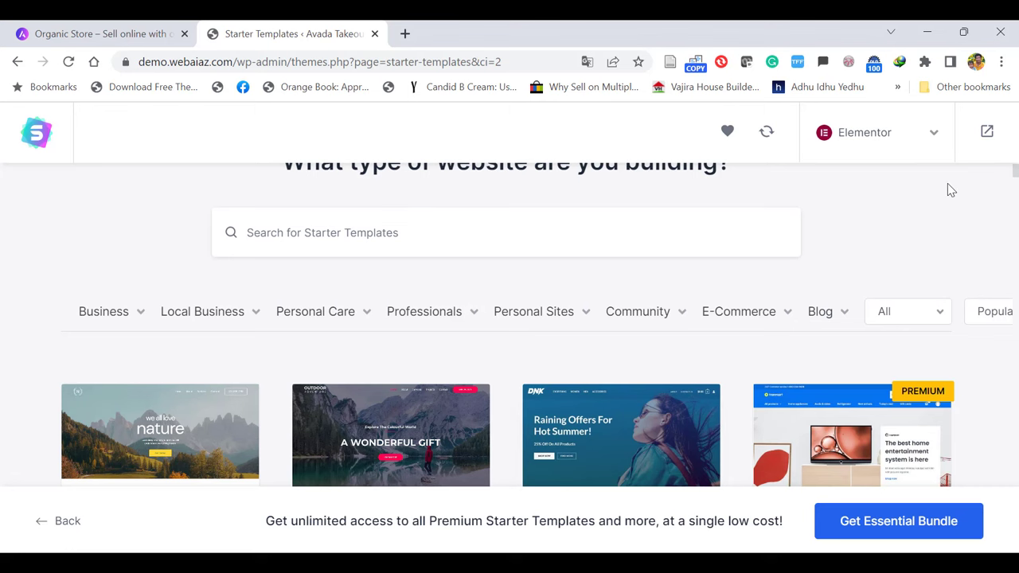
Search the starter templates for "shop" and browse to the Organic Store template
left_click(429, 243)
type("shop")
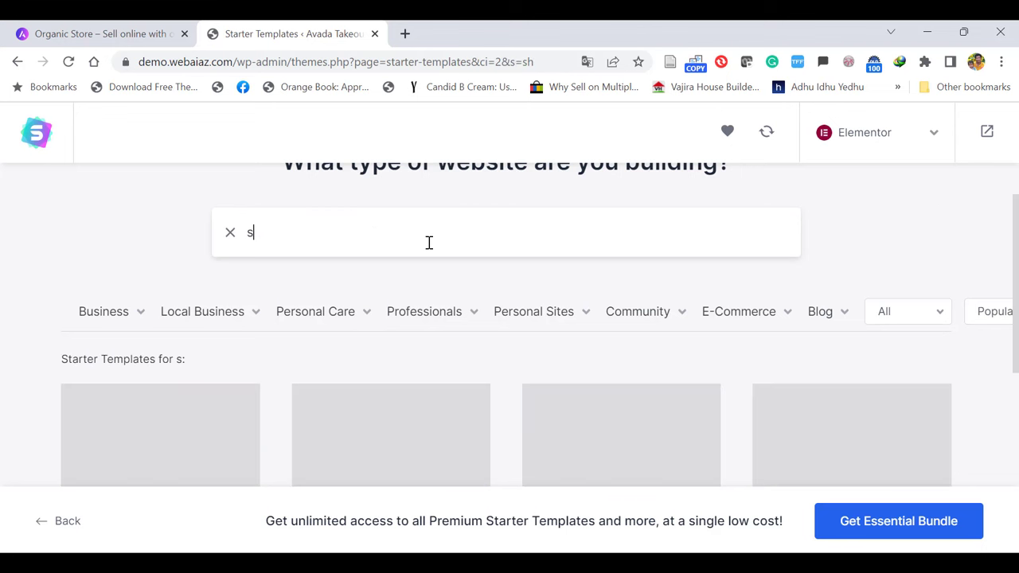
left_click_drag(1015, 171, 1016, 251)
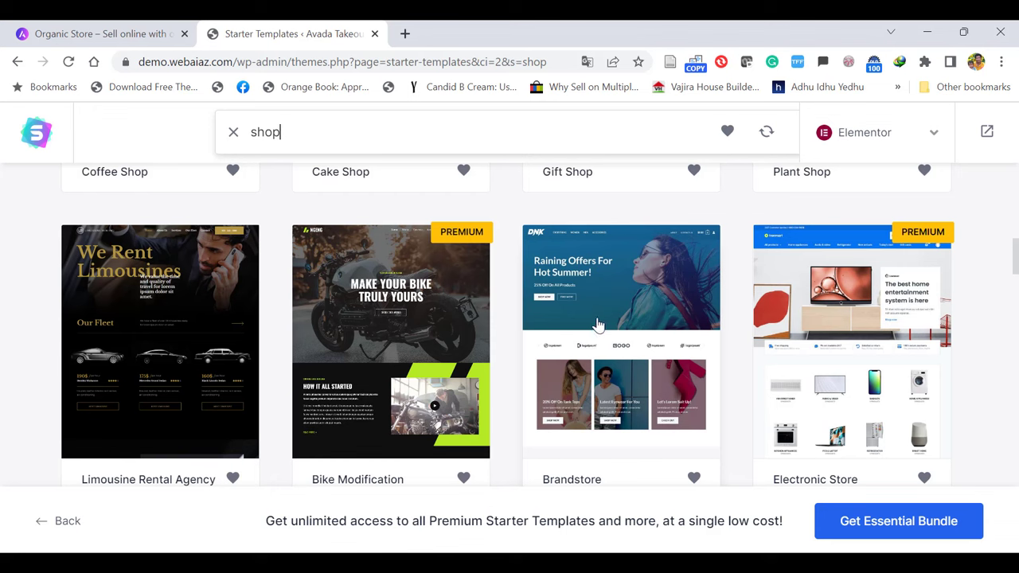
left_click_drag(1016, 267, 1016, 301)
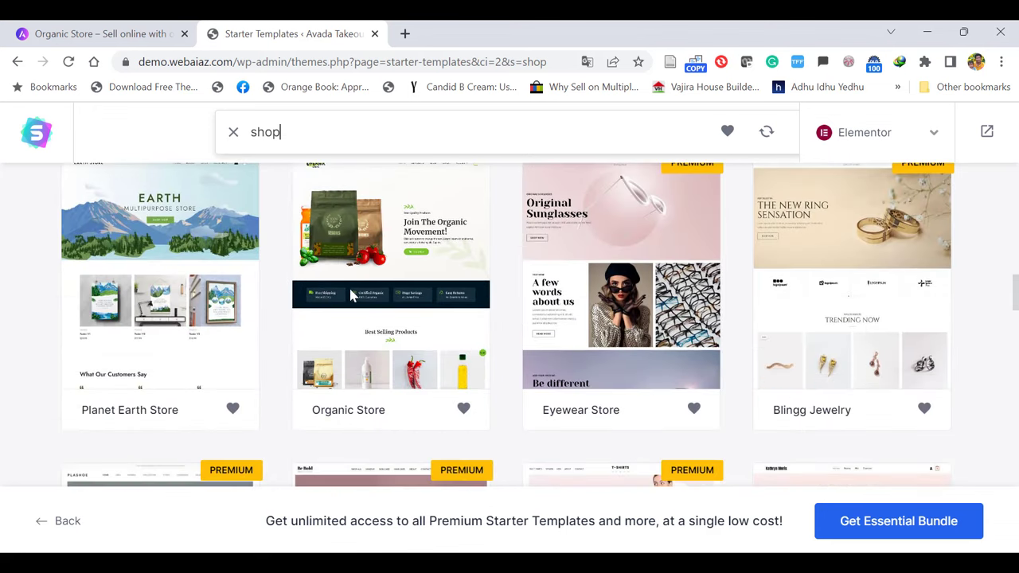
Select the Organic Store template and skip the logo upload
left_click(391, 269)
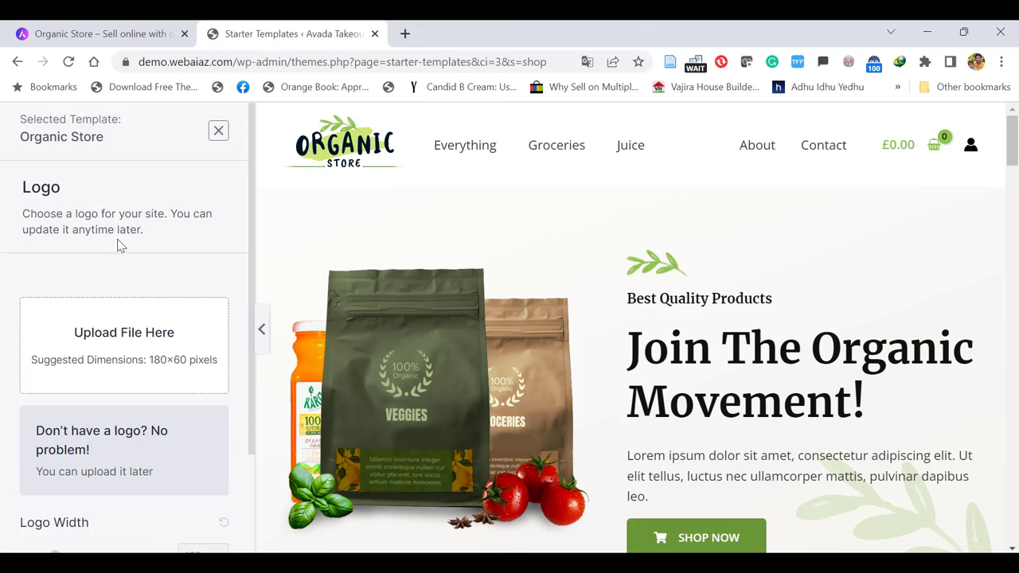
left_click_drag(250, 286, 247, 378)
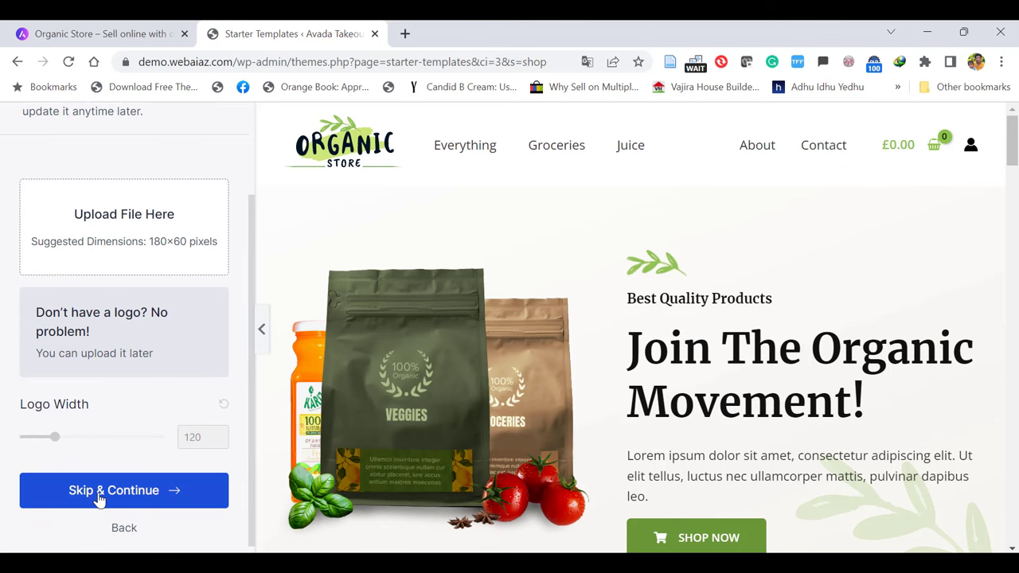
left_click(100, 498)
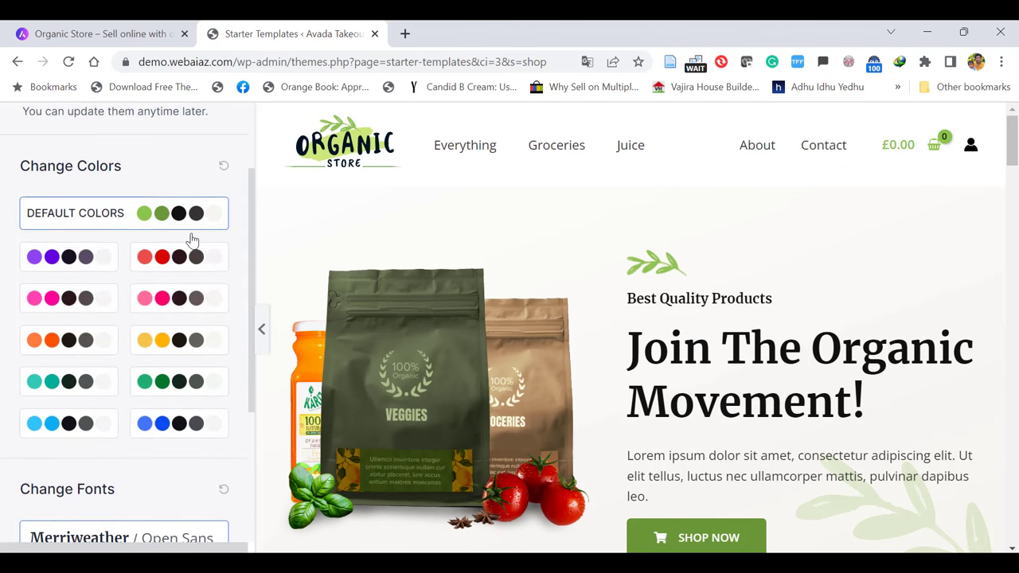
Try the red and purple colour palettes on the template preview, and restore the default colours
left_click(163, 259)
left_click(69, 257)
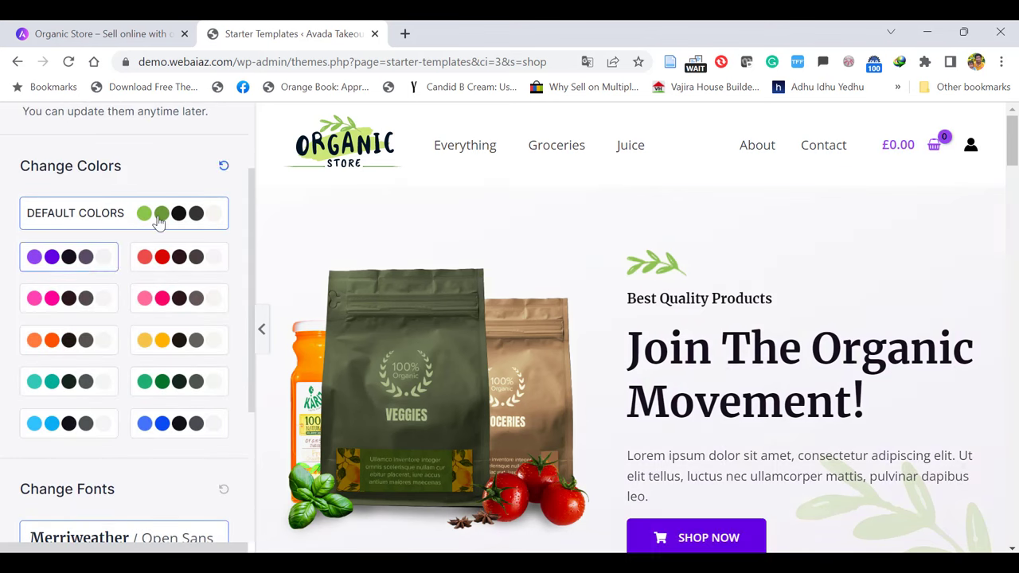
left_click(159, 219)
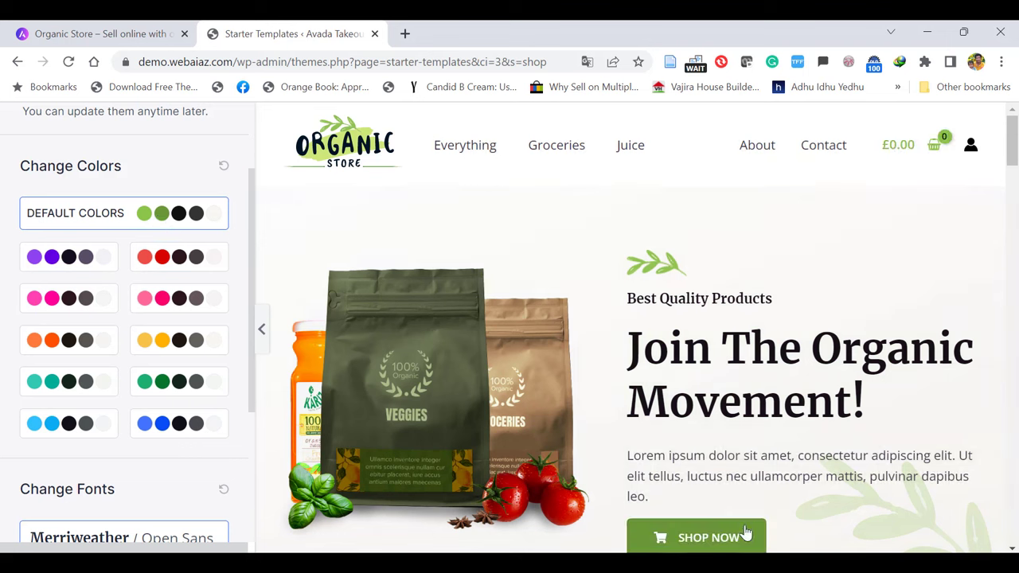
Continue with the Merriweather / Open Sans fonts and submit the website build with all advanced import options left enabled
scroll(248, 351, "down", 3)
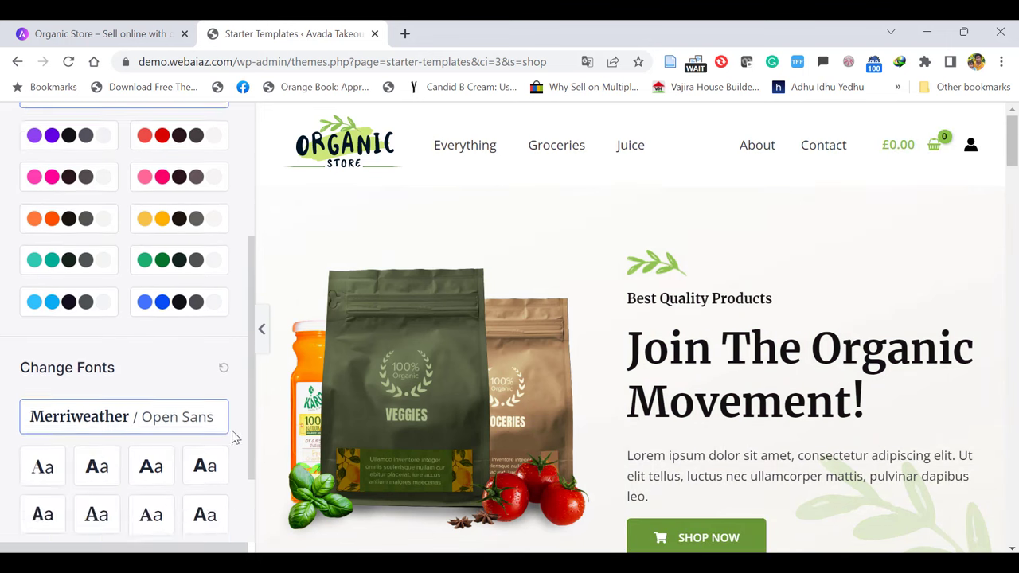
left_click(101, 477)
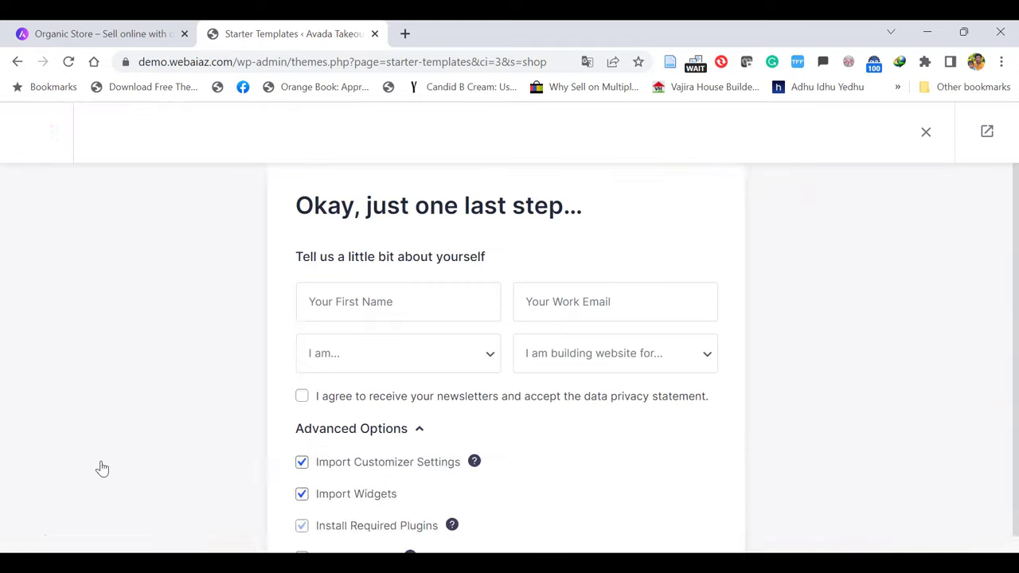
scroll(1017, 449, "down", 2)
scroll(1017, 448, "up", 1)
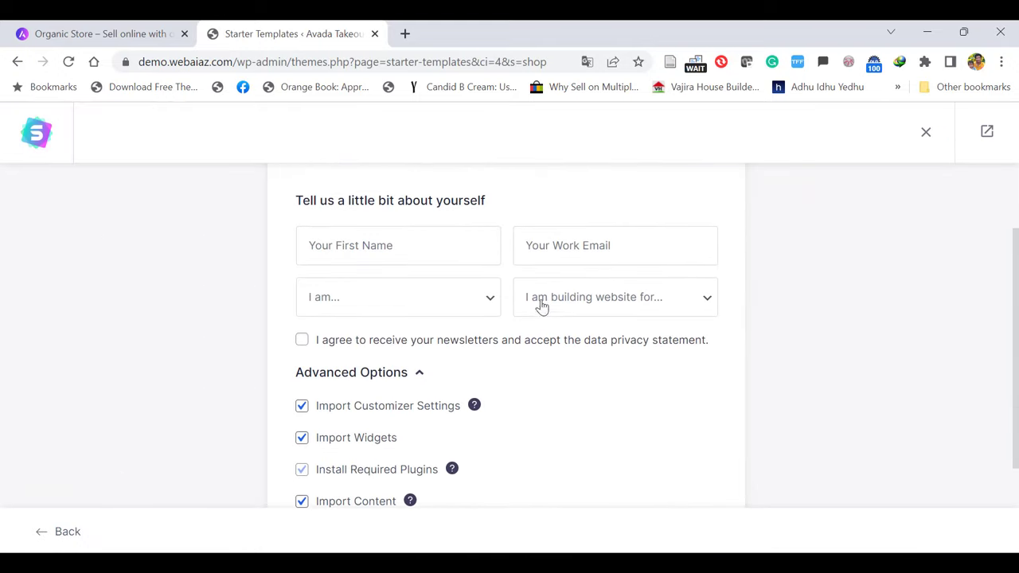
scroll(1017, 509, "down", 2)
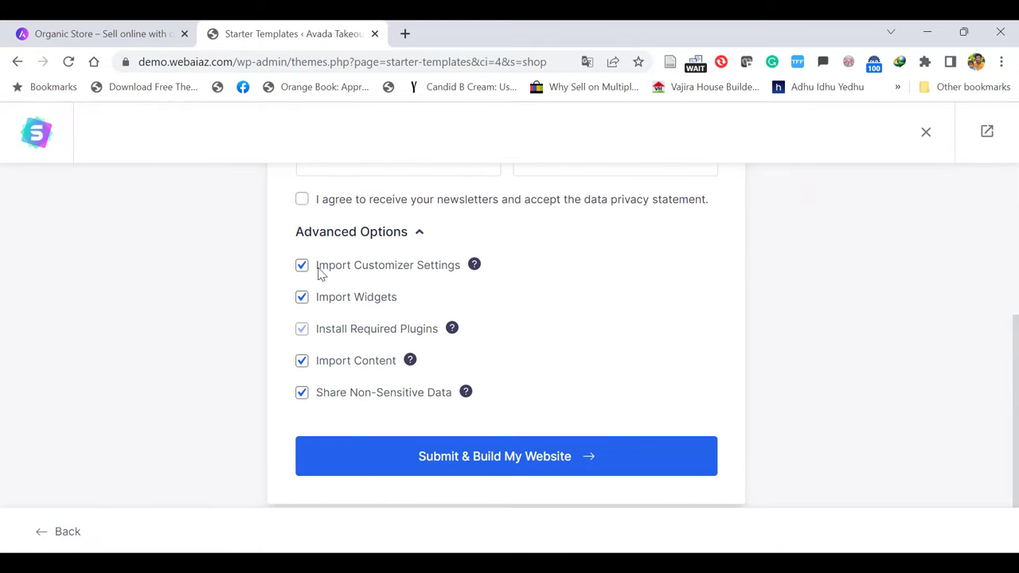
left_click(499, 465)
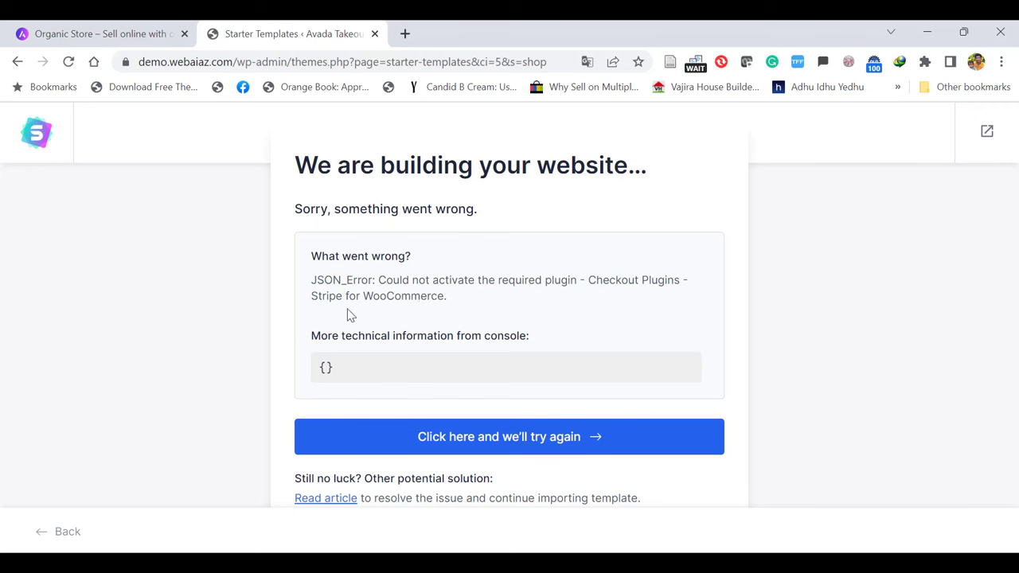
Retry the failed template import and resubmit the website build with all advanced import options left enabled
left_click(451, 440)
scroll(454, 446, "down", 3)
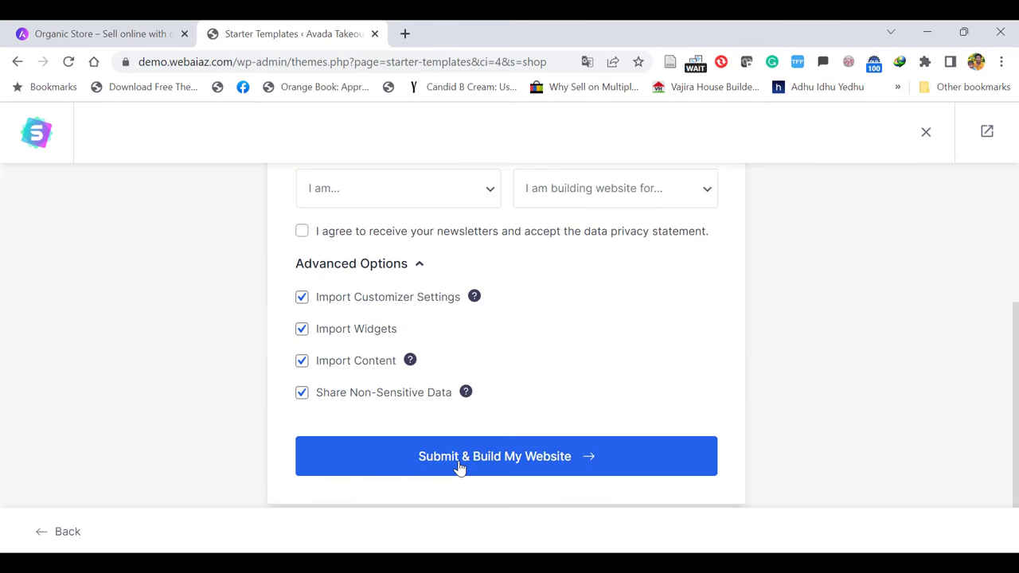
left_click(459, 468)
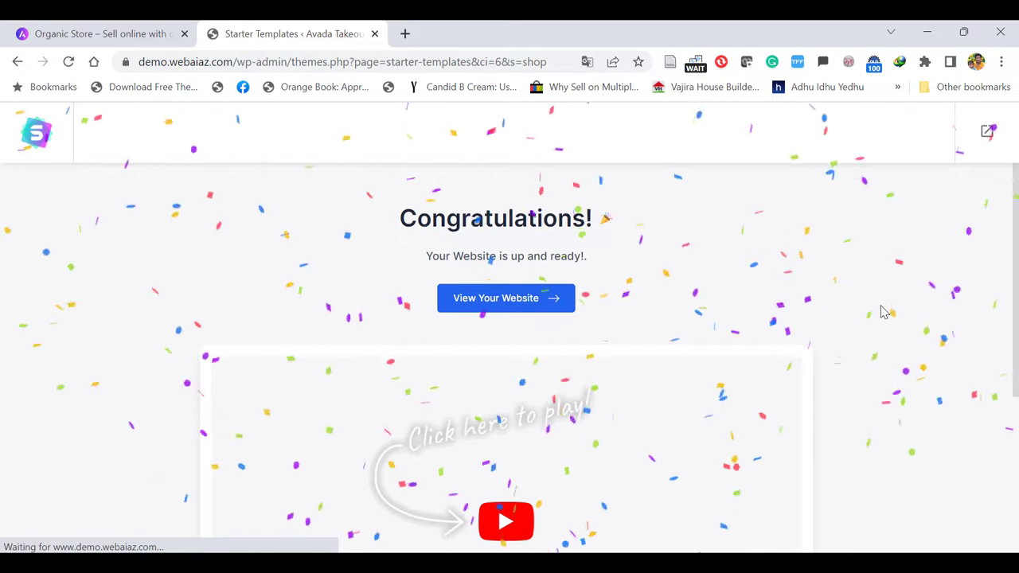
View the newly built website, look over its homepage and open the Hand Sanitizer product page
left_click(481, 303)
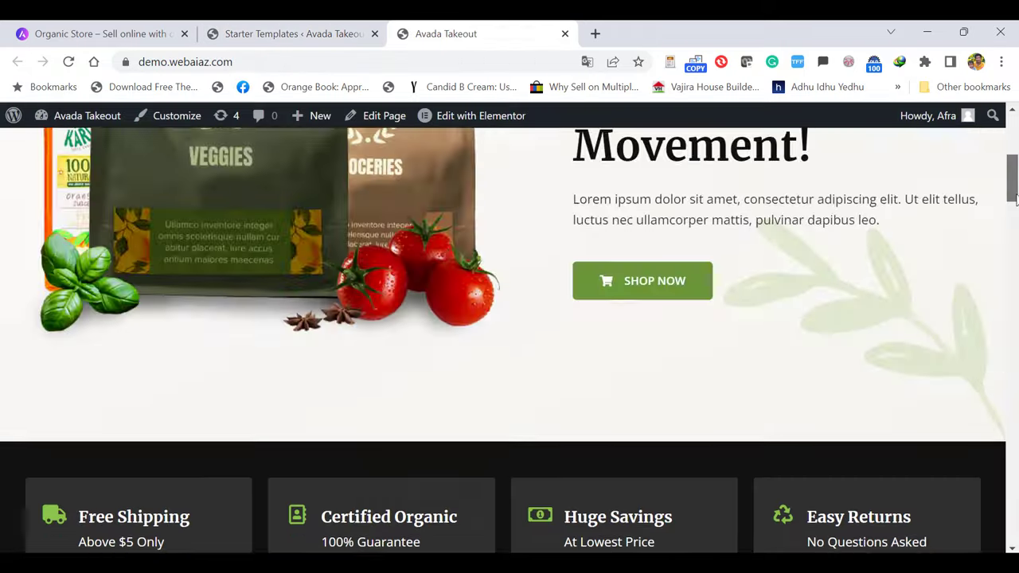
left_click_drag(1016, 200, 954, 295)
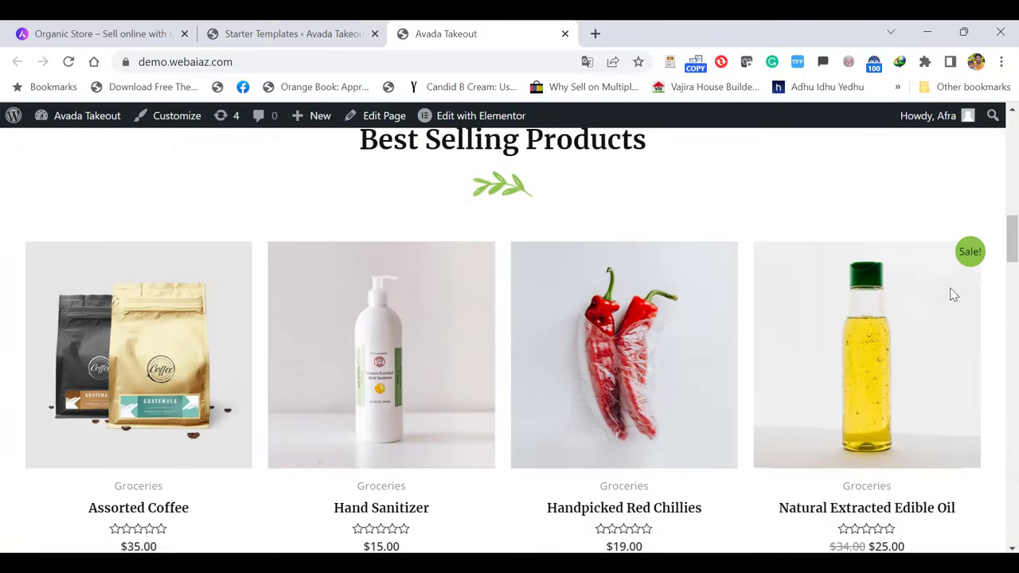
left_click(359, 338)
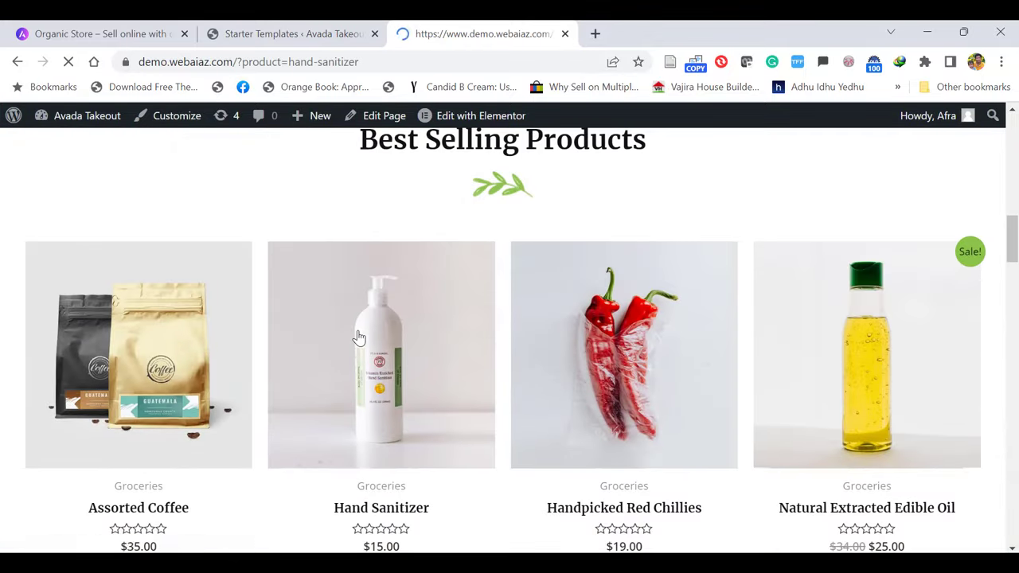
left_click_drag(1014, 135, 1013, 159)
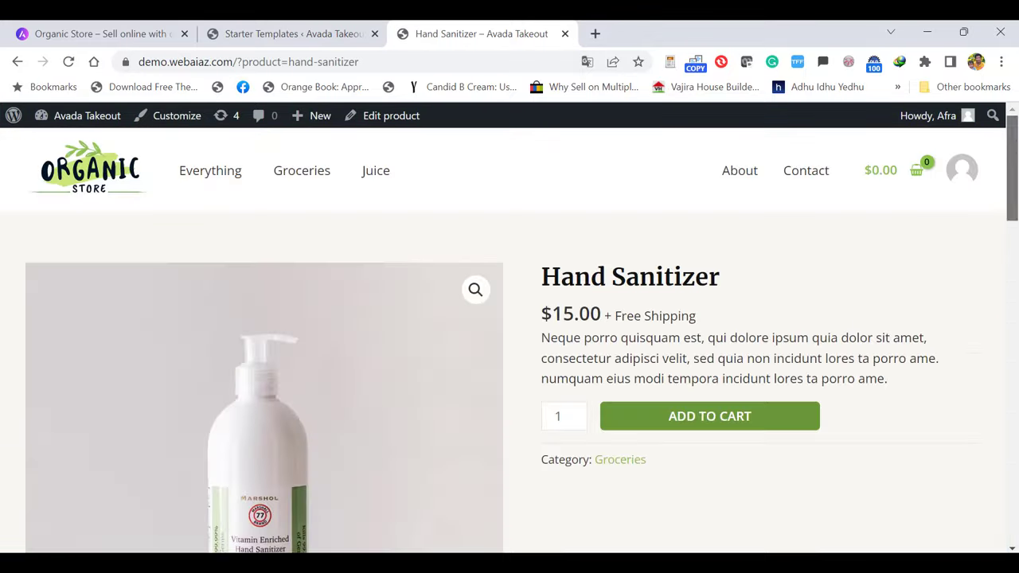
Look through the site's Contact page and the Everything shop page, and return to the homepage
left_click(817, 179)
scroll(509, 335, "down", 15)
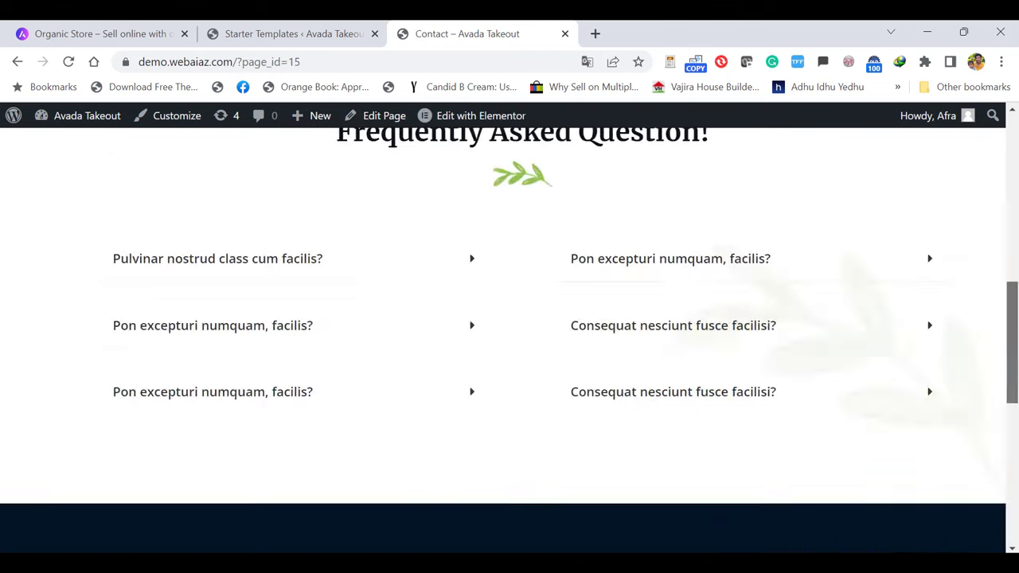
scroll(509, 334, "up", 20)
left_click(210, 170)
scroll(510, 335, "down", 8)
scroll(509, 335, "up", 10)
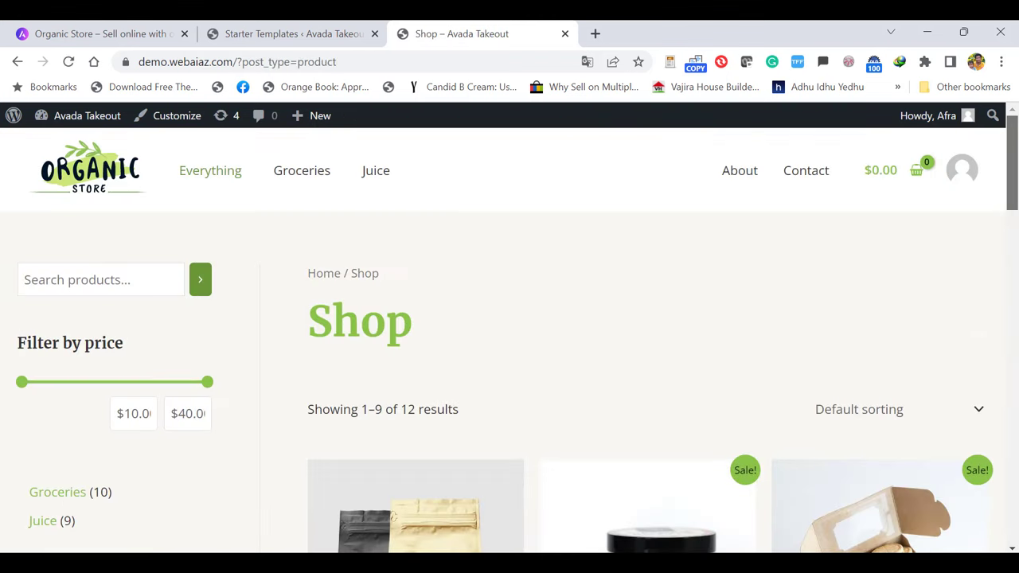
left_click(77, 180)
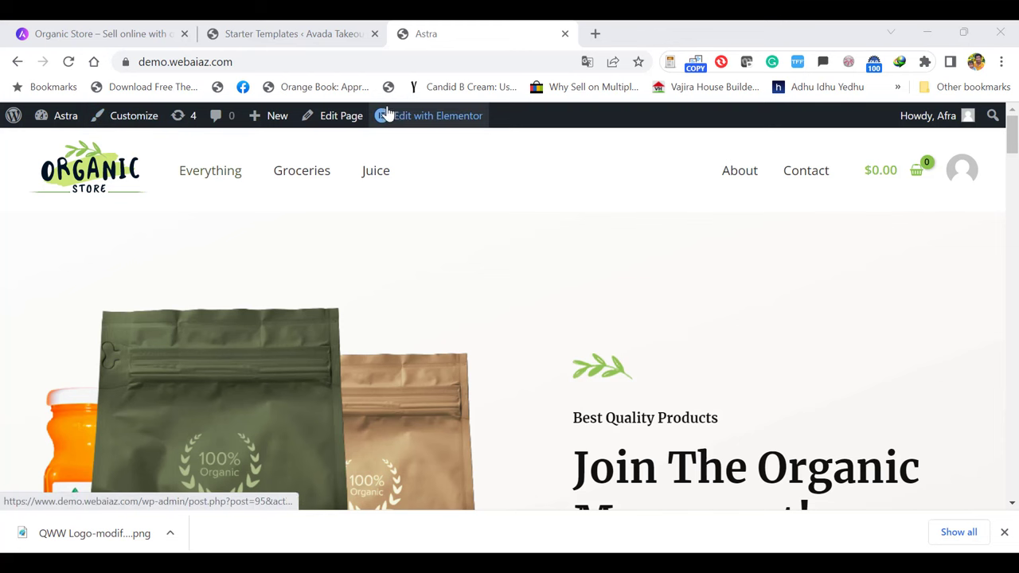
Return to the Starter Templates completion page and exit to the WordPress dashboard
left_click(269, 35)
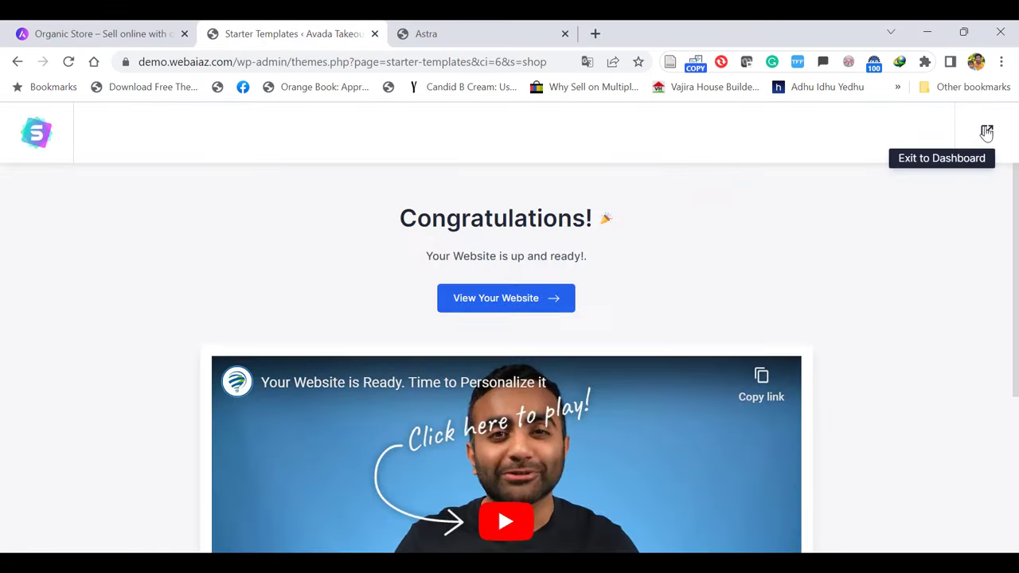
left_click(987, 133)
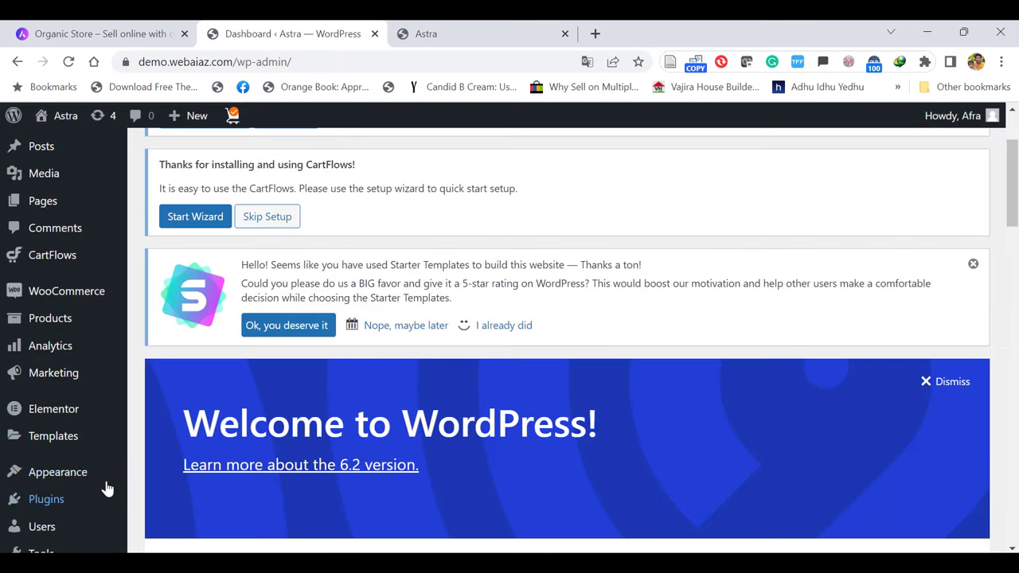
mouse_move(62, 472)
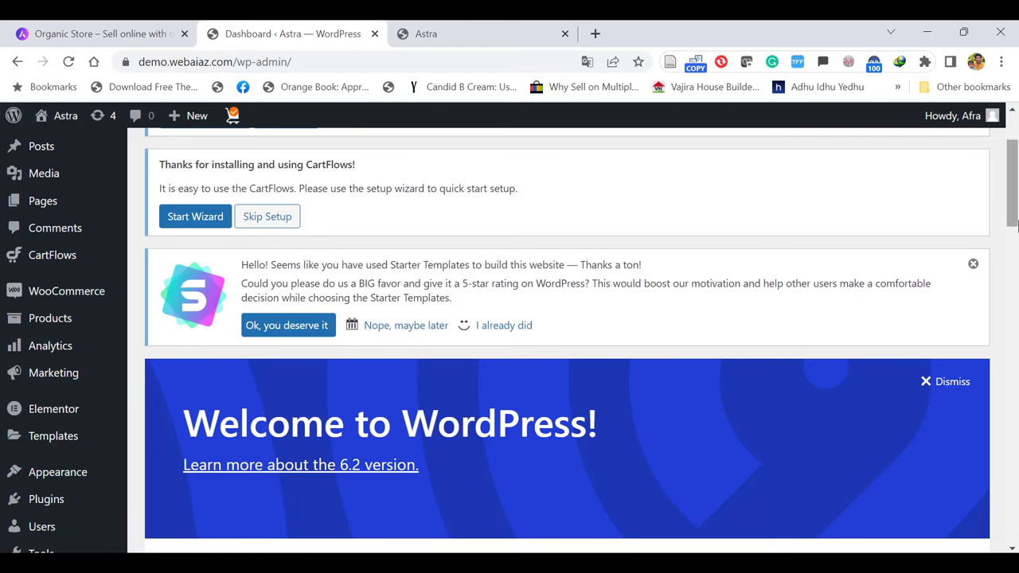
scroll(1013, 204, "up", 1)
scroll(1013, 204, "up", 1)
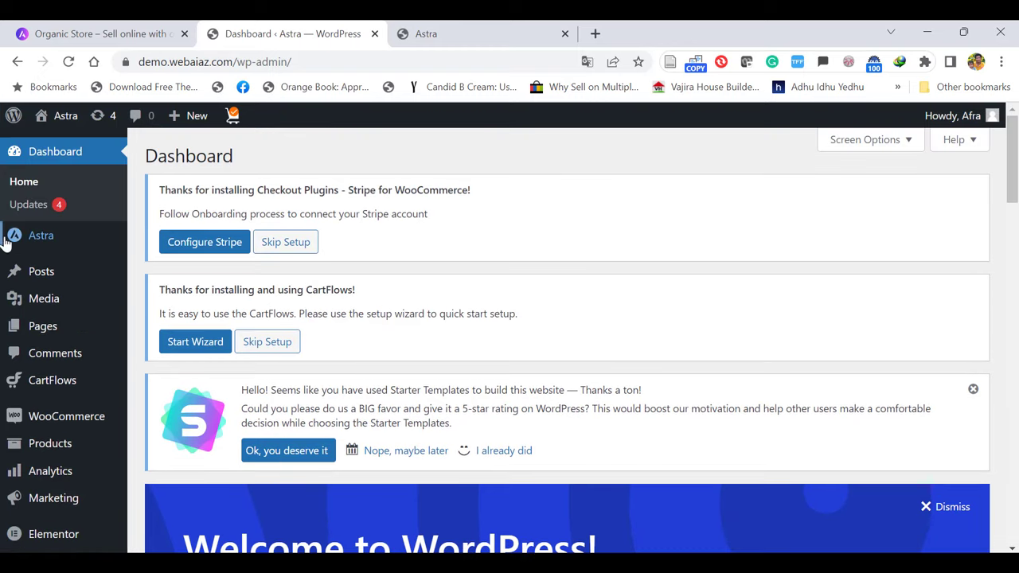
Go to the Astra theme dashboard and open the Site Identity quick setting for customizing
mouse_move(33, 243)
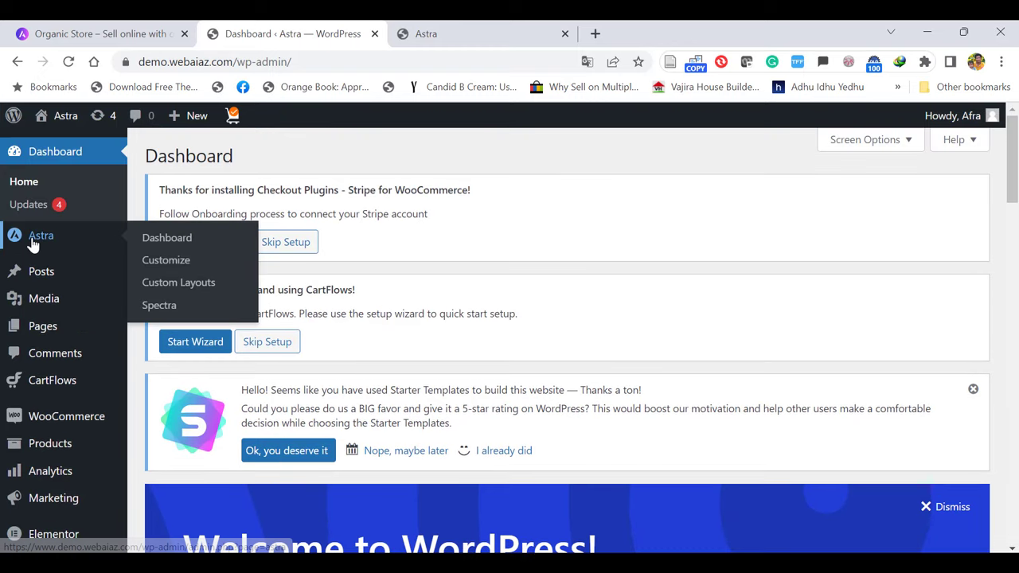
left_click(167, 238)
scroll(1016, 277, "down", 3)
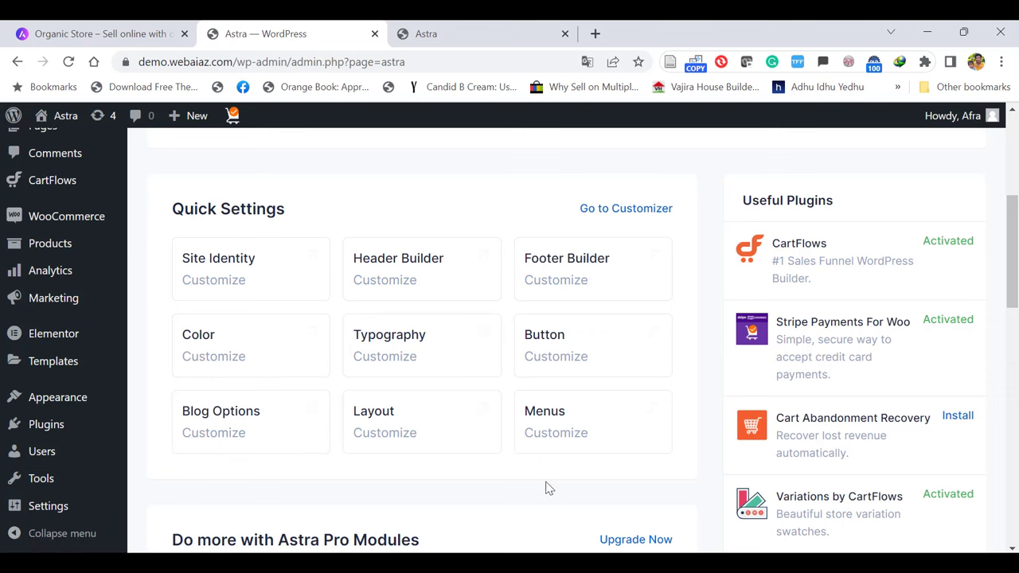
left_click(217, 271)
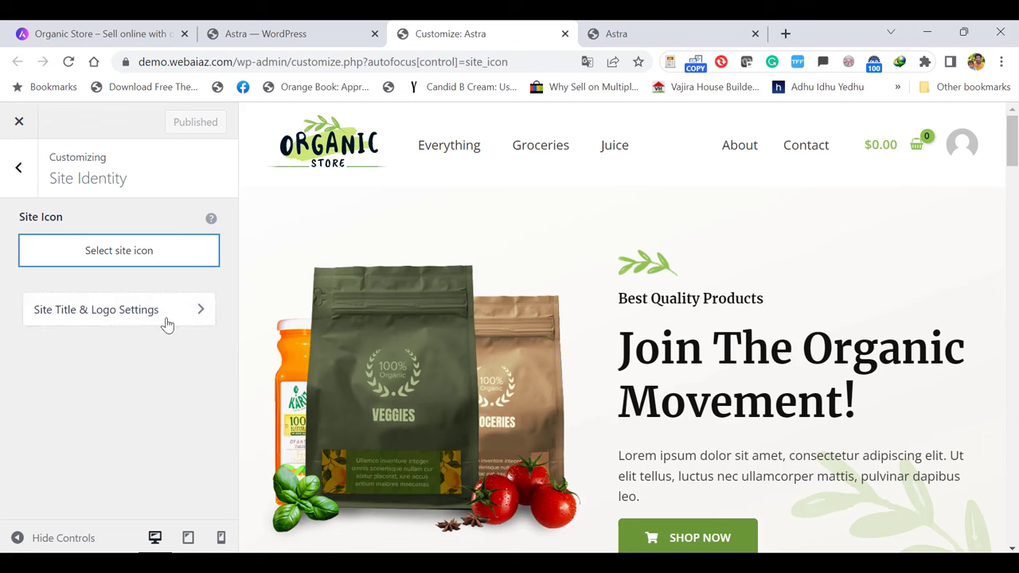
Upload QWW Logo-modified.png as the site icon, accept the full-image crop and publish the change
mouse_move(276, 170)
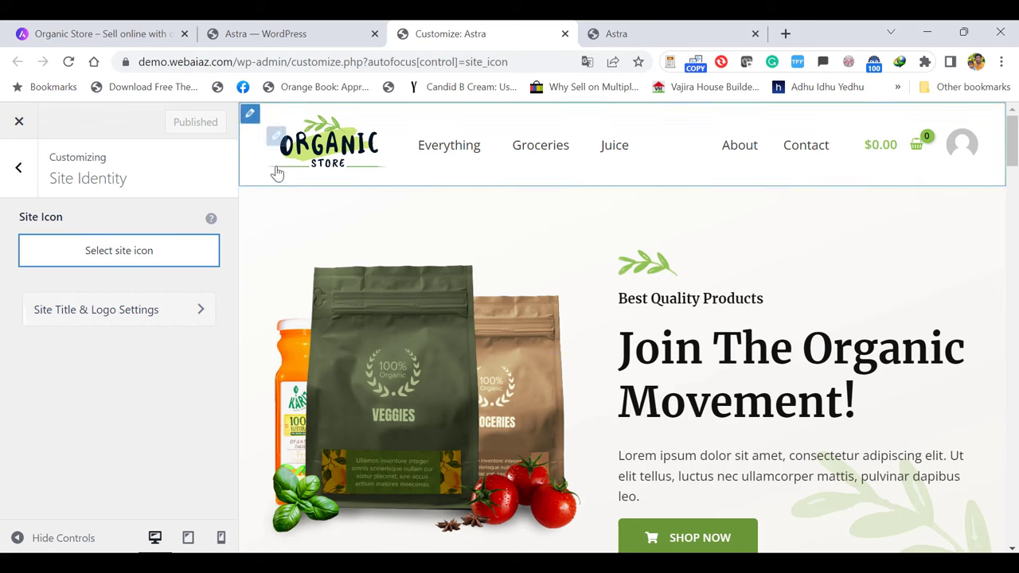
mouse_move(275, 137)
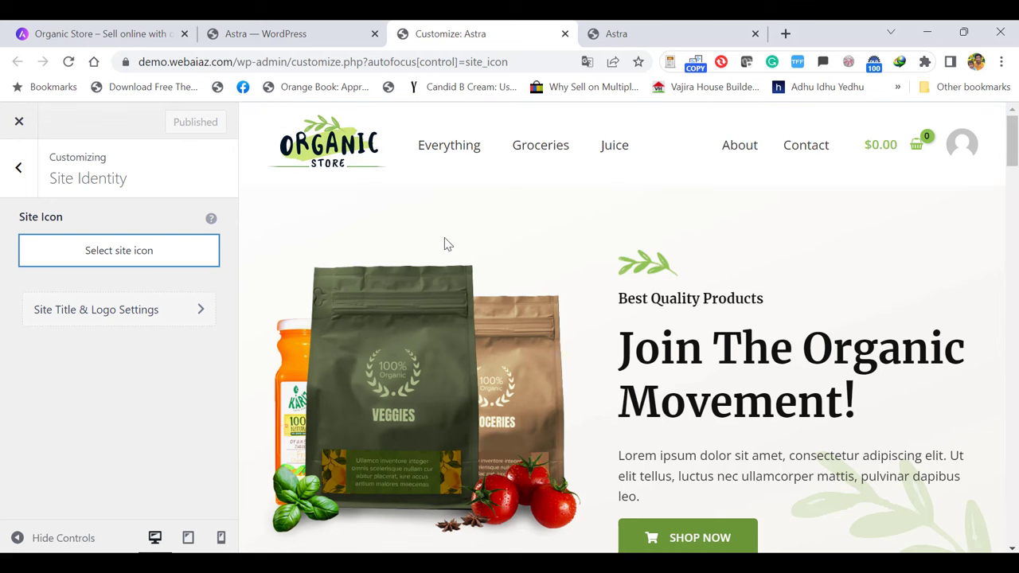
left_click(119, 251)
left_click(475, 365)
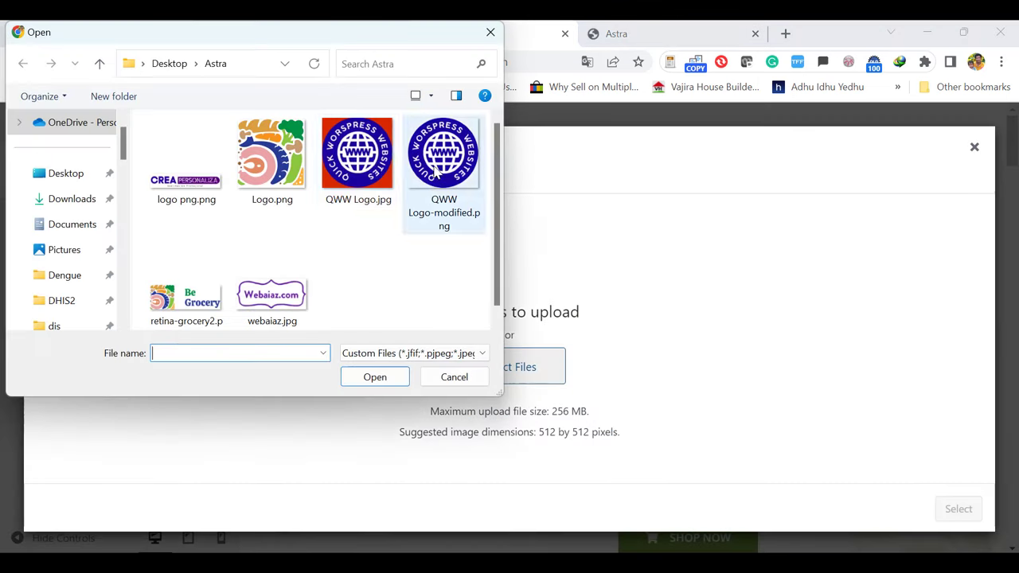
left_click(443, 156)
left_click(375, 376)
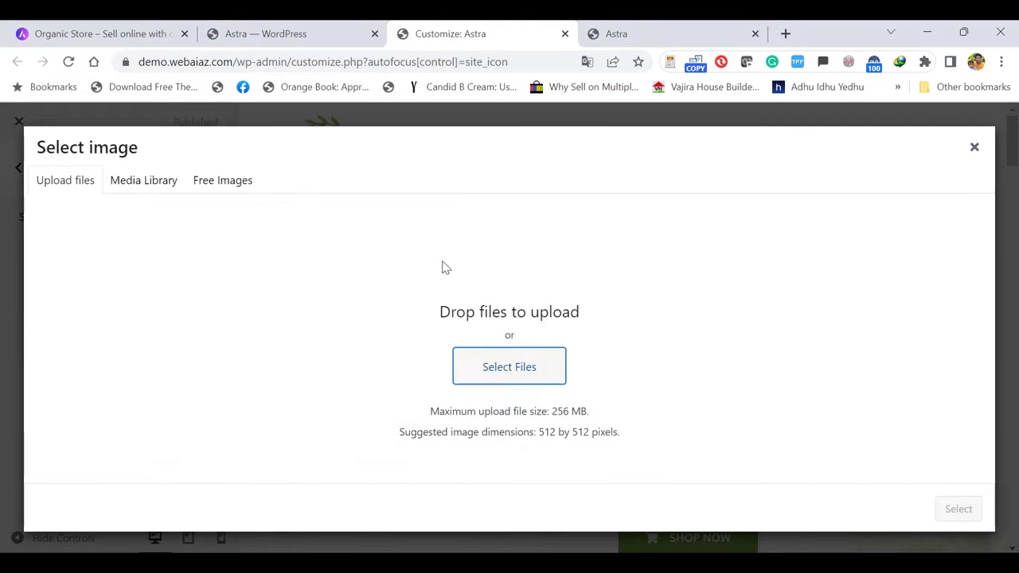
left_click(954, 518)
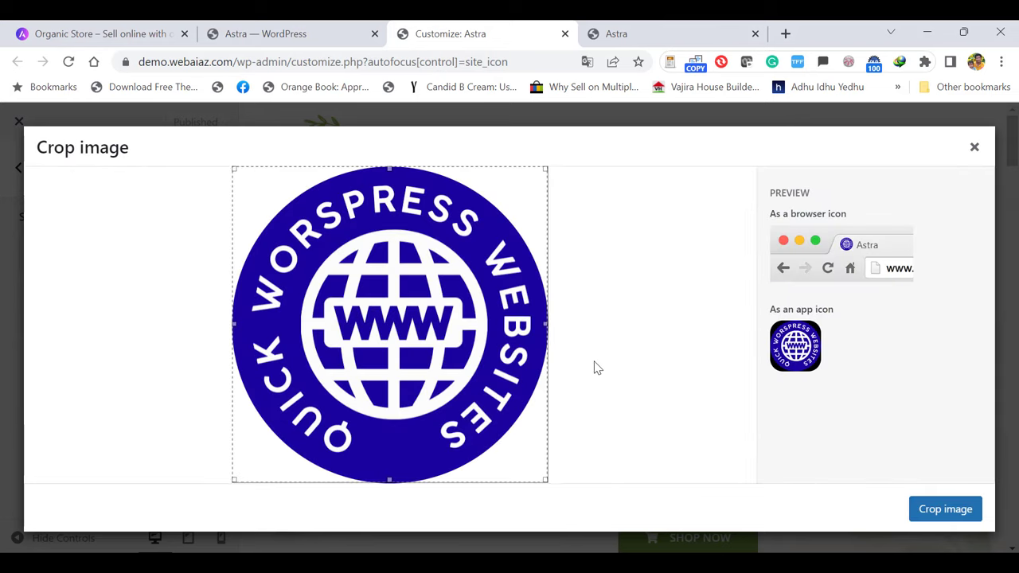
left_click(942, 516)
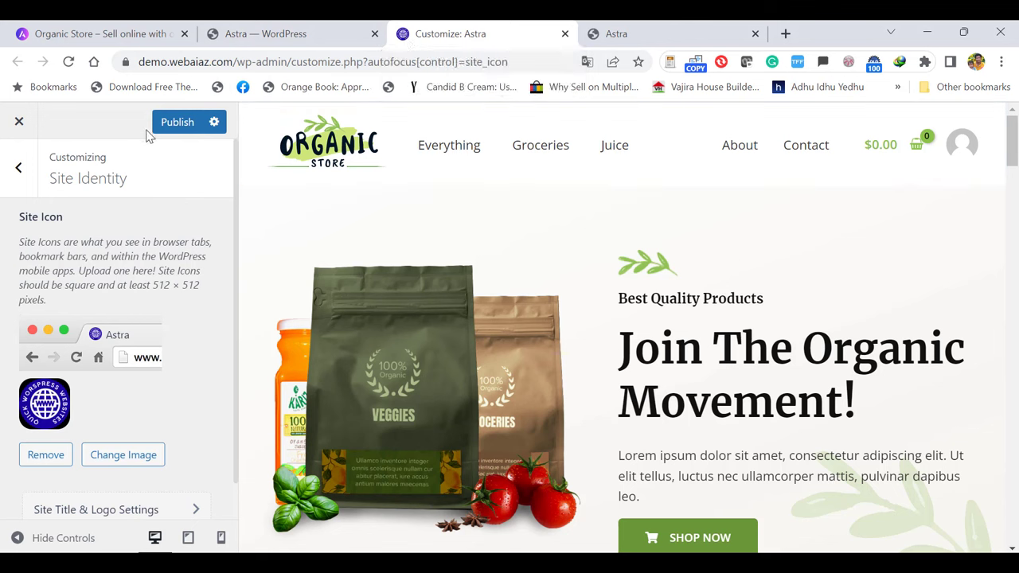
left_click(171, 123)
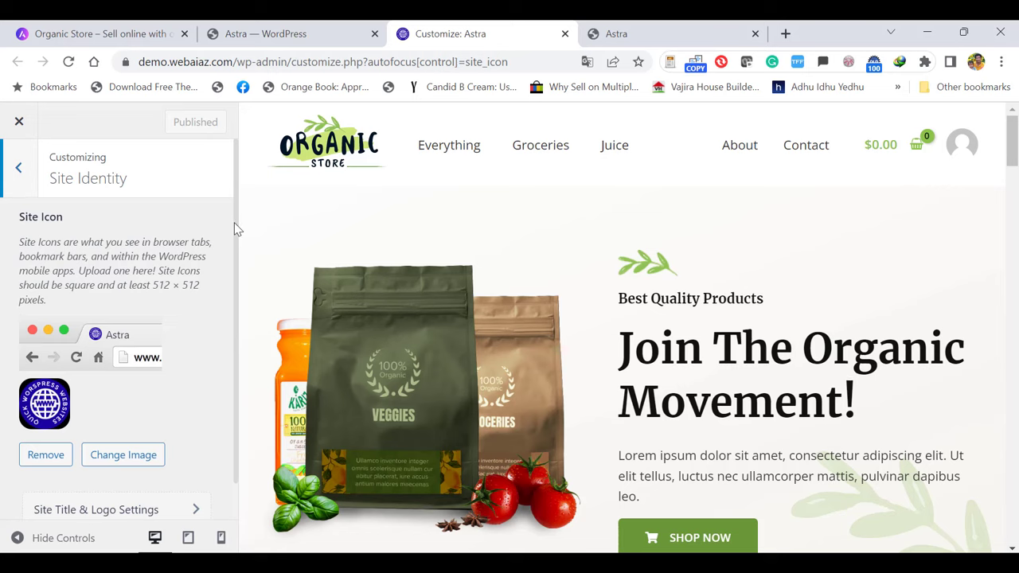
Open the Site Title & Logo Settings and change the site title to "My Shop"
scroll(227, 285, "down", 1)
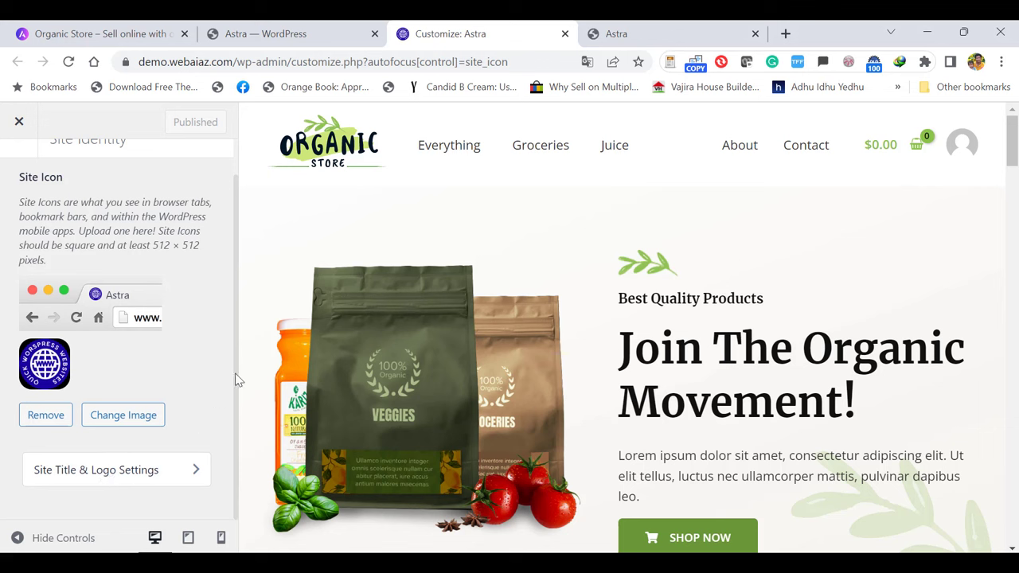
left_click(100, 474)
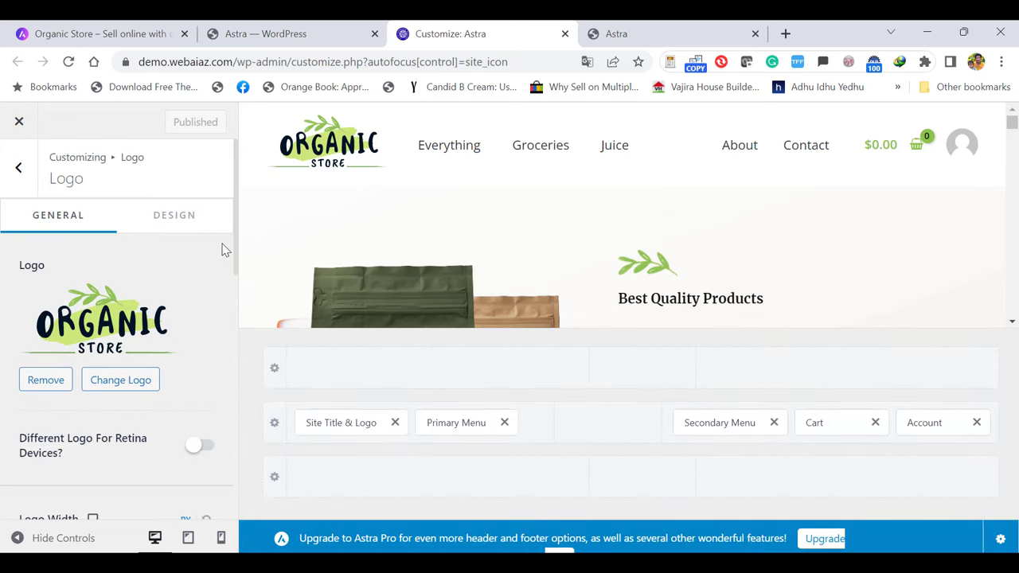
scroll(223, 325, "down", 4)
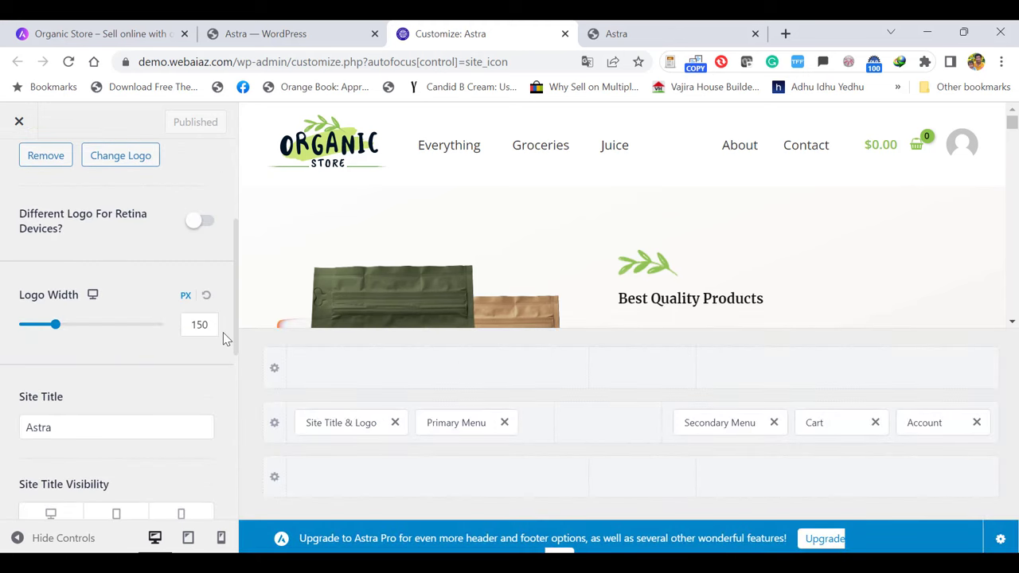
left_click(58, 344)
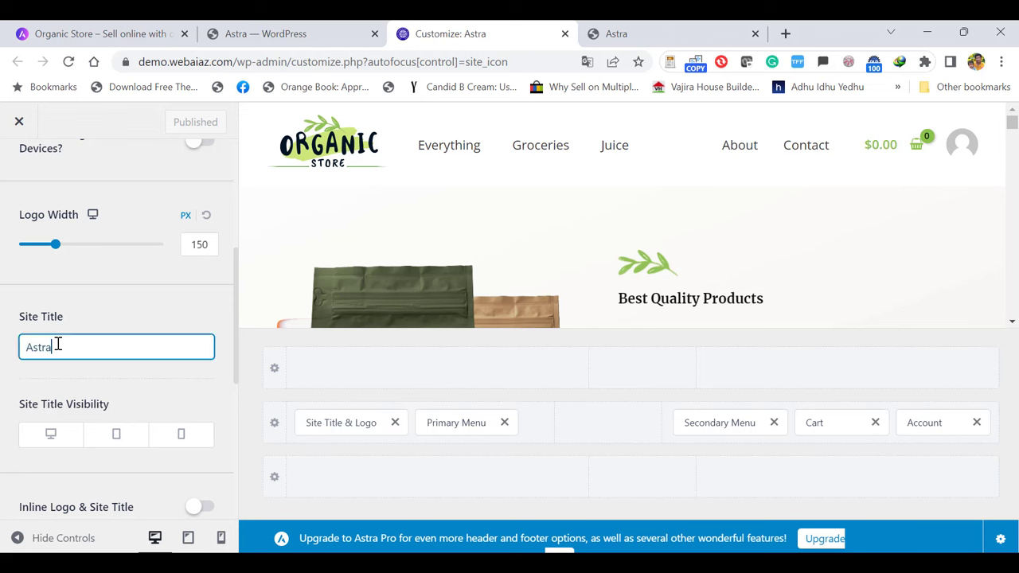
key("BackSpace")
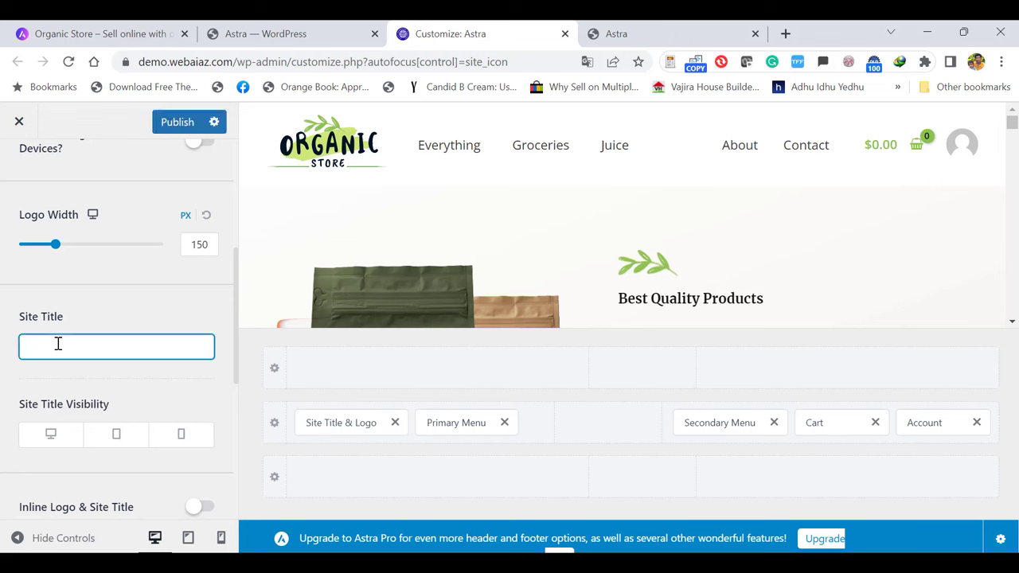
type("My Shop")
Replace the header logo with cropped-QWW-Logo-modified.png from the media library, without cropping it
scroll(237, 264, "up", 3)
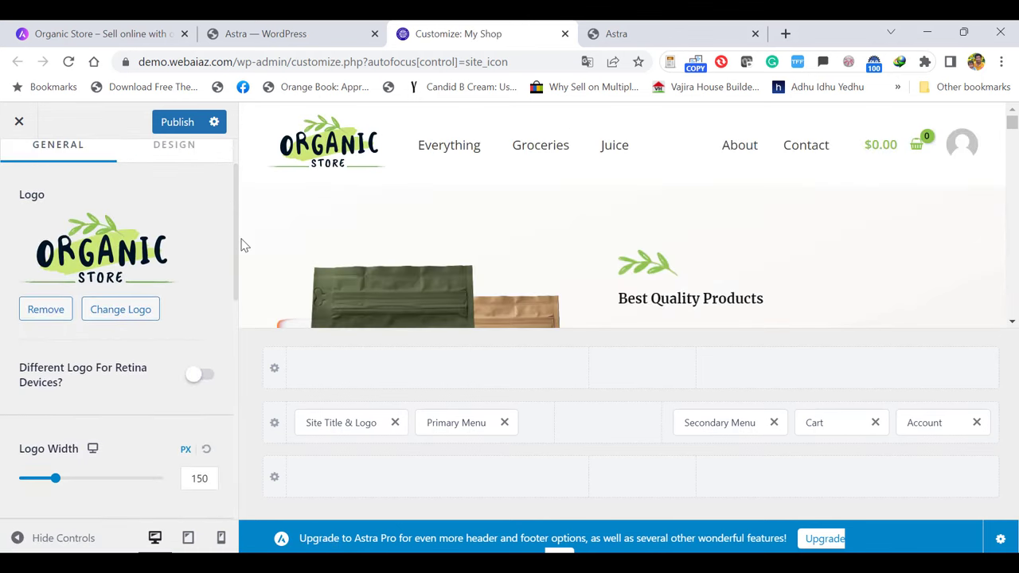
left_click(110, 310)
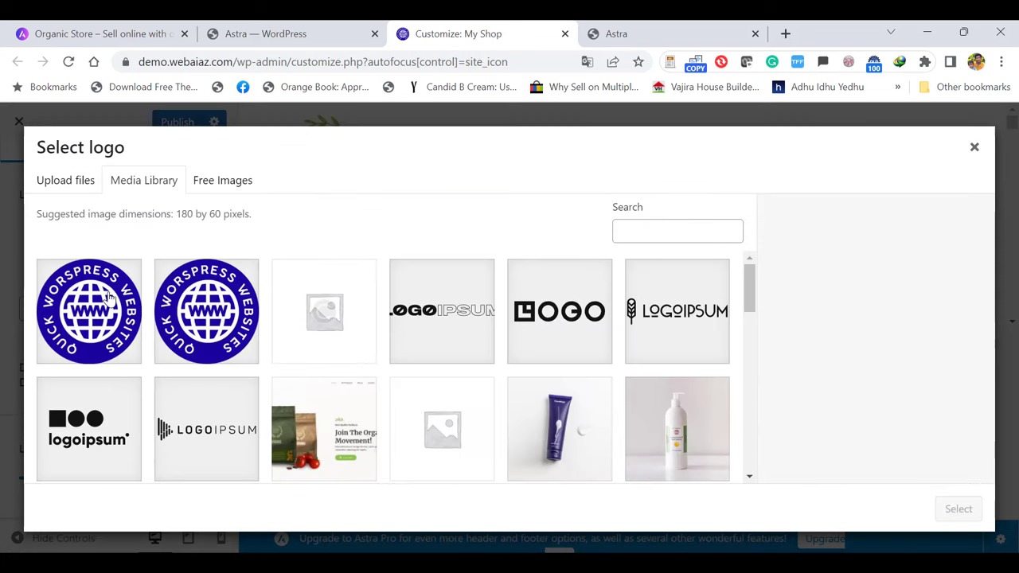
left_click(82, 309)
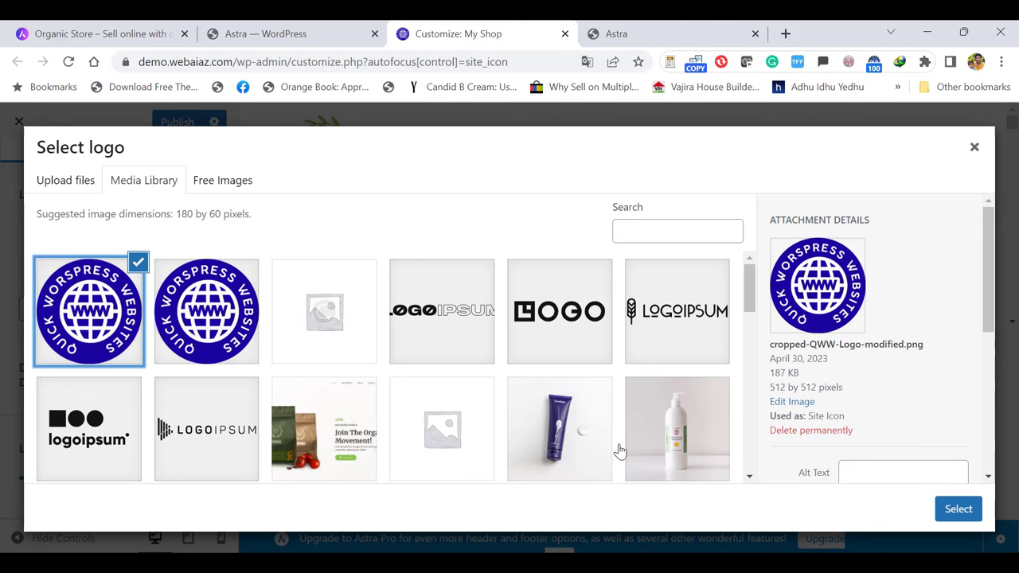
left_click(958, 510)
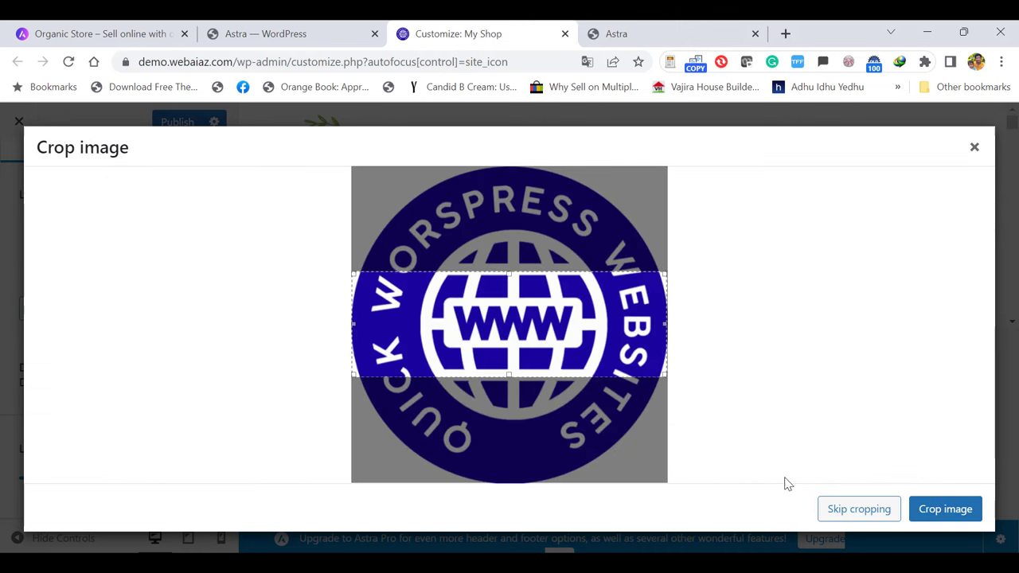
left_click(873, 510)
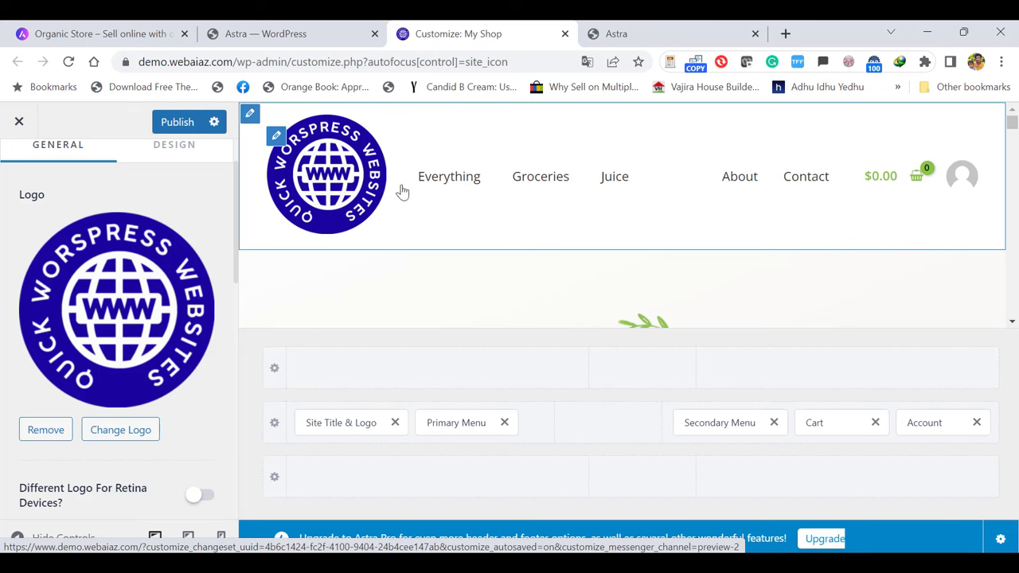
Reduce the header logo's width to 80 px in the Site Title & Logo settings
scroll(235, 275, "down", 3)
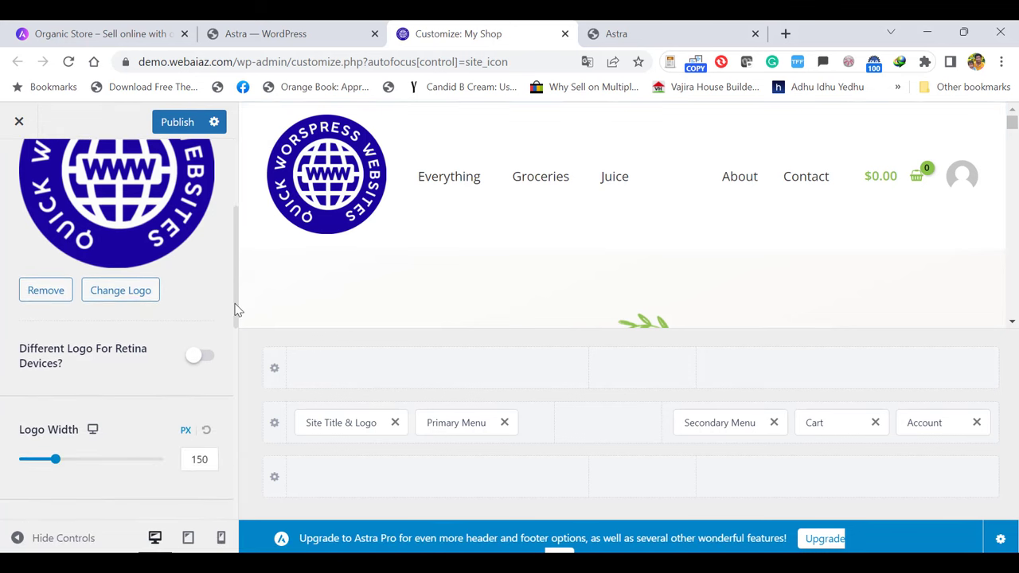
left_click_drag(238, 309, 238, 314)
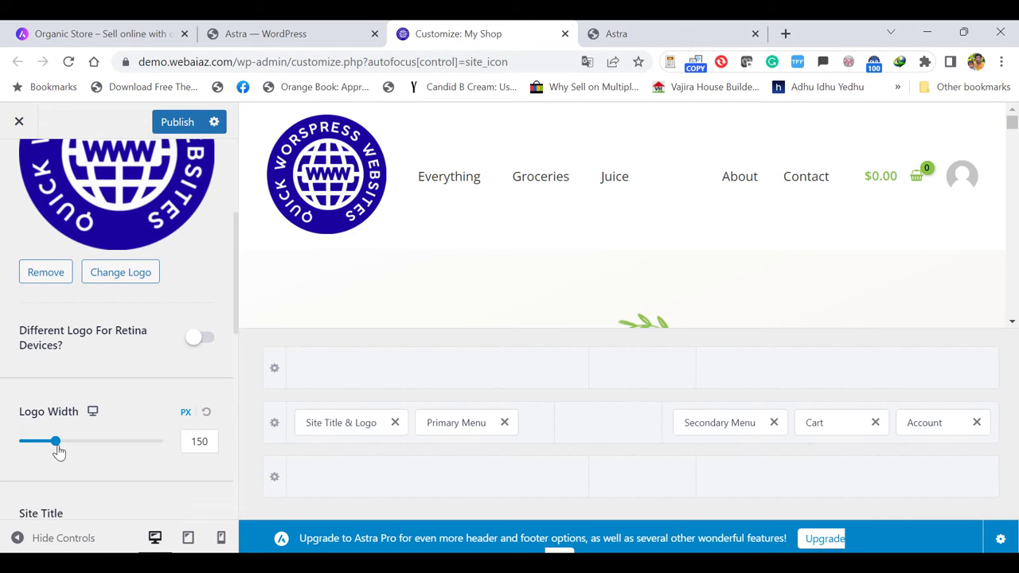
mouse_move(56, 447)
left_mouse_down()
mouse_move(80, 446)
mouse_move(36, 447)
mouse_move(44, 450)
left_mouse_up()
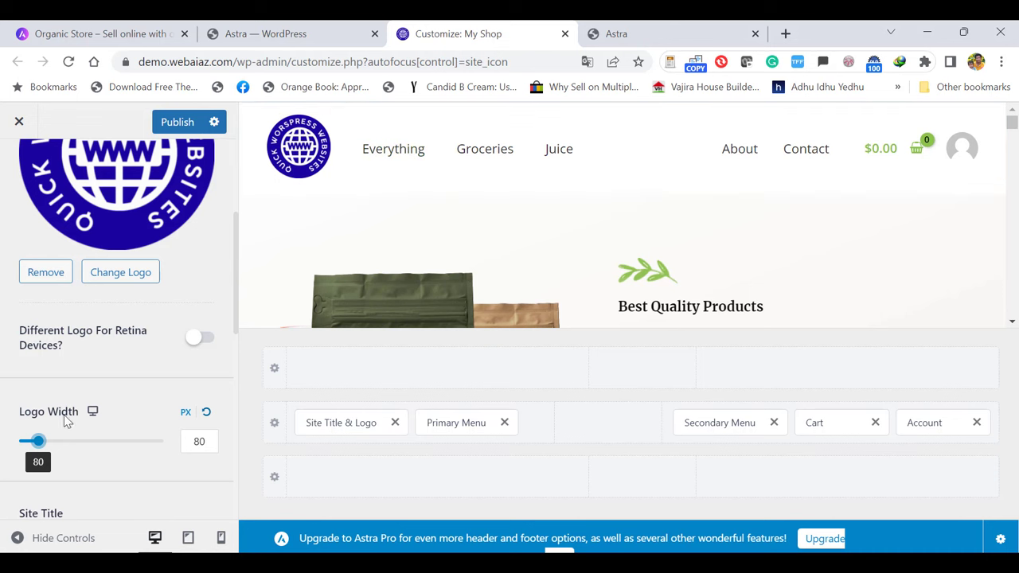
Enter "No.01 Online Shopping Platform" as the site tagline
scroll(225, 425, "down", 6)
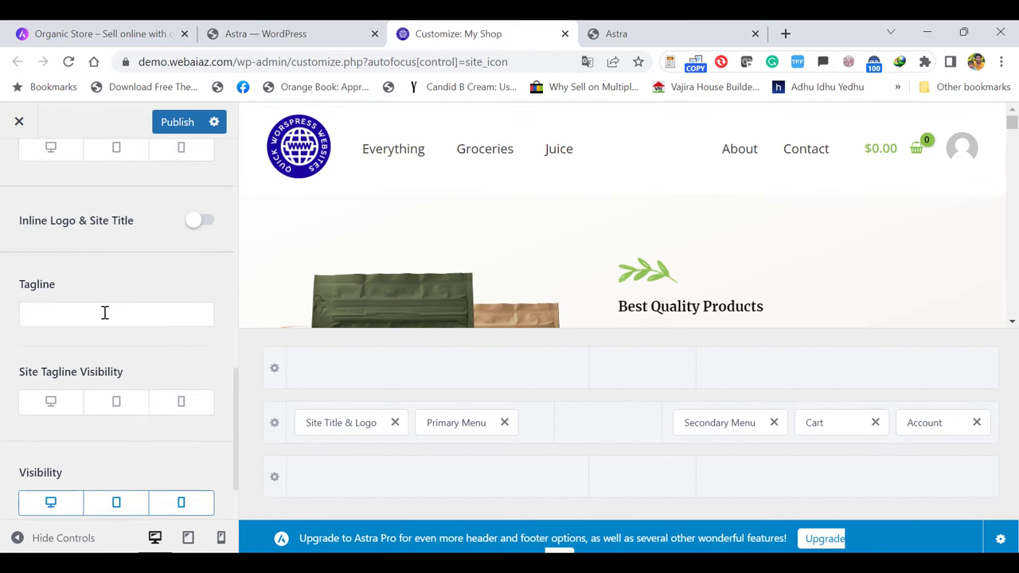
left_click(105, 313)
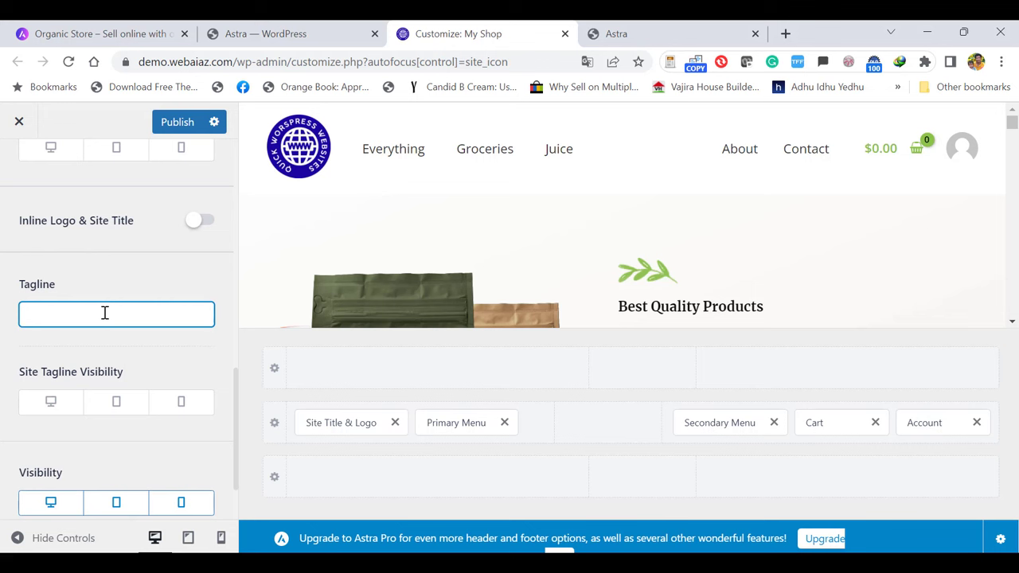
type("No.01 Online Shopping Platform")
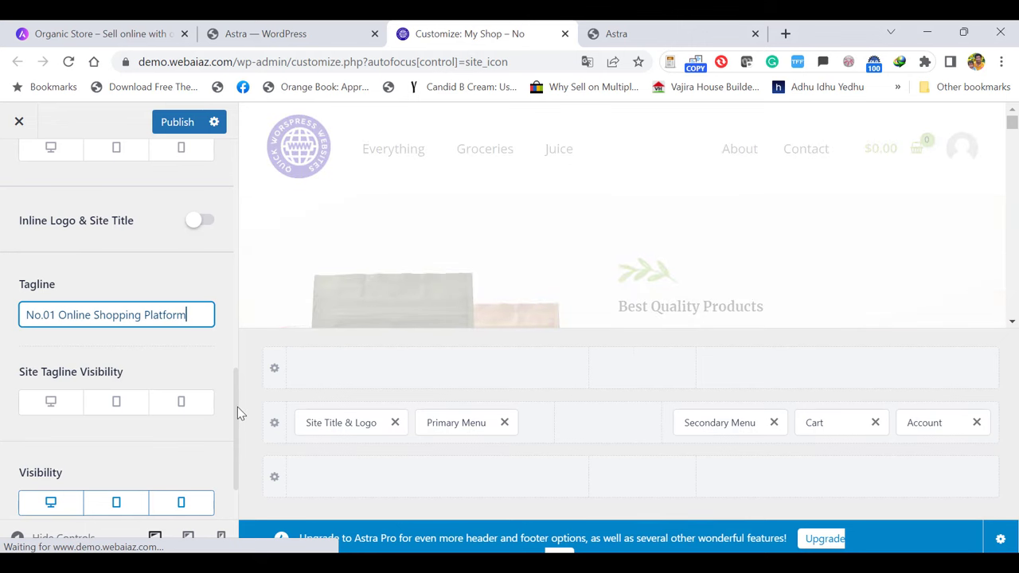
Try enabling a different logo for retina devices
left_click_drag(237, 406, 253, 262)
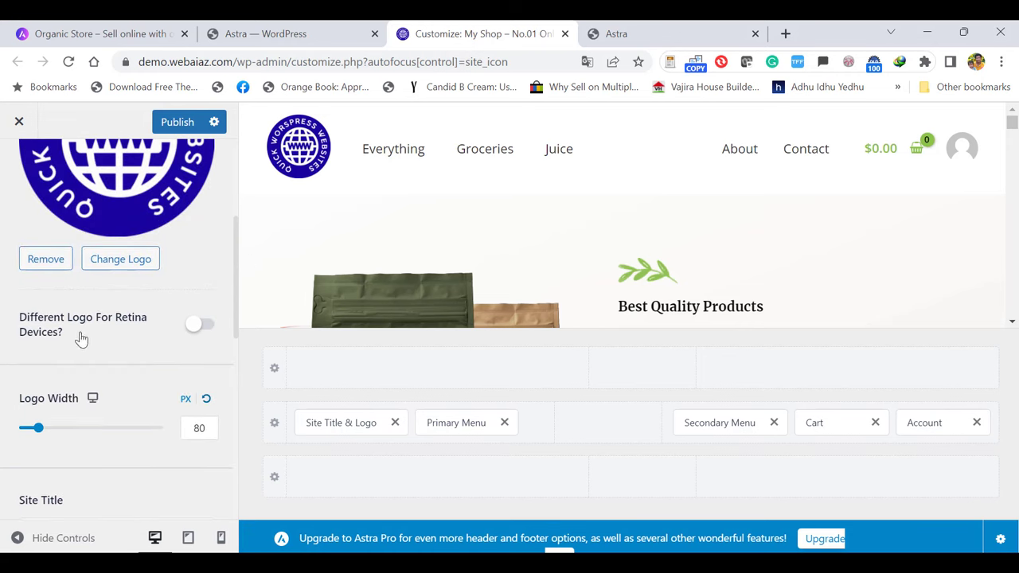
left_click(200, 326)
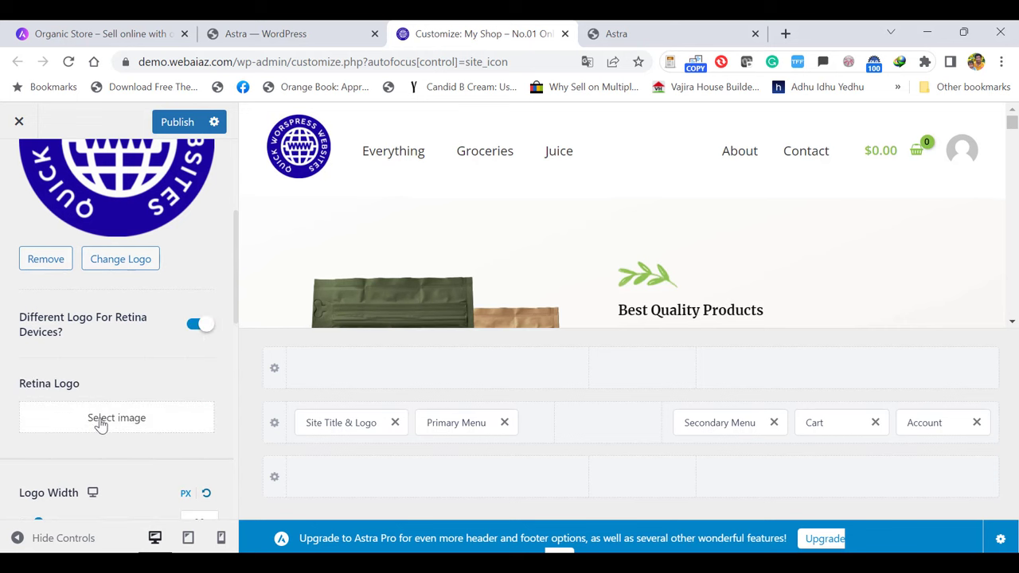
left_click(193, 326)
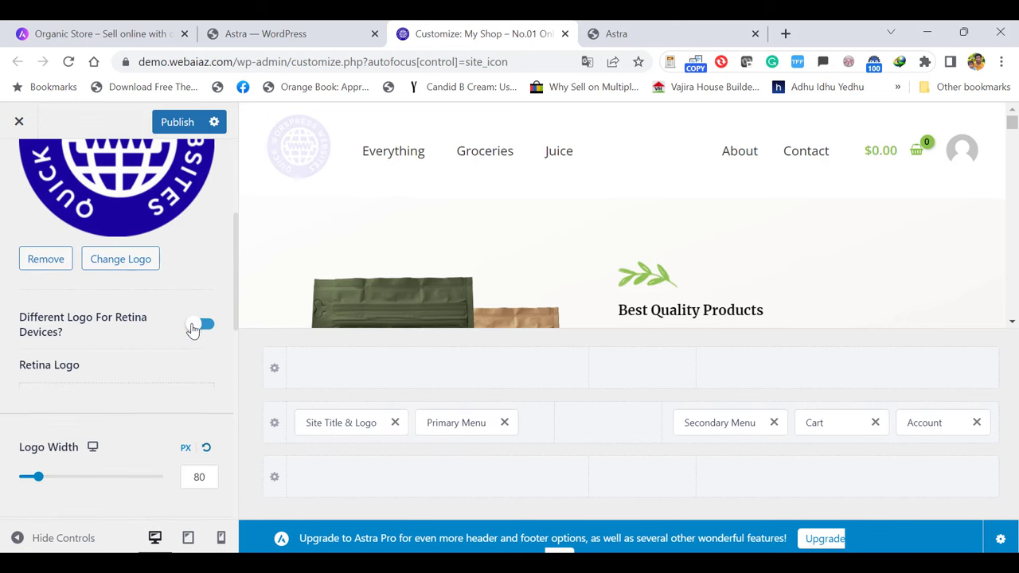
Try showing the site title on desktop, tablet and mobile, and placing the logo and site title inline
left_click_drag(239, 313, 233, 406)
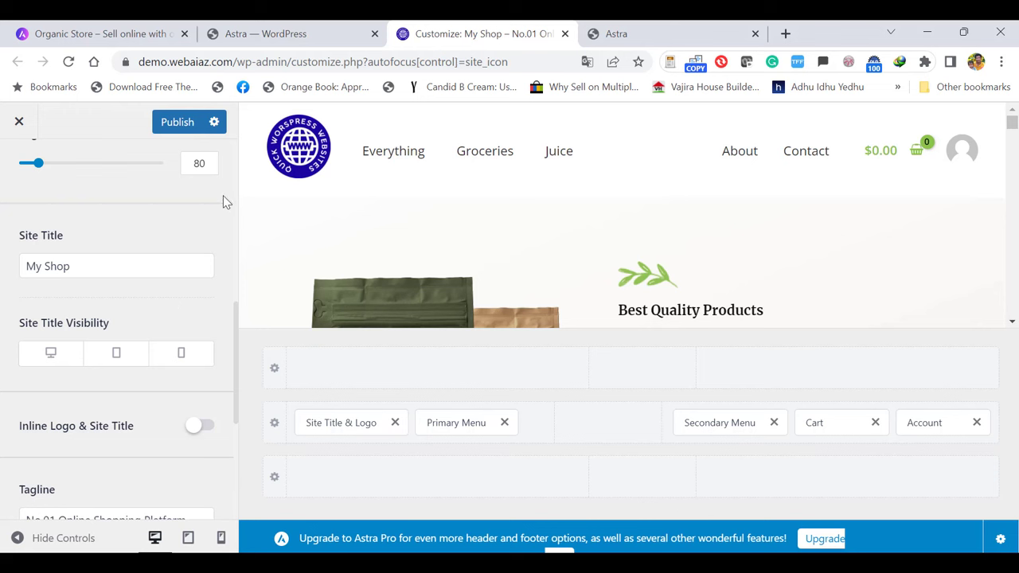
left_click(50, 356)
left_click(110, 359)
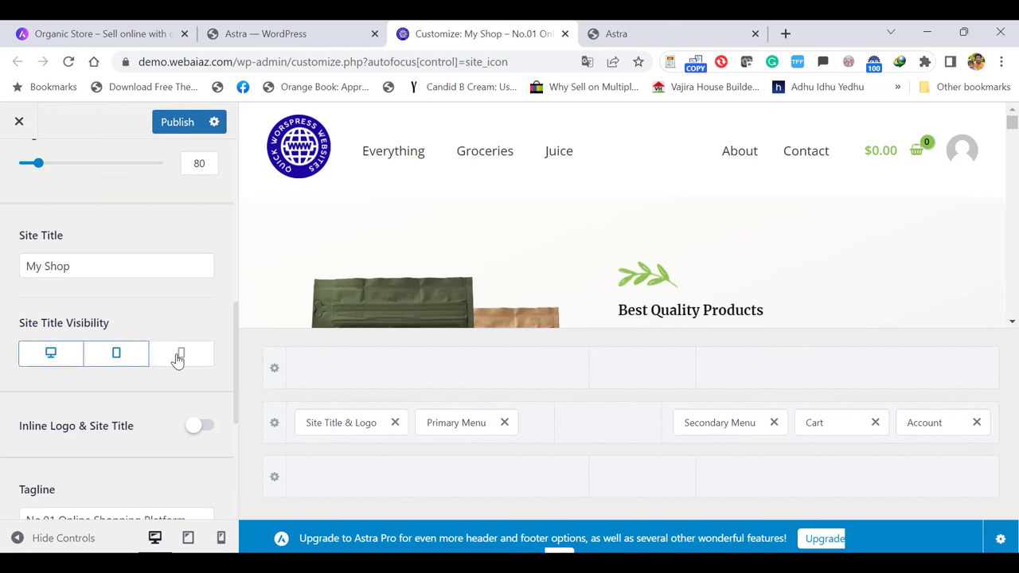
left_click(178, 360)
left_click_drag(236, 388, 235, 396)
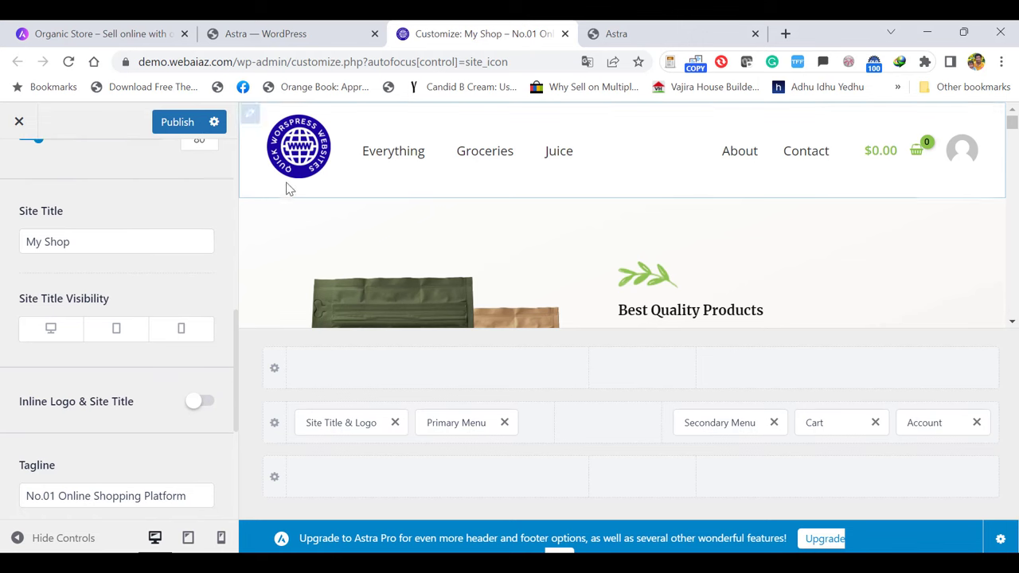
left_click(203, 403)
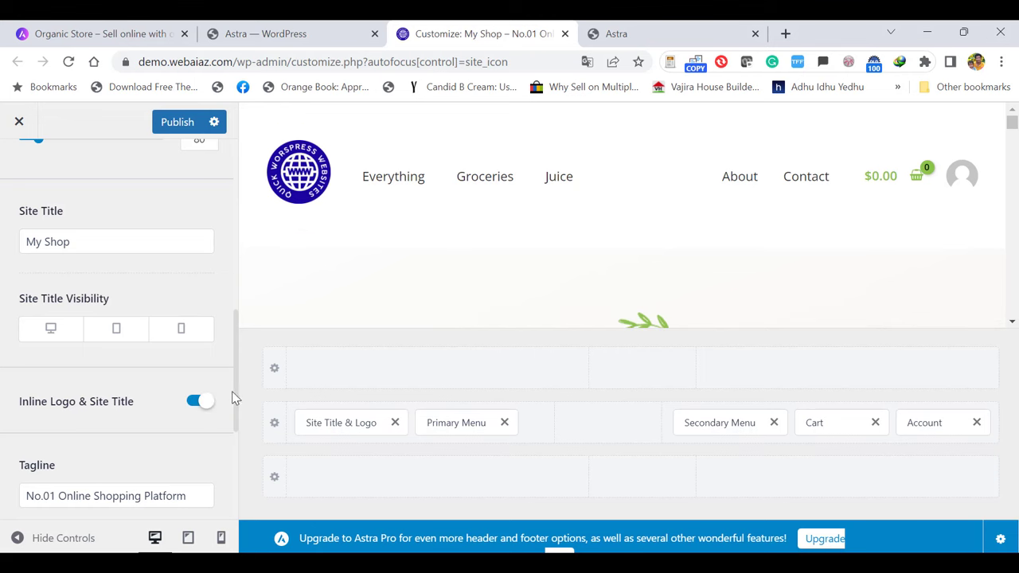
left_click(278, 182, "ctrl")
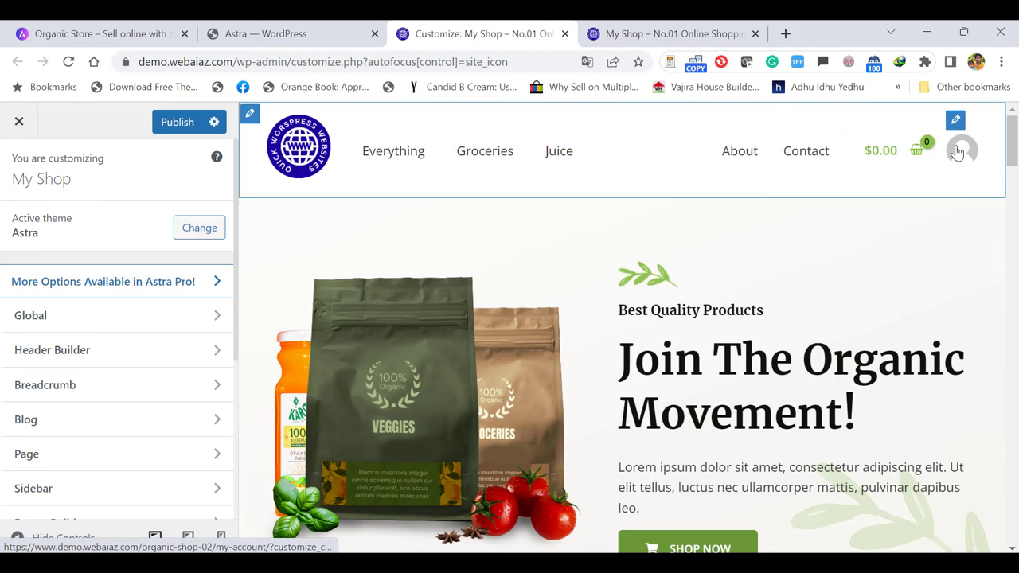
Return to the Astra theme dashboard and open the Header Builder quick setting for customizing
left_click(252, 35)
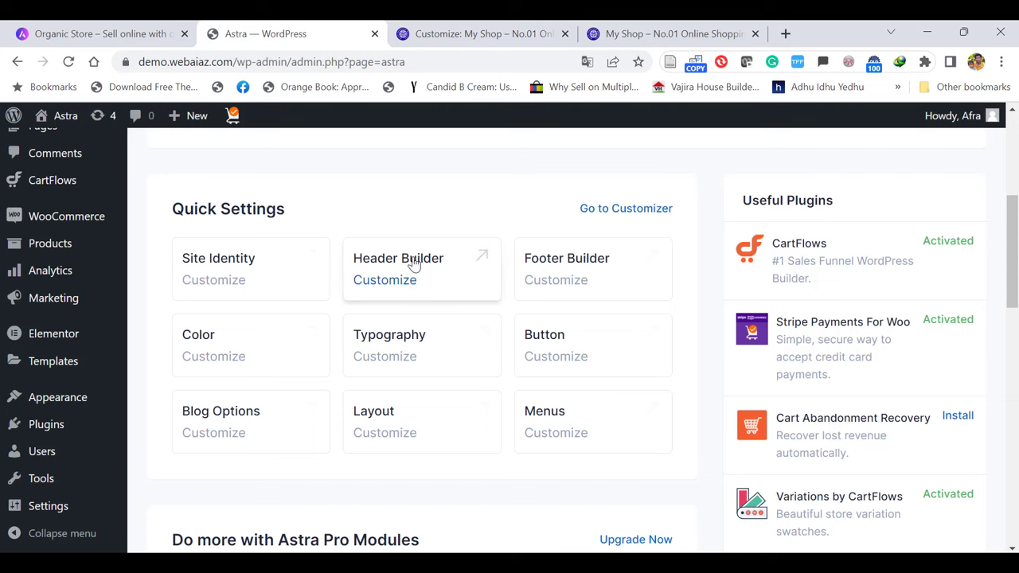
left_click(427, 30)
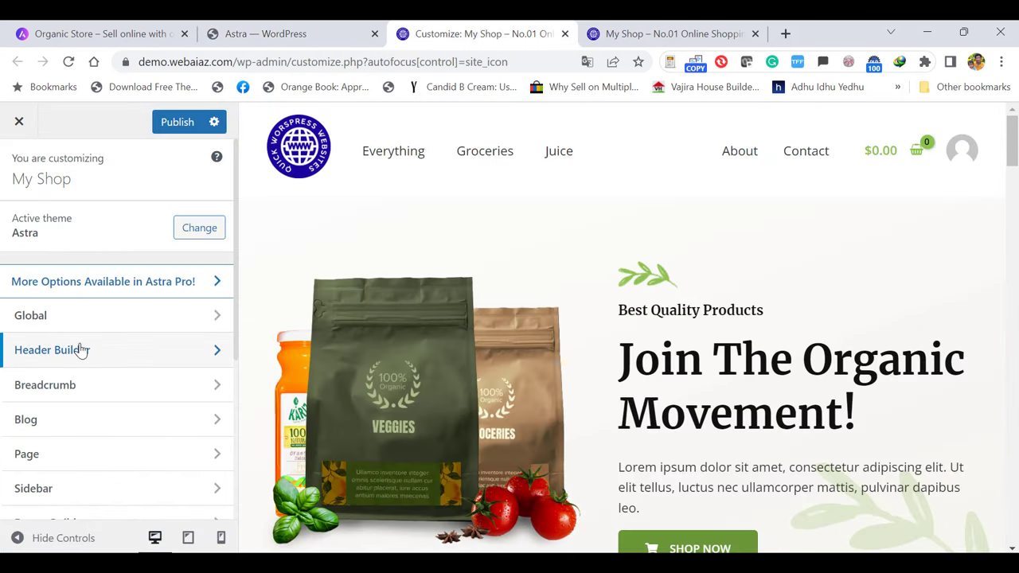
left_click(285, 32)
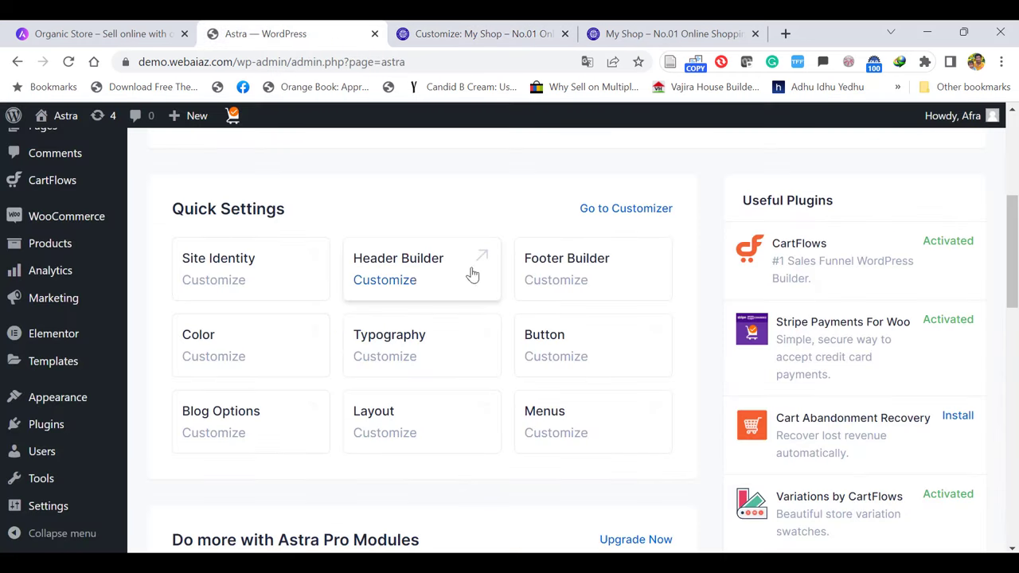
left_click(391, 281)
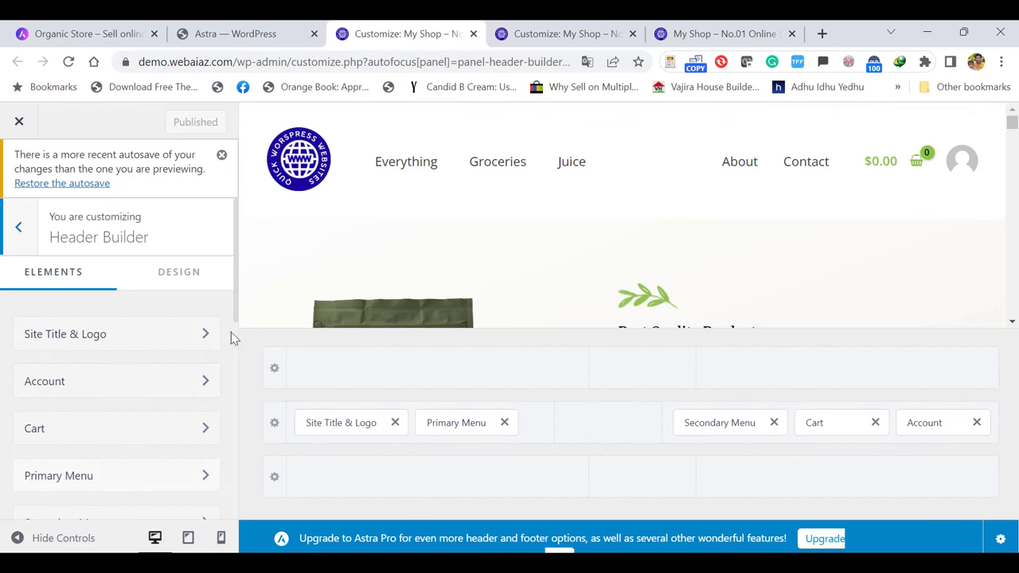
Open the header's Account element, try the Avatar and Text profile types for the logged-in view, and set it to Icon
left_click_drag(238, 320, 234, 391)
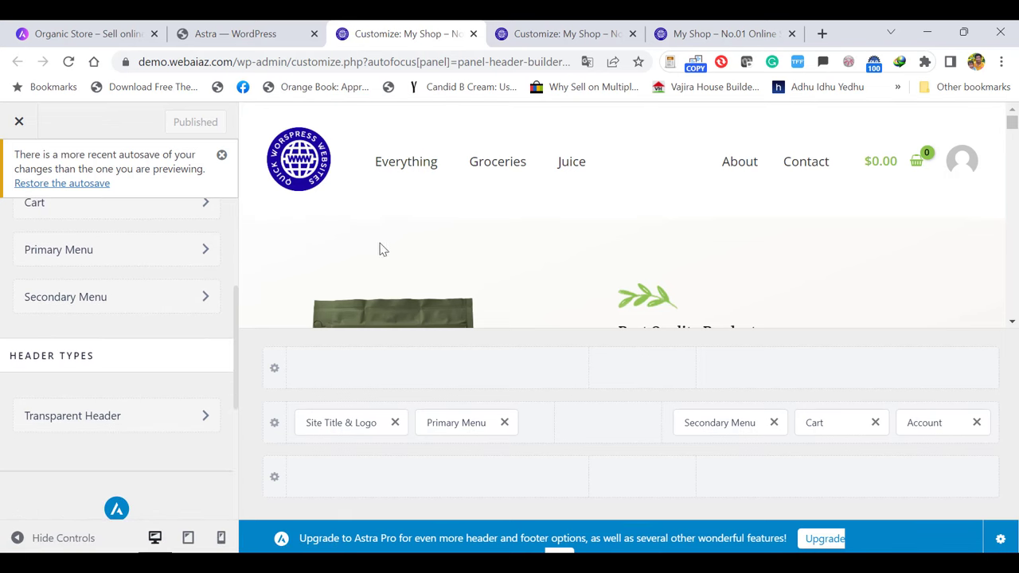
left_click_drag(235, 335, 243, 261)
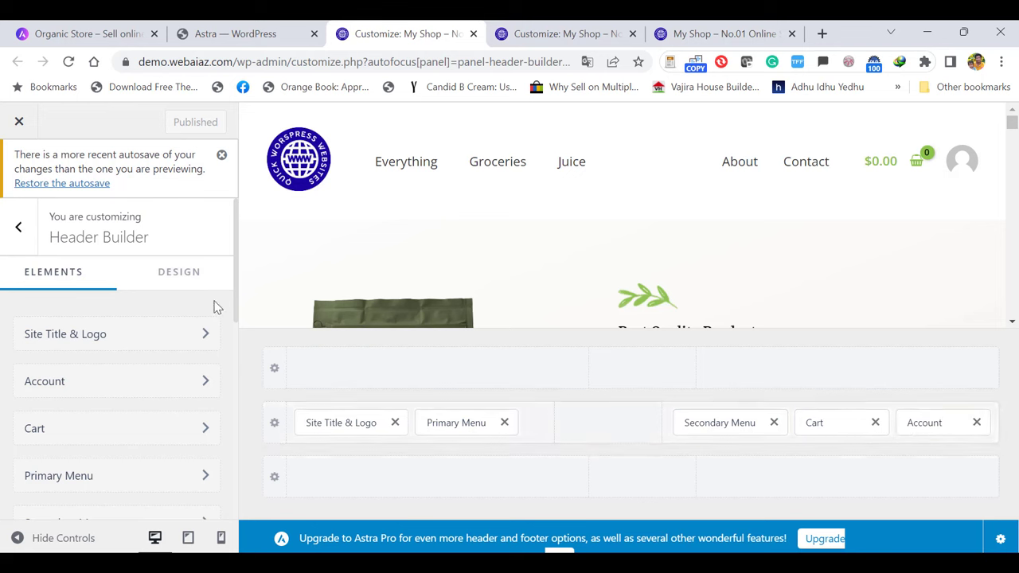
left_click(79, 385)
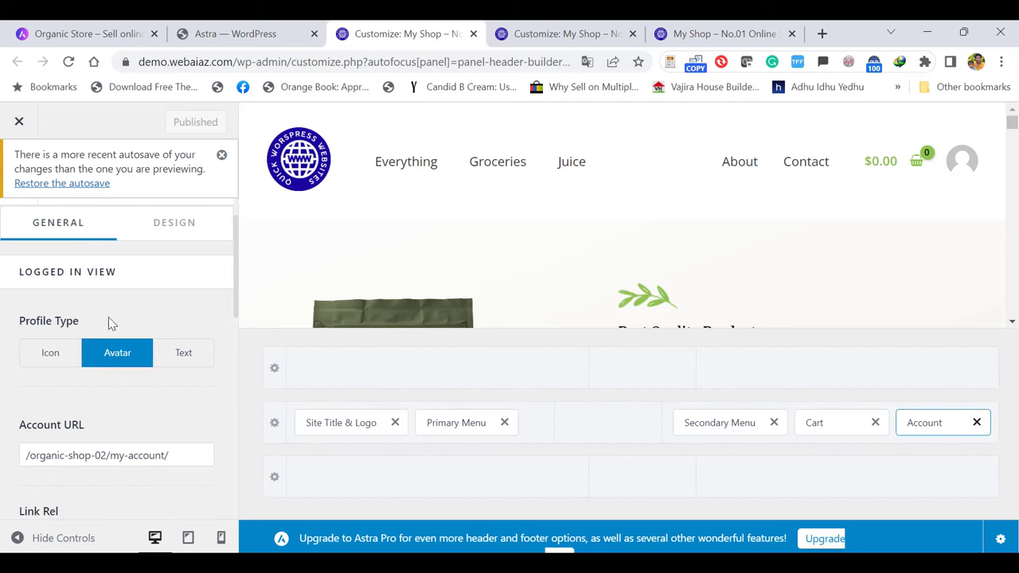
left_click(48, 356)
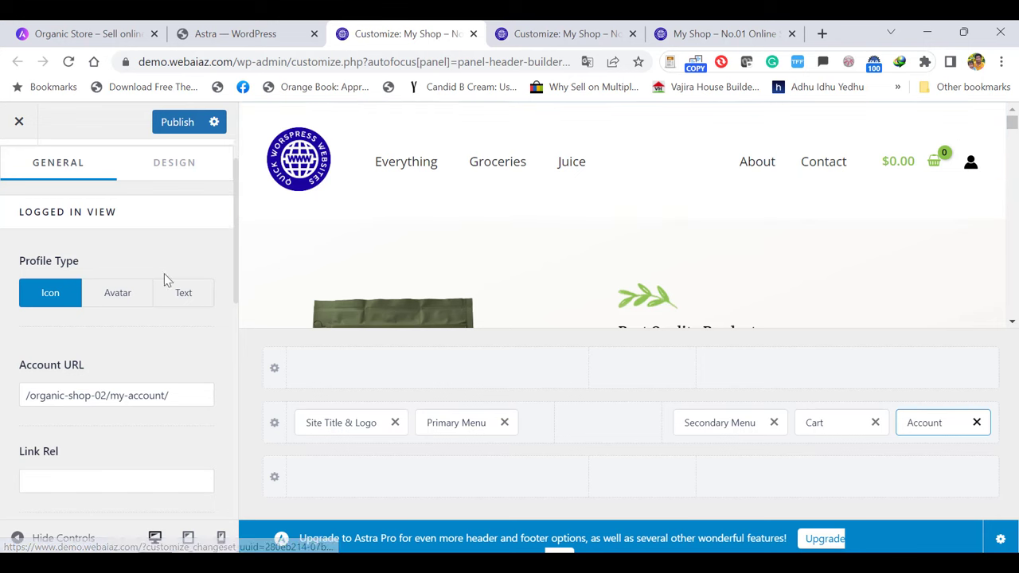
left_click(112, 294)
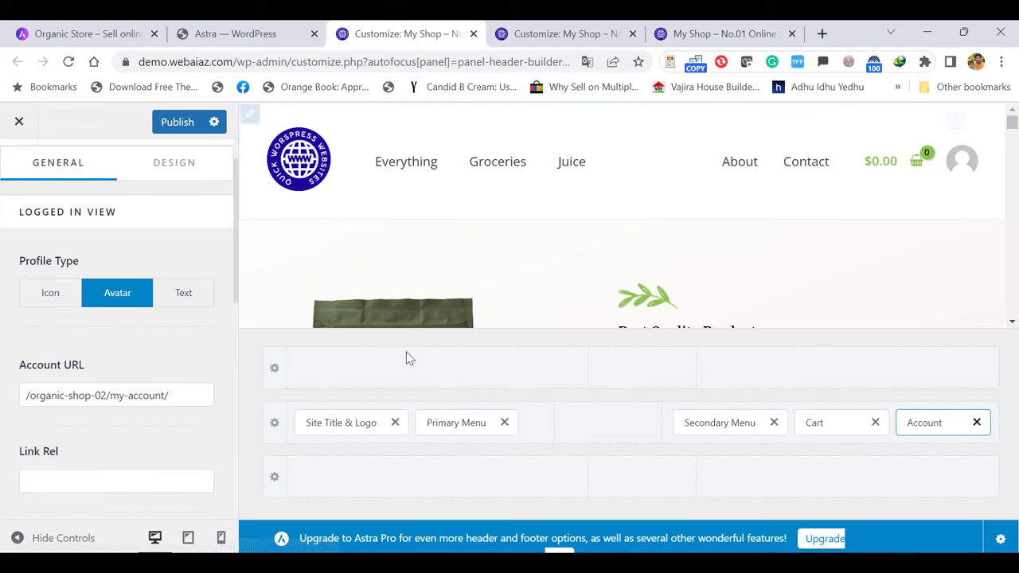
left_click(183, 292)
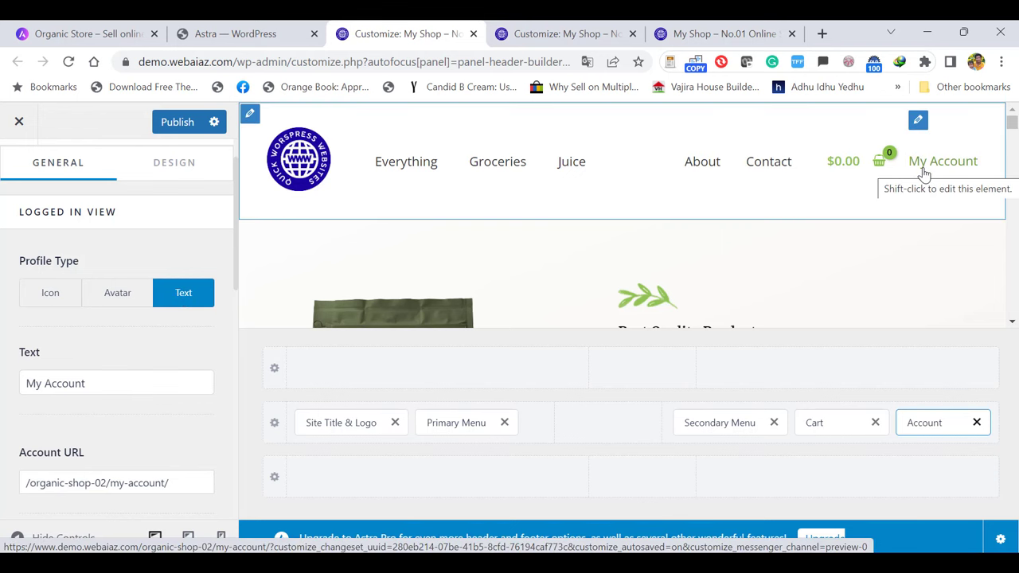
left_click(48, 293)
Try the Icon and Text profile types for the account's logged-out view and set it to None
scroll(95, 278, "down", 3)
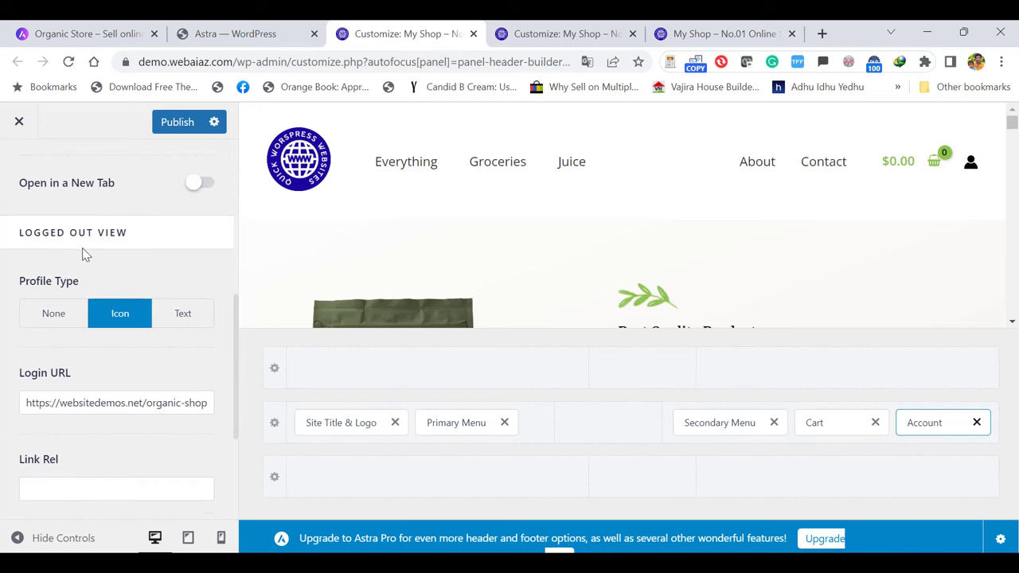
left_click(52, 313)
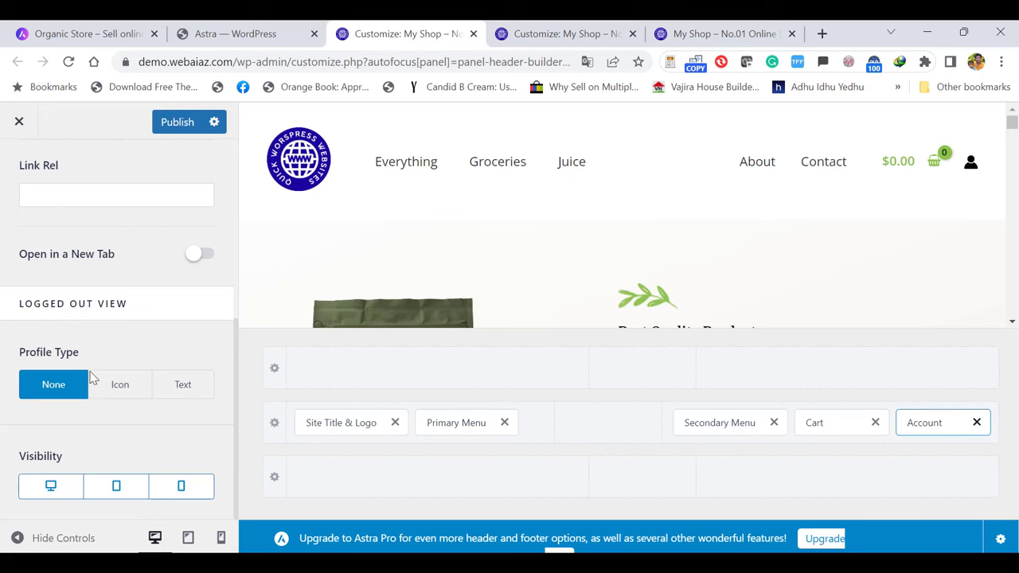
left_click(116, 398)
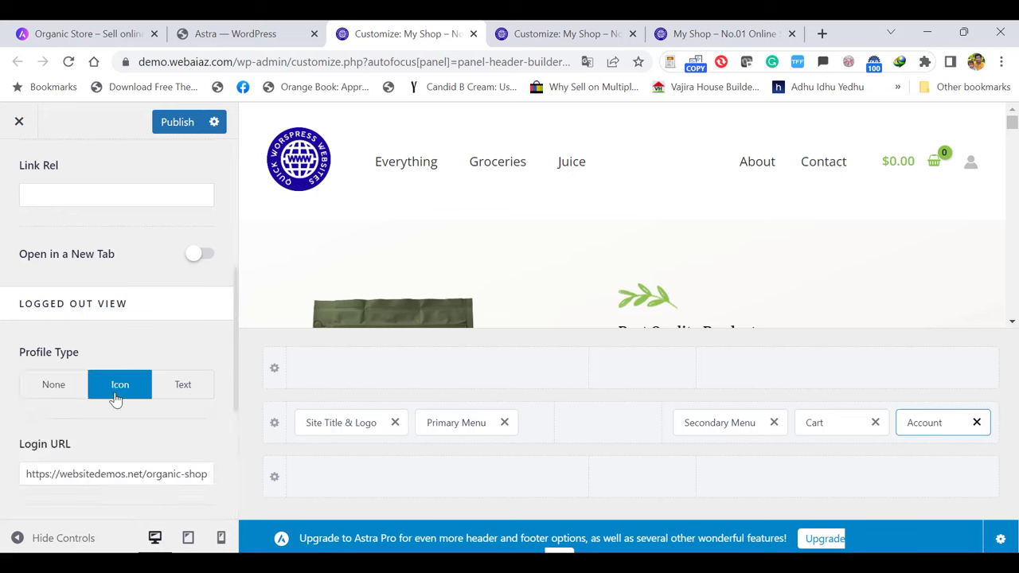
left_click(183, 387)
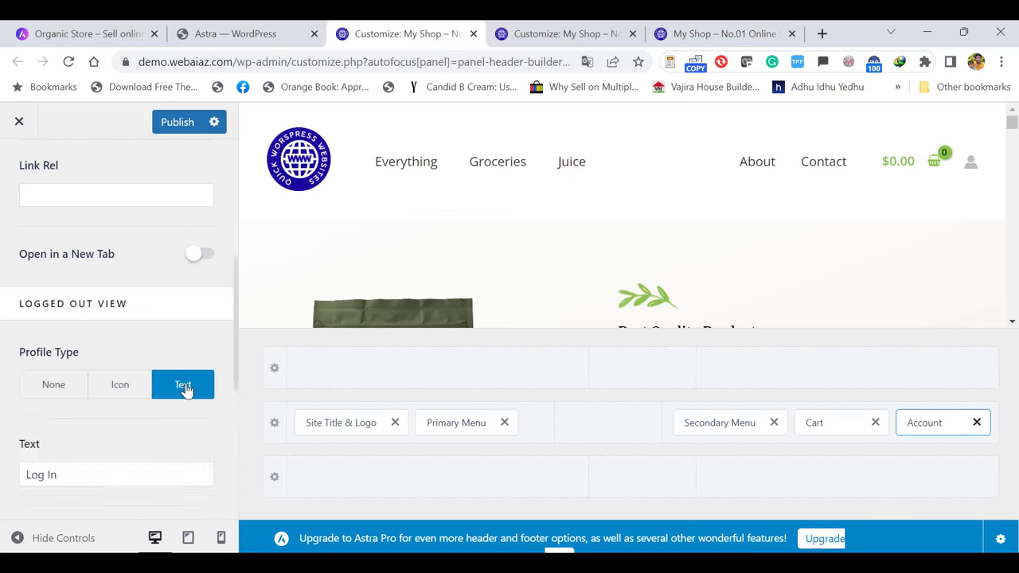
left_click(38, 395)
left_click_drag(233, 464, 249, 227)
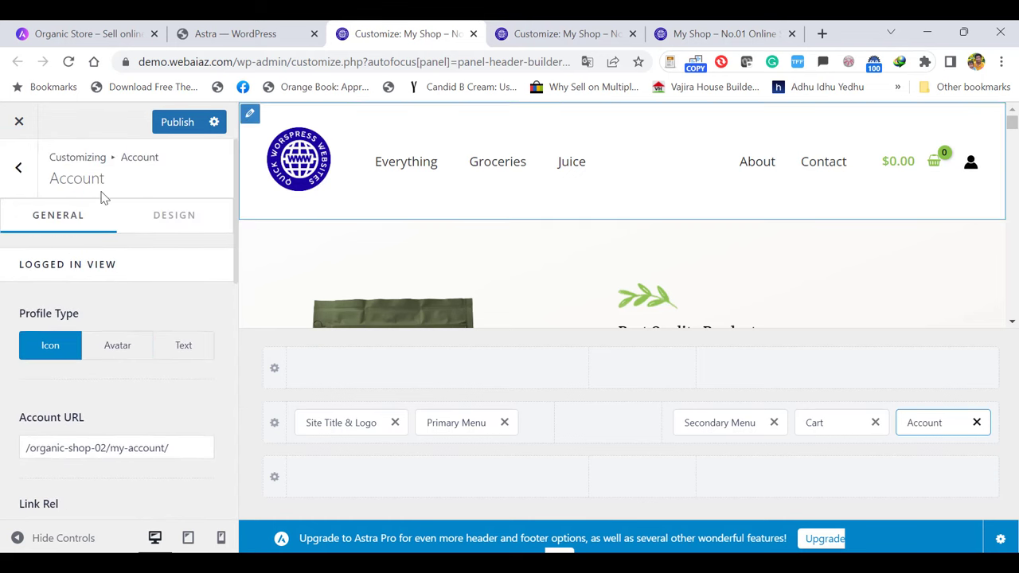
Go back to the header elements, open the Cart element and select the shopping cart icon for it
left_click(19, 167)
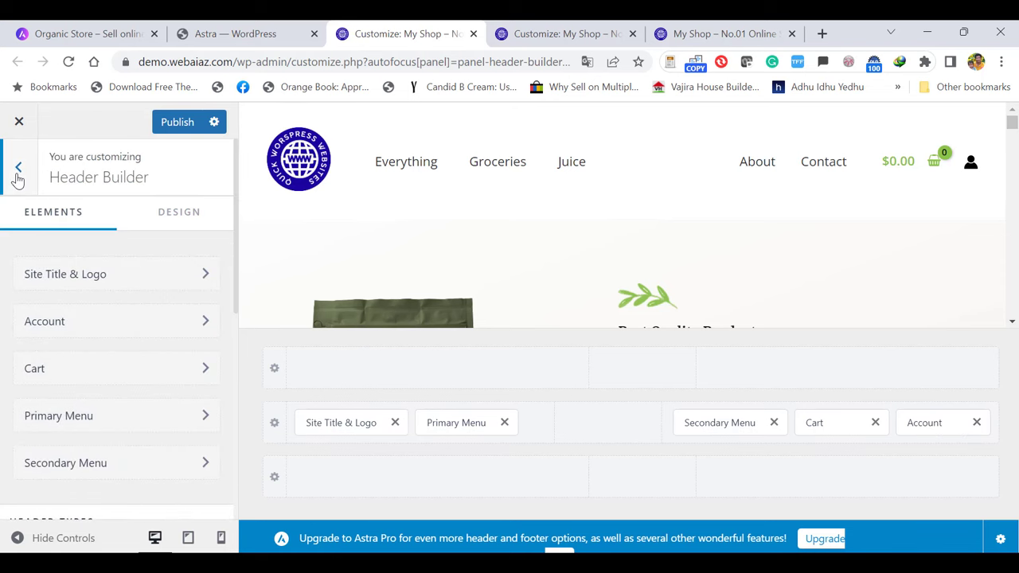
left_click(120, 373)
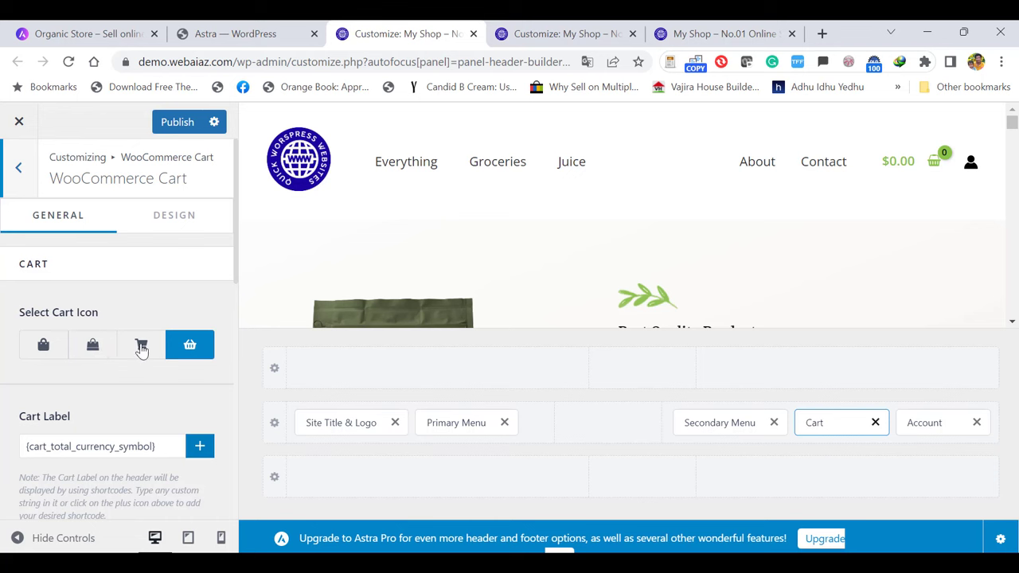
left_click(142, 347)
Try hiding the cart total label in the header cart
scroll(199, 303, "down", 3)
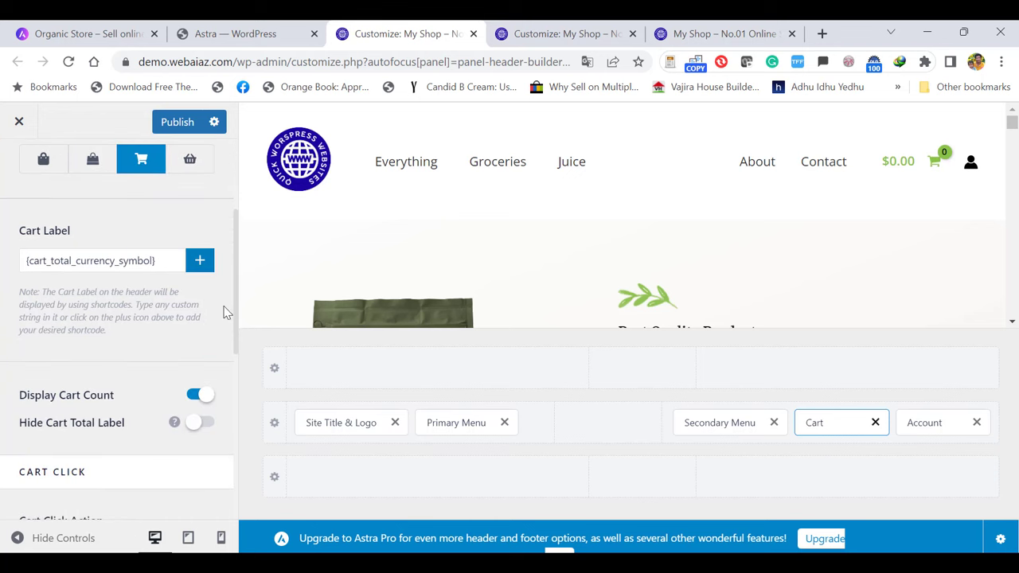
scroll(120, 319, "down", 1)
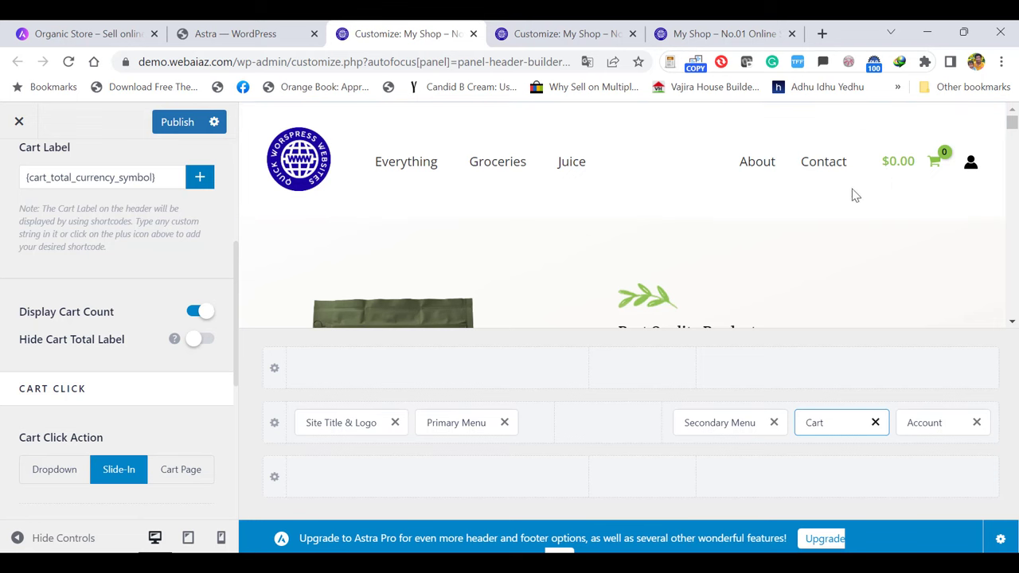
left_click(203, 341)
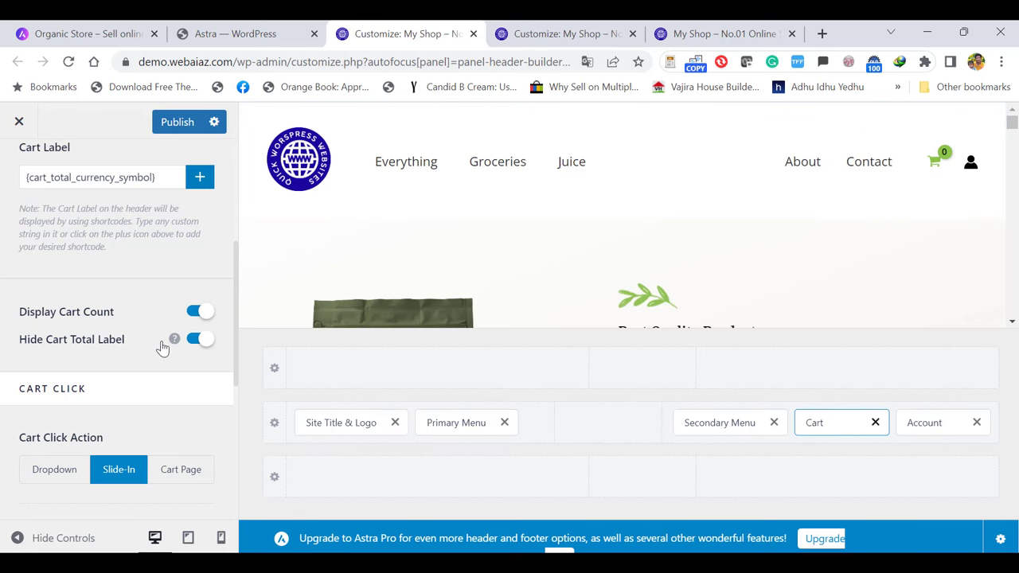
left_click(196, 345)
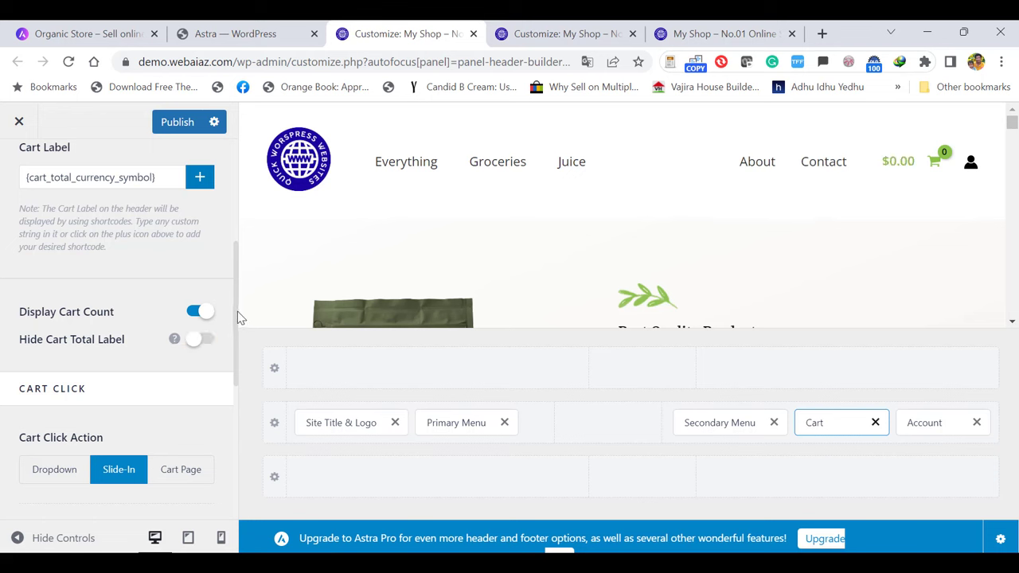
Review the header cart's click action, slide-in position, slide-in width and visibility settings
scroll(236, 311, "down", 4)
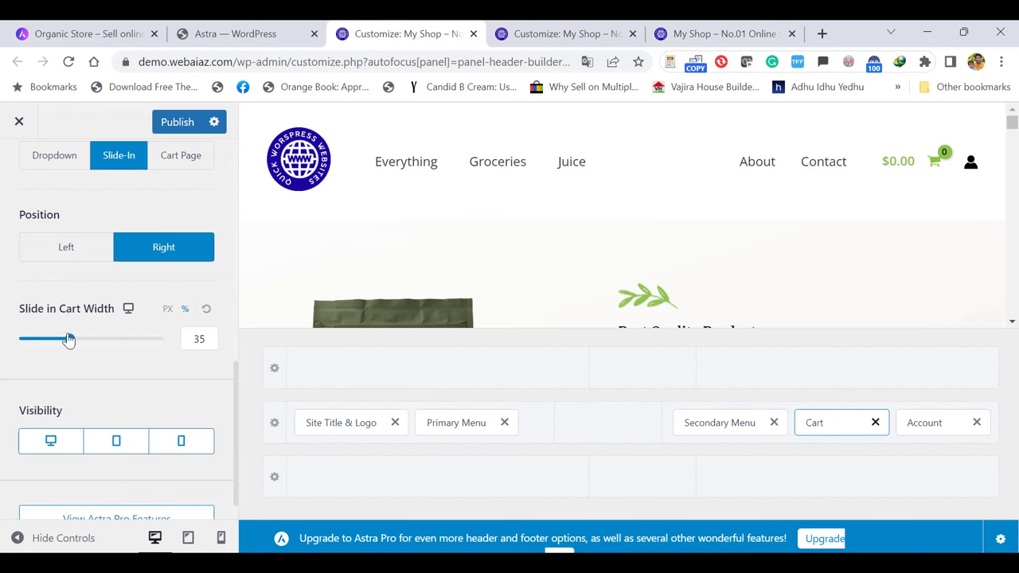
mouse_move(70, 340)
left_mouse_down()
mouse_move(99, 342)
mouse_move(70, 340)
left_mouse_up()
scroll(233, 477, "down", 1)
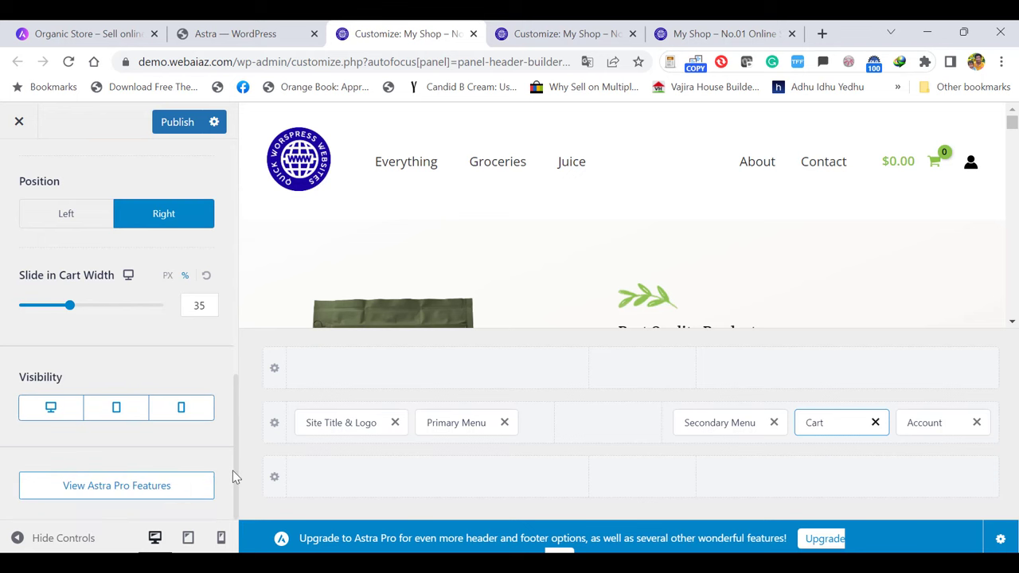
left_click_drag(236, 434, 278, 216)
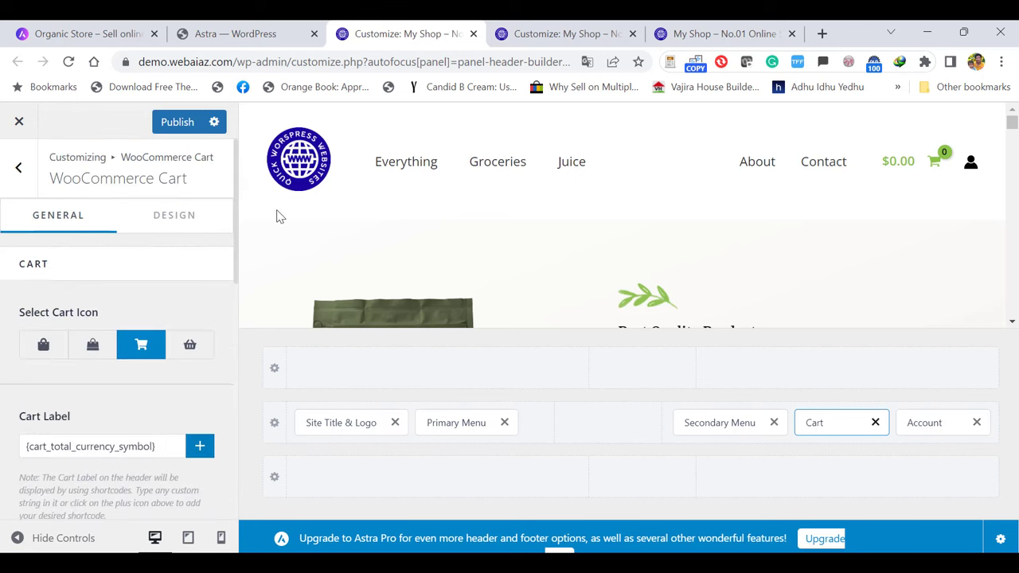
Go back to the header elements, open the Primary Menu element and set its submenu width to 969 px
left_click(22, 174)
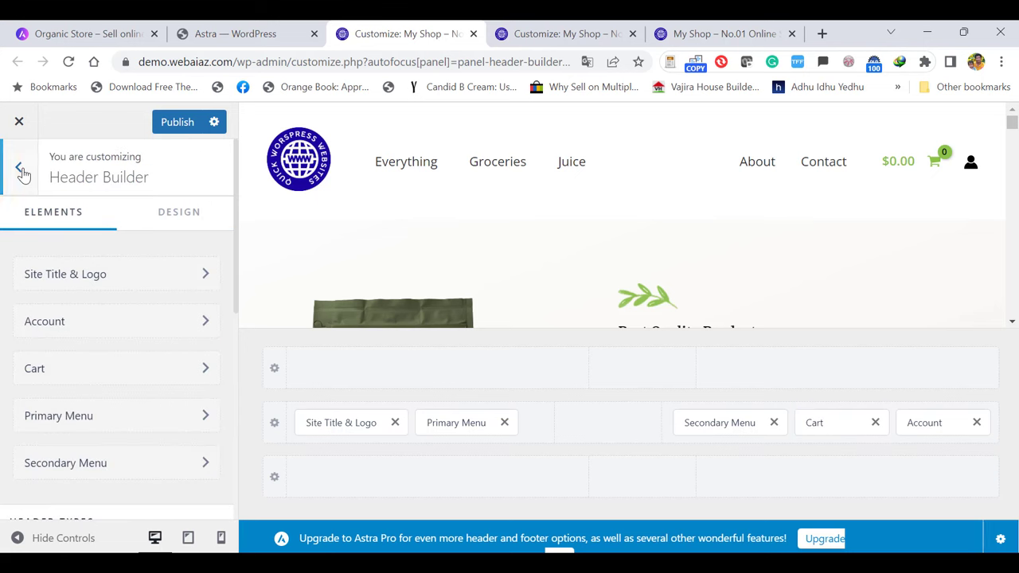
left_click(76, 429)
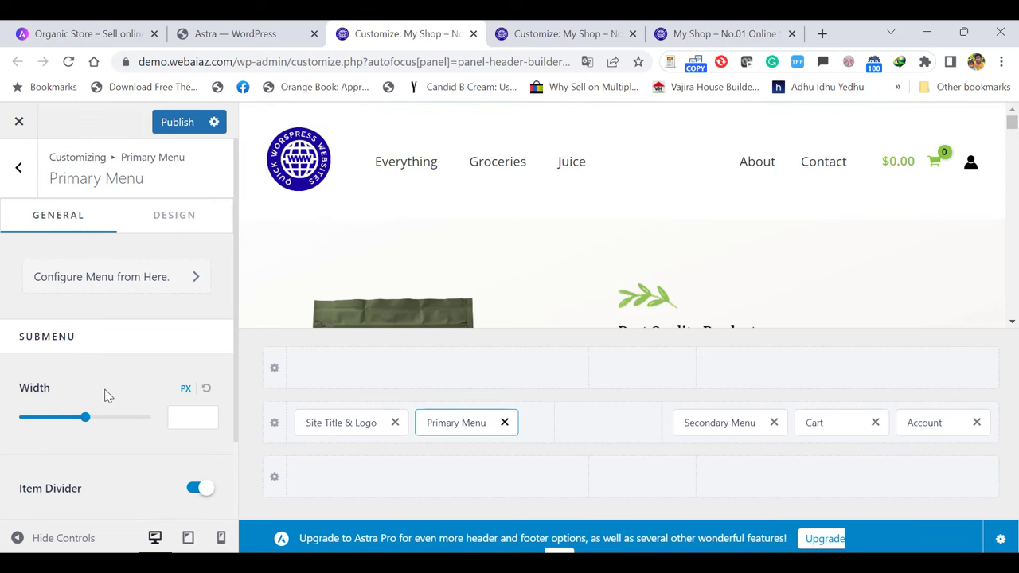
mouse_move(87, 425)
left_mouse_down()
mouse_move(109, 425)
mouse_move(86, 425)
left_mouse_up()
scroll(85, 426, "down", 1)
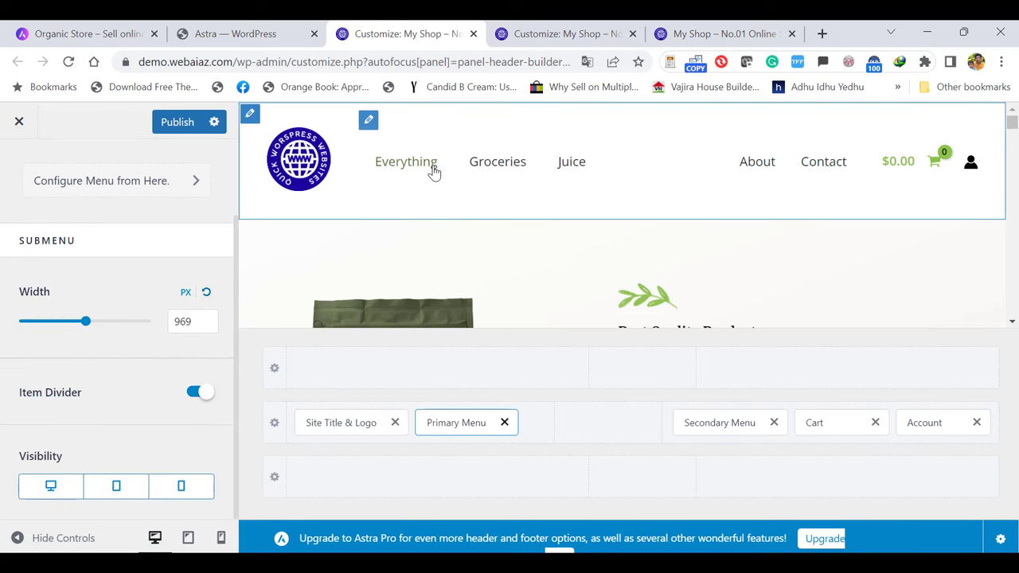
scroll(183, 299, "up", 1)
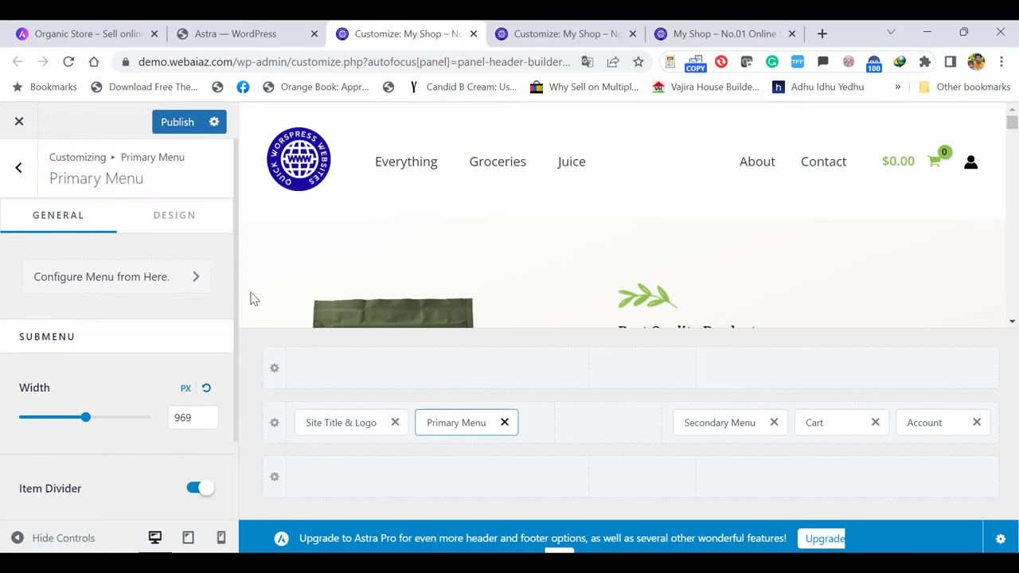
Open the menu locations from the Primary Menu settings and assign Main Menu to the Logged In Account Menu location
left_click(114, 275)
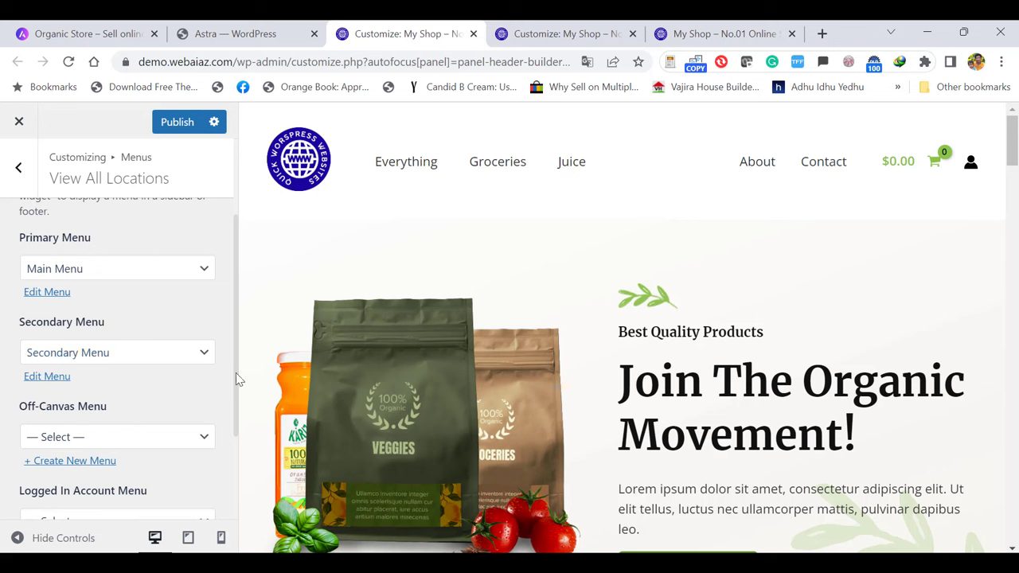
left_click_drag(235, 372, 241, 431)
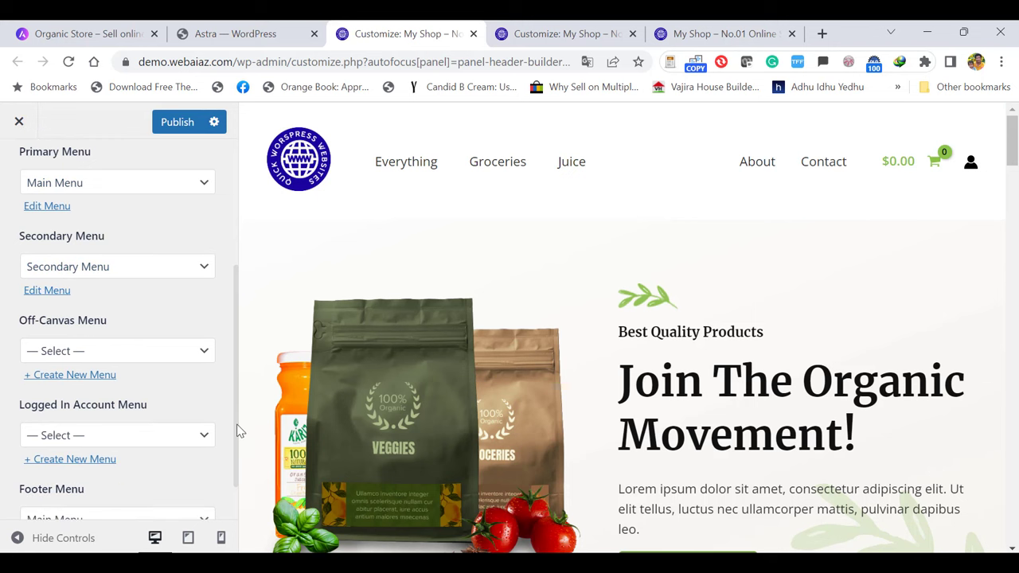
left_click(177, 350)
left_click(179, 350)
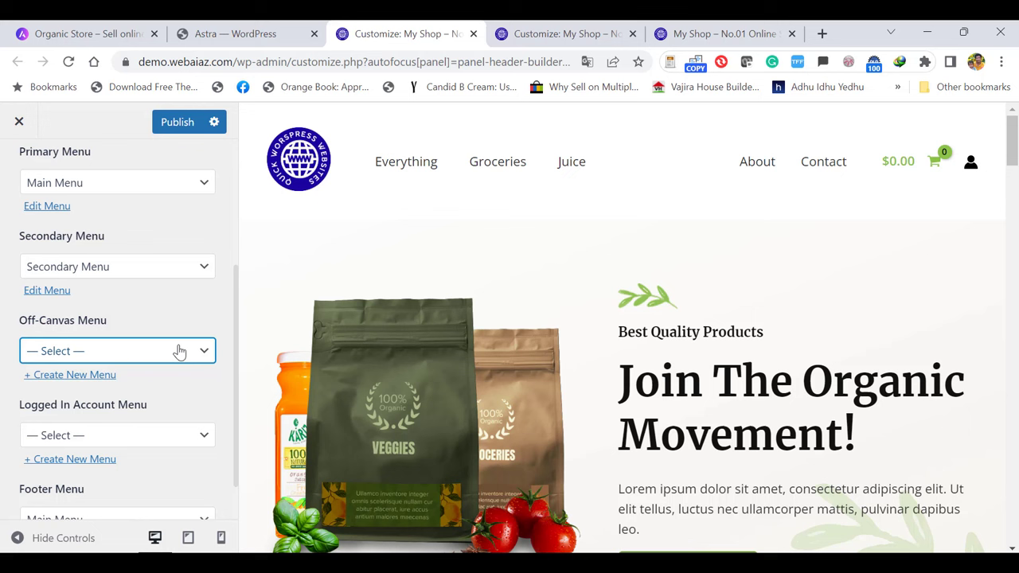
left_click(235, 394)
scroll(234, 393, "down", 1)
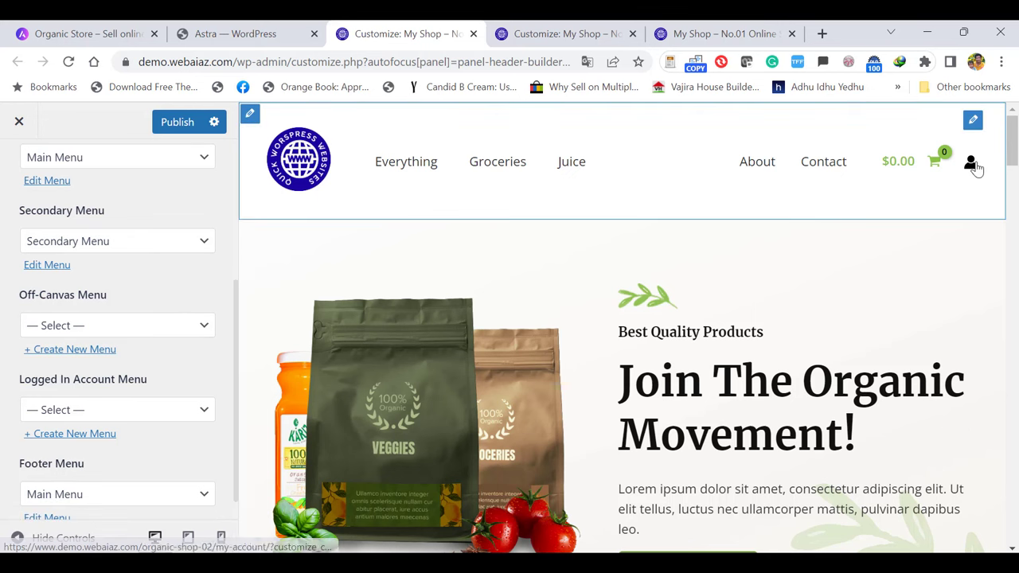
left_click(203, 414)
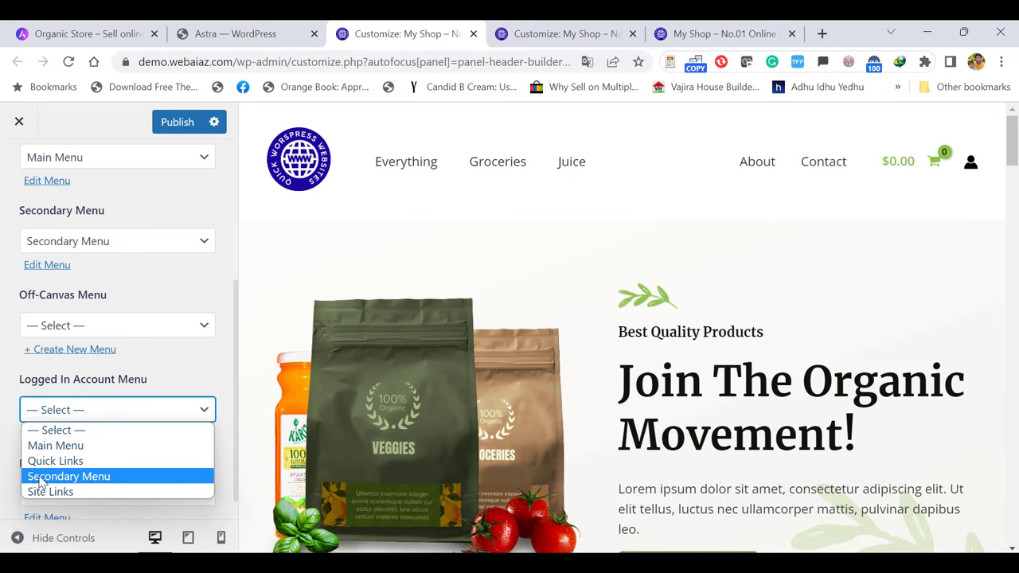
left_click(53, 447)
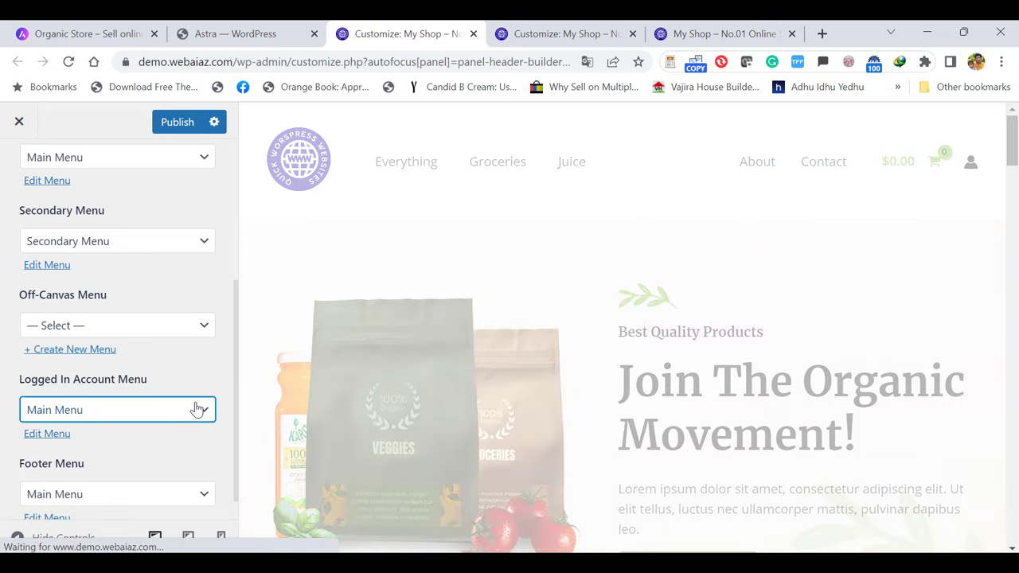
Review the remaining menu locations and publish the customizer changes
scroll(235, 403, "down", 1)
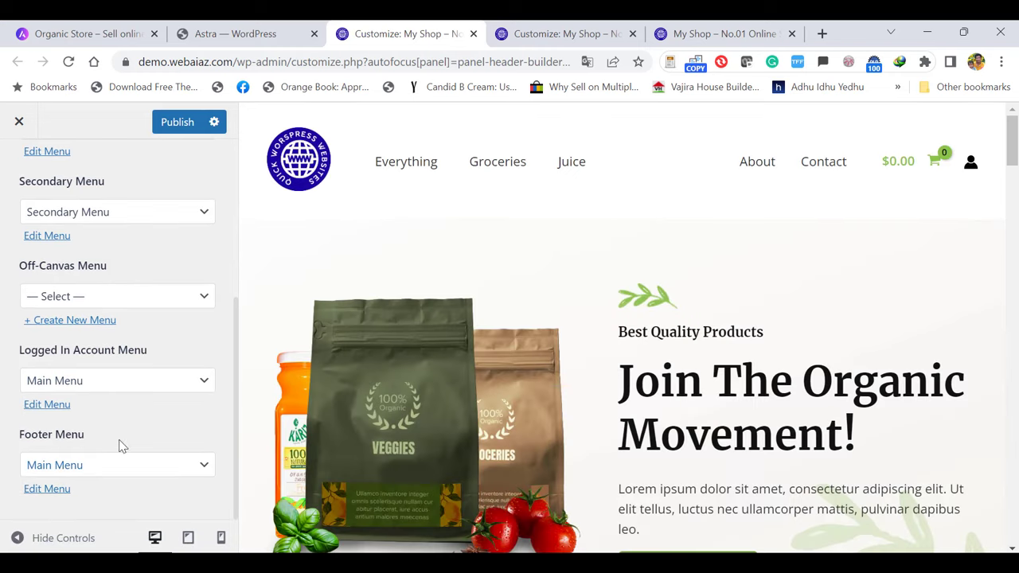
scroll(235, 407, "up", 3)
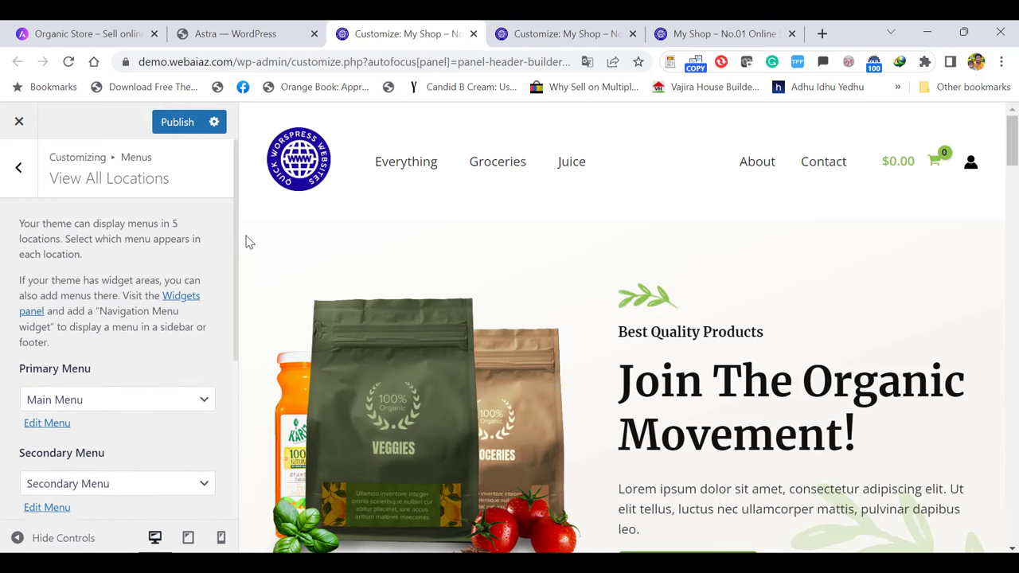
scroll(48, 382, "down", 1)
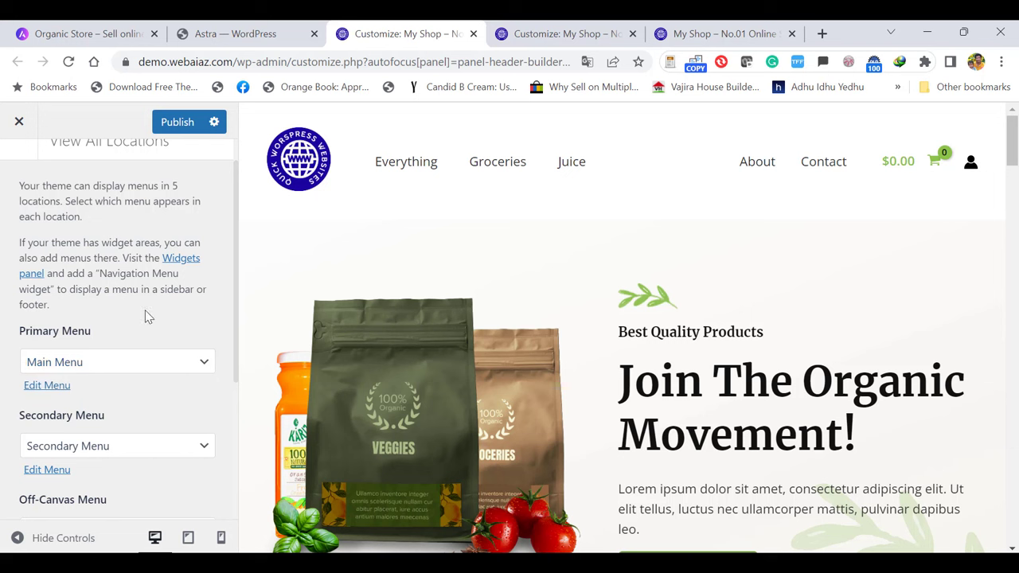
left_click(178, 130)
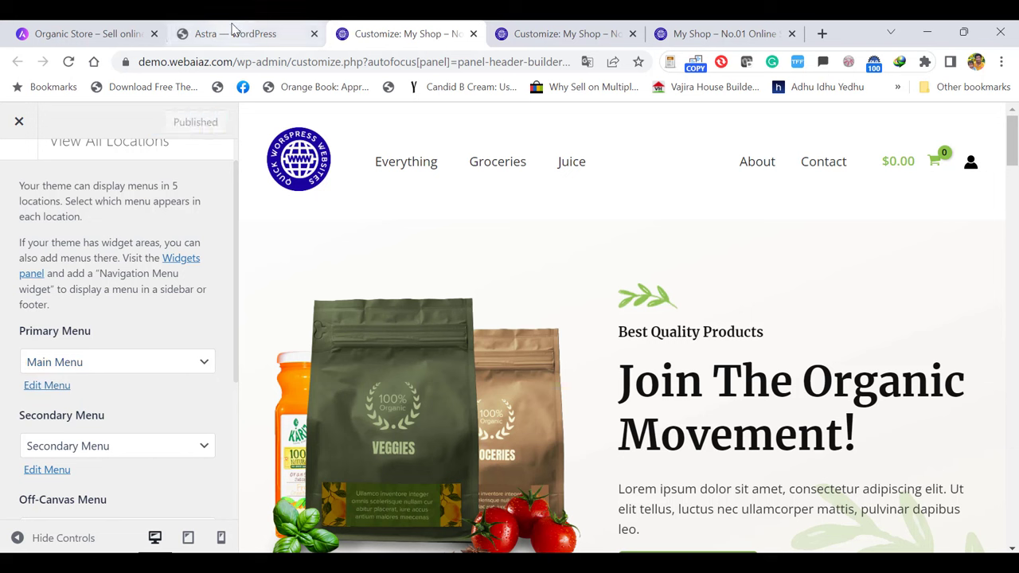
Switch to the WordPress dashboard, open the Menus page under Appearance and go to the Main Menu structure
left_click(235, 32)
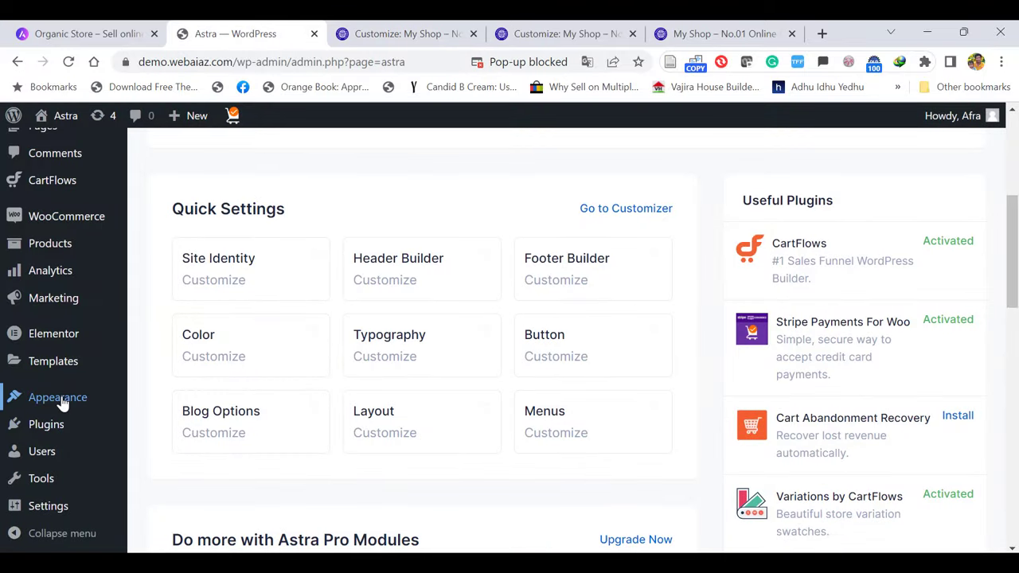
mouse_move(32, 403)
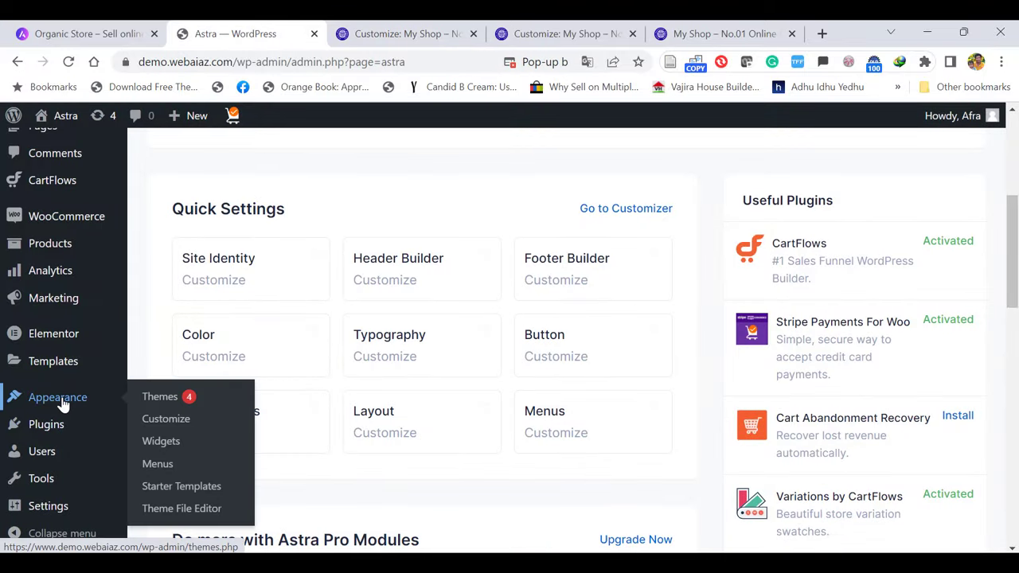
left_click(159, 466)
scroll(1016, 317, "down", 3)
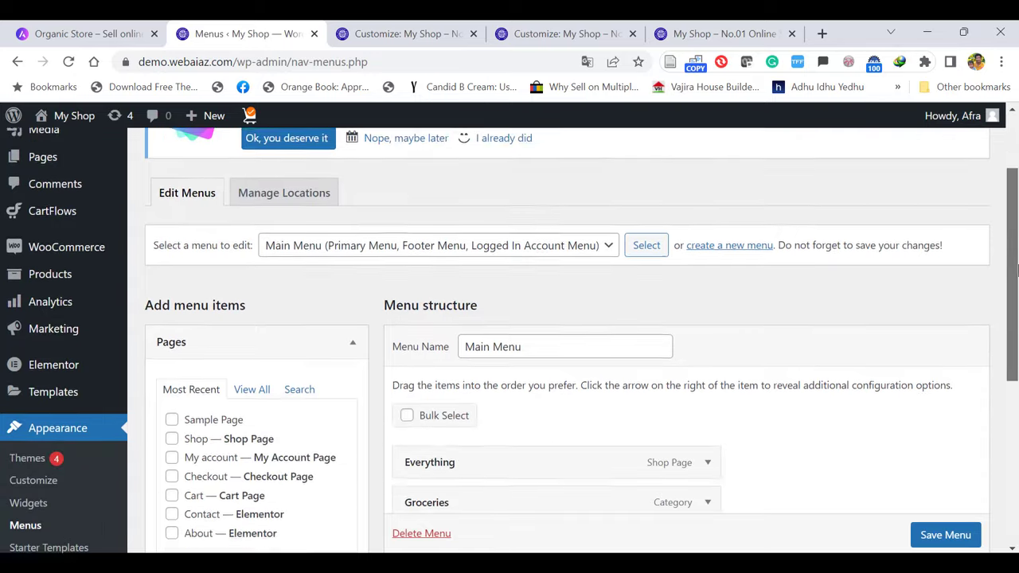
scroll(1016, 317, "down", 1)
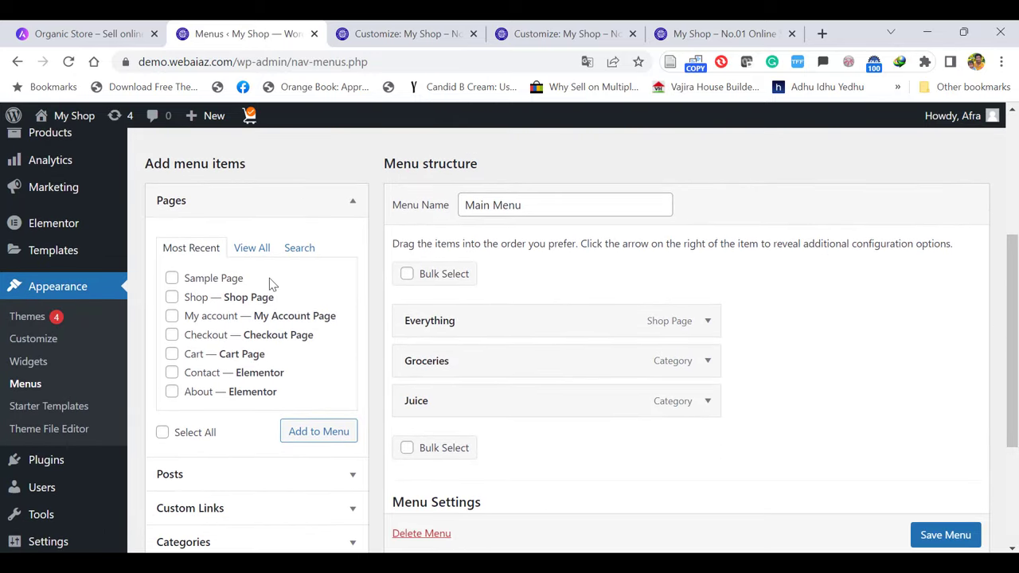
View the Main Menu's items in the customizer's menu editor and return to the dashboard's Menus page
left_click(394, 34)
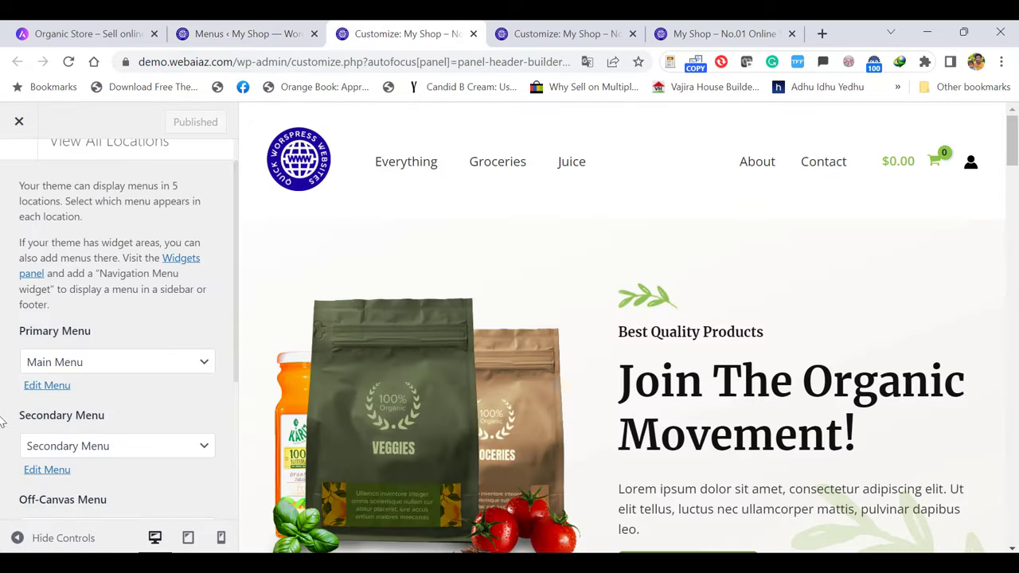
left_click(56, 386)
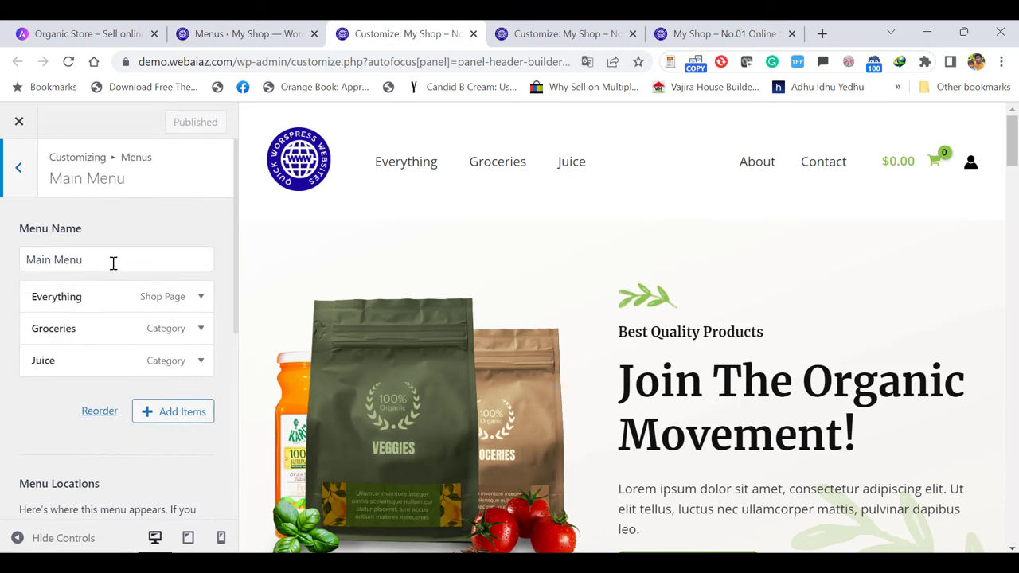
left_click(242, 32)
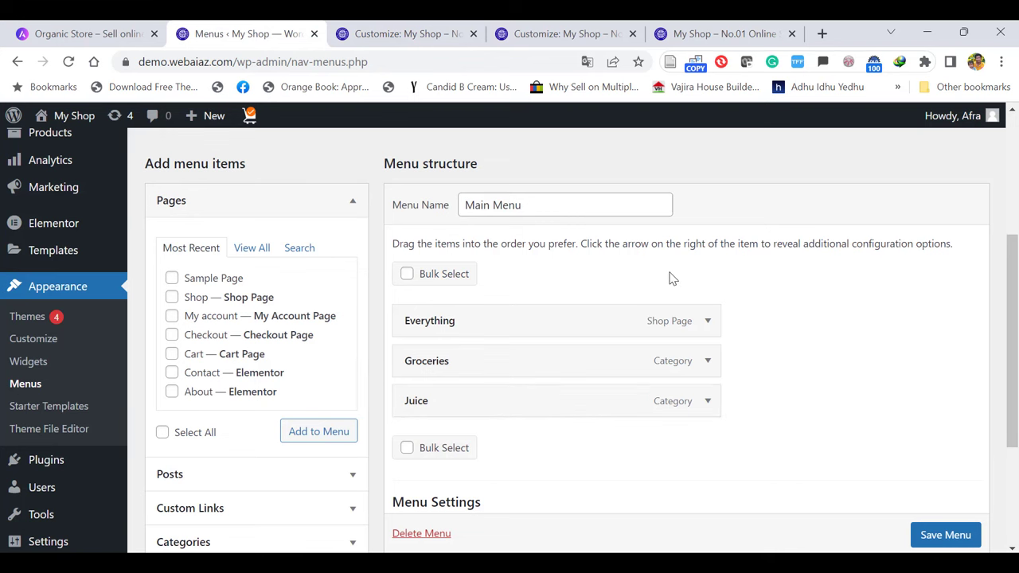
Expand the Everything item in the Main Menu structure and change its navigation label to SHOP
scroll(1015, 317, "down", 1)
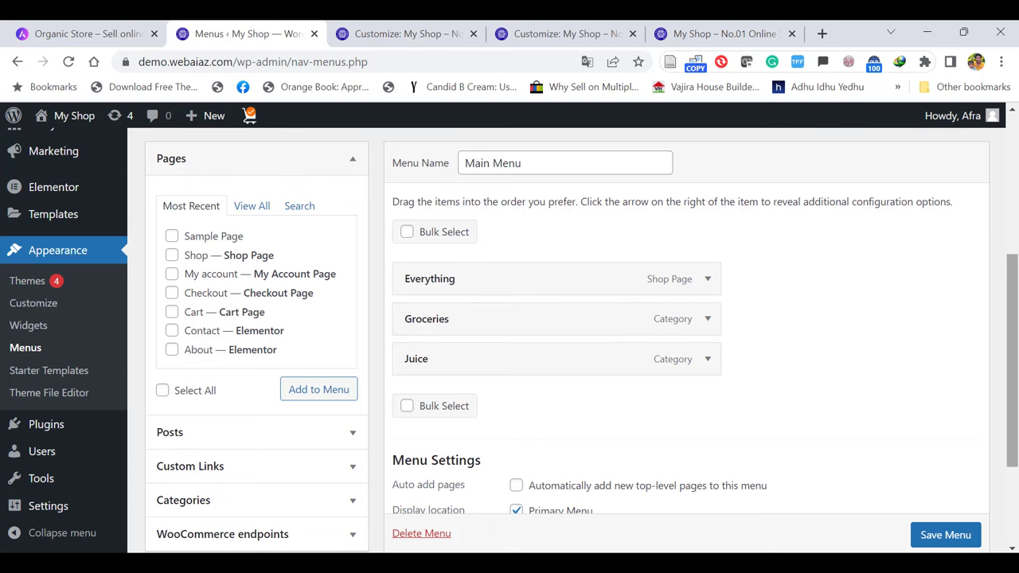
scroll(710, 331, "up", 1)
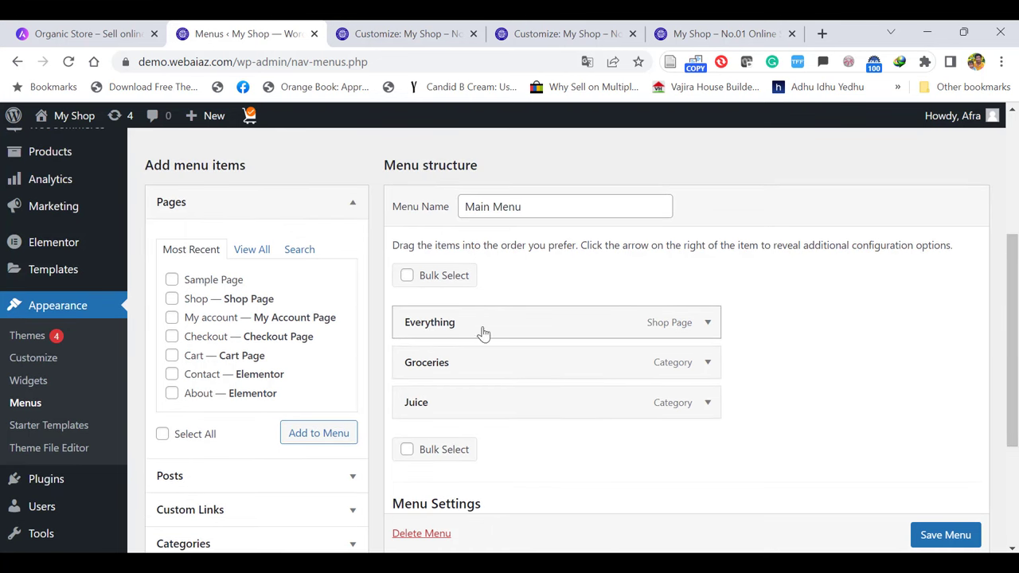
left_click(708, 332)
scroll(1017, 301, "down", 1)
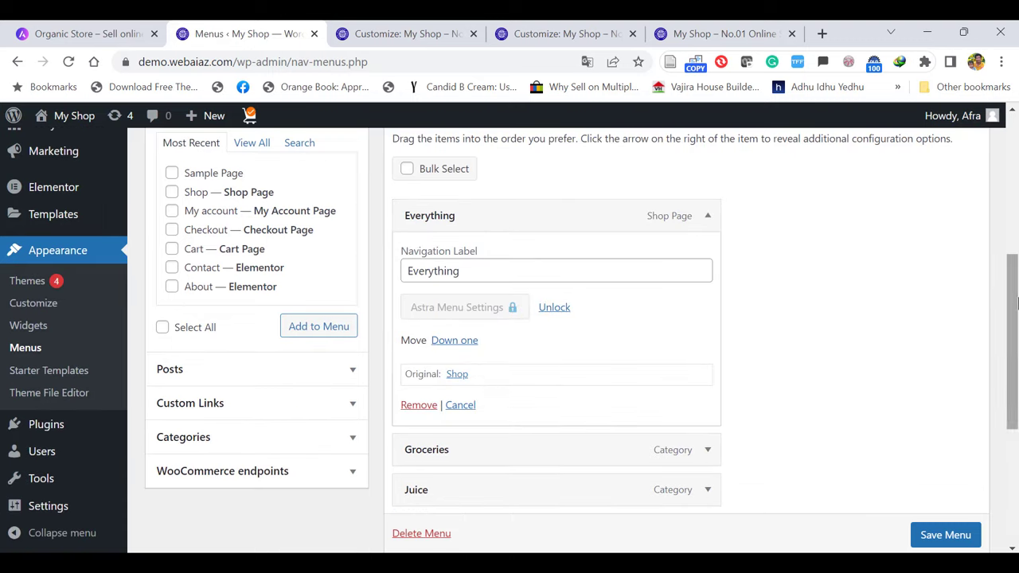
left_click(468, 271)
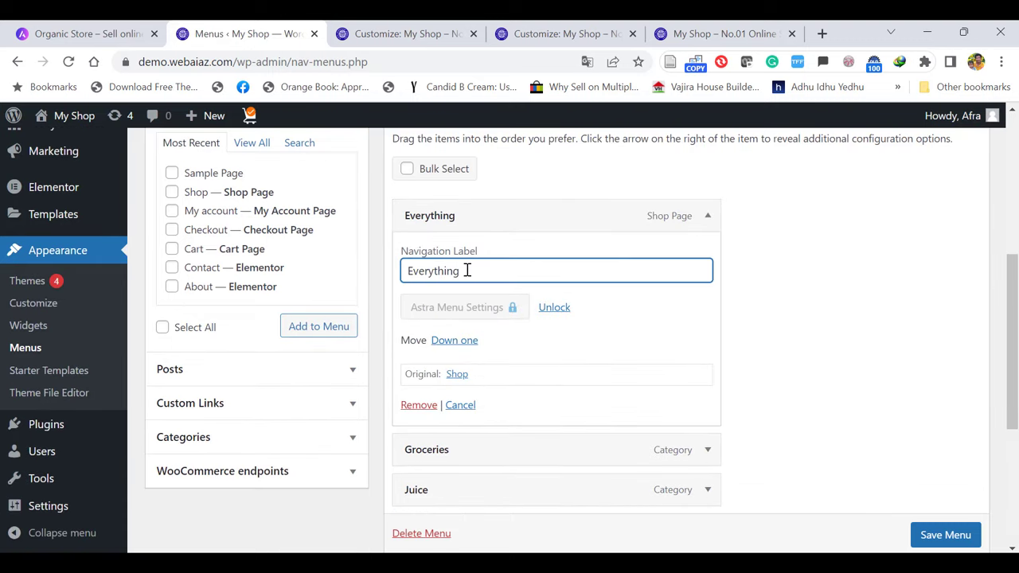
key("BackSpace")
key("BackSpace")
key("BackSpace")
key("BackSpace")
key("BackSpace")
key("BackSpace")
key("BackSpace")
key("BackSpace")
key("BackSpace")
key("BackSpace")
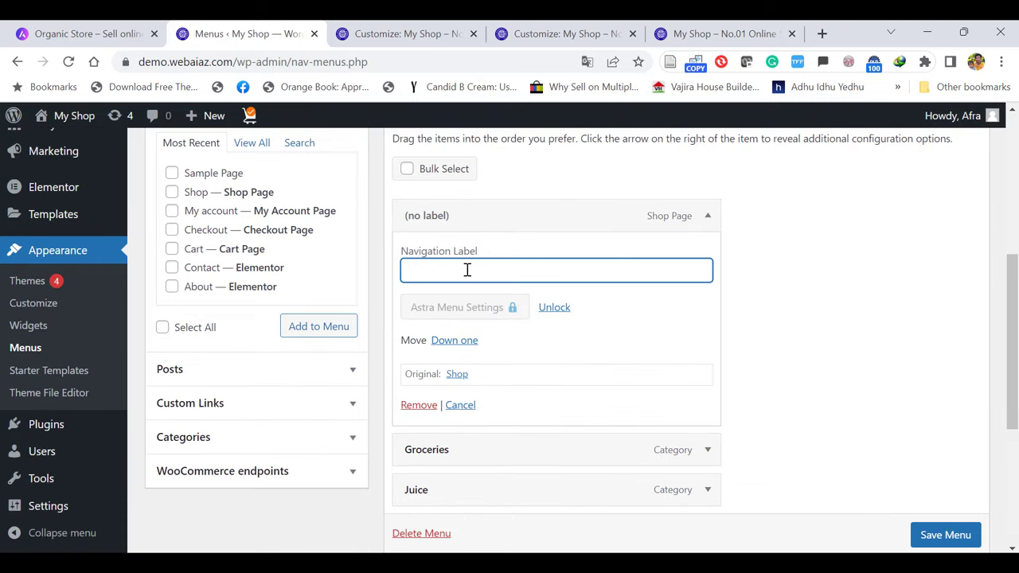
type("SHOP")
Expand the Juice item in the Main Menu and change its navigation label to Accessories
left_click_drag(1014, 327, 1017, 396)
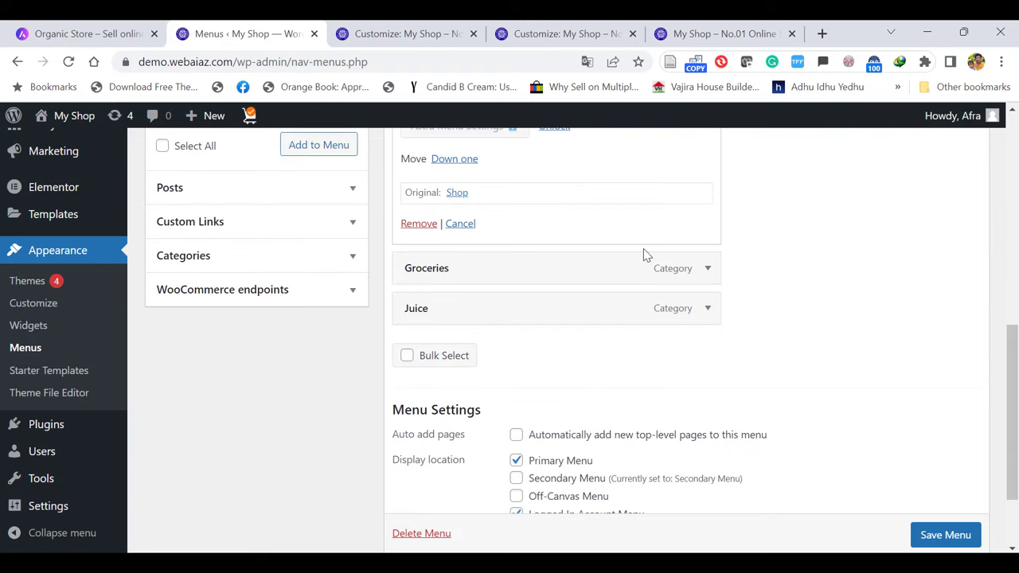
left_click(711, 314)
left_click(457, 365)
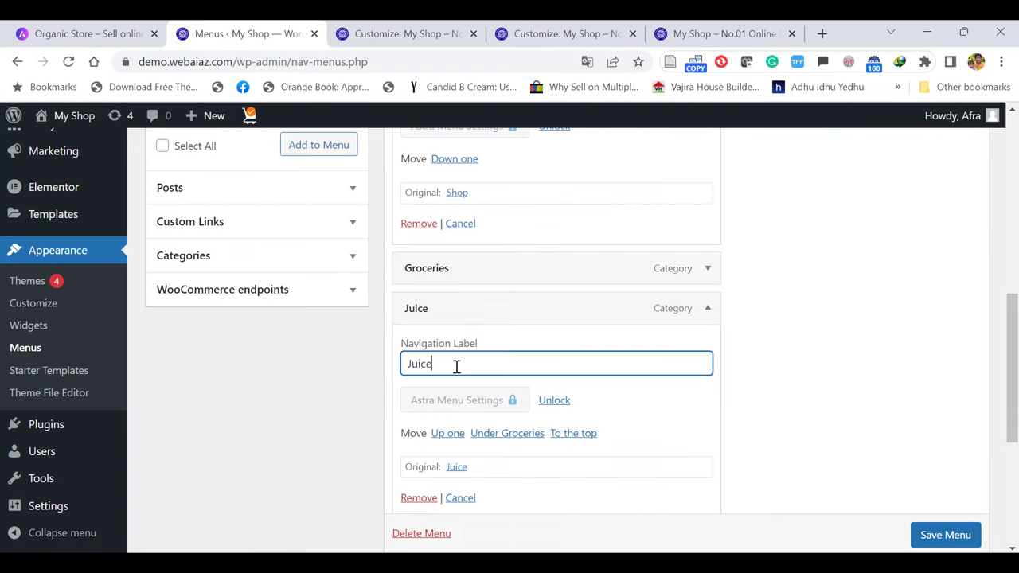
key("BackSpace")
key("BackSpace")
key("BackSpace")
key("BackSpace")
key("BackSpace")
type("Accessories")
left_click(791, 329)
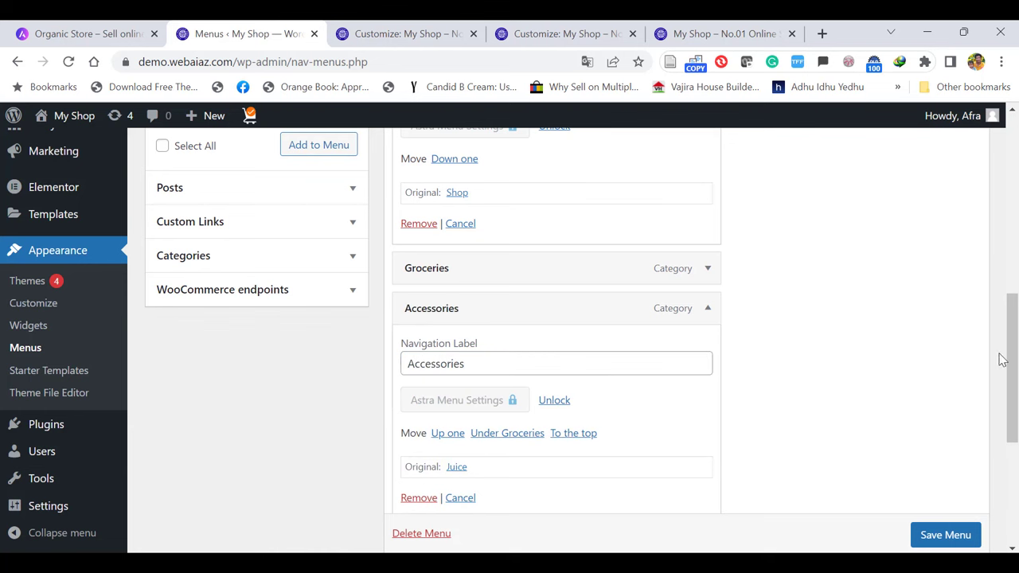
Check the Main Menu's display locations and collapse the Accessories item
left_click_drag(1013, 360, 1014, 414)
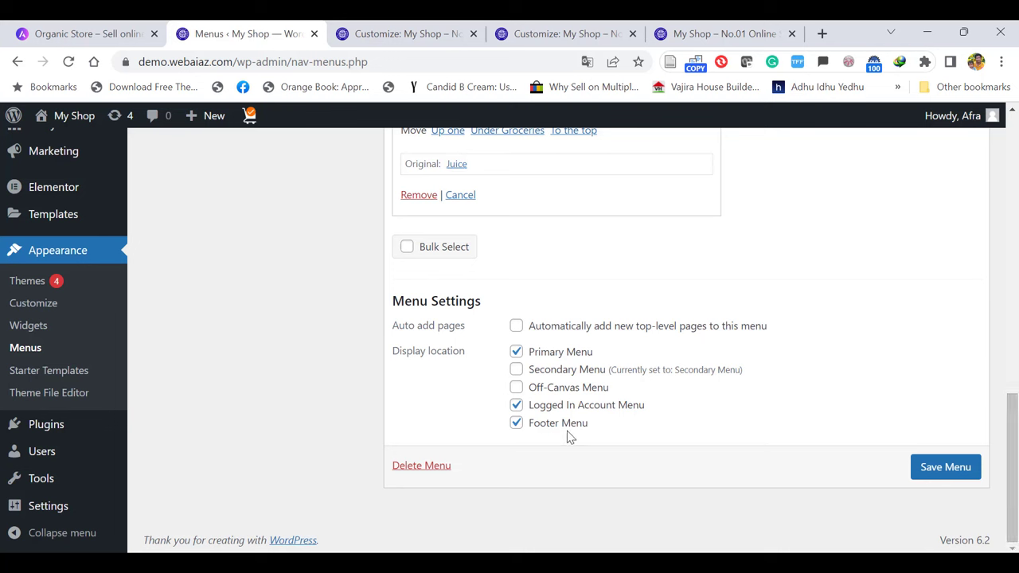
scroll(706, 302, "up", 4)
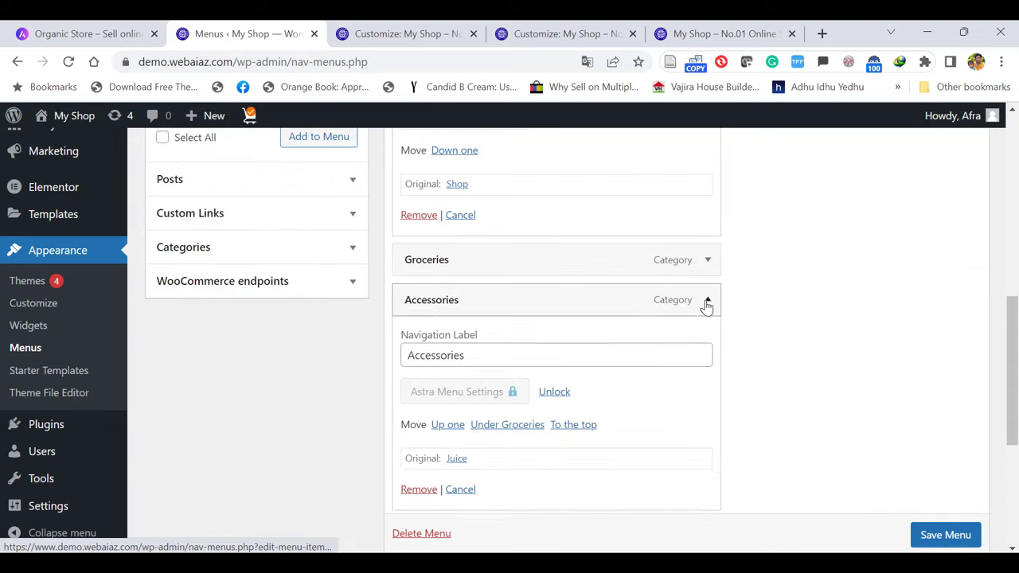
left_click(707, 299)
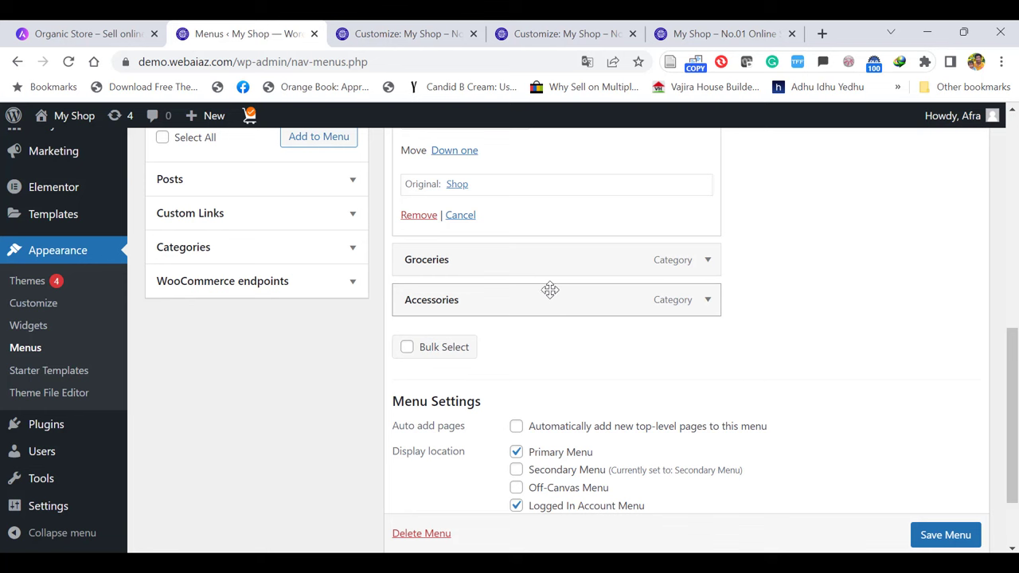
Move the Accessories item above Groceries in the Main Menu structure and collapse the SHOP item
left_click_drag(548, 289, 546, 258)
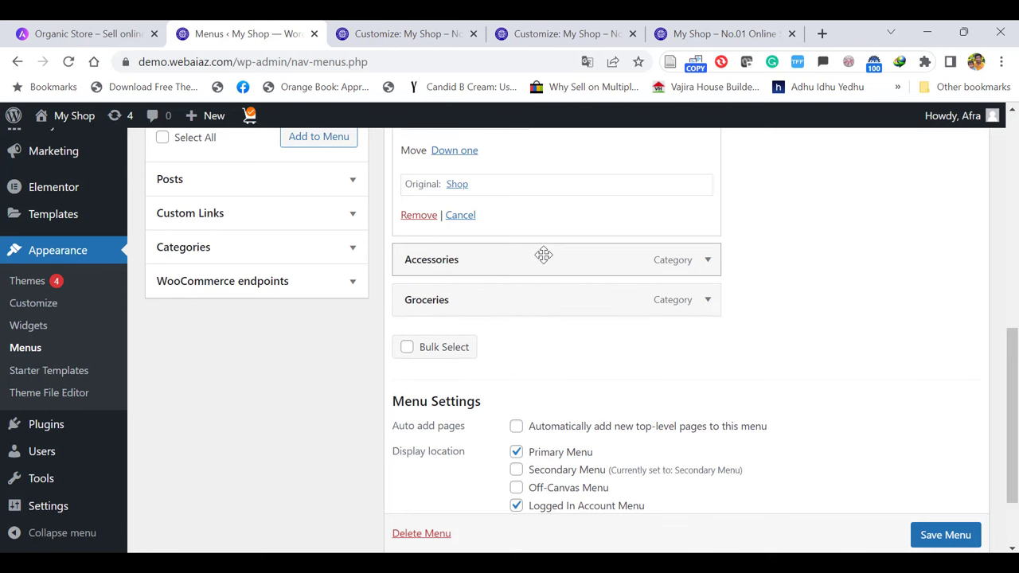
left_click_drag(1008, 393, 1007, 339)
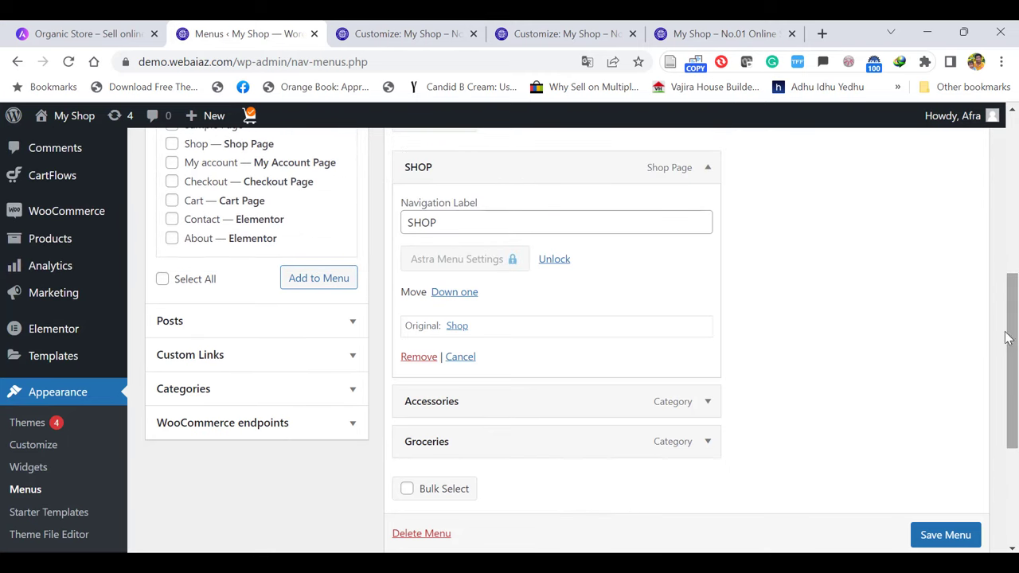
left_click(707, 169)
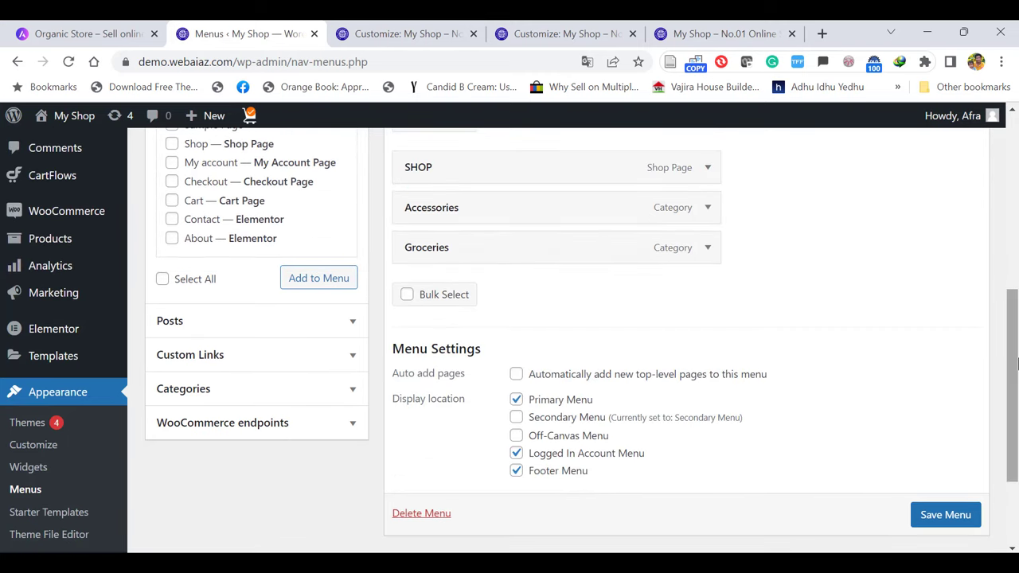
Nest Accessories and Groceries as sub items under SHOP in the Main Menu and save the menu
scroll(459, 311, "up", 2)
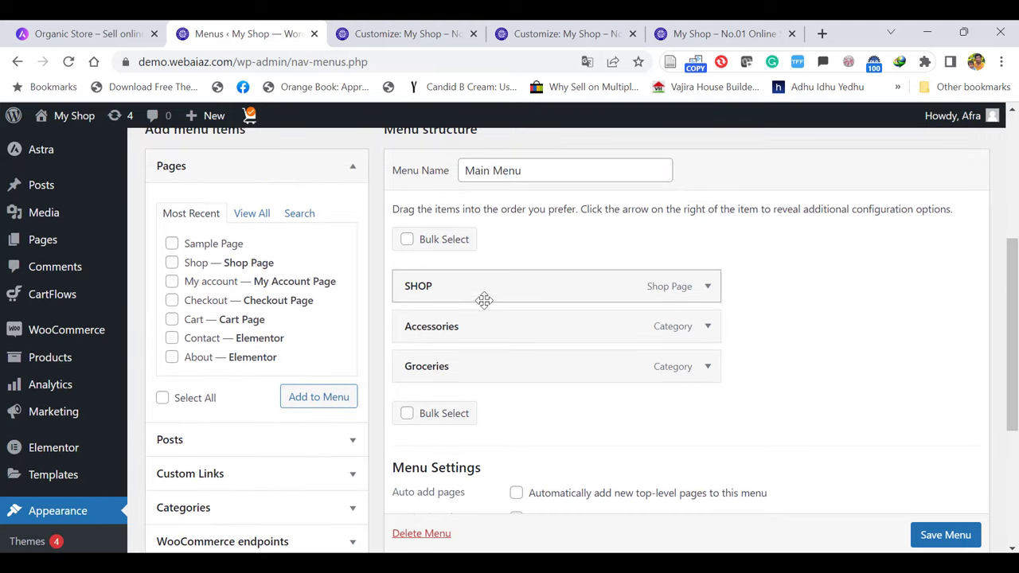
left_click_drag(475, 329, 498, 332)
left_click_drag(485, 371, 519, 368)
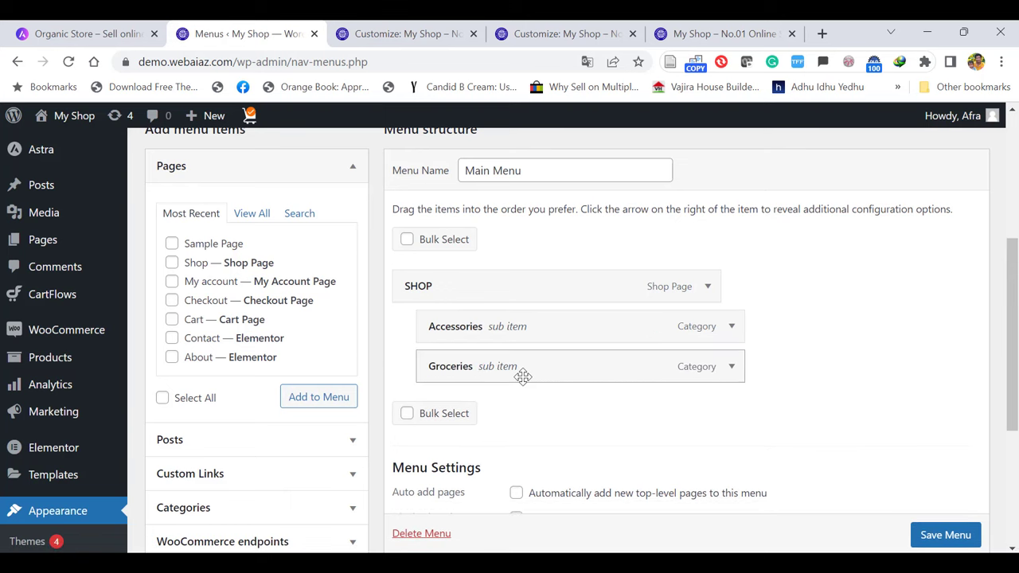
scroll(928, 542, "down", 1)
left_click(927, 541)
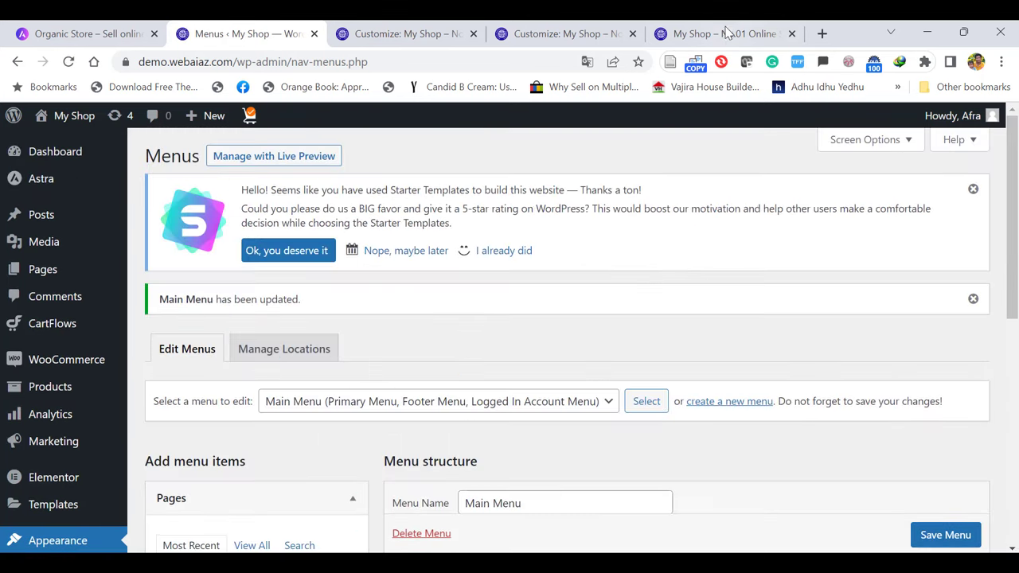
Reload the live shop site, dismiss the translation prompt and view the submenu under SHOP in the header
left_click(725, 28)
left_click(70, 61)
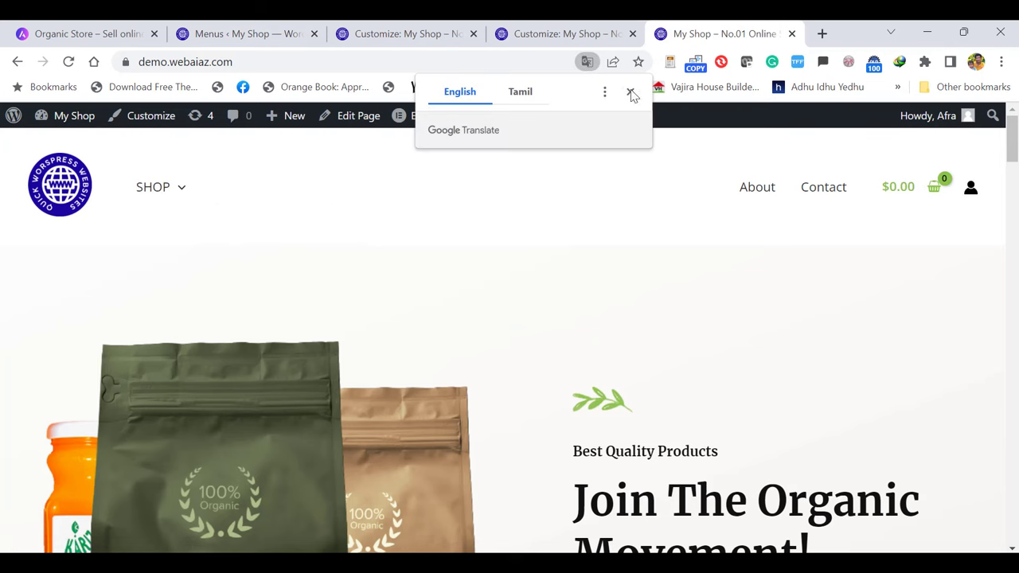
left_click(631, 93)
mouse_move(178, 190)
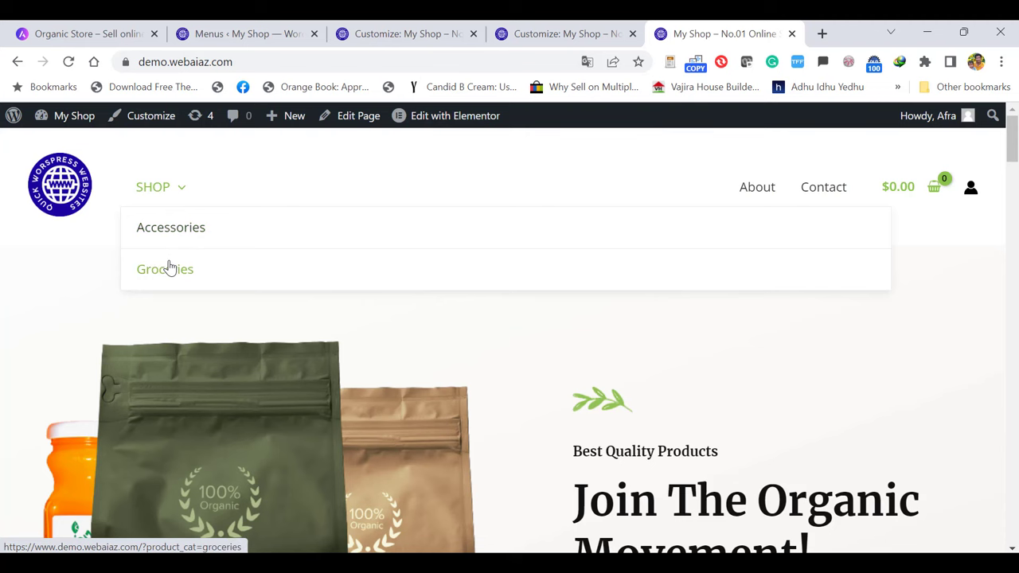
Move Groceries and Accessories back to the top level of the Main Menu, with Groceries before Accessories, and save the menu
left_click(226, 34)
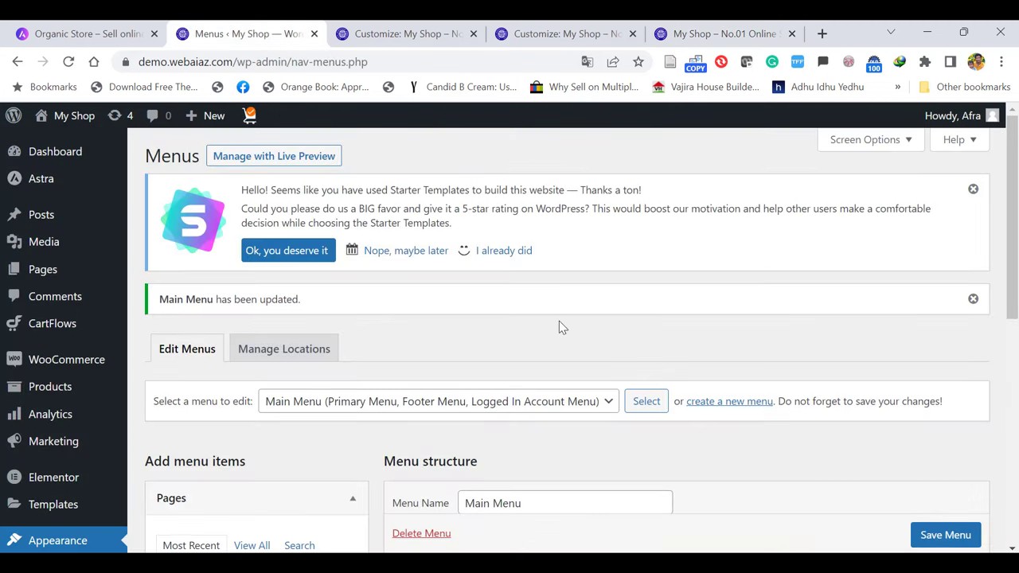
scroll(561, 326, "down", 4)
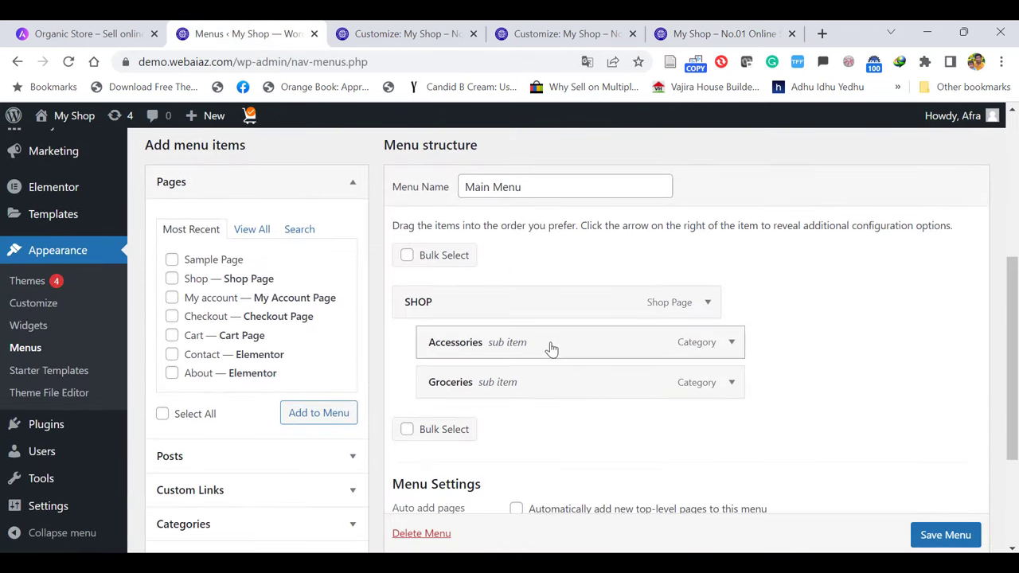
left_click_drag(539, 348, 525, 348)
left_click_drag(498, 382, 474, 355)
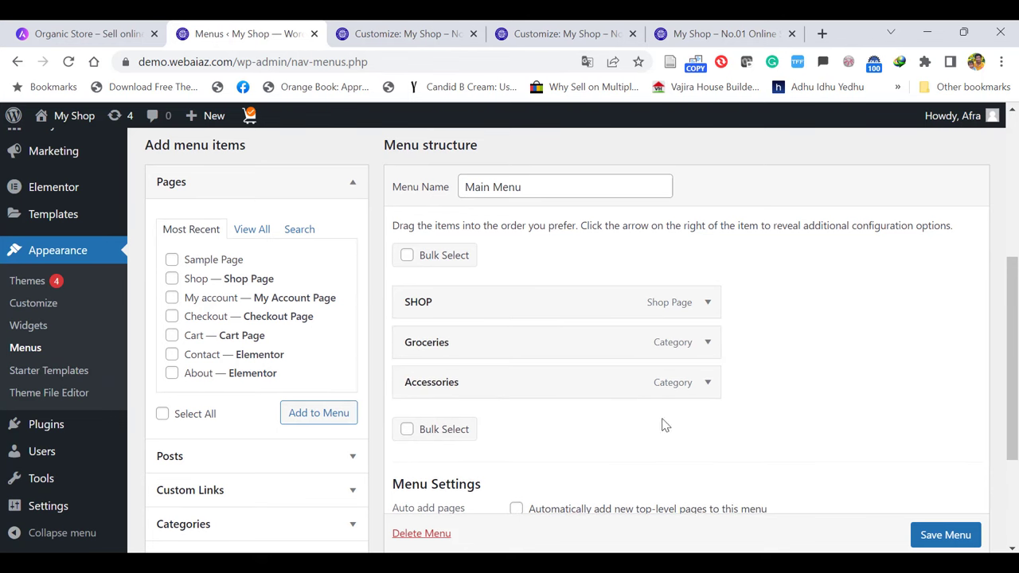
left_click(945, 535)
scroll(906, 159, "down", 3)
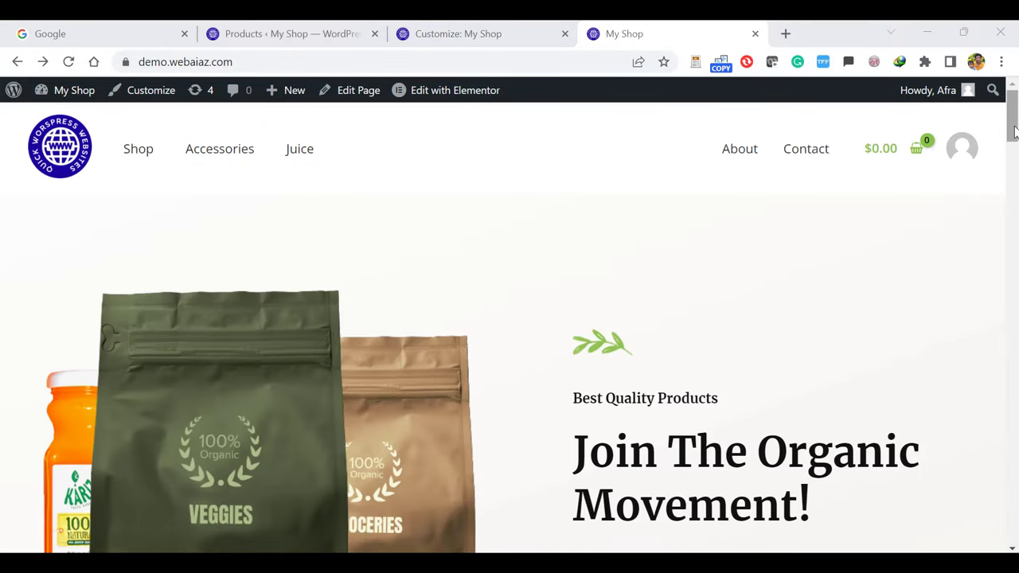
Open the shop's home page in the Elementor editor, dismiss the notification and reset the browser zoom to 100%
mouse_move(1015, 131)
left_mouse_down()
mouse_move(1013, 485)
mouse_move(1013, 127)
left_mouse_up()
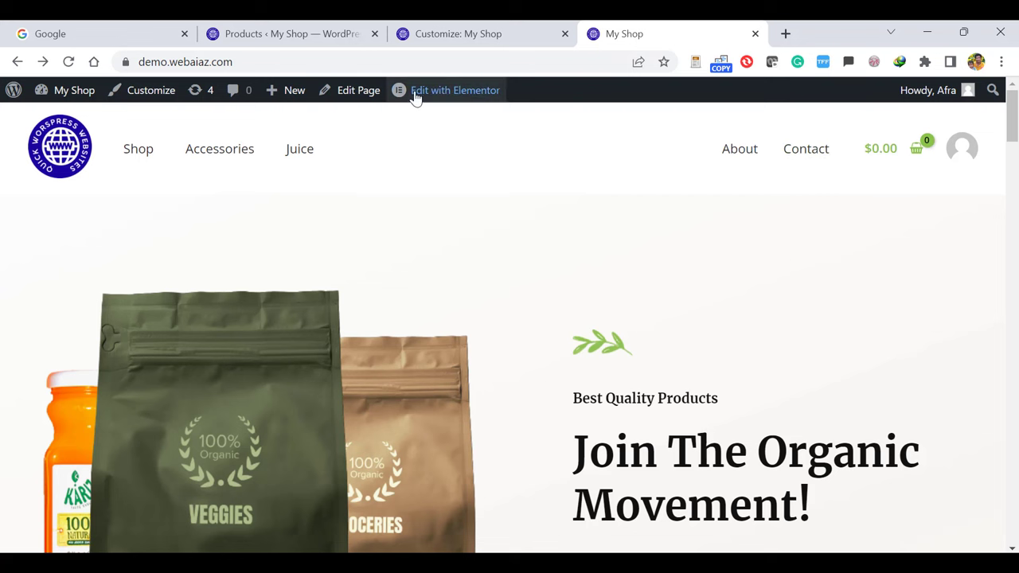
mouse_move(435, 99)
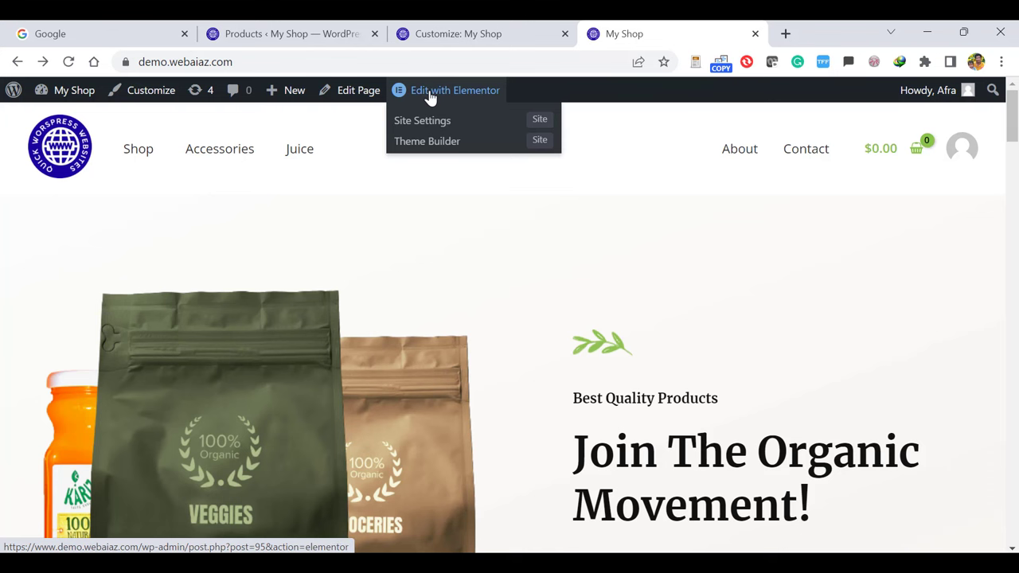
left_click(430, 94)
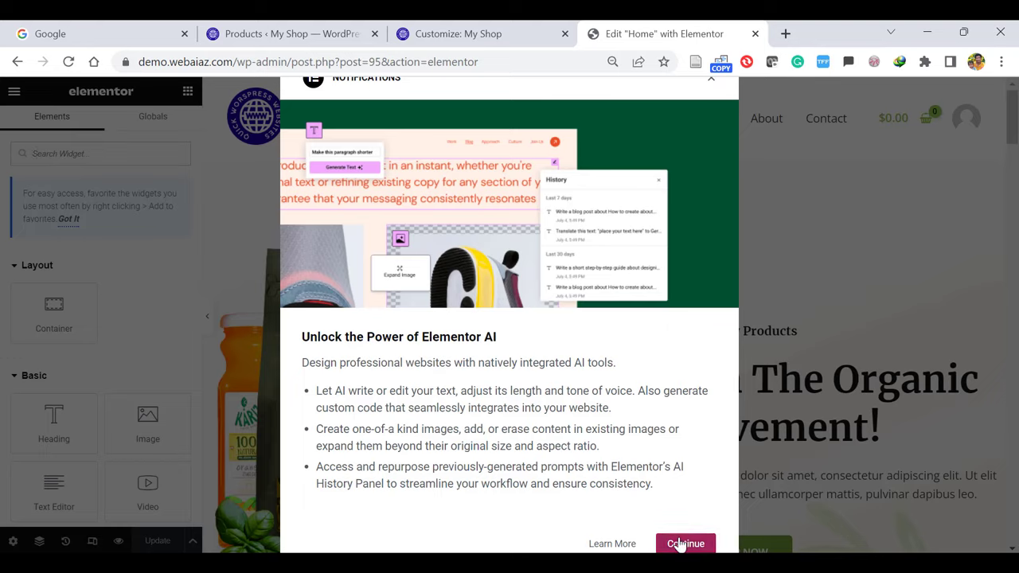
left_click(685, 543)
key("ctrl+0")
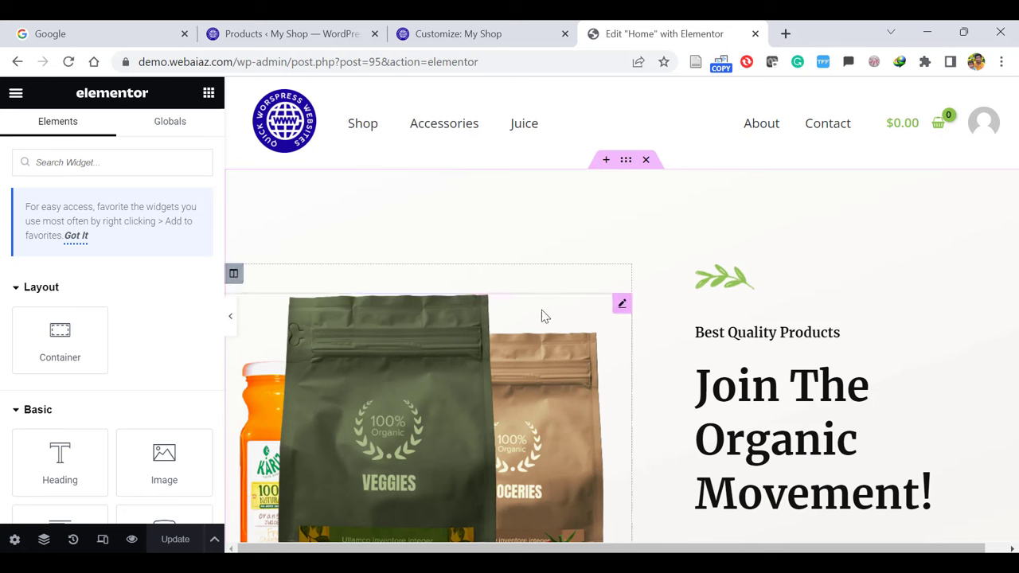
Try the Medium - 300 x 300 size on the hero product image and set its image size back to Full
left_click(621, 307)
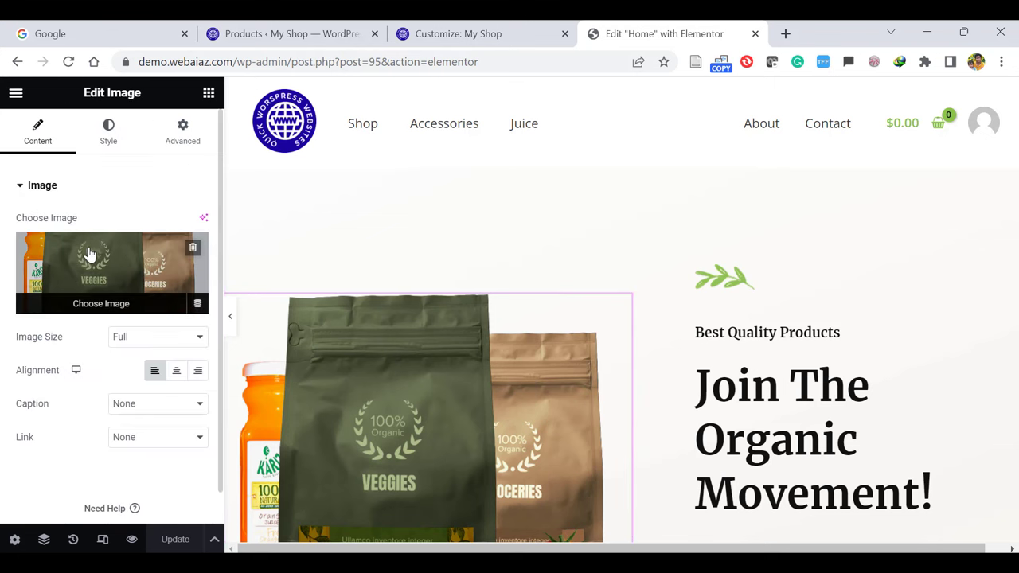
left_click(159, 337)
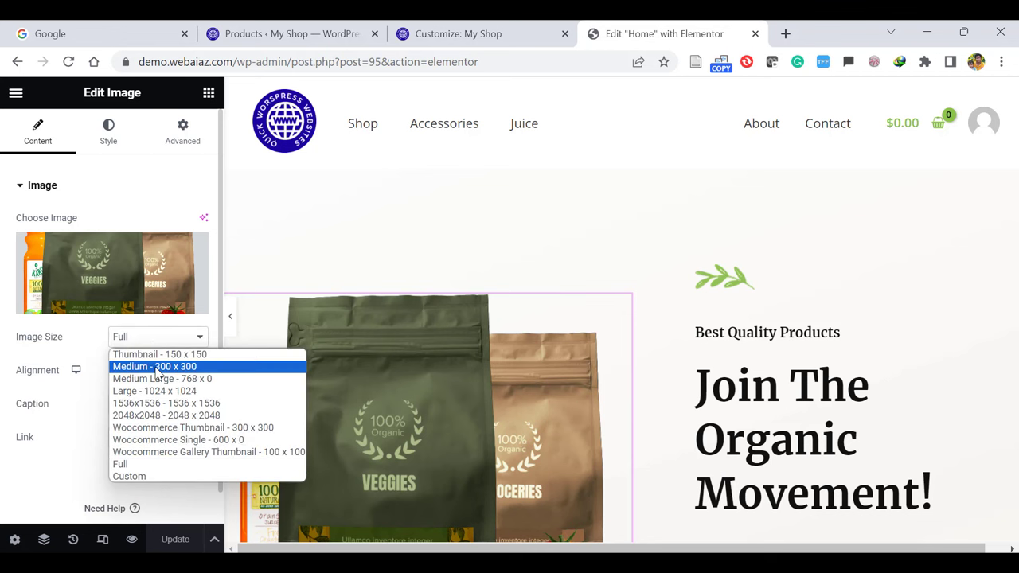
left_click(159, 367)
left_click(148, 339)
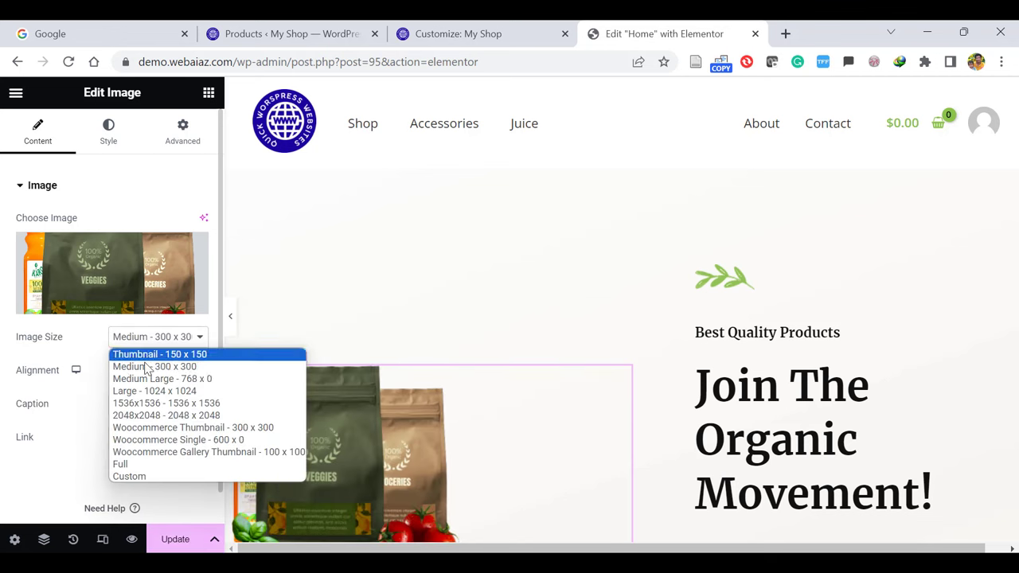
key("Escape")
left_click(124, 469)
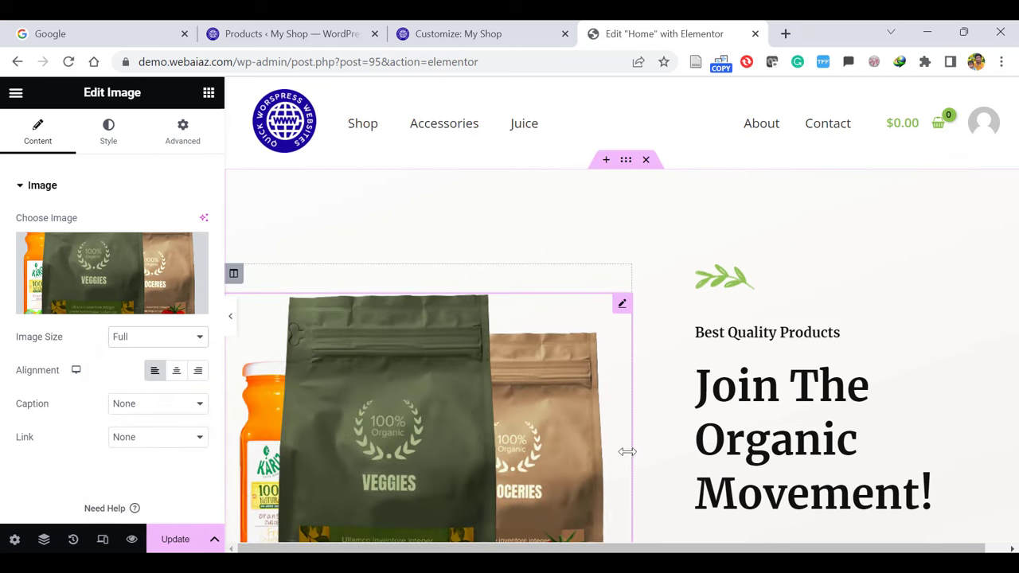
View the media library choices for the hero product image and close the library without replacing it
mouse_move(96, 257)
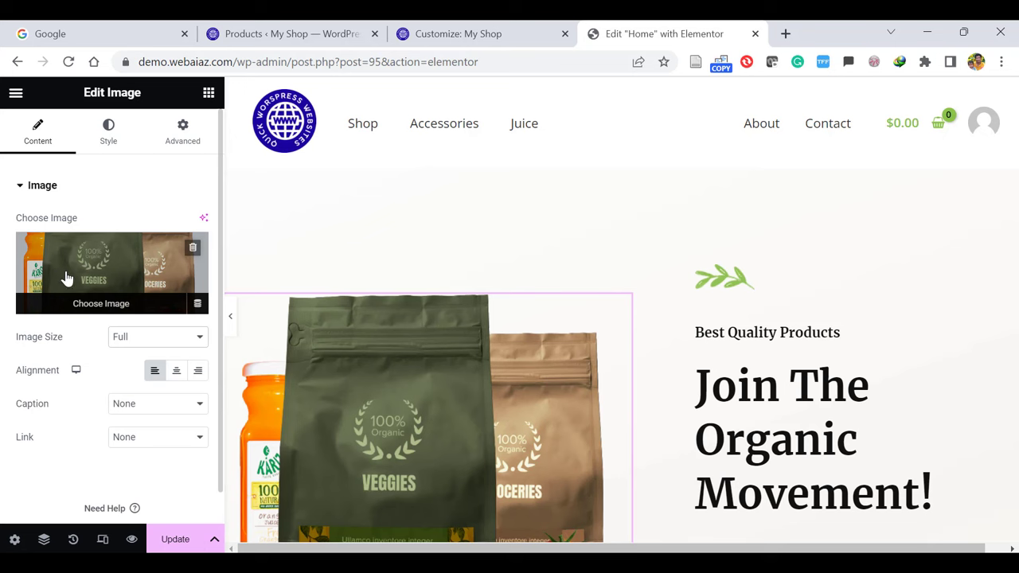
left_click(81, 311)
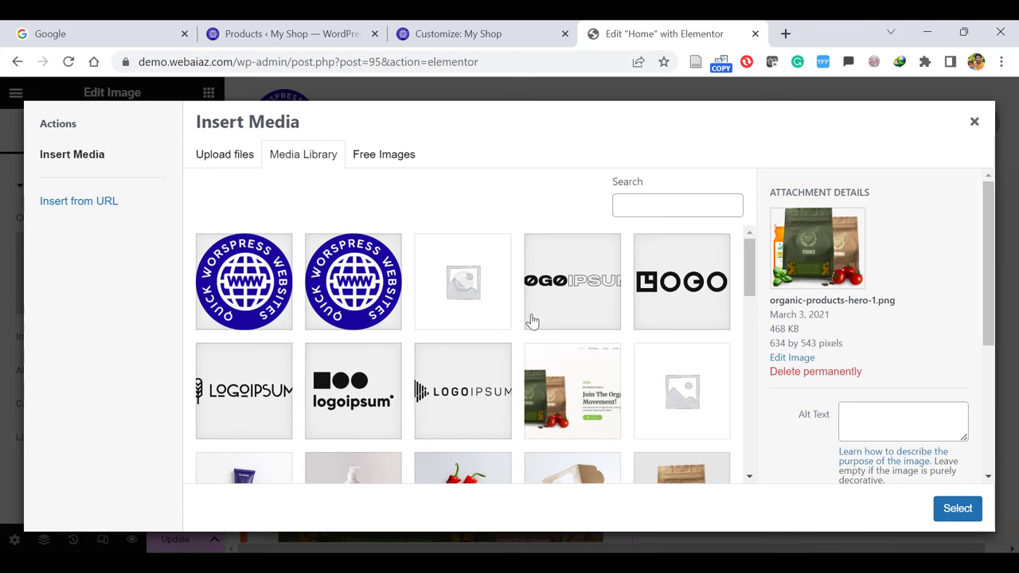
left_click(973, 122)
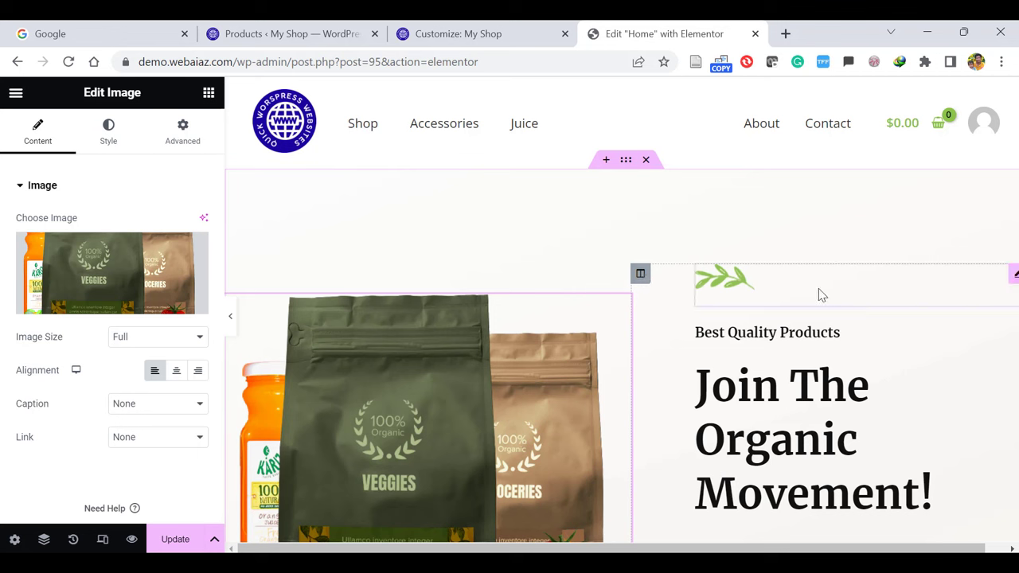
Check the green leaf image's media library entry, close the library and delete the leaf image above the Best Quality Products heading
left_click(842, 291)
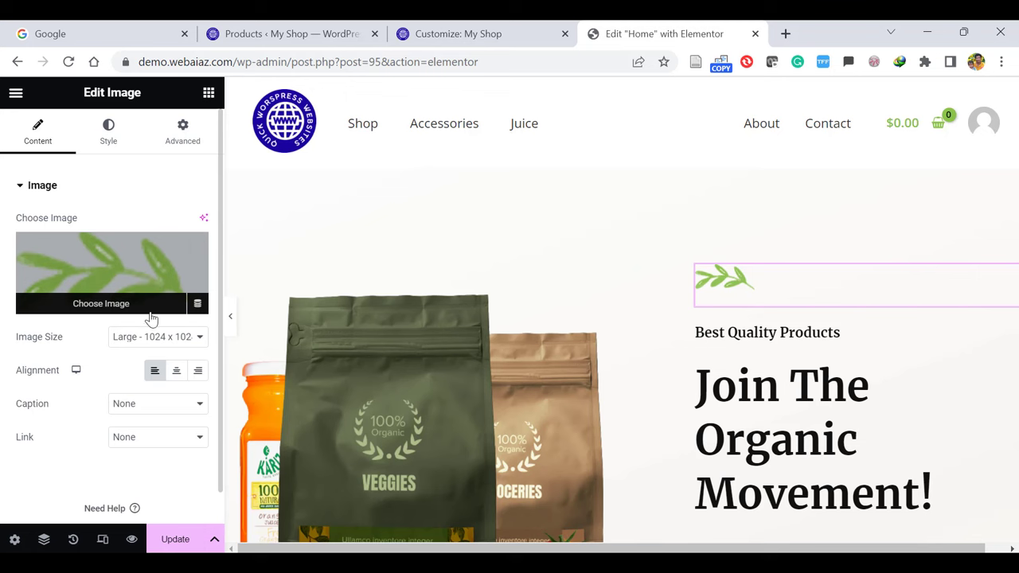
left_click(83, 273)
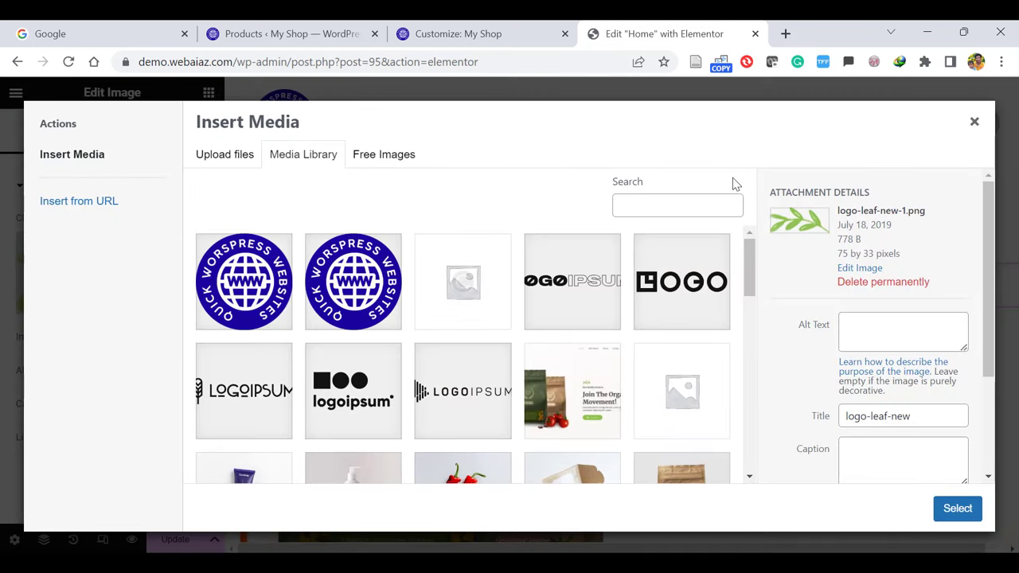
left_click(971, 122)
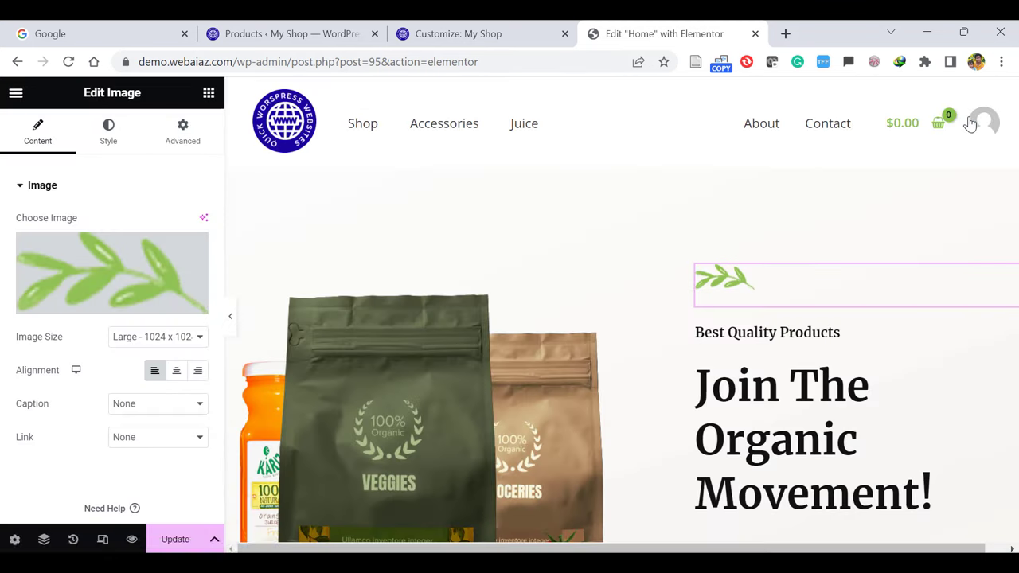
right_click(814, 294)
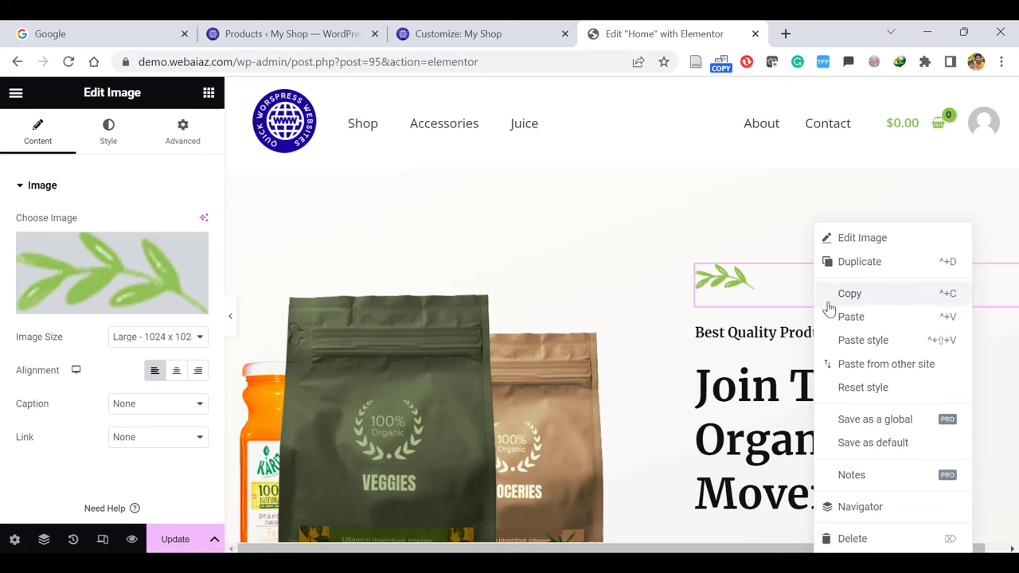
left_click(851, 539)
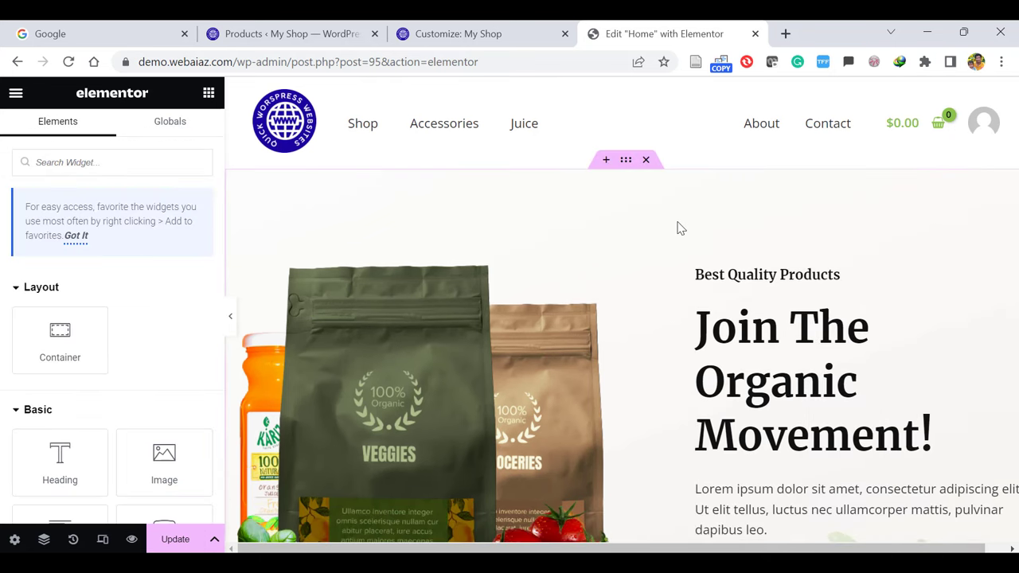
Open the Best Quality Products heading and the Join The Organic Movement! image box to examine their content settings
left_click(736, 277)
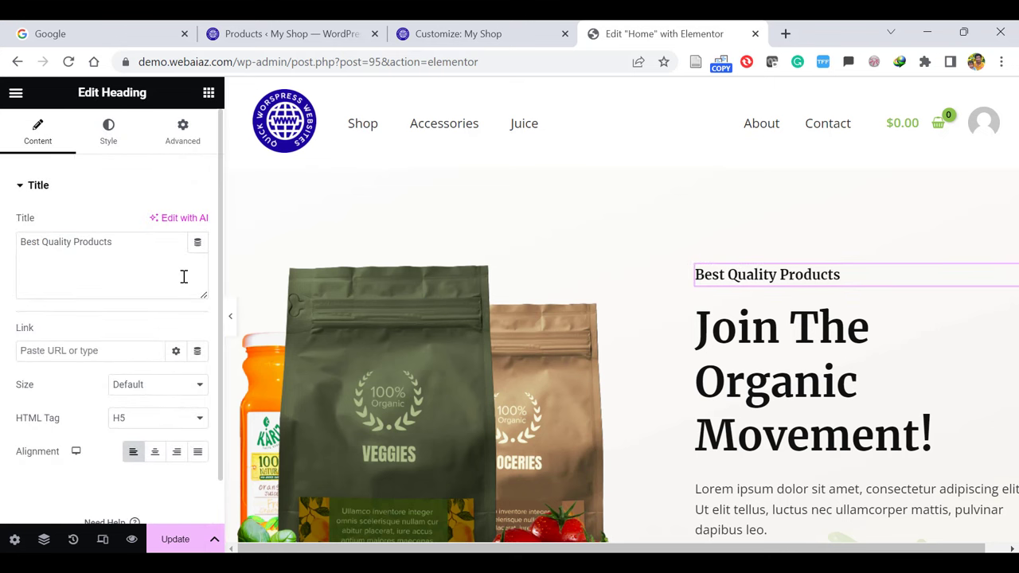
left_click(842, 278)
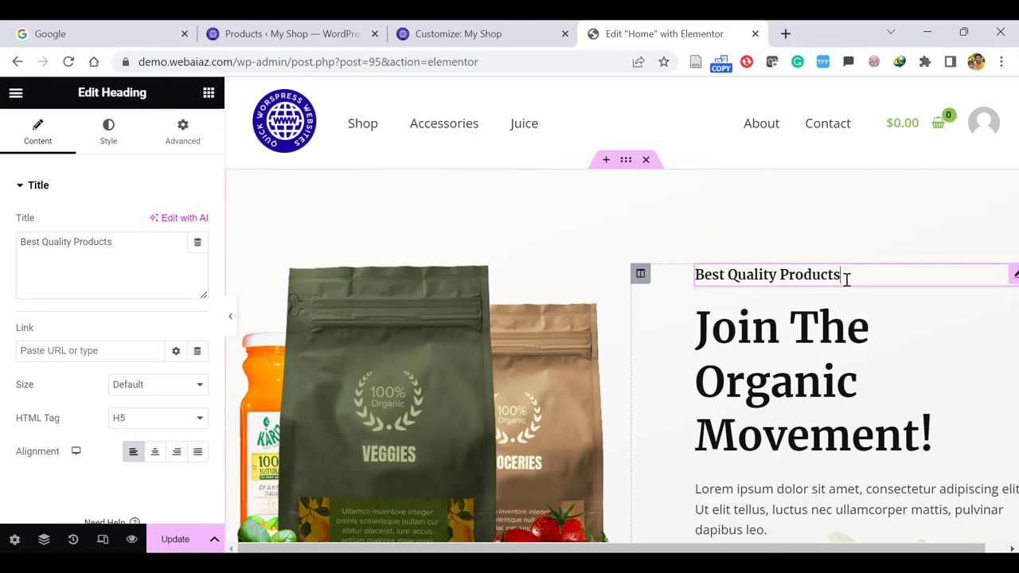
left_click(729, 371)
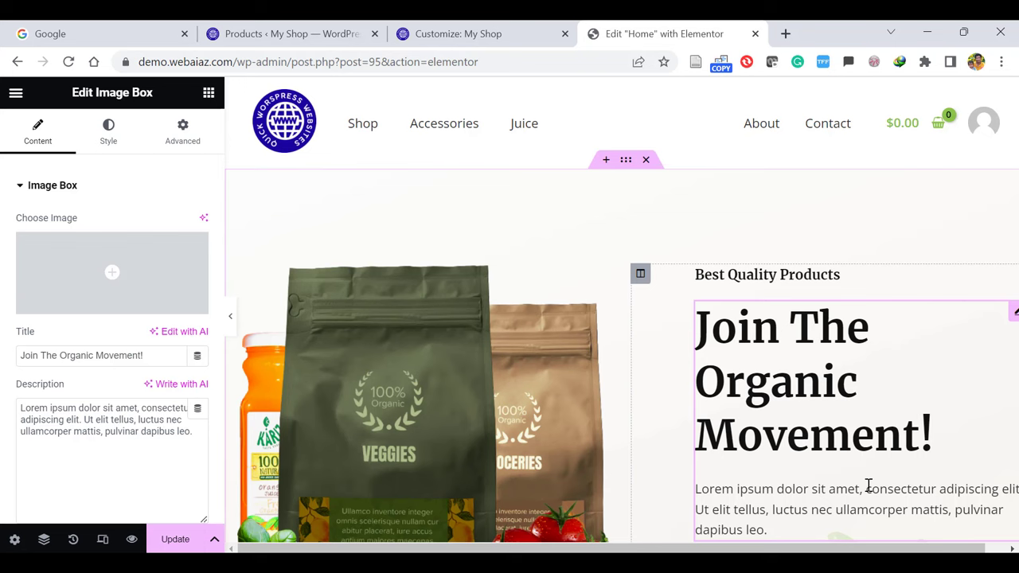
View the hero section with the editing panel hidden, and reopen the Join The Organic Movement! title for editing
left_click(230, 316)
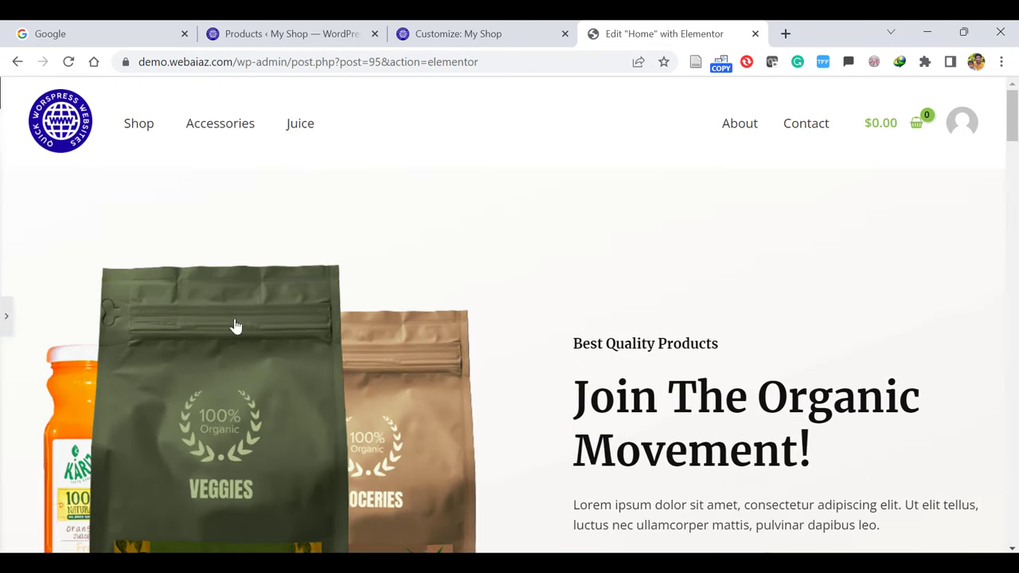
left_click_drag(1012, 127, 1013, 155)
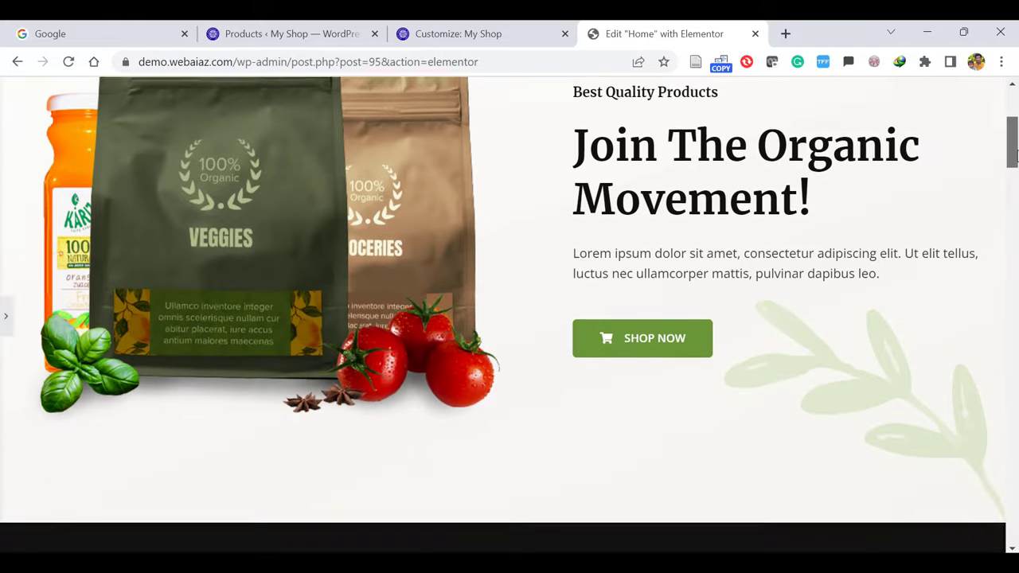
scroll(1014, 155, "up", 1)
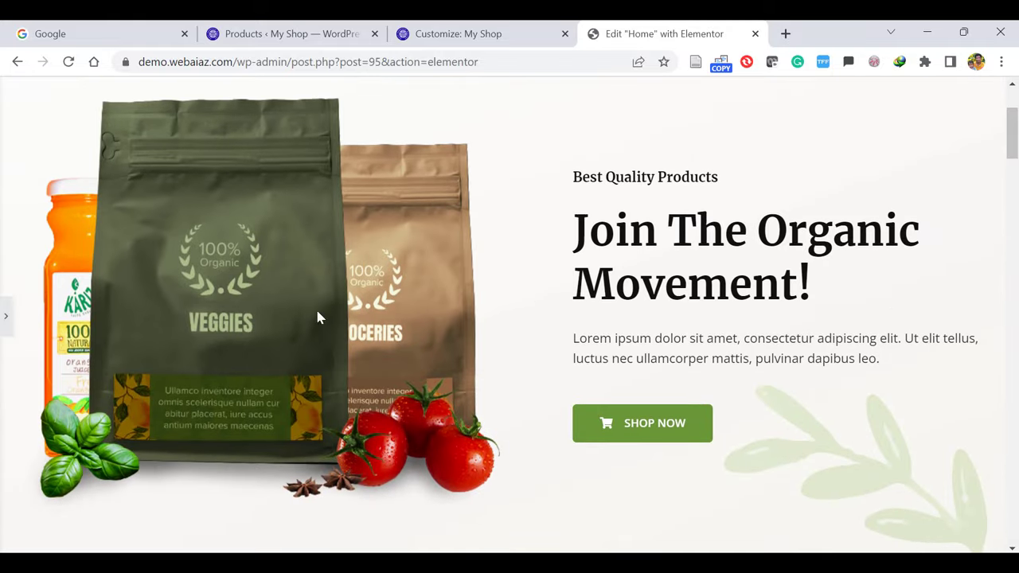
left_click(854, 210)
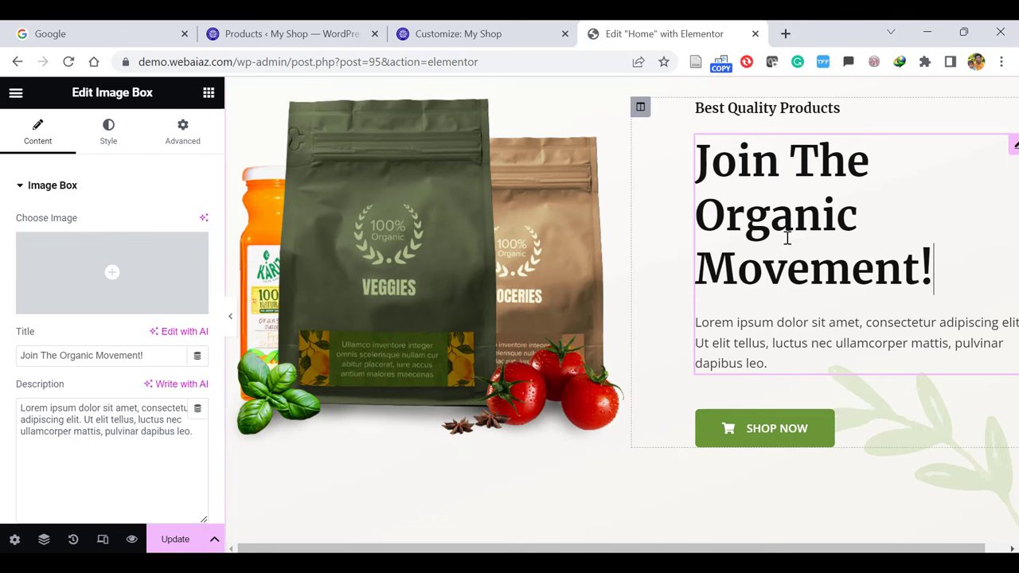
Check the hero description text and open the Shop Now button to review its content settings
left_click(796, 342)
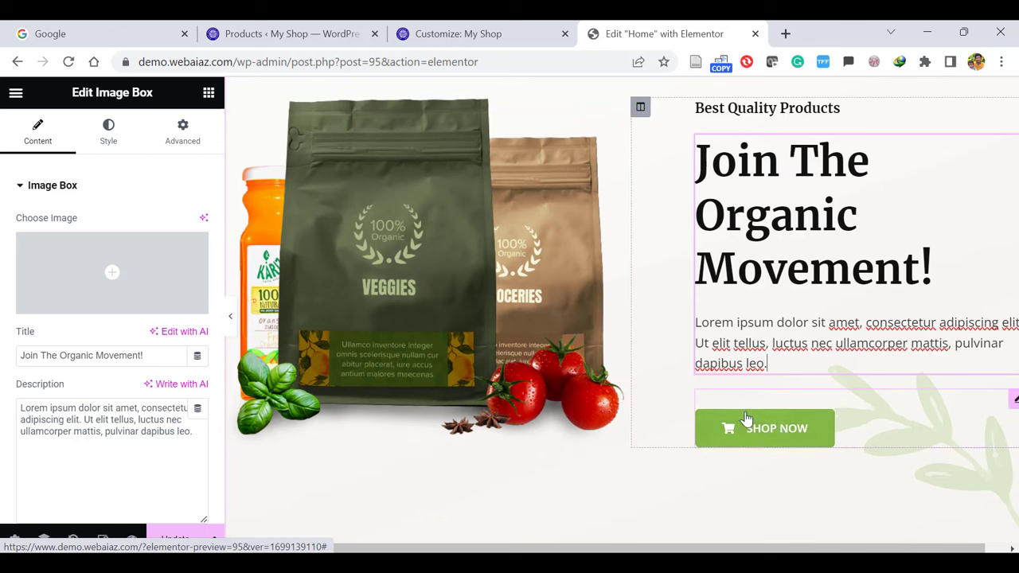
left_click(1013, 405)
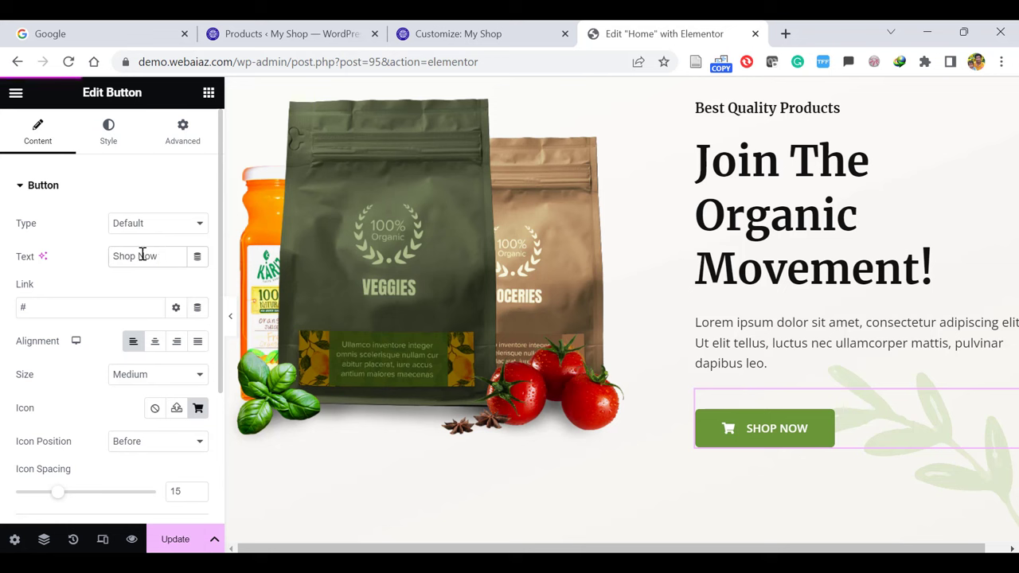
scroll(220, 303, "down", 3)
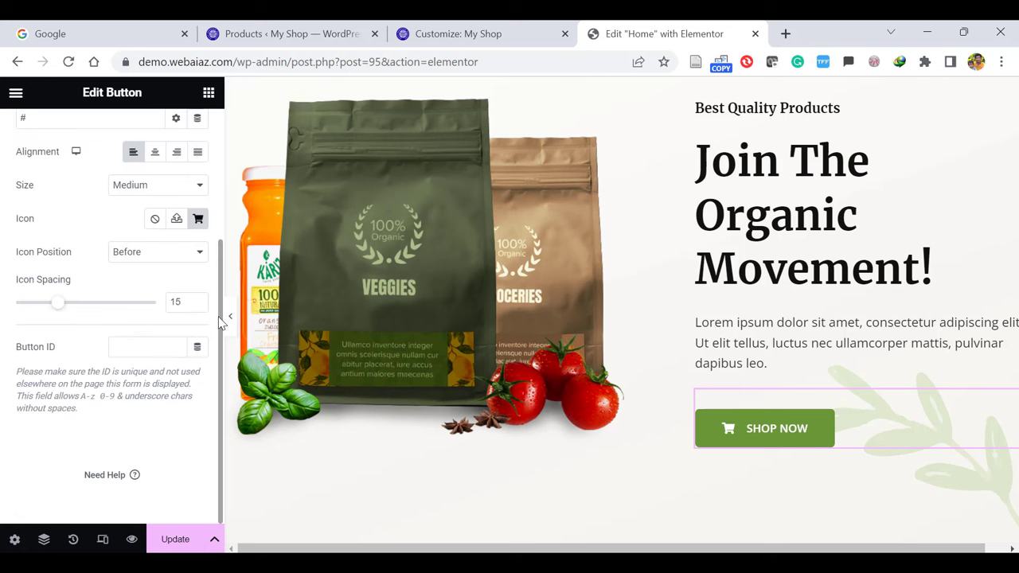
scroll(222, 321, "up", 2)
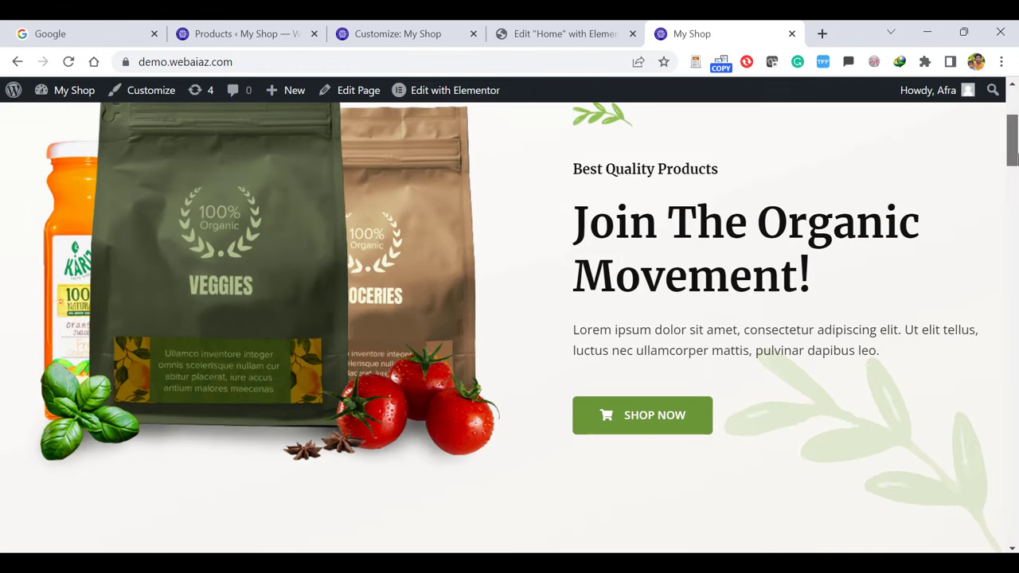
Test the Shop Now button on the live home page and check which address it leads to
left_click(646, 432)
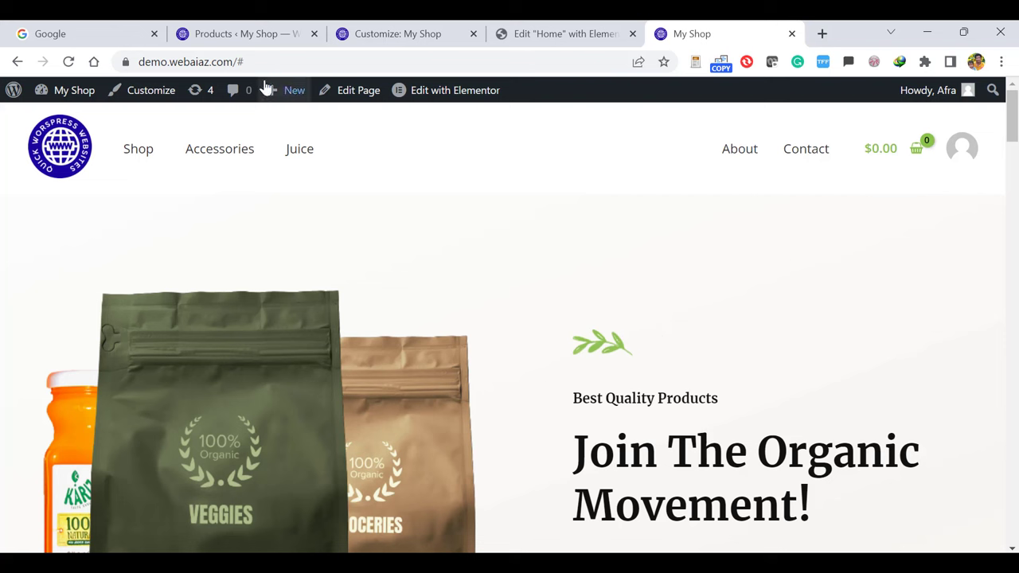
left_click(246, 64)
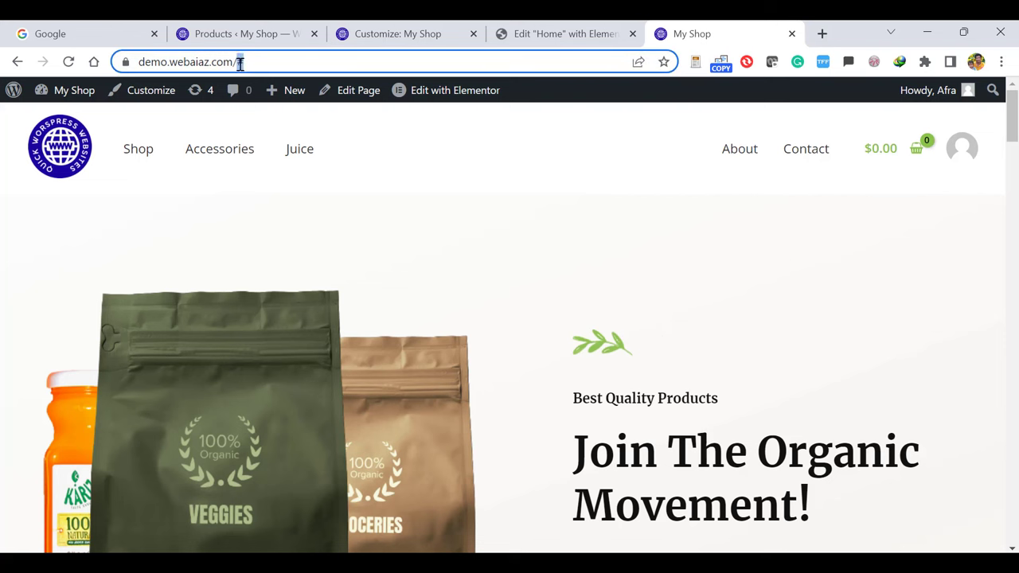
left_click(592, 228)
scroll(637, 286, "down", 5)
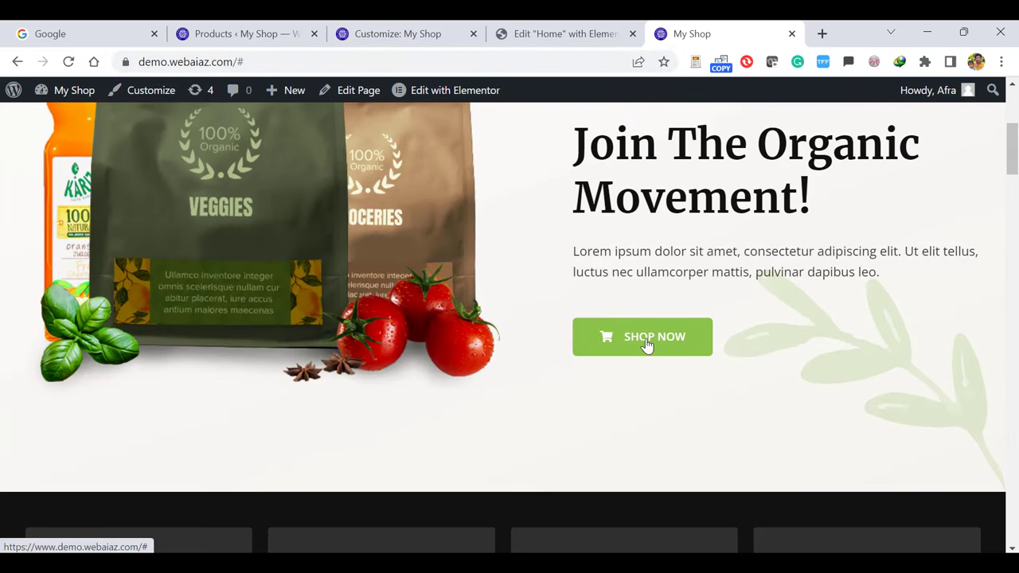
left_click_drag(1012, 148, 1017, 111)
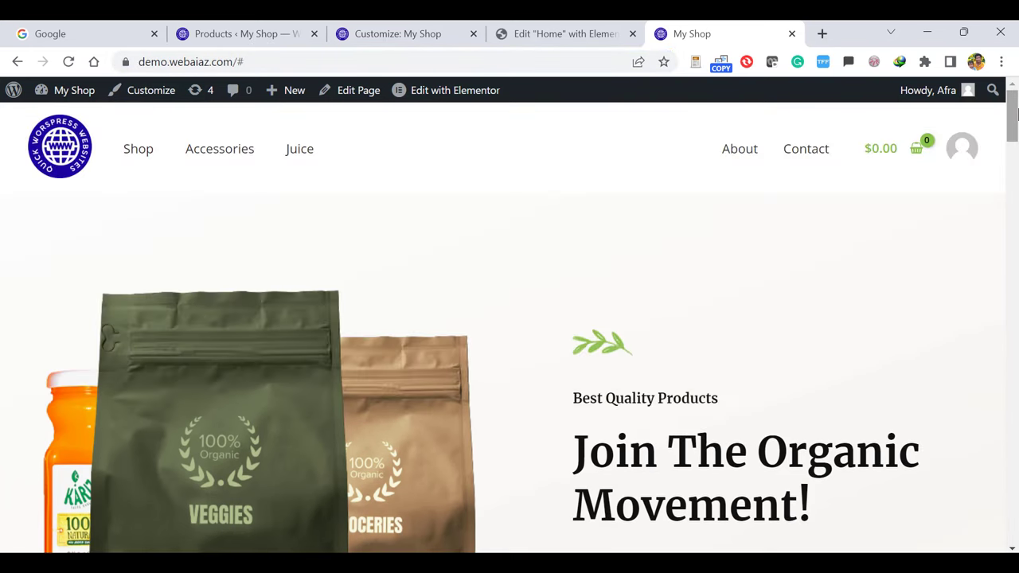
Copy the Shop page's address, set it as the Shop Now button's link in place of #, and update the page
left_click(134, 163)
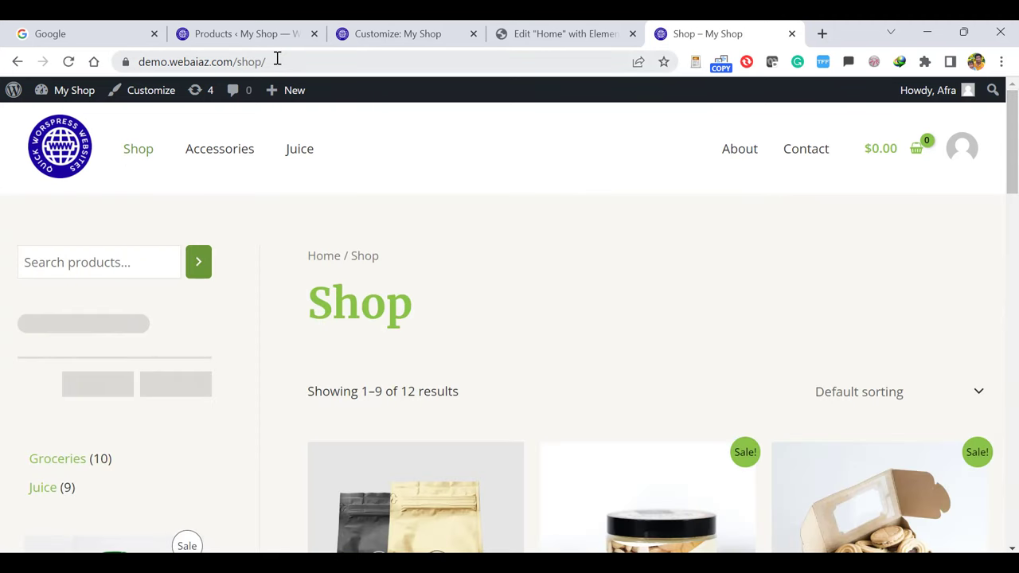
left_click(277, 59)
left_click(544, 33)
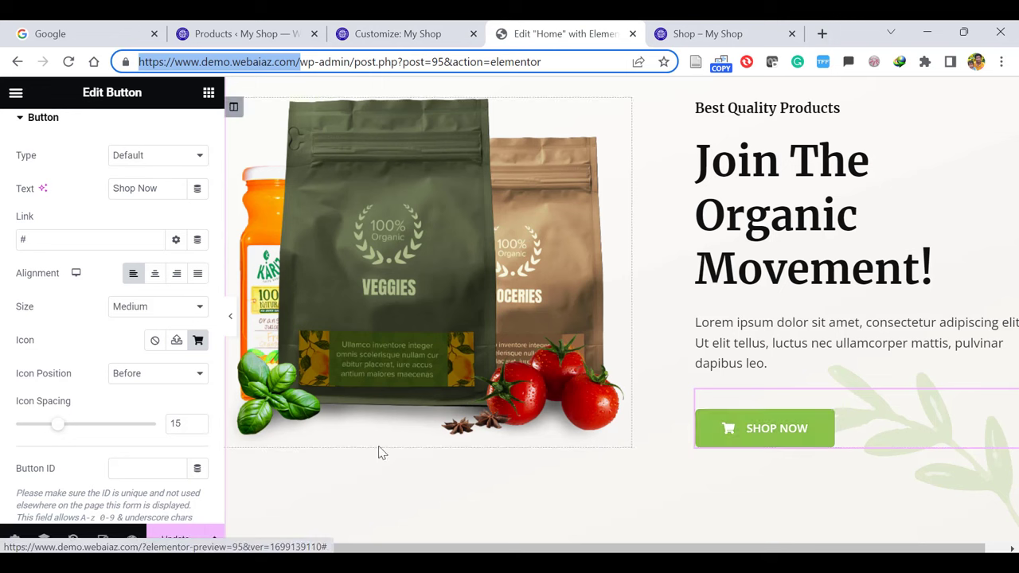
left_click(41, 241)
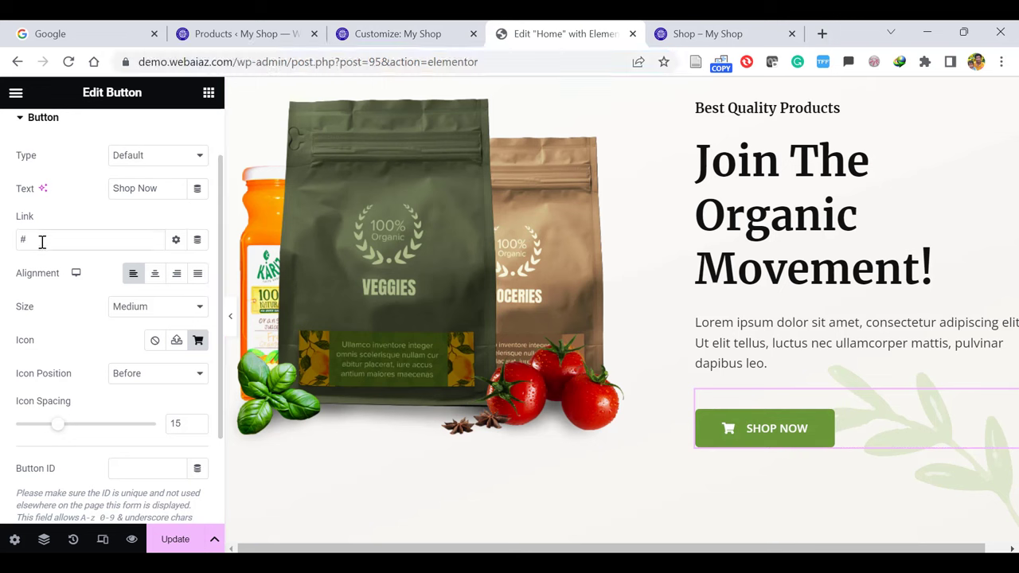
key("BackSpace")
key("ctrl+v")
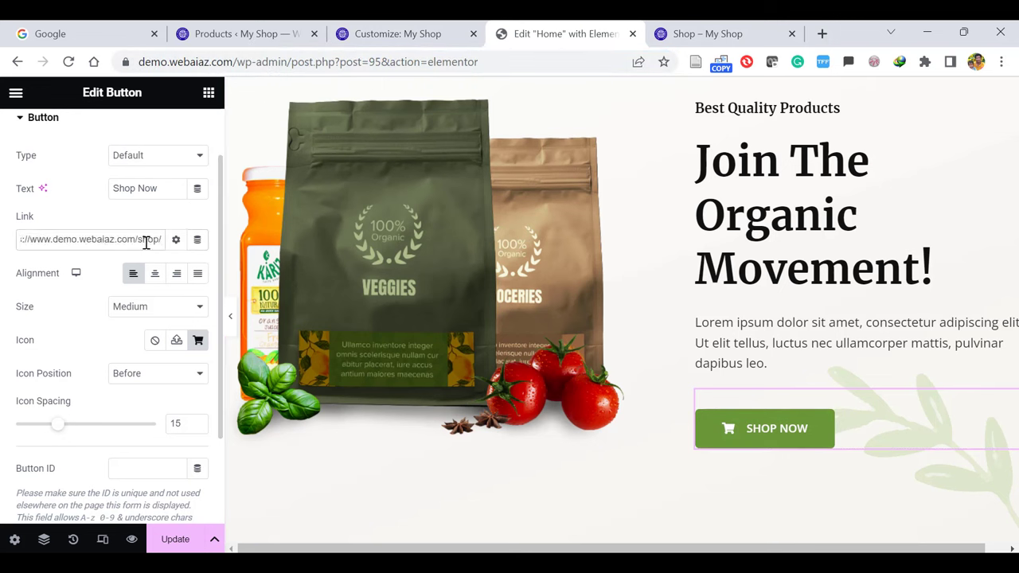
scroll(145, 243, "down", 2)
left_click(176, 540)
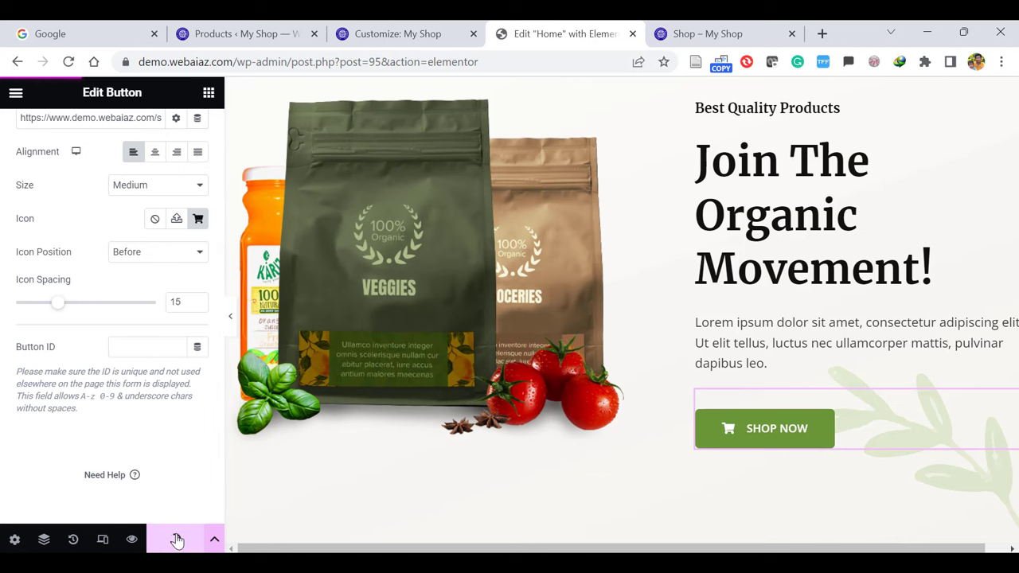
Test the Shop Now button's new link from the live home page and return to the Elementor editor
left_click(672, 36)
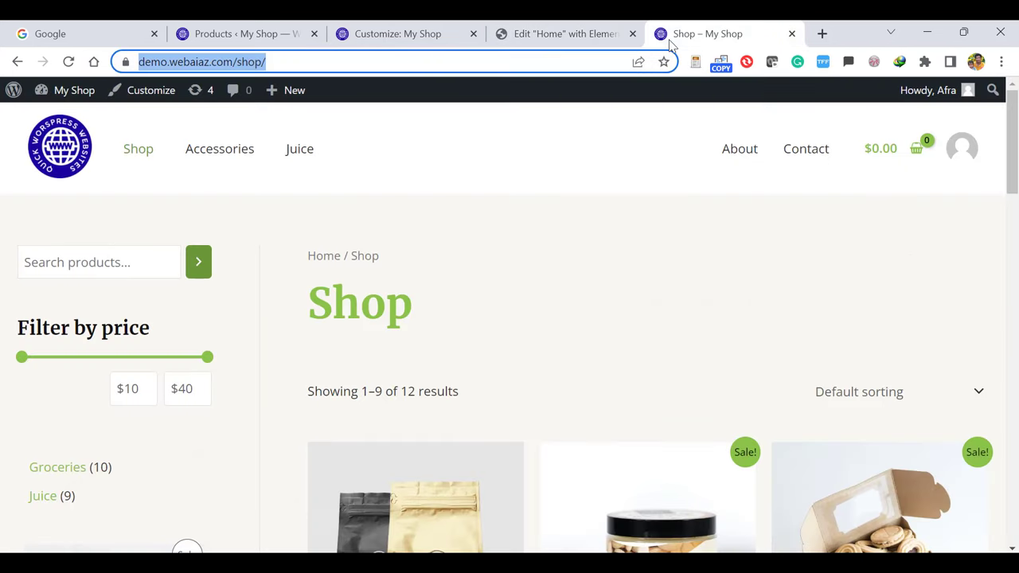
left_click(67, 158)
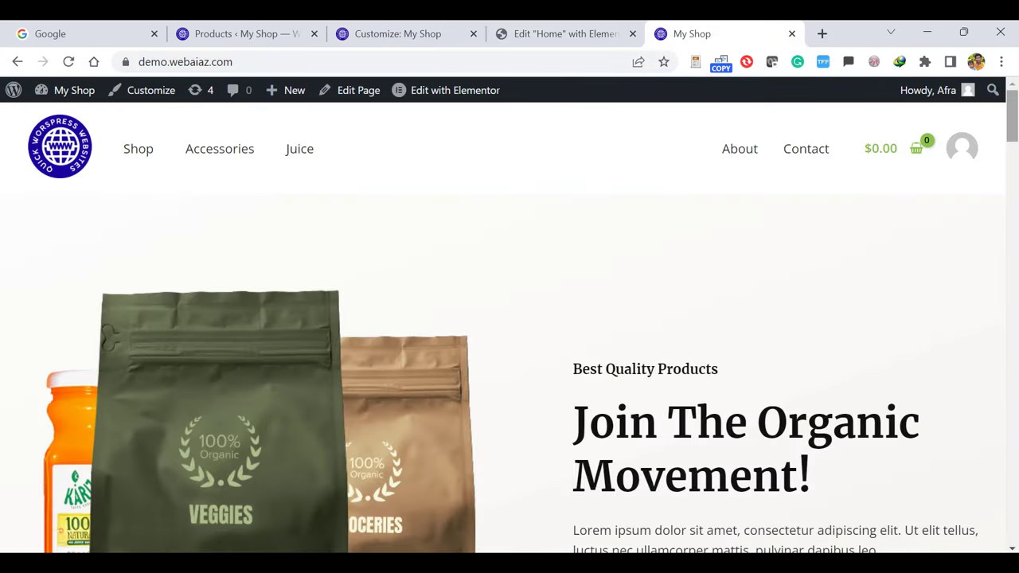
scroll(765, 401, "down", 3)
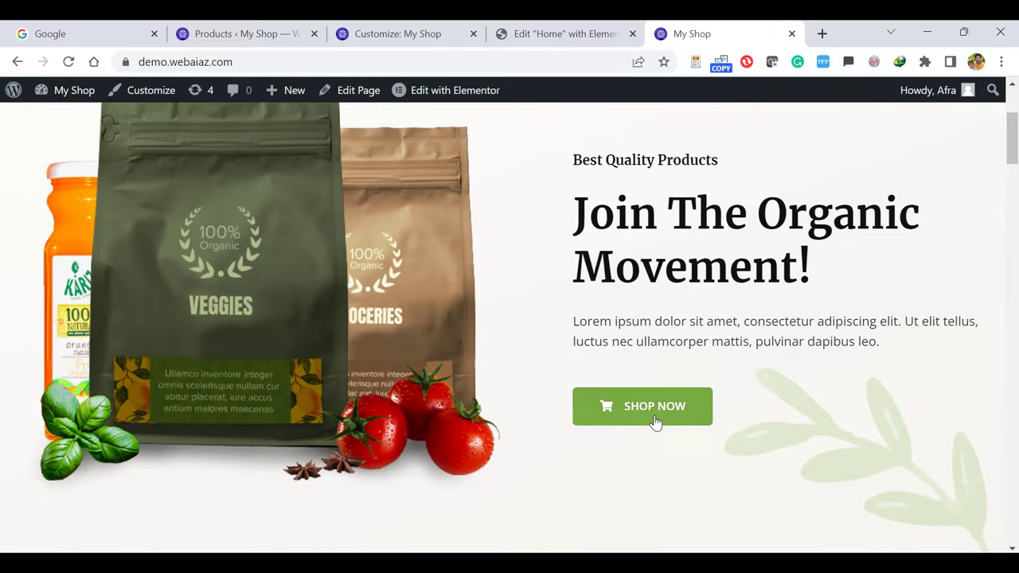
left_click(654, 422)
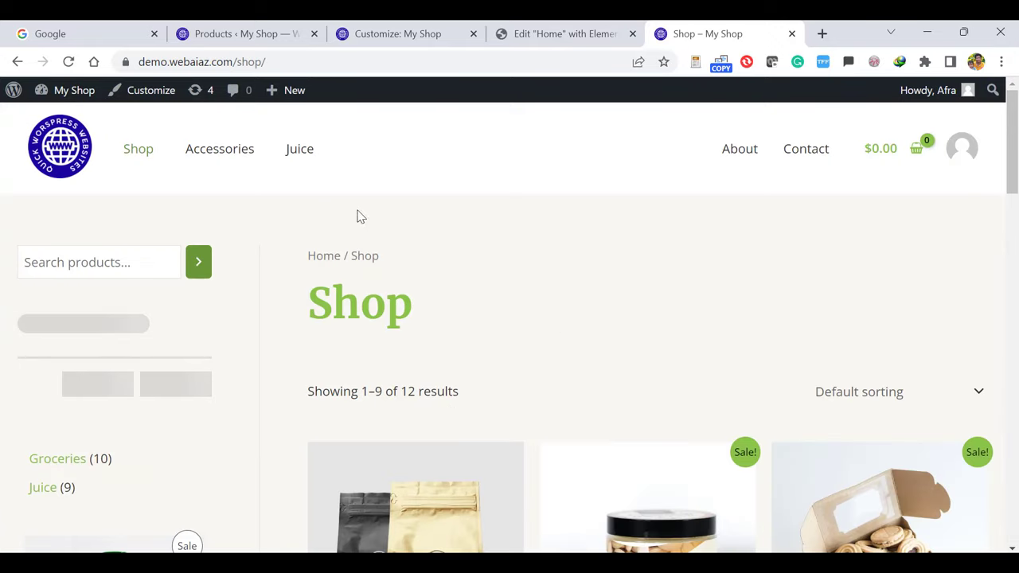
scroll(1011, 177, "down", 2)
left_click(566, 33)
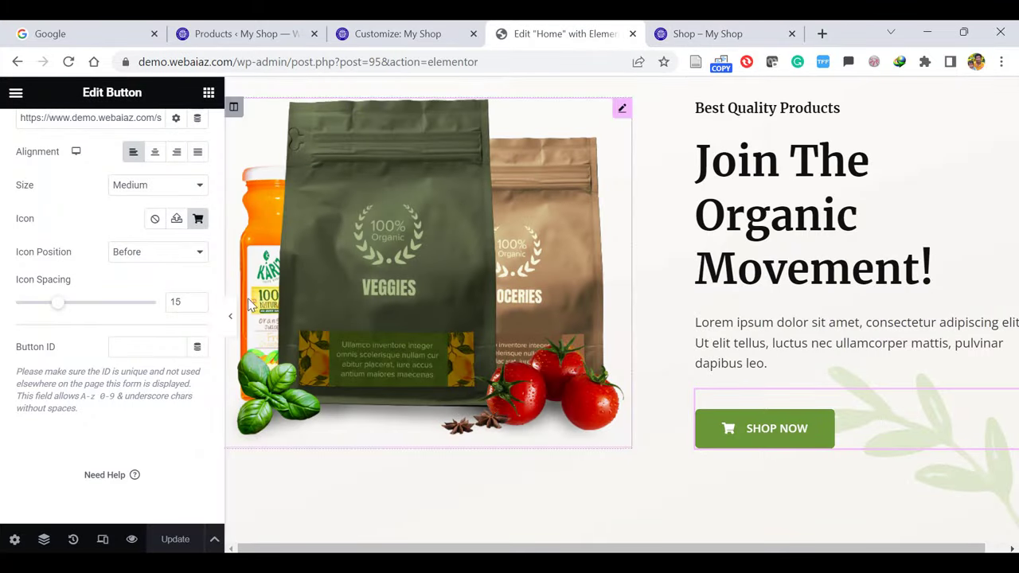
Set the background color of the section with the Free Shipping box to green #55AA6F and update the page
left_click(230, 319)
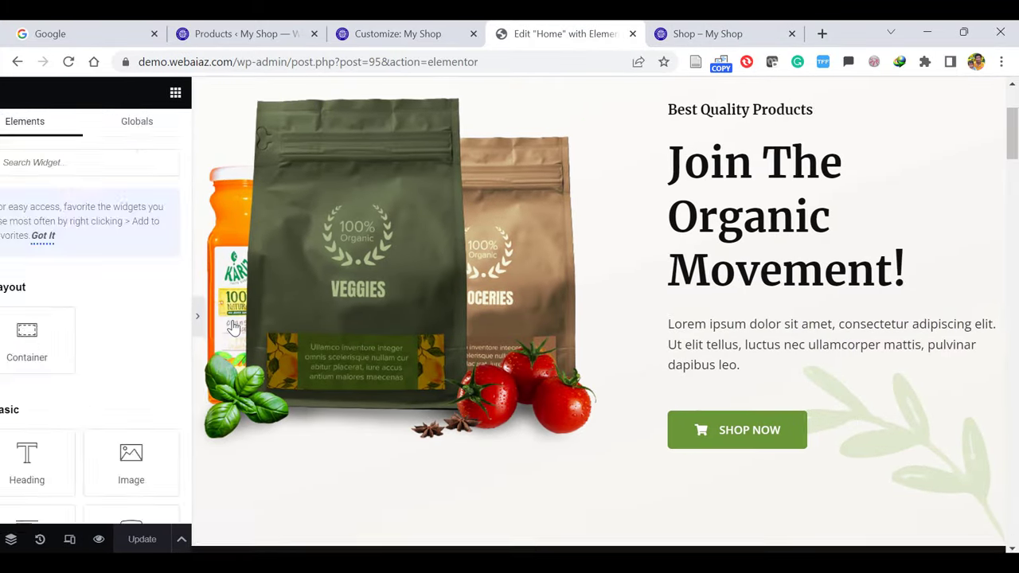
scroll(1011, 189, "down", 4)
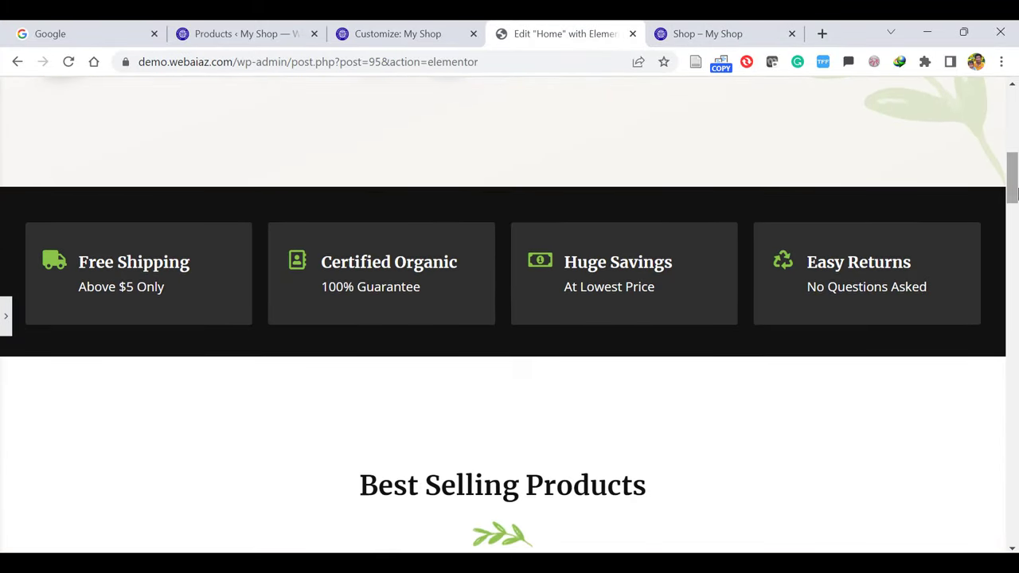
left_click(4, 319)
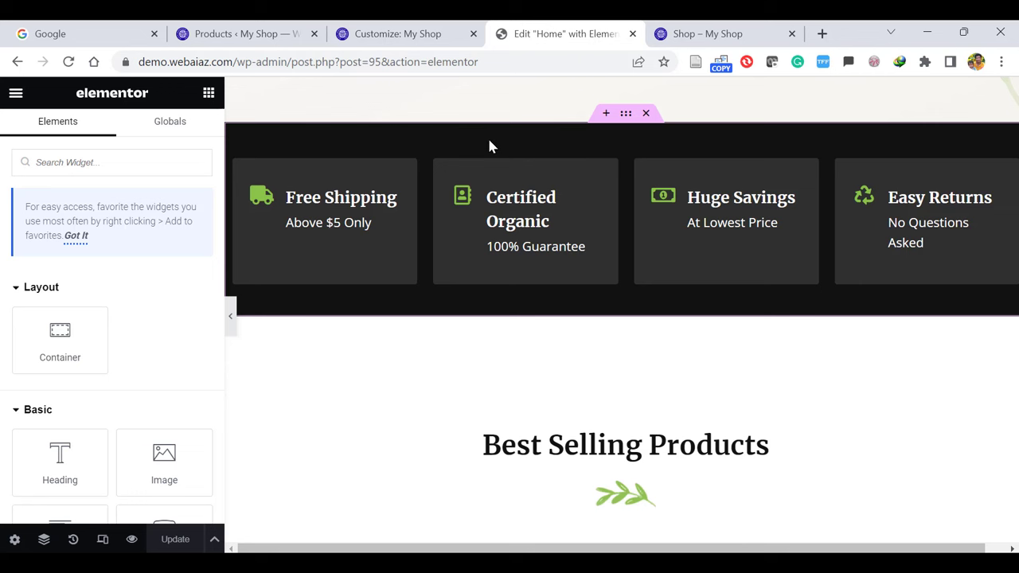
left_click(626, 115)
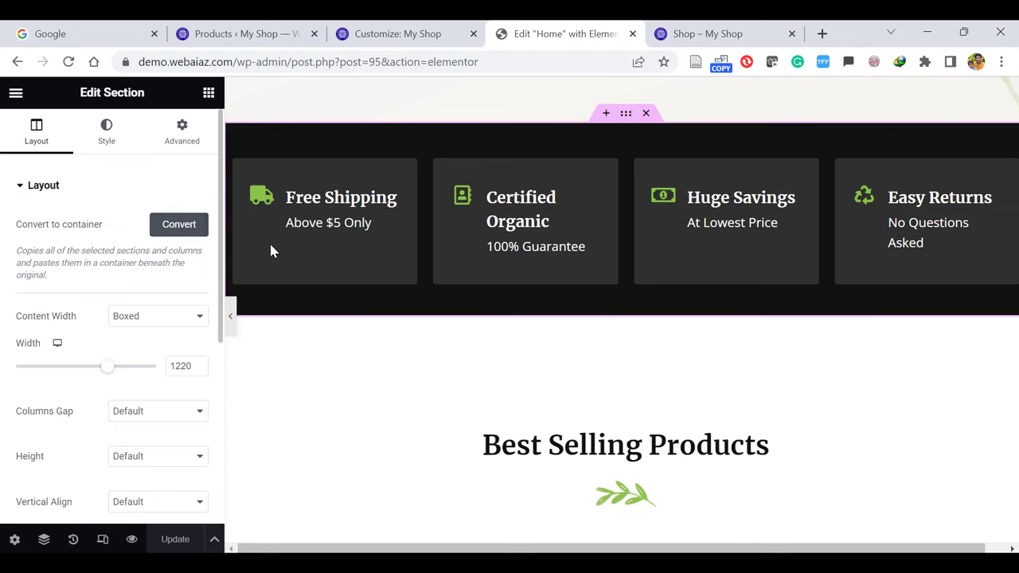
left_click(106, 136)
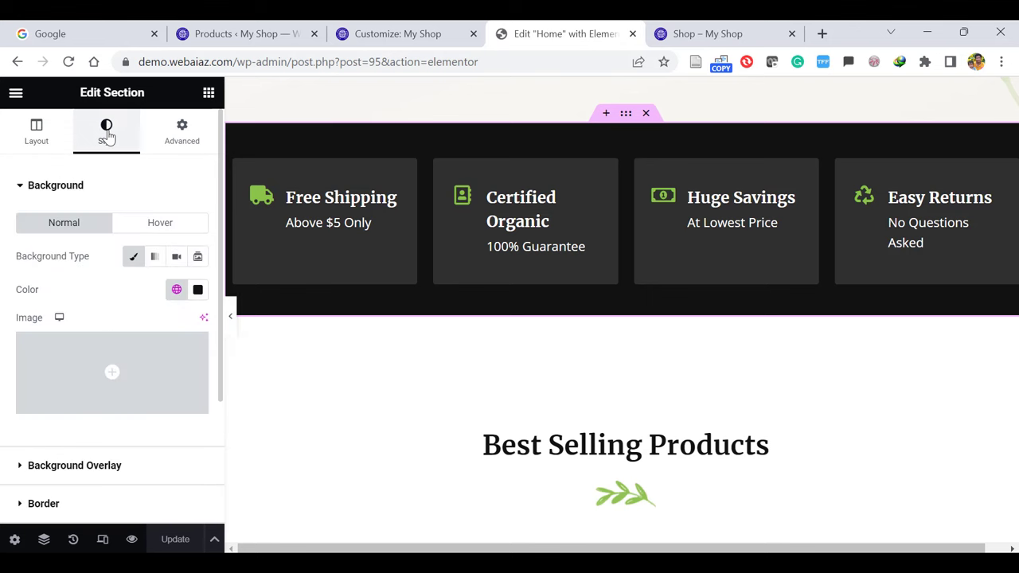
left_click(198, 292)
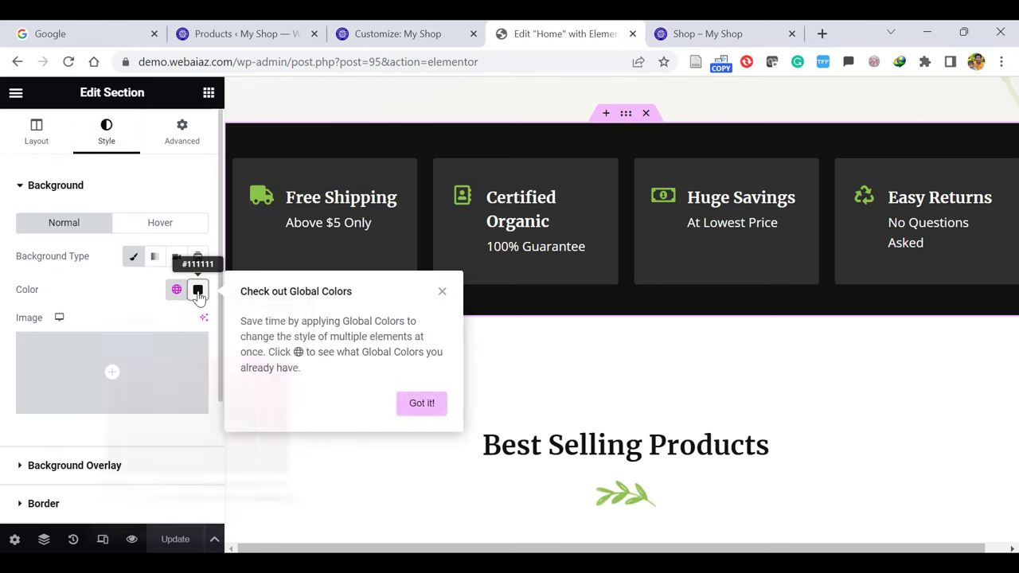
left_click(198, 394)
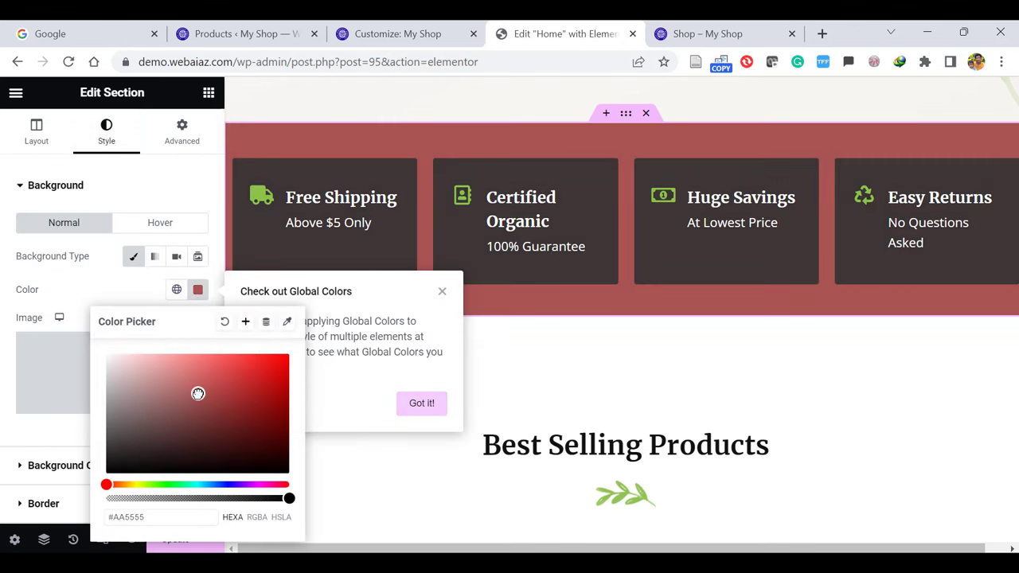
left_click_drag(168, 485, 176, 489)
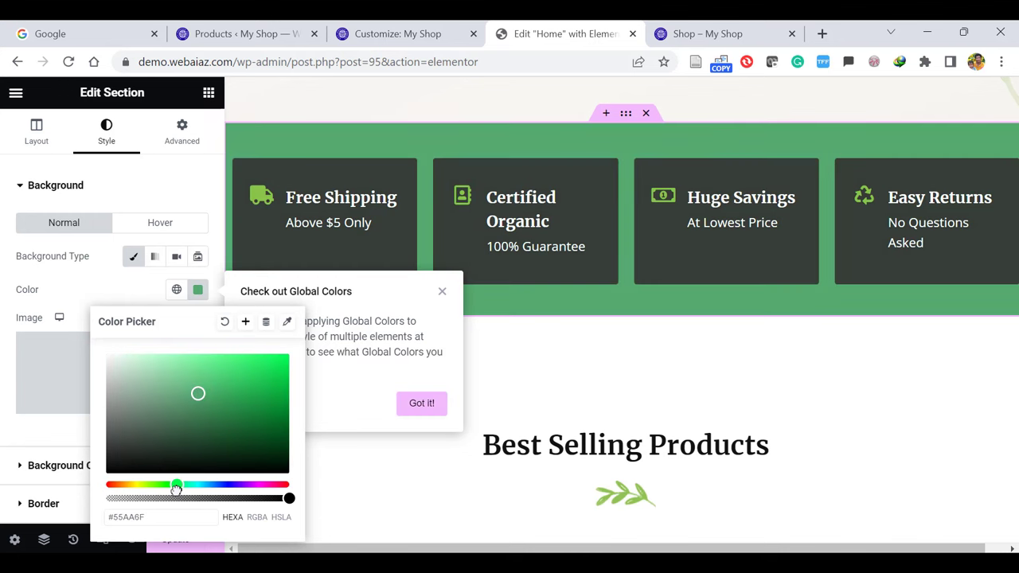
left_click(421, 404)
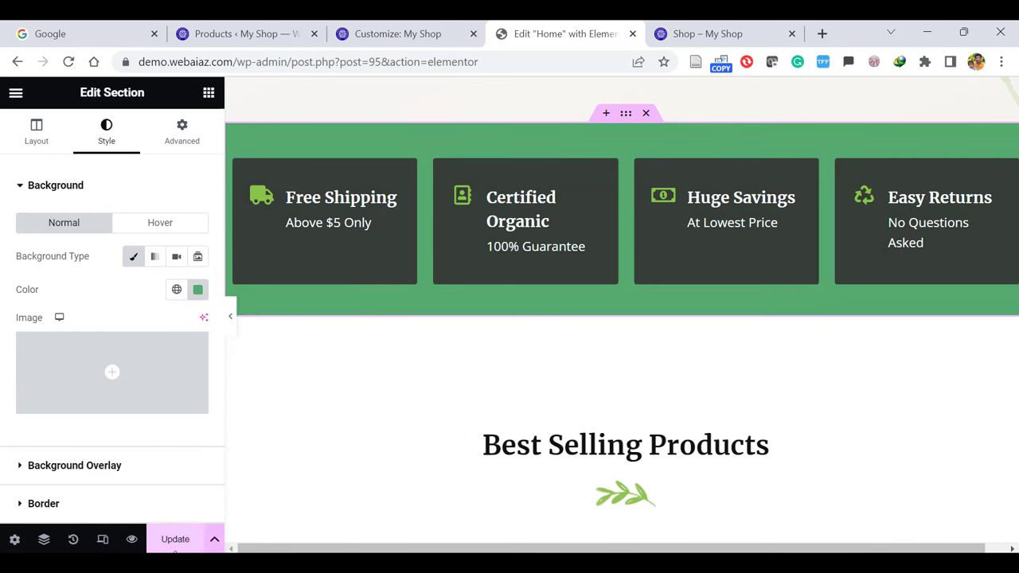
left_click(168, 540)
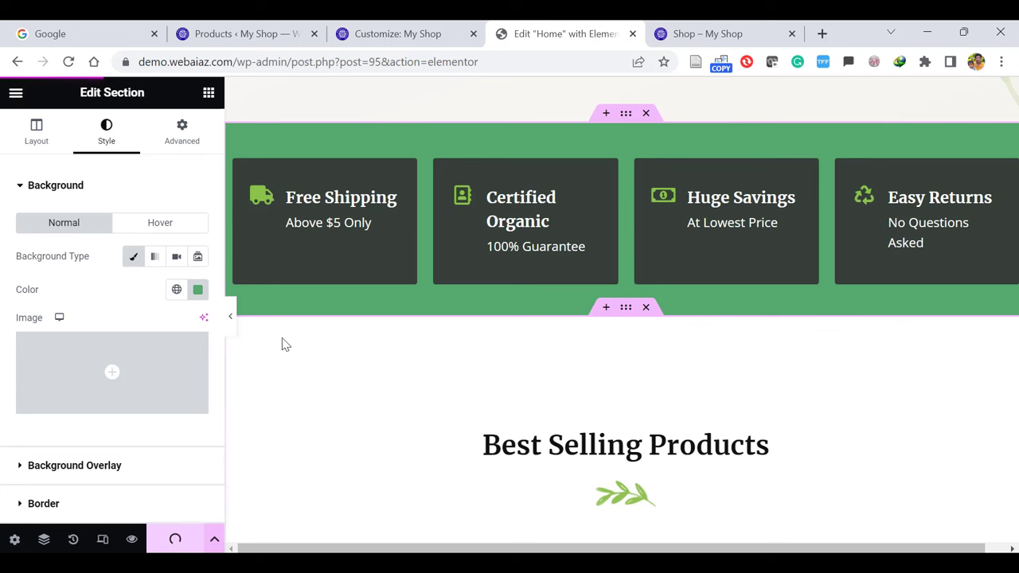
Open the Free Shipping column's style settings and examine its Background Overlay options
left_click(234, 161)
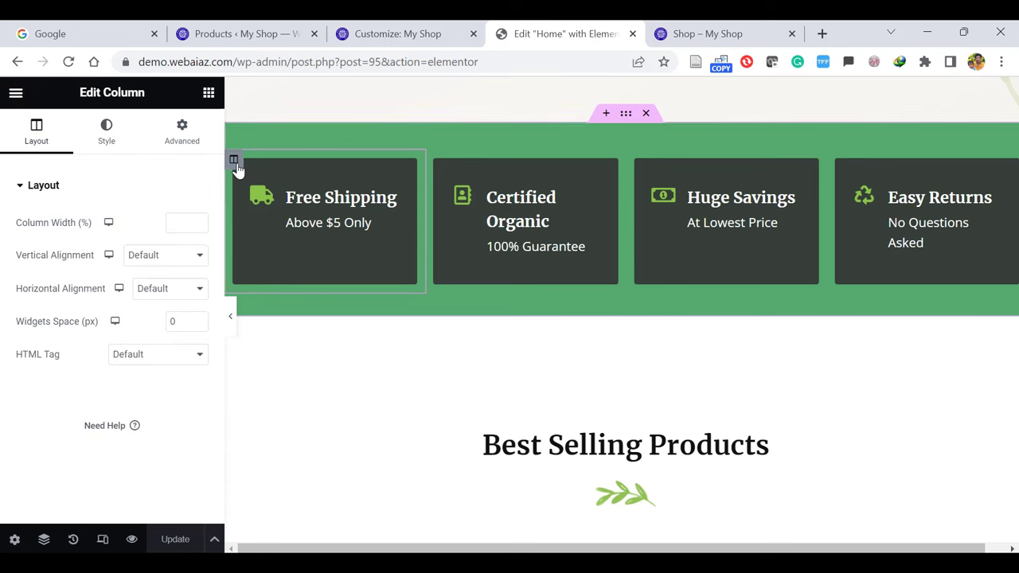
left_click(108, 137)
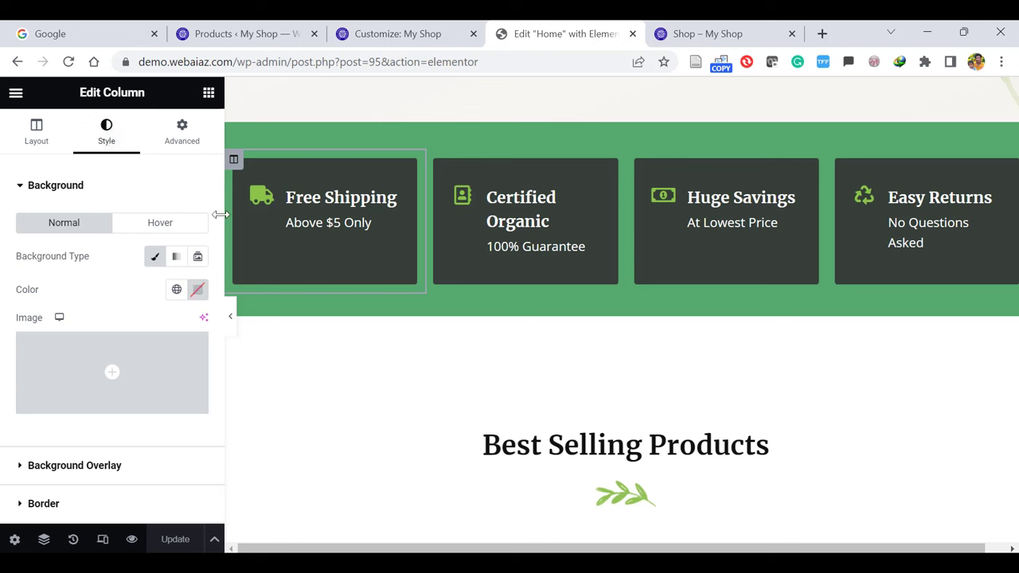
scroll(219, 251, "down", 3)
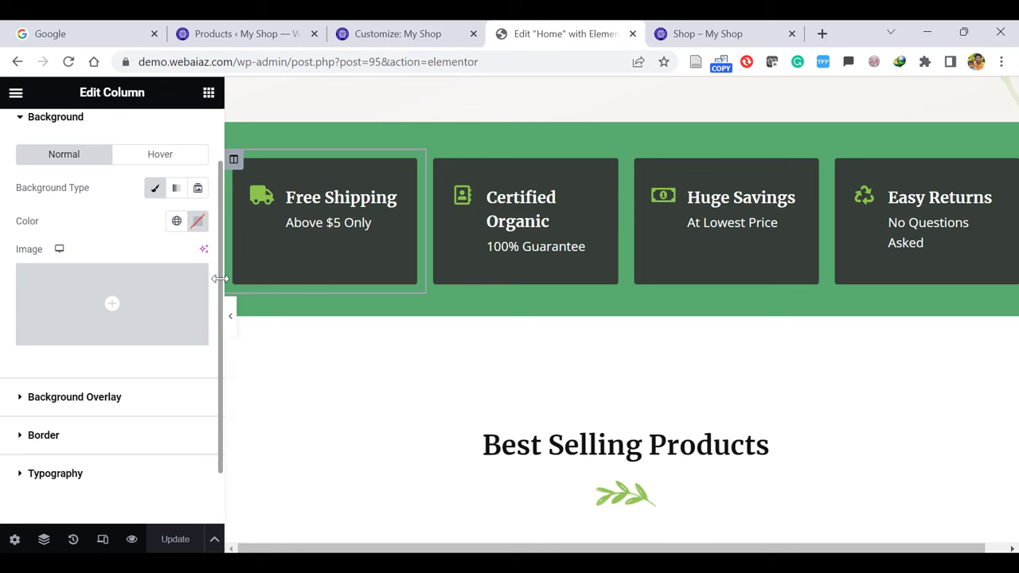
left_click(71, 330)
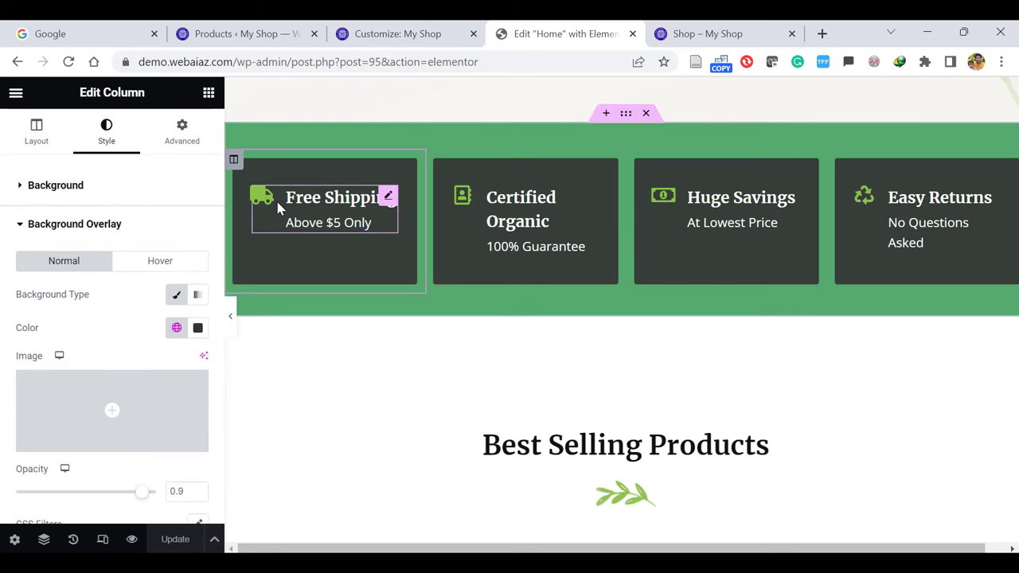
Open the Free Shipping icon box, browse its icon library, and close the library without choosing another icon
left_click(278, 207)
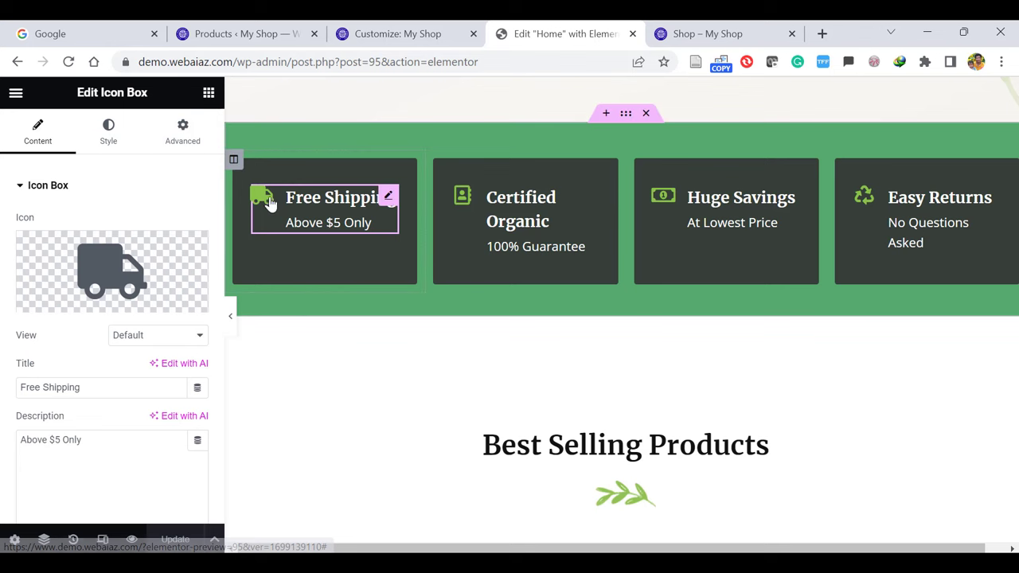
mouse_move(115, 267)
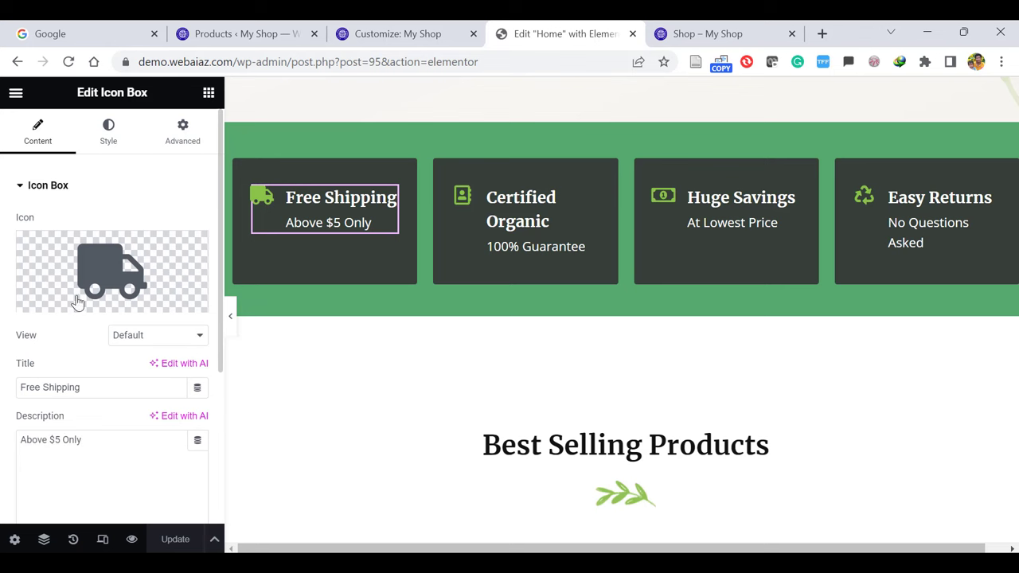
mouse_move(77, 302)
left_click(48, 313)
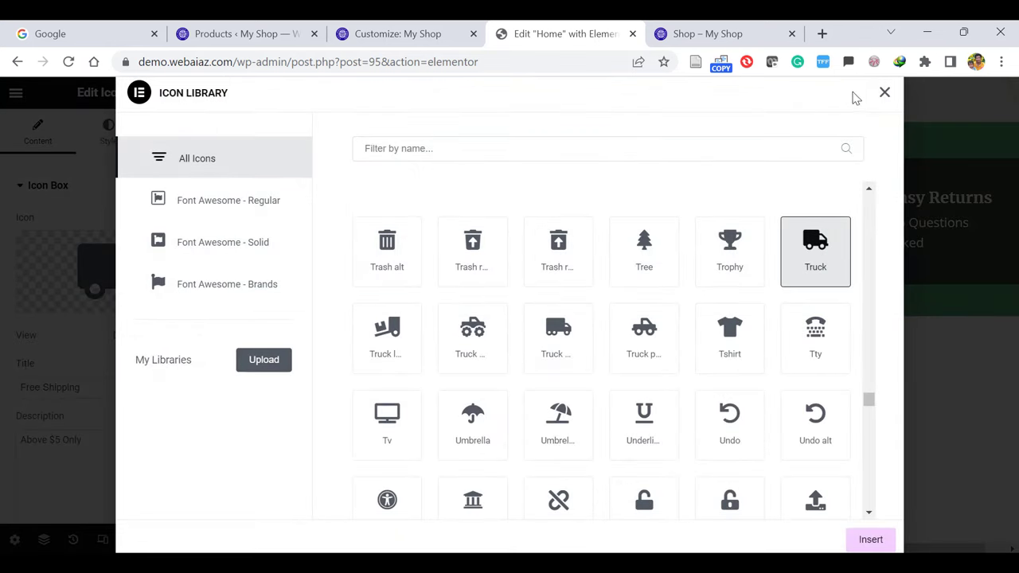
left_click(885, 94)
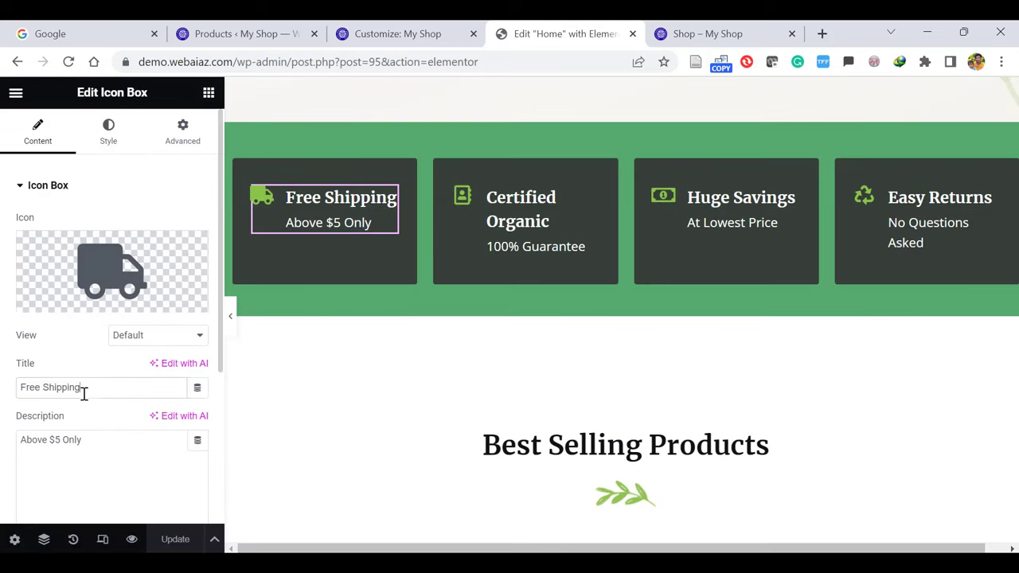
Examine the Free Shipping box's title and description fields and the Certified Organic box's content settings
left_click_drag(84, 390, 3, 403)
left_click(82, 438)
left_click_drag(82, 438, 2, 453)
left_click(496, 247)
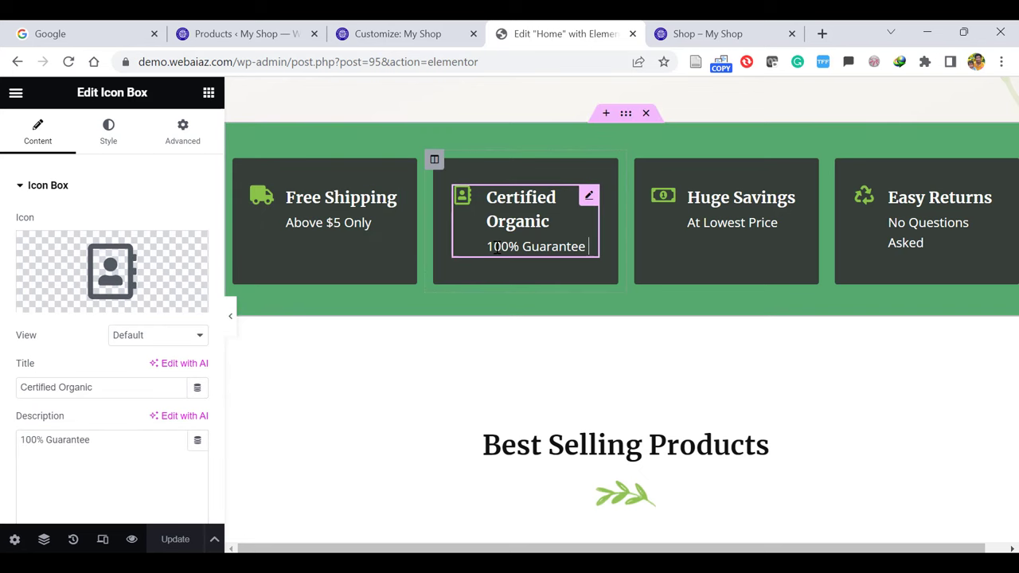
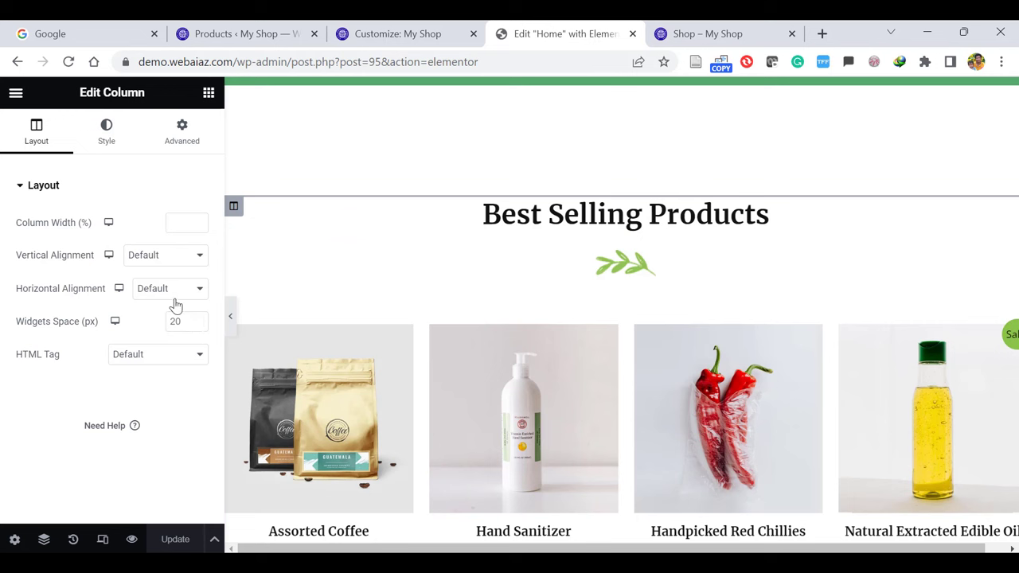
Set the linked margins of the column containing the Best Selling Products heading to 2 px
left_click(192, 149)
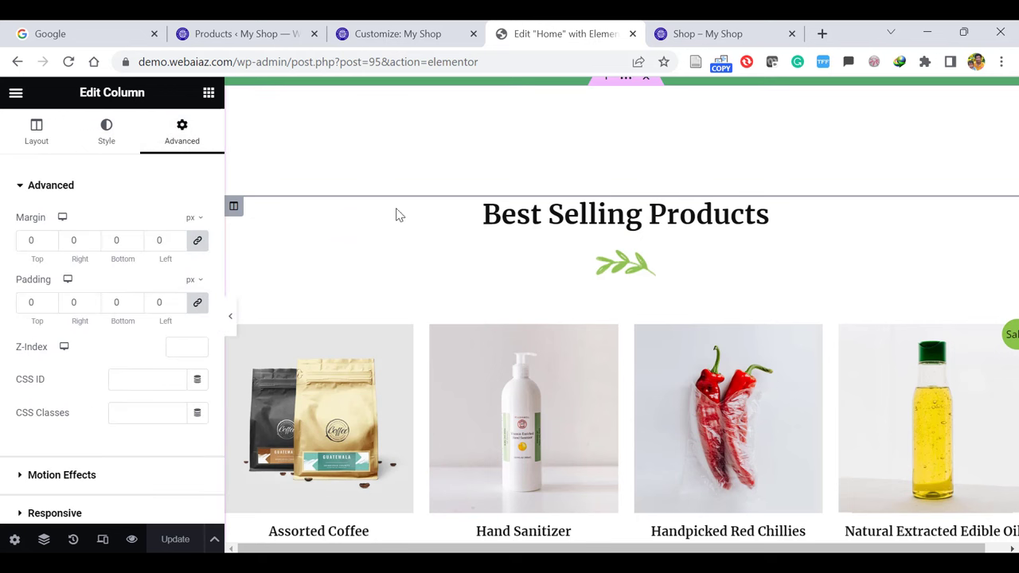
left_click(49, 243)
scroll(49, 241, "up", 12)
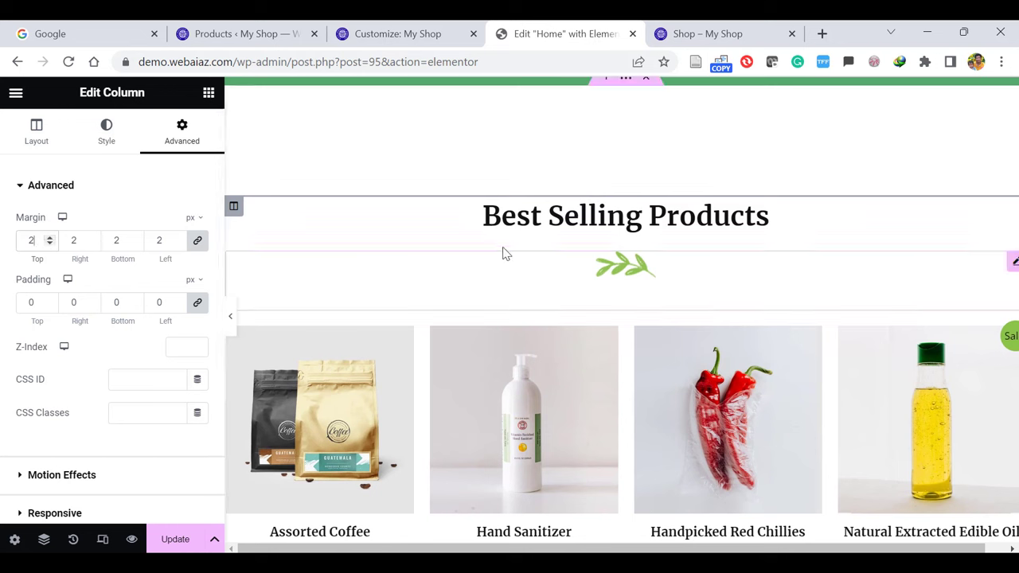
Delete the last two letters of the Best Selling Products heading and retype them
left_click(528, 228)
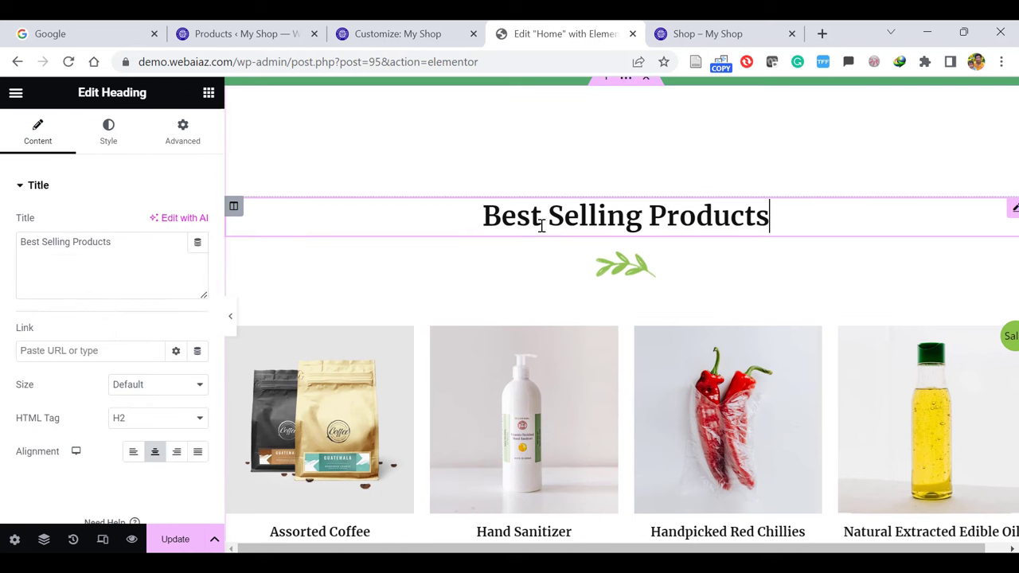
key("BackSpace")
key("BackSpace")
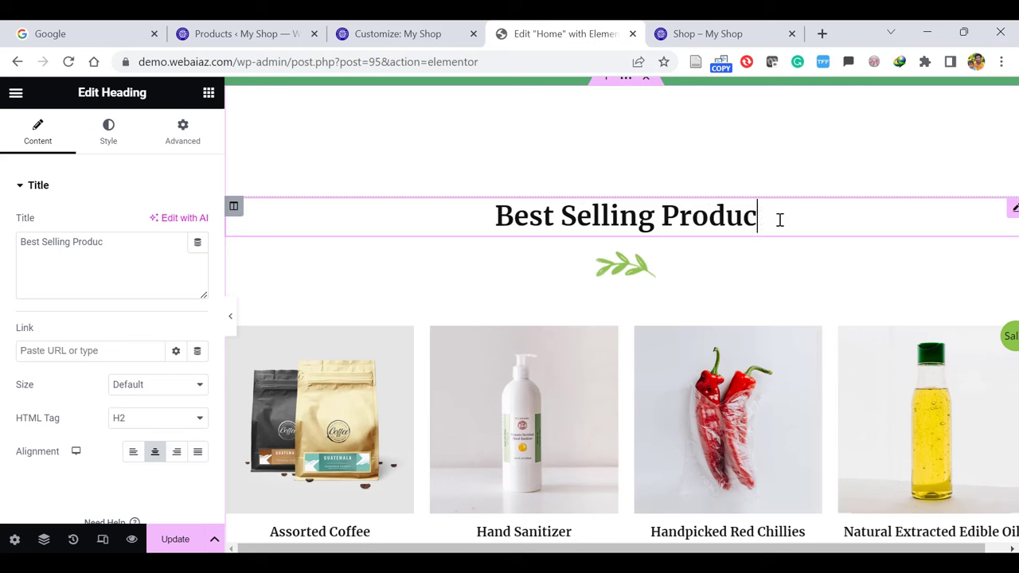
type("ts")
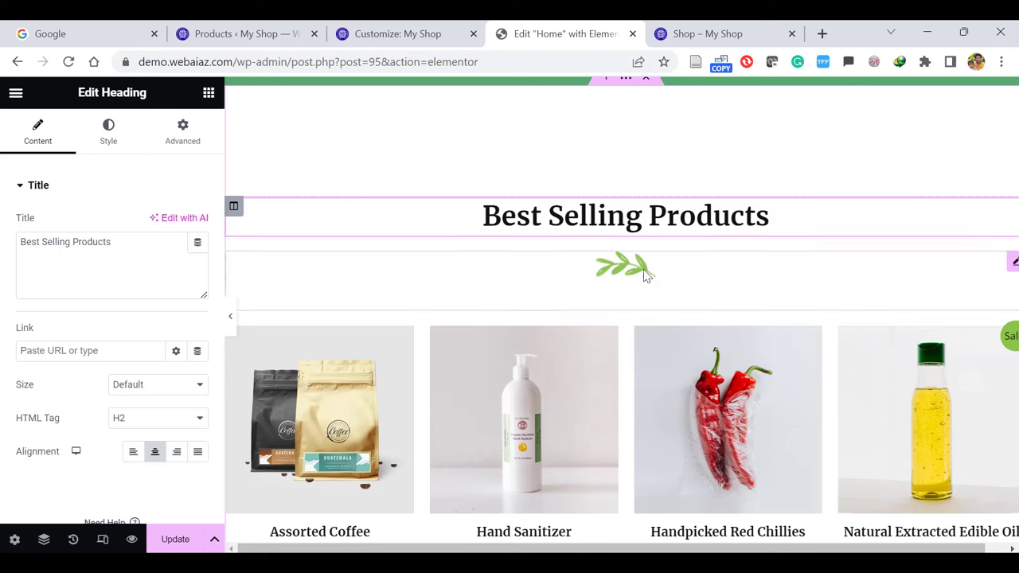
Examine the image settings and available actions for the leaf image below the Best Selling Products heading
left_click(645, 272)
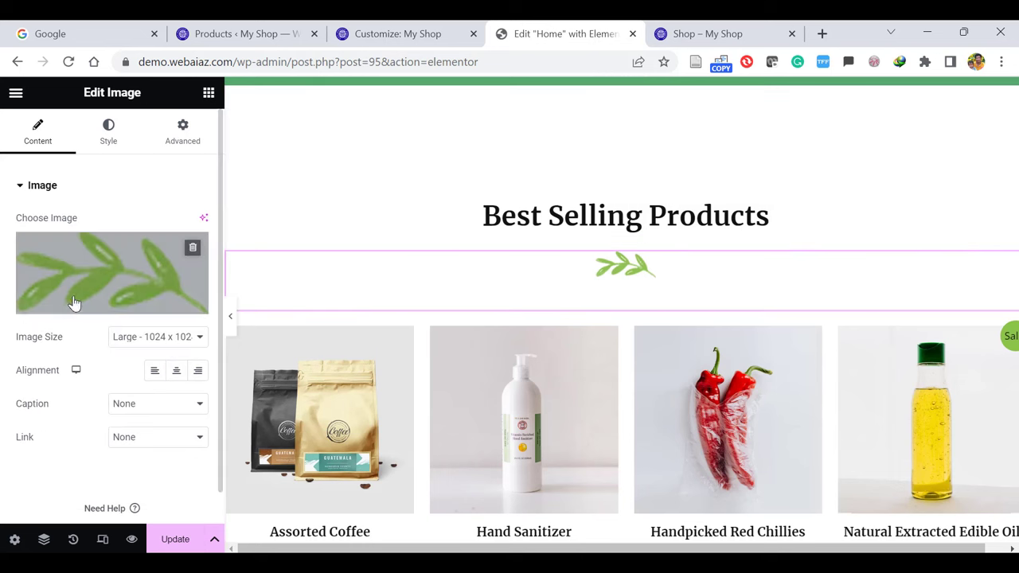
right_click(668, 279)
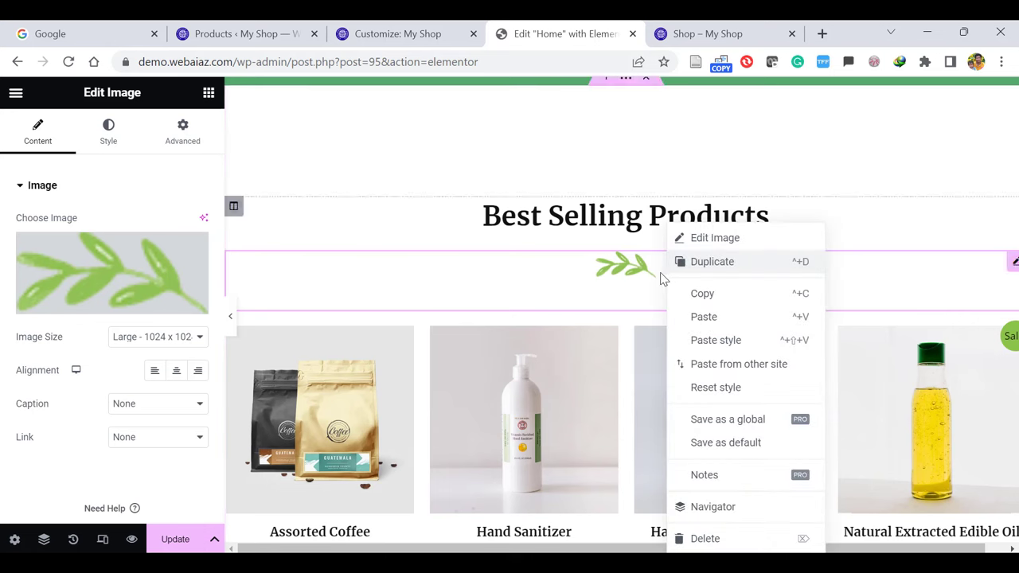
left_click(434, 273)
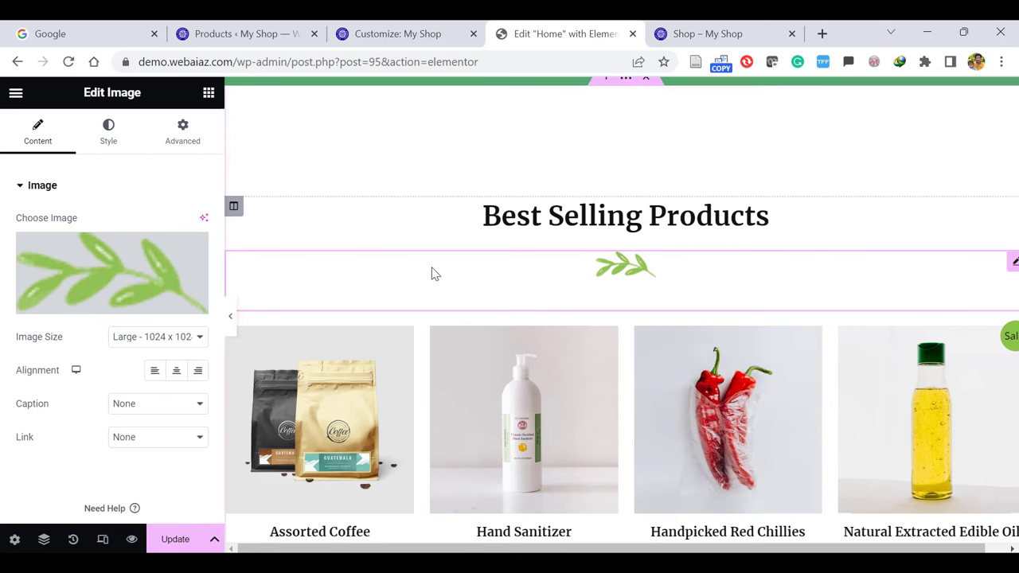
Preview the Best Selling Products grid at full width and return to editing
left_click(228, 315)
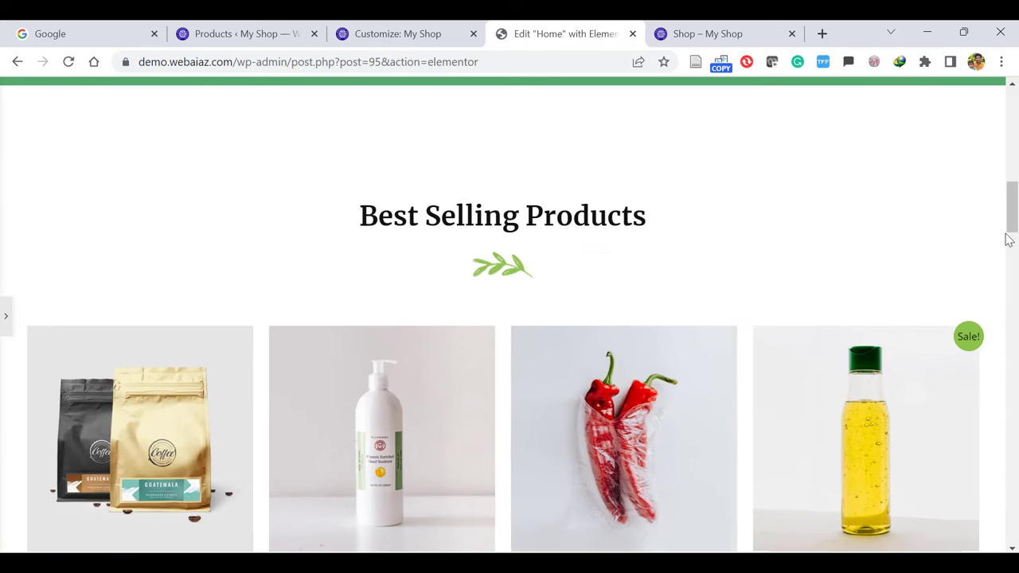
left_click_drag(1013, 222, 1013, 239)
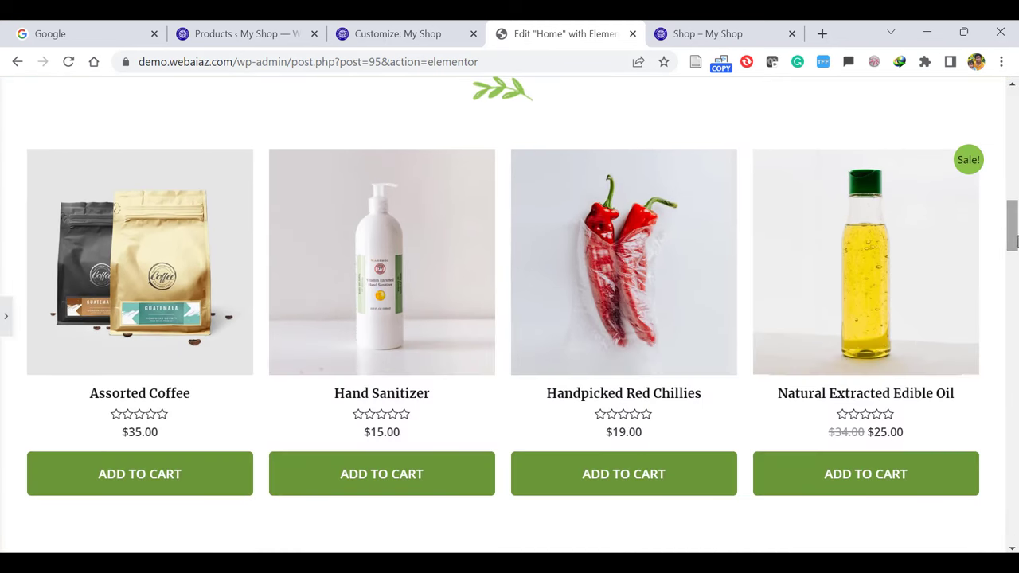
left_click(8, 318)
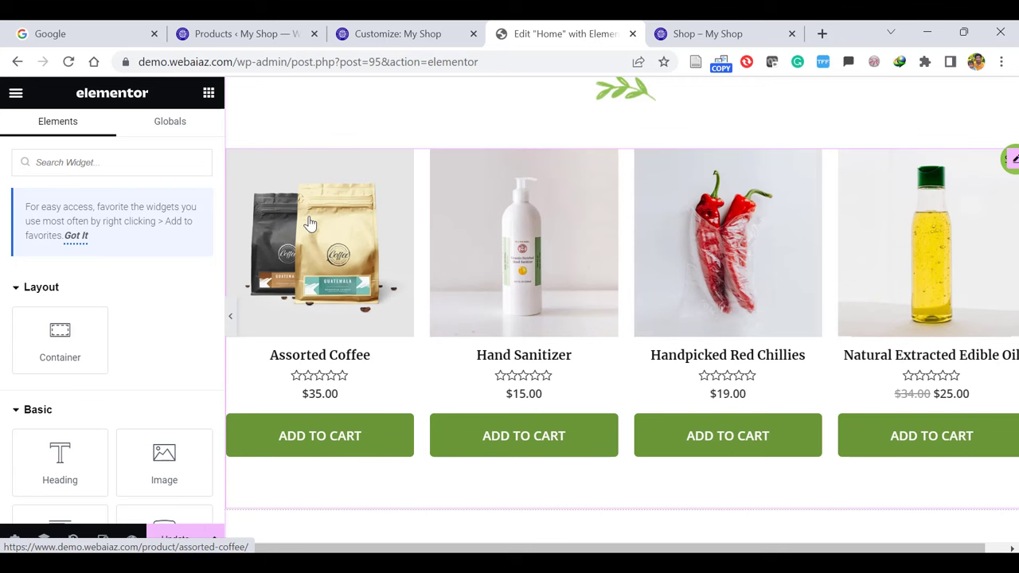
Set both limit and columns to 6 in the Best Selling Products grid's shortcode
left_click(310, 224)
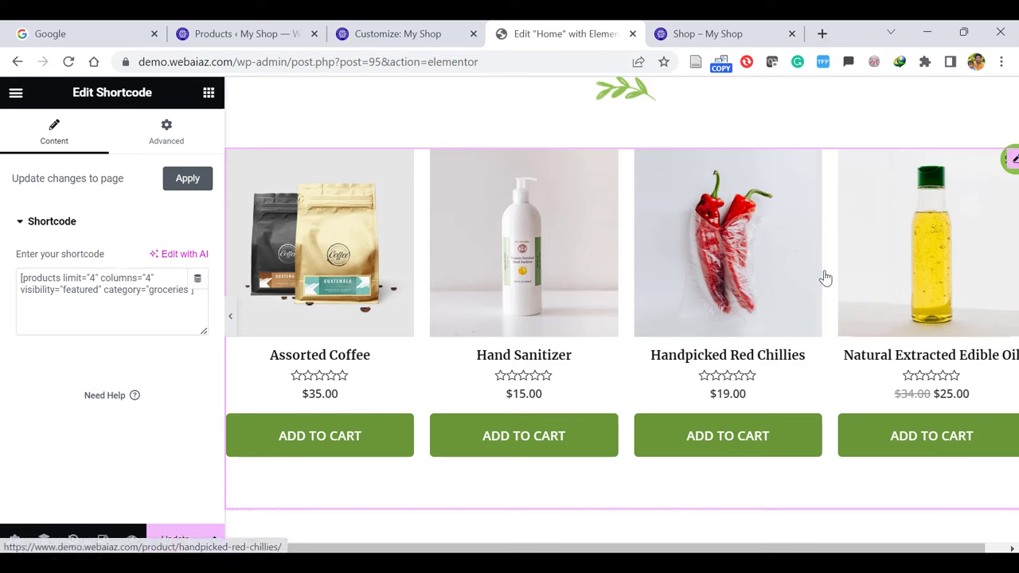
double_click(92, 278)
type("6")
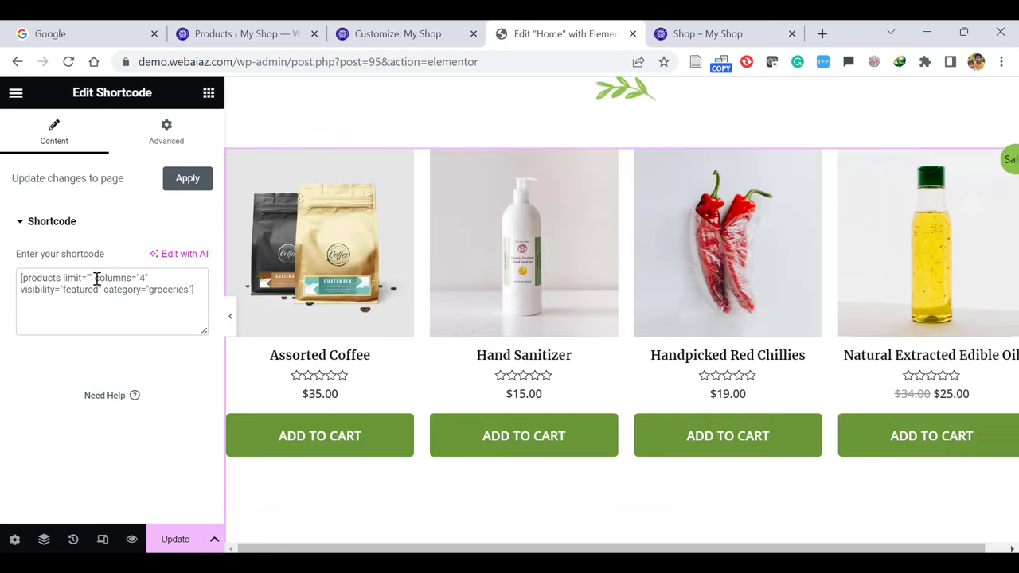
double_click(149, 278)
type("6")
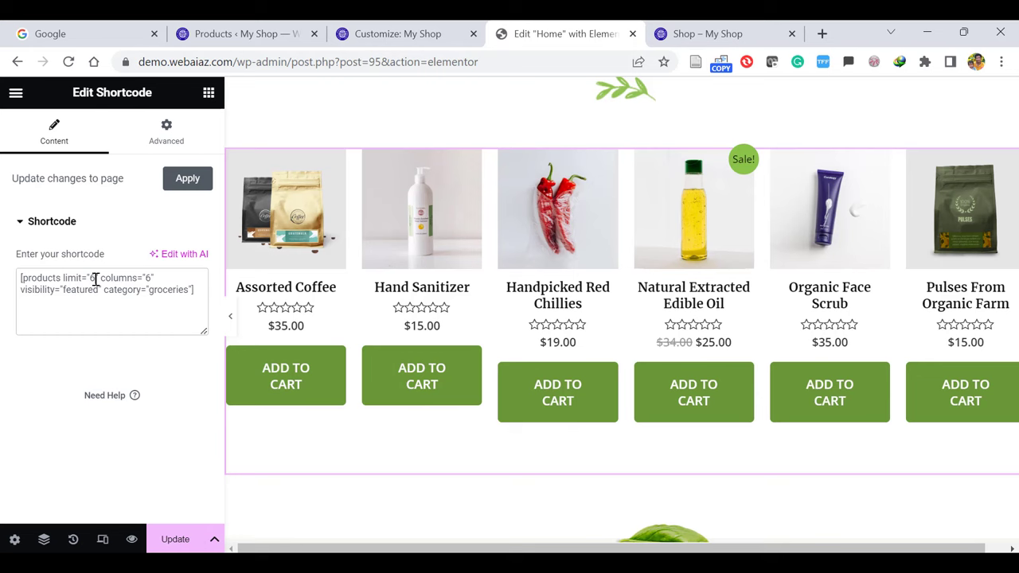
Set both limit and columns in the product grid's shortcode back to 4
type("4")
left_click(151, 278)
key("BackSpace")
type("4")
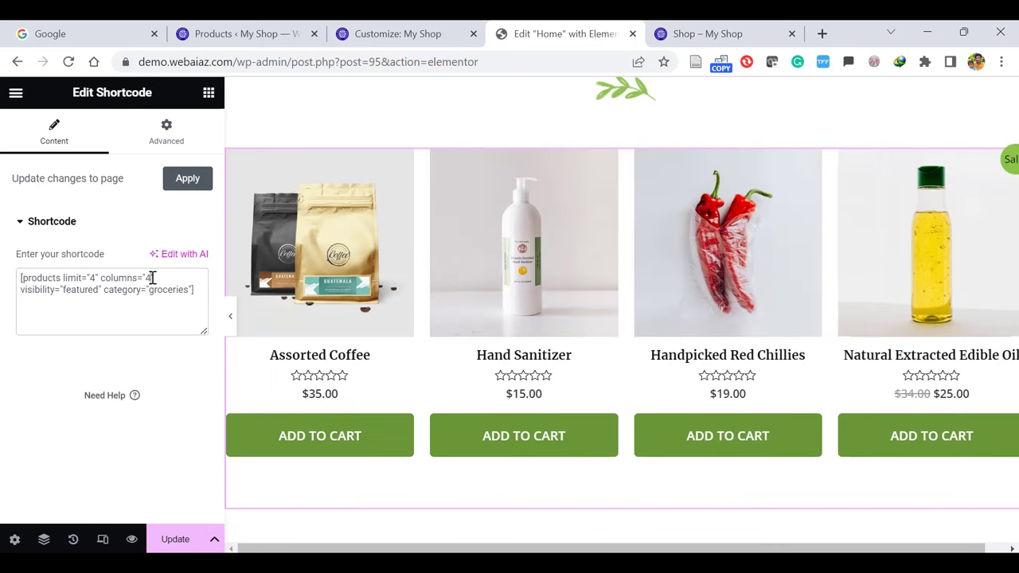
Preview the page below the product grid and examine the image settings of the leaf above the category boxes
left_click(230, 322)
scroll(4, 316, "down", 4)
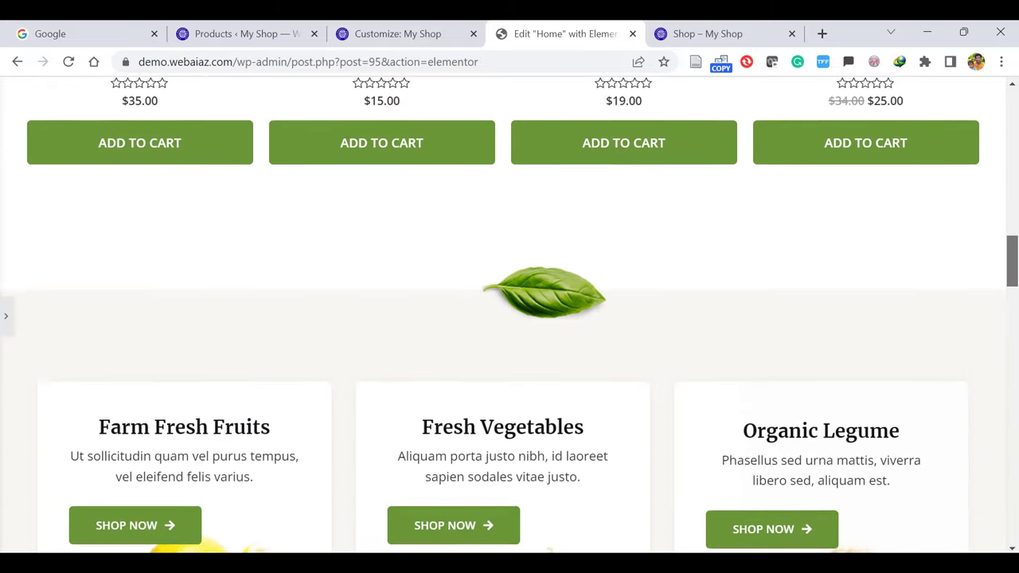
left_click(4, 316)
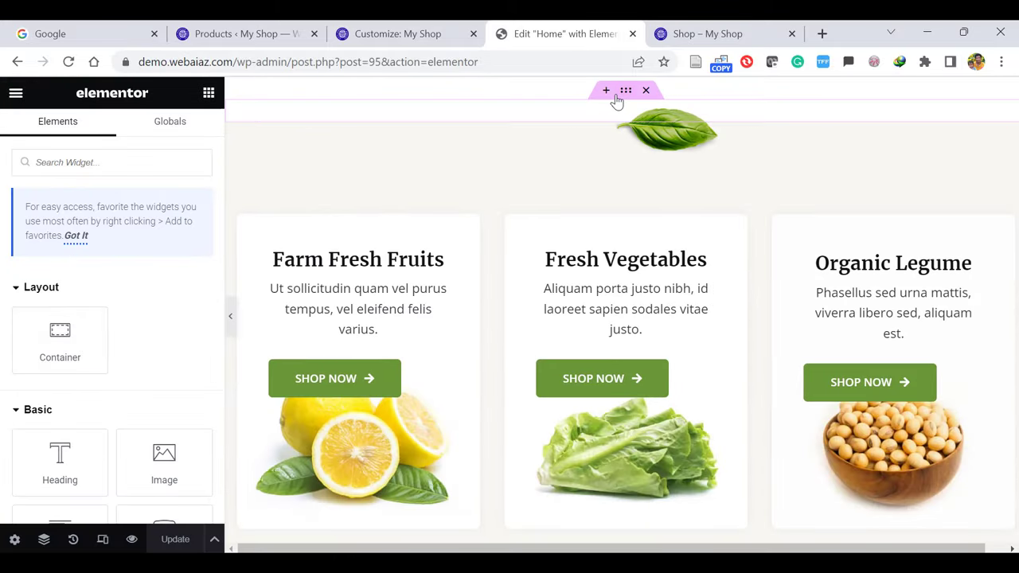
left_click(655, 143)
mouse_move(104, 285)
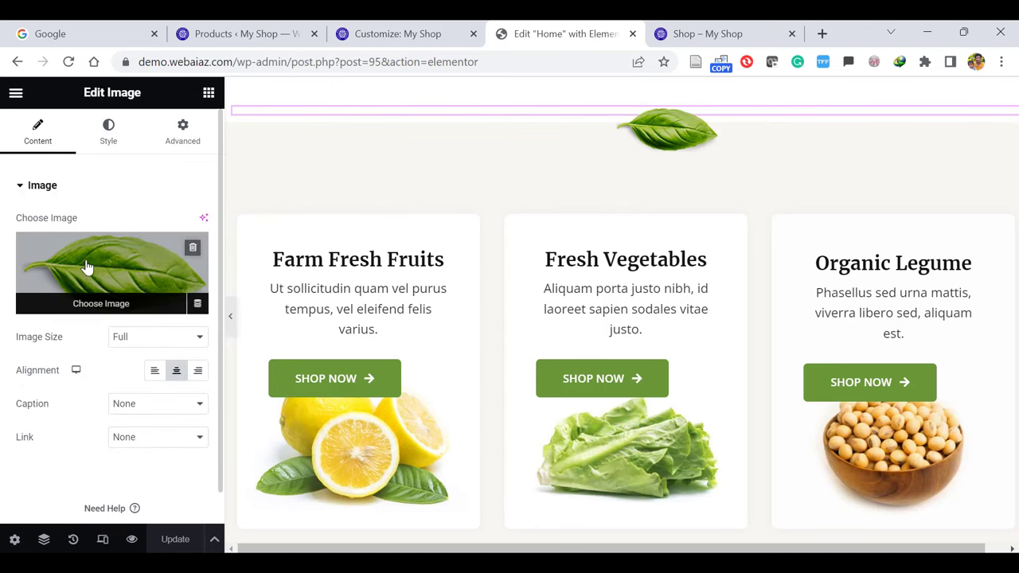
Examine the title and description fields of the Farm Fresh Fruits, Fresh Vegetables and Organic Legume image boxes
left_click(318, 248)
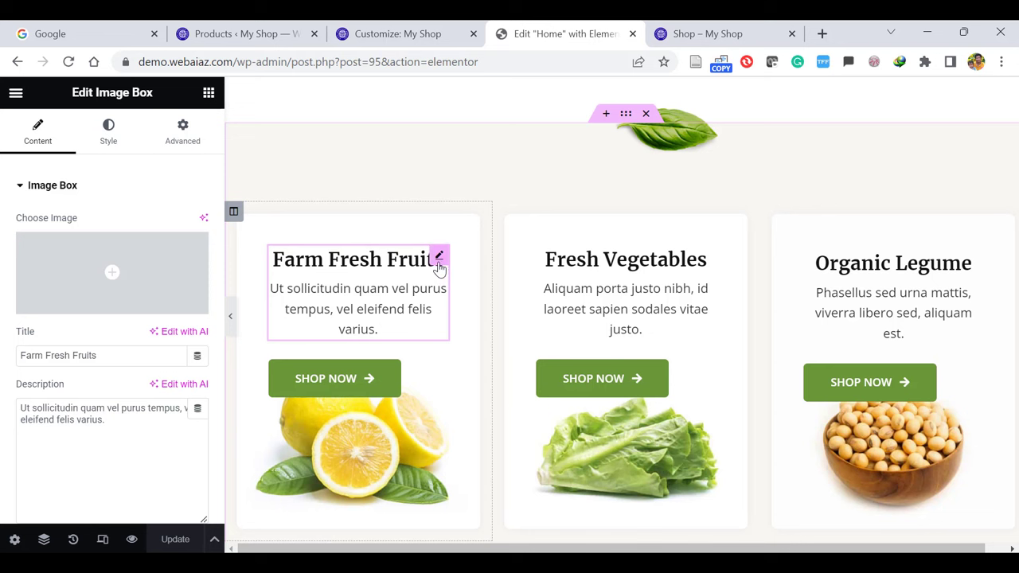
left_click_drag(128, 353, 23, 380)
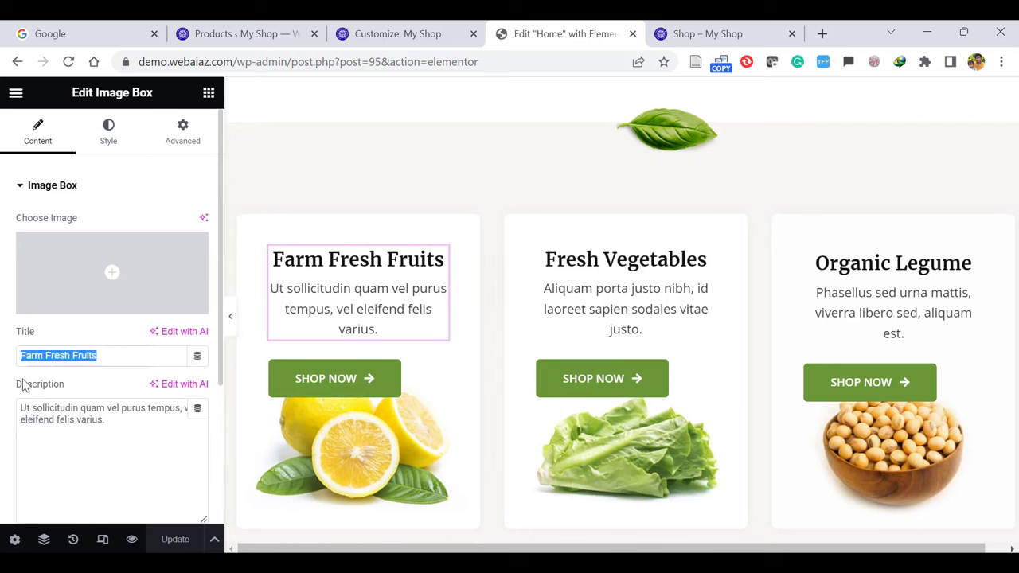
left_click(121, 431)
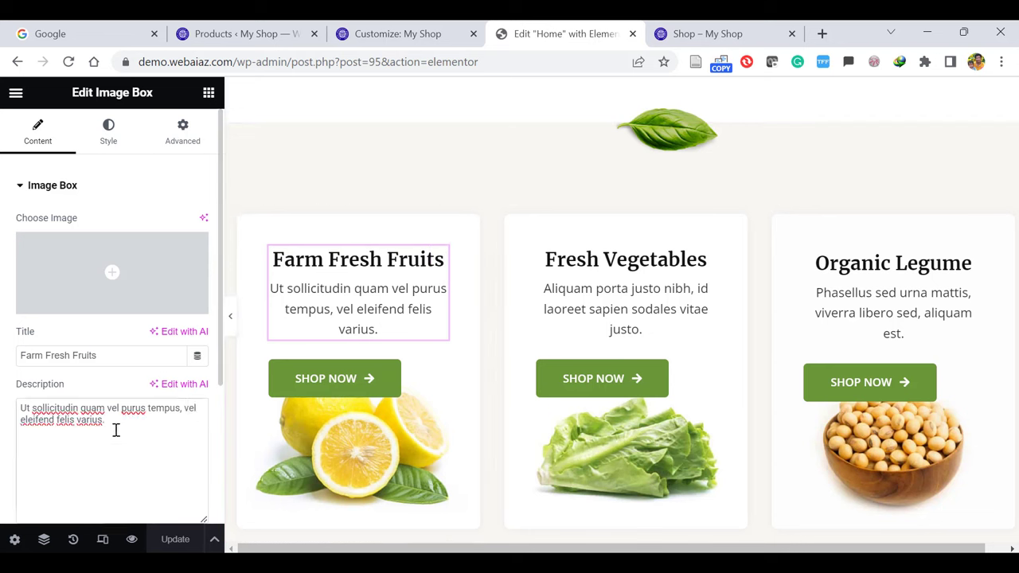
left_click_drag(120, 430, 7, 411)
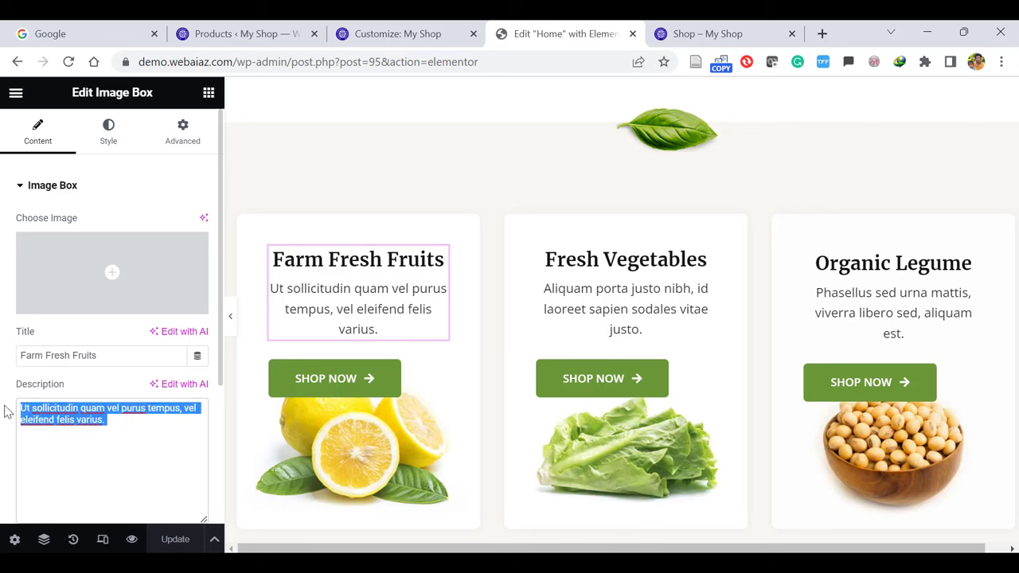
left_click(560, 289)
left_click(901, 281)
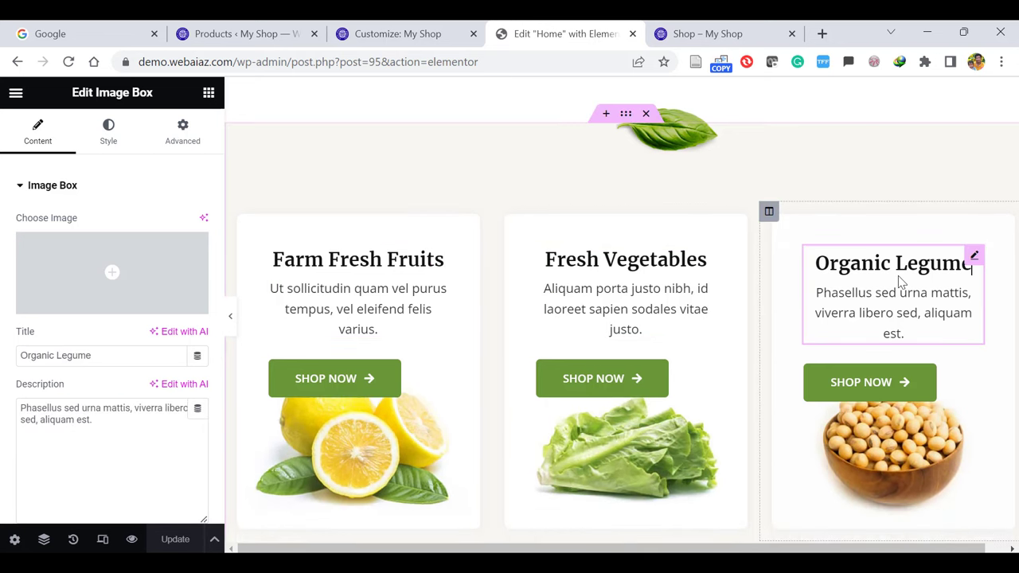
Replace the # link of the Farm Fresh Fruits box's Shop Now button with the copied Shop page address
left_click(379, 374)
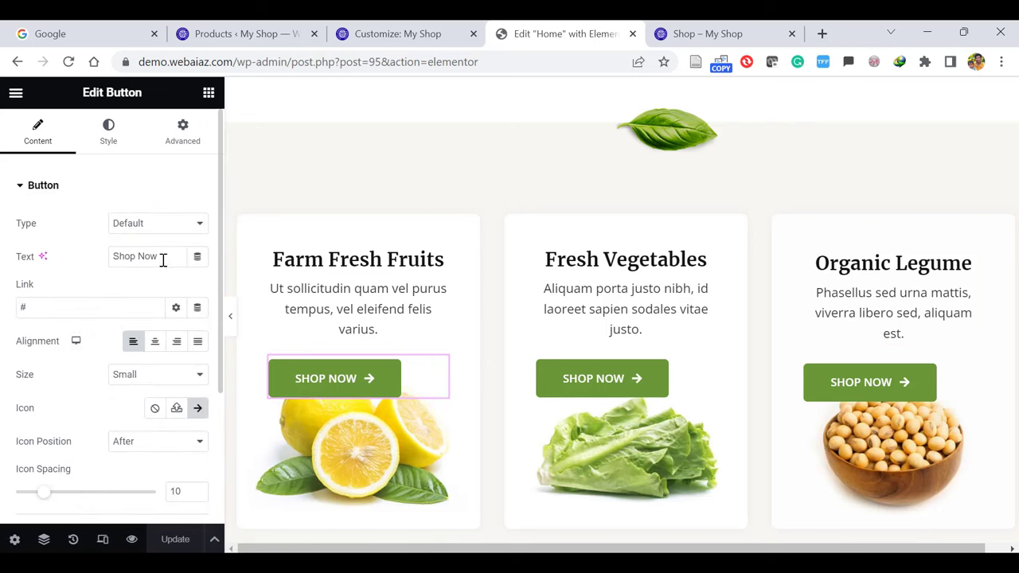
left_click(38, 309)
key("BackSpace")
key("ctrl+v")
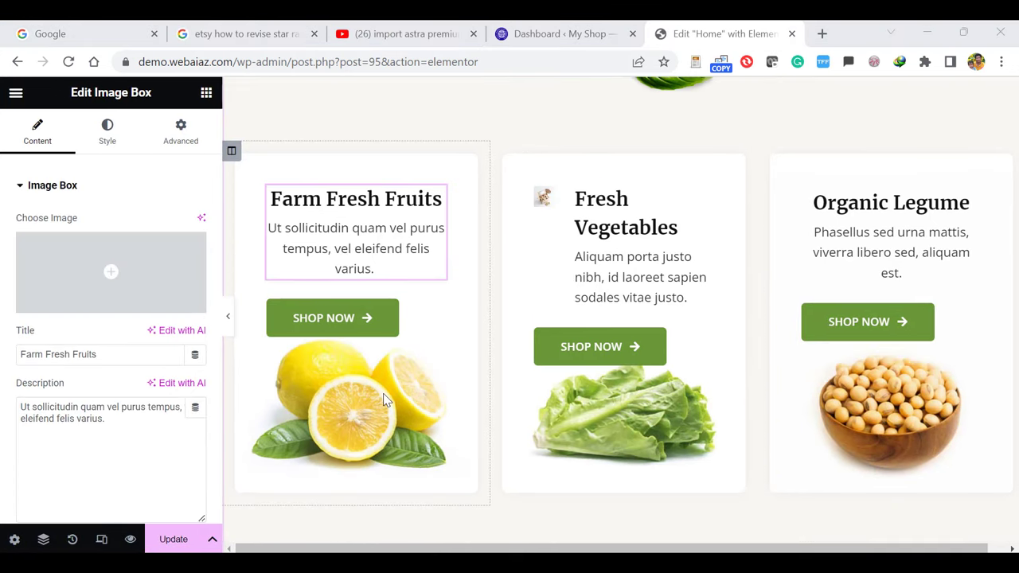
Open the Farm Fresh Fruits column's style settings and examine its Background Overlay image options
left_click(231, 153)
left_click(100, 135)
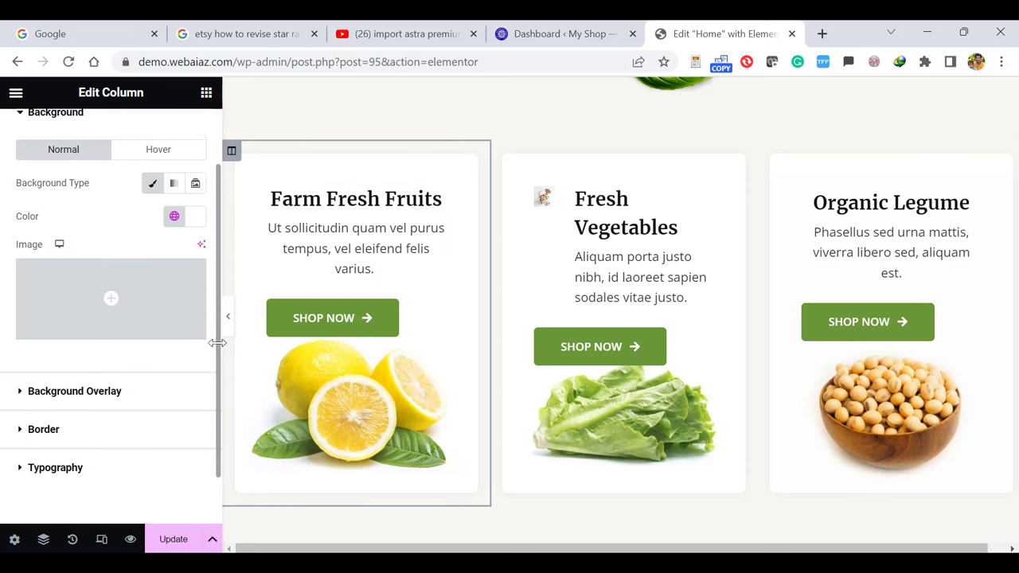
scroll(53, 358, "down", 1)
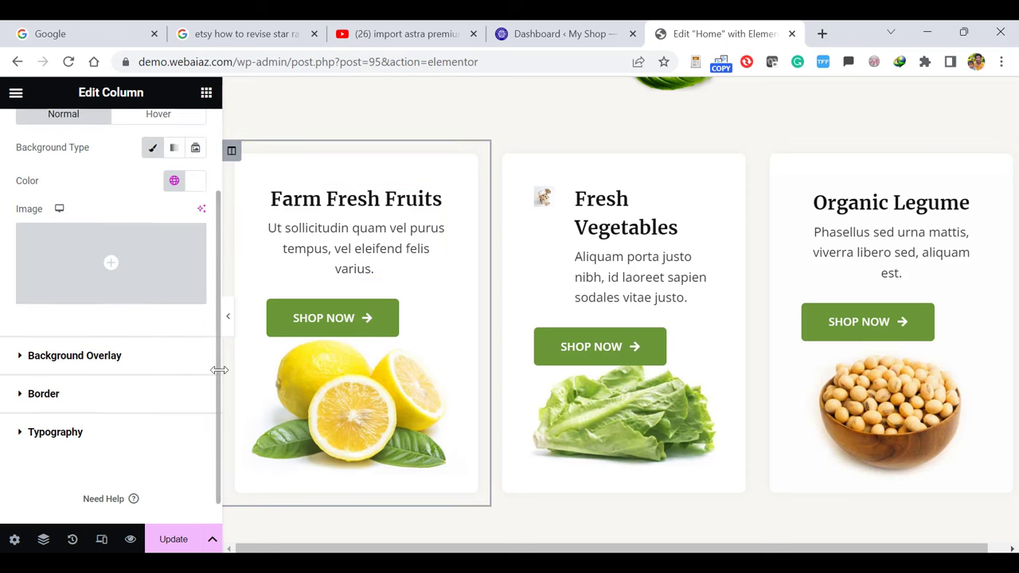
left_click(53, 357)
scroll(215, 348, "down", 2)
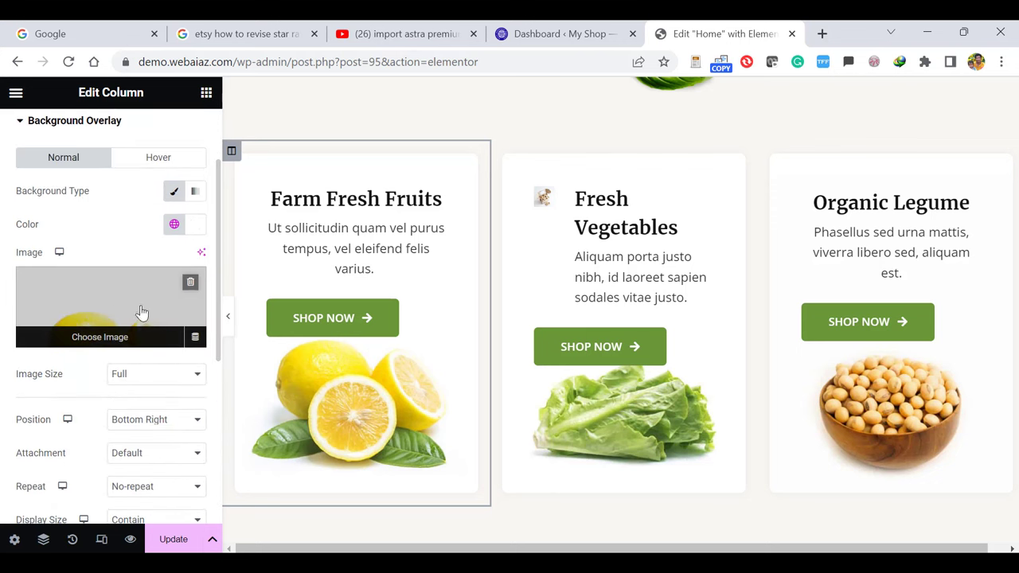
Open the Fresh Vegetables column's style settings and examine its Background Overlay image options
left_click(558, 207)
left_click(500, 151)
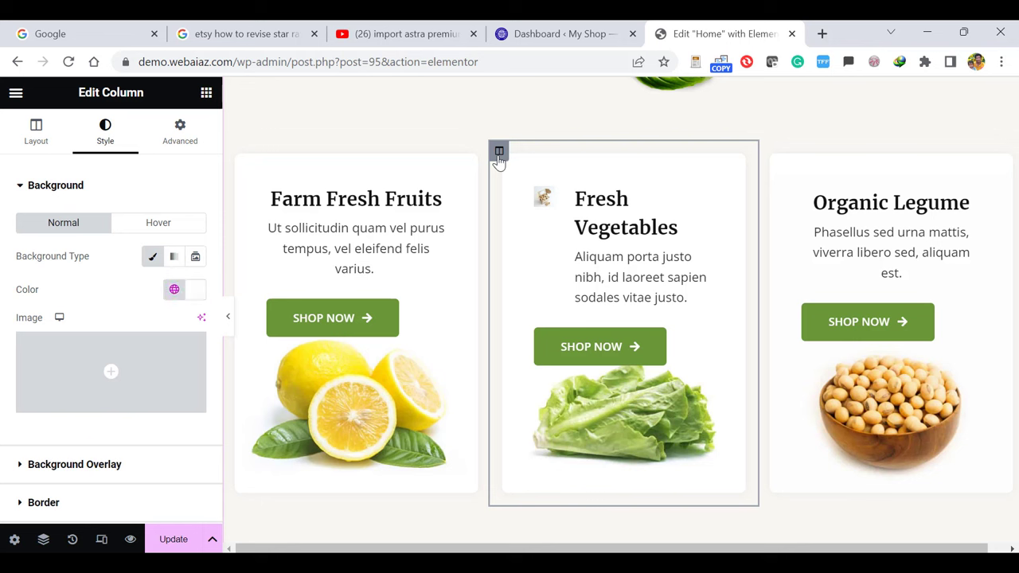
scroll(203, 239, "down", 3)
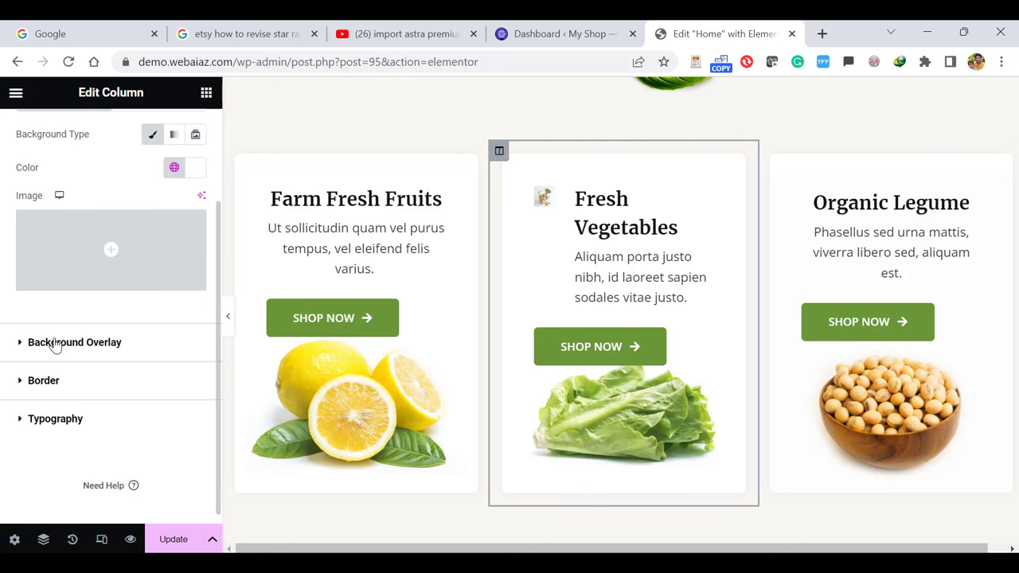
left_click(56, 344)
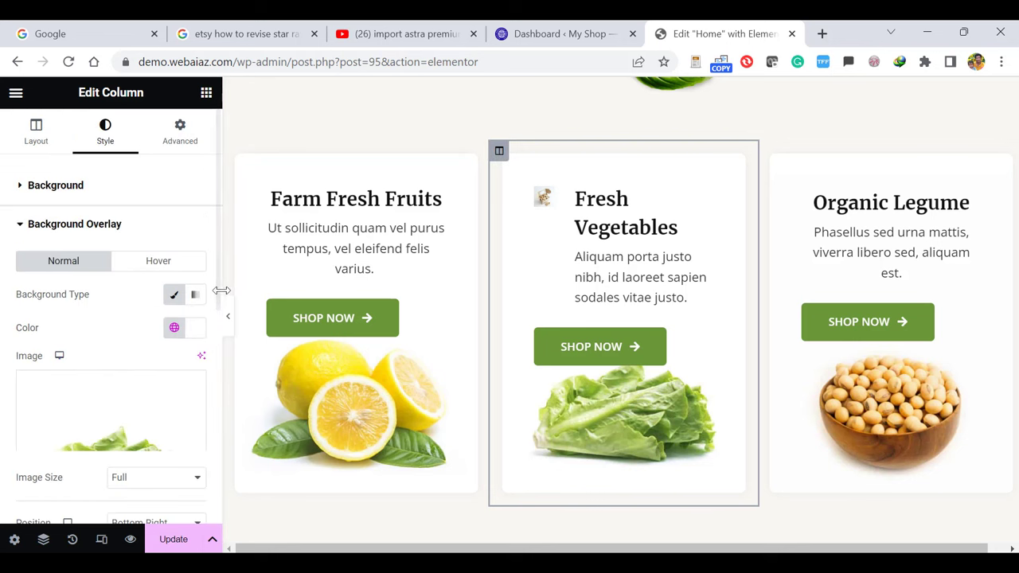
scroll(116, 273, "down", 2)
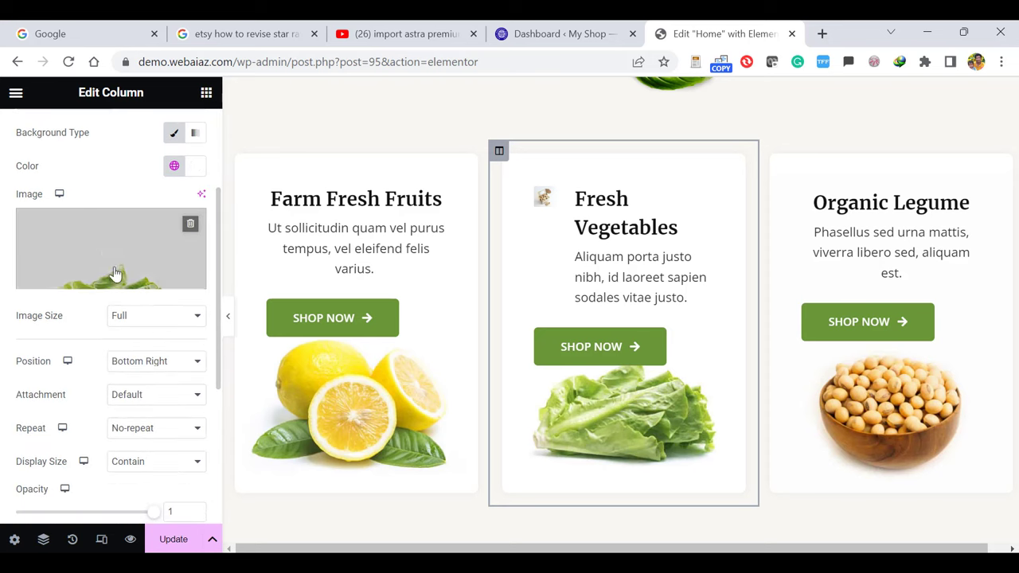
mouse_move(104, 257)
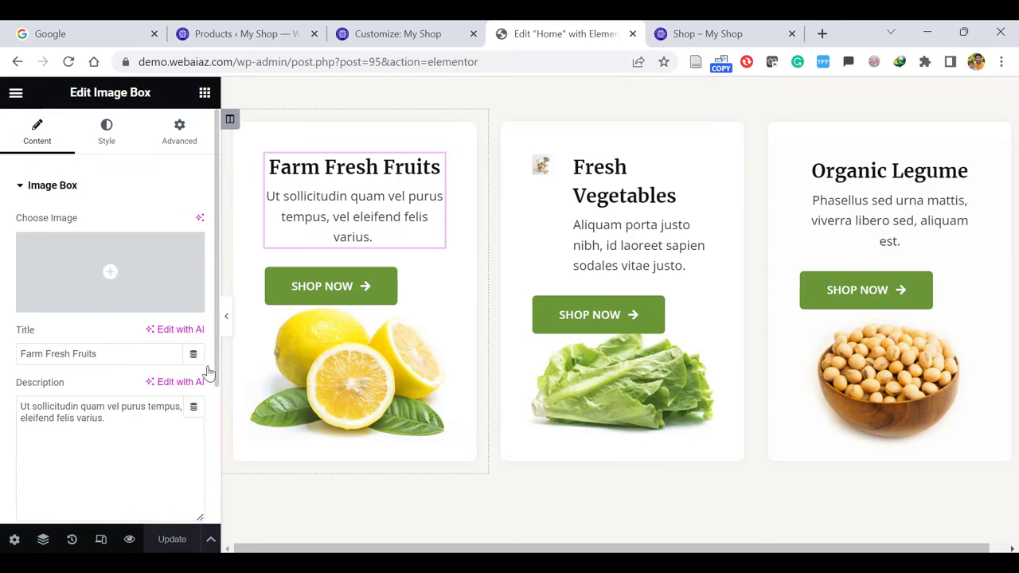
Examine the title field of the "Get 25% Off On Your First Purchase!" banner and the settings of its Shop Now button
left_click(228, 317)
left_click_drag(1012, 291, 985, 312)
key("ctrl+p")
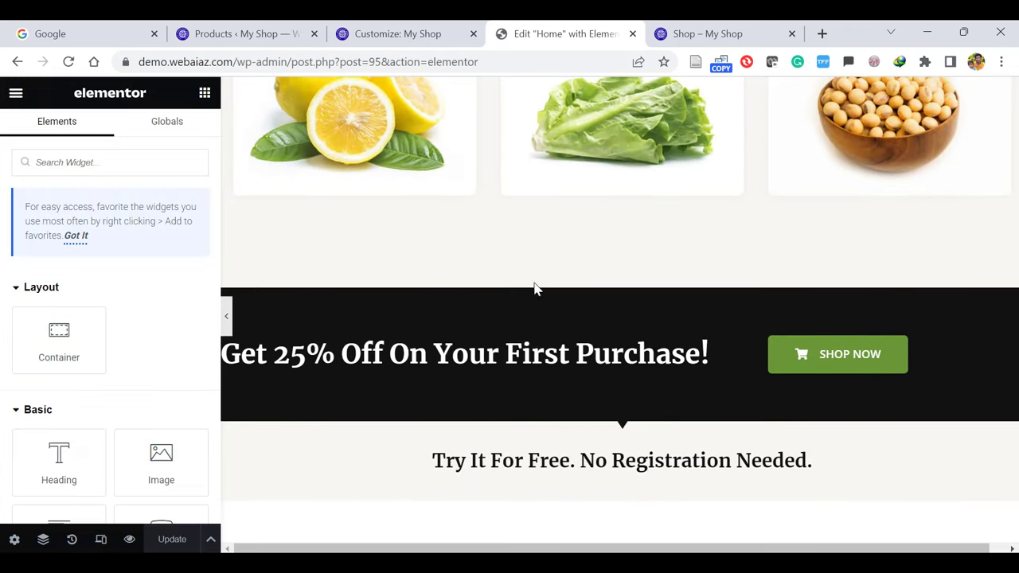
left_click(589, 354)
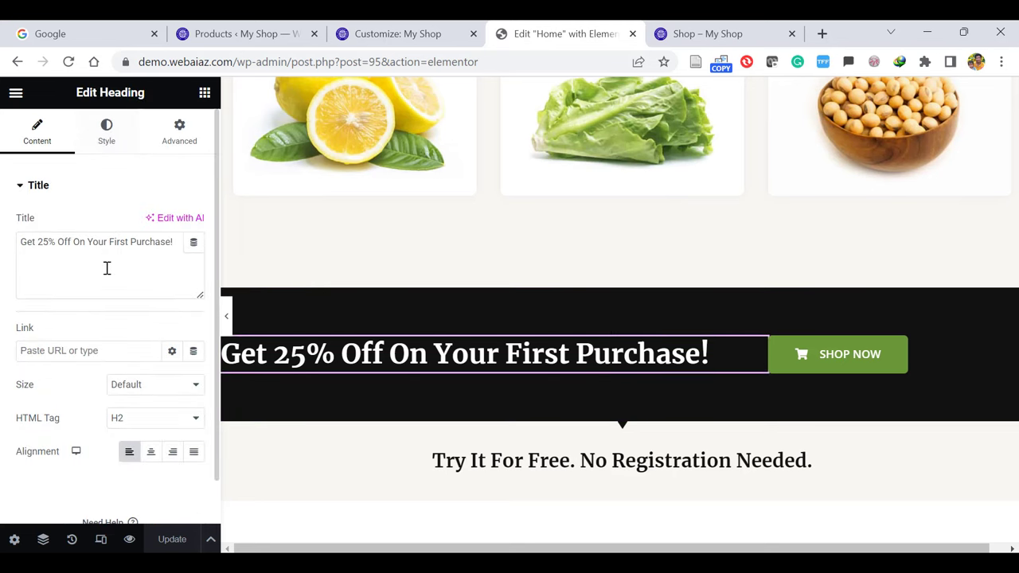
left_click_drag(177, 244, 5, 250)
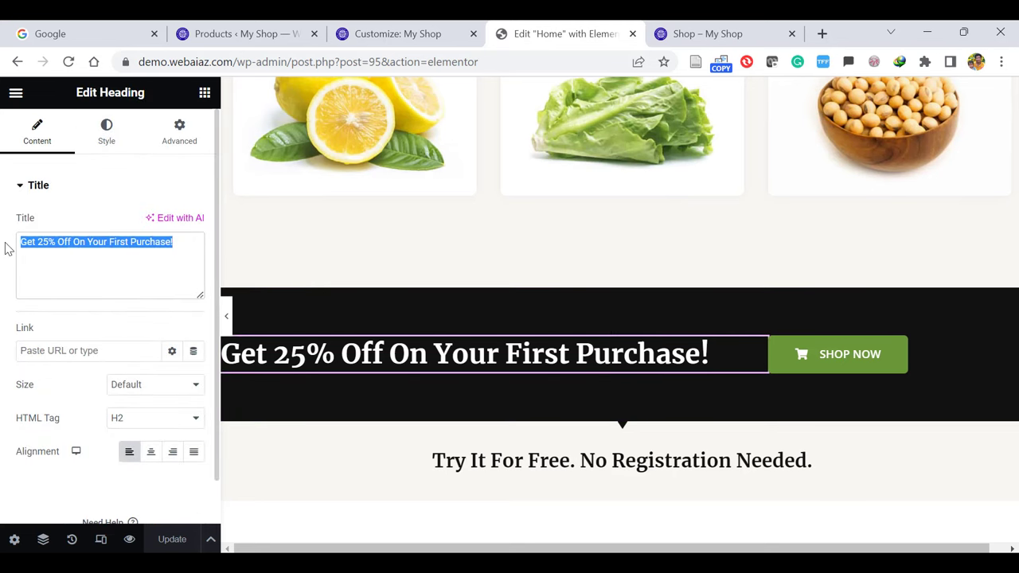
left_click(794, 352)
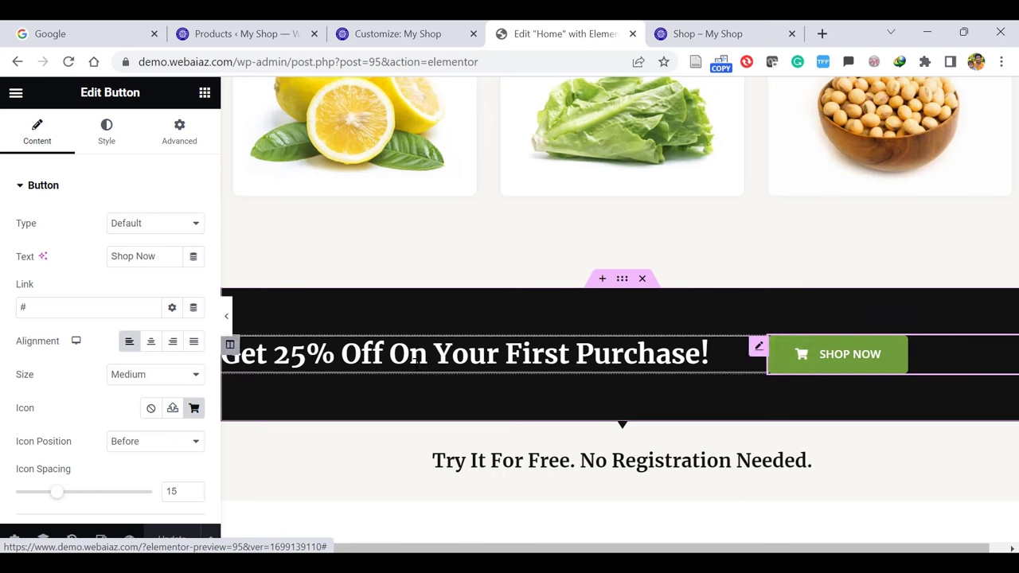
Delete the "Get 25% Off On Your First Purchase!" banner and the "Try It For Free. No Registration Needed." section below it
key("Delete")
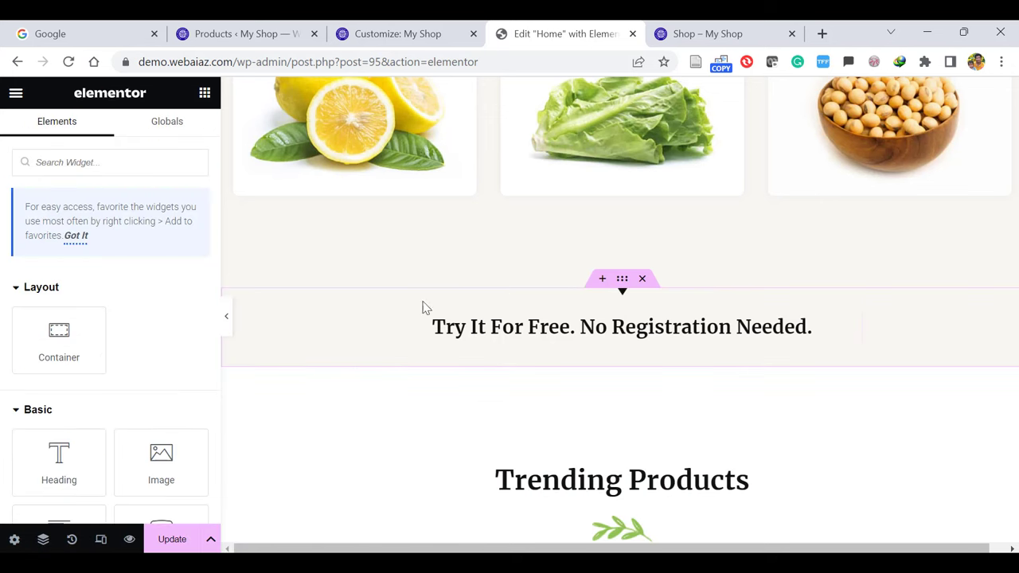
right_click(524, 303)
left_click(562, 539)
Examine the title field of the Trending Products heading and the image settings of the leaf beneath it
key("ctrl+p")
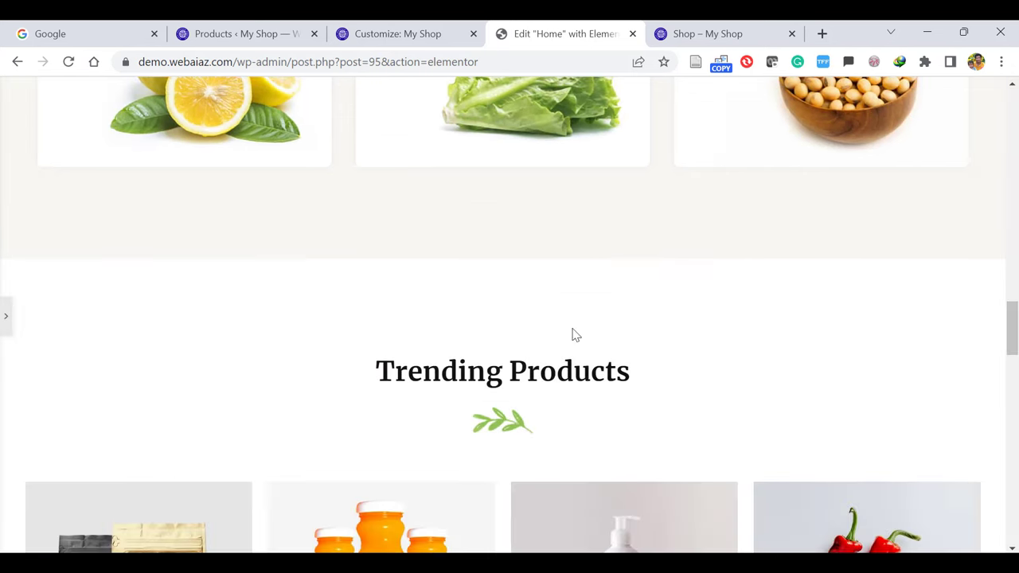
left_click_drag(1017, 318, 1017, 344)
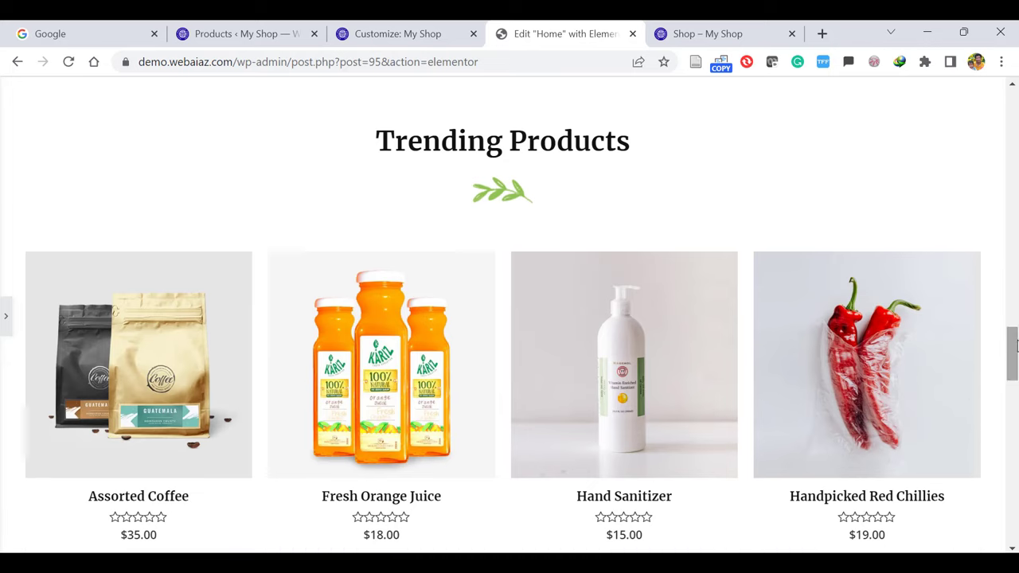
left_click(6, 316)
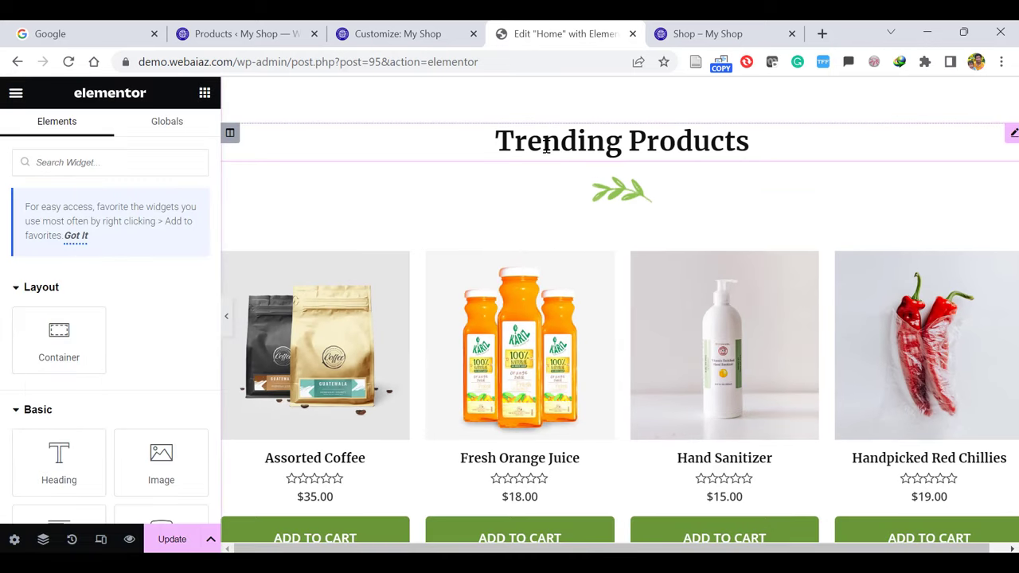
left_click(546, 146)
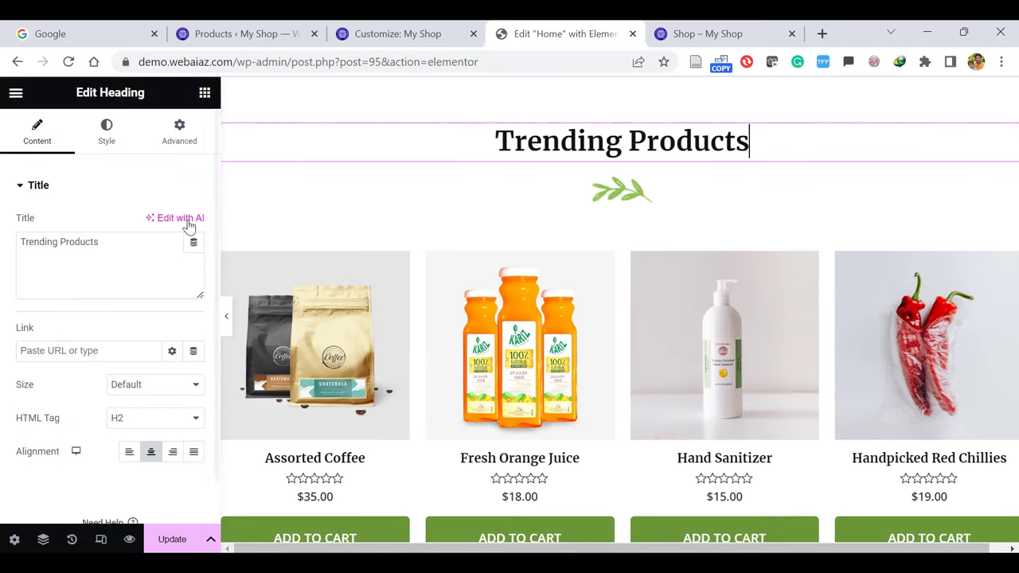
left_click(621, 211)
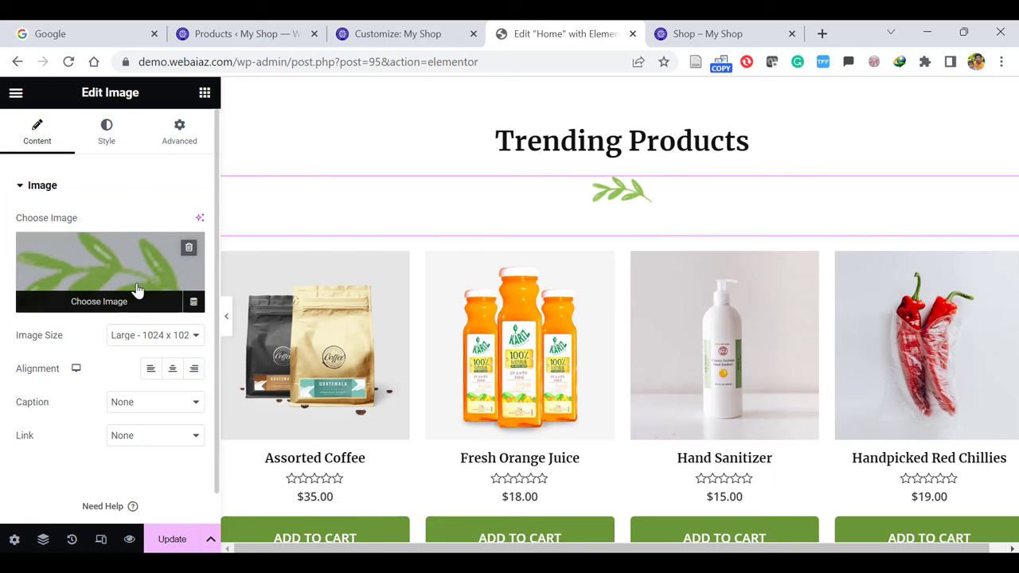
Examine the limit, columns, visibility and category parameters in the Trending Products grid's shortcode
left_click(370, 341)
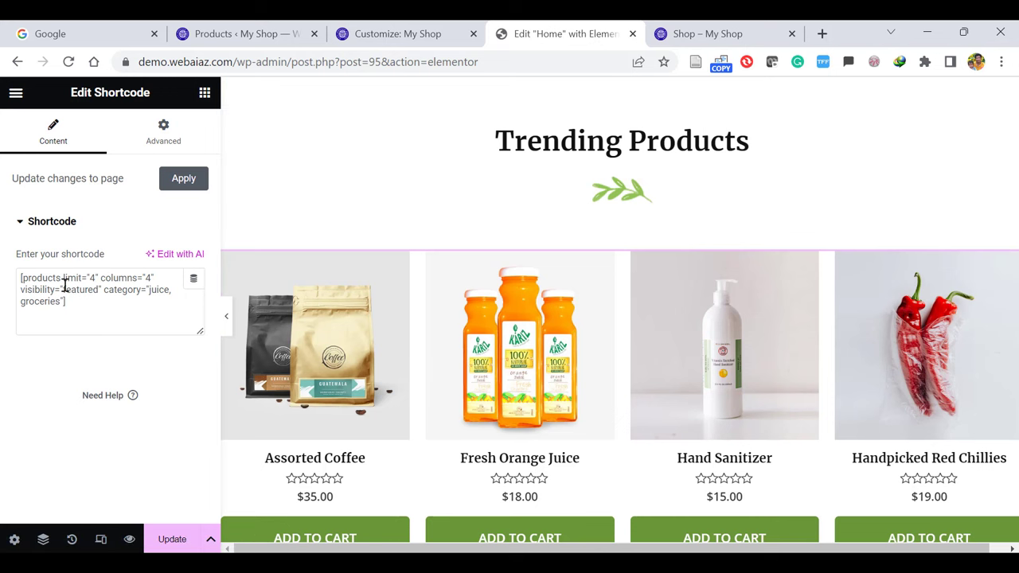
left_click(94, 277)
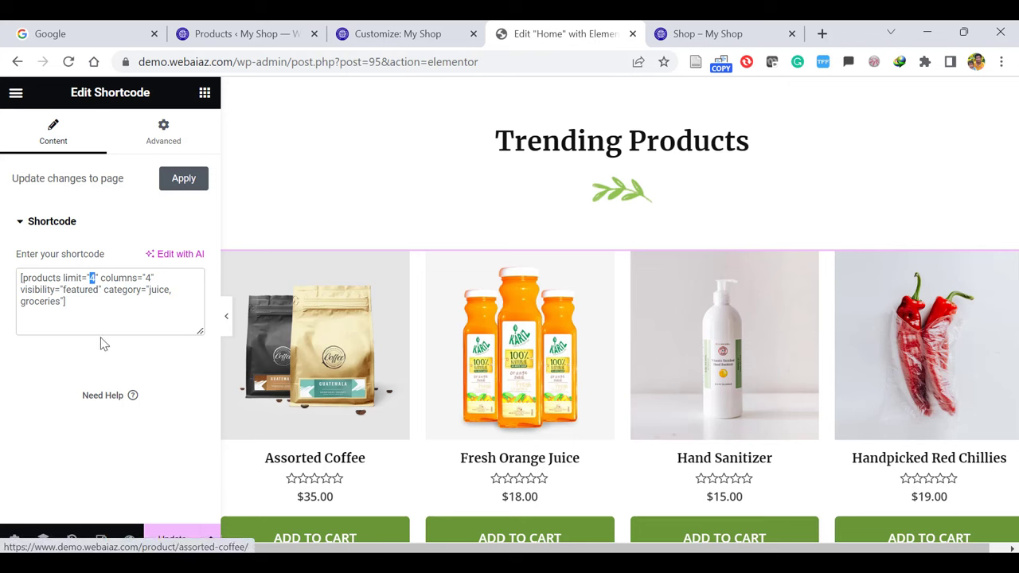
left_click(61, 298)
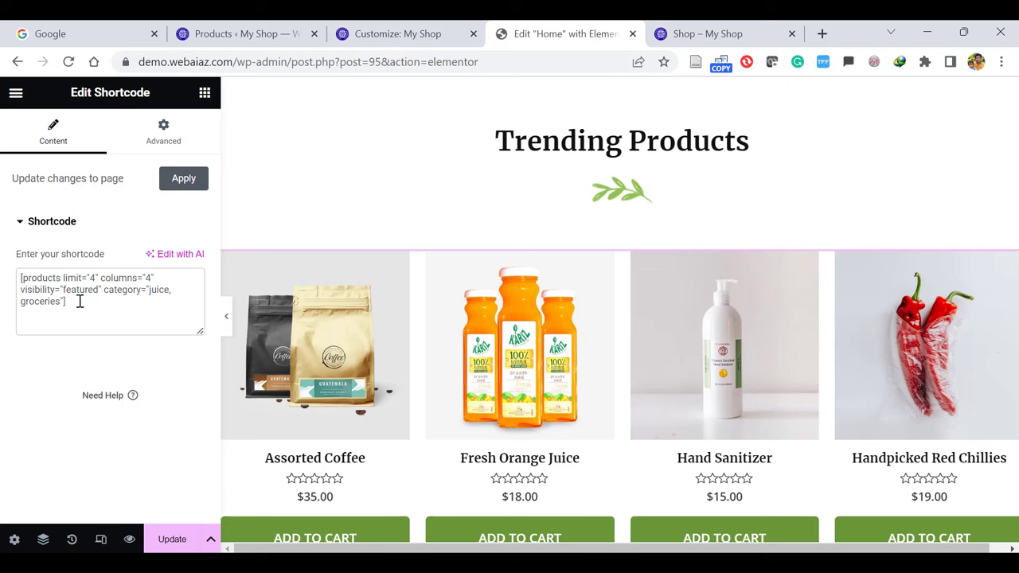
left_click_drag(98, 290, 63, 292)
left_click(106, 314)
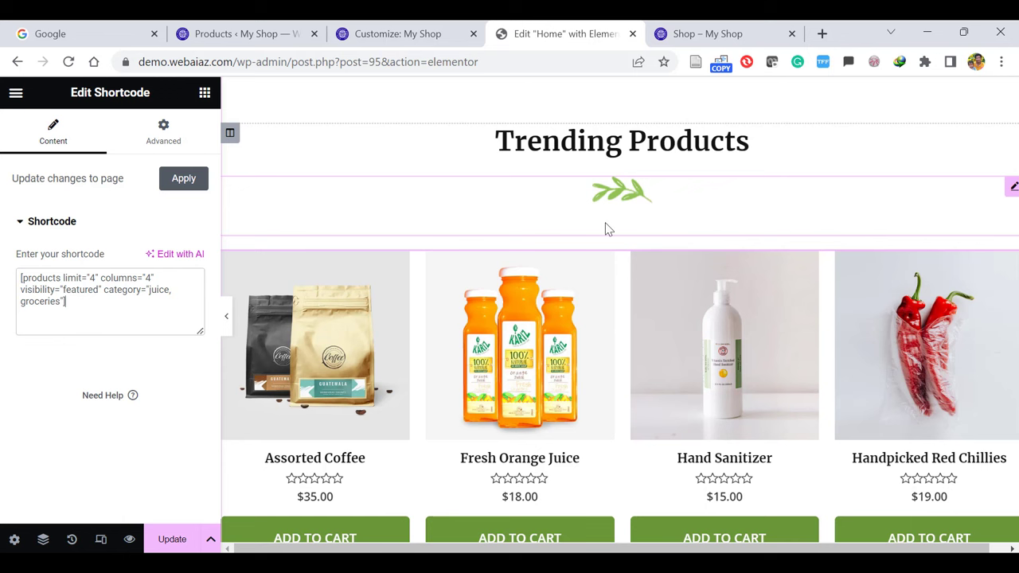
Preview the page from the Trending Products grid down to the Customers Reviews section
scroll(304, 319, "down", 2)
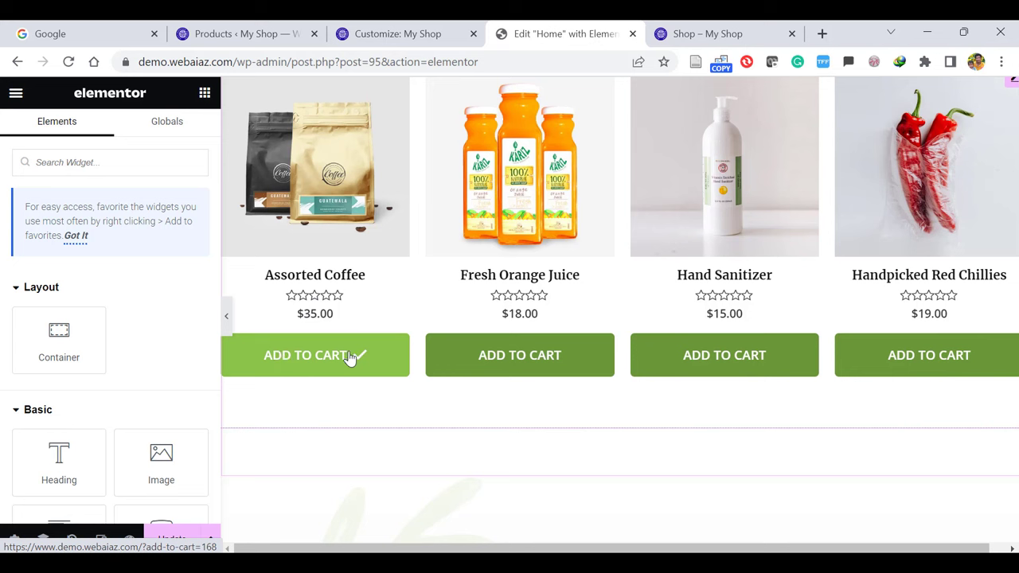
left_click(227, 322)
scroll(228, 322, "down", 5)
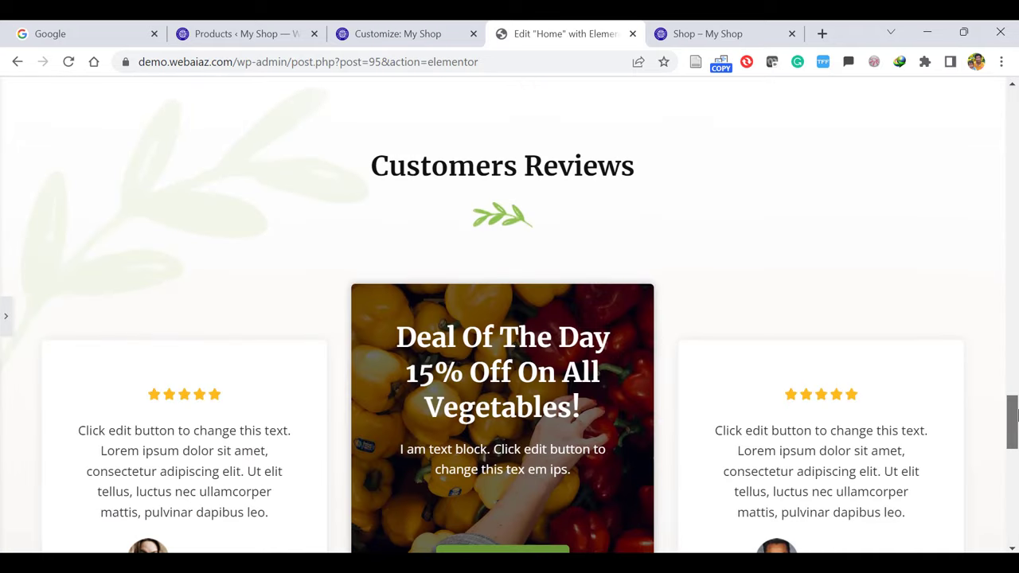
key("ctrl+p")
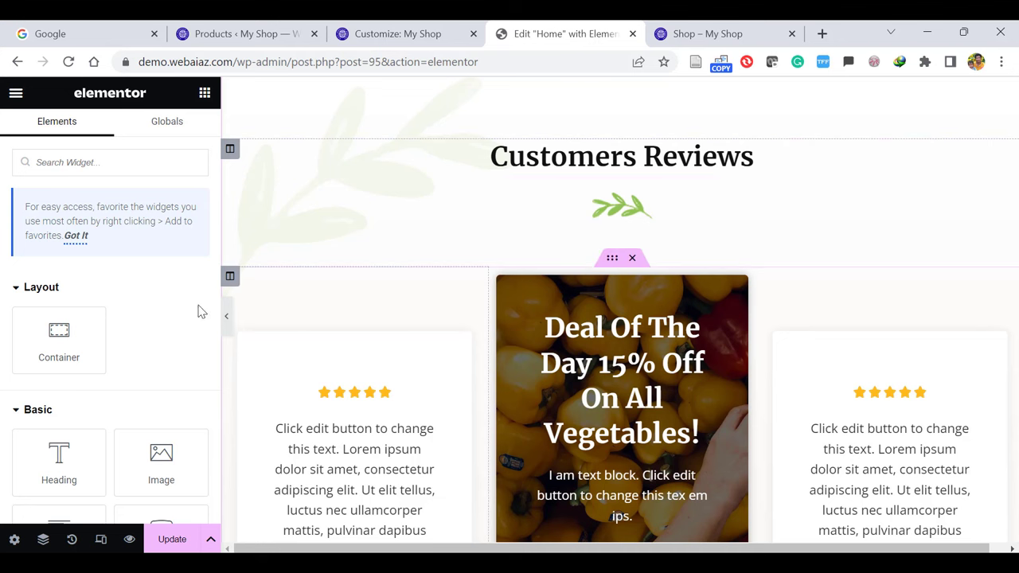
left_click(227, 323)
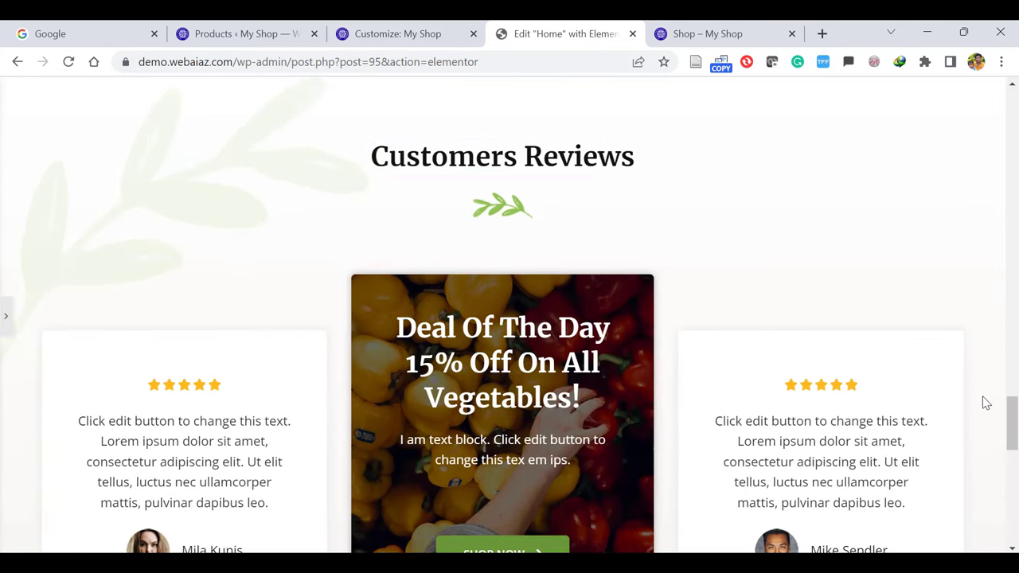
left_click_drag(1011, 417, 1012, 398)
key("ctrl+p")
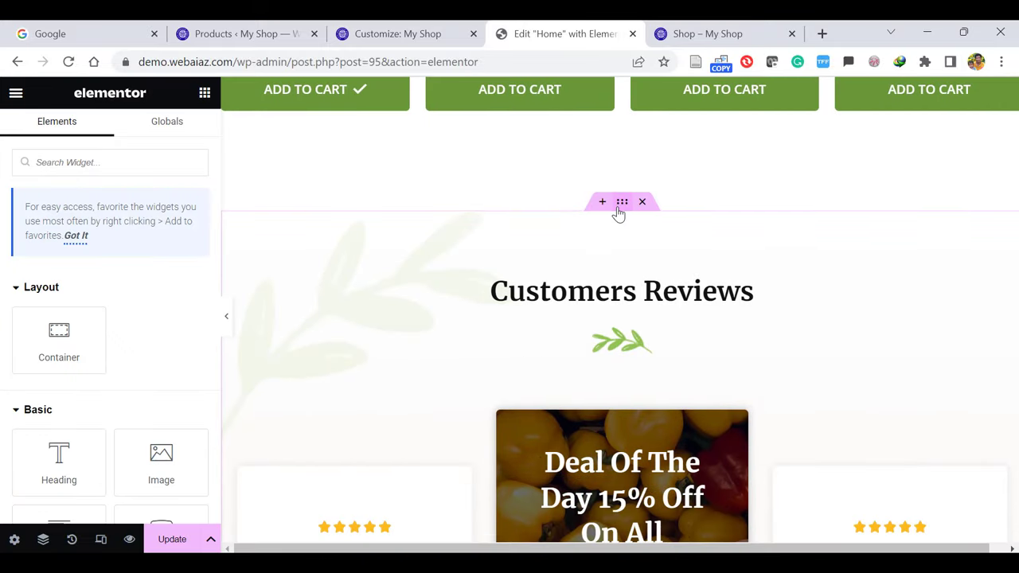
Open the Customers Reviews section's style settings and examine its Background Overlay image options
left_click(619, 213)
left_click(112, 147)
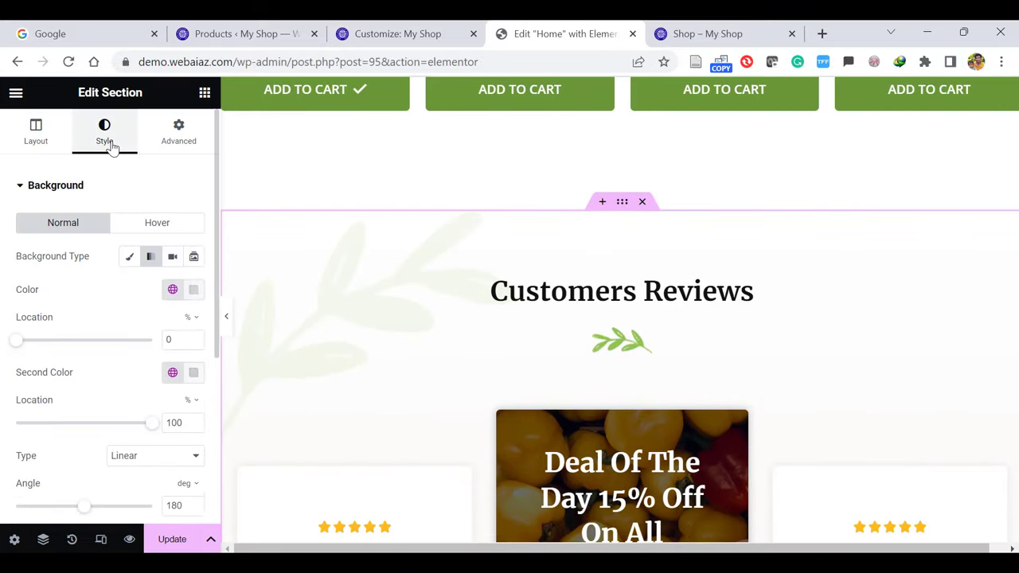
left_click(147, 182)
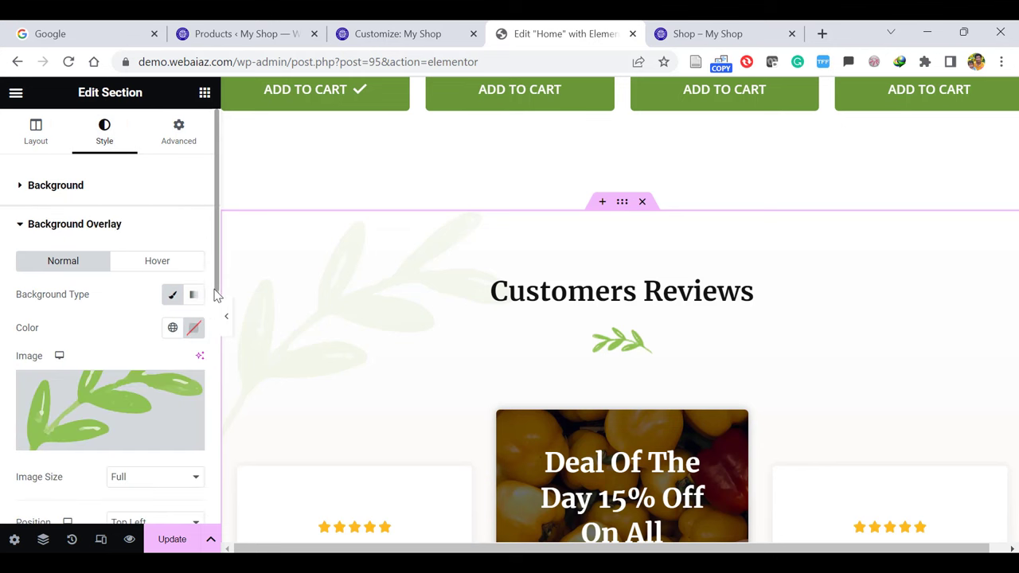
scroll(216, 294, "down", 1)
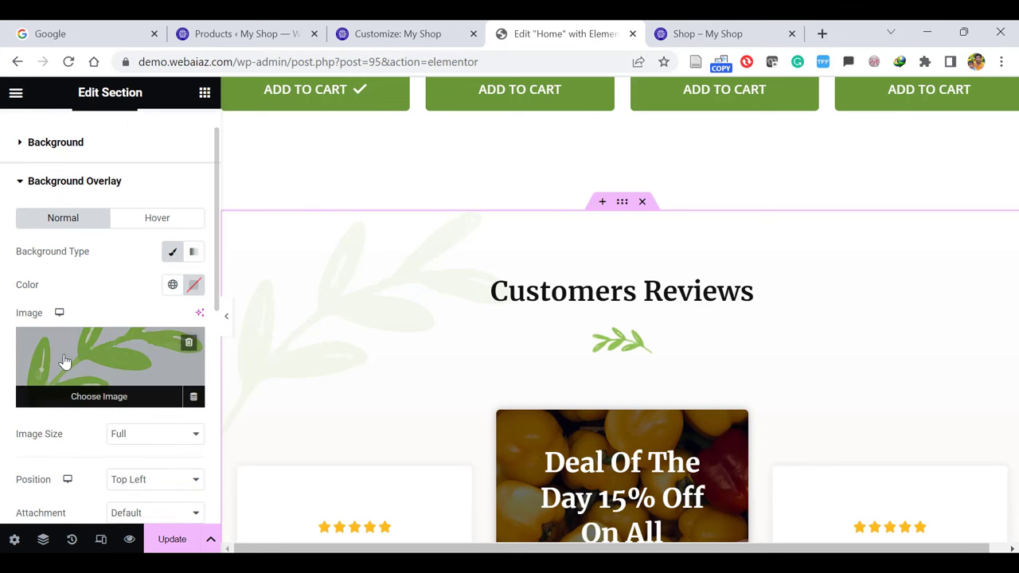
left_click_drag(213, 293, 212, 250)
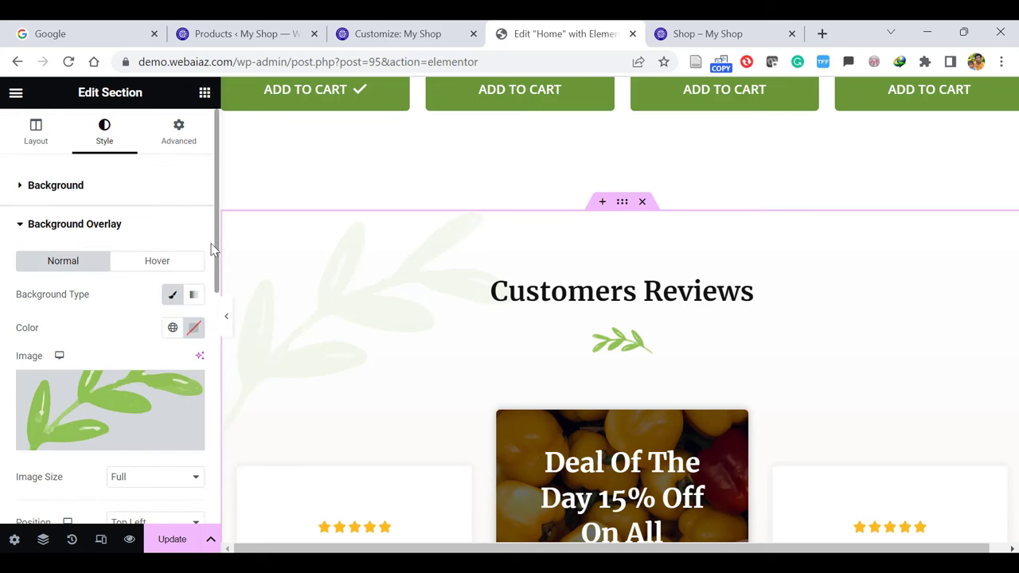
Examine the leaf image under Customers Reviews and the layout settings of the inner section below and its three columns
left_click(360, 363)
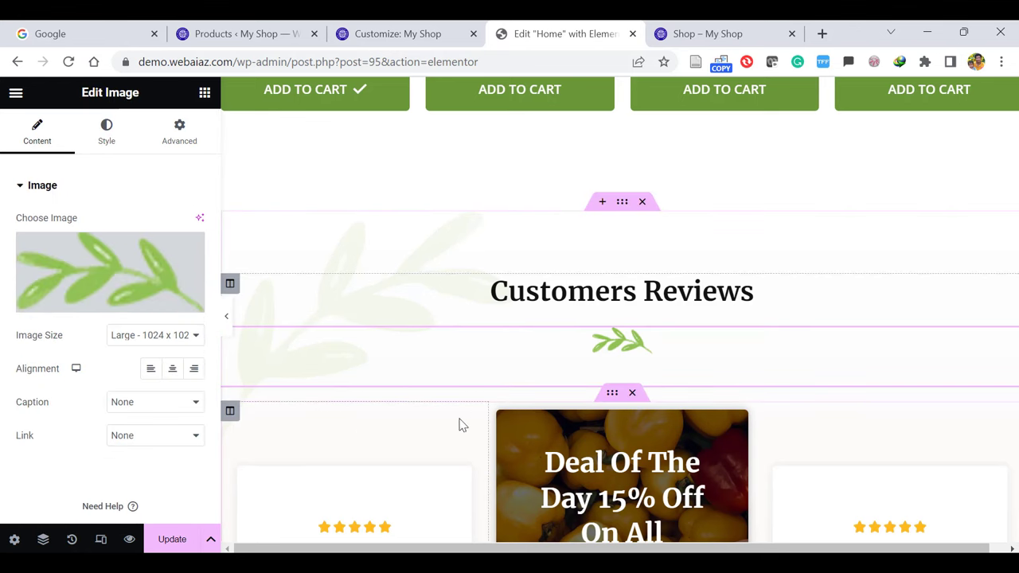
left_click(613, 393)
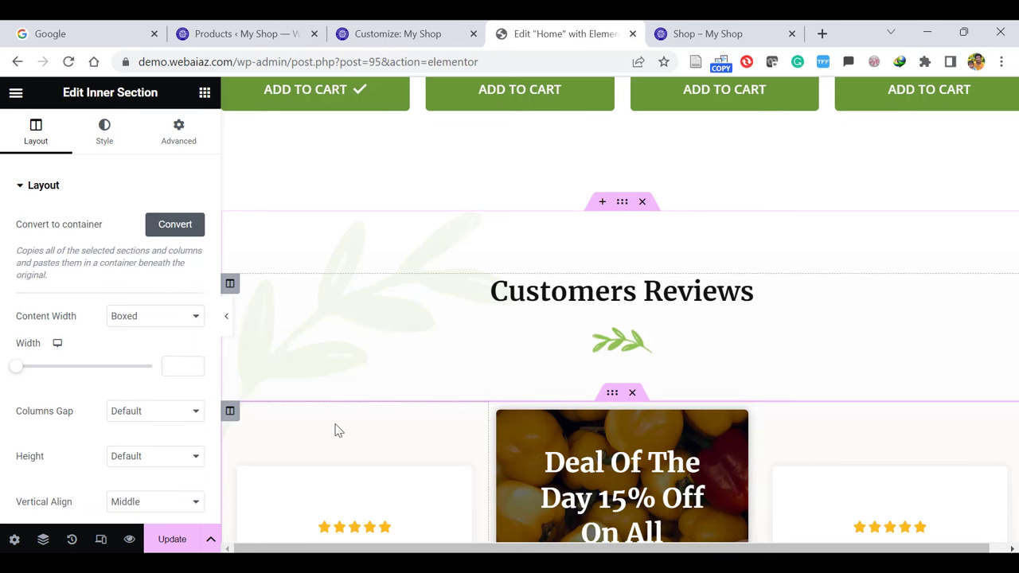
left_click(230, 412)
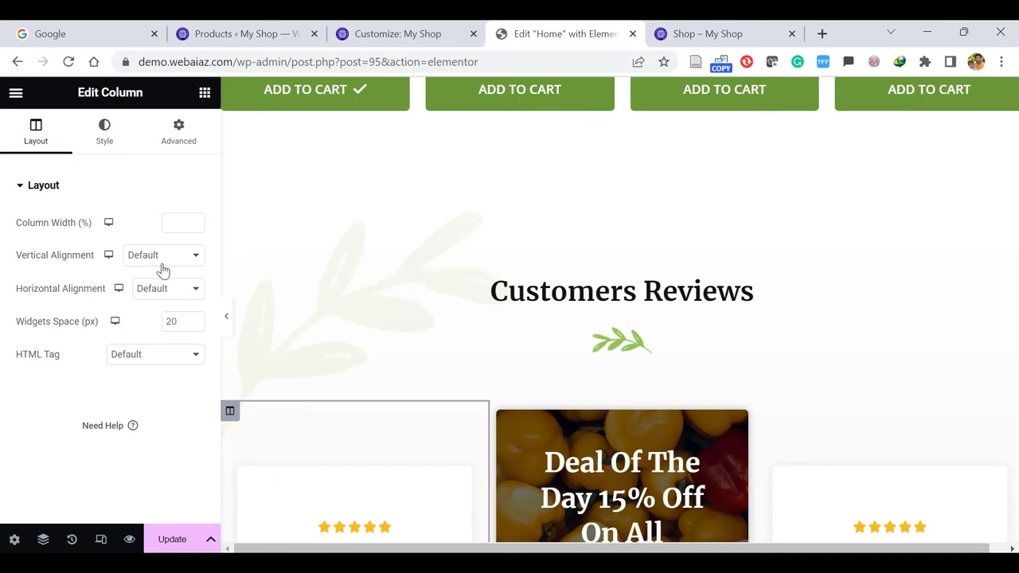
left_click(499, 411)
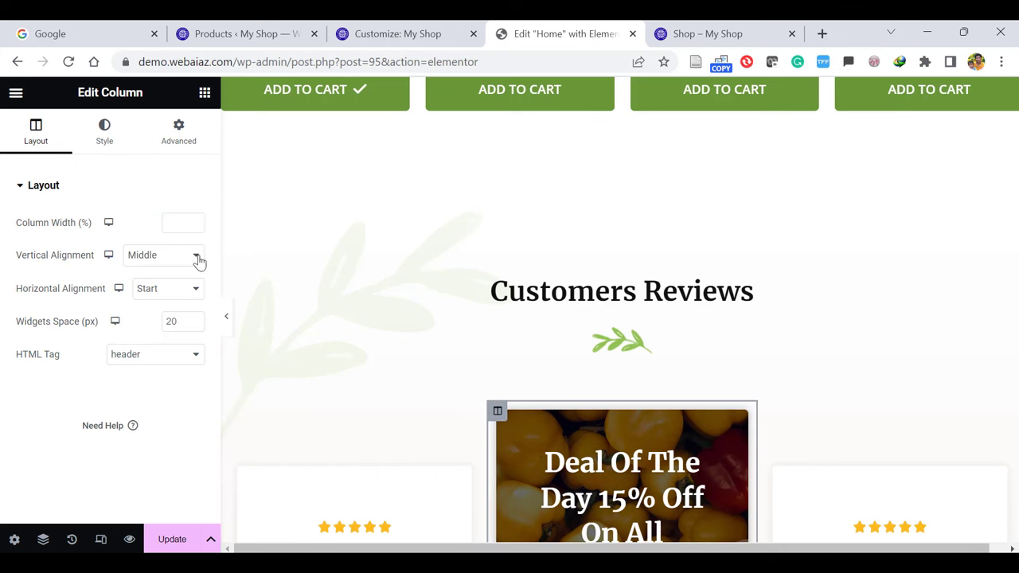
left_click(765, 410)
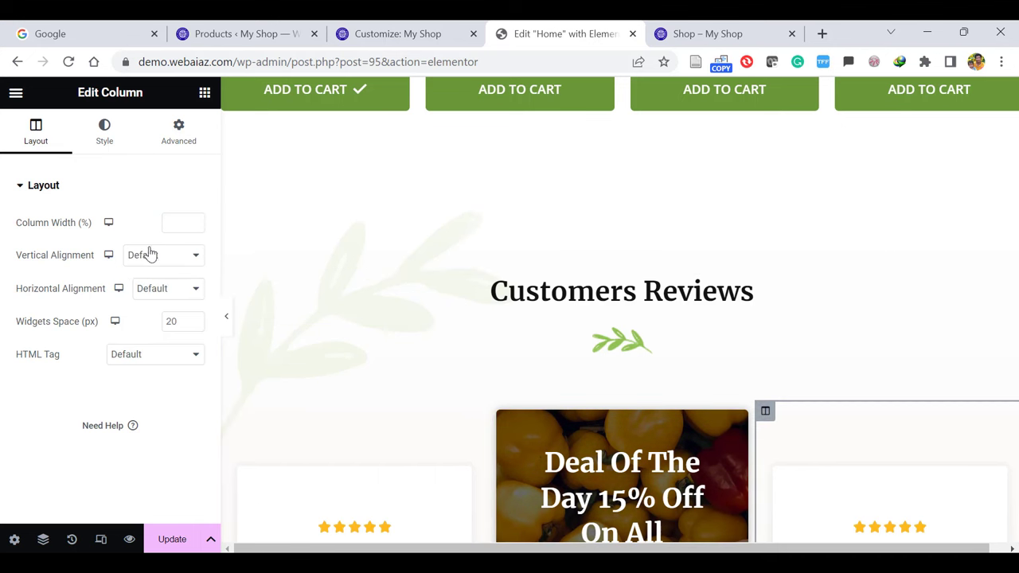
Examine the content, image and name fields of the testimonial before the Deal Of The Day box
scroll(337, 244, "down", 4)
left_click(336, 244)
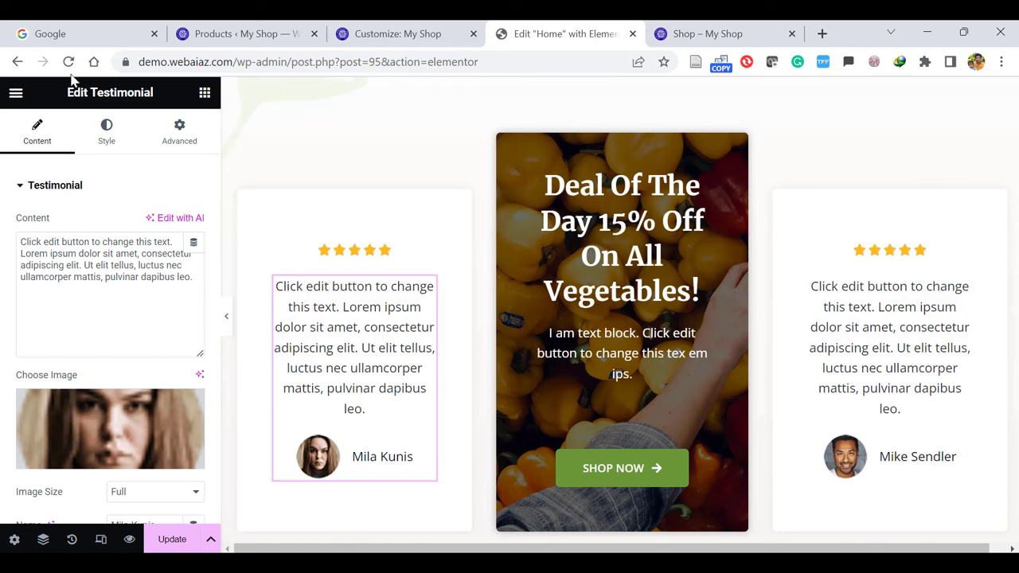
scroll(210, 251, "down", 2)
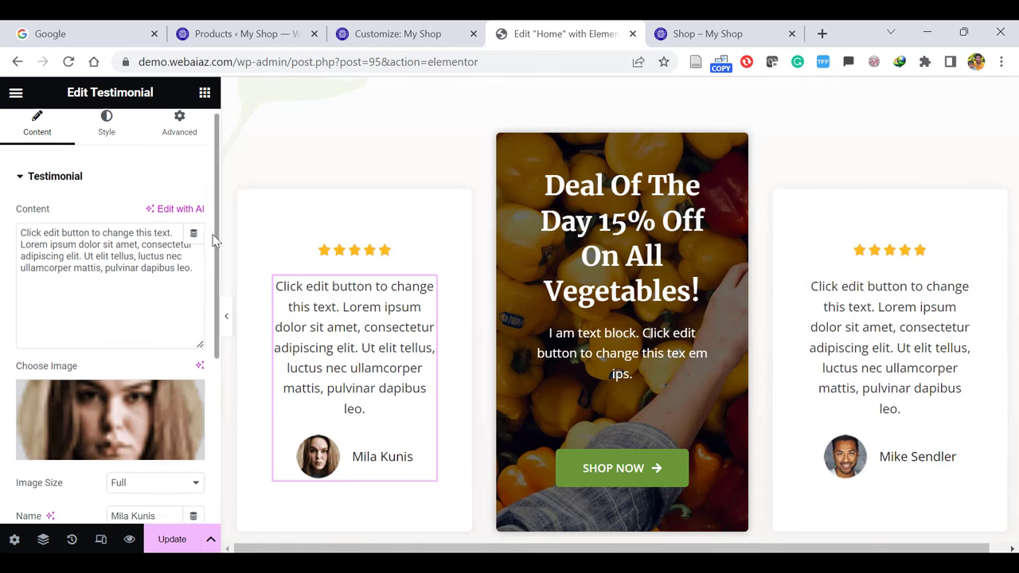
Review the first testimonial's settings from its content text down to the name, link, image position and alignment
scroll(211, 250, "up", 2)
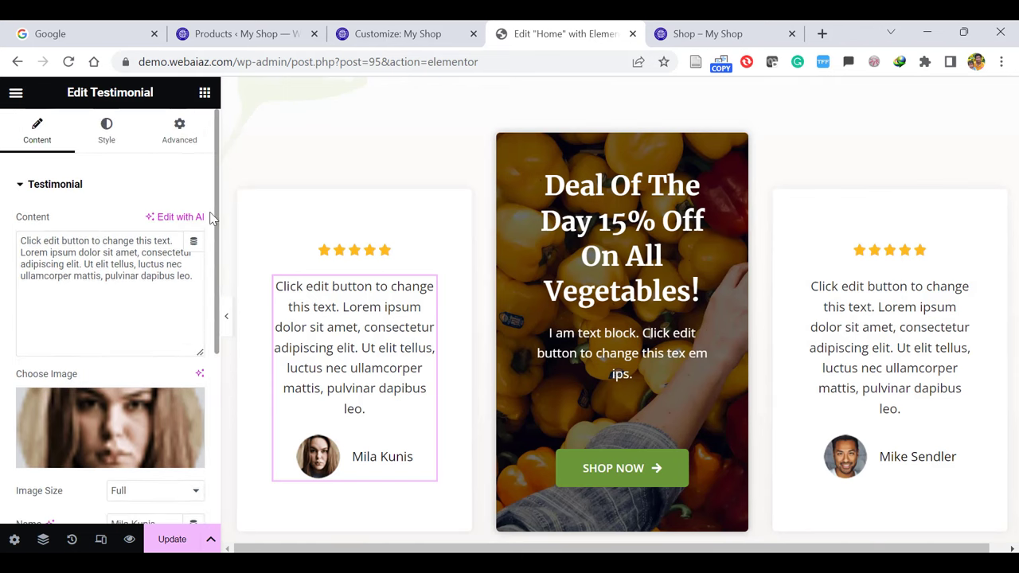
scroll(206, 253, "down", 2)
scroll(203, 239, "up", 2)
scroll(207, 211, "up", 1)
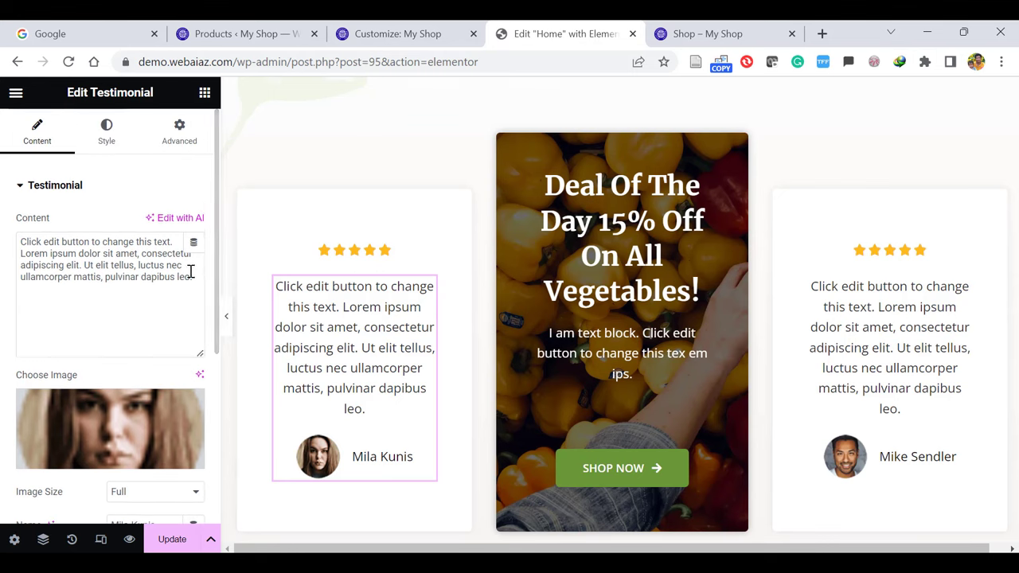
left_click_drag(192, 273, 222, 333)
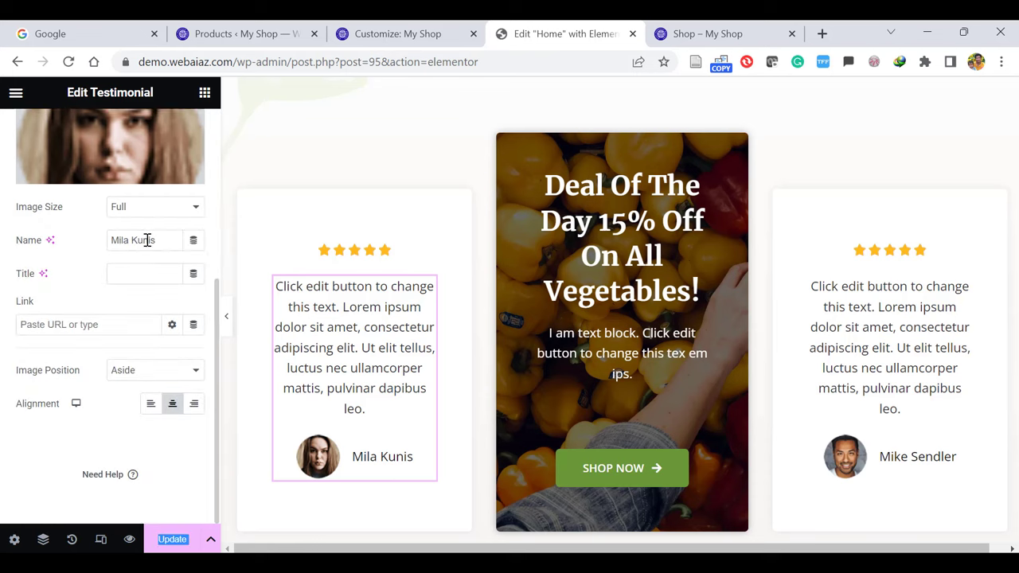
left_click(116, 327)
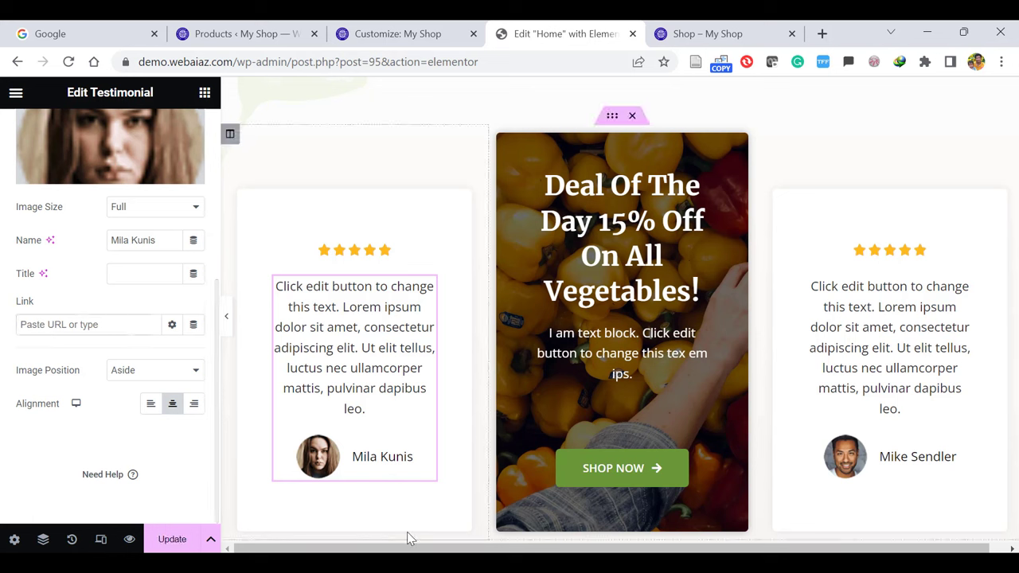
Examine the Deal Of The Day image box, then the star rating and testimonial fields of the review after it
left_click(567, 294)
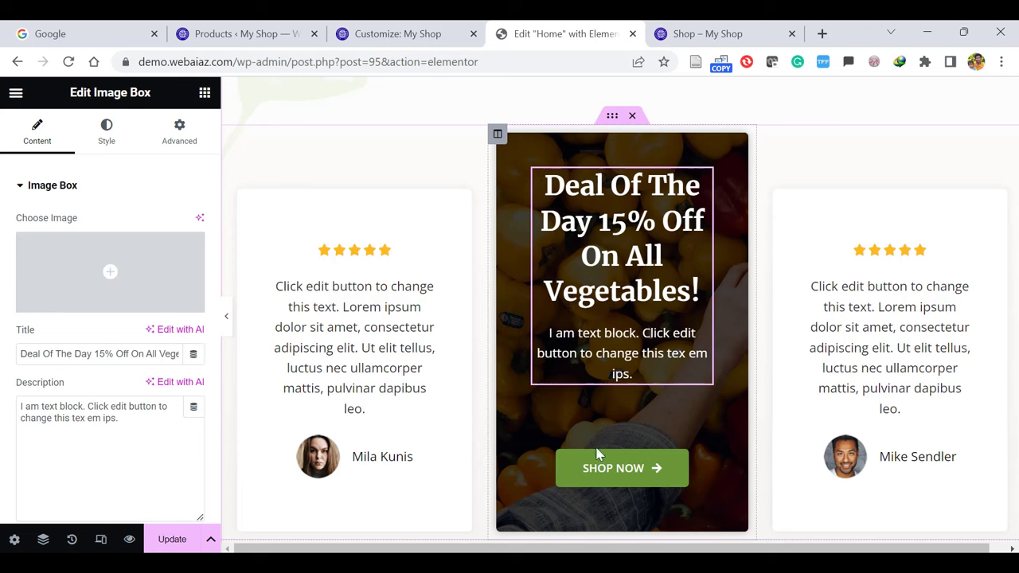
left_click(897, 253)
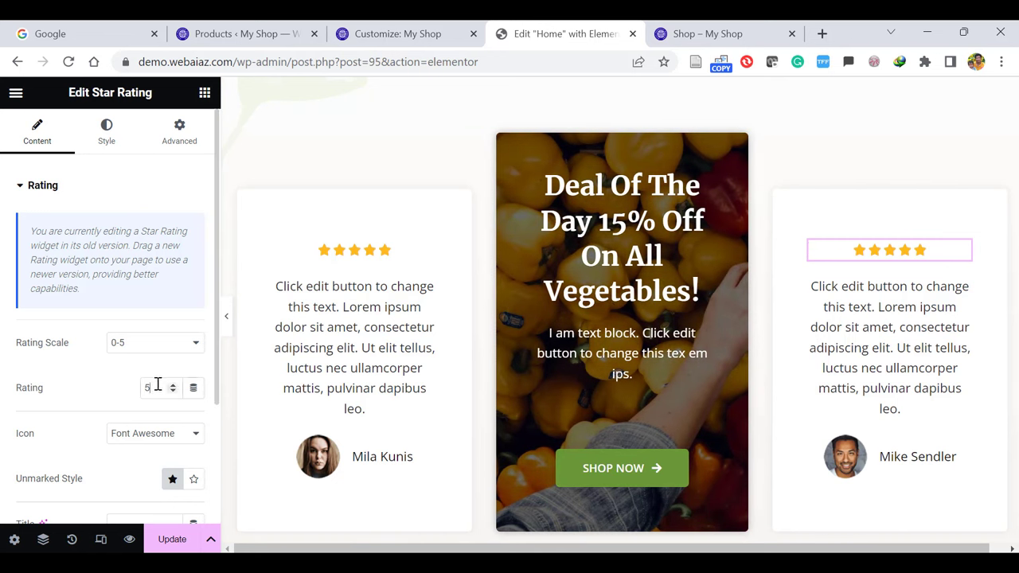
left_click(901, 408)
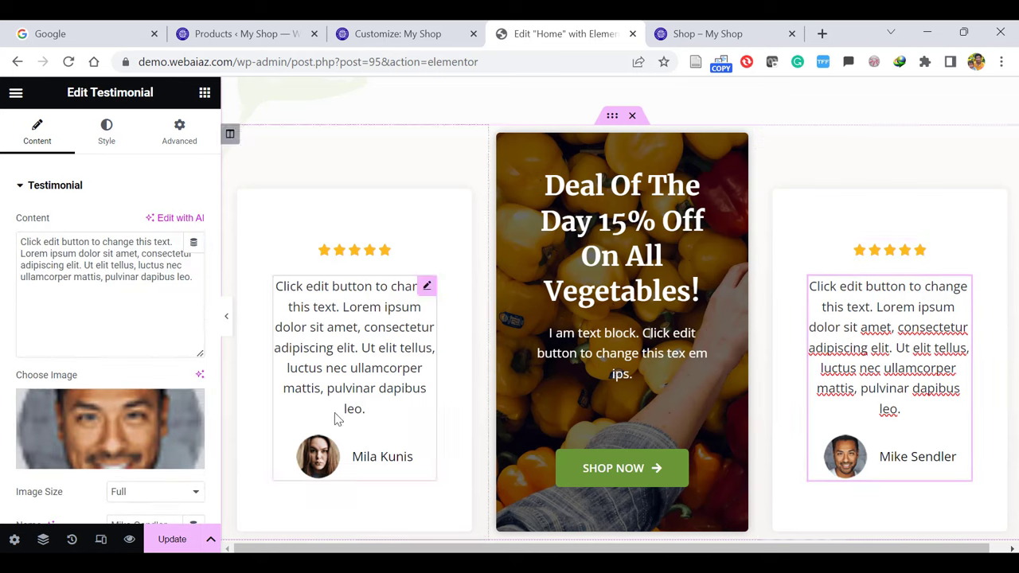
left_click(213, 342)
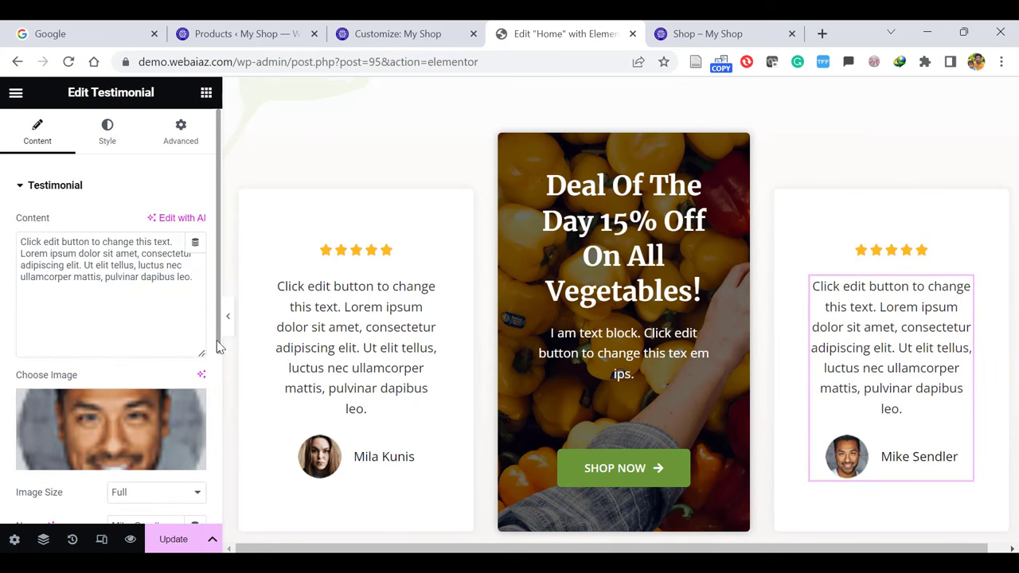
scroll(219, 347, "down", 5)
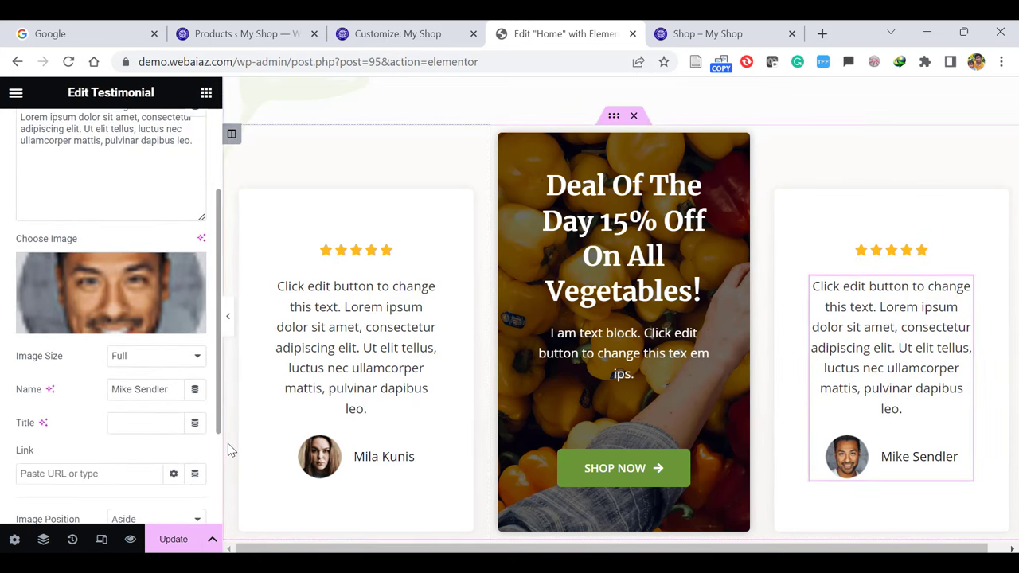
scroll(71, 409, "up", 3)
scroll(199, 334, "down", 1)
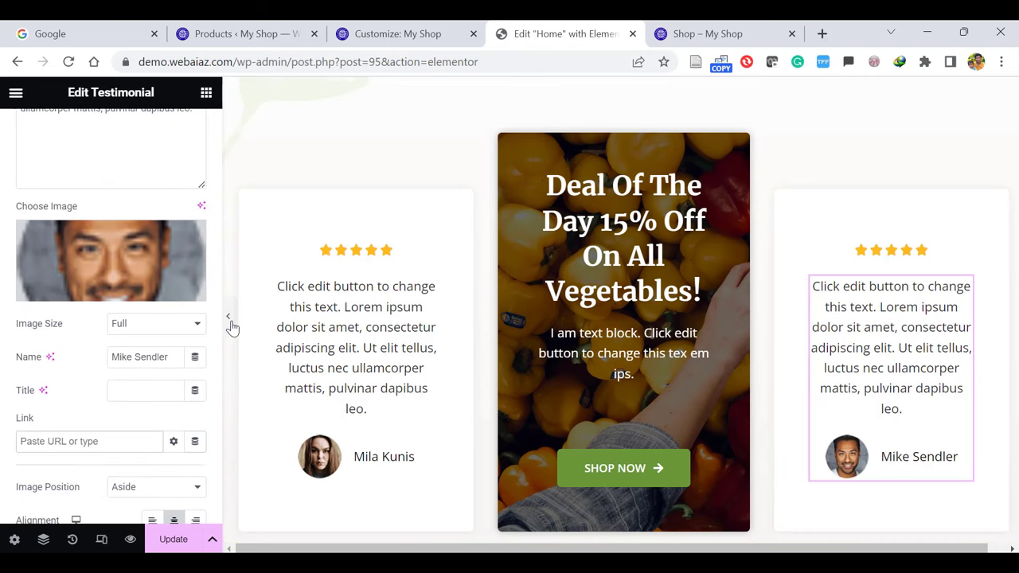
Examine the Featured Brands heading text and open its logo gallery's images for editing
left_click(229, 318)
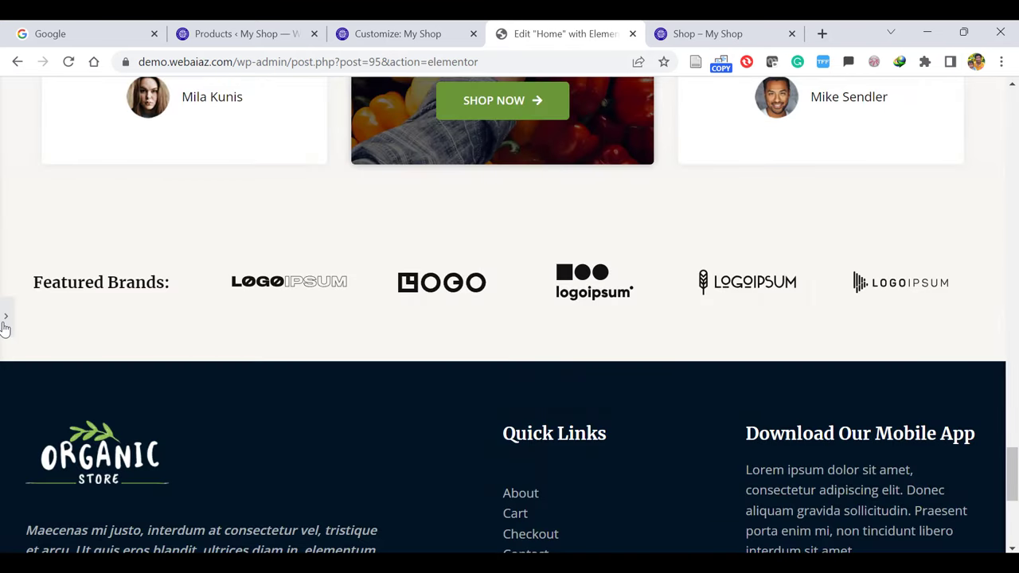
left_click(4, 320)
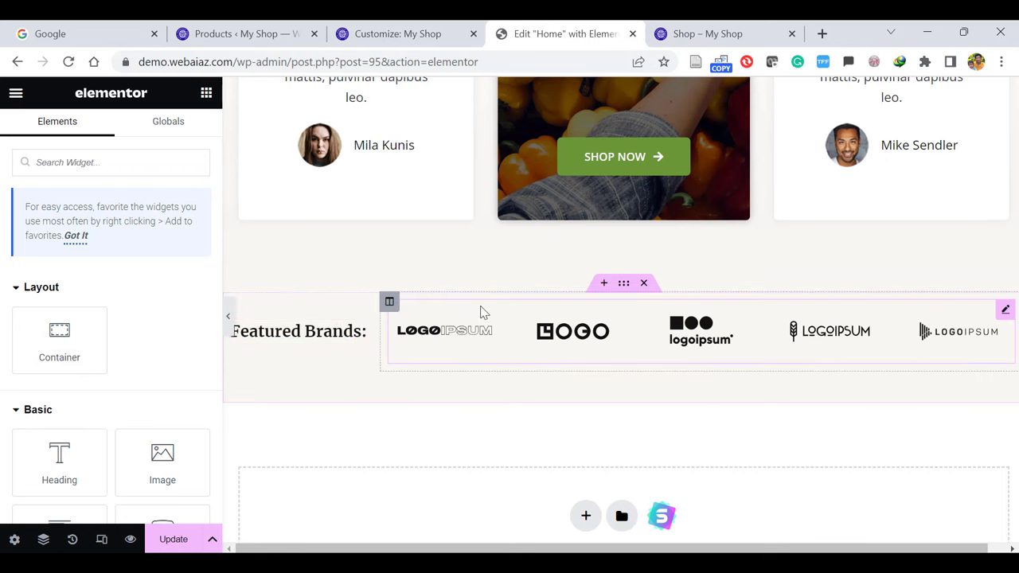
left_click(301, 333)
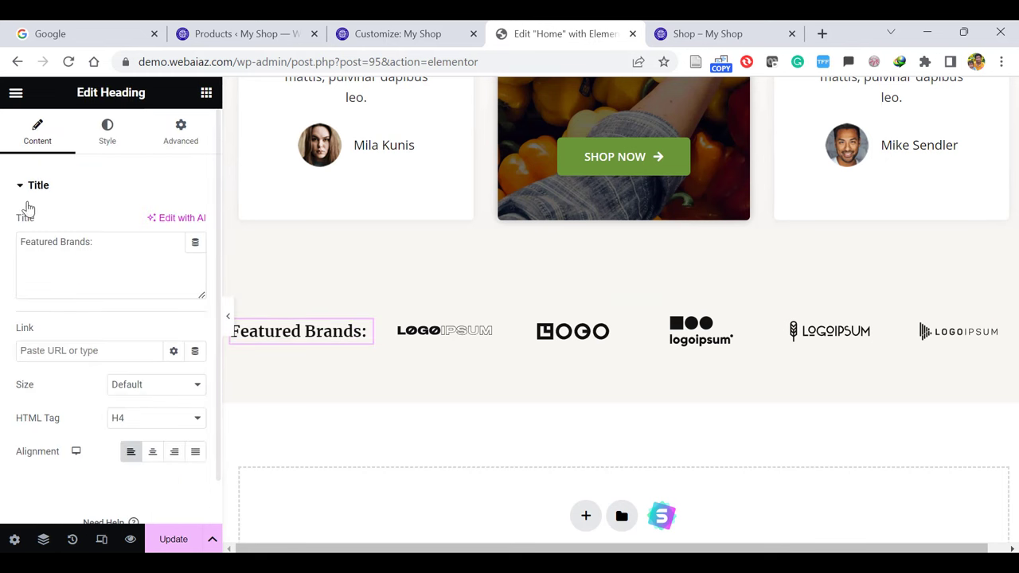
left_click_drag(116, 241, 2, 264)
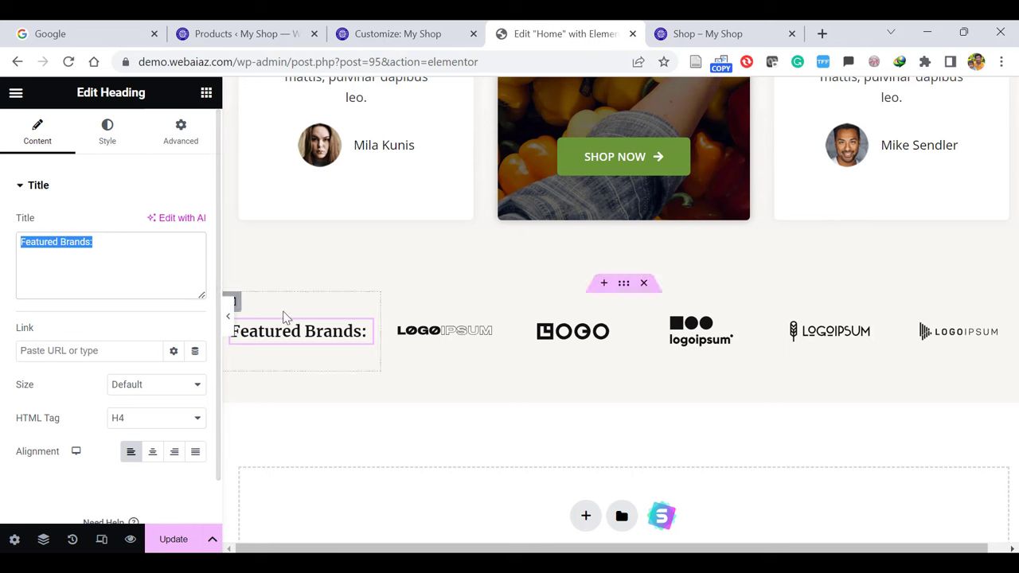
left_click(434, 347)
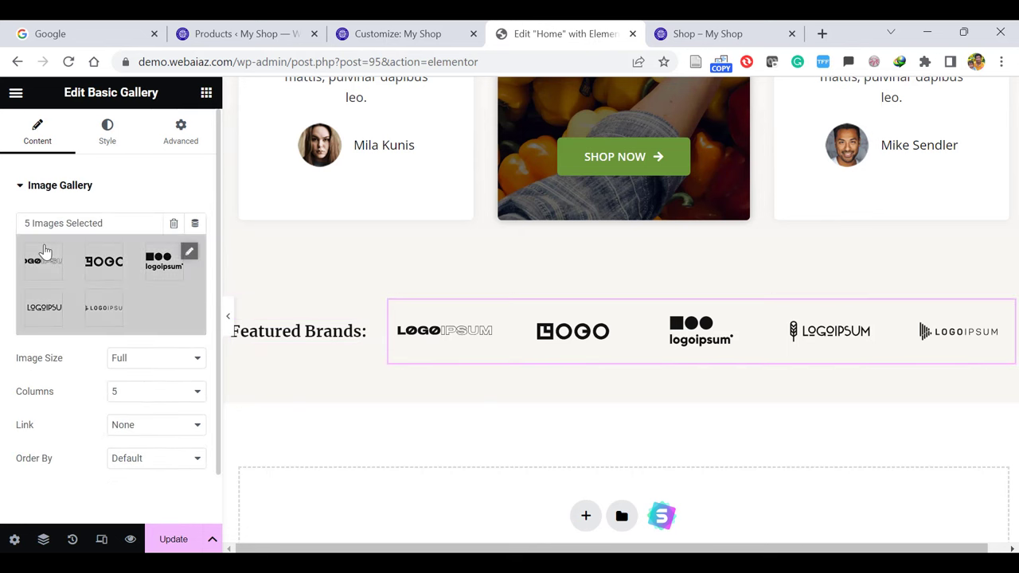
left_click(189, 253)
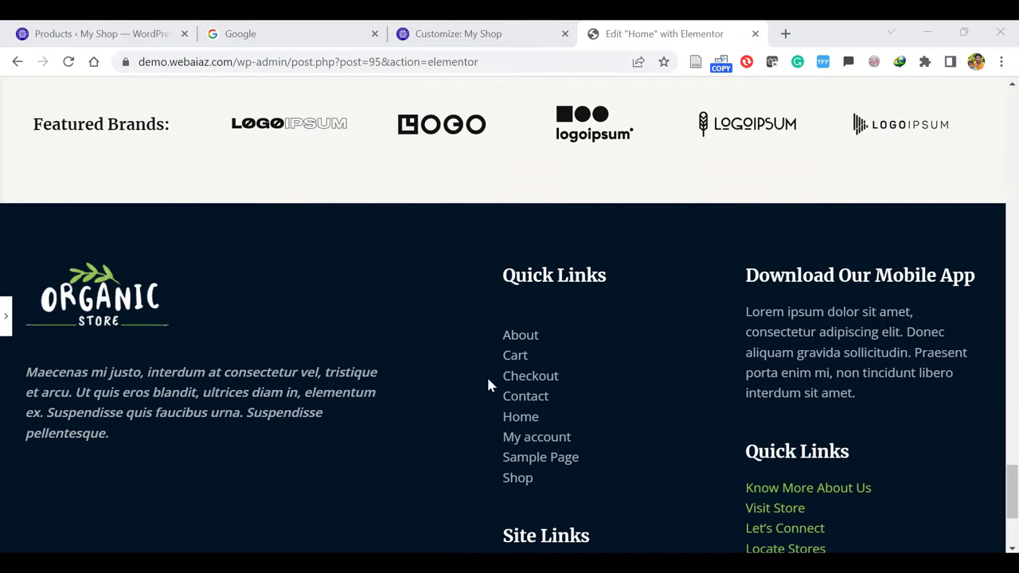
Open the Footer Builder customizer from the quick settings on Astra's dashboard page
left_click(6, 316)
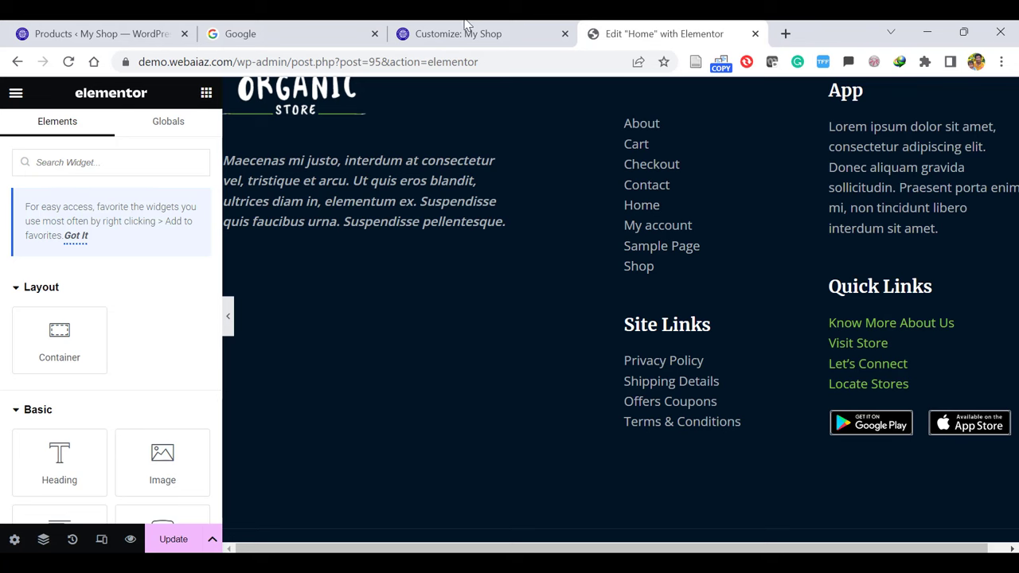
left_click(509, 27)
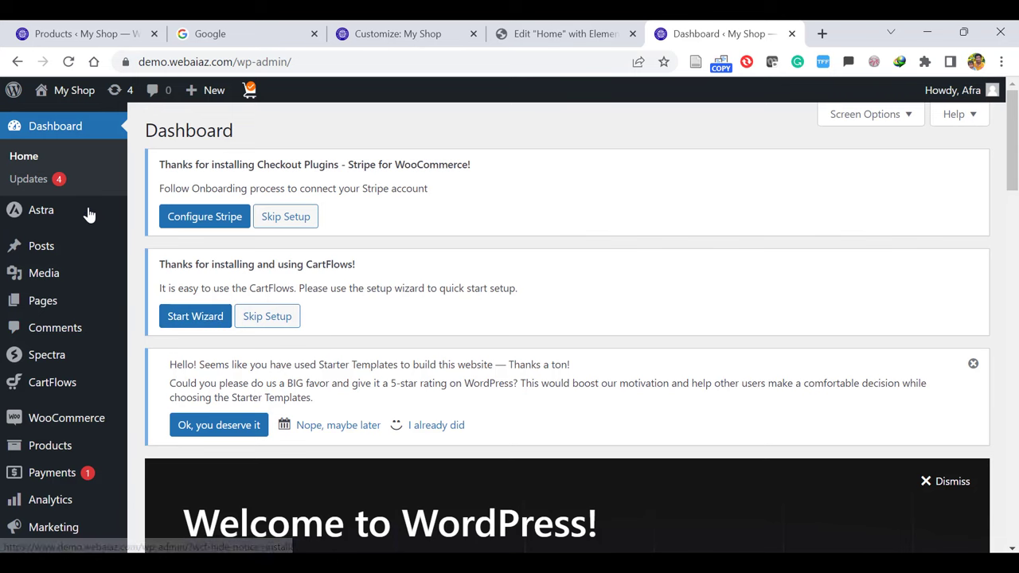
mouse_move(24, 215)
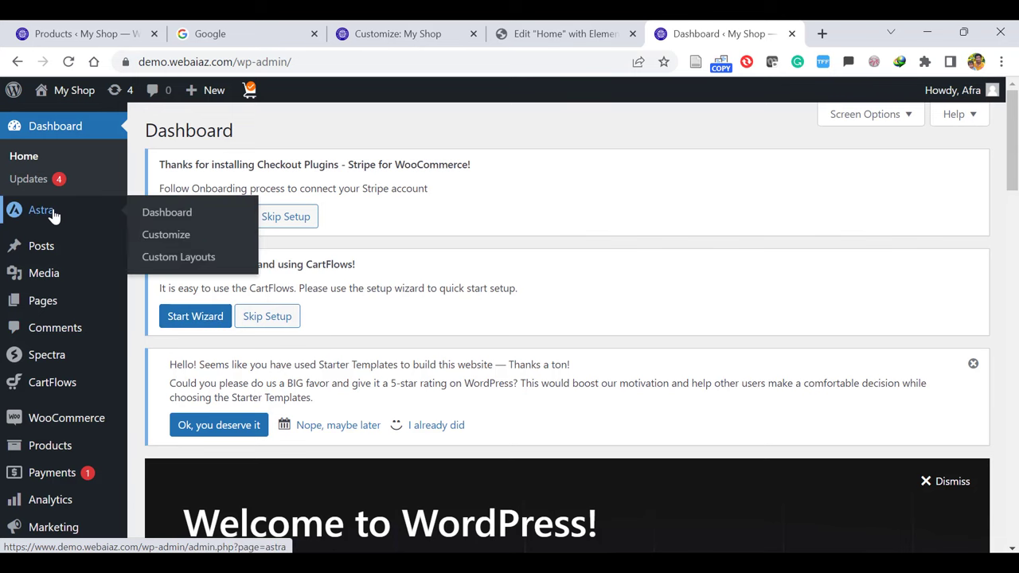
left_click(160, 218)
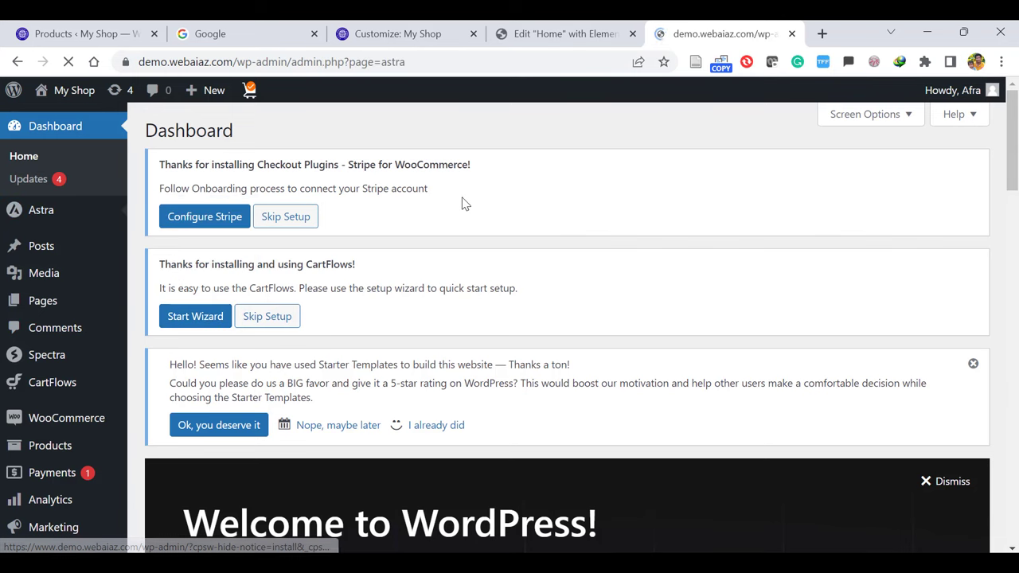
scroll(1017, 247, "down", 4)
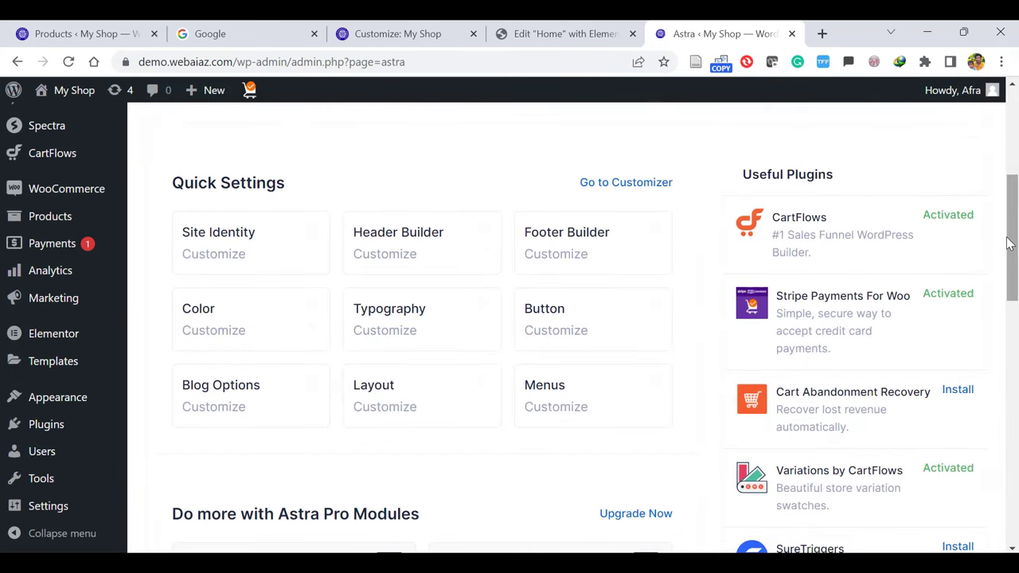
left_click(555, 255)
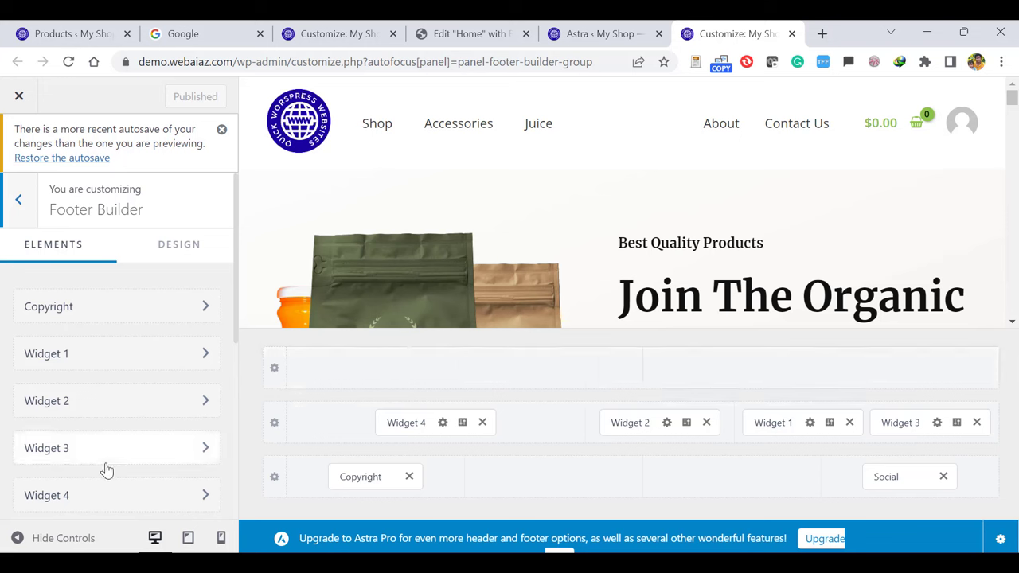
Examine the footer's Copyright text and compare it with the footer of the live site, returning to the Footer Builder elements
left_click(199, 313)
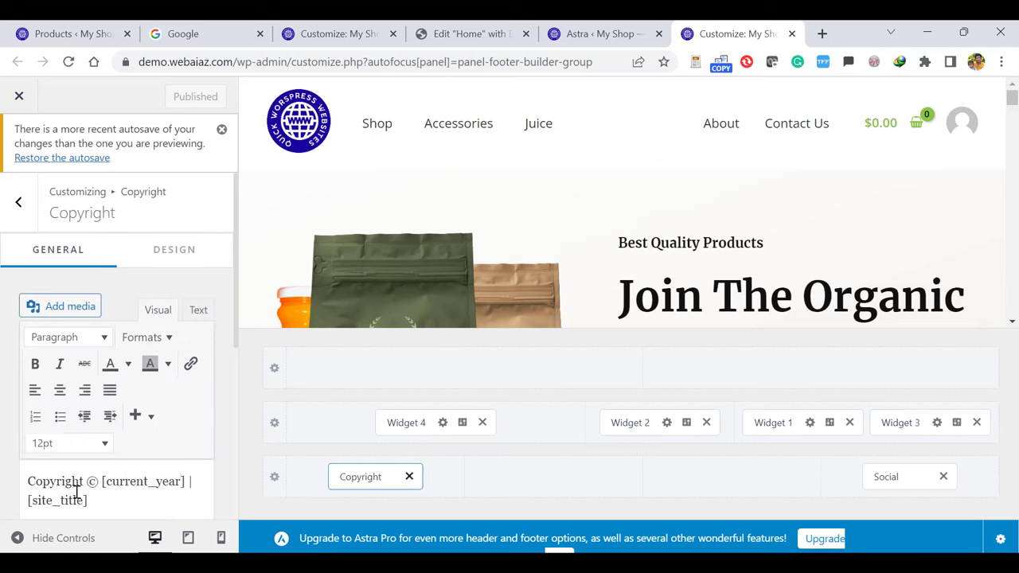
left_click_drag(239, 61, 86, 107)
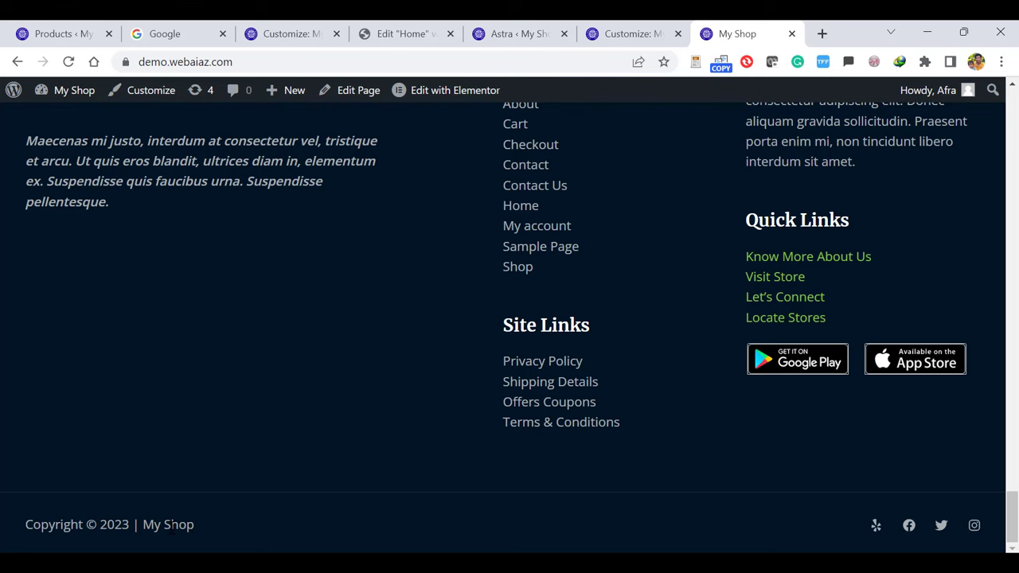
left_click(645, 30)
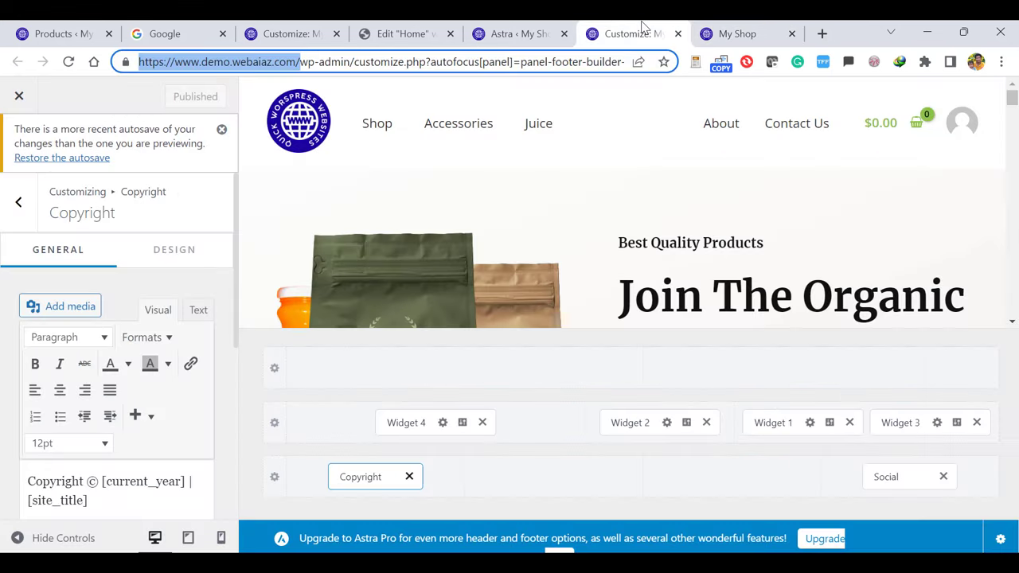
scroll(235, 414, "down", 3)
scroll(239, 322, "up", 5)
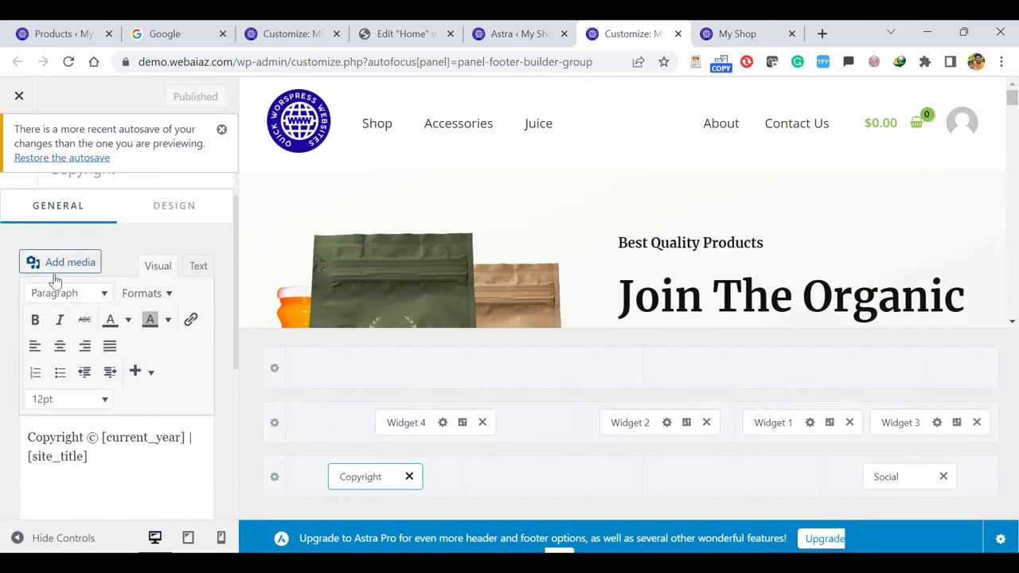
left_click(17, 204)
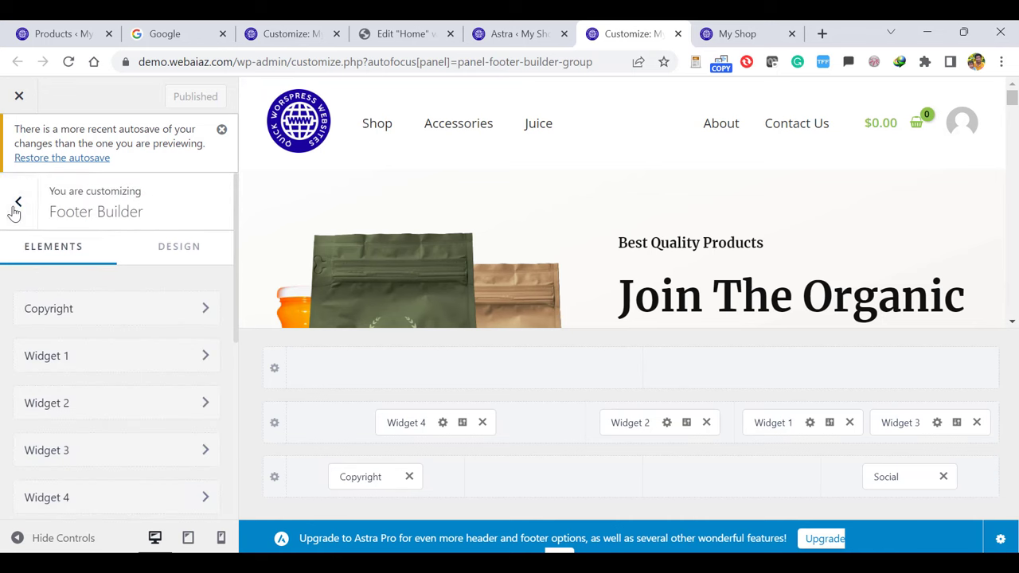
View Widget 1 in the Footer Builder, then open the Widgets management page of the WordPress dashboard
left_click(88, 357)
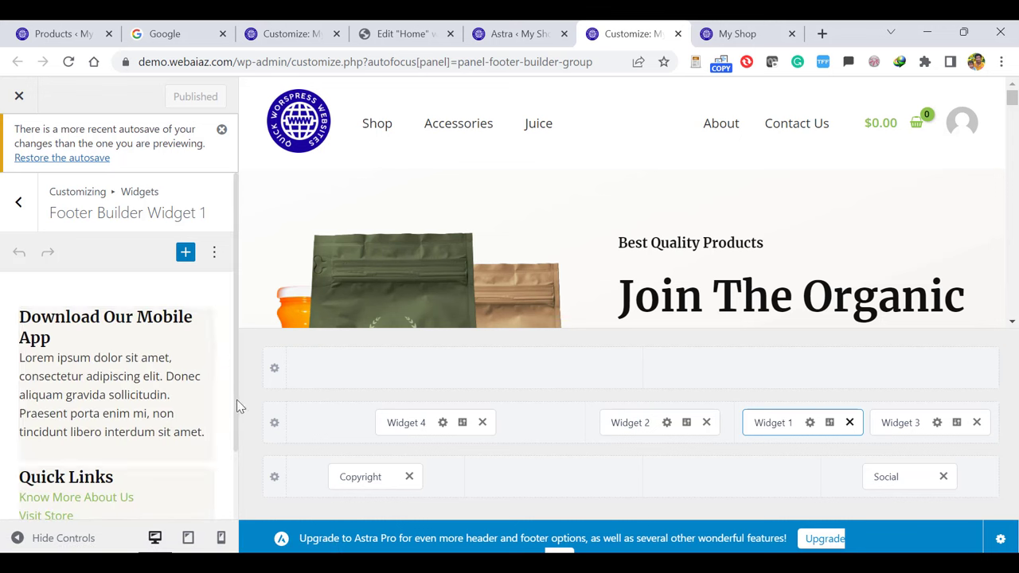
left_click(518, 33)
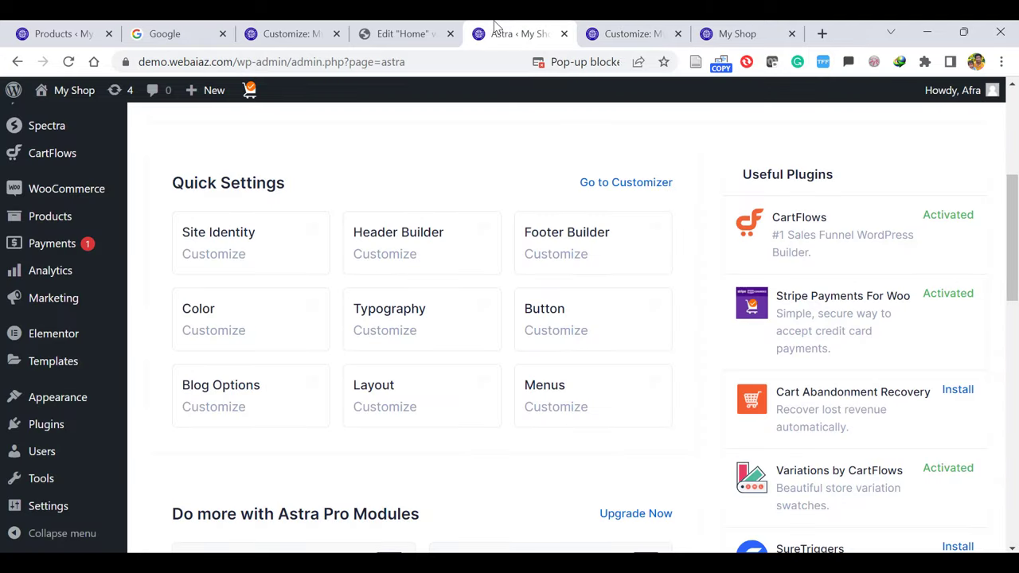
mouse_move(124, 231)
mouse_move(48, 396)
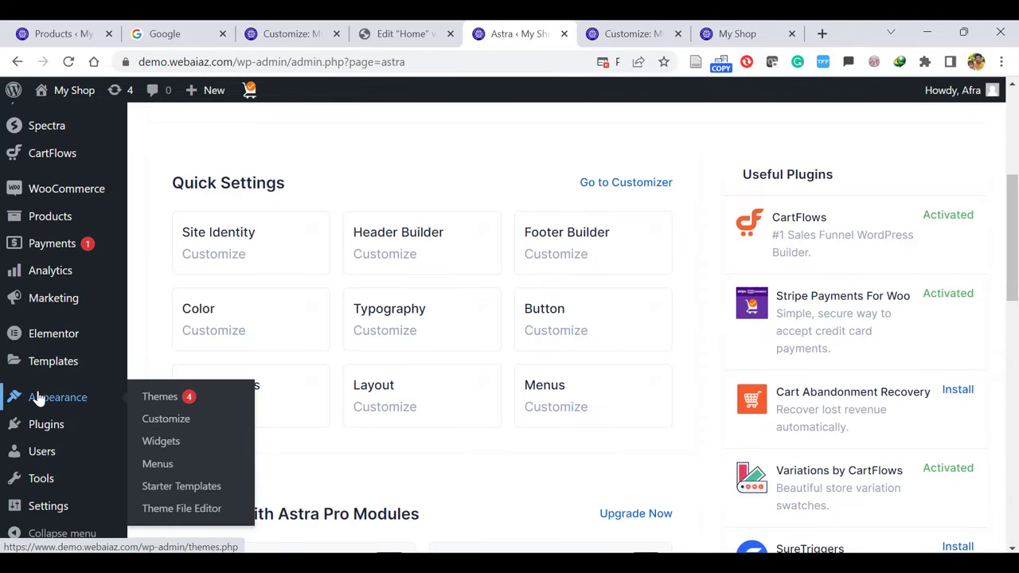
left_click(151, 443)
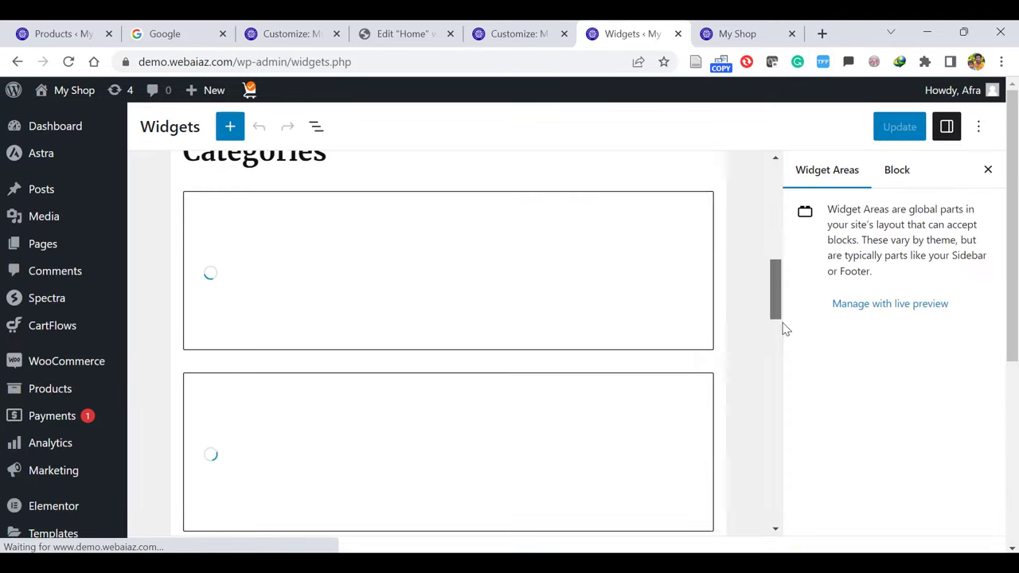
Expand Footer Builder Widget 1 among the widget areas and compare its content with the live site's footer
scroll(784, 395, "down", 5)
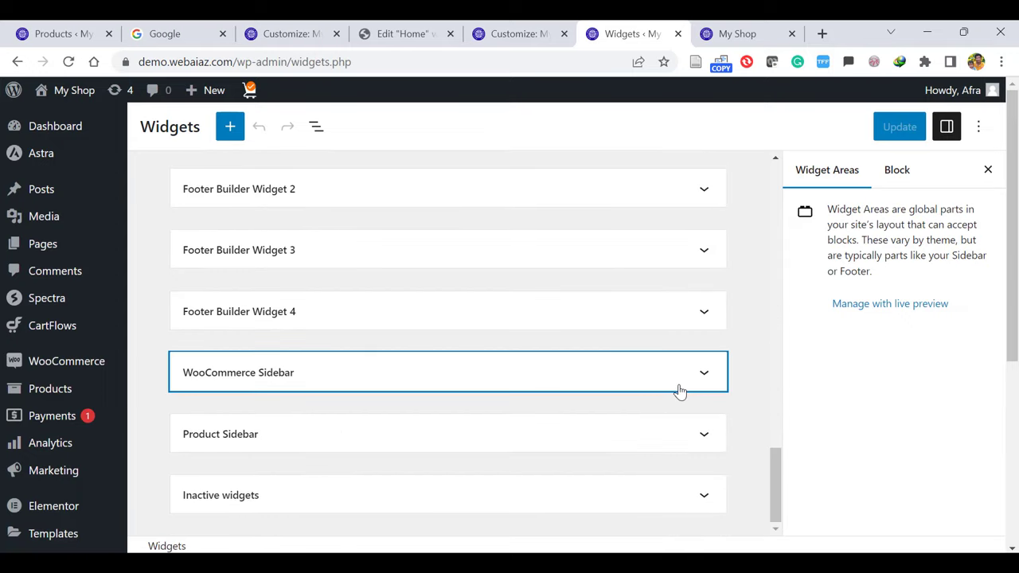
left_click_drag(780, 484, 774, 461)
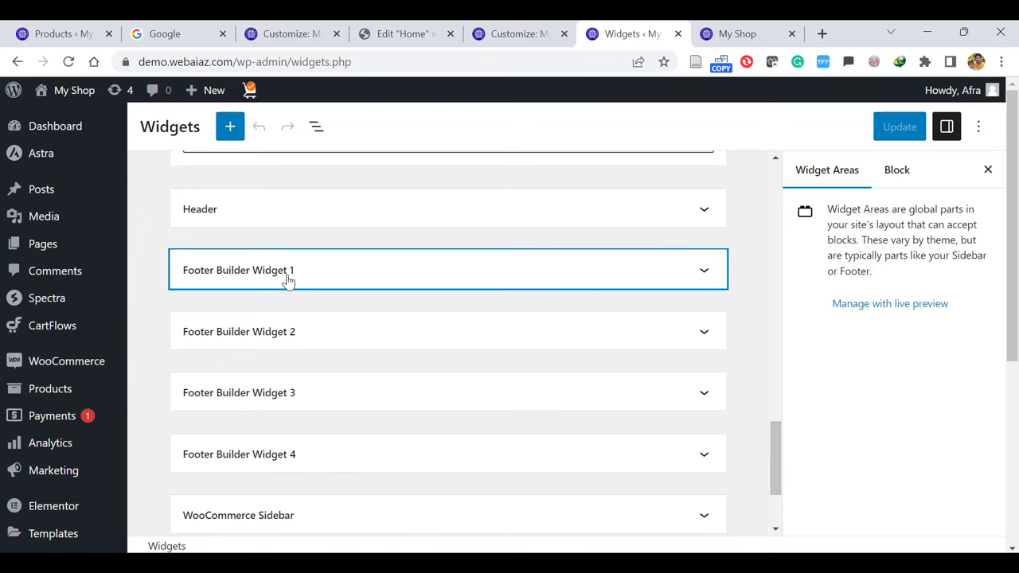
left_click(700, 272)
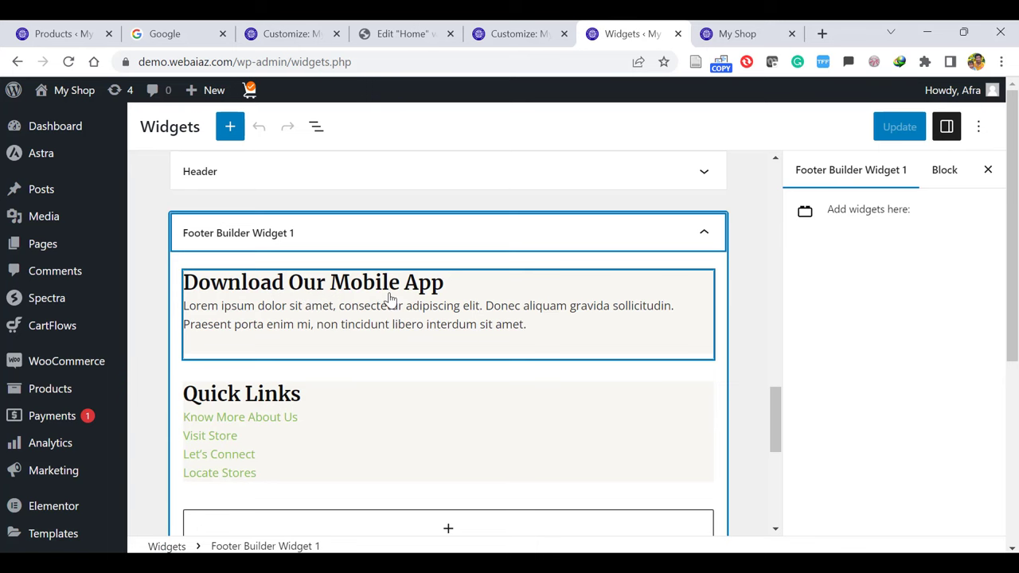
left_click(721, 31)
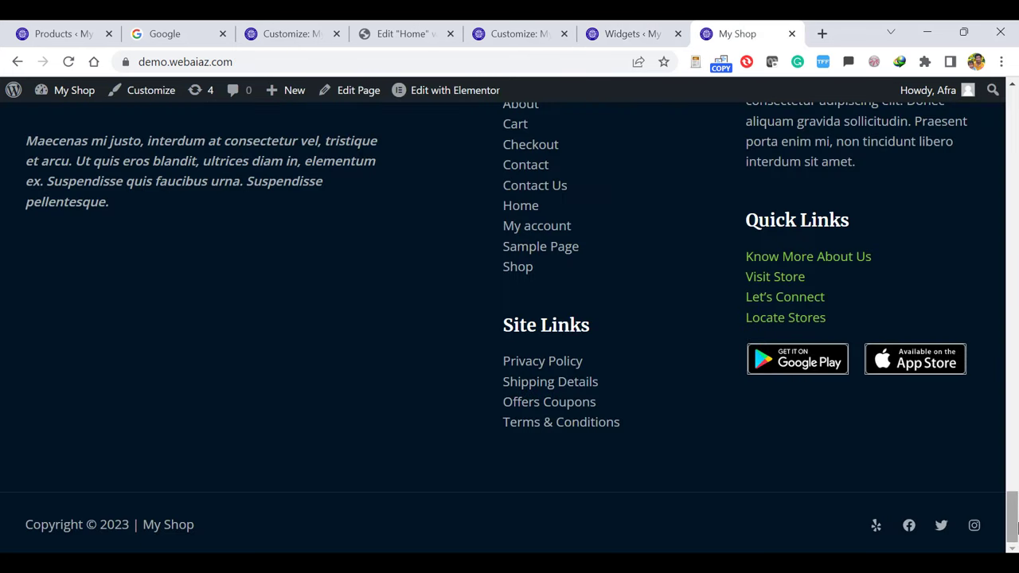
Delete the "Download Our Mobile App" text widget from Footer Builder Widget 1 after checking the live site's footer
scroll(1015, 525, "up", 2)
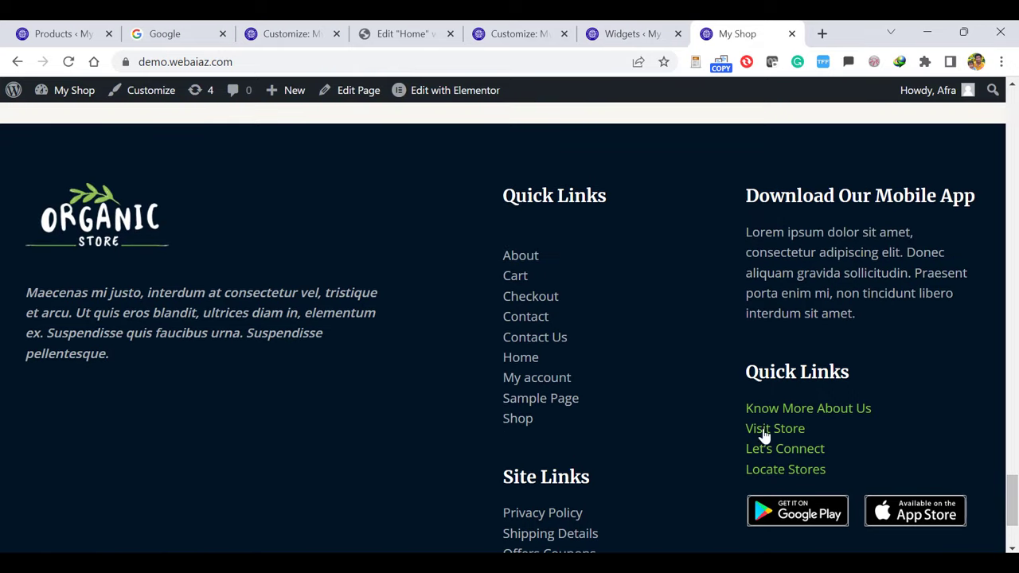
left_click(608, 40)
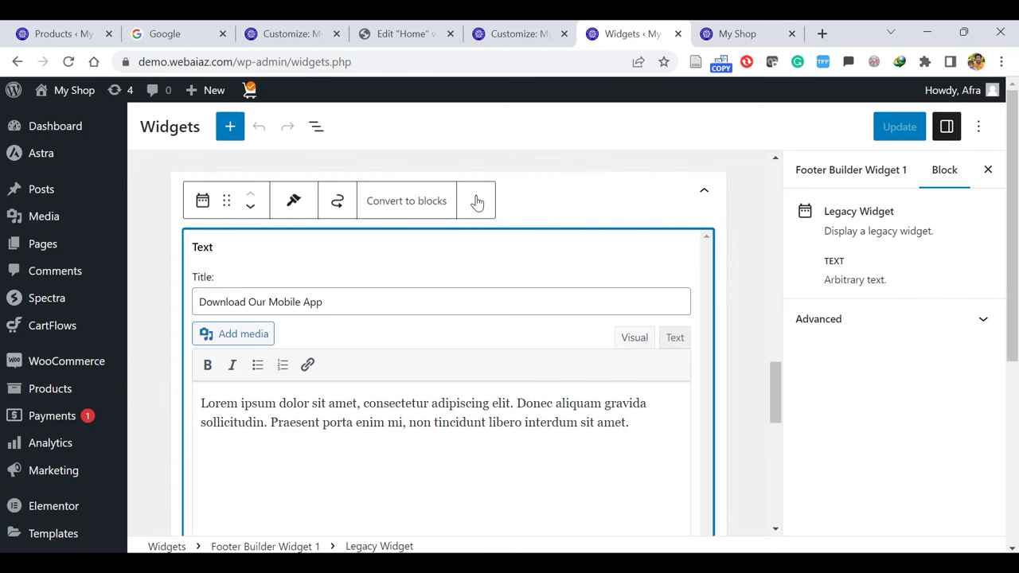
left_click(477, 202)
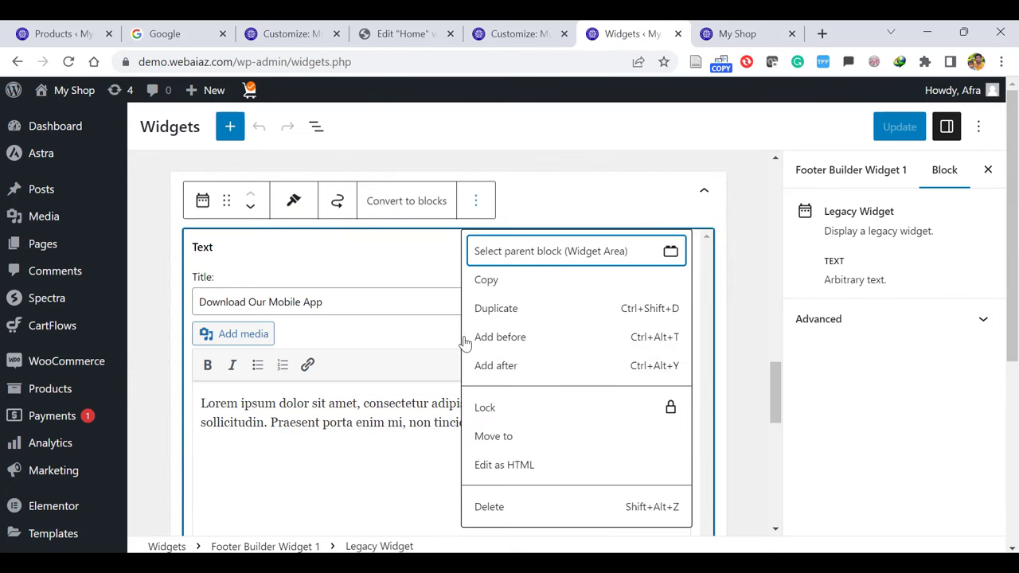
left_click(489, 506)
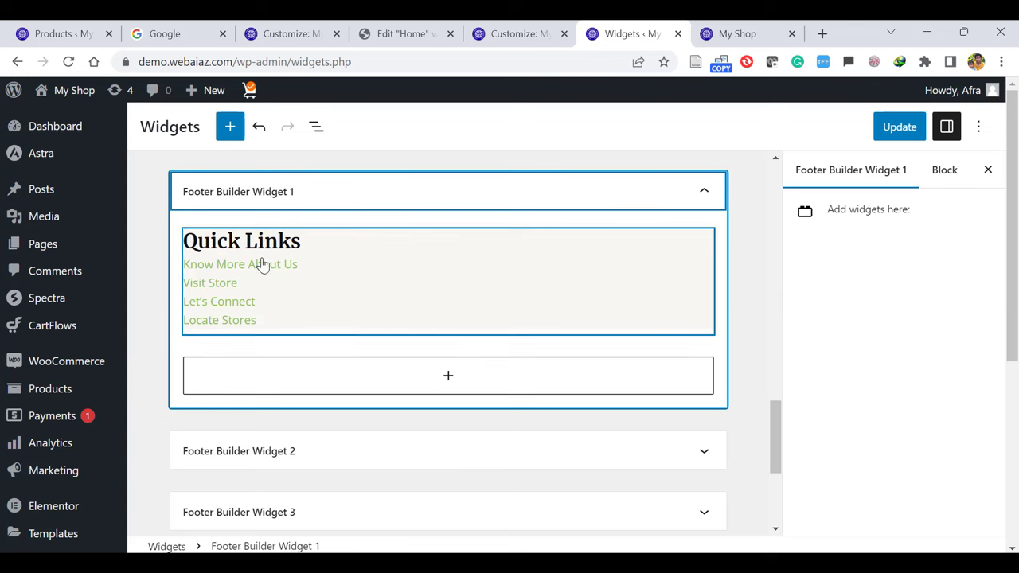
Expand Footer Builder Widget 2 and select its Site Links navigation menu widget below the page list
left_click(603, 456)
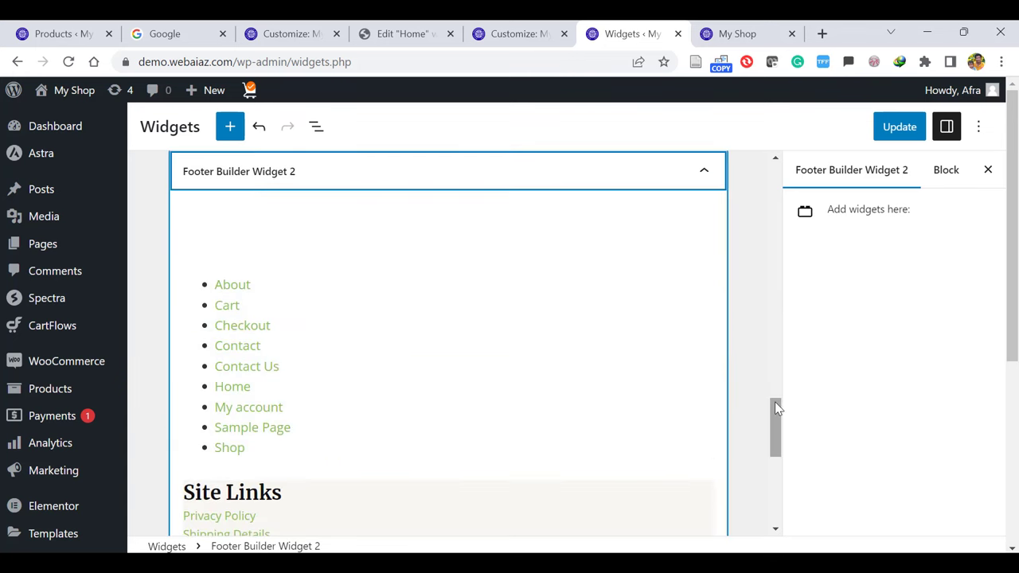
left_click(431, 388)
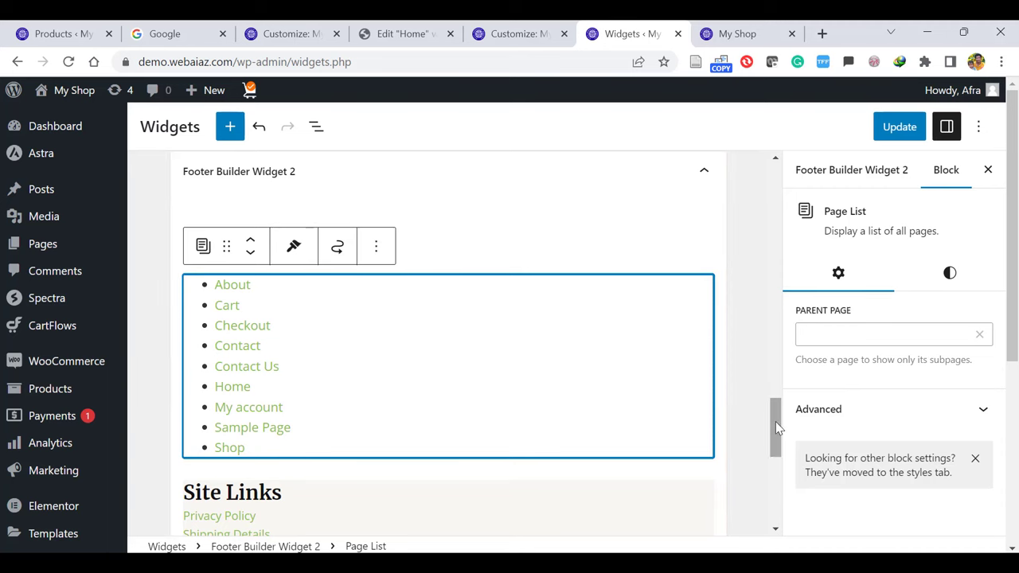
left_click_drag(774, 423, 781, 457)
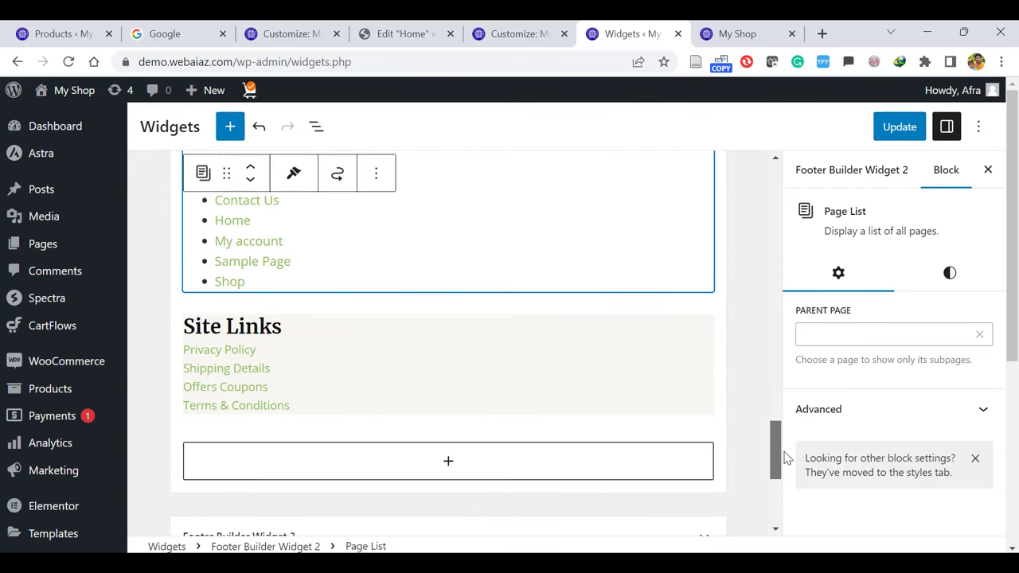
left_click(354, 321)
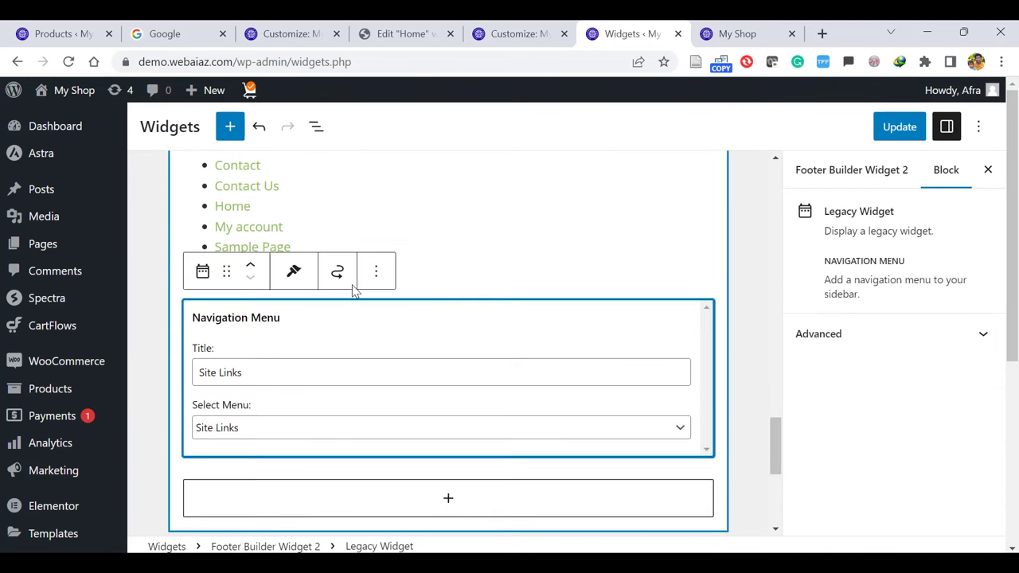
Compare the app store badges in Footer Builder Widget 3 with the footer on the live shop page
left_click(375, 272)
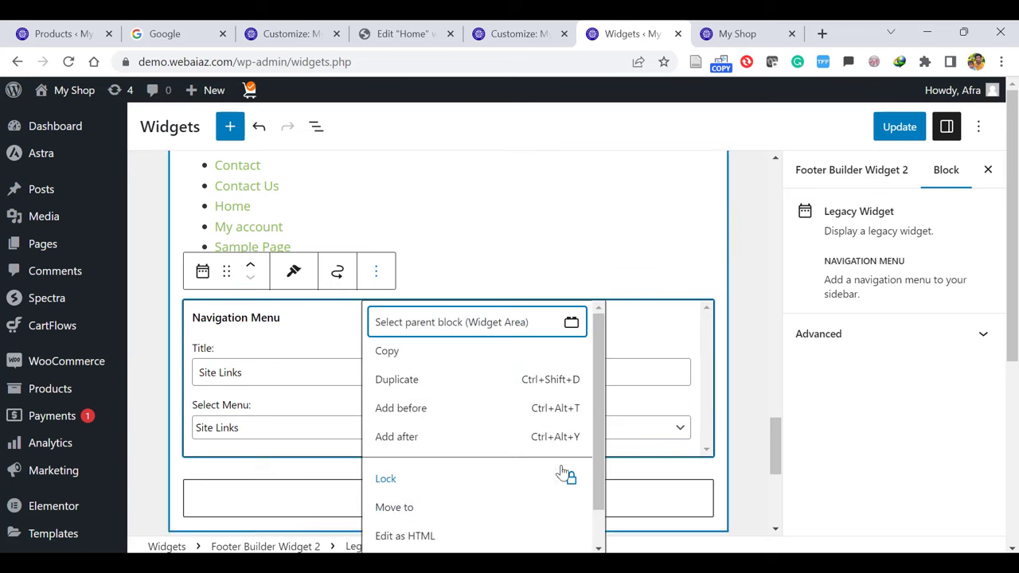
left_click(757, 336)
left_click(599, 409)
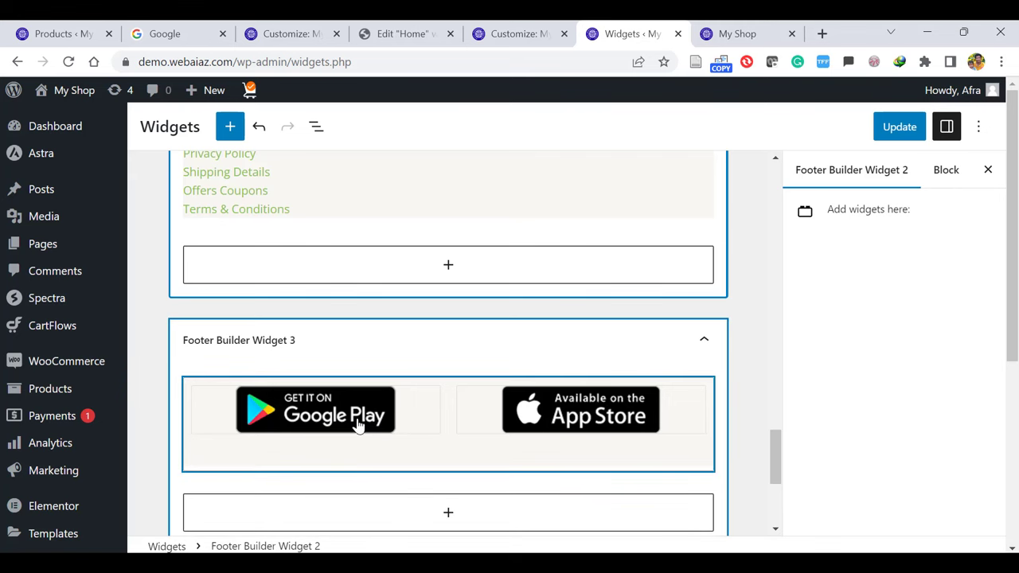
left_click(723, 27)
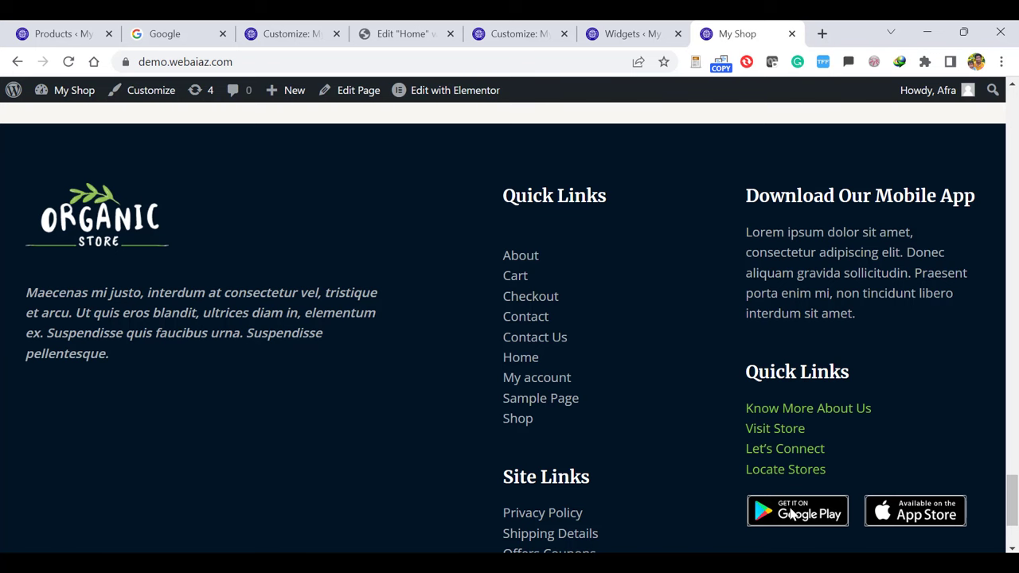
left_click(614, 28)
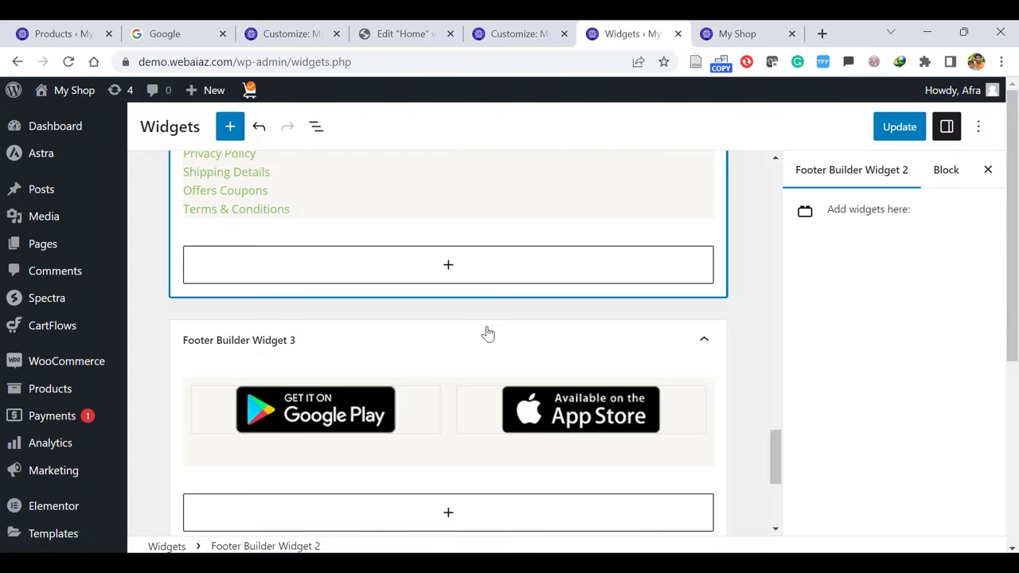
Delete the Gallery widget with the Google Play and App Store badges from Footer Builder Widget 3
left_click(402, 374)
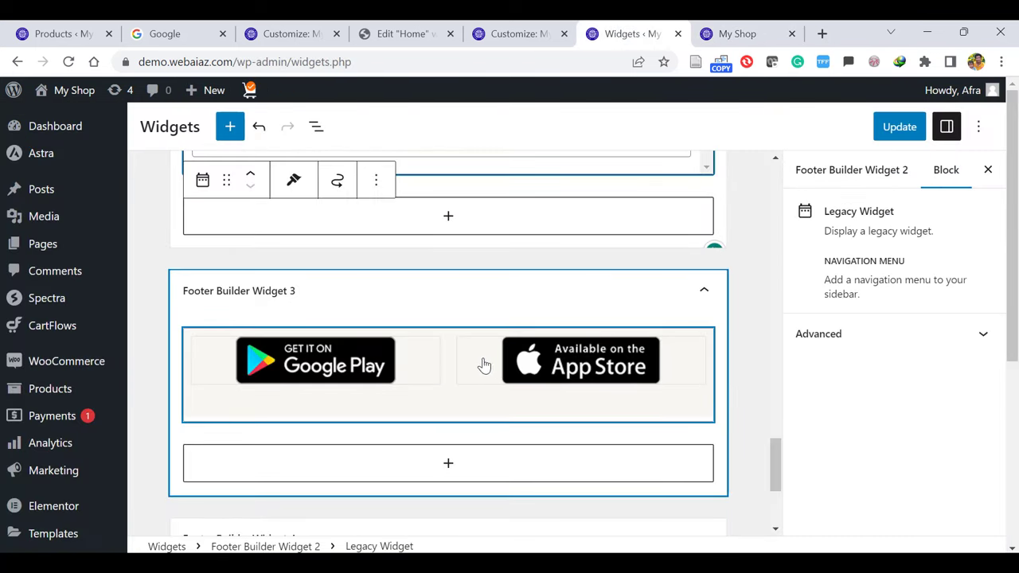
left_click(700, 295)
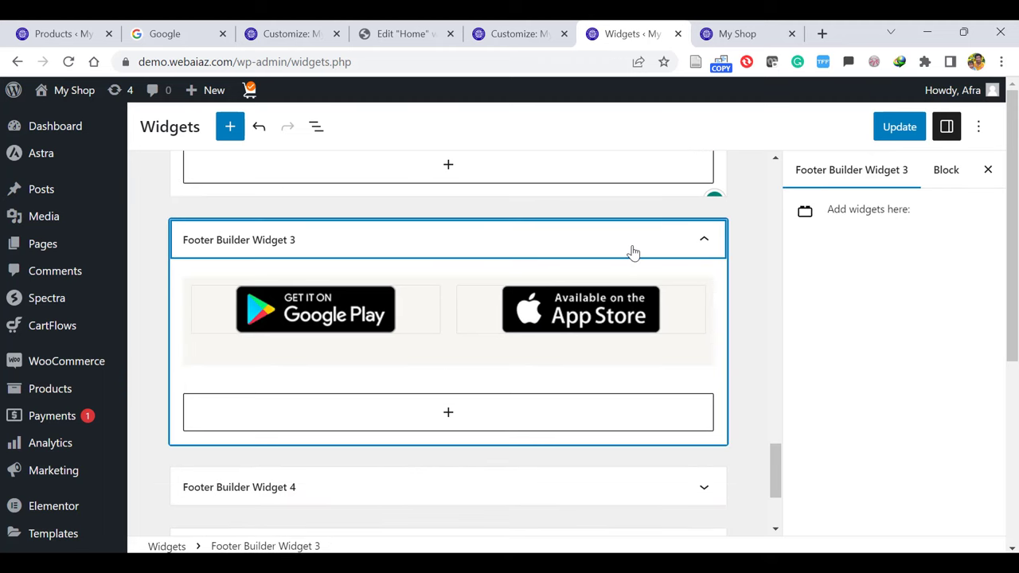
left_click(446, 350)
left_click(376, 256)
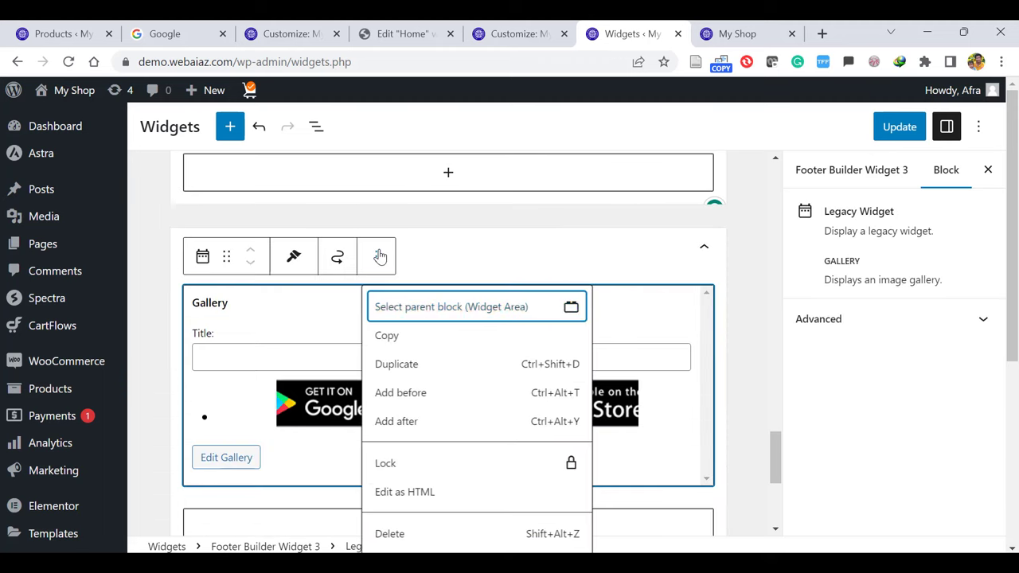
left_click(390, 535)
Expand Footer Builder Widget 4, compare it with the live footer, and review its logo image widget's settings
left_click(446, 379)
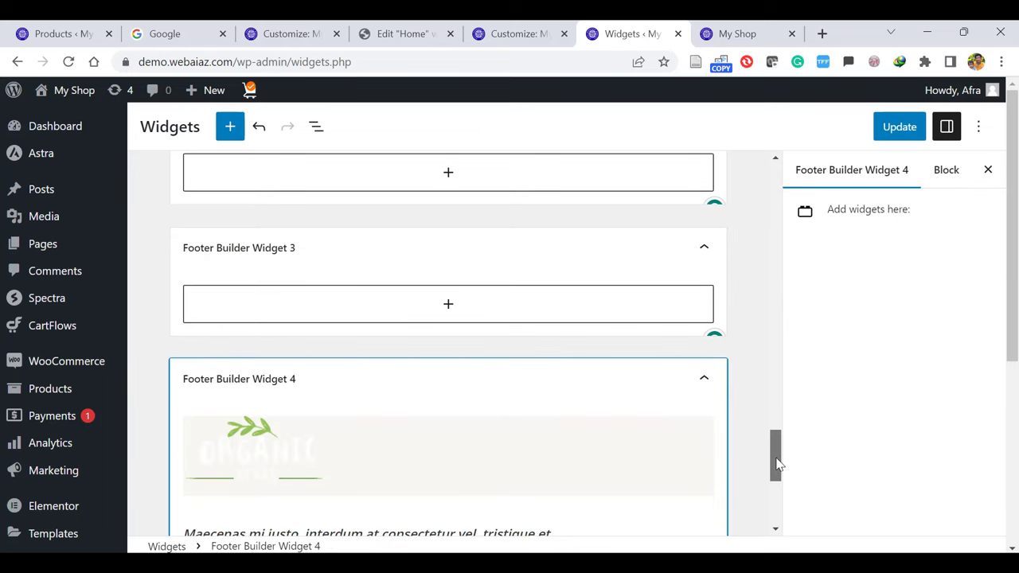
left_click_drag(778, 465, 780, 484)
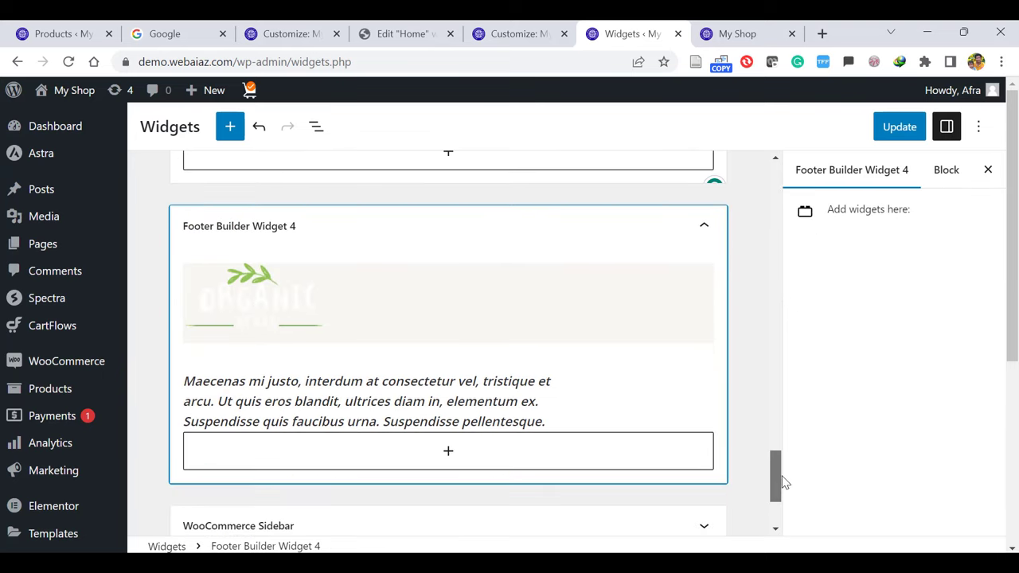
left_click(738, 32)
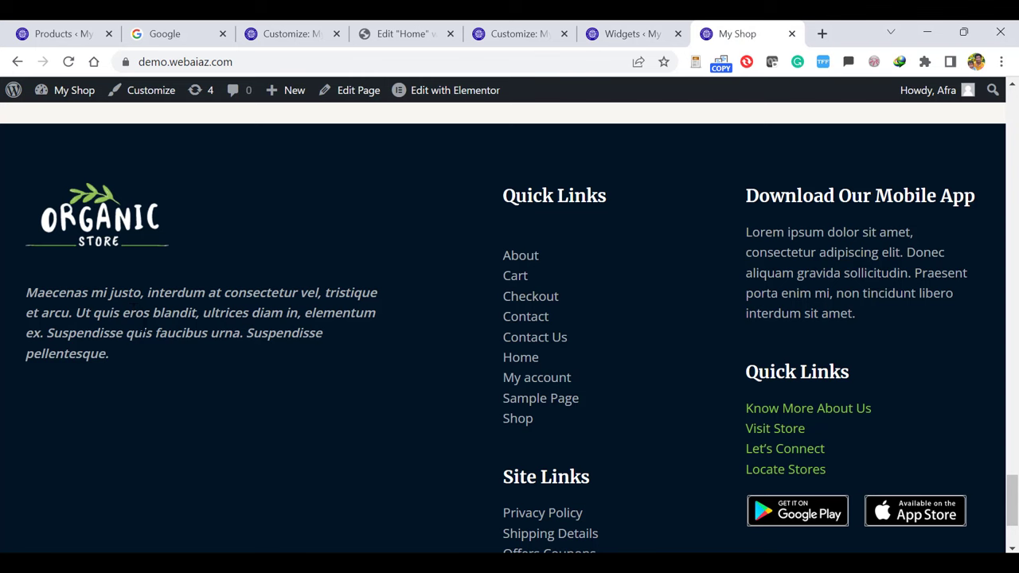
left_click(619, 32)
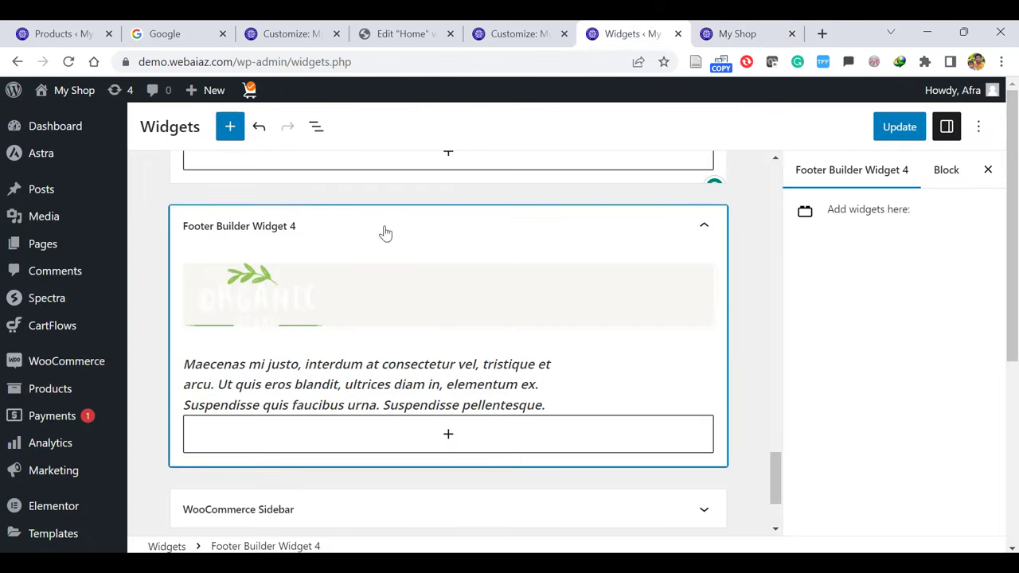
left_click(373, 293)
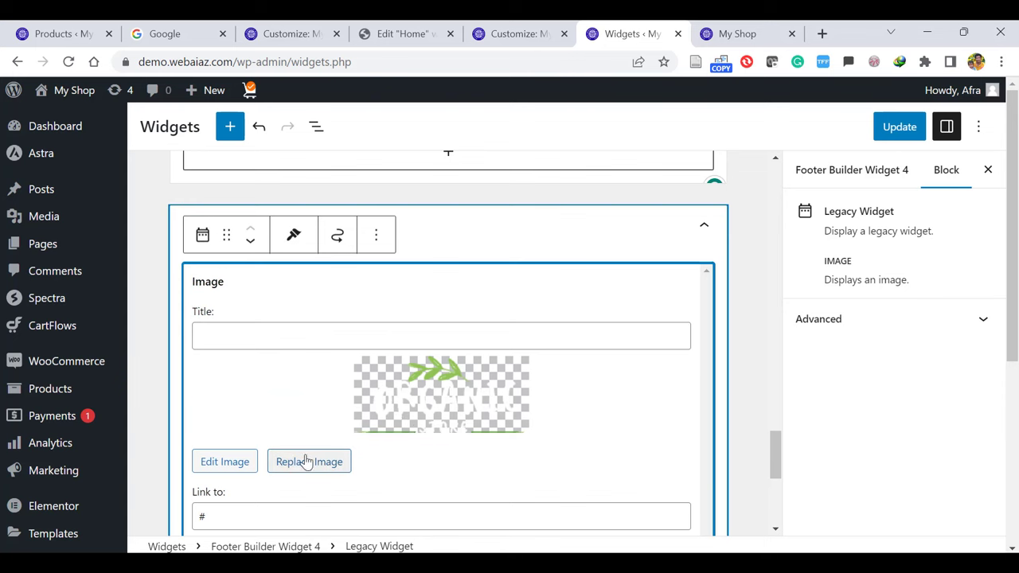
left_click_drag(771, 448, 786, 487)
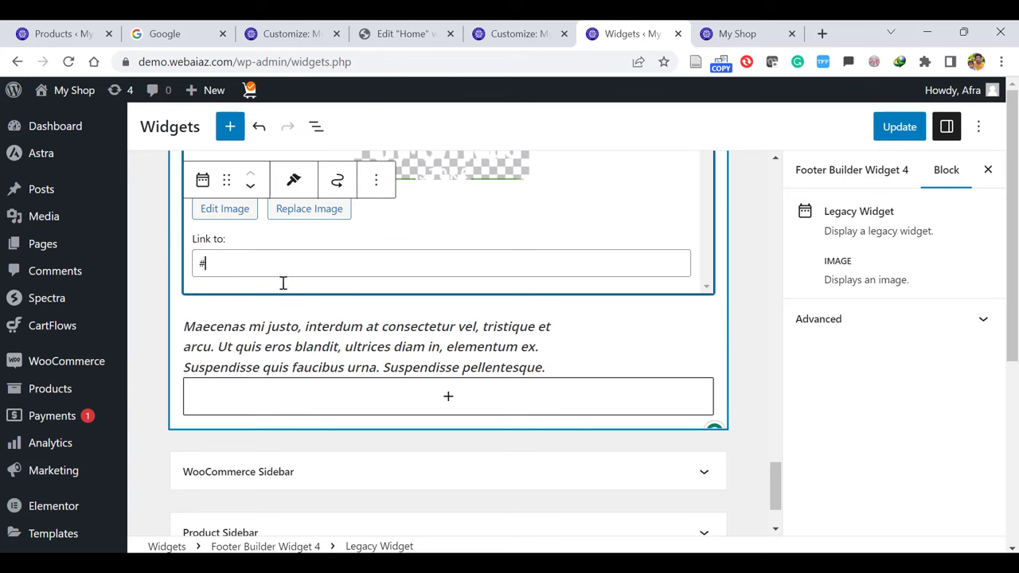
Save the widget changes and reload the live shop page to check the footer
left_click(899, 129)
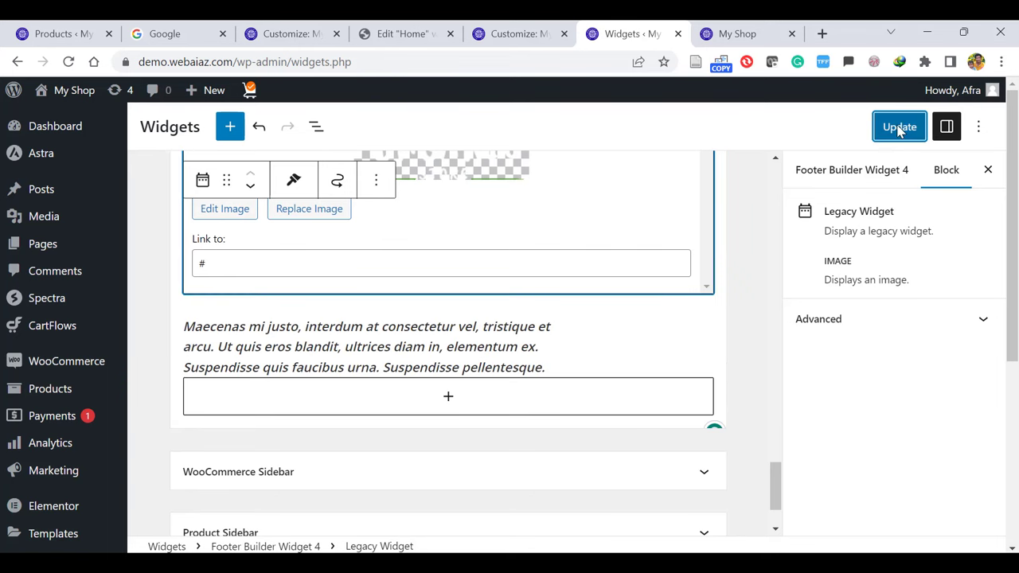
left_click(728, 32)
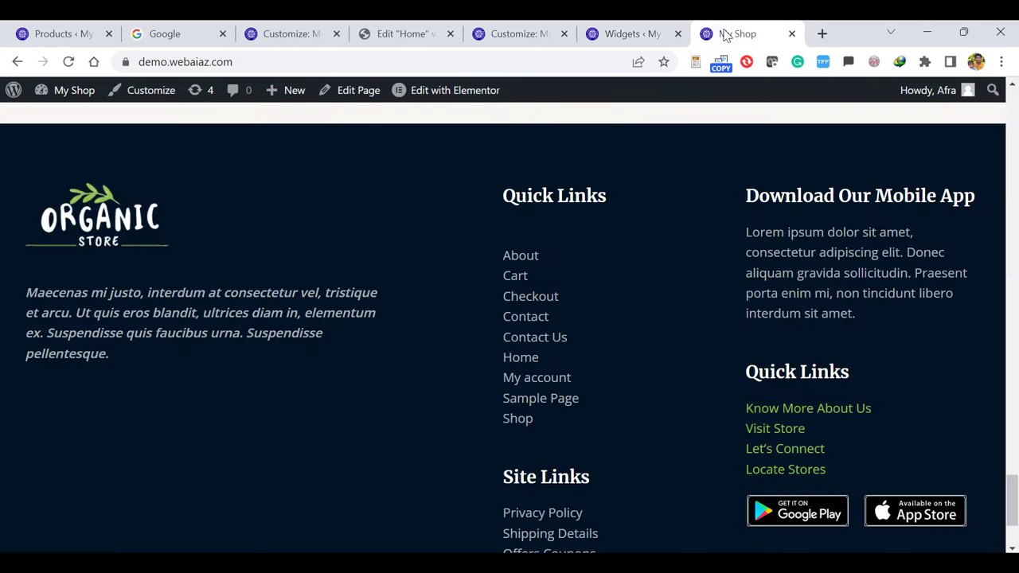
left_click(67, 61)
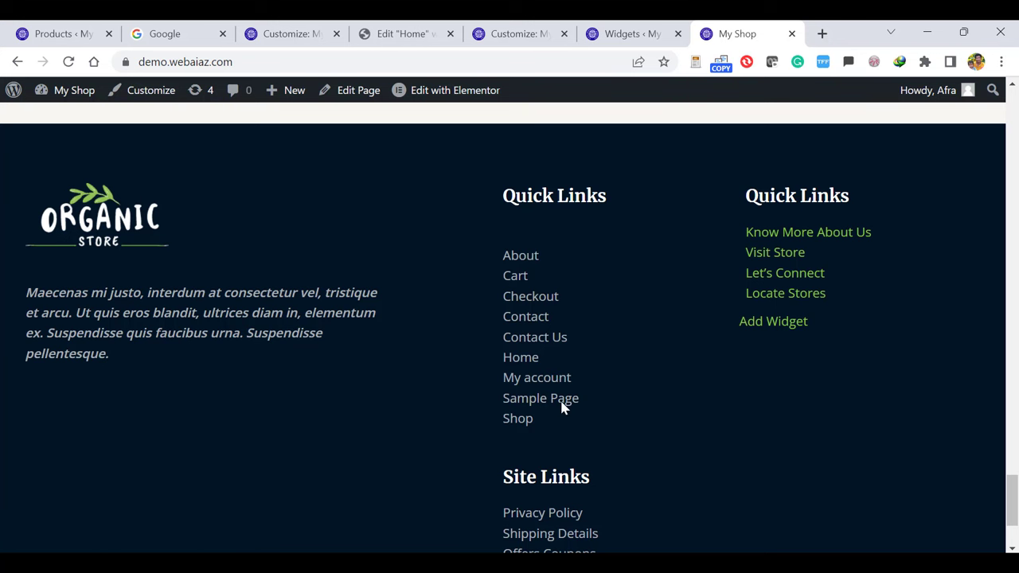
Delete the Site Links navigation menu from Footer Builder Widget 2 and reload the live shop page
left_click(609, 26)
left_click(531, 403)
left_click(376, 287)
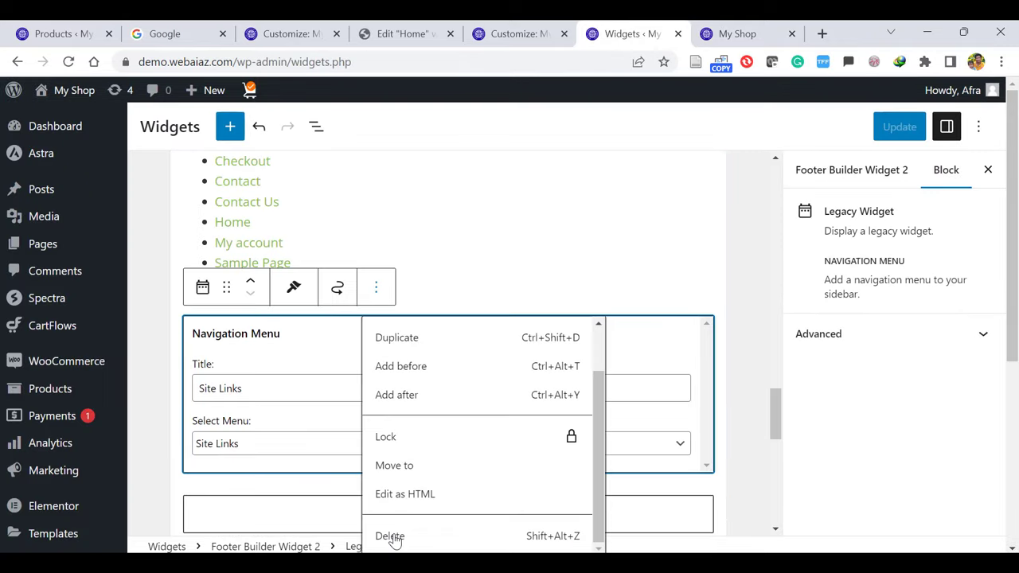
left_click(734, 38)
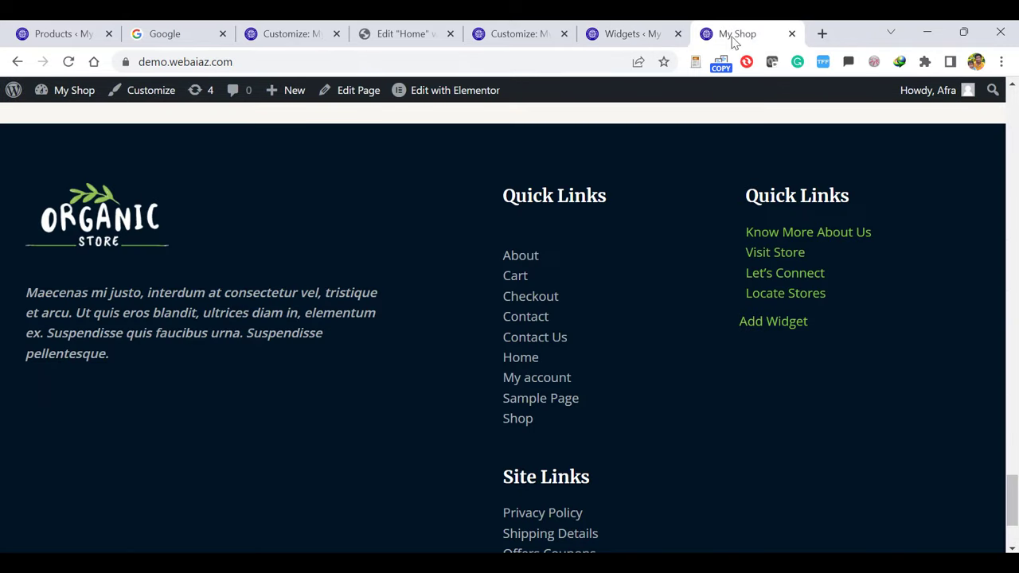
left_click(68, 61)
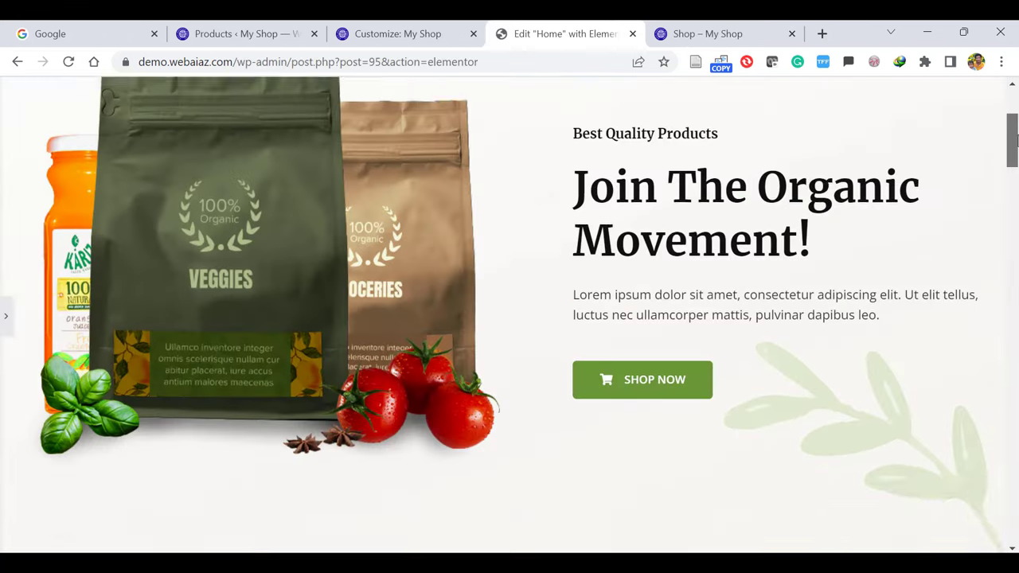
Open the Shop page from the live site's header and look over its search and filter sidebar
mouse_move(1012, 136)
left_mouse_down()
mouse_move(1012, 103)
mouse_move(996, 175)
mouse_move(1013, 131)
left_mouse_up()
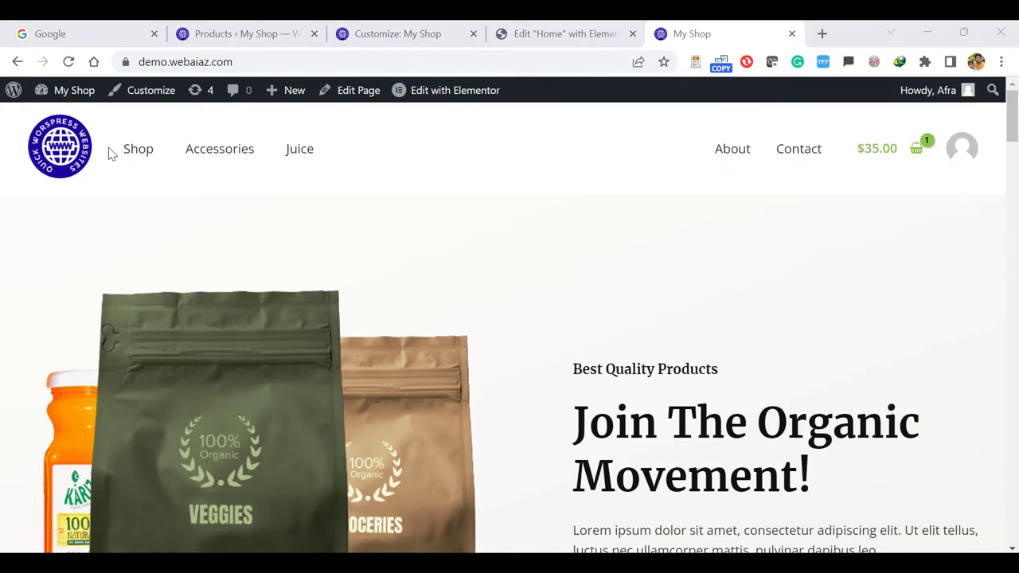
left_click(137, 150)
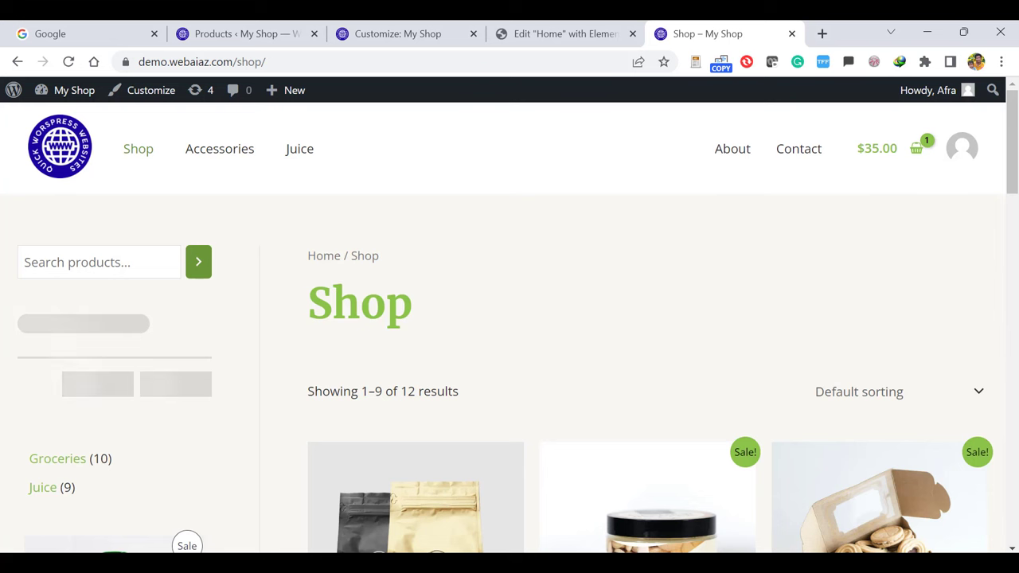
scroll(1016, 165, "down", 1)
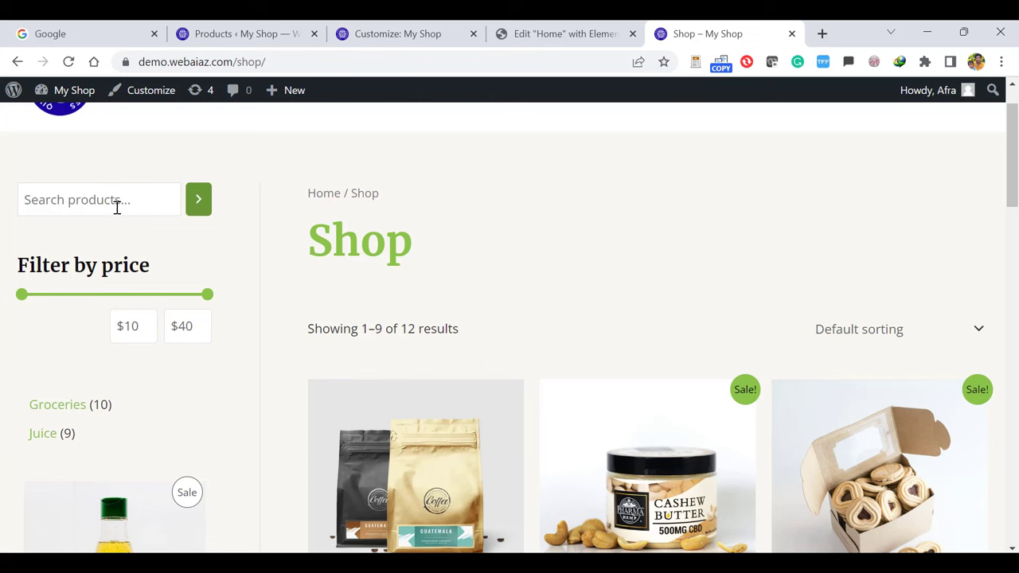
Run a product search with an empty term, look over the results, and return to the Shop page
left_click(117, 208)
left_click(199, 204)
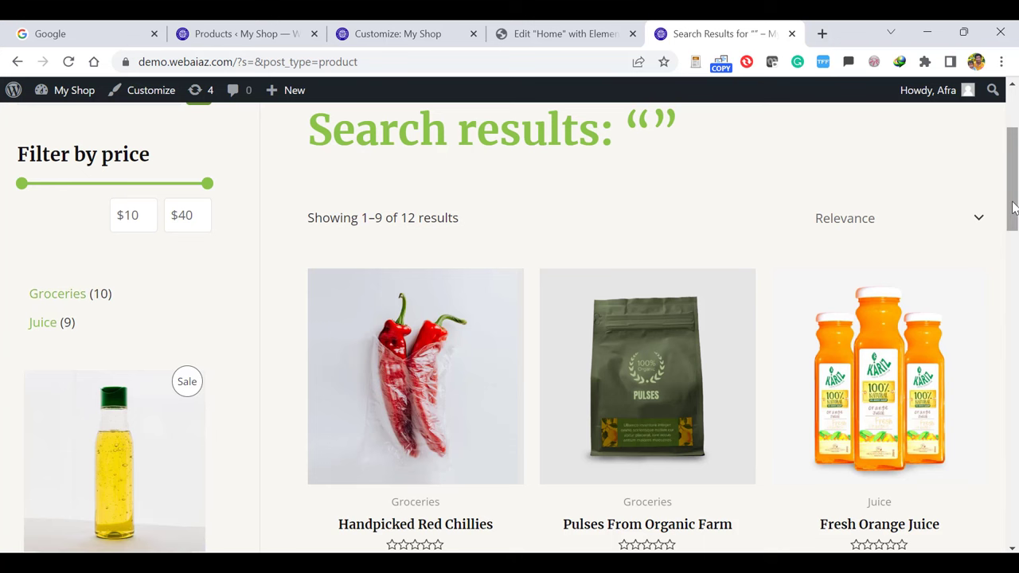
mouse_move(1012, 171)
left_mouse_down()
mouse_move(1012, 308)
mouse_move(1013, 170)
left_mouse_up()
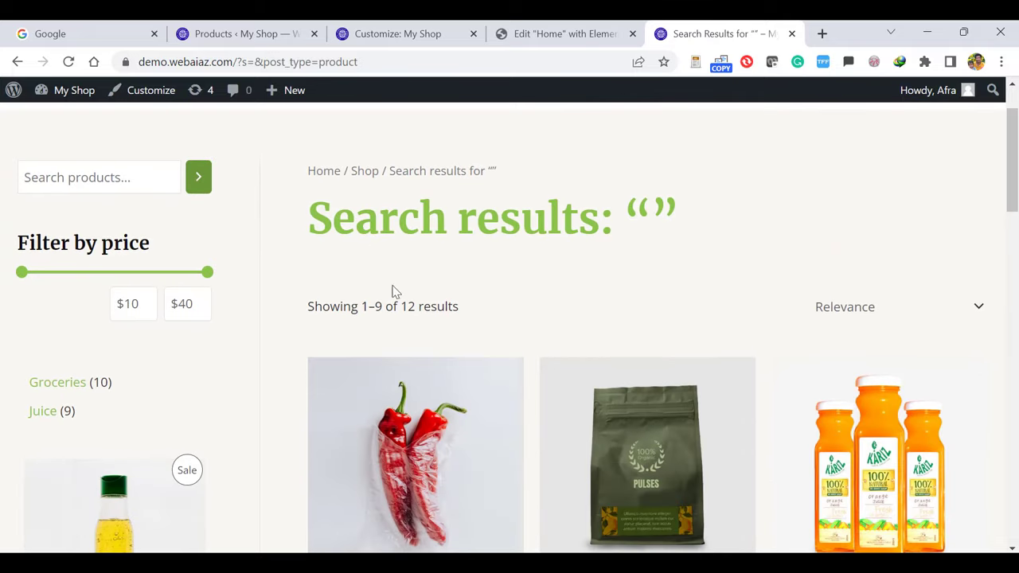
left_click(365, 170)
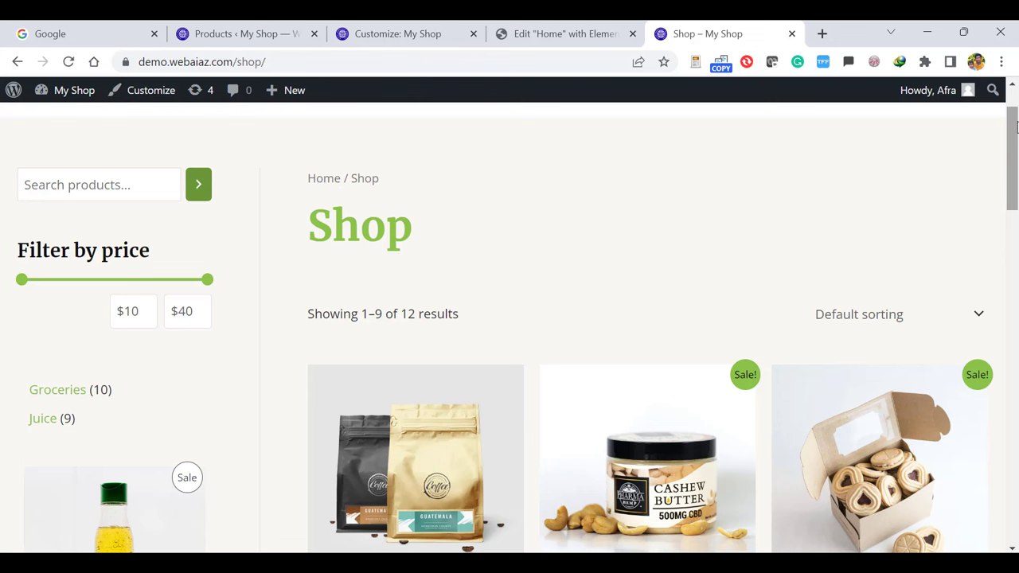
Check the sorting options offered for the Shop page's product list without changing the default sorting
scroll(933, 314, "down", 1)
left_click(967, 263)
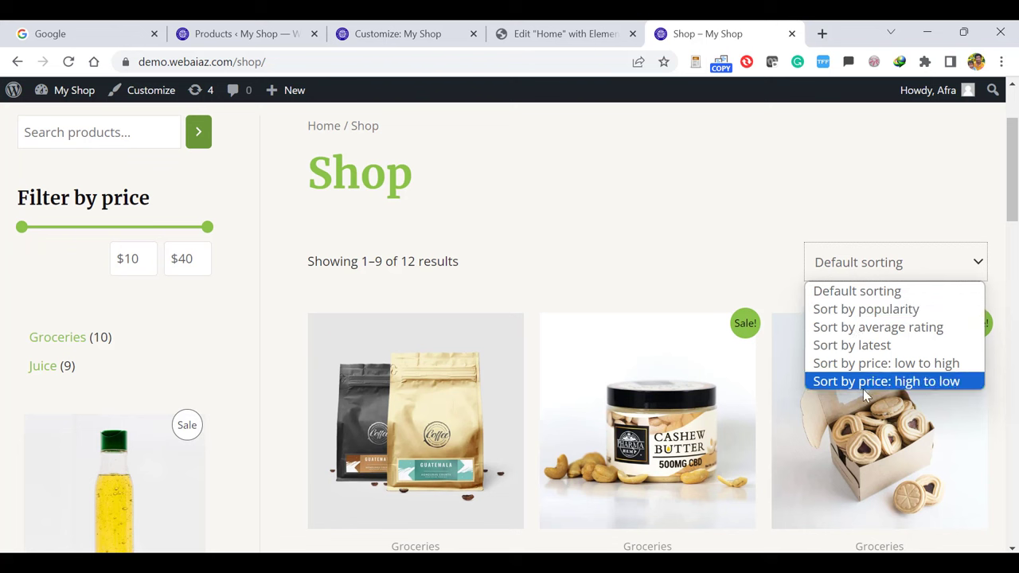
left_click(704, 221)
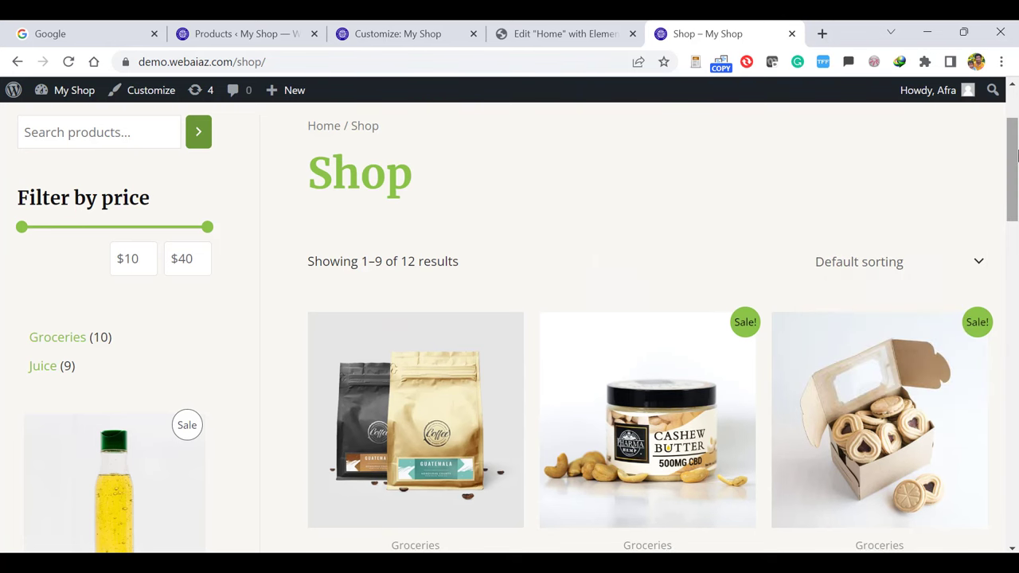
Look through the product list, open the Cashew Butter product page, and examine its title, price and short description
scroll(828, 186, "down", 2)
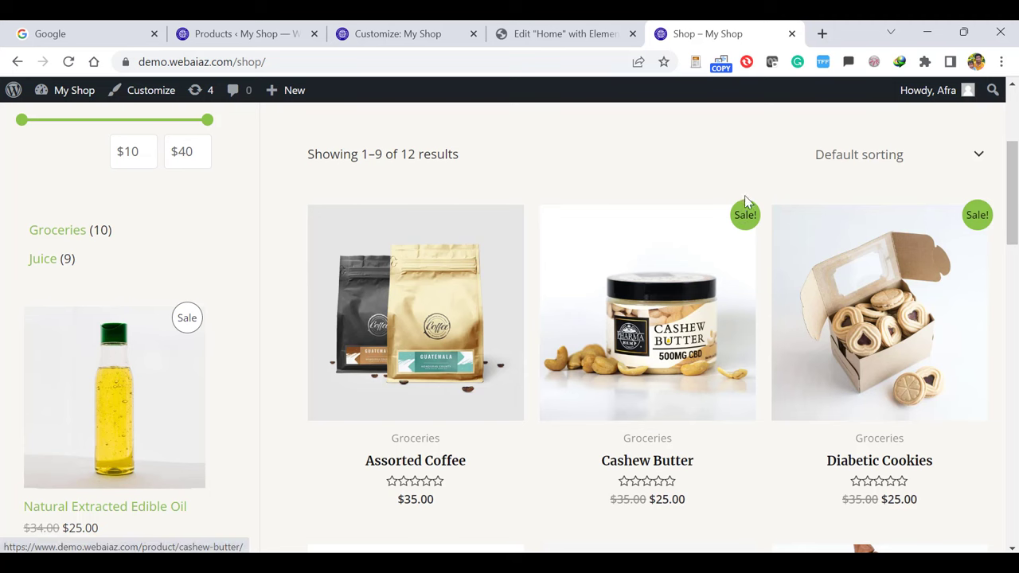
left_click_drag(1013, 239, 1013, 173)
scroll(774, 231, "down", 2)
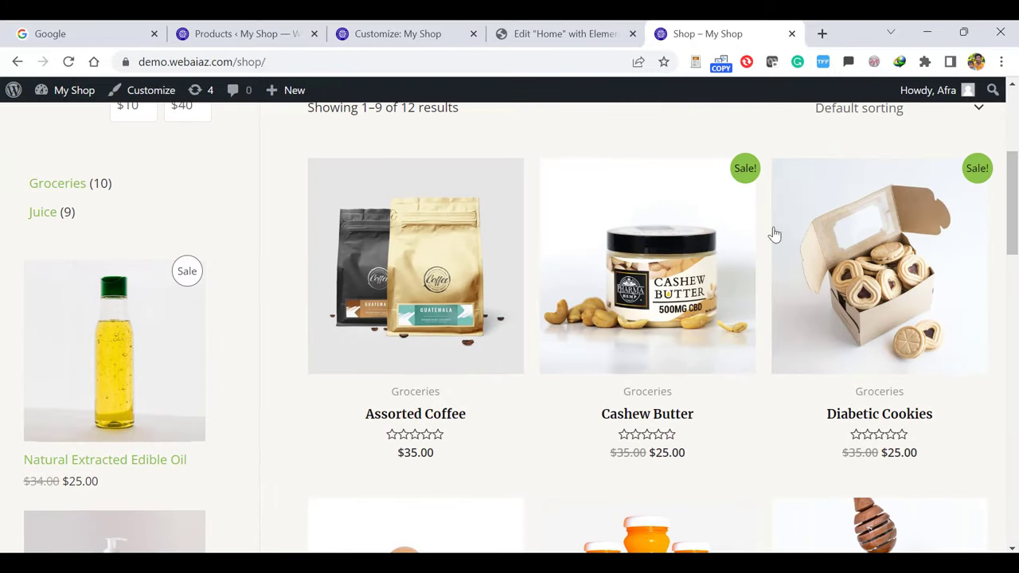
left_click(669, 249)
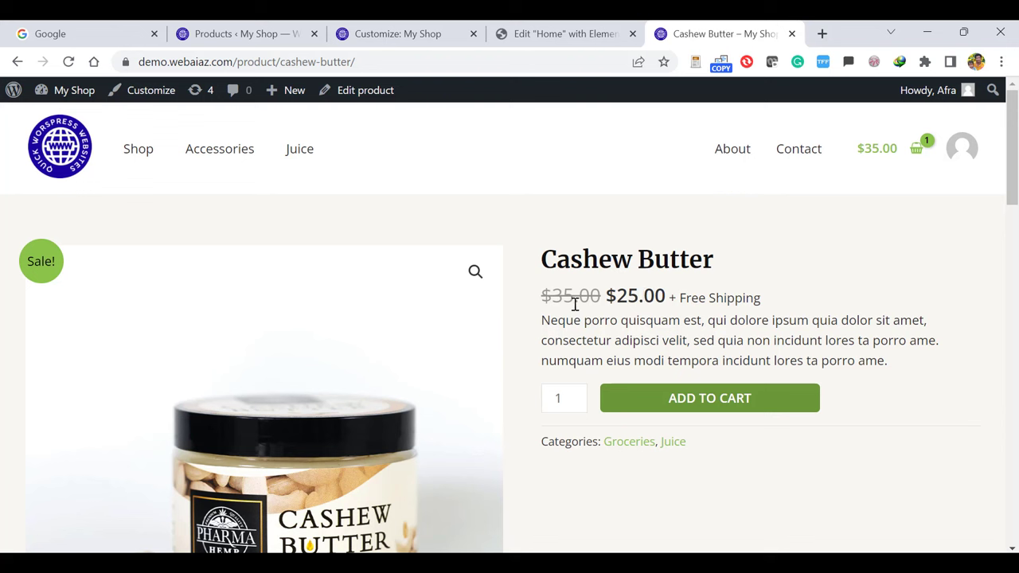
left_click_drag(543, 250, 697, 248)
left_click(748, 268)
scroll(889, 271, "down", 1)
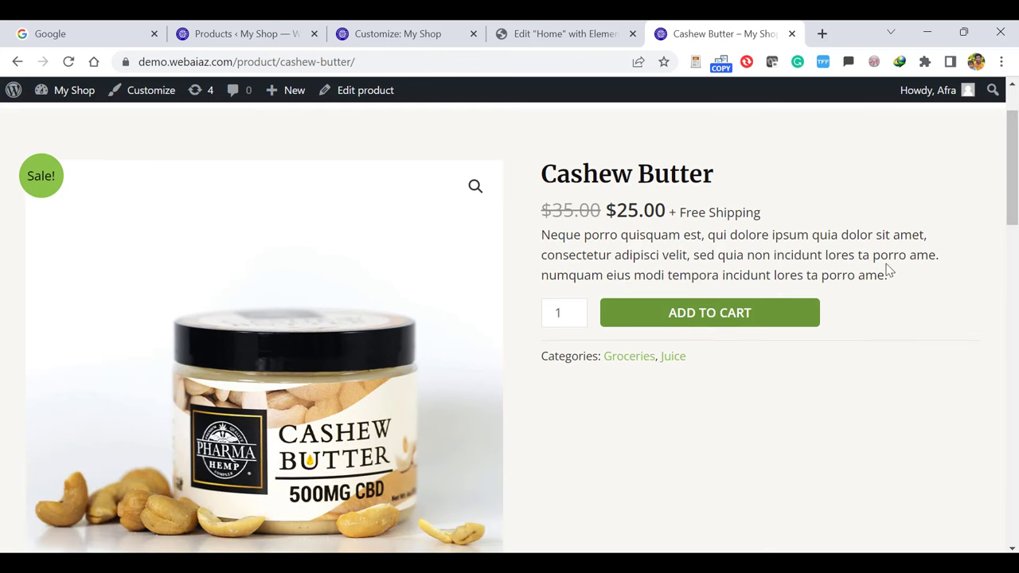
Set the Cashew Butter quantity to 4 and review the product's image, full description and related products
left_click(577, 311)
left_click(576, 311)
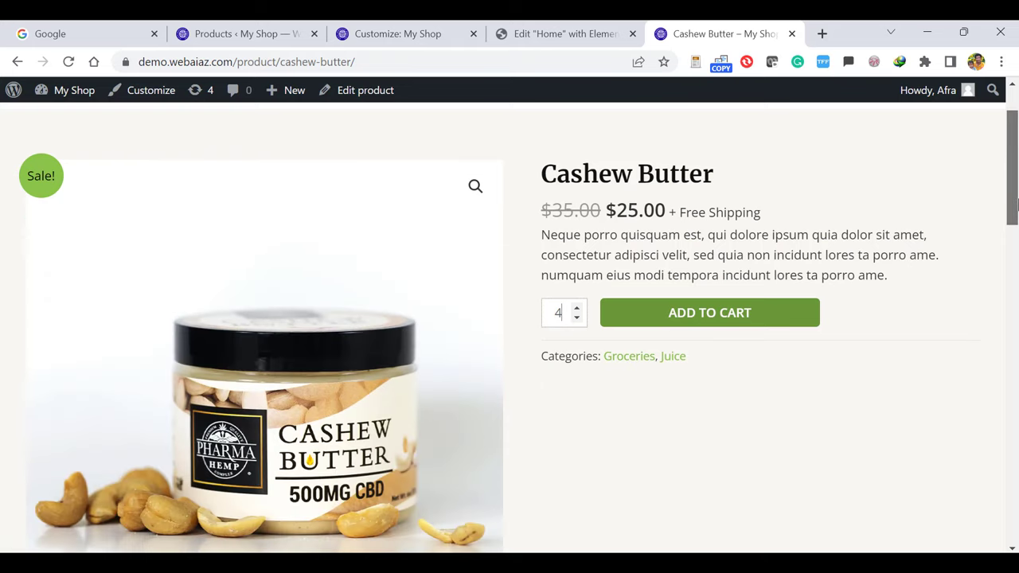
left_click_drag(1013, 206, 1013, 322)
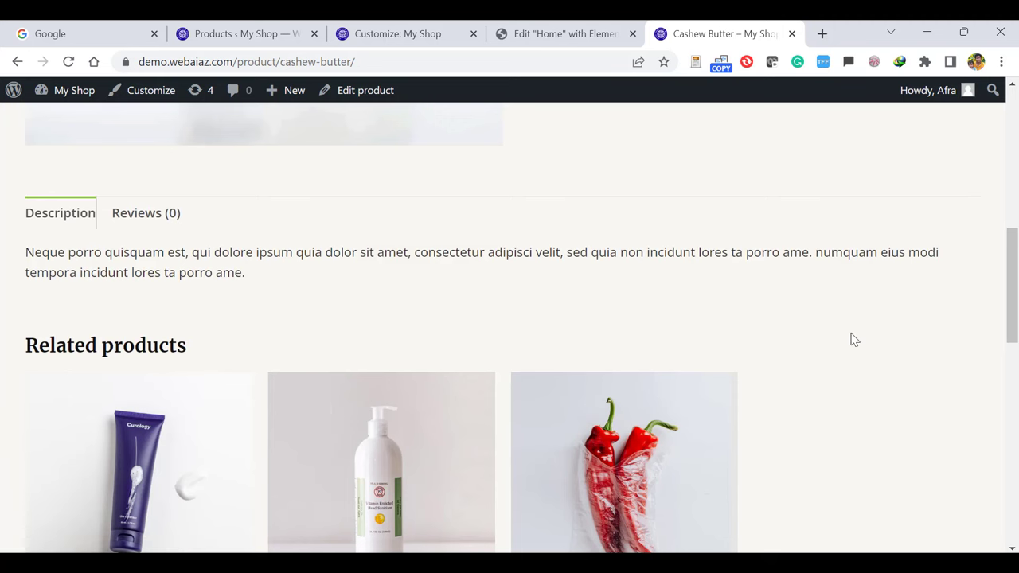
left_click_drag(1013, 310, 1013, 198)
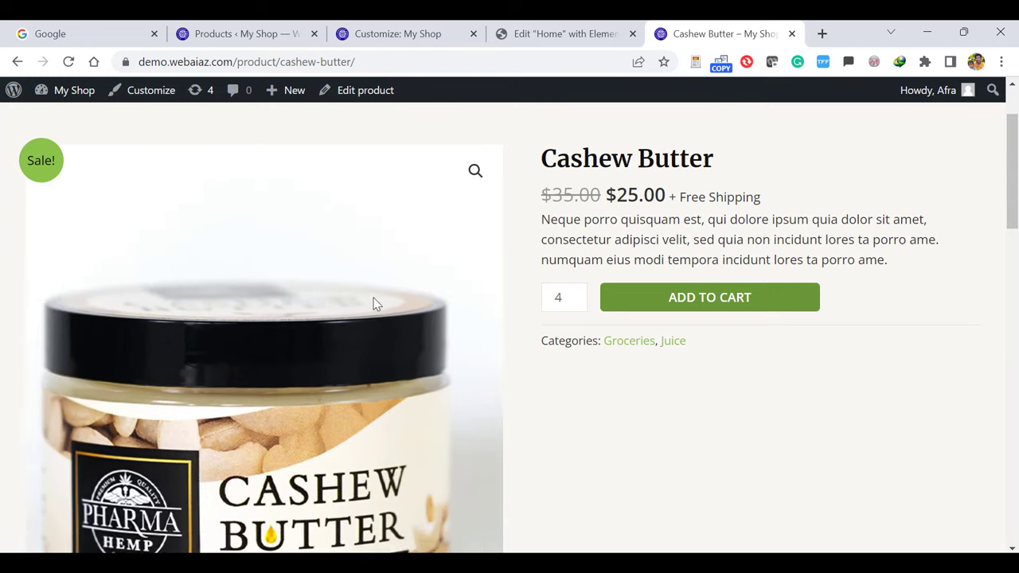
mouse_move(1013, 194)
left_mouse_down()
mouse_move(1015, 443)
mouse_move(997, 209)
mouse_move(1010, 169)
mouse_move(1010, 185)
left_mouse_up()
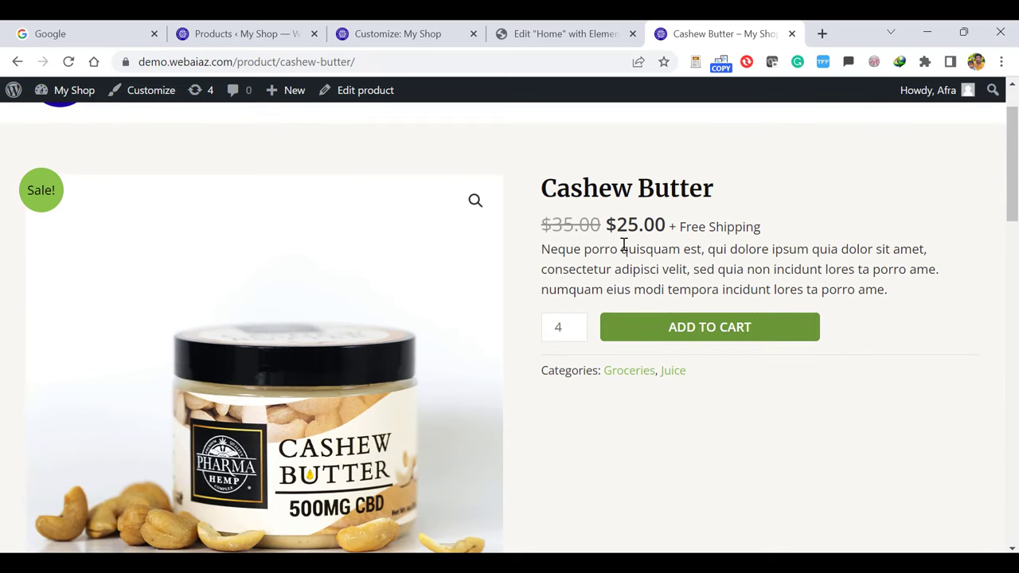
Go to the shop's admin dashboard, open the list of all products, and review their stock status, prices and categories
mouse_move(78, 96)
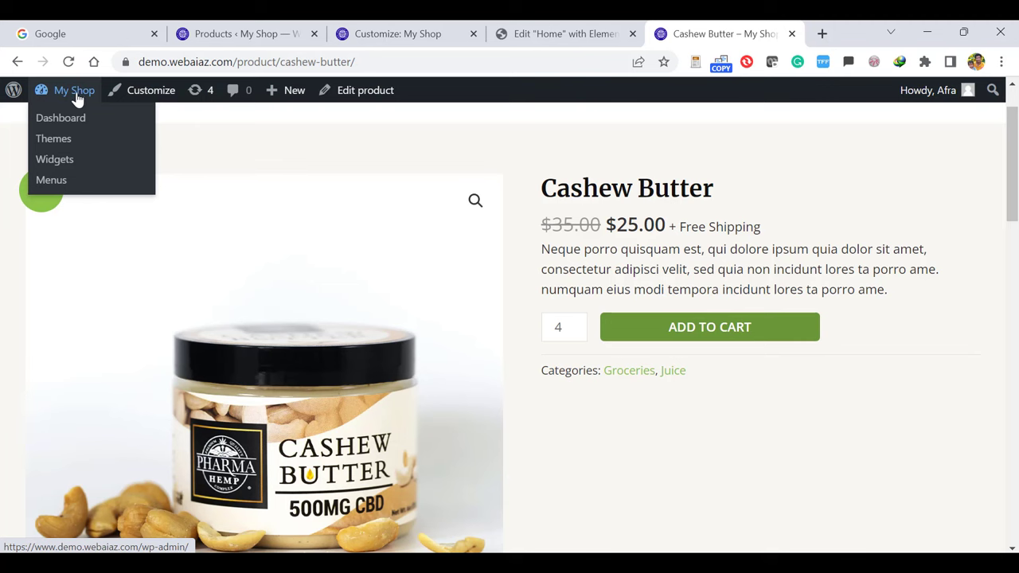
left_click(64, 119)
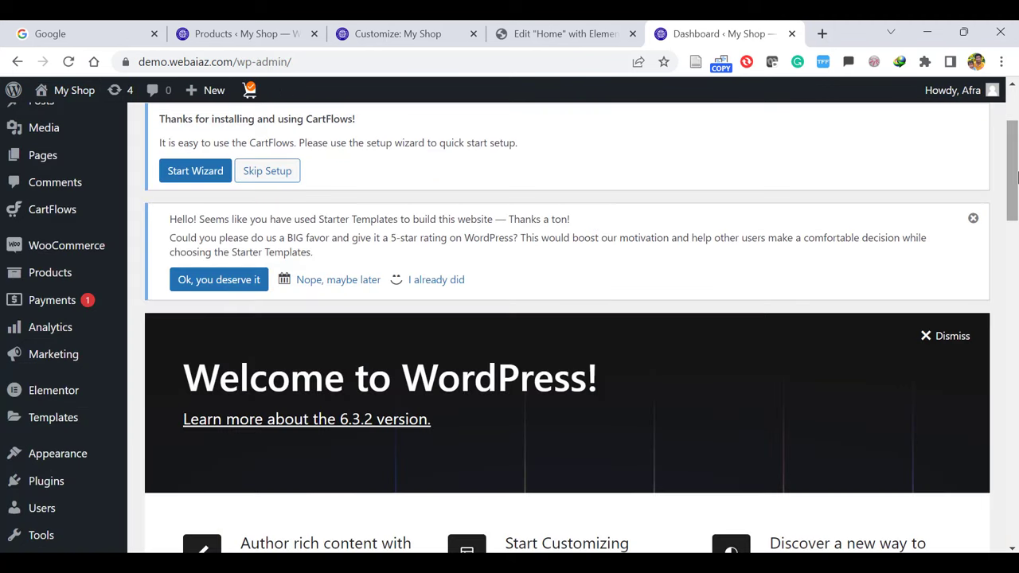
mouse_move(46, 276)
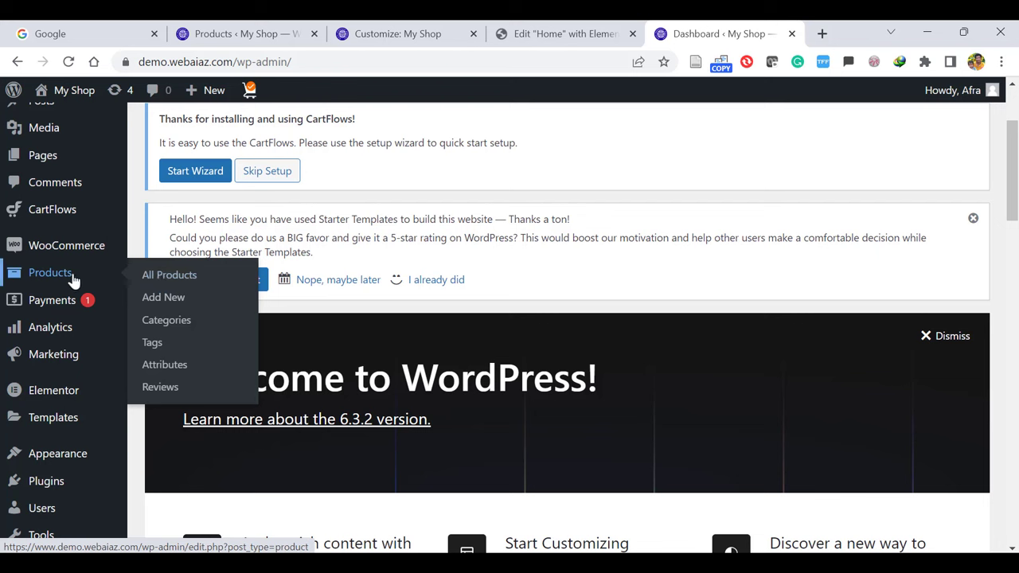
left_click(155, 280)
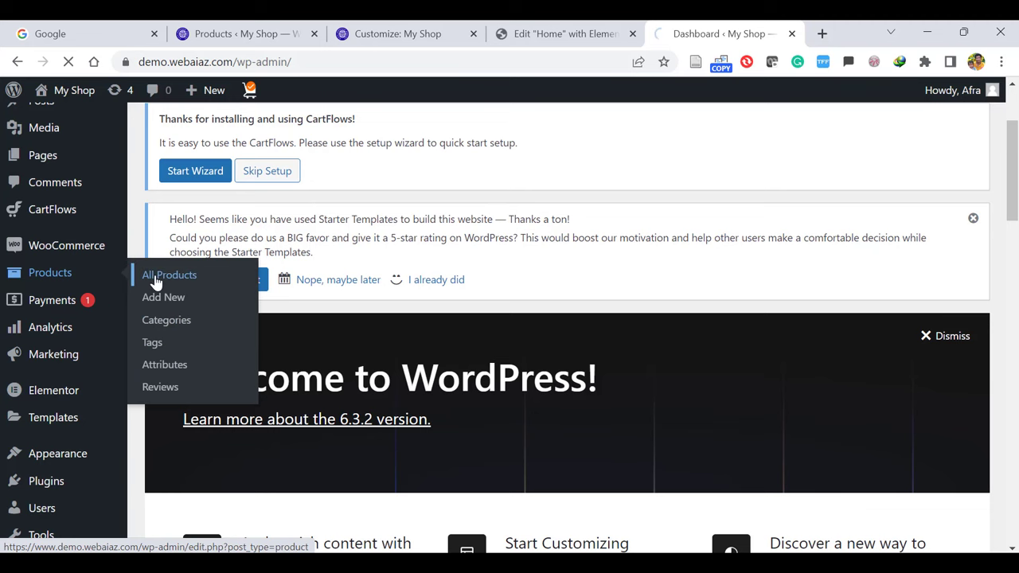
scroll(944, 212, "down", 8)
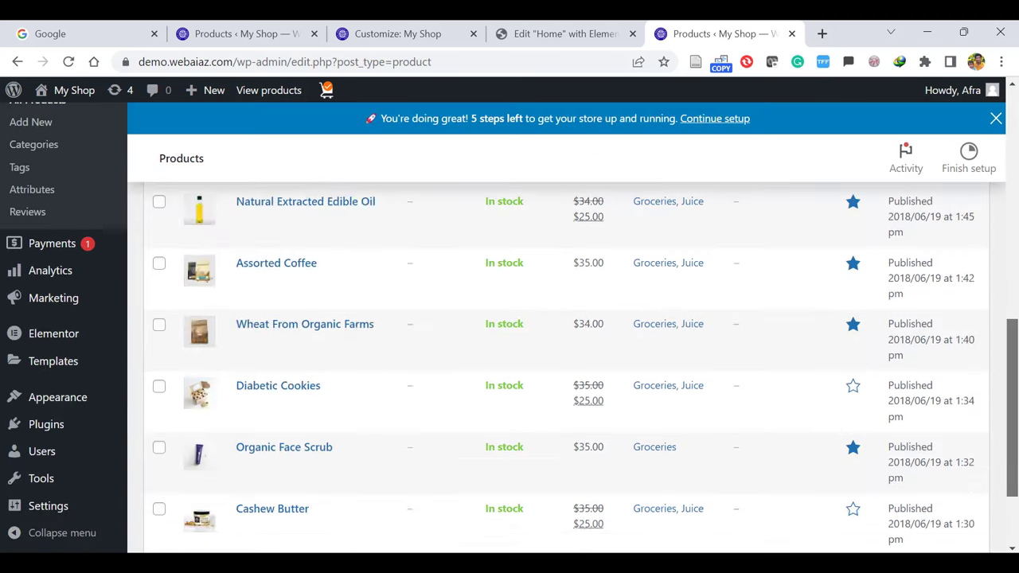
scroll(557, 466, "down", 2)
scroll(558, 466, "up", 5)
scroll(557, 466, "down", 1)
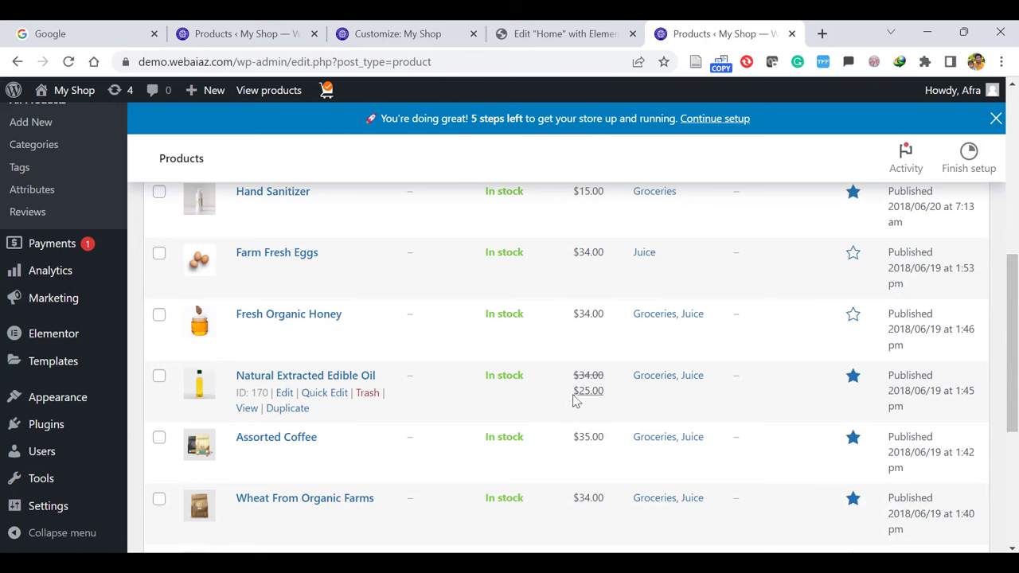
scroll(970, 409, "up", 4)
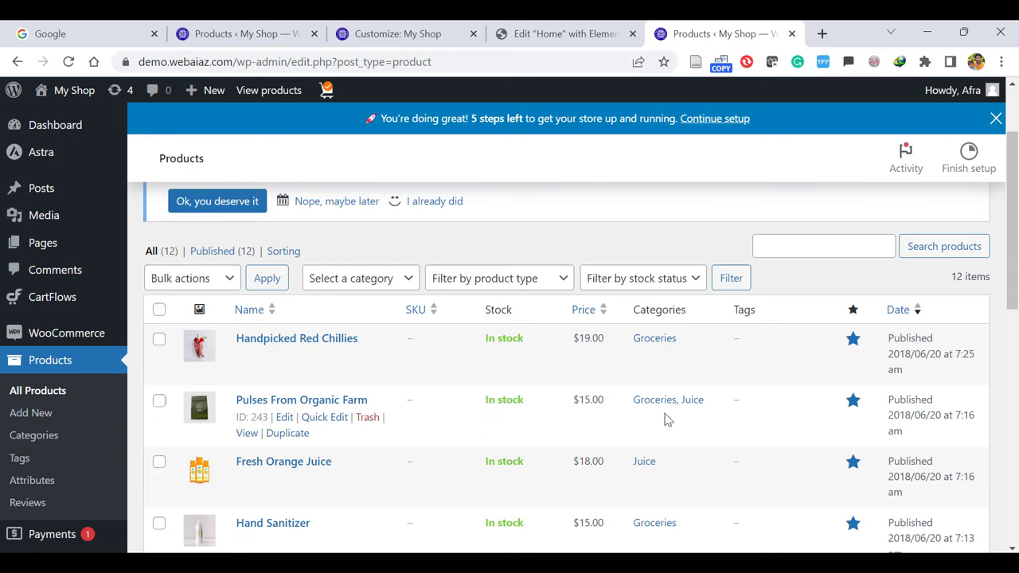
left_click_drag(1015, 159, 1016, 254)
Look over the existing product categories and add a new category named Vegetables with no parent category
left_click(35, 415)
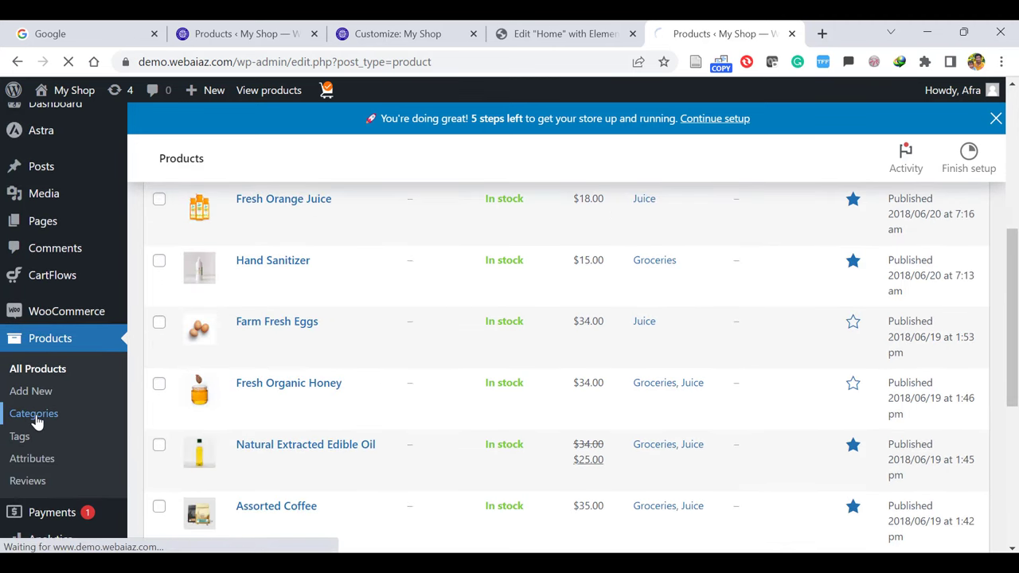
mouse_move(650, 313)
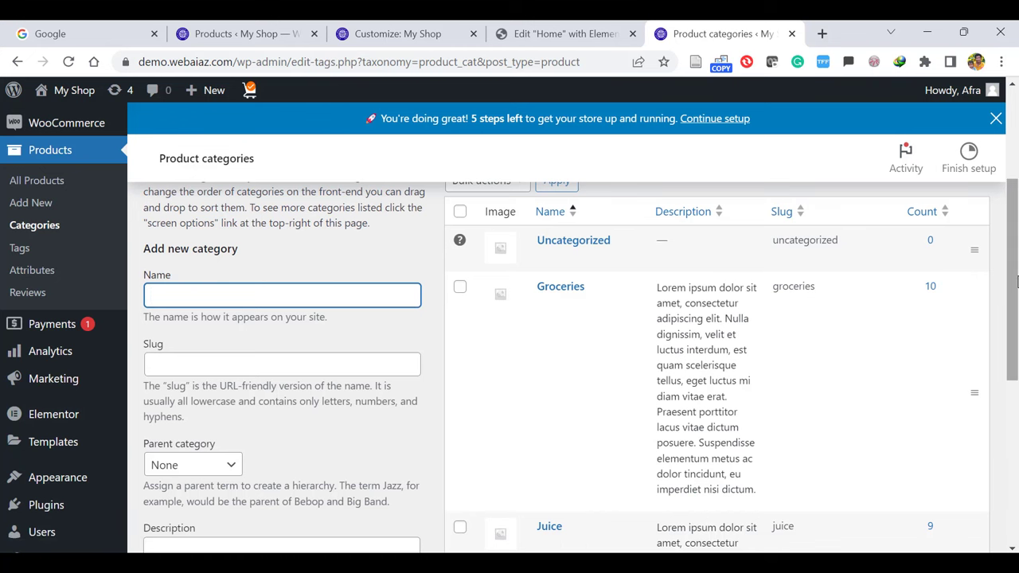
scroll(548, 526, "down", 1)
scroll(548, 478, "down", 2)
scroll(594, 275, "up", 3)
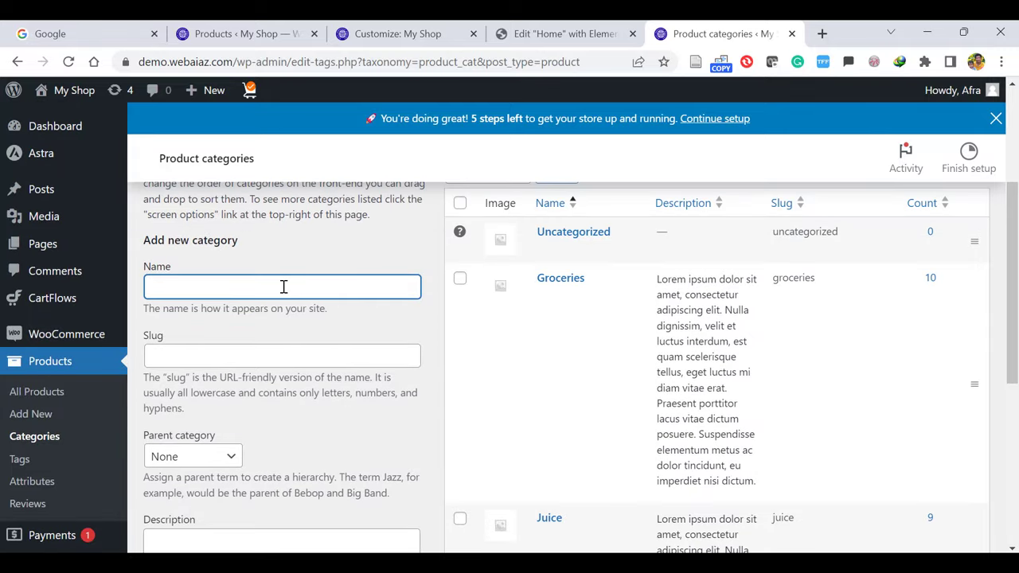
type("getables")
scroll(239, 383, "down", 5)
left_click(182, 434)
left_click_drag(1016, 390, 1016, 271)
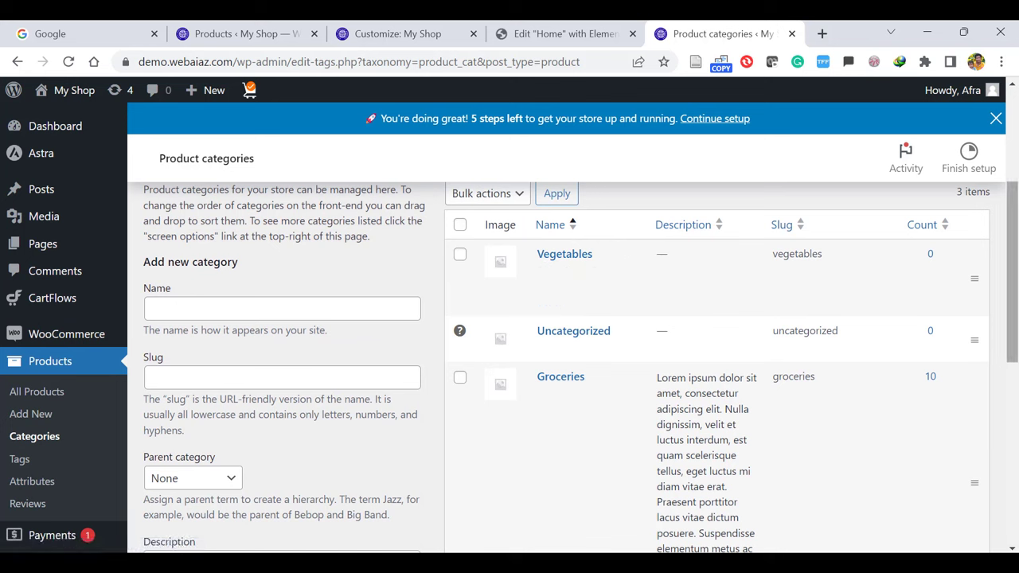
Examine the product tags page and the product attributes page, including their forms for adding new entries
left_click(17, 462)
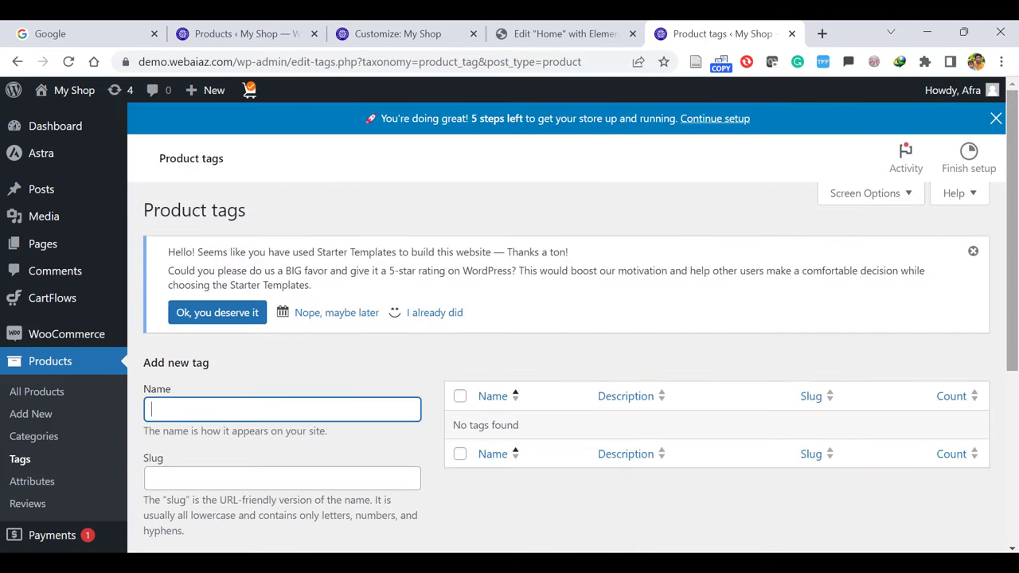
scroll(1015, 283, "down", 1)
left_click_drag(1016, 283, 1015, 391)
scroll(603, 339, "up", 3)
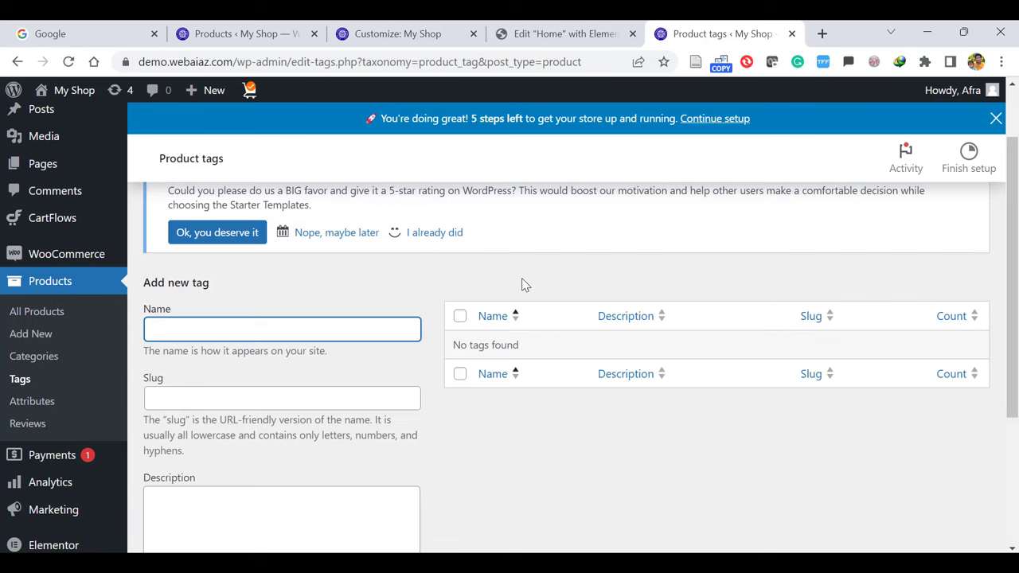
left_click(16, 410)
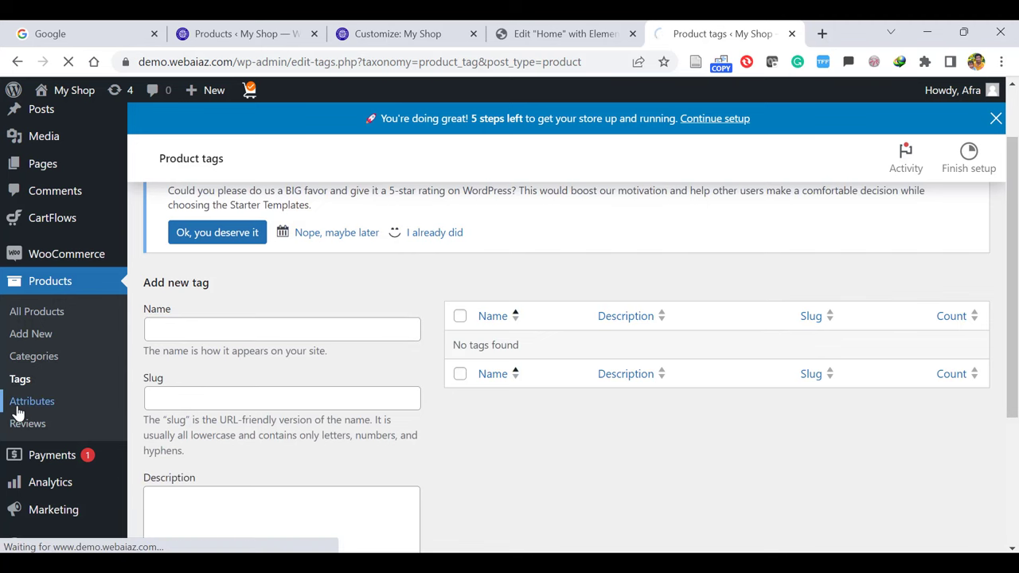
scroll(865, 323, "down", 3)
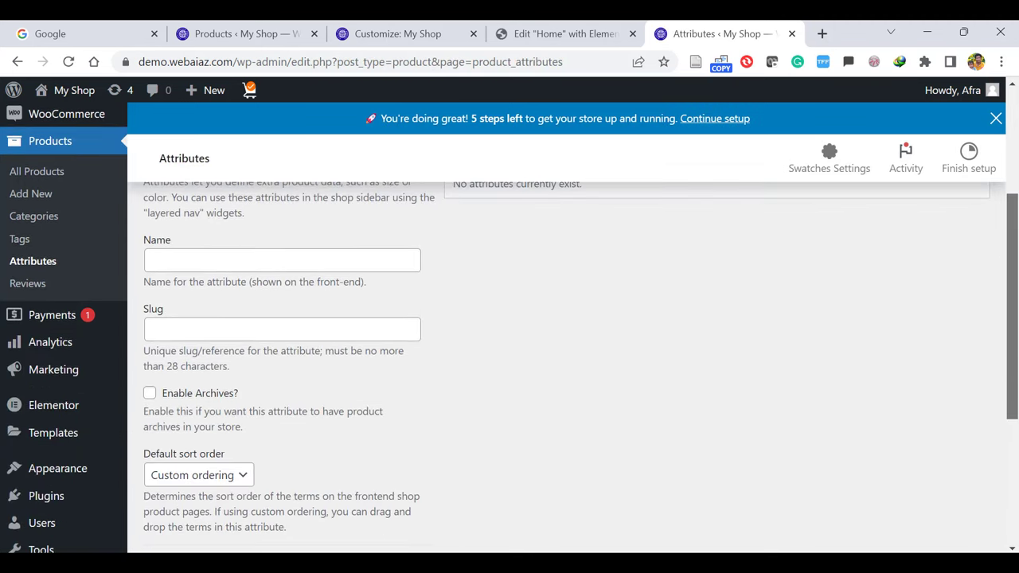
scroll(1017, 382, "down", 1)
left_click_drag(1017, 383, 1018, 235)
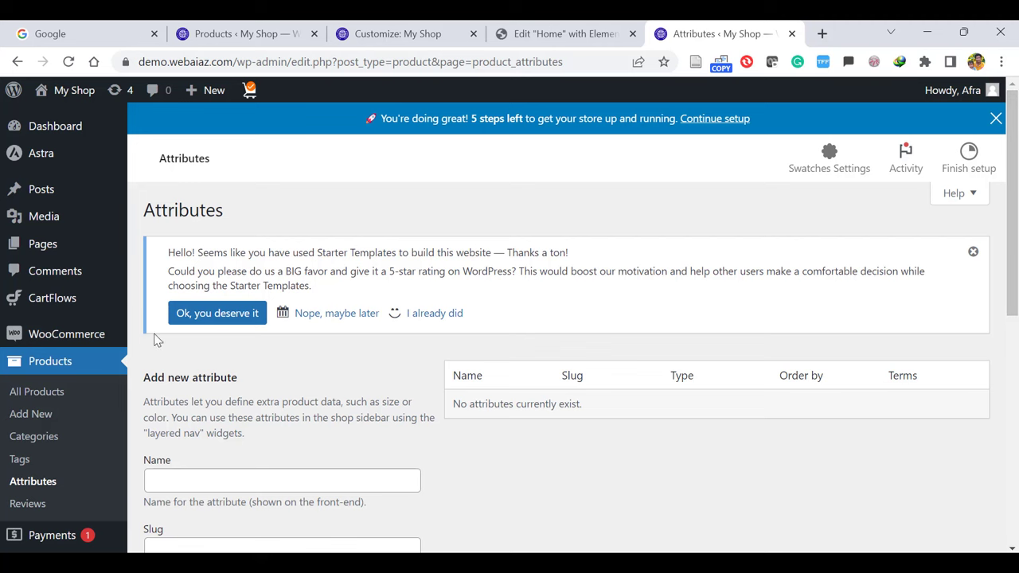
Skip the WooCommerce guided setup, choose a United States (US) state as the business location, and continue to the store
left_click(60, 335)
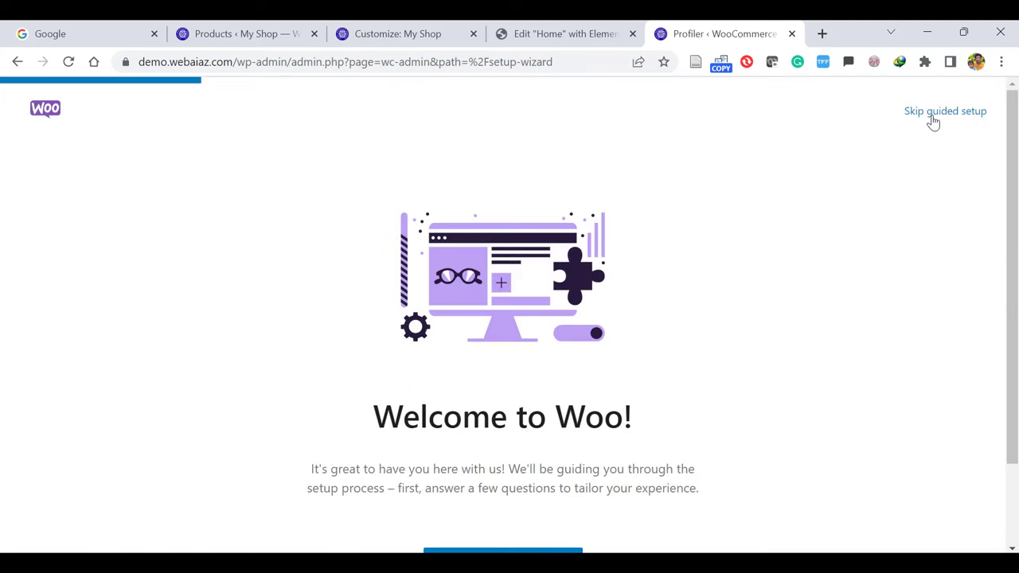
left_click(934, 113)
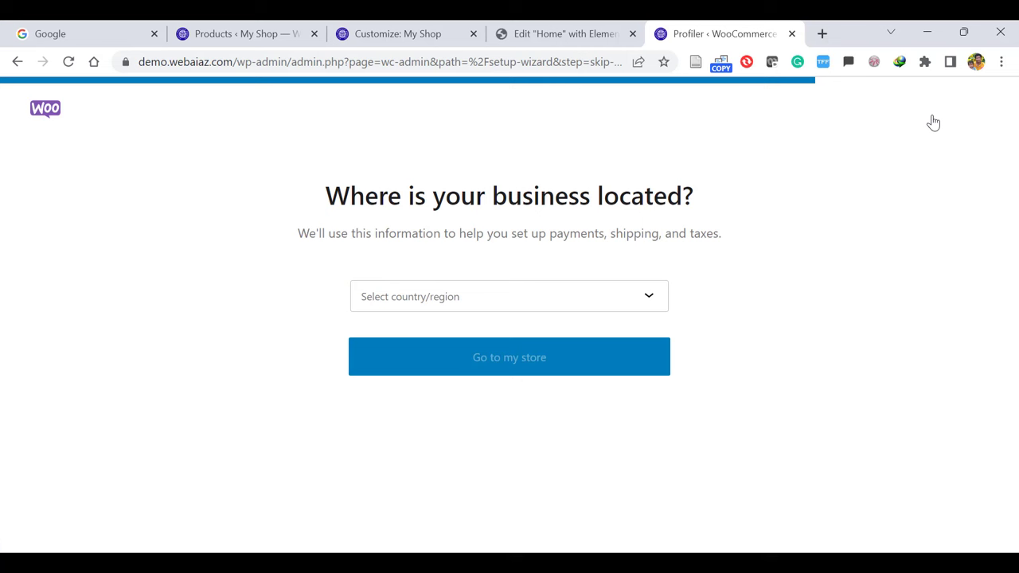
left_click(626, 304)
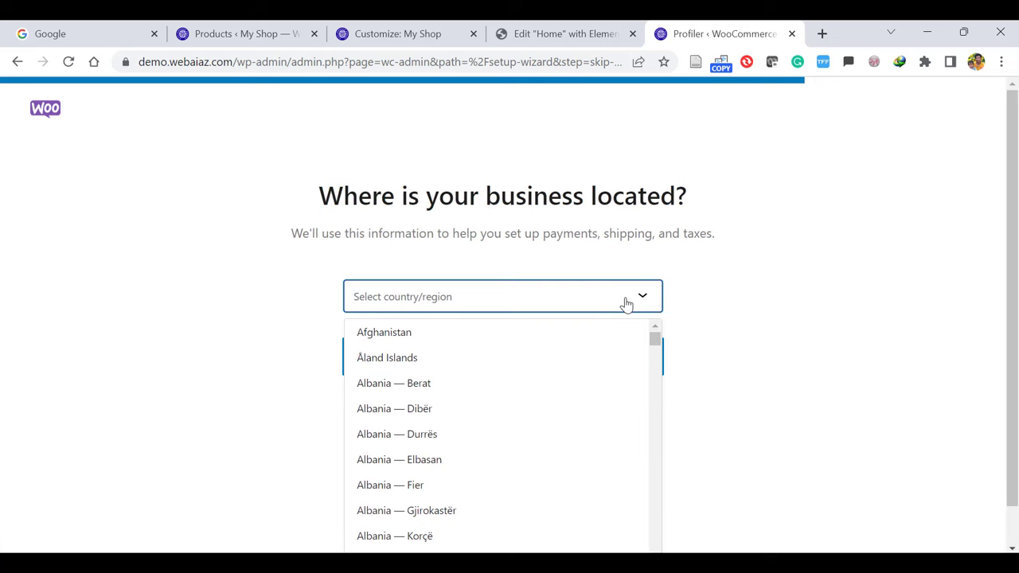
left_click_drag(657, 342, 655, 517)
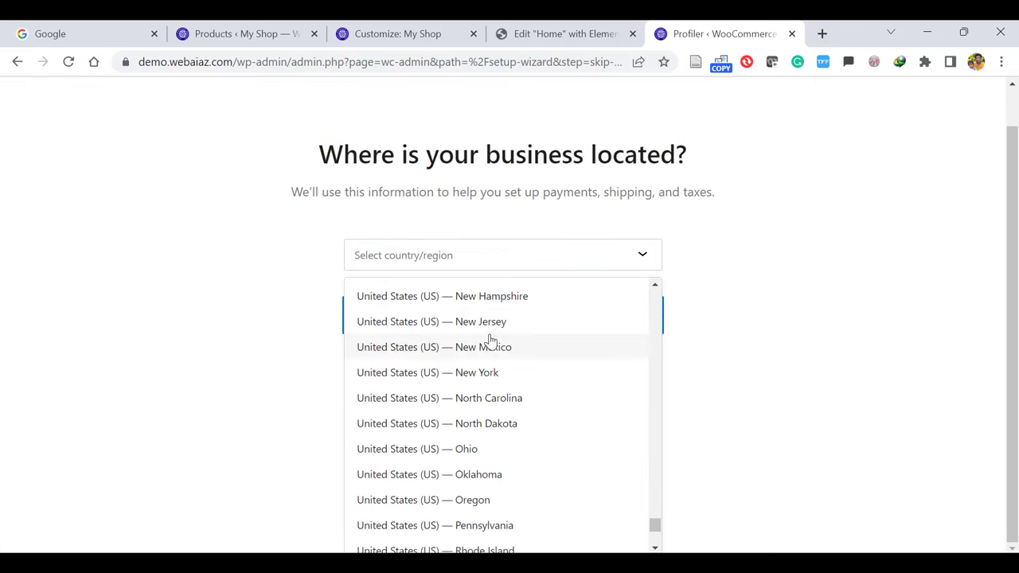
left_click(411, 323)
left_click(498, 364)
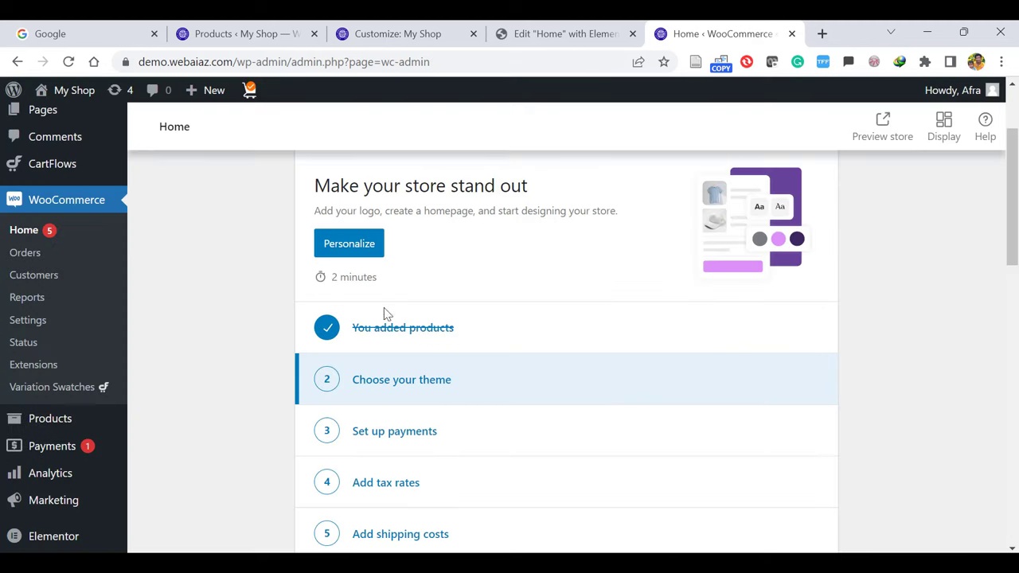
Open the payment setup task and review WooPayments, the other payment providers and the offline payment methods
left_click_drag(1014, 222, 1015, 246)
left_click(409, 343)
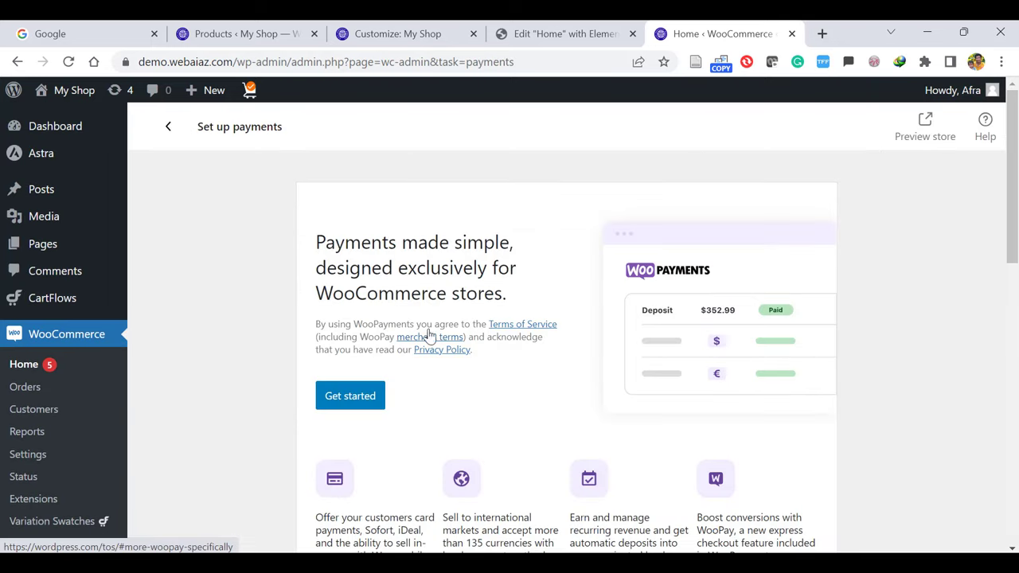
left_click_drag(1015, 200, 1016, 378)
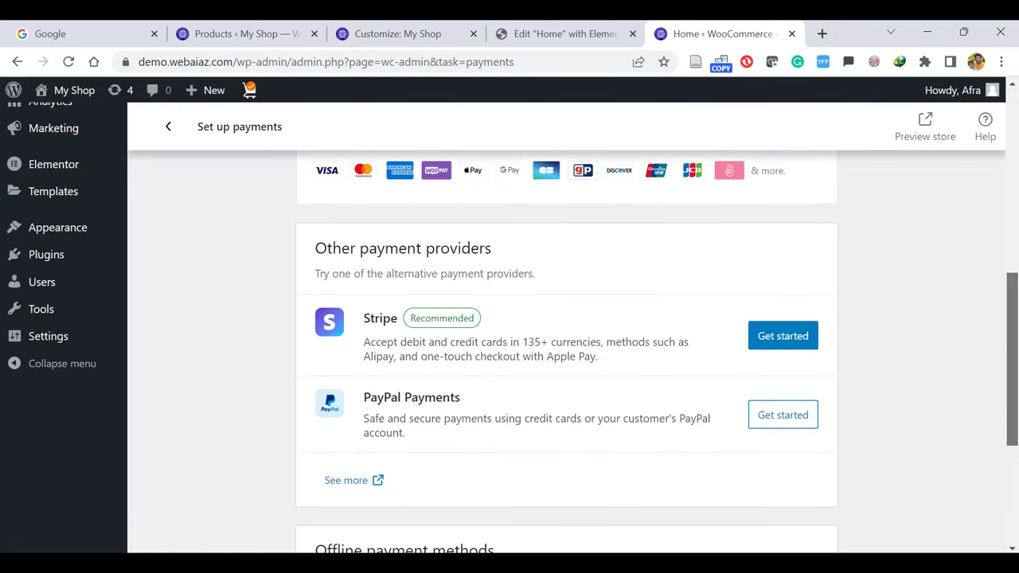
left_click_drag(1016, 356, 1016, 440)
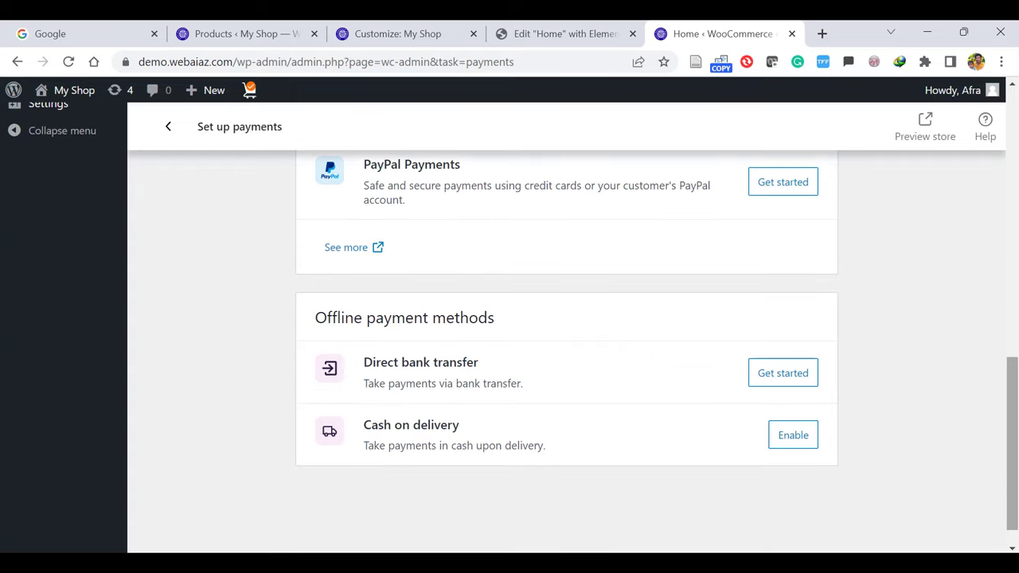
left_click_drag(1016, 450, 1016, 365)
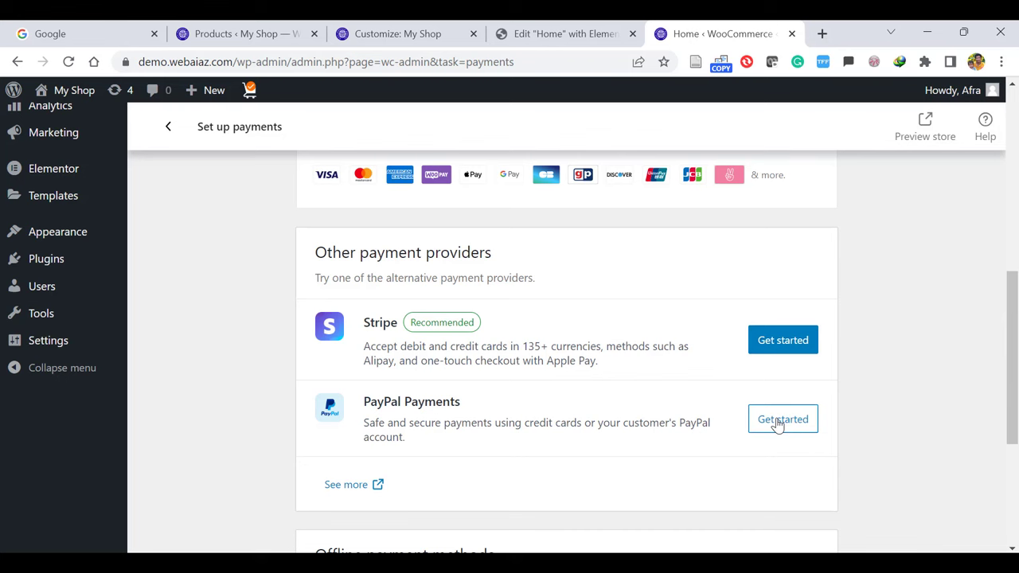
scroll(1012, 358, "up", 5)
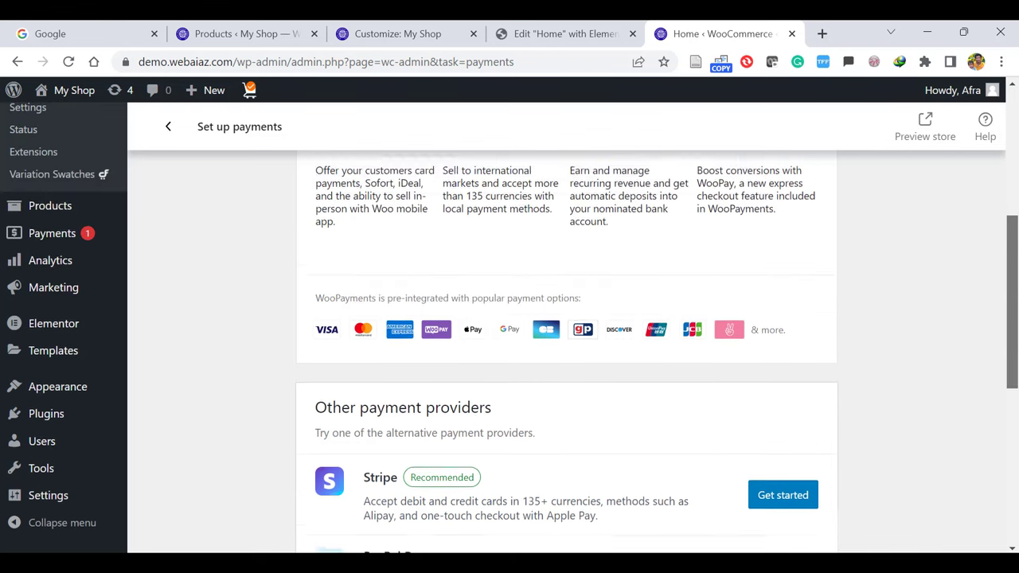
scroll(1011, 358, "up", 2)
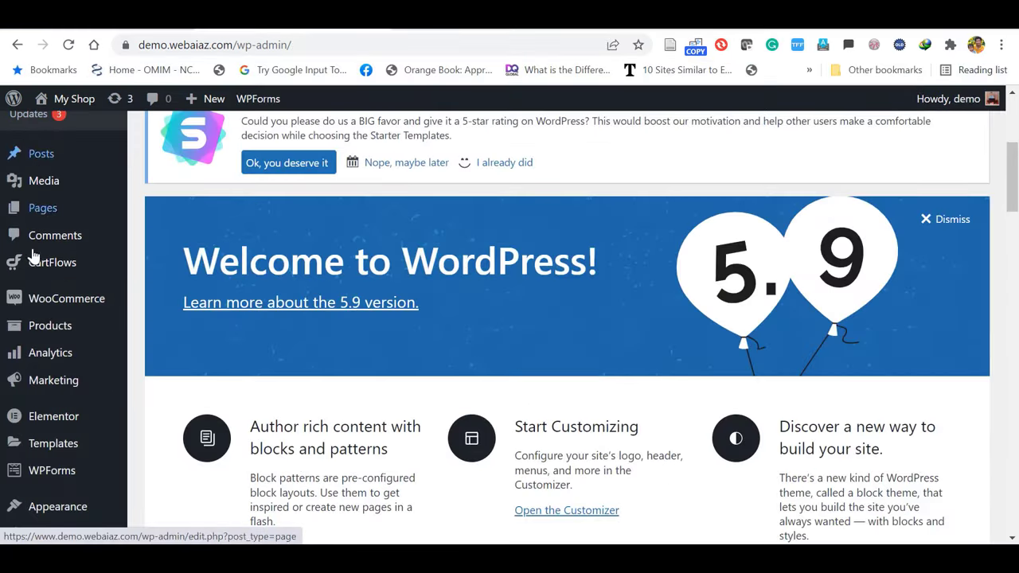
Open the WooCommerce general settings and fill in the store's address and postcode
mouse_move(47, 305)
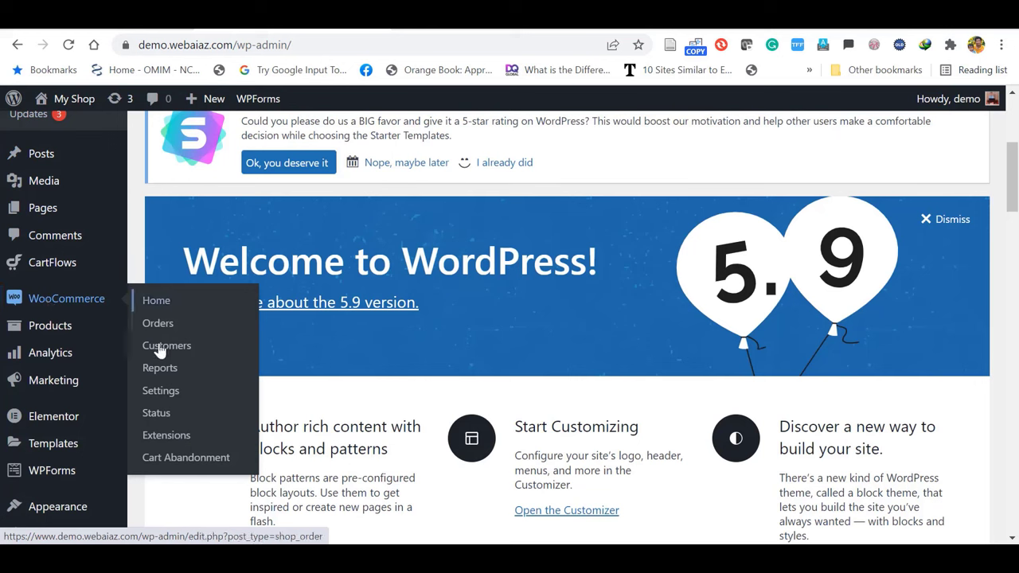
left_click(161, 391)
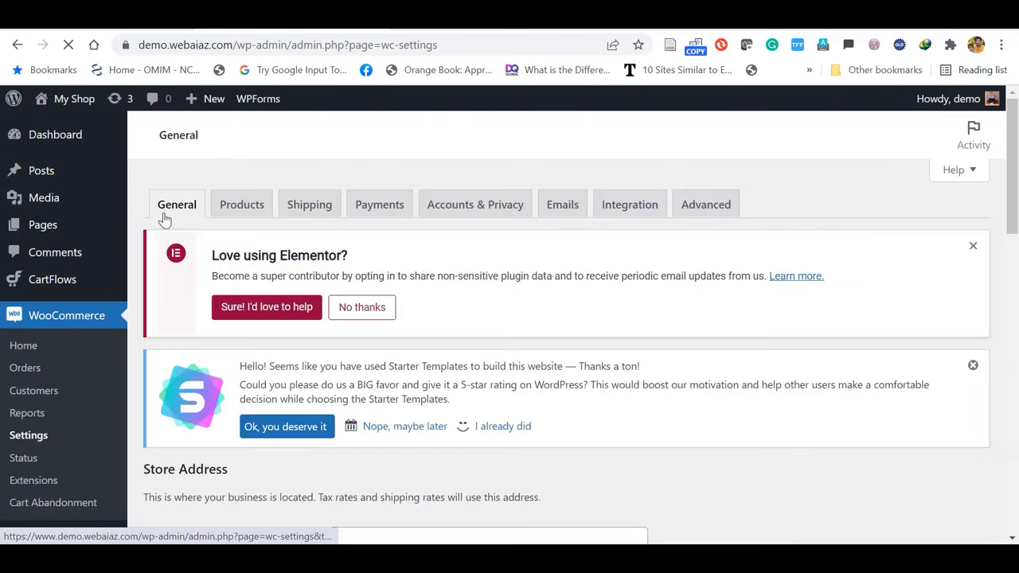
scroll(471, 223, "down", 4)
left_click(390, 204)
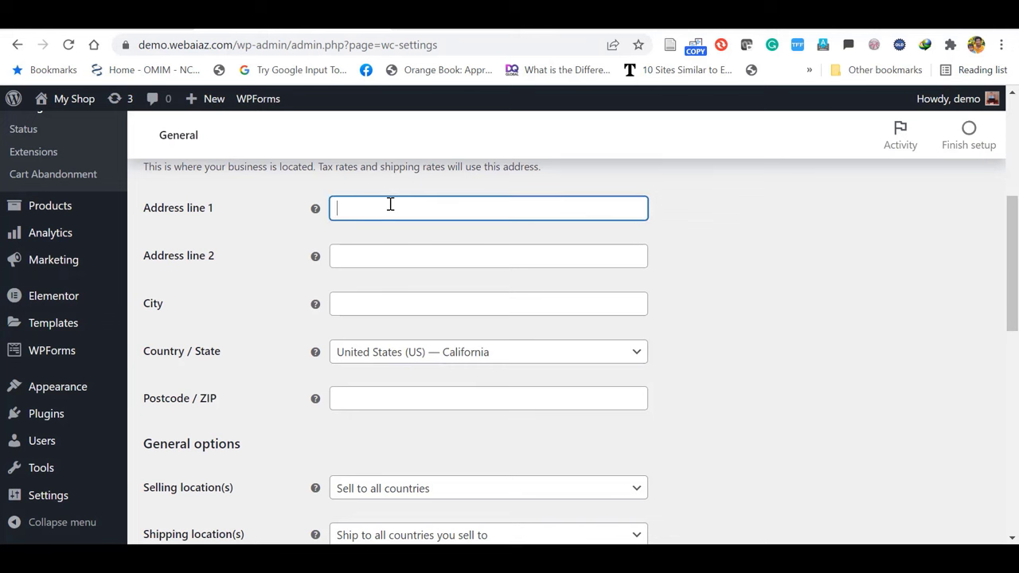
left_click(387, 254)
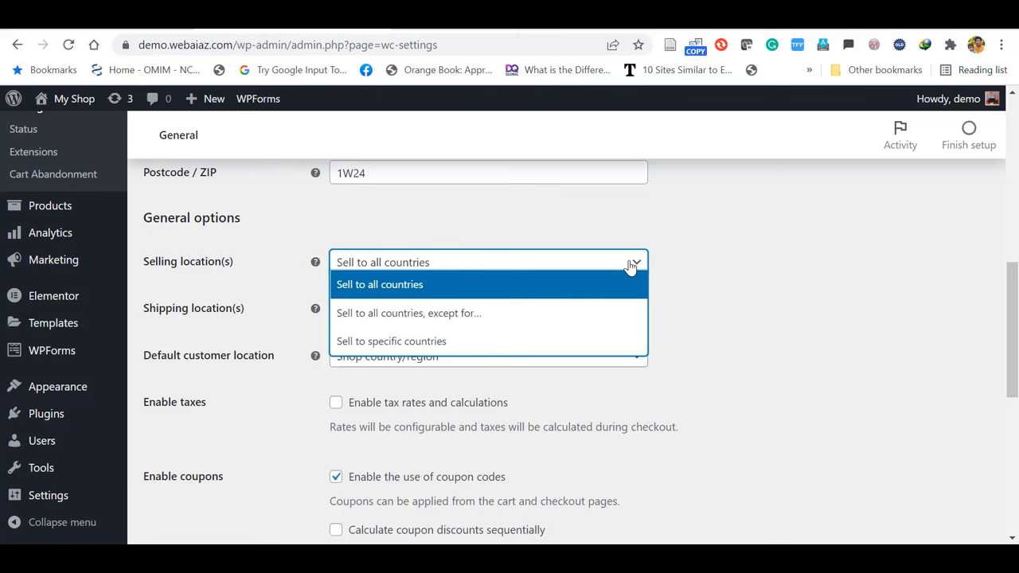
Restrict the selling locations to specific countries, adding United States (US) and United Kingdom (UK)
left_click(366, 341)
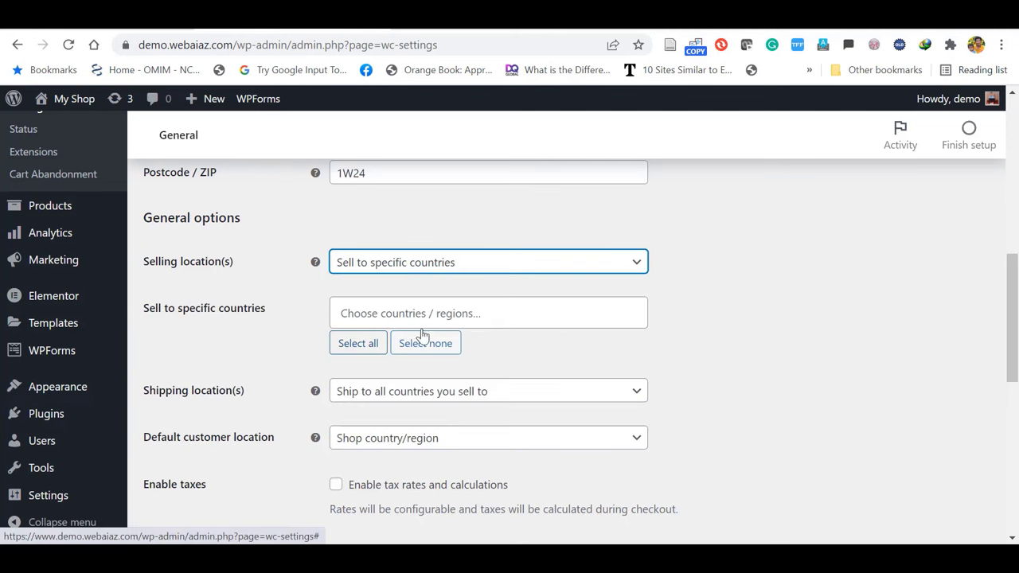
left_click(442, 314)
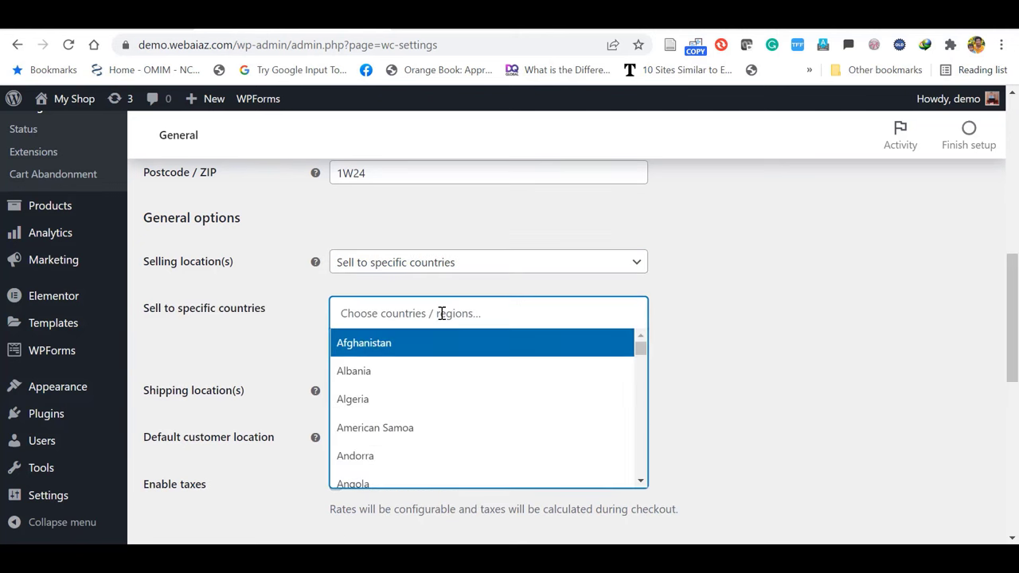
type("USA")
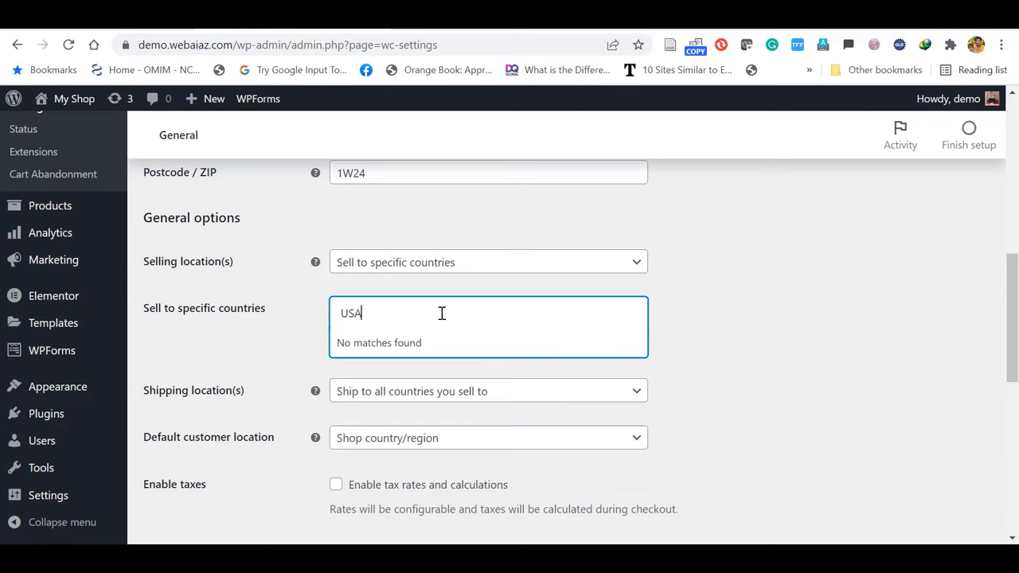
key("BackSpace")
key("BackSpace")
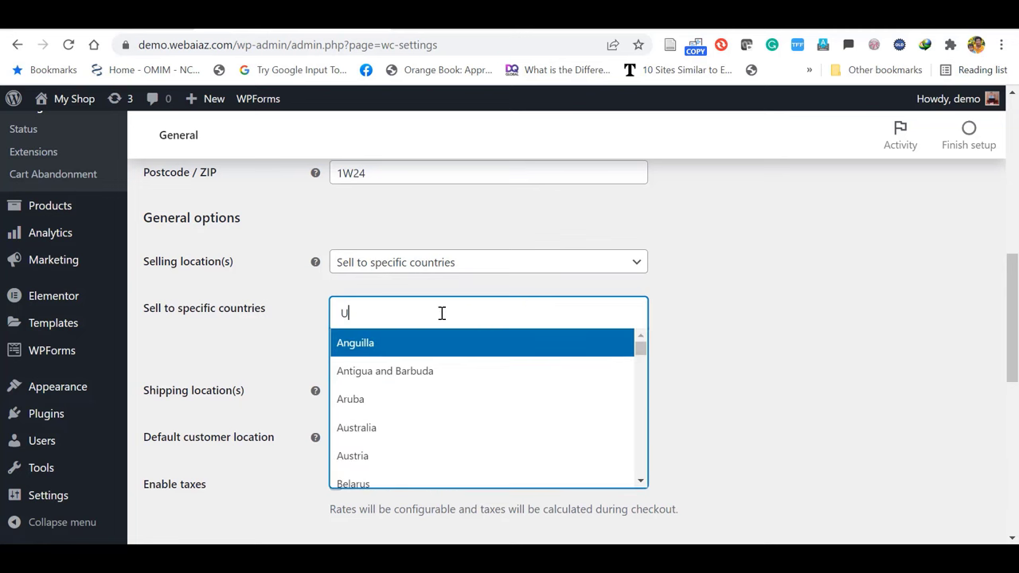
type("nit")
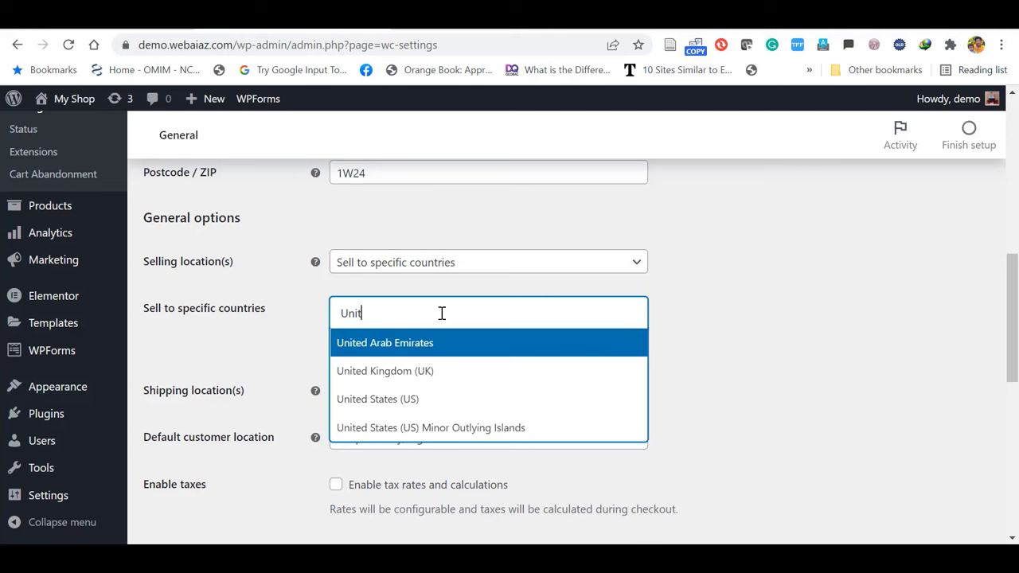
left_click(419, 406)
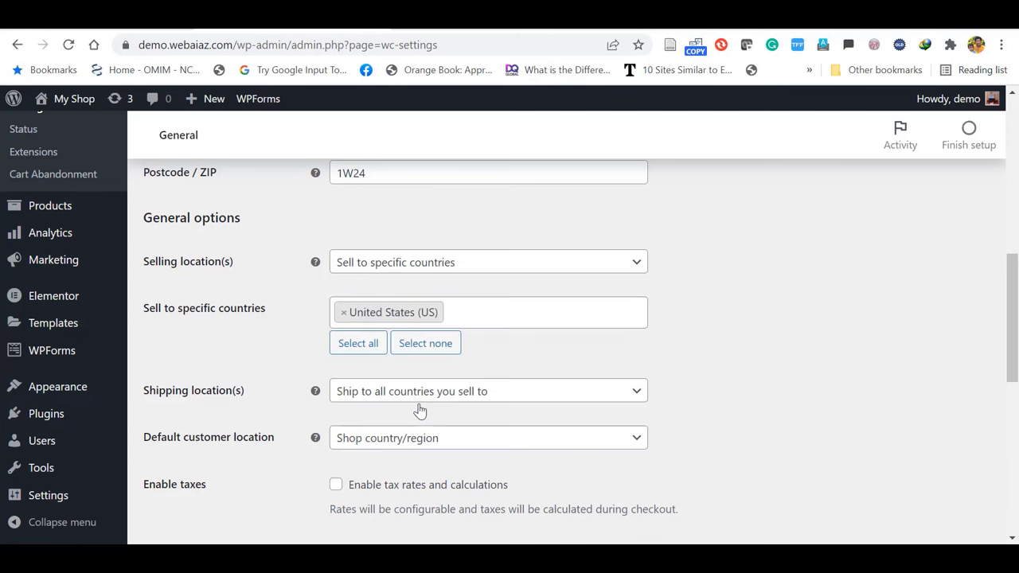
type("unite")
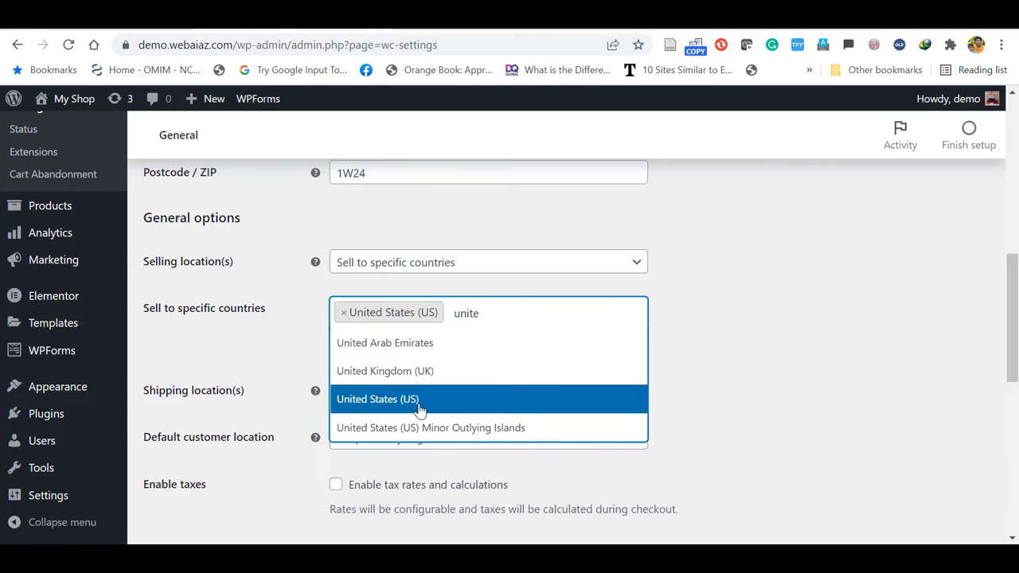
left_click(421, 371)
Check the shipping location and default customer location options, keeping "Ship to all countries you sell to" and "Shop country/region"
scroll(632, 329, "down", 2)
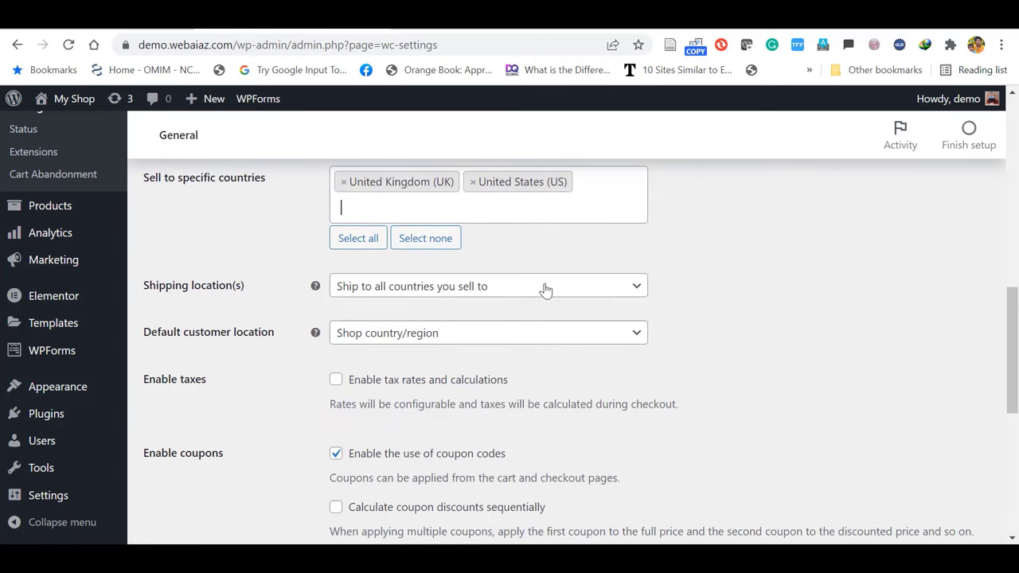
left_click(618, 294)
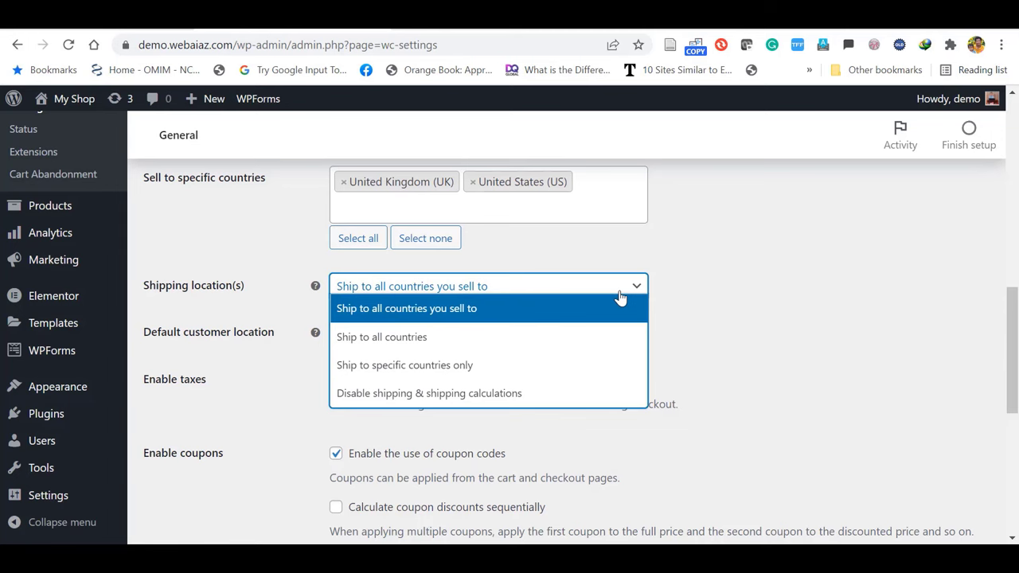
left_click(621, 301)
left_click(590, 341)
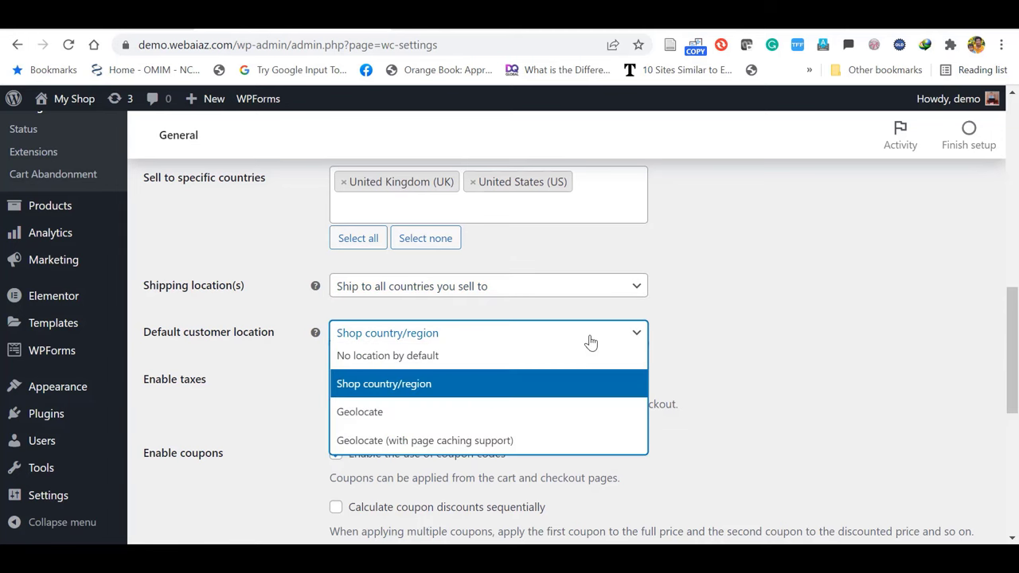
left_click(608, 341)
Look through the store's currency options, including a search for "pou", without choosing another currency
scroll(1016, 418, "down", 3)
scroll(1016, 418, "down", 2)
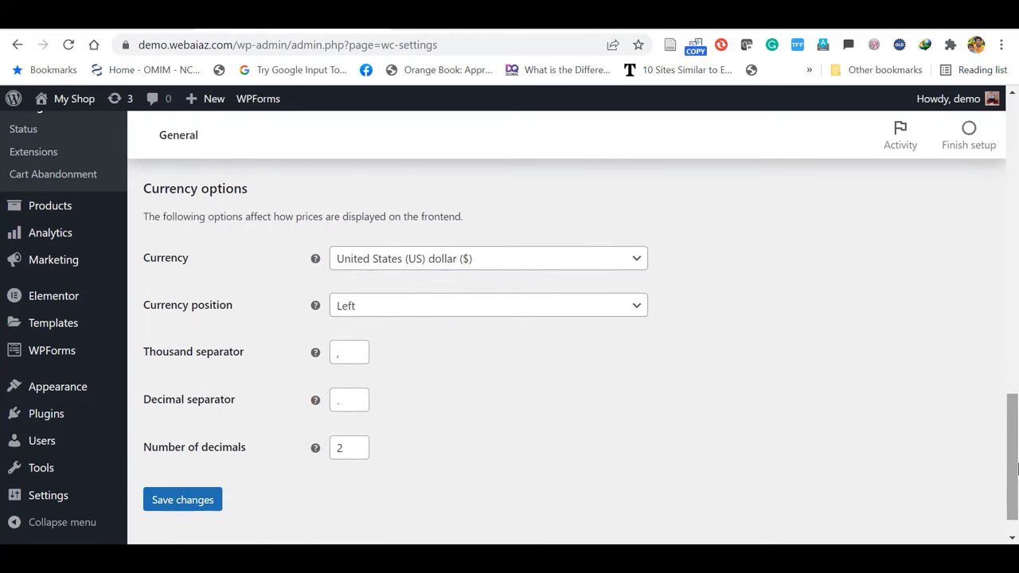
left_click(616, 272)
type("pou")
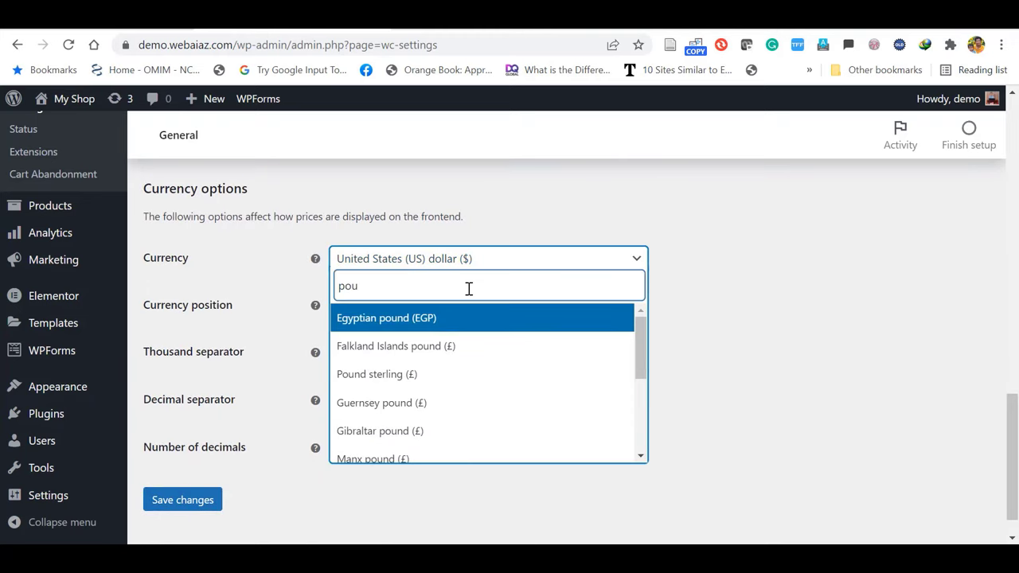
key("BackSpace")
key("BackSpace")
key("BackSpace")
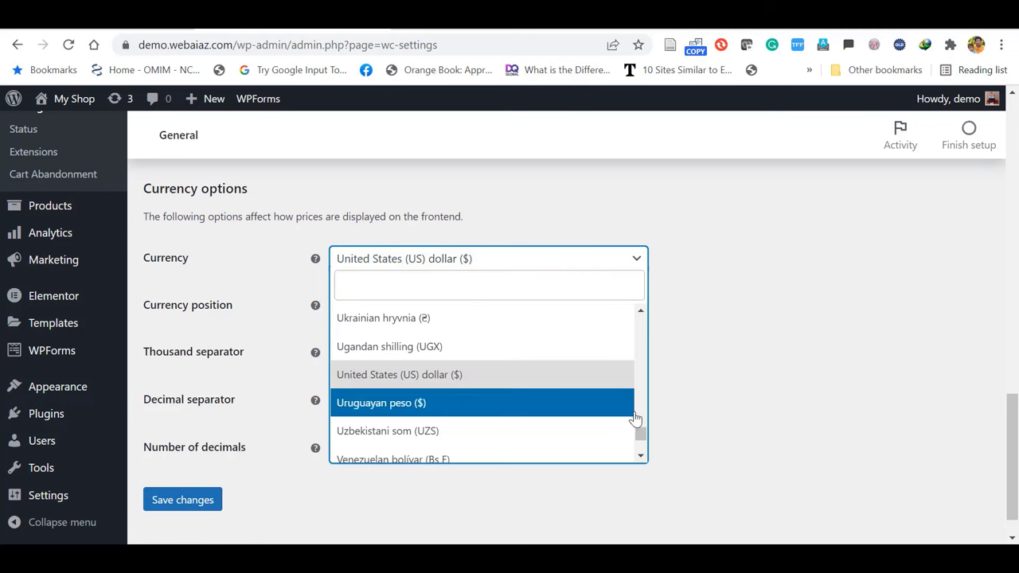
key("Escape")
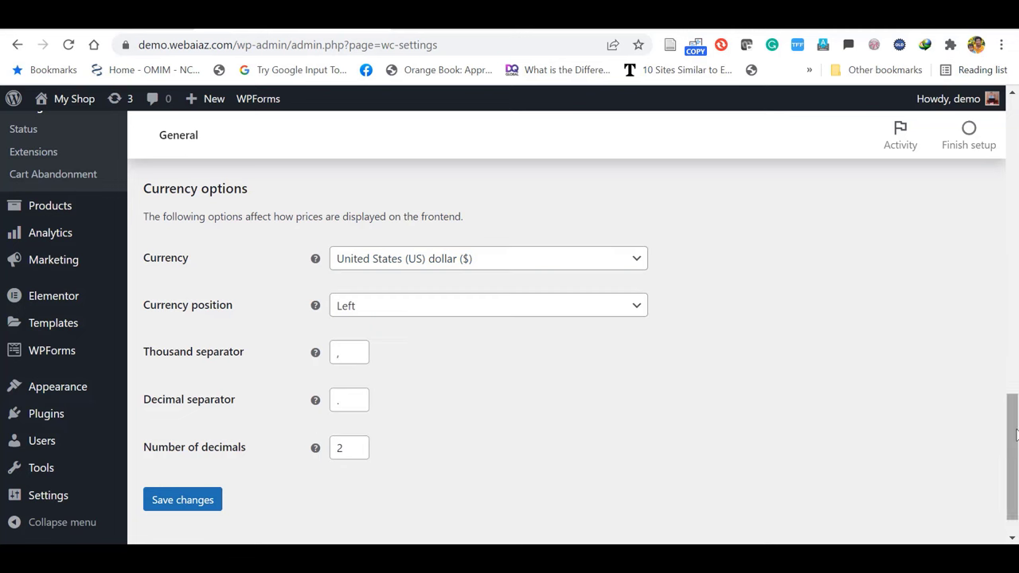
Save the general settings, and in the product settings keep Store as the shop page
left_click(170, 500)
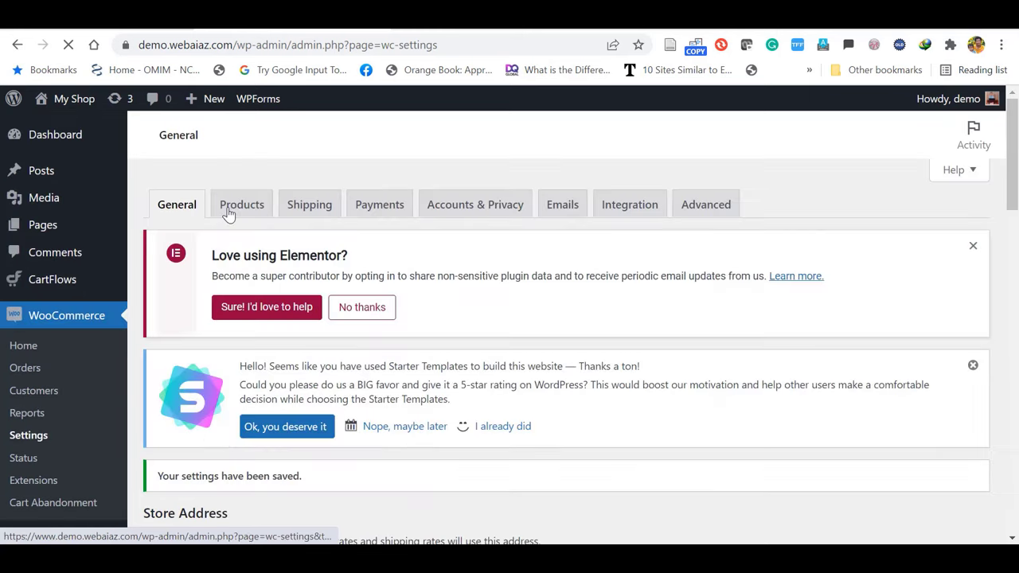
left_click(227, 208)
scroll(691, 315, "down", 4)
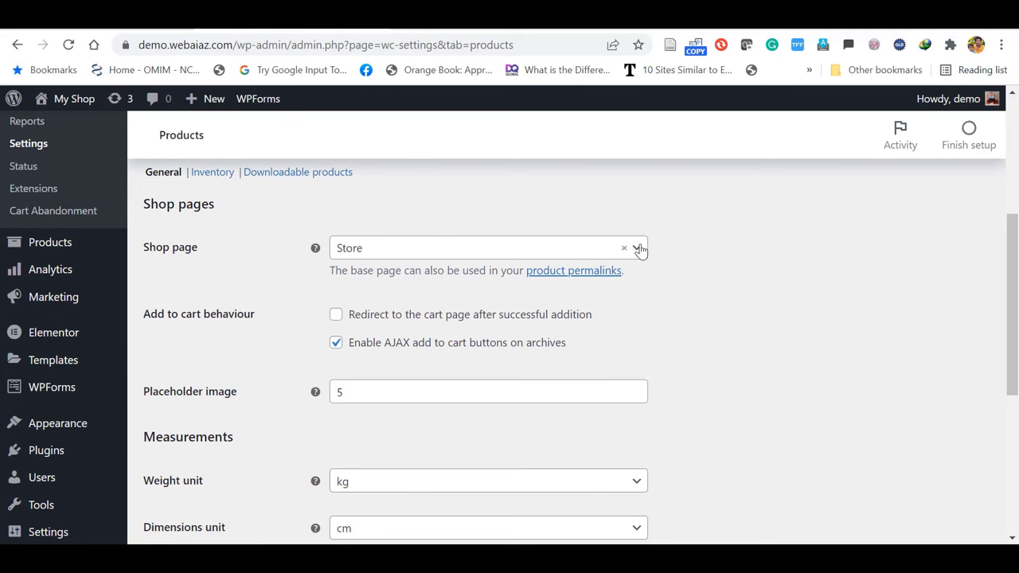
left_click(638, 250)
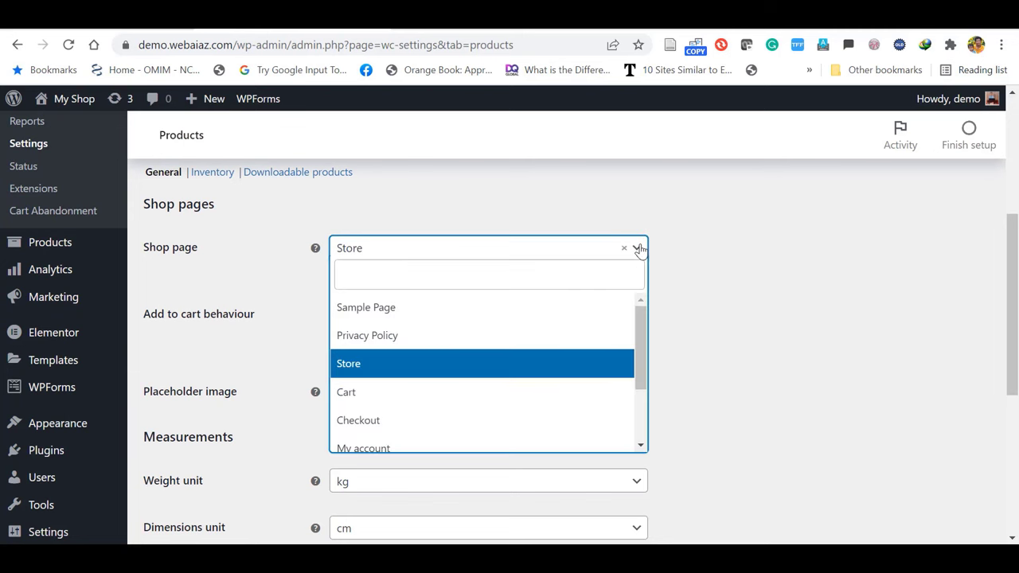
left_click(630, 360)
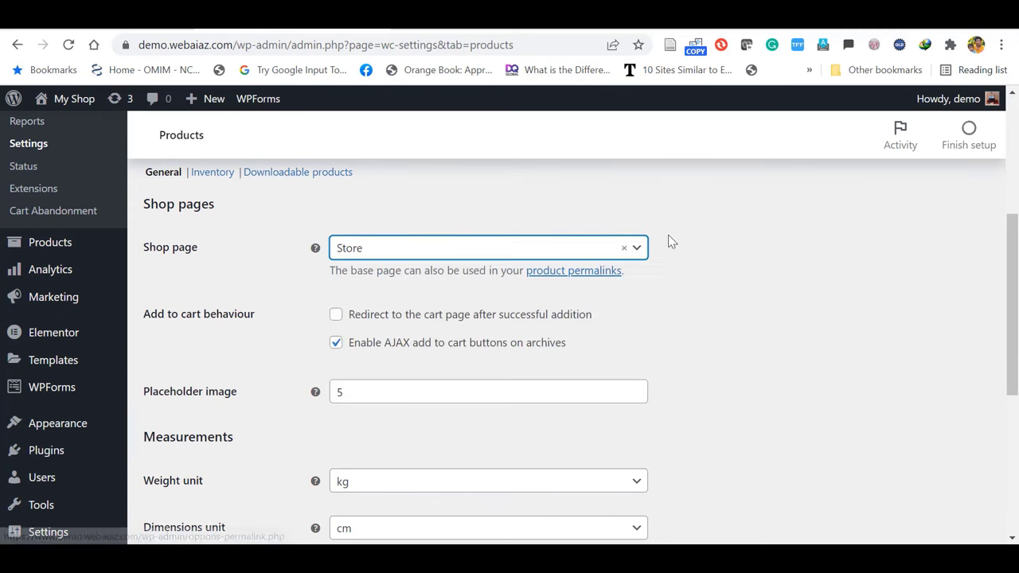
Make star ratings optional on product reviews and save the product settings
scroll(327, 416, "down", 2)
scroll(573, 344, "down", 3)
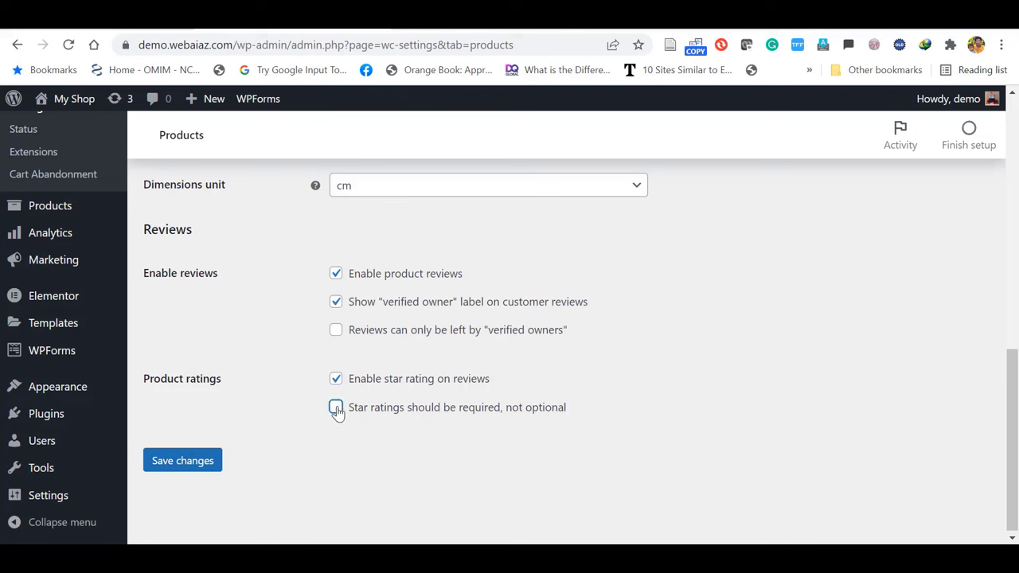
left_click(193, 463)
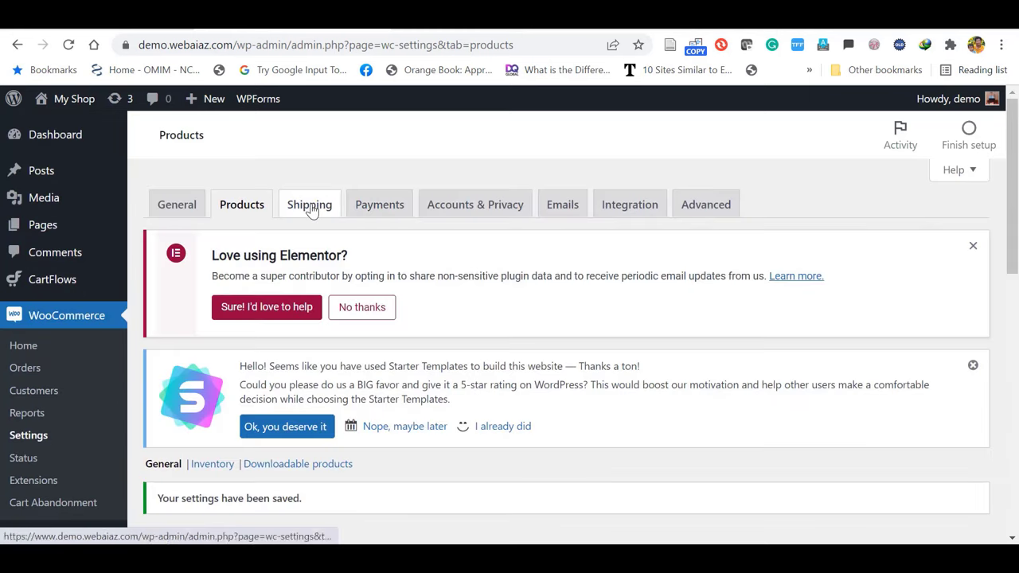
Open the shipping settings, review the shipping zones section and start a new shipping zone
left_click(309, 206)
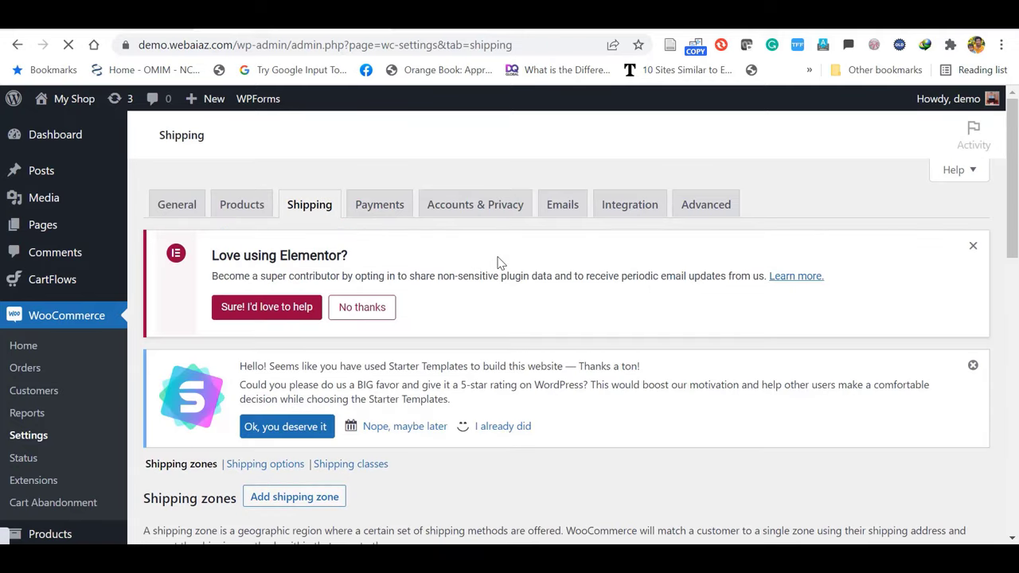
left_click_drag(1015, 191, 1016, 306)
scroll(557, 327, "down", 5)
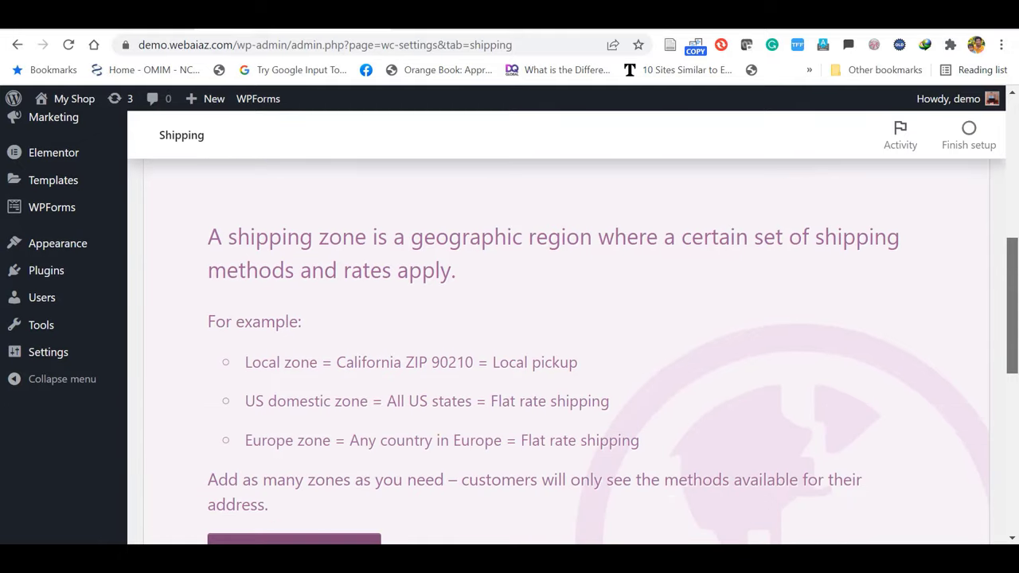
scroll(558, 327, "down", 2)
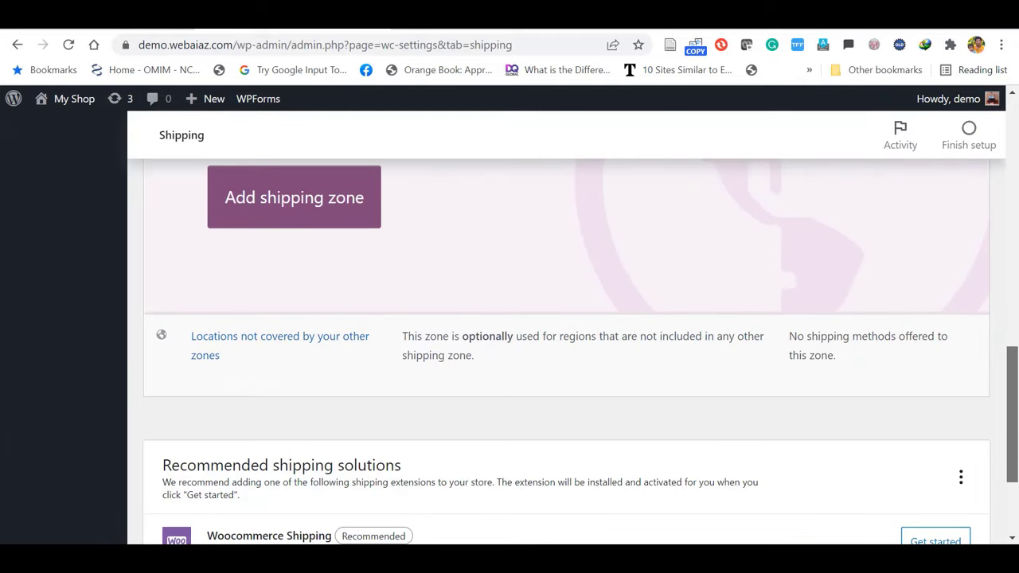
scroll(558, 326, "up", 4)
left_click(305, 497)
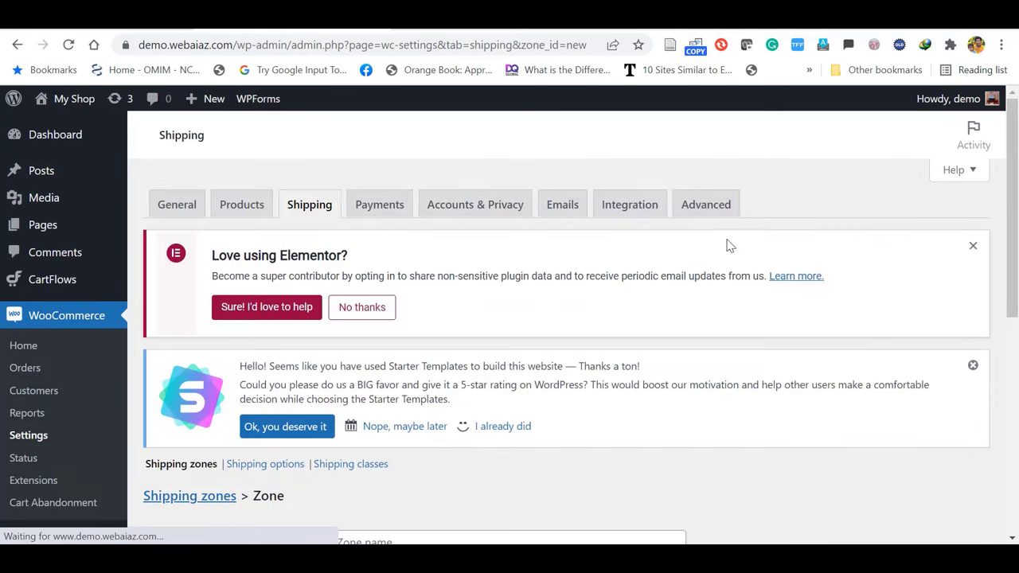
Name the new shipping zone USA and assign United States (US) as its region
scroll(1016, 311, "down", 3)
scroll(1016, 311, "down", 1)
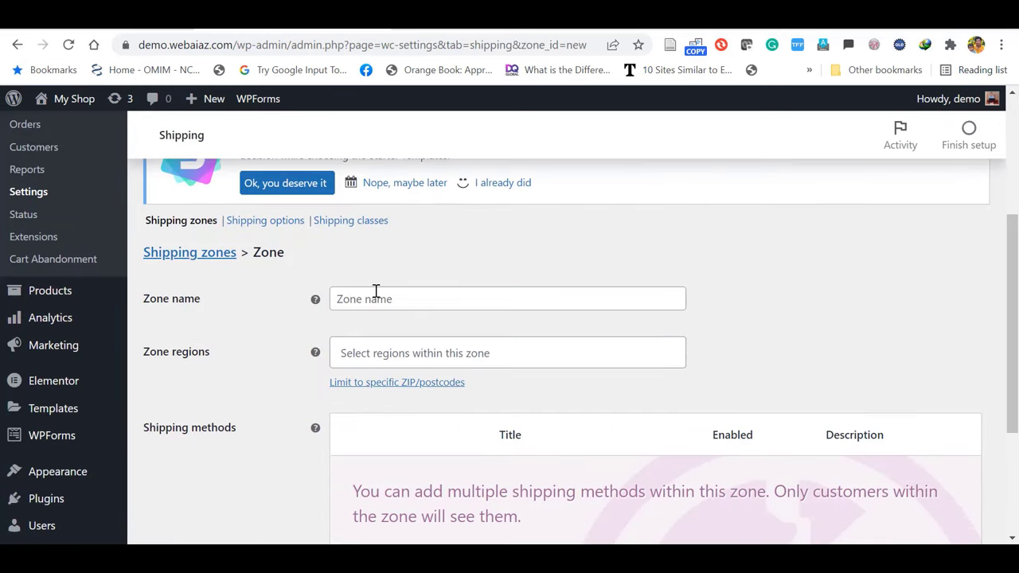
left_click(376, 292)
type("USA")
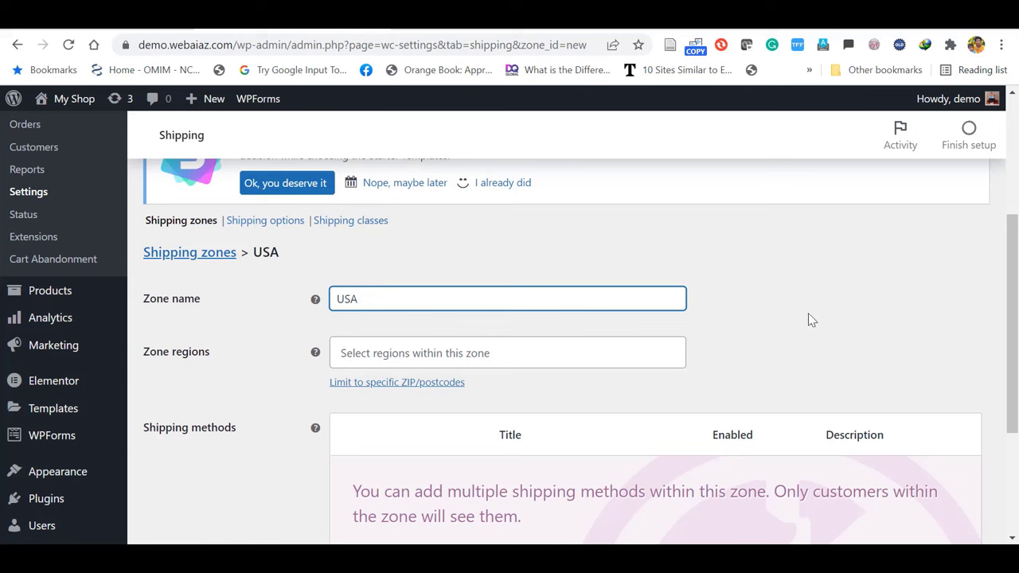
left_click(820, 319)
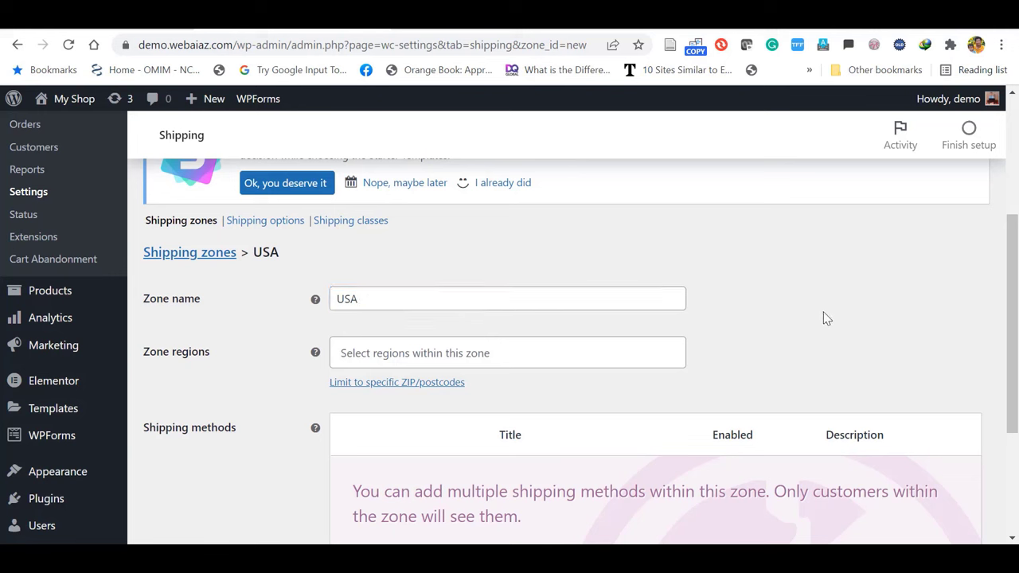
left_click(377, 353)
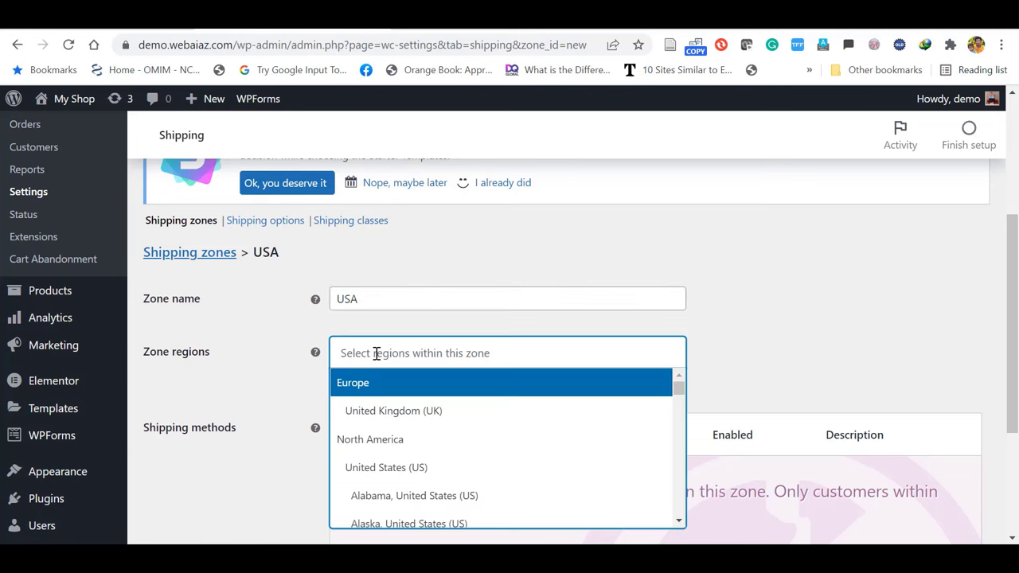
left_click(385, 470)
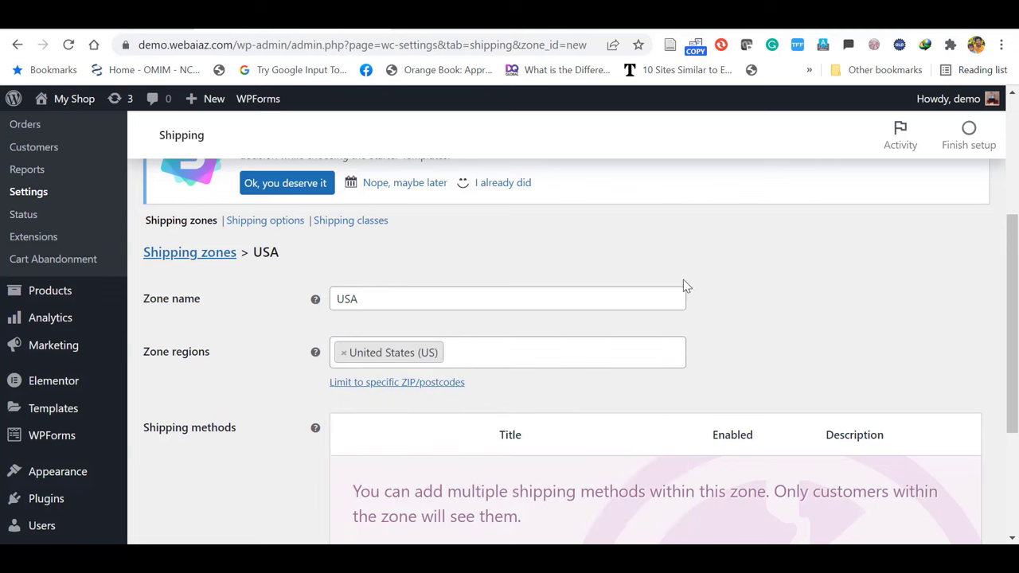
Add Free shipping as the USA zone's shipping method and return to the shipping zones list
left_click_drag(1014, 270, 1015, 355)
left_click(388, 408)
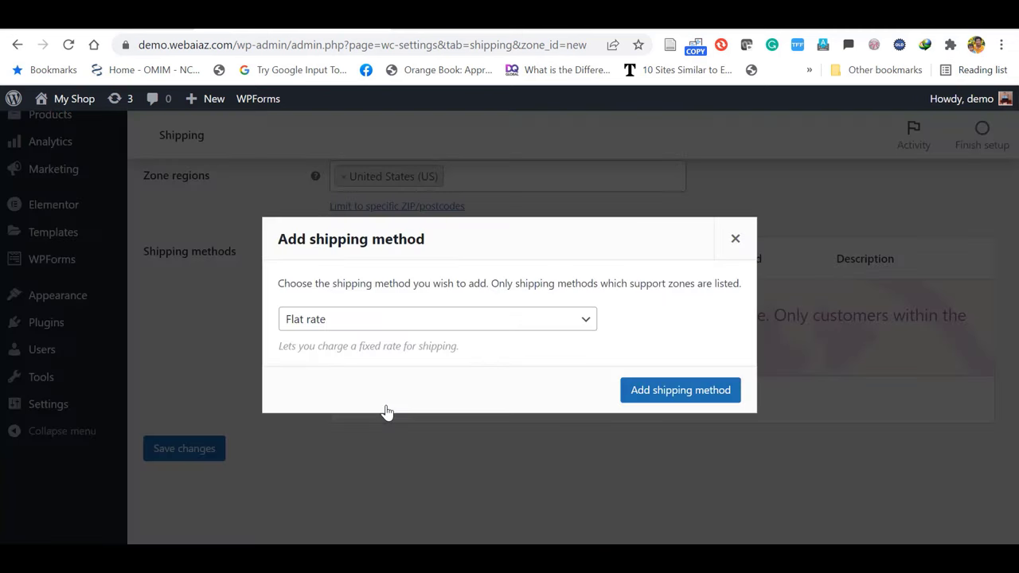
left_click(562, 321)
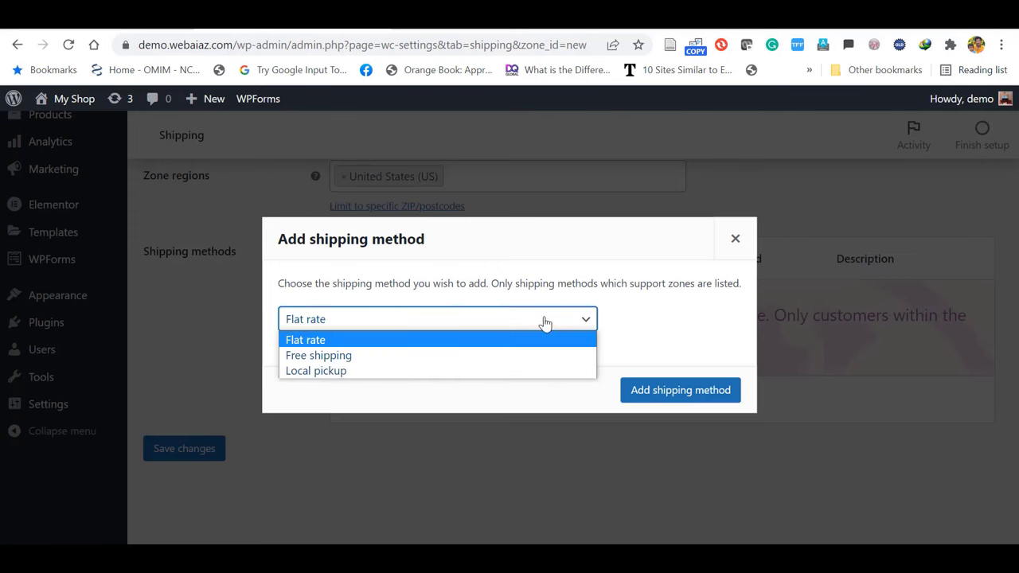
left_click(313, 358)
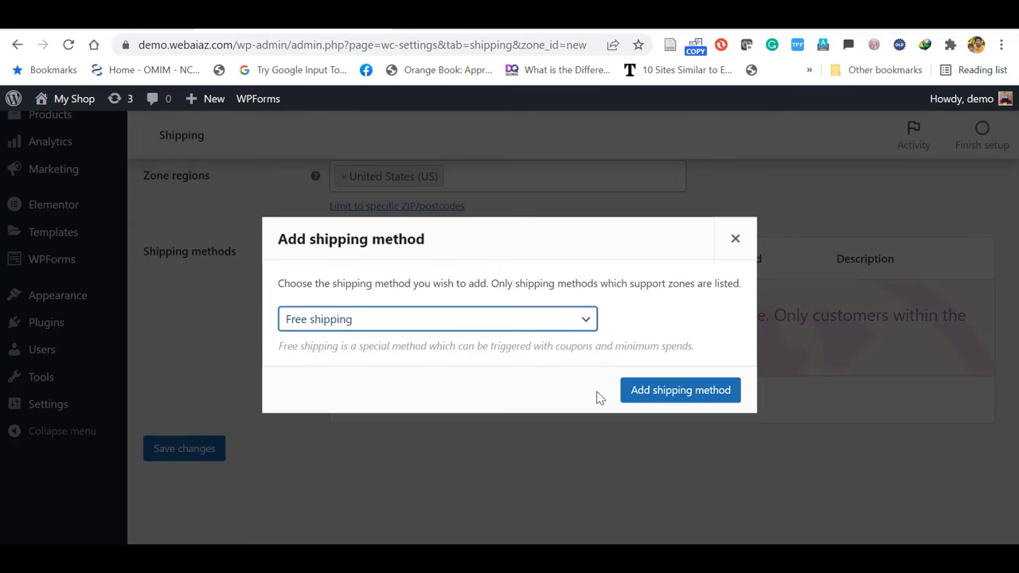
left_click(642, 392)
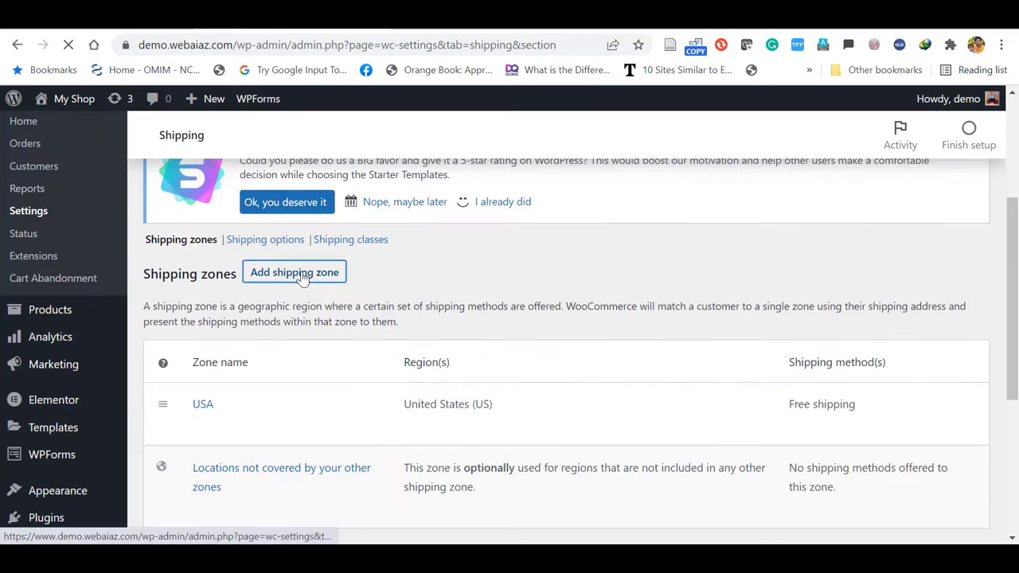
Create a second shipping zone named Europe and assign United Kingdom (UK) as its region
left_click(294, 273)
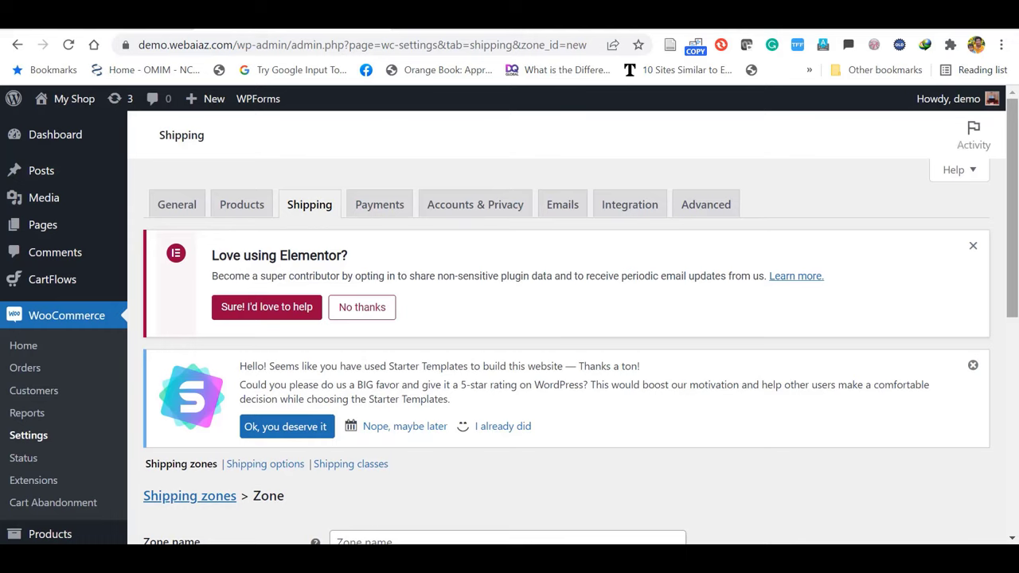
scroll(478, 369, "down", 3)
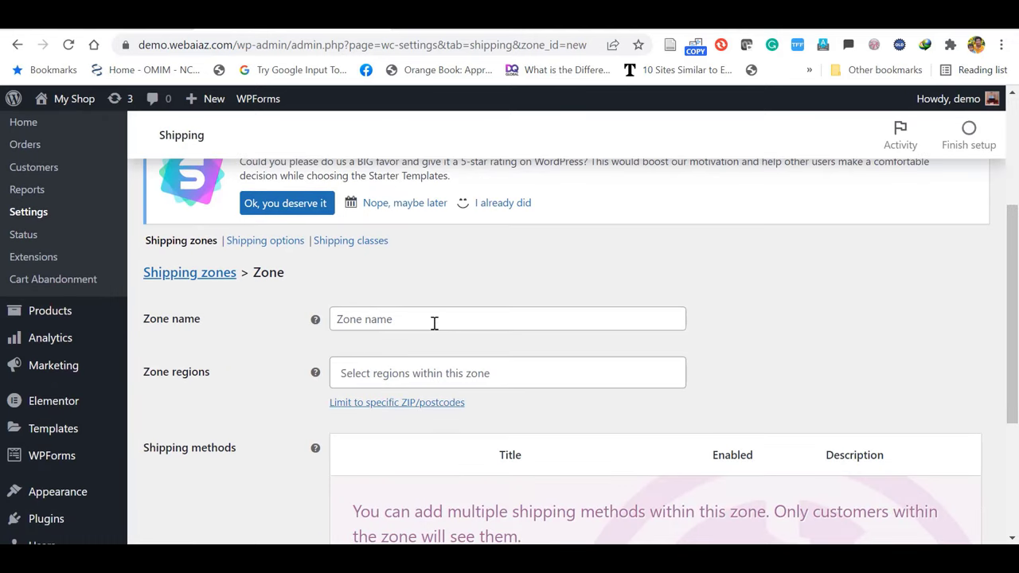
left_click(434, 323)
type("Europe")
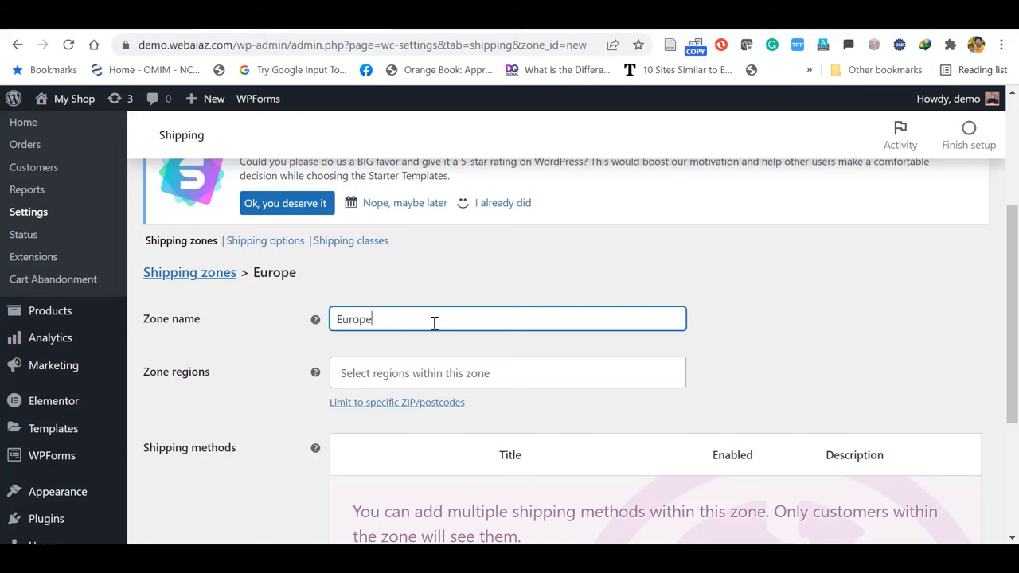
left_click(380, 375)
type("u")
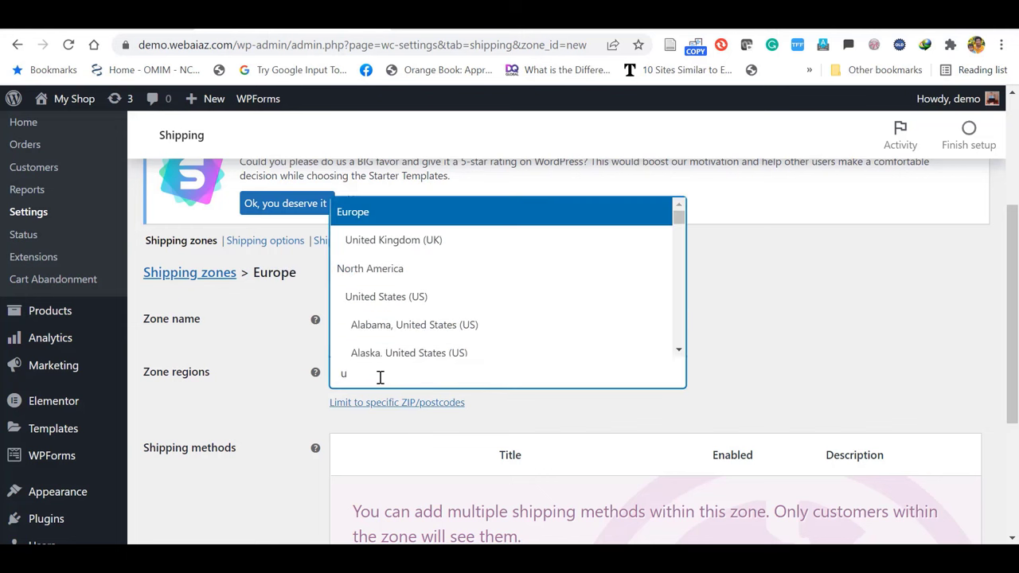
left_click(387, 241)
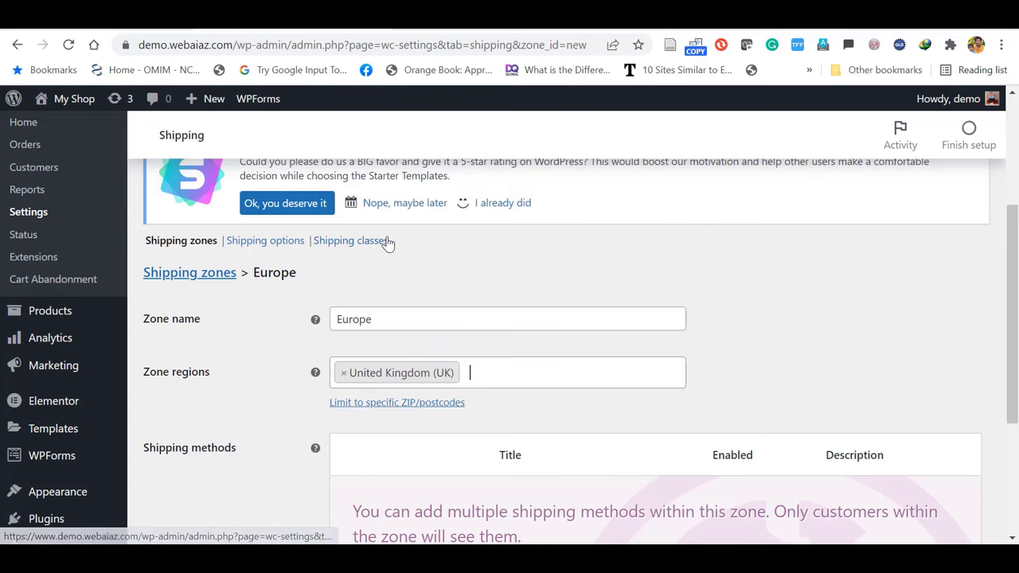
Add Flat rate as the shipping method for the Europe zone
scroll(1014, 353, "down", 2)
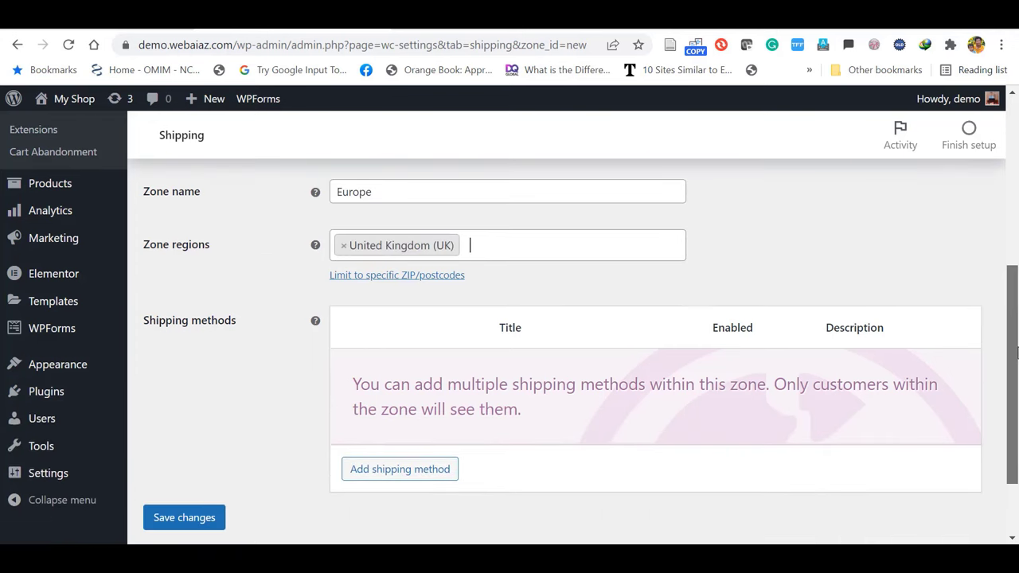
left_click(412, 468)
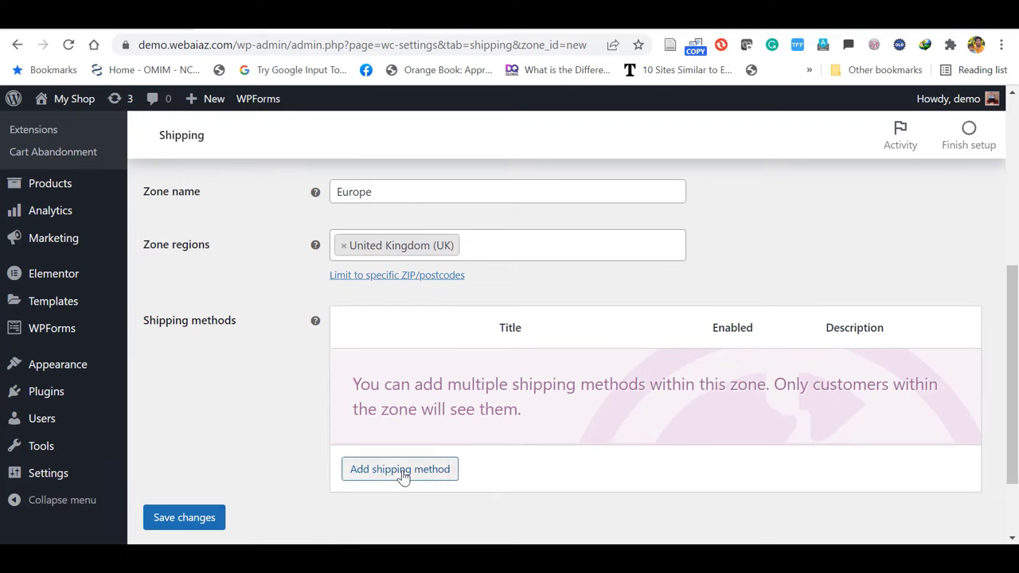
left_click(553, 322)
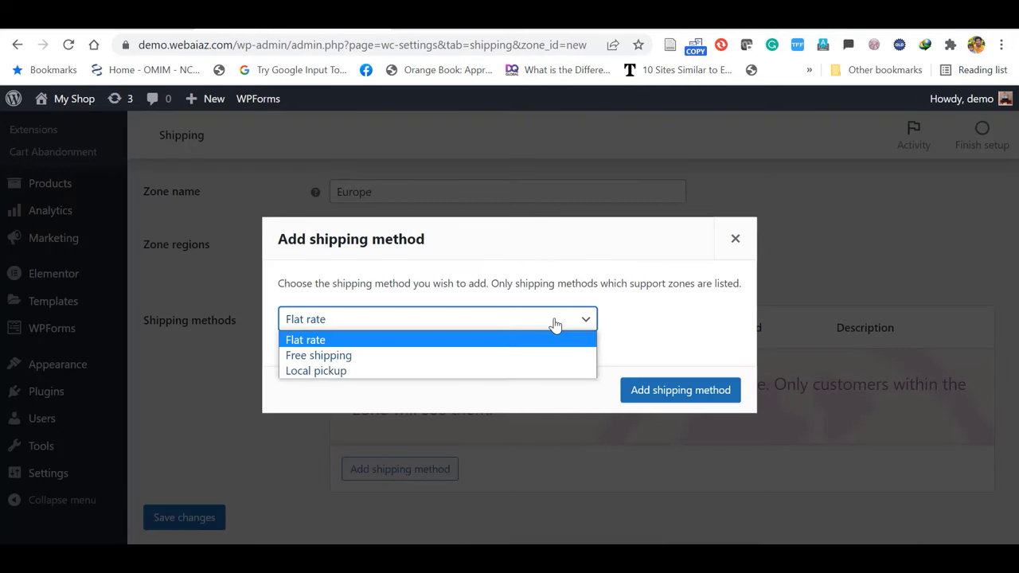
left_click(555, 324)
left_click(555, 324)
left_click(318, 342)
left_click(695, 394)
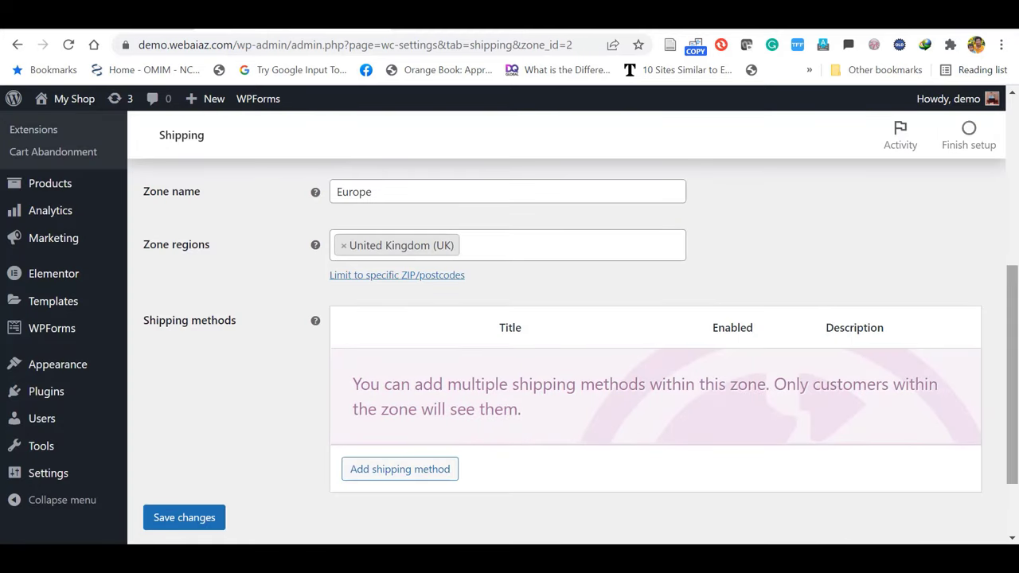
Set the cost of the Europe zone's Flat rate method to 12 and save it
scroll(1017, 346, "down", 2)
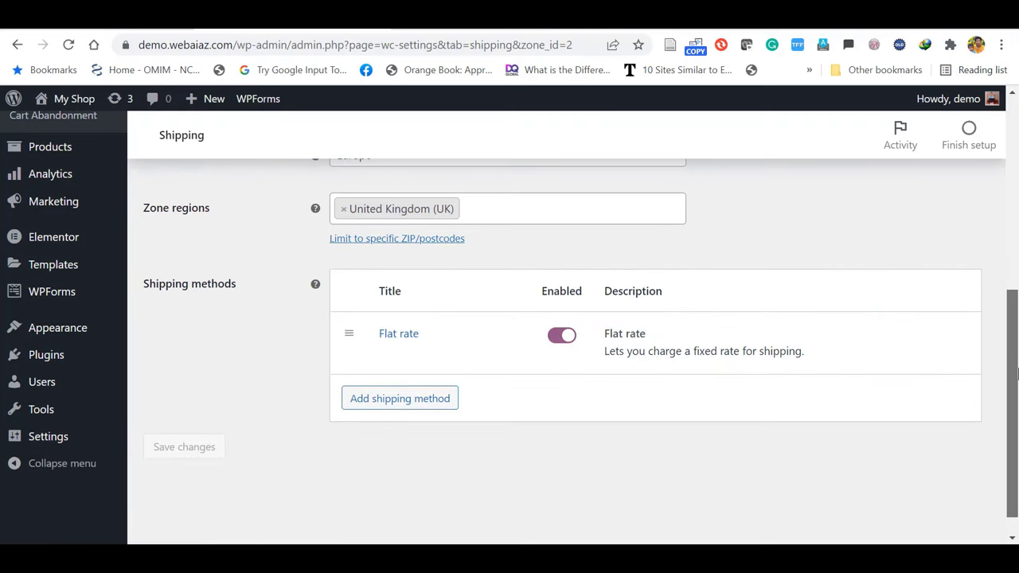
left_click(387, 355)
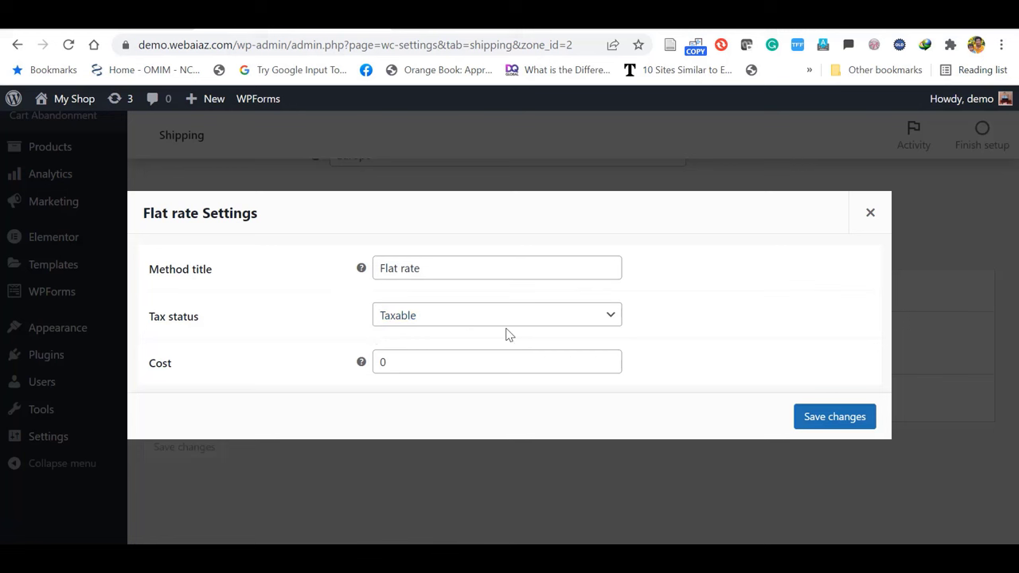
left_click(411, 359)
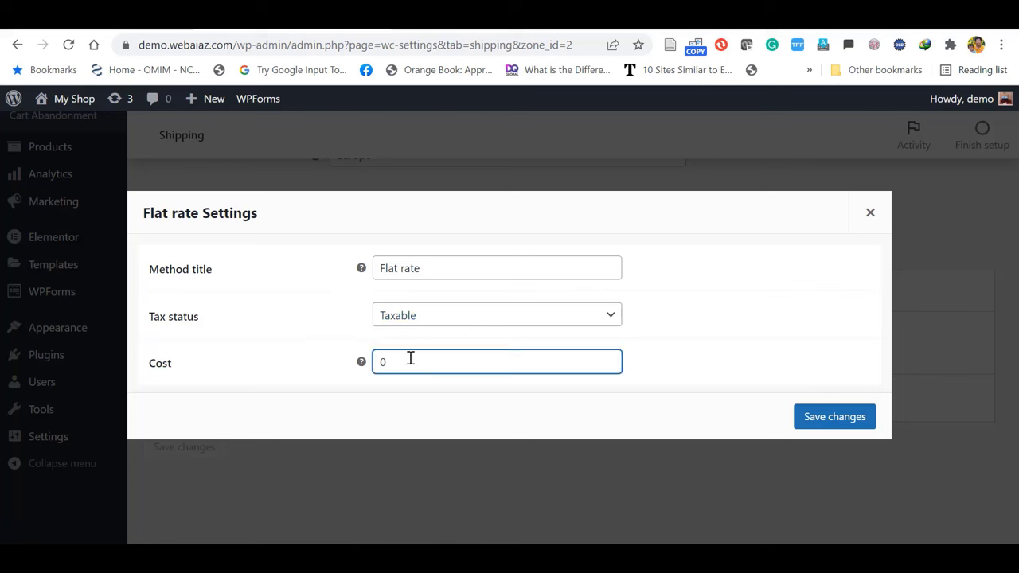
type("12")
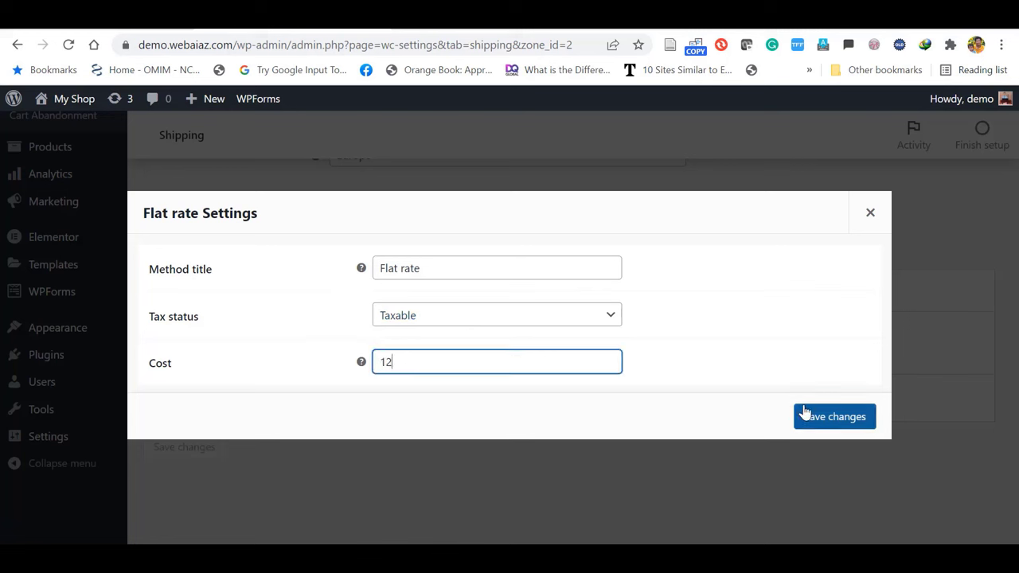
left_click(820, 419)
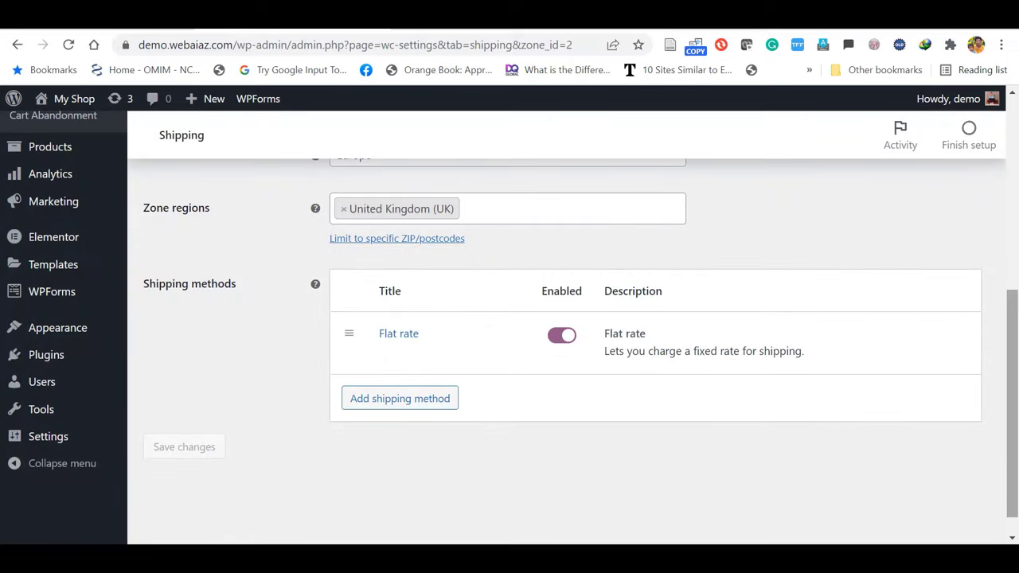
left_click_drag(1012, 375, 1014, 405)
scroll(407, 259, "up", 10)
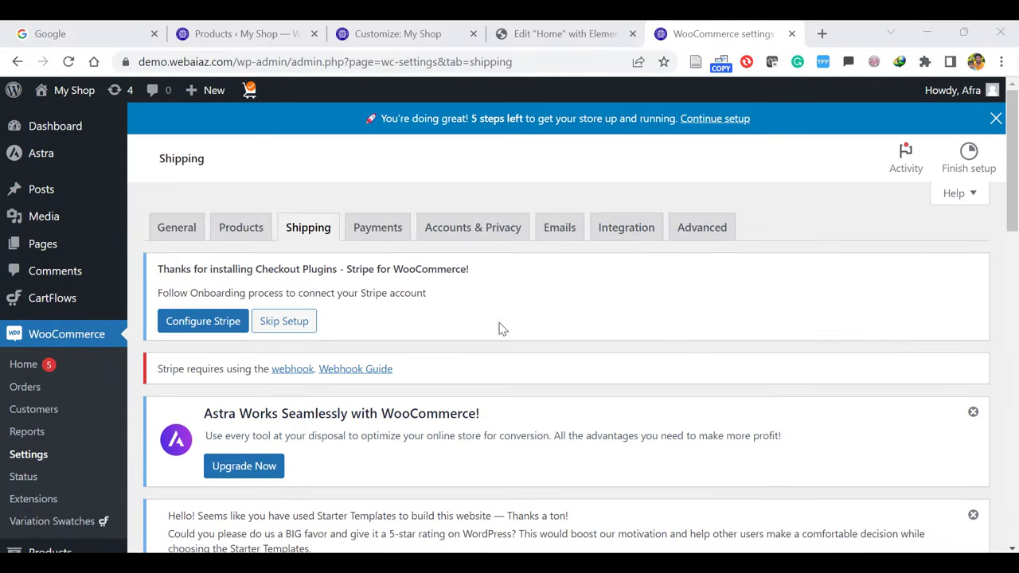
Review the available methods in the payment settings, enable Stripe Card Processing and Alipay, and save the changes
left_click(360, 234)
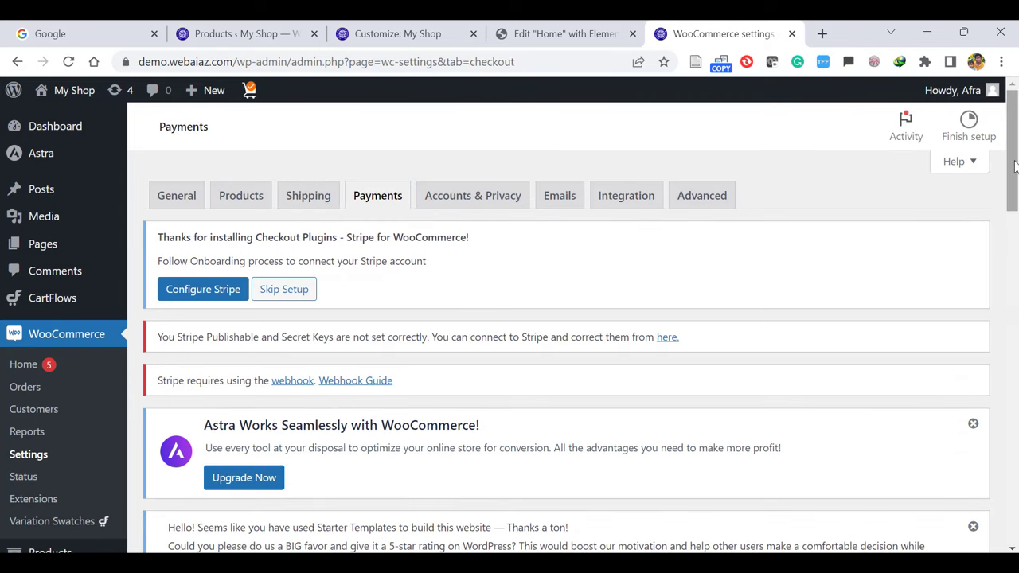
left_click_drag(1014, 168, 1015, 296)
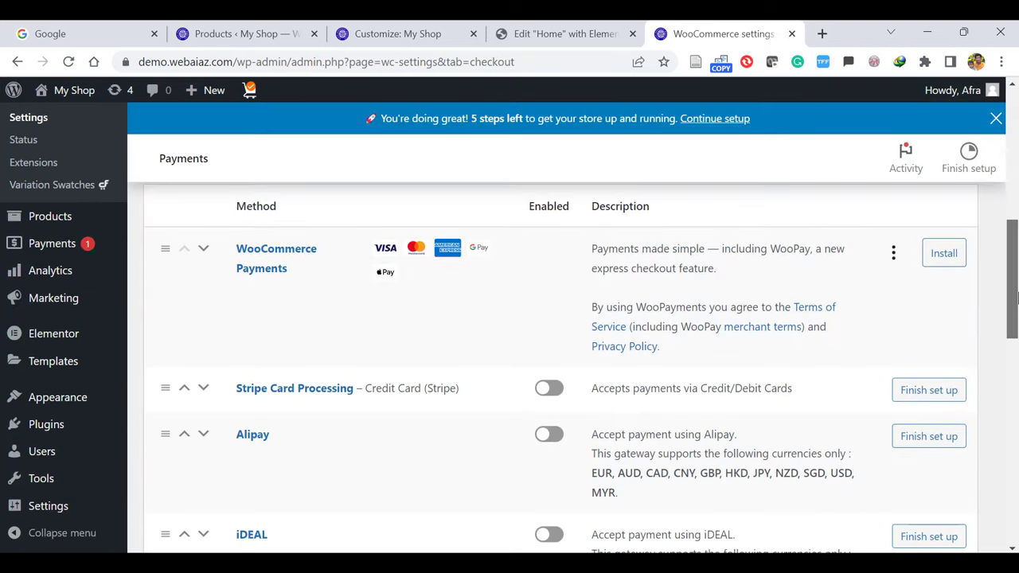
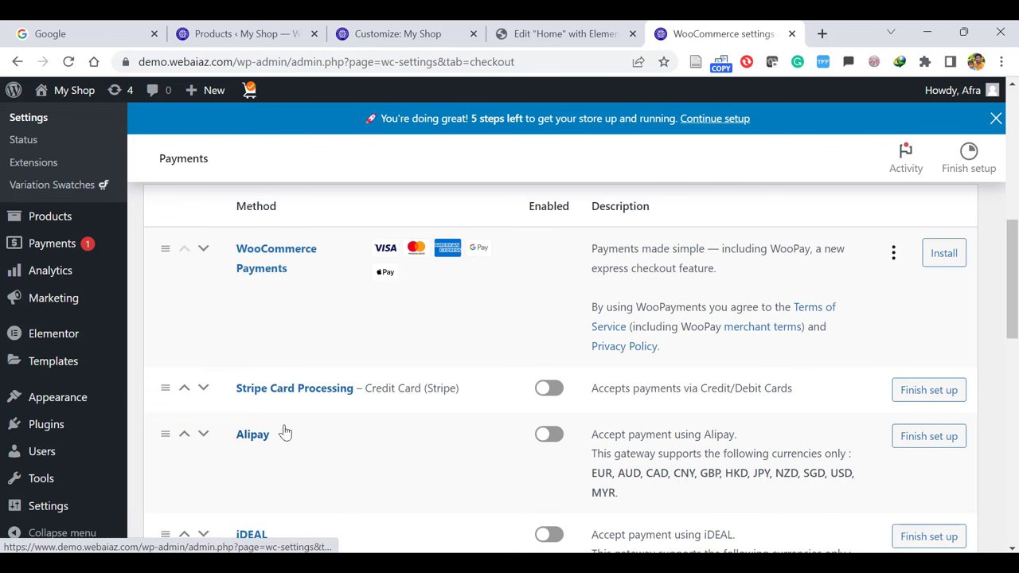
left_click_drag(1013, 281, 1016, 494)
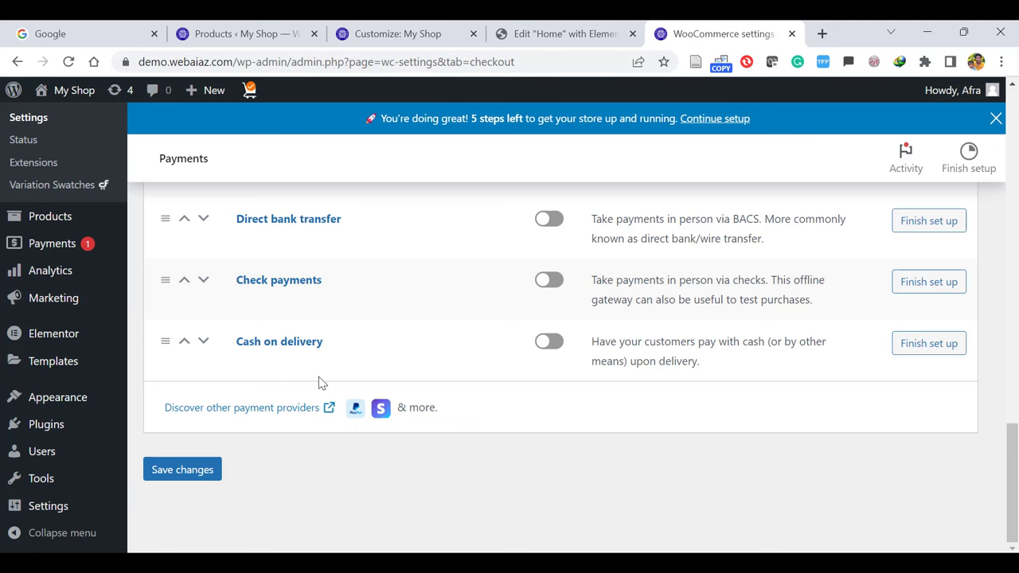
scroll(876, 462, "up", 10)
scroll(658, 359, "down", 1)
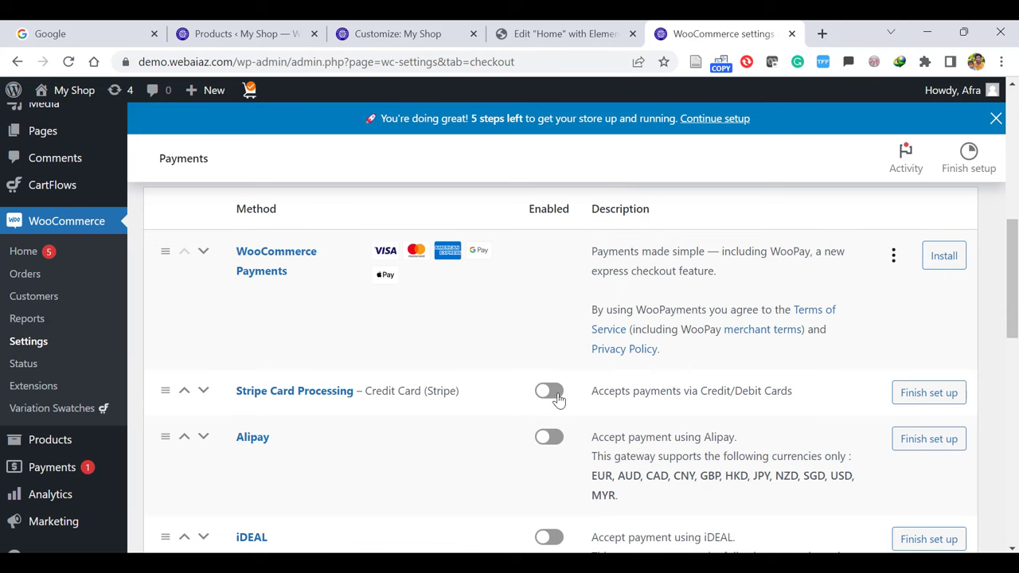
left_click(548, 392)
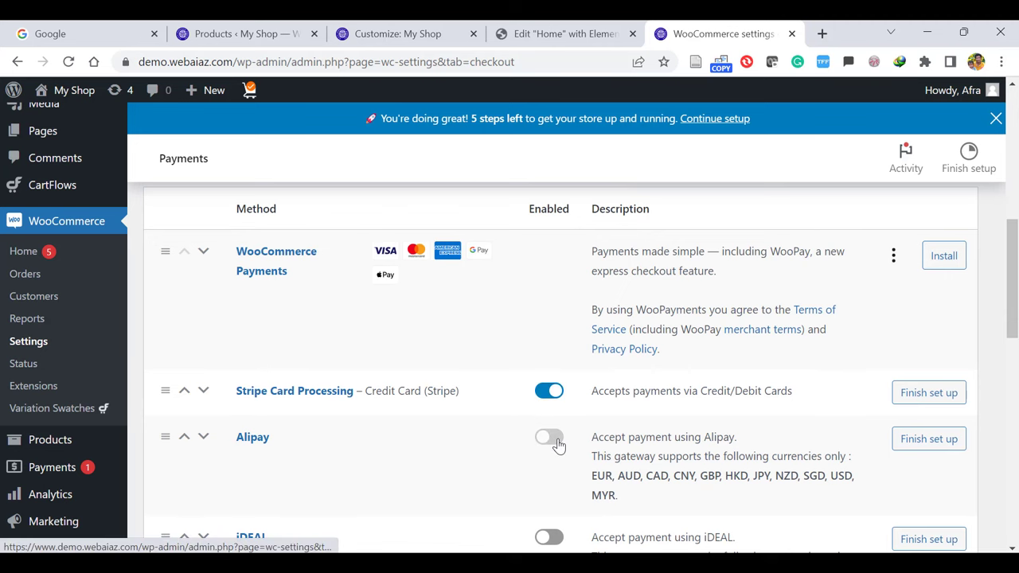
scroll(1013, 306, "down", 1)
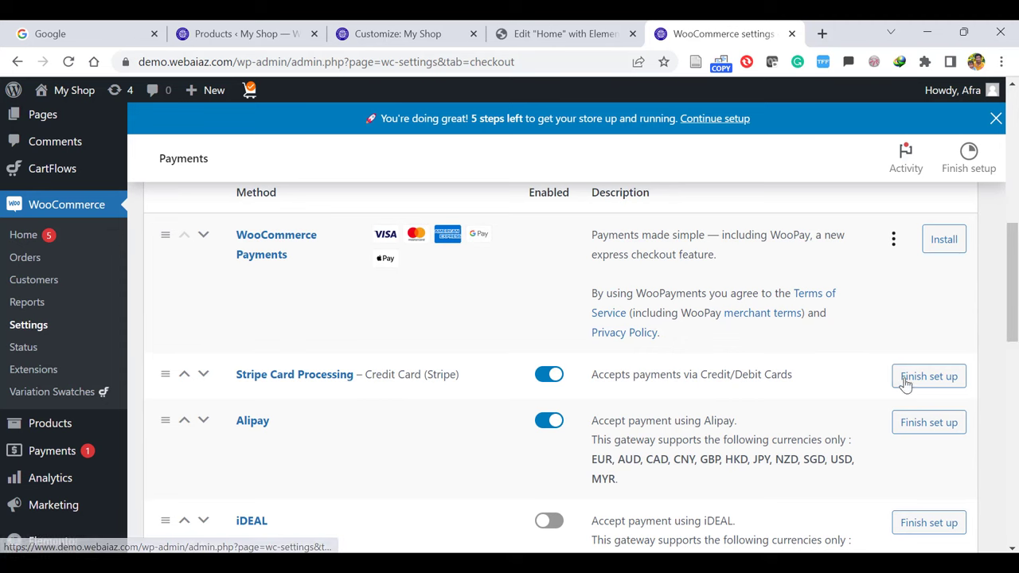
left_click_drag(1013, 279, 1013, 462)
scroll(1001, 462, "up", 10)
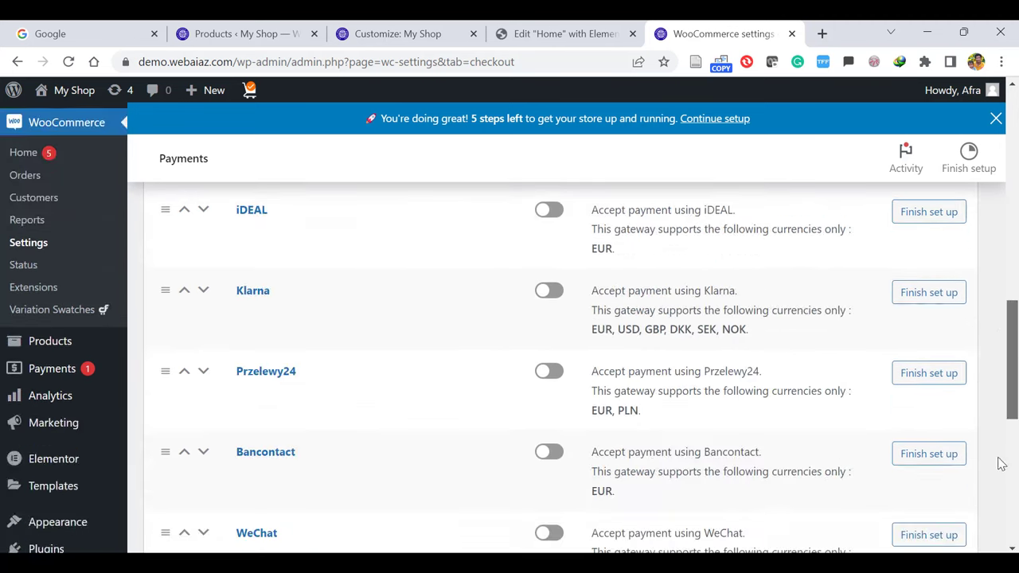
scroll(1009, 544, "down", 15)
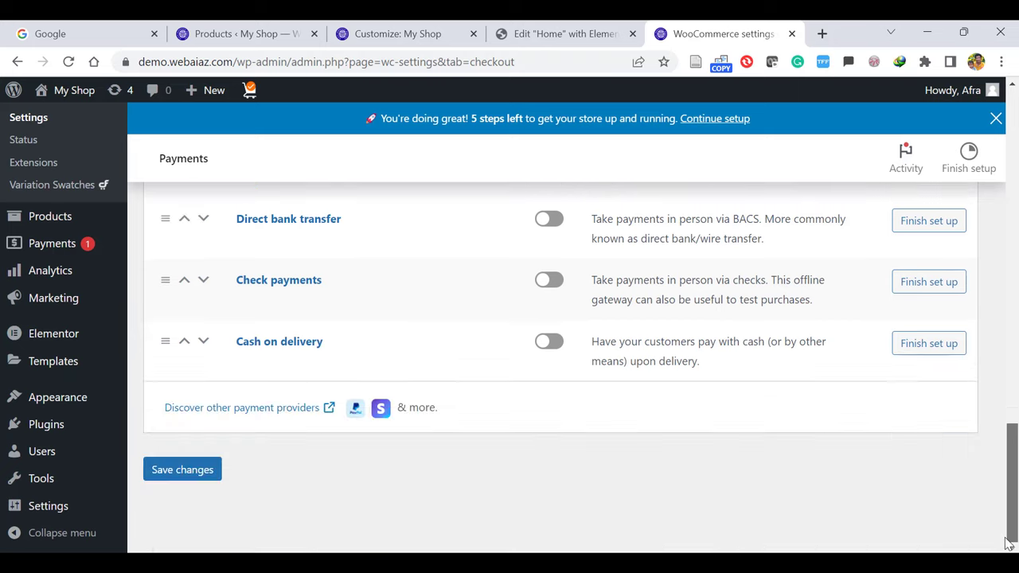
left_click(161, 472)
In the Accounts & Privacy settings, allow account creation during checkout and on the My account page, and enable all three account erasure options
left_click(476, 205)
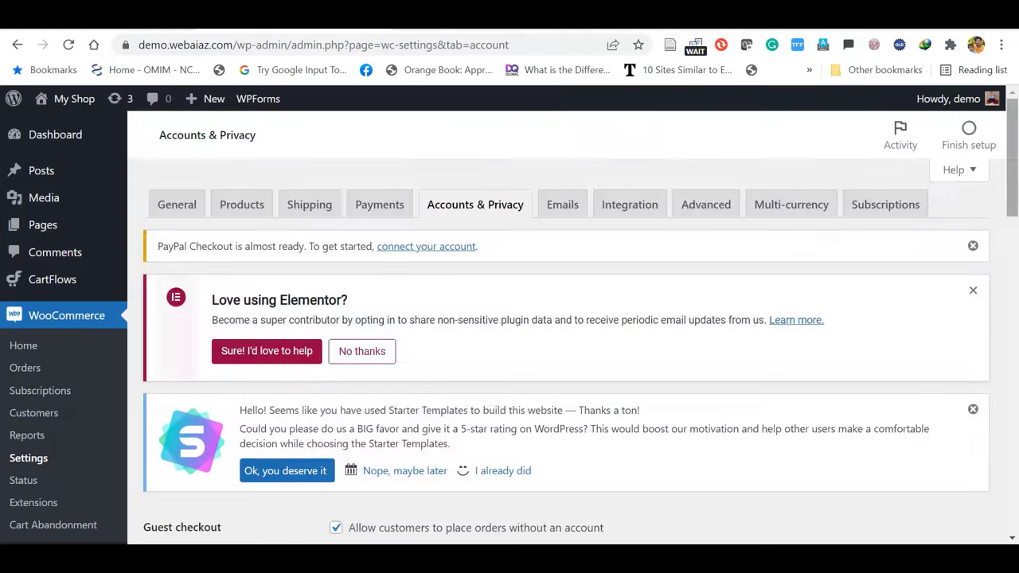
scroll(1016, 275, "down", 5)
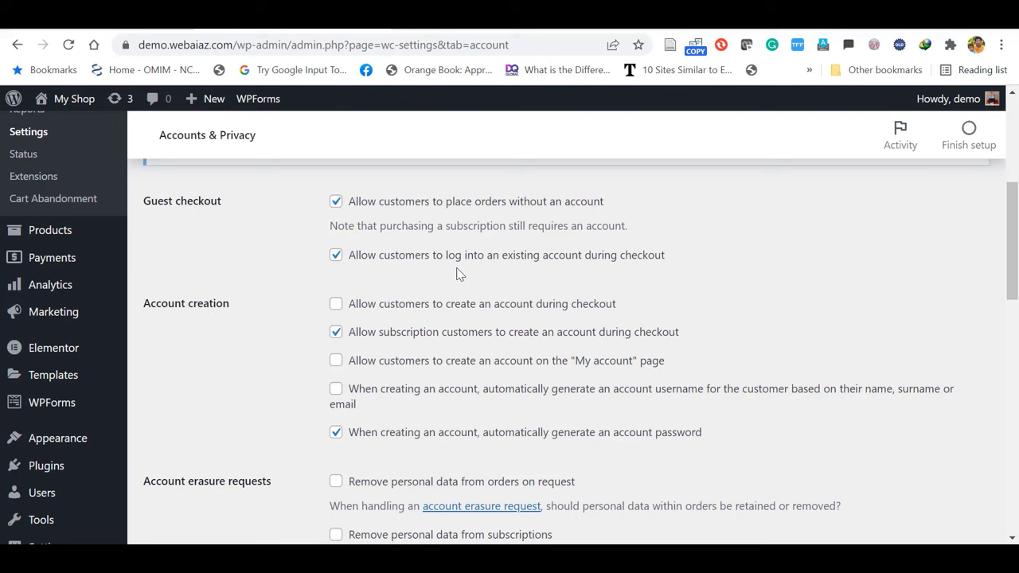
left_click(335, 307)
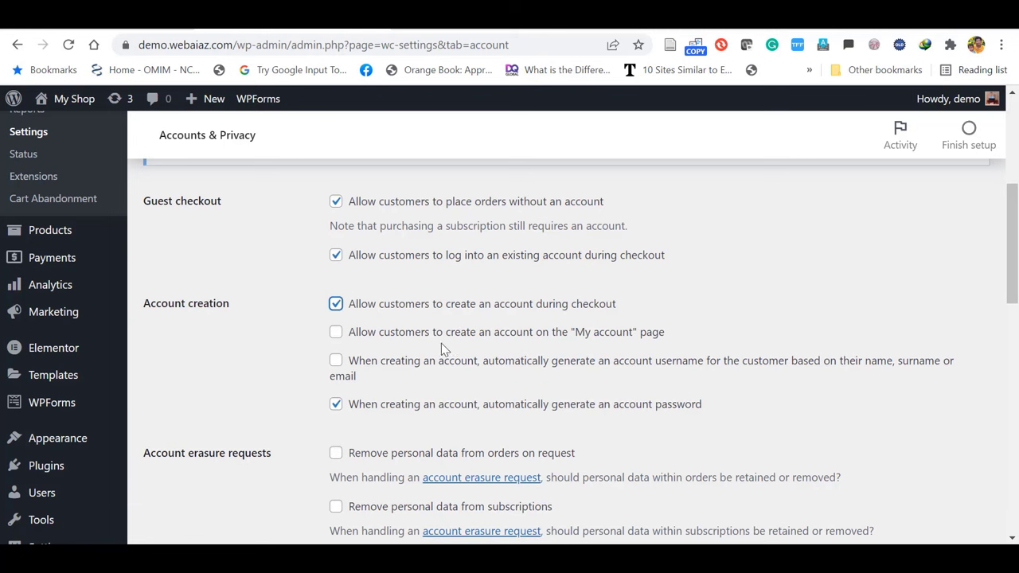
left_click(337, 333)
left_click(343, 370)
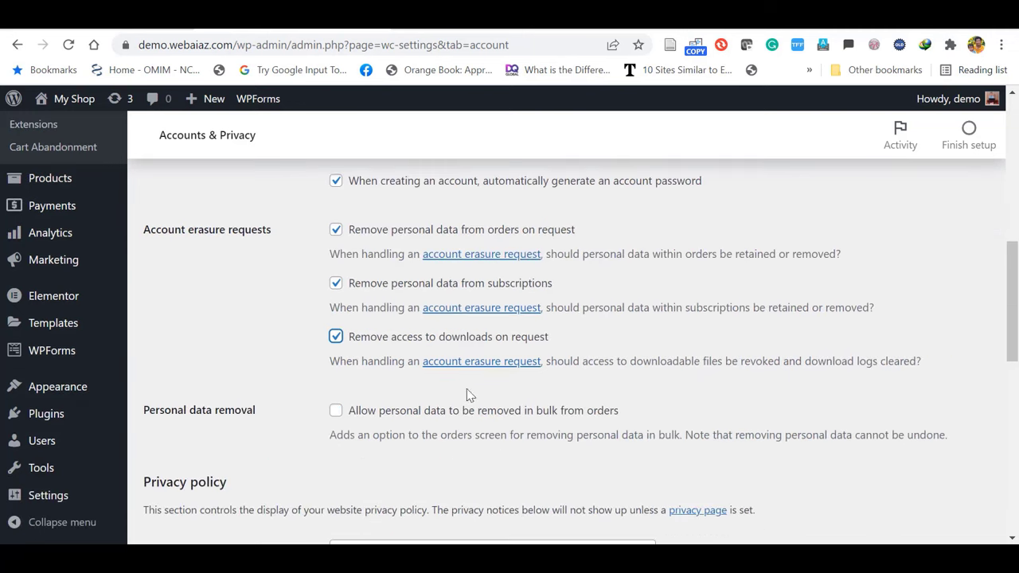
Examine the registration and checkout privacy policy texts in the Privacy policy section
scroll(462, 337, "down", 3)
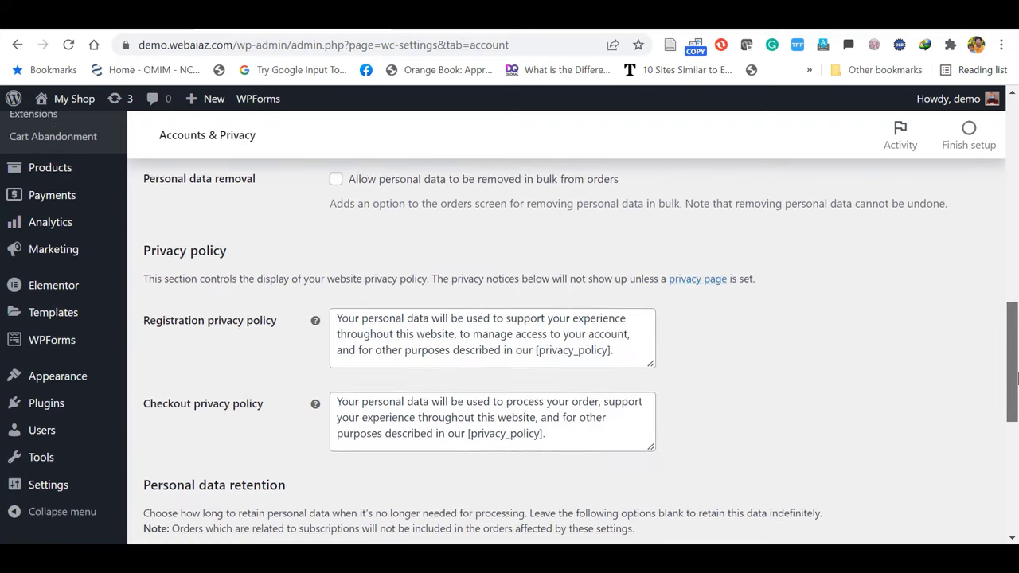
left_click(610, 325)
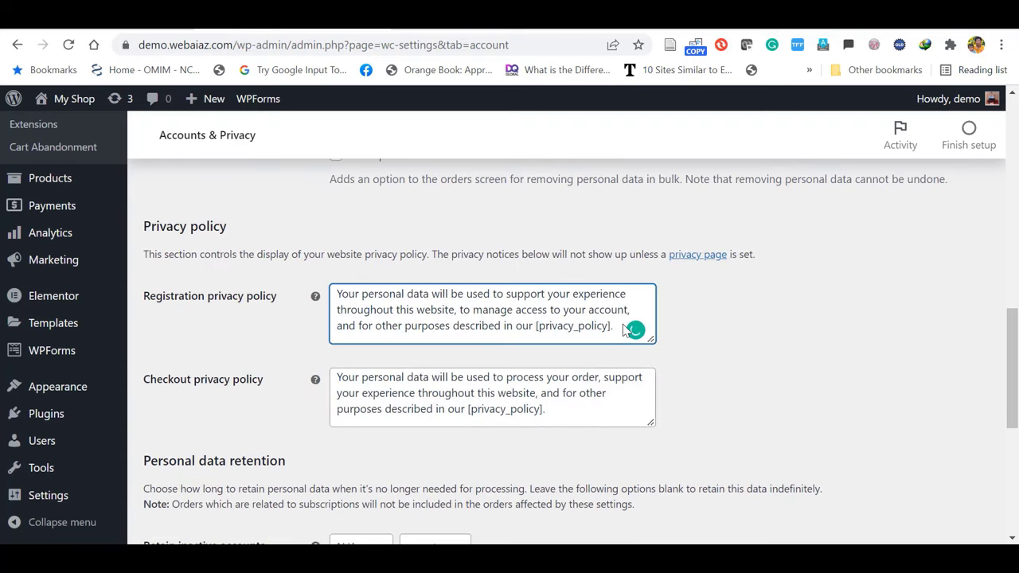
left_click_drag(614, 327, 556, 335)
left_click(806, 408)
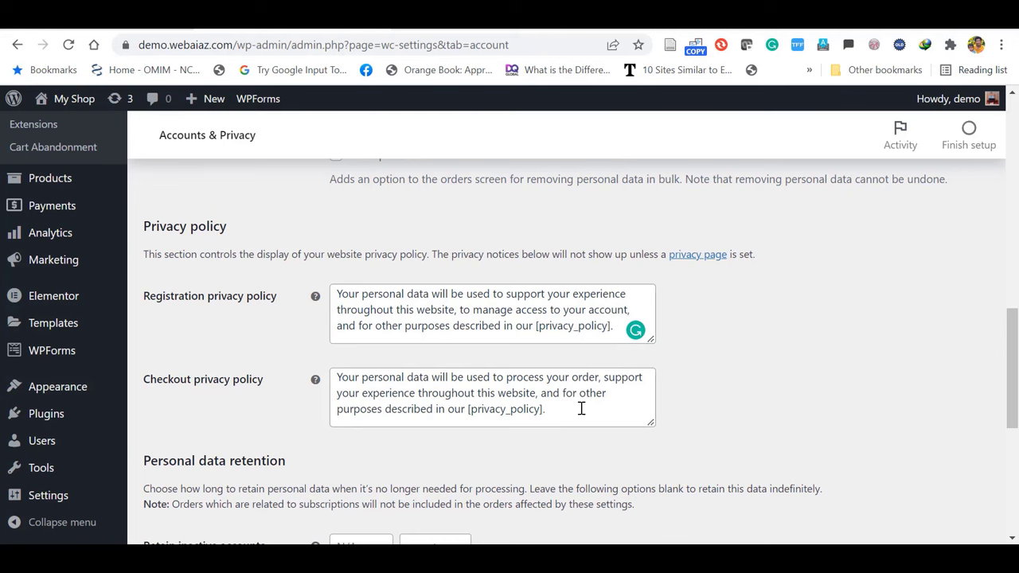
left_click_drag(571, 410, 336, 376)
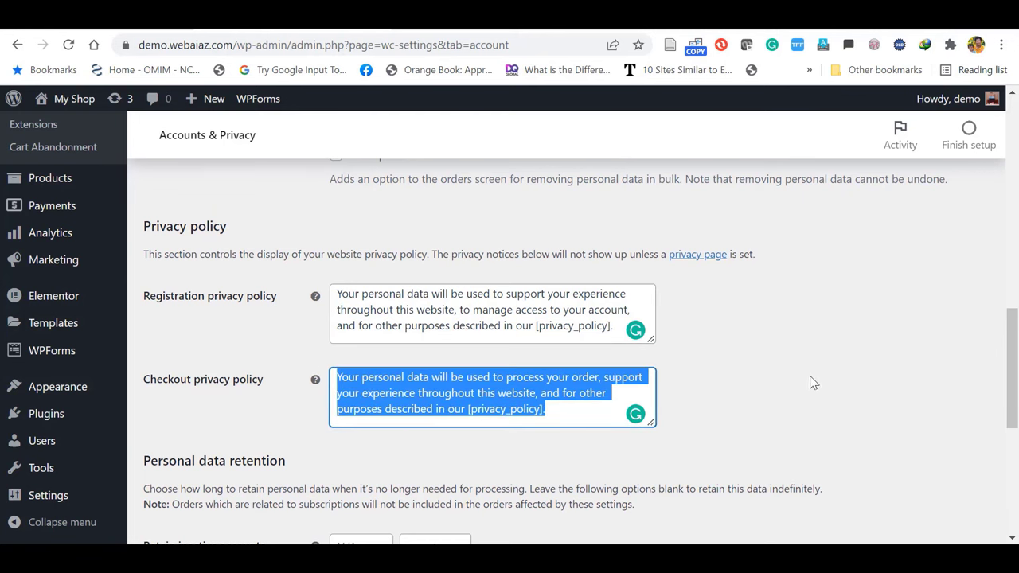
left_click(820, 382)
Save the Accounts & Privacy settings and open the email settings
scroll(980, 372, "down", 5)
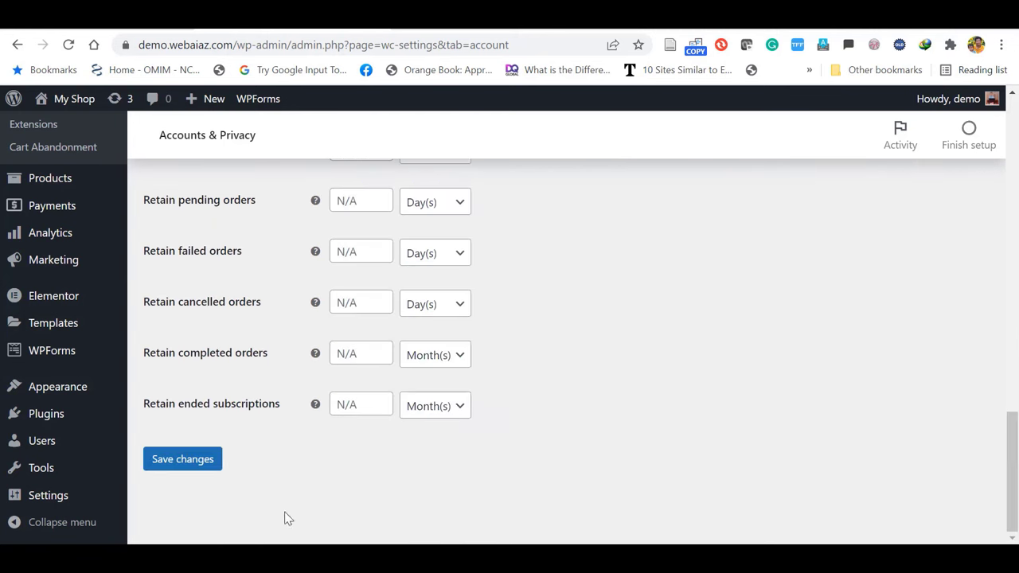
left_click(161, 460)
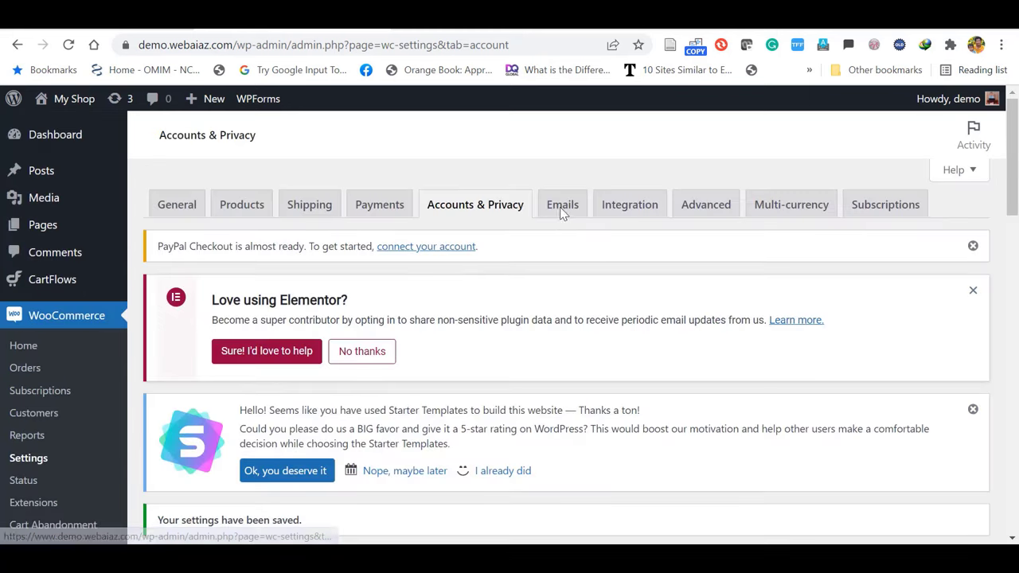
left_click(562, 209)
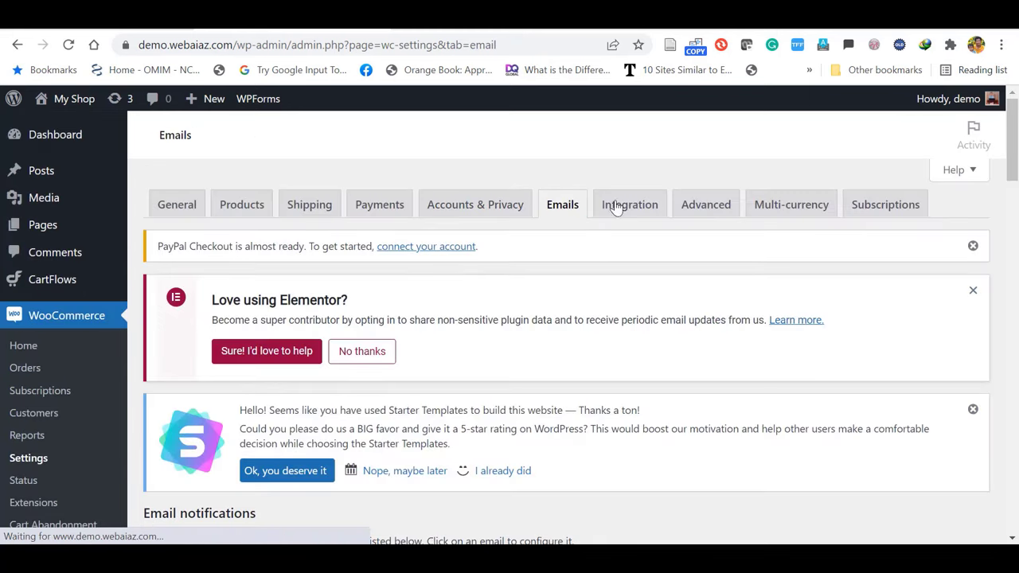
Examine the list of email notifications and open the New order email's settings
left_click_drag(1015, 152, 1017, 198)
scroll(650, 247, "down", 3)
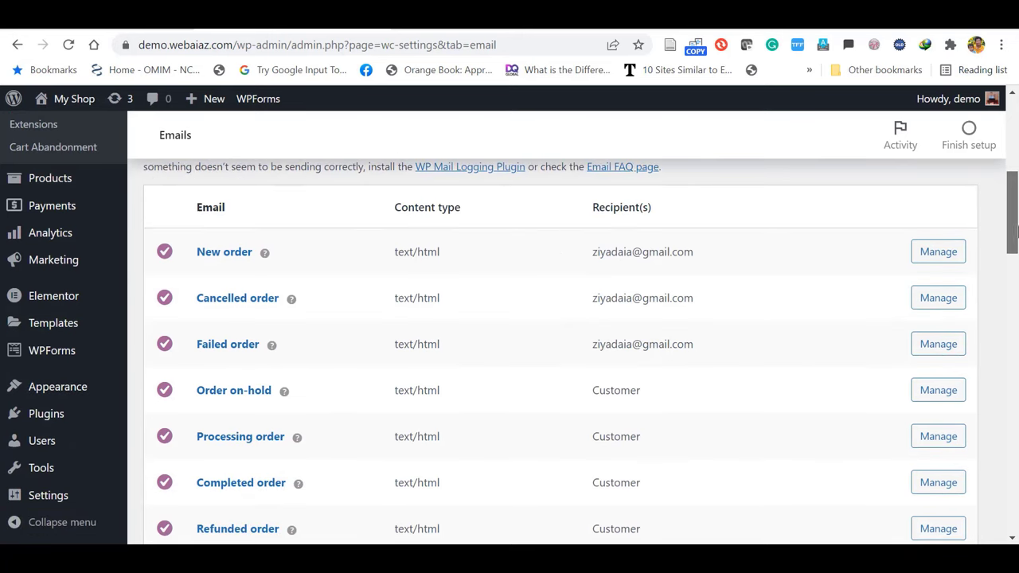
mouse_move(1012, 243)
left_mouse_down()
mouse_move(1016, 386)
mouse_move(1016, 230)
left_mouse_up()
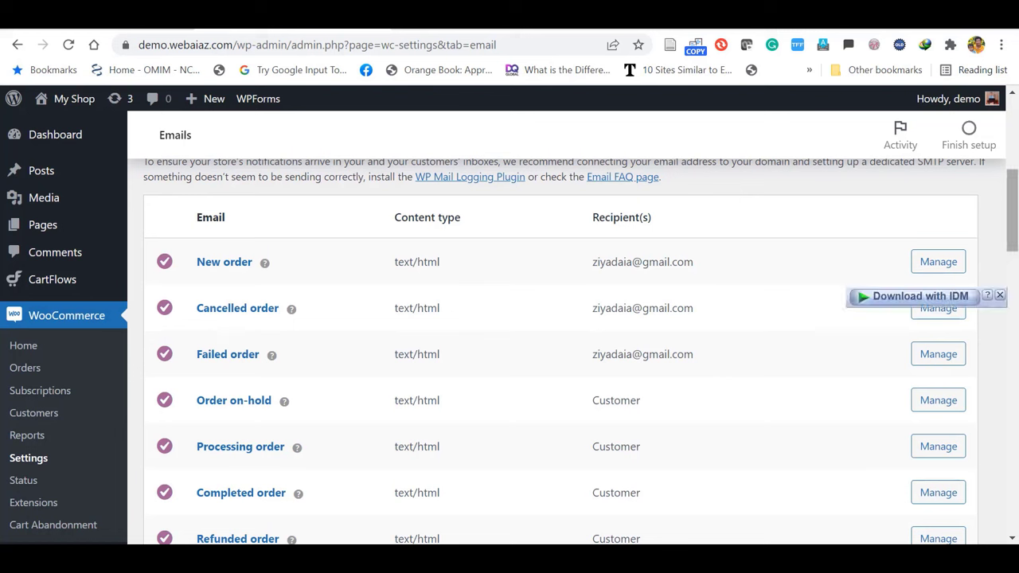
left_click(938, 268)
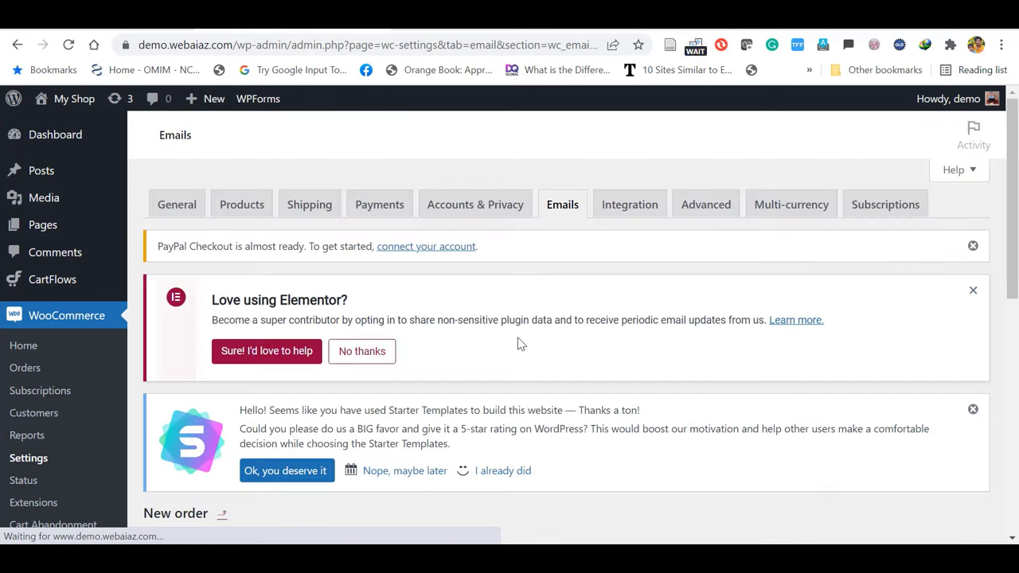
scroll(821, 266, "down", 3)
scroll(390, 358, "down", 1)
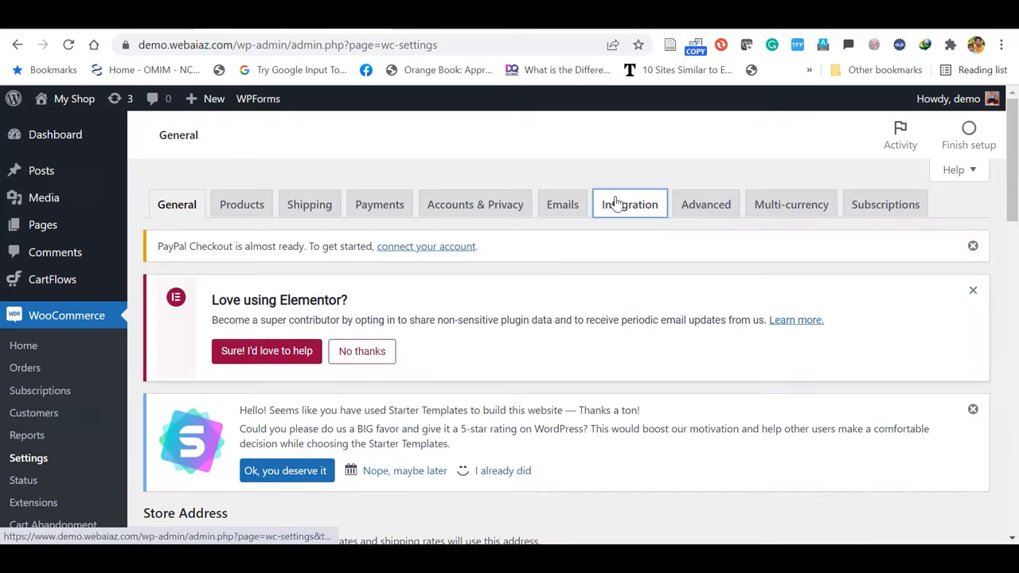
Look through the Integration settings with MaxMind Geolocation, the Advanced page setup, and the Multi-currency and Subscriptions settings
left_click(616, 203)
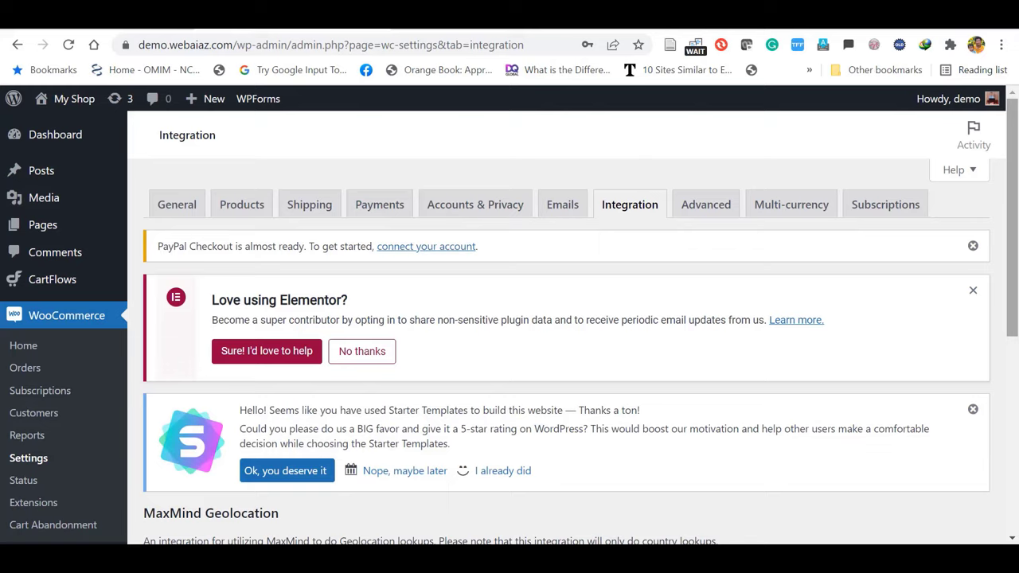
left_click_drag(1017, 159, 1016, 237)
key("Escape")
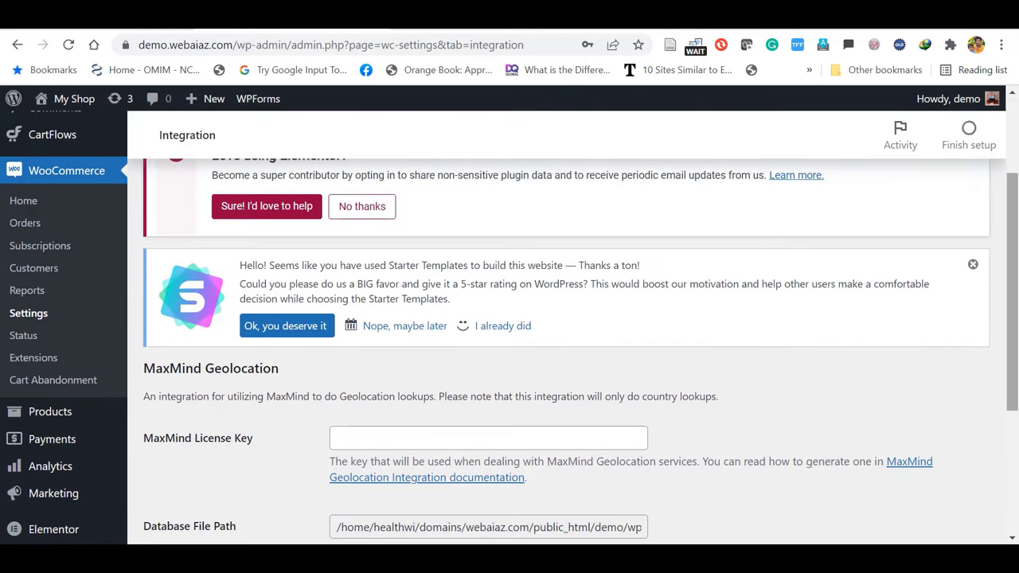
scroll(860, 167, "up", 2)
left_click(688, 198)
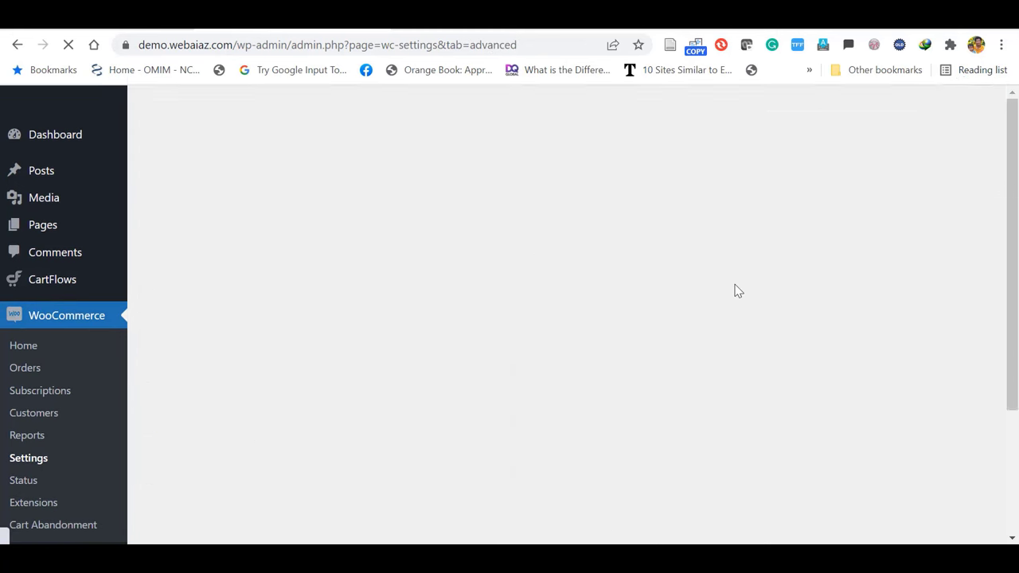
scroll(557, 319, "down", 10)
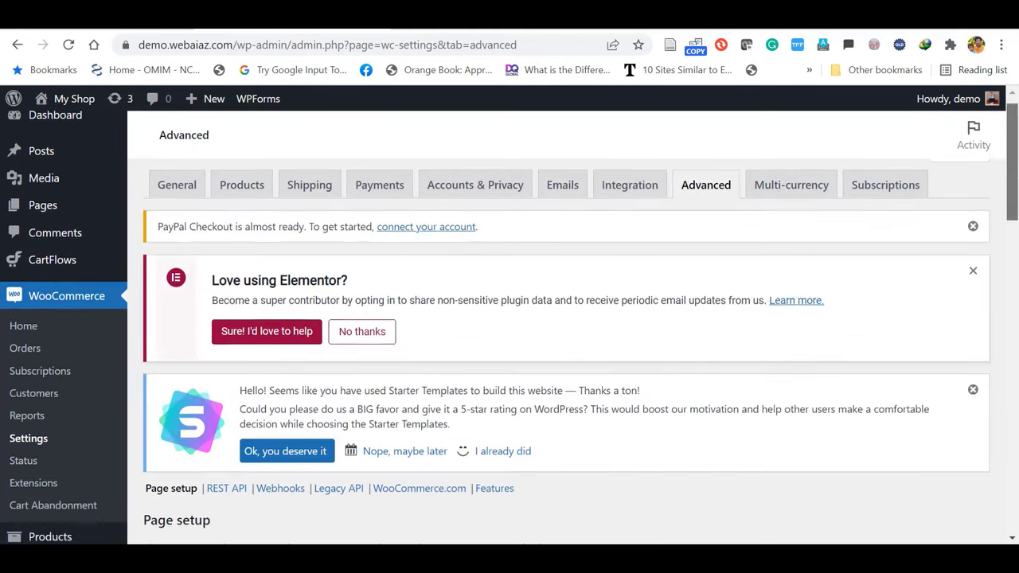
scroll(852, 173, "up", 15)
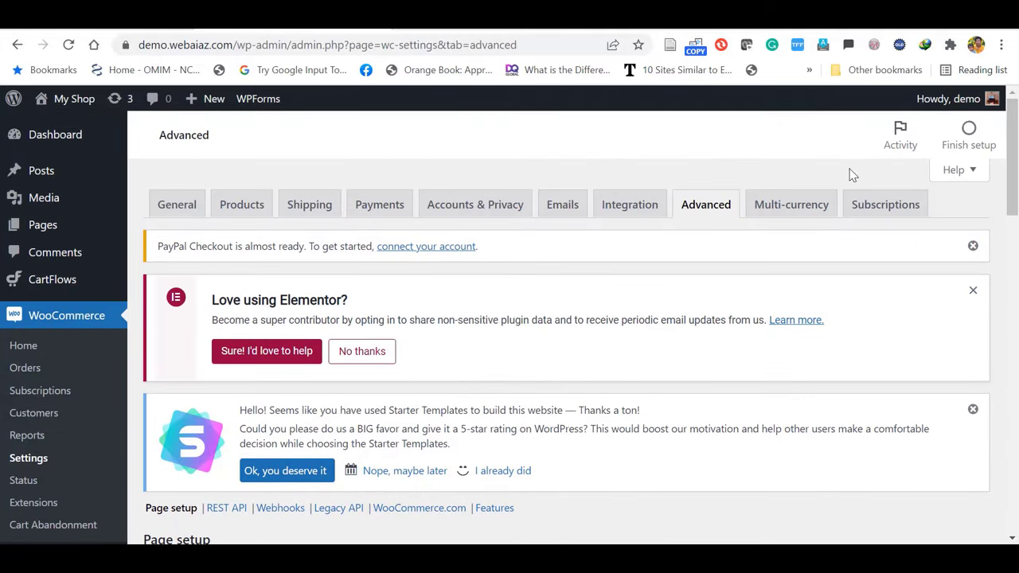
left_click(800, 205)
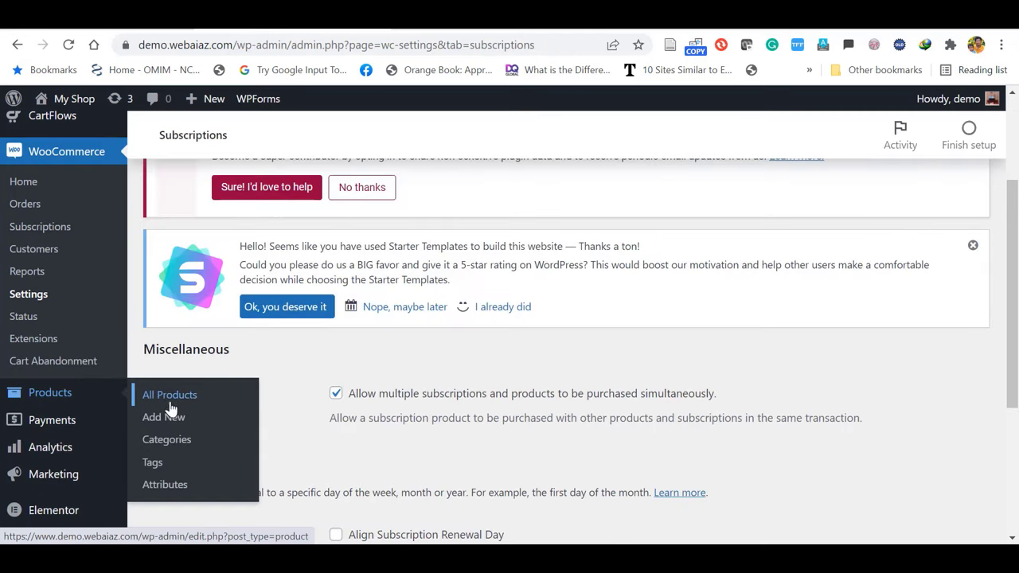
Start a new product from the product list and enter the sample description lines "cdfh" and "csvfb"
left_click(164, 396)
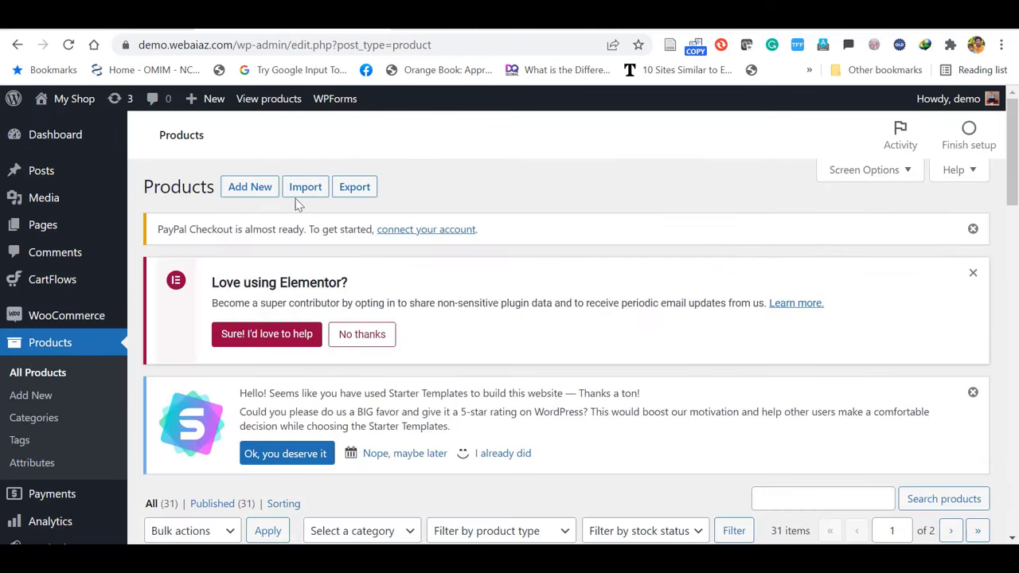
left_click(249, 186)
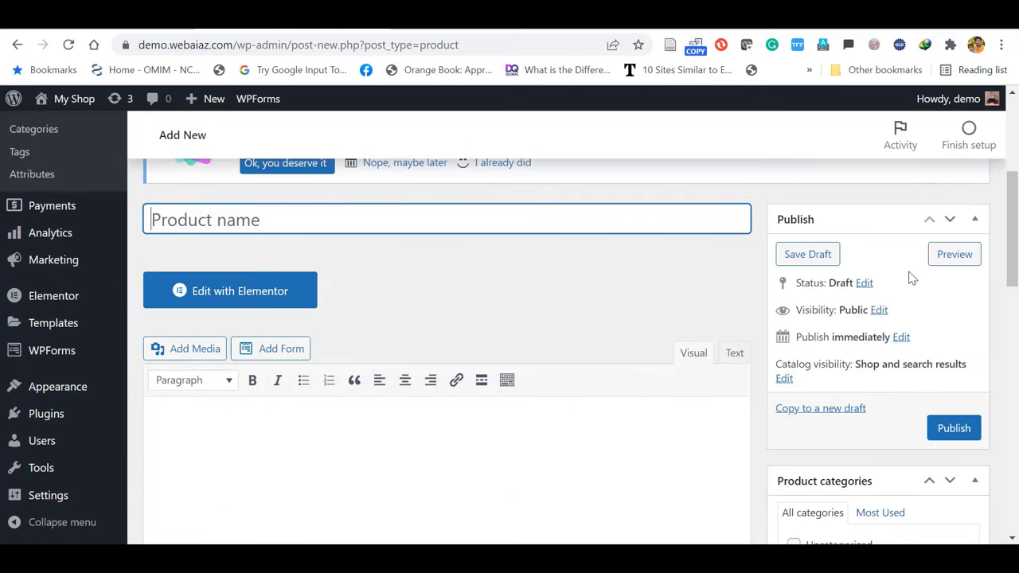
scroll(509, 350, "down", 3)
left_click(318, 430)
scroll(510, 350, "up", 3)
type("cdfh")
key("Return")
type("csvfb")
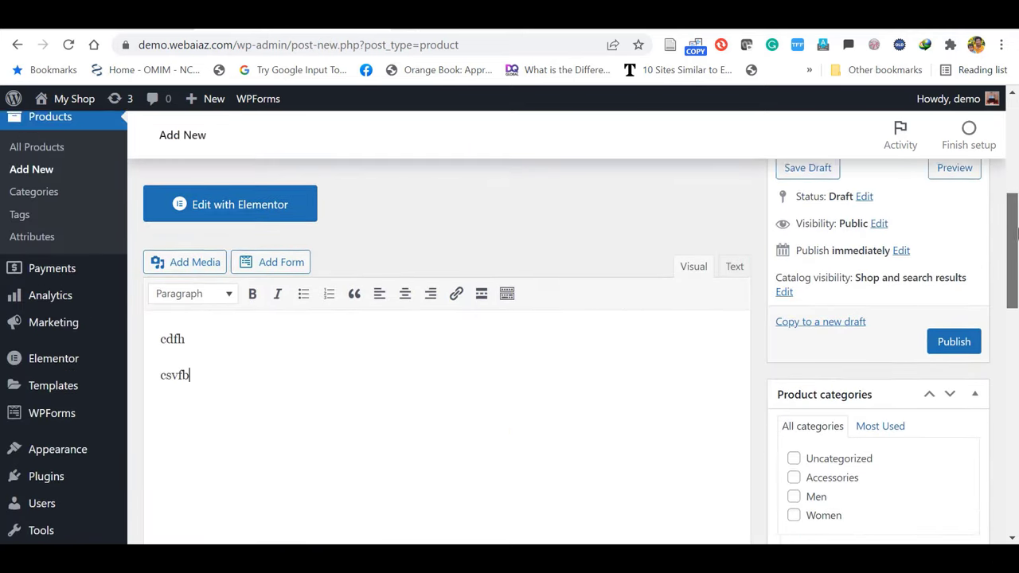
Create a new product category named Fashion for the product
scroll(510, 350, "down", 2)
scroll(446, 350, "down", 1)
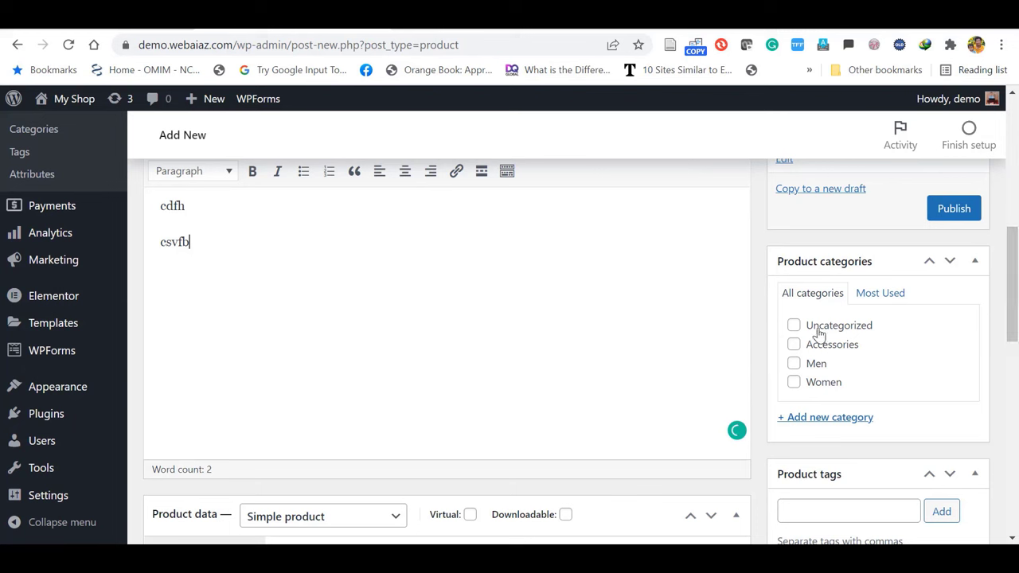
left_click(814, 419)
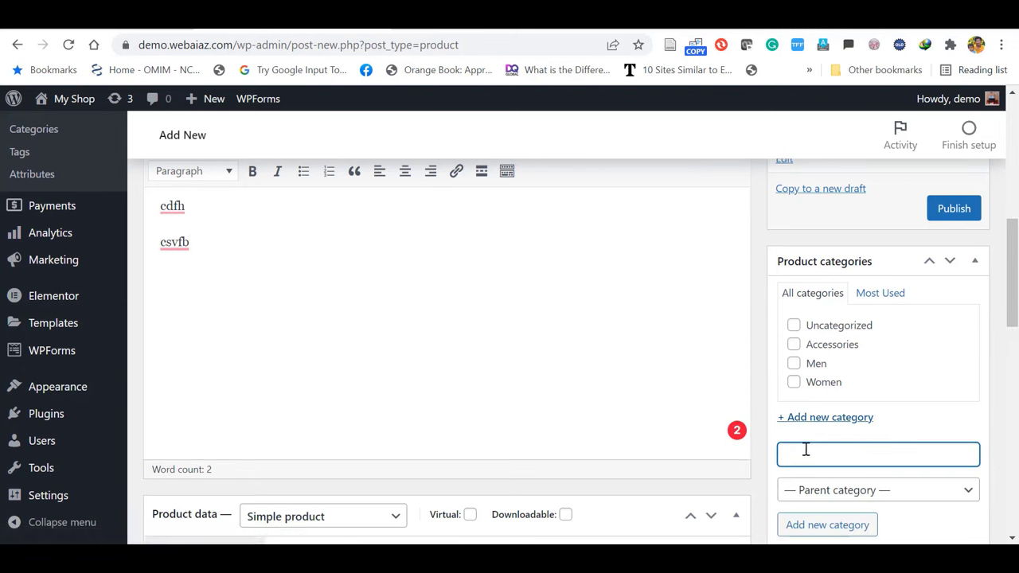
type("Fashion")
scroll(817, 454, "down", 2)
left_click(818, 454)
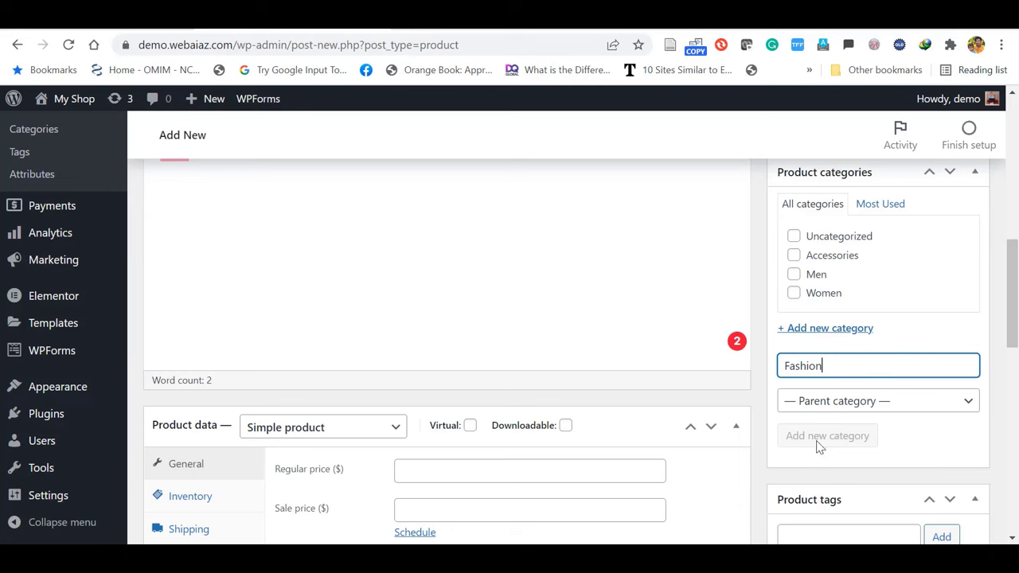
Switch the product type to External/Affiliate product and go through its product URL, button text and price fields
scroll(801, 230, "down", 3)
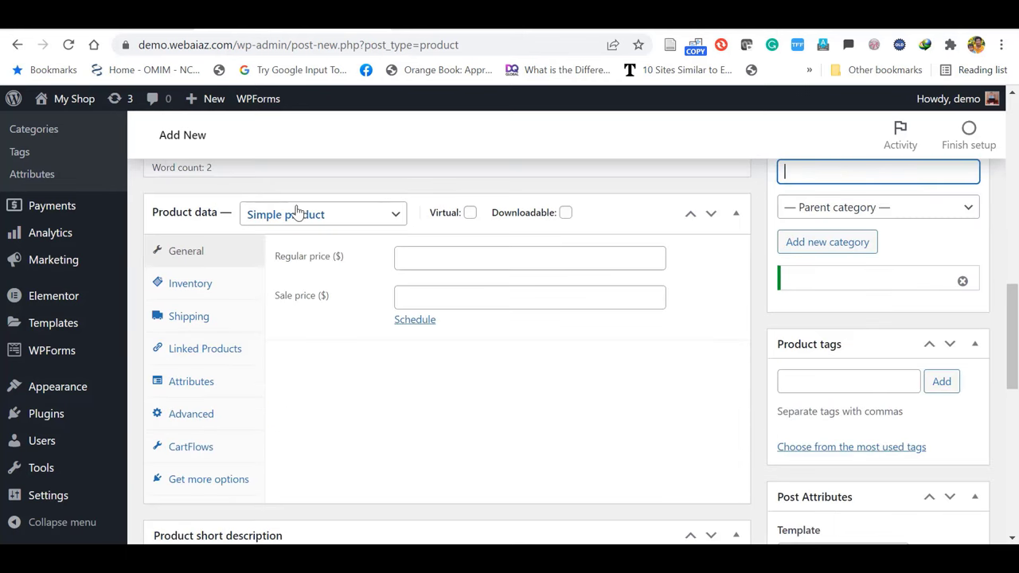
left_click(389, 216)
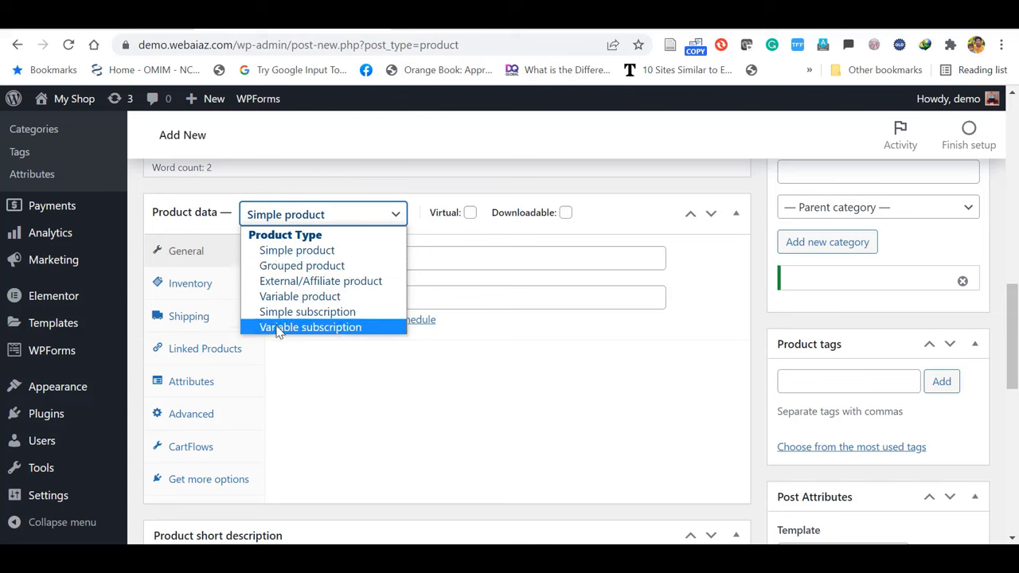
left_click(295, 281)
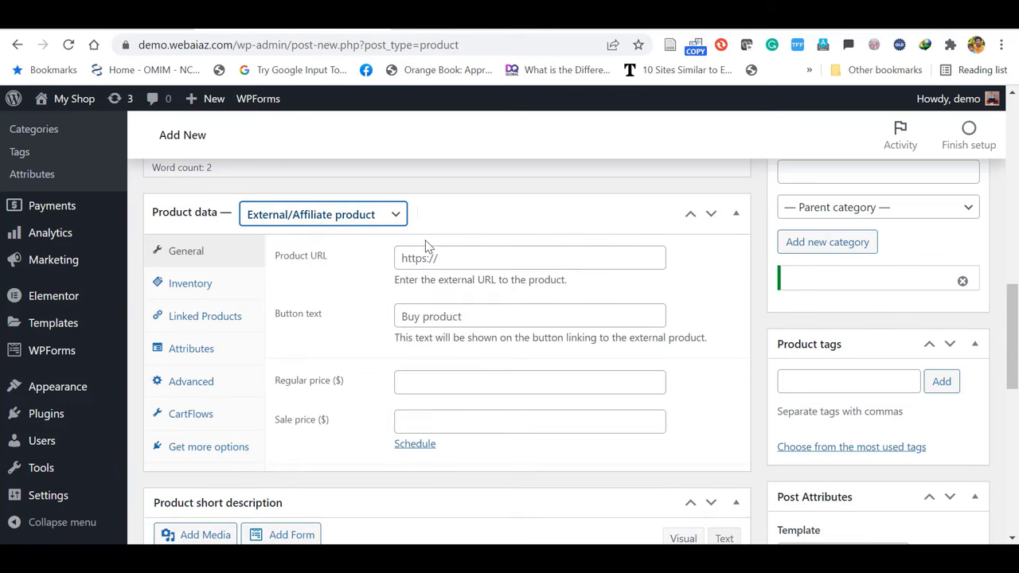
left_click(447, 257)
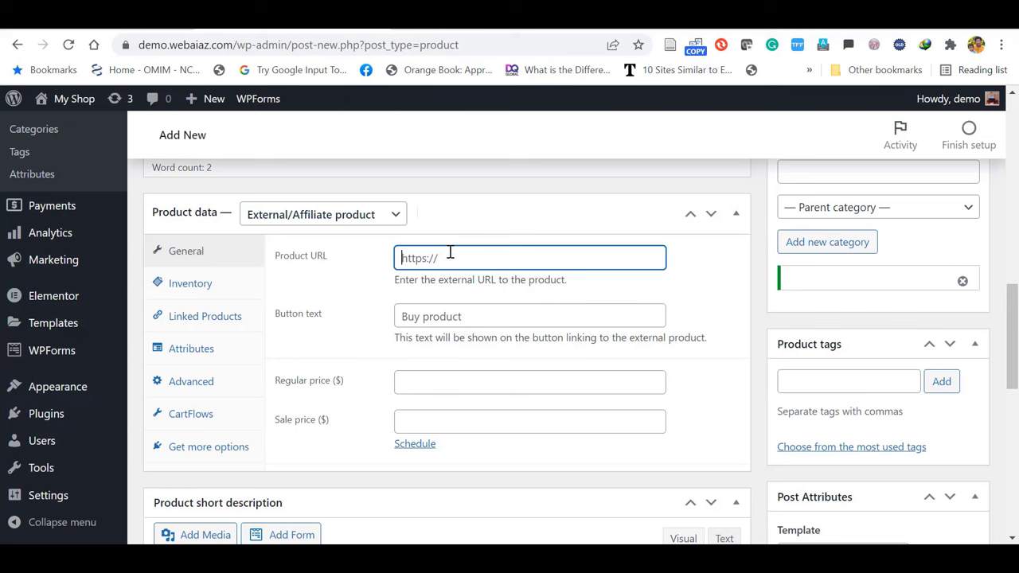
left_click(472, 316)
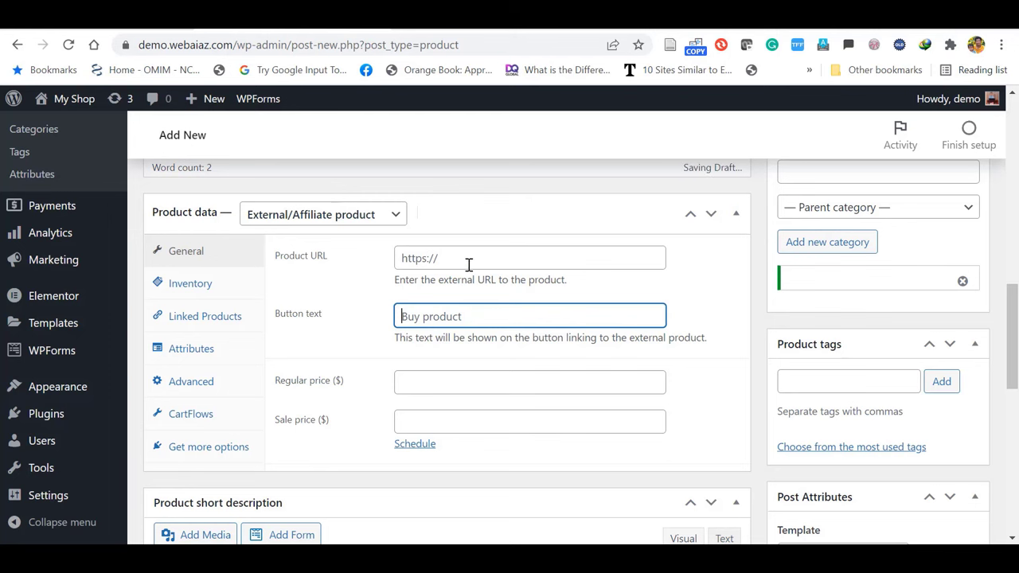
left_click(433, 378)
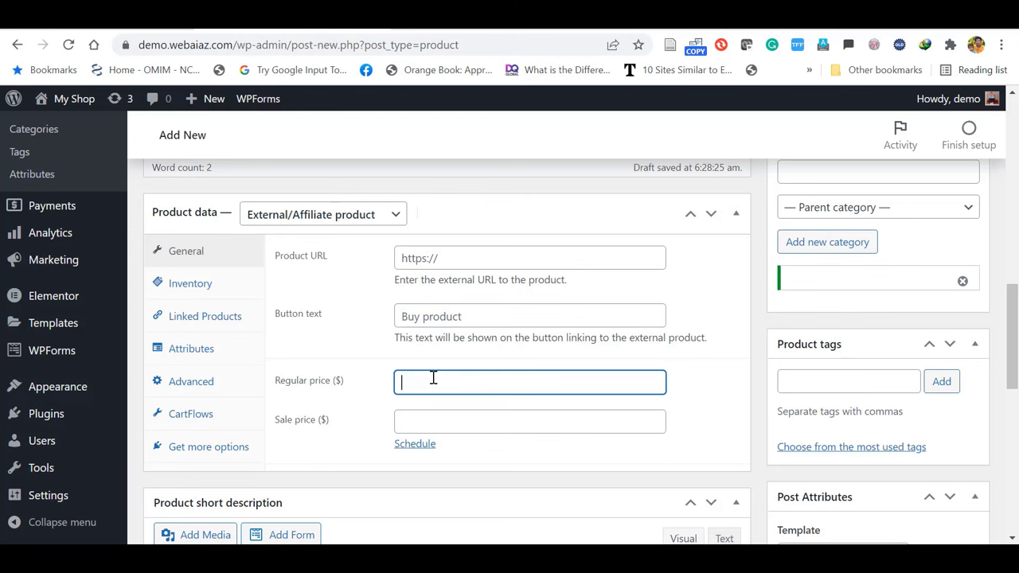
left_click(417, 424)
Set the product type to Simple product with a regular price of $50 and a sale price of $40
left_click(395, 215)
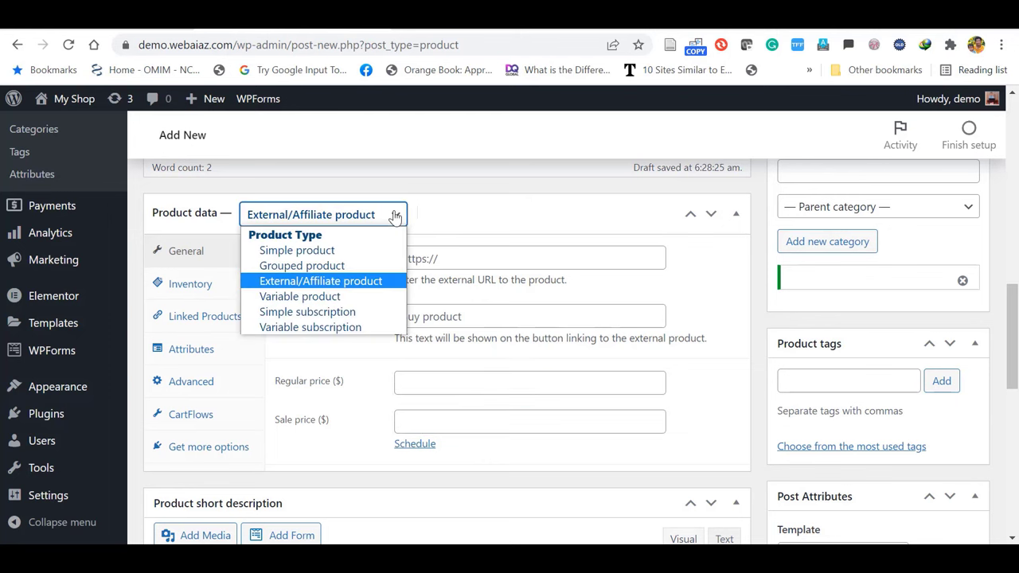
left_click(318, 251)
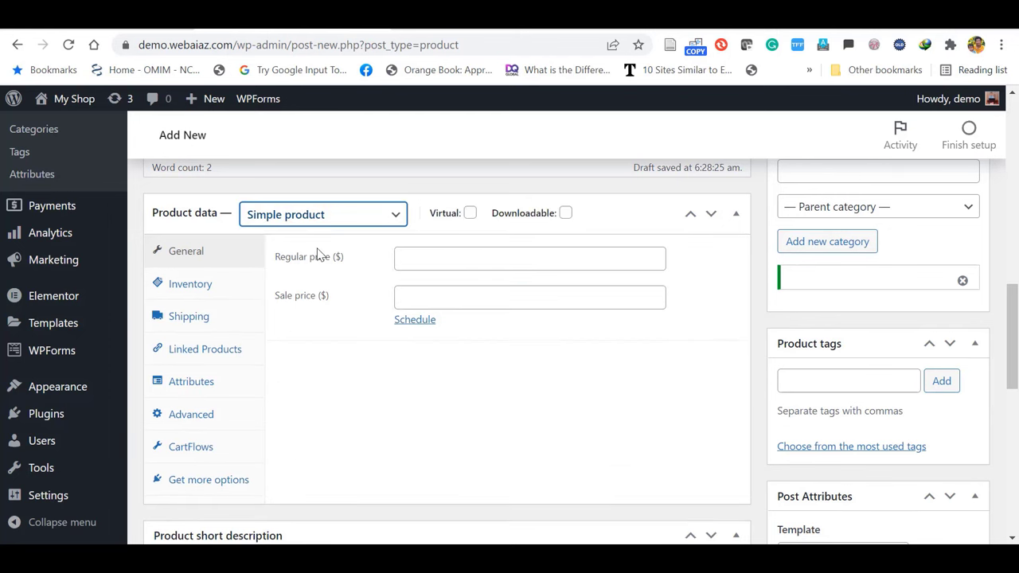
left_click(413, 257)
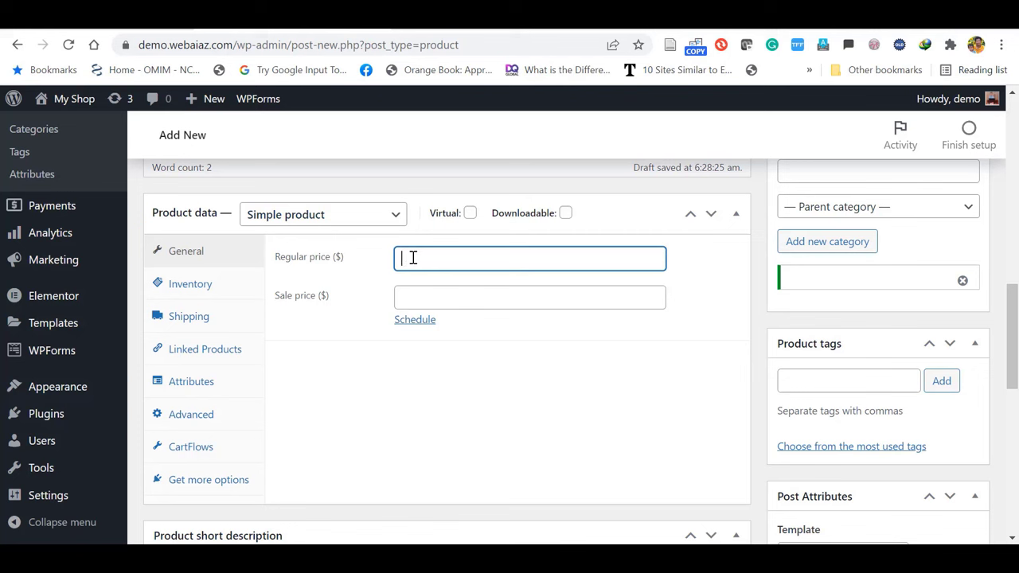
left_click(417, 288)
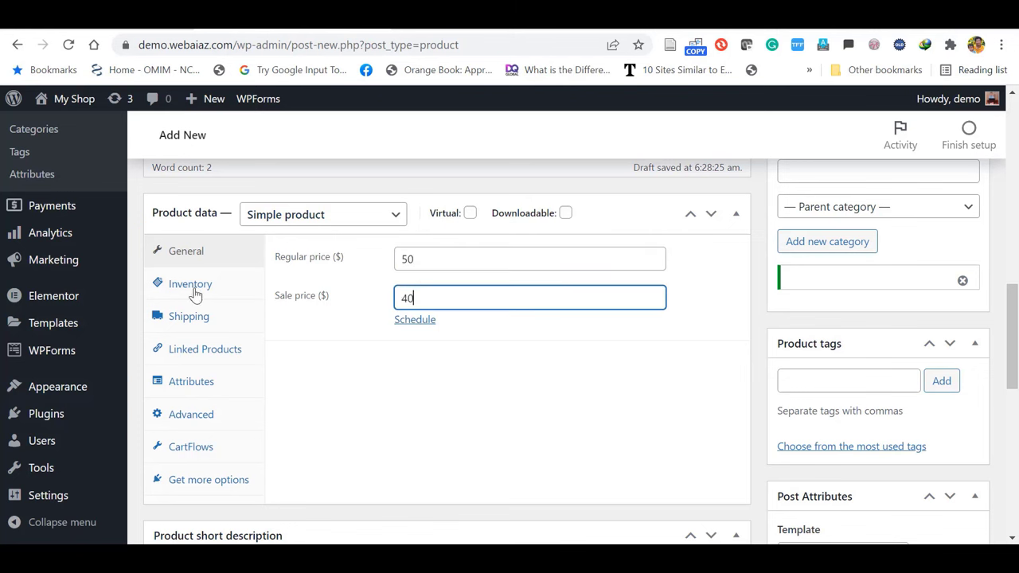
In the product's inventory data, enter SKU 1223, enable stock management and set the stock quantity to 20
left_click(223, 293)
left_click(438, 261)
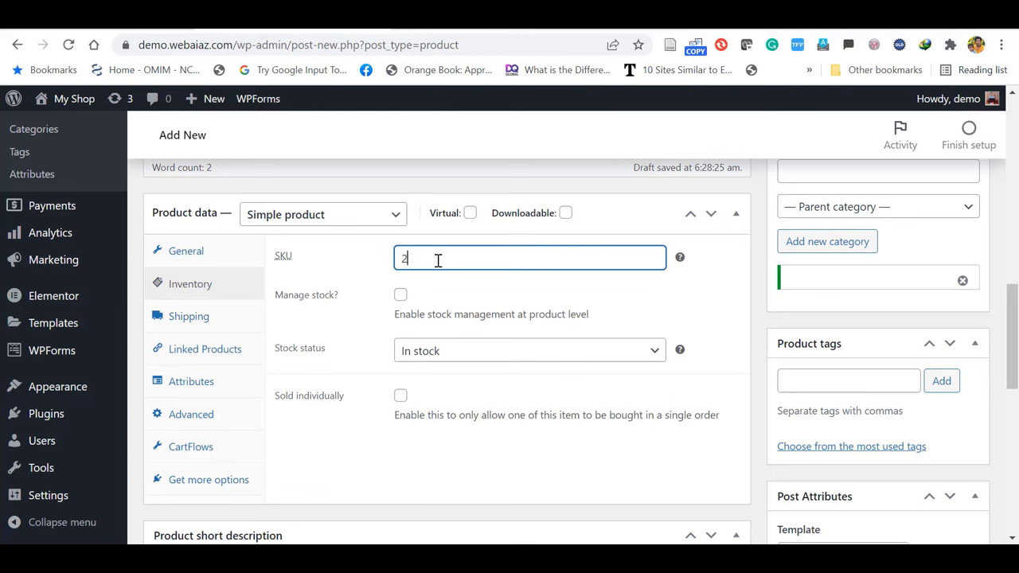
left_click(401, 296)
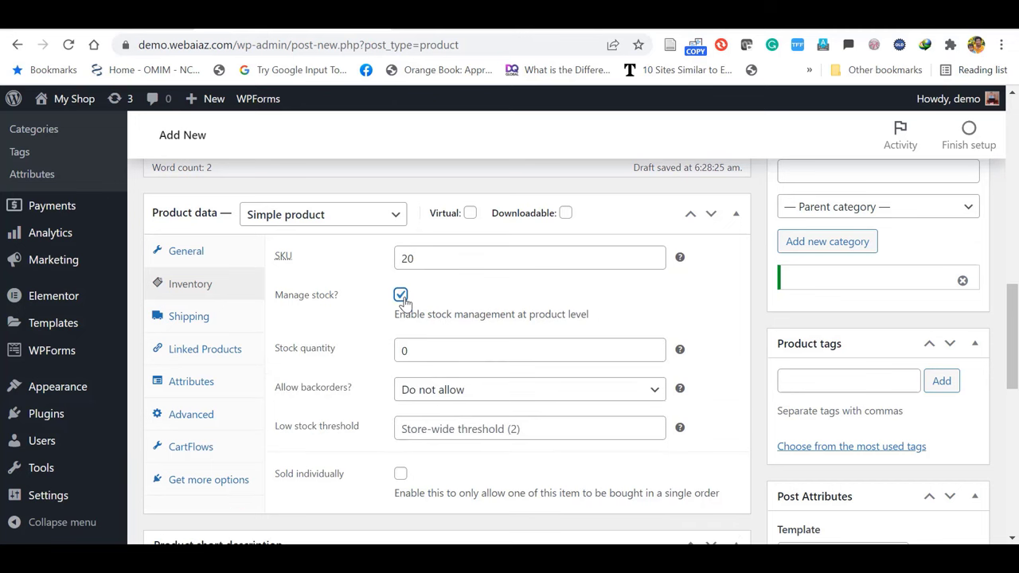
left_click(427, 352)
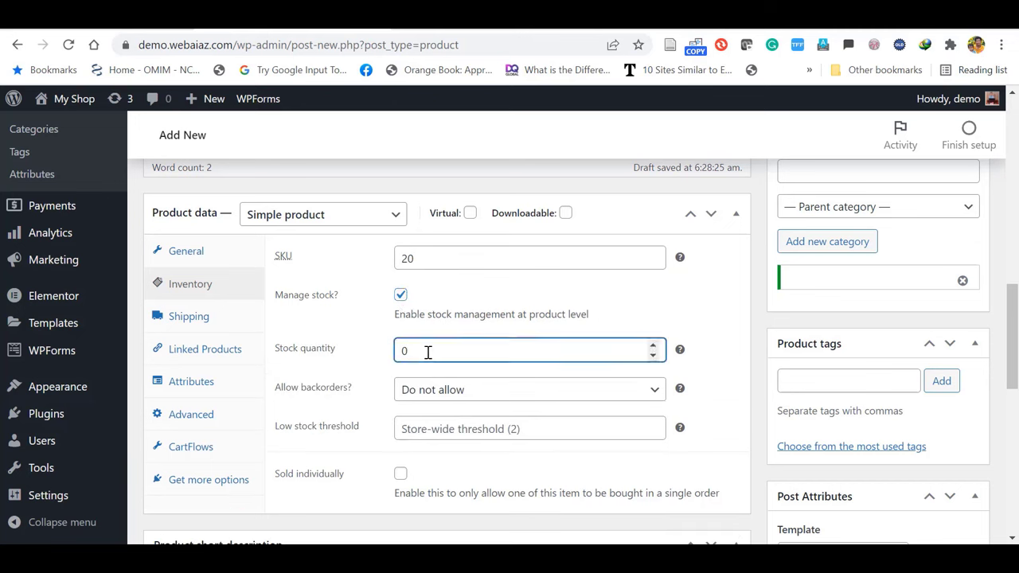
key("BackSpace")
type("2")
type("0")
left_click(733, 326)
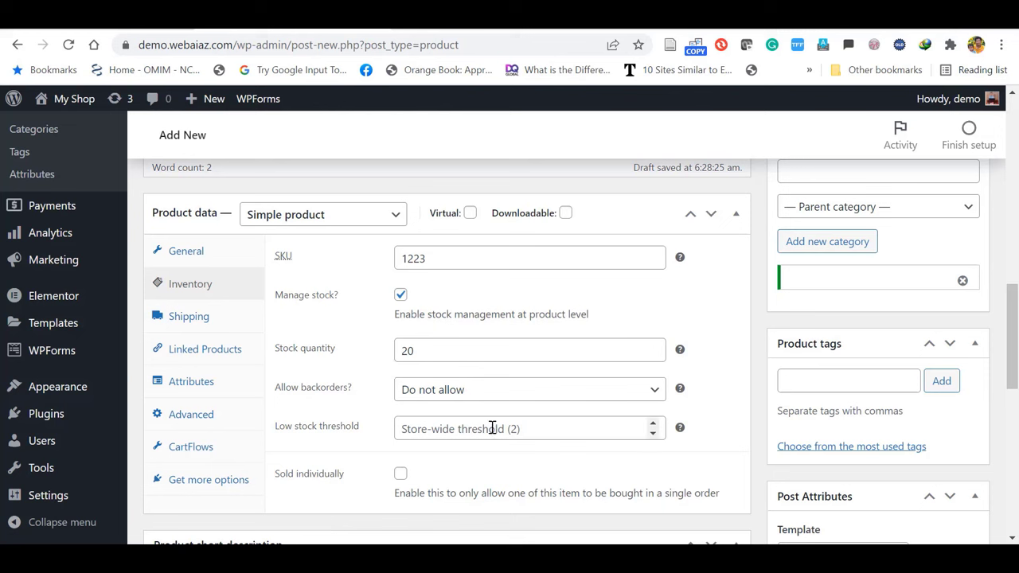
Set the low stock threshold to 2 and try out the Sold individually option, leaving it disabled
left_click(653, 424)
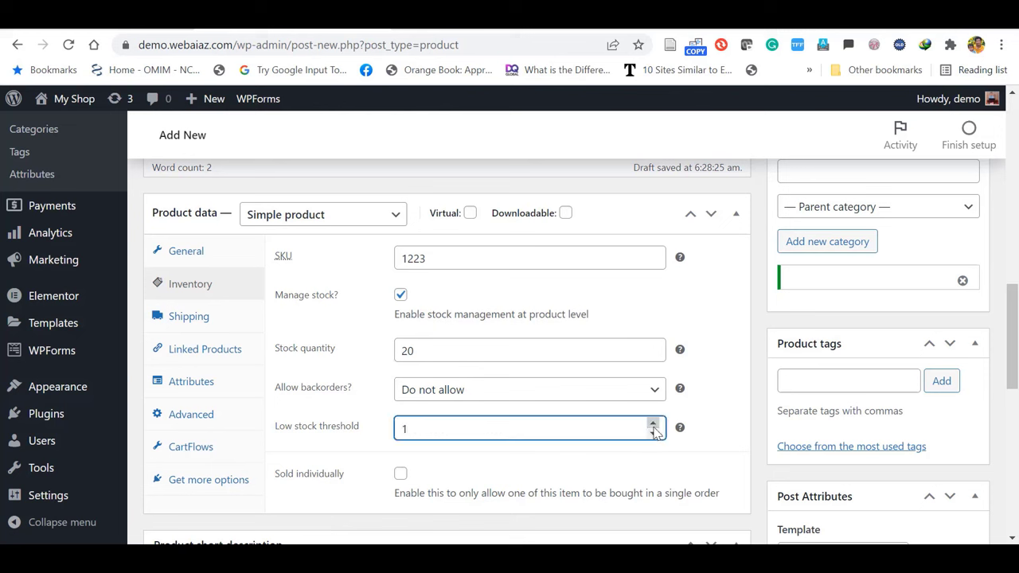
left_click(733, 393)
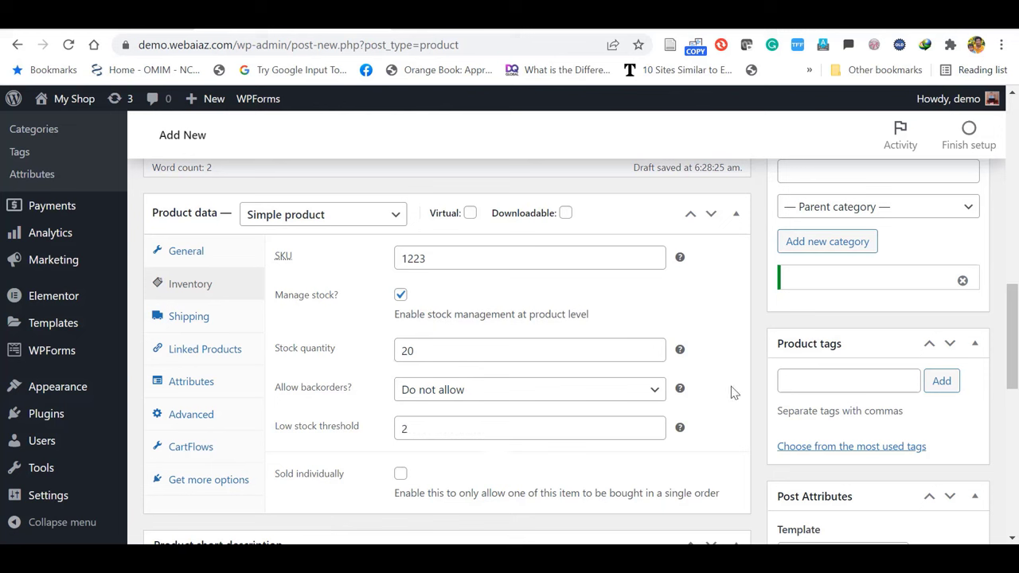
left_click_drag(1015, 356, 1017, 382)
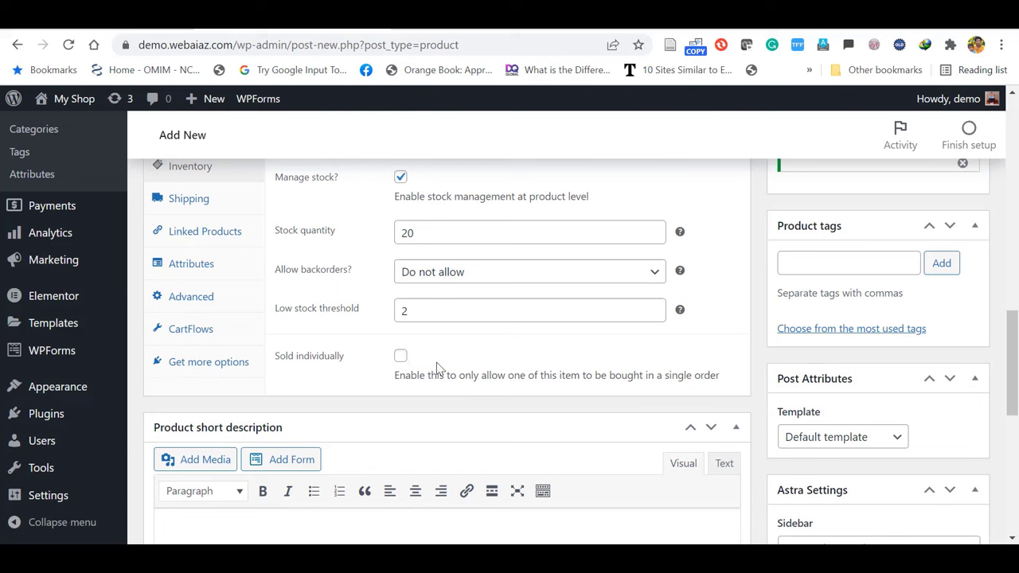
left_click(401, 356)
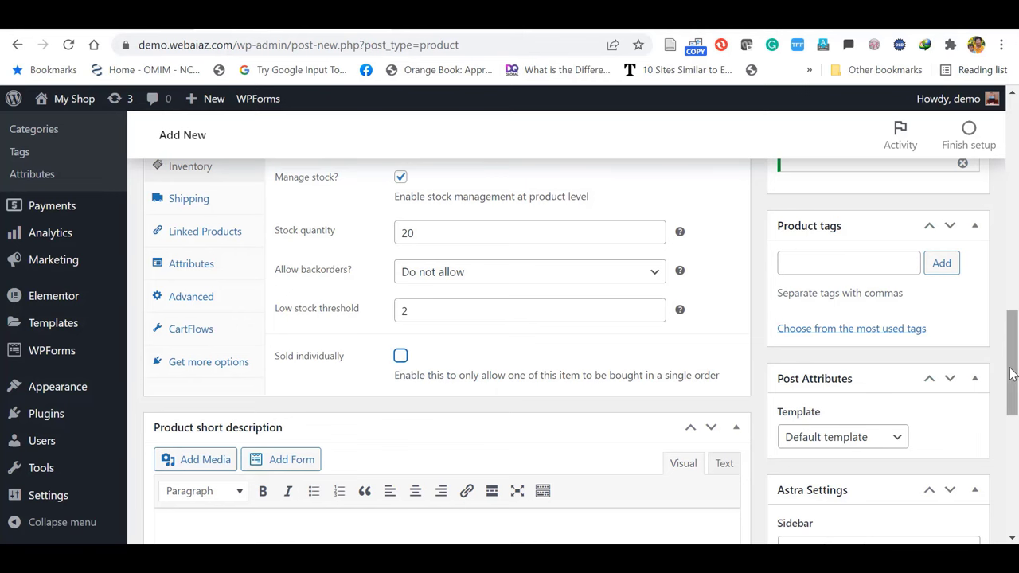
scroll(1009, 360, "up", 1)
scroll(1008, 360, "up", 1)
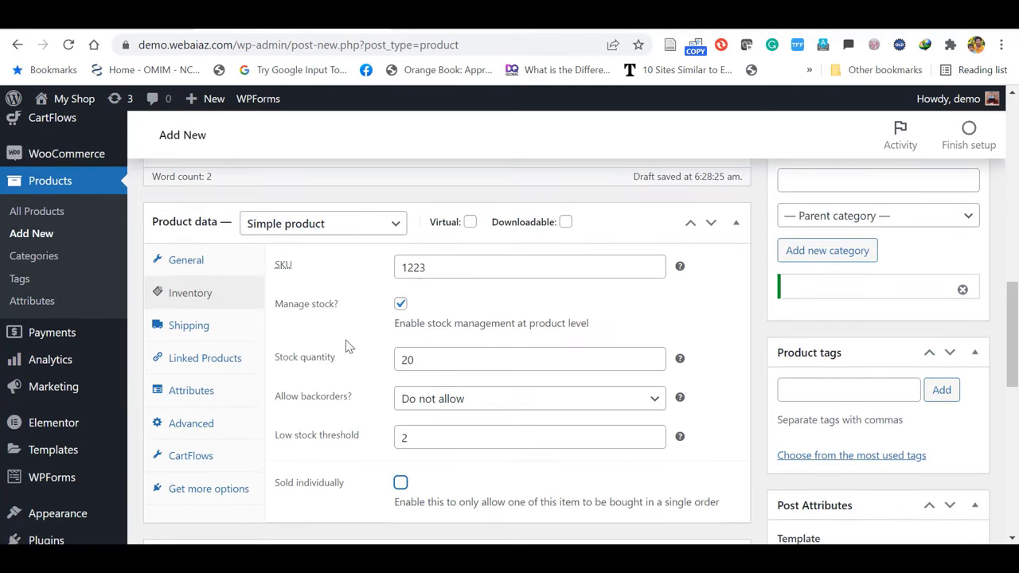
Go through the product's shipping data: weight, dimensions and shipping class options
left_click(179, 326)
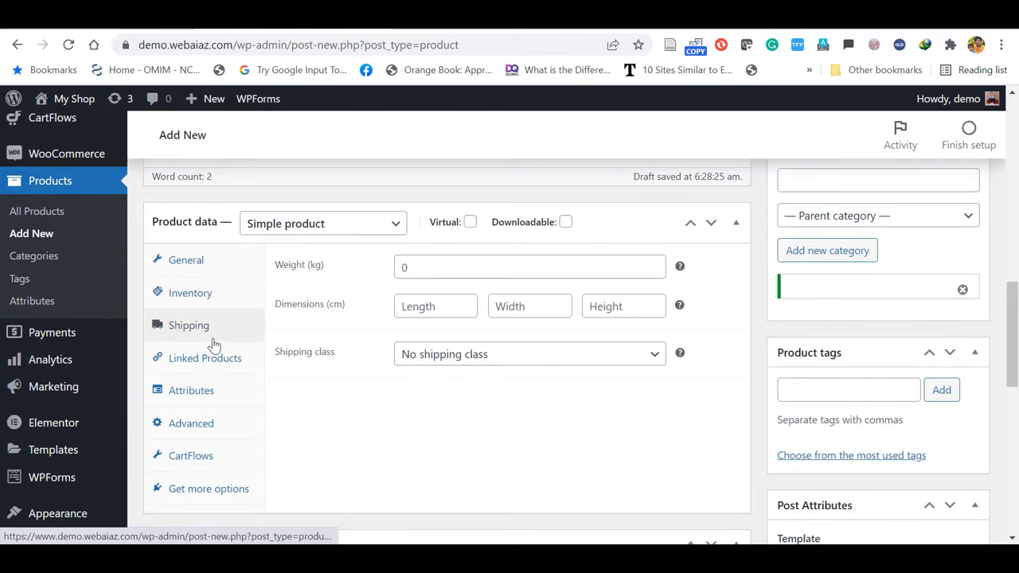
left_click(423, 269)
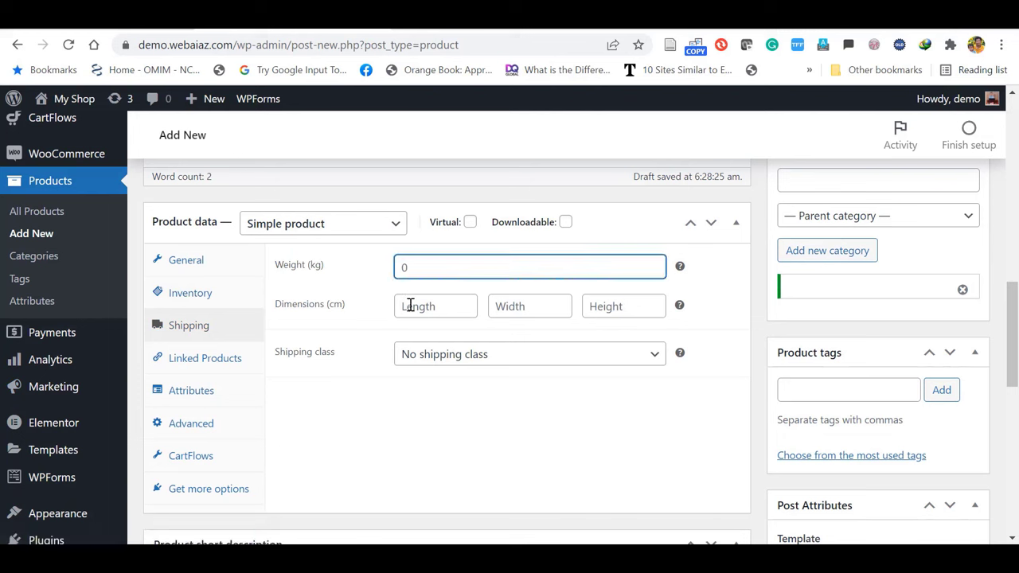
left_click(518, 364)
left_click(518, 364)
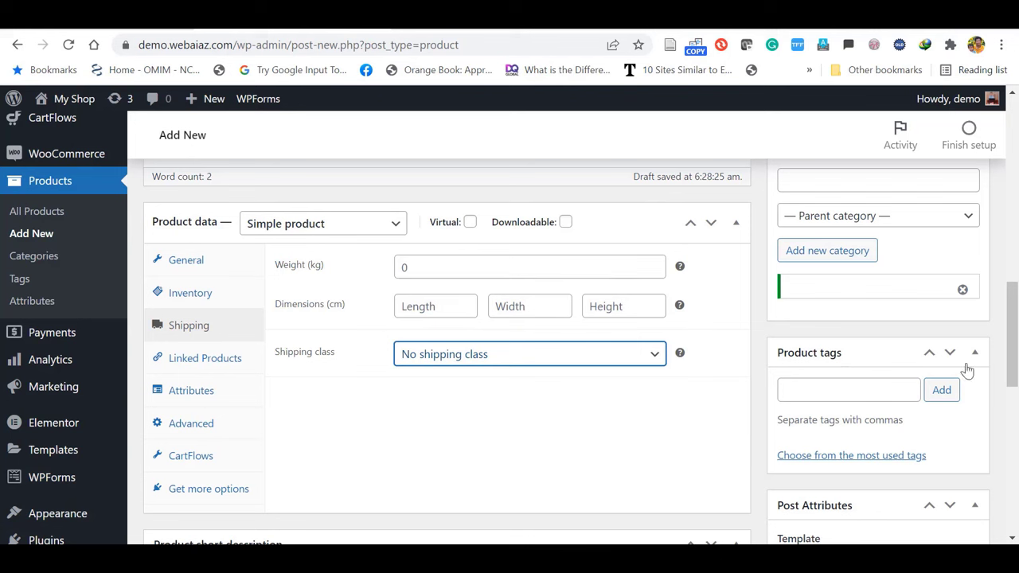
In the product's linked products, add Anchor Bracelet and Boho Bangle Bracelet as upsells
left_click(191, 360)
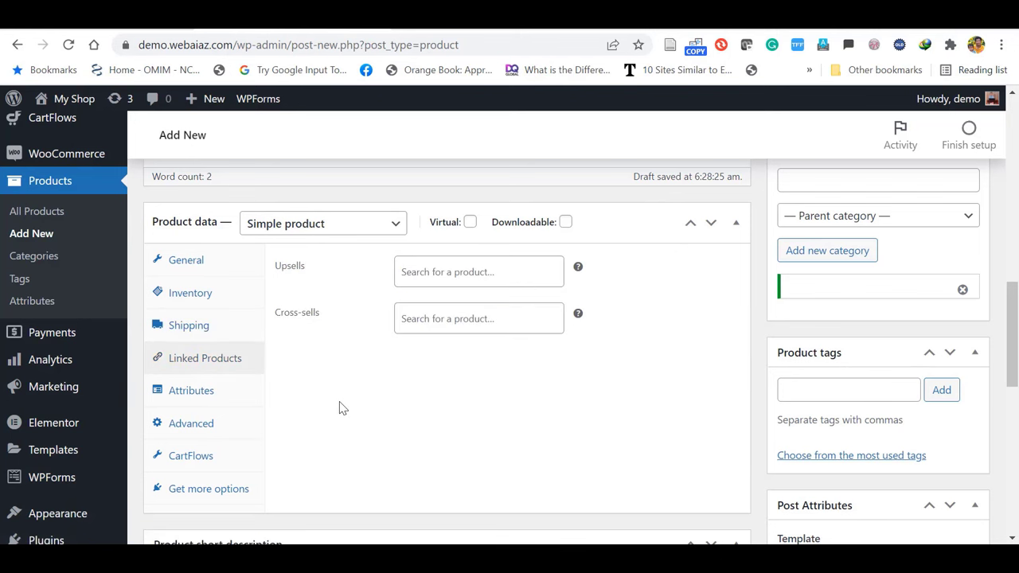
left_click(428, 274)
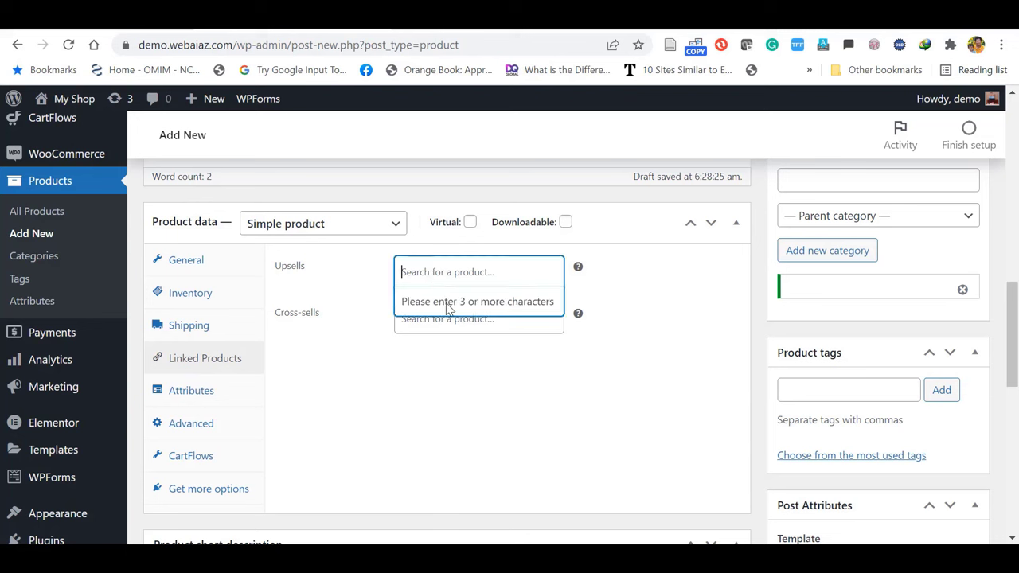
type("ancho")
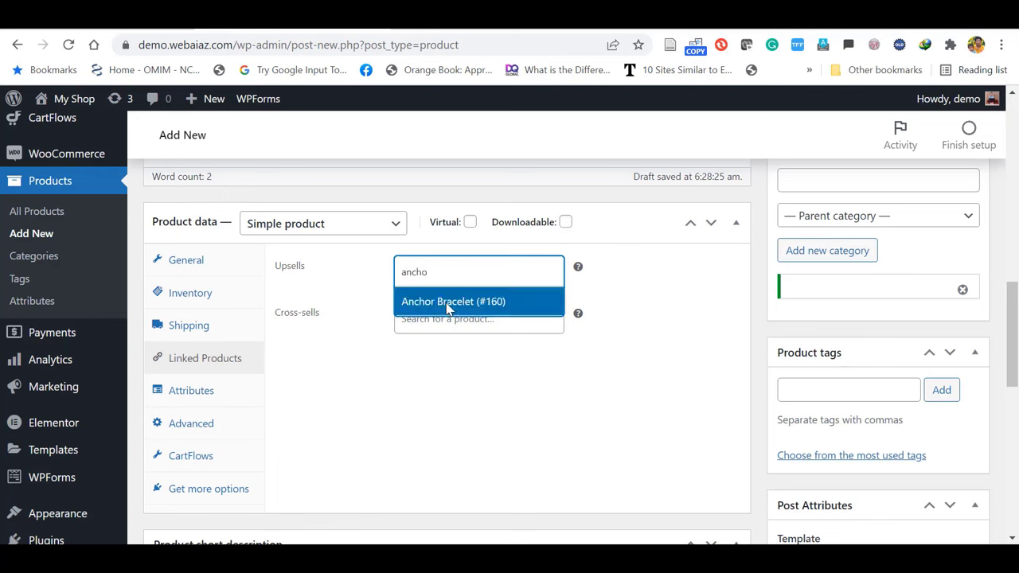
left_click(447, 302)
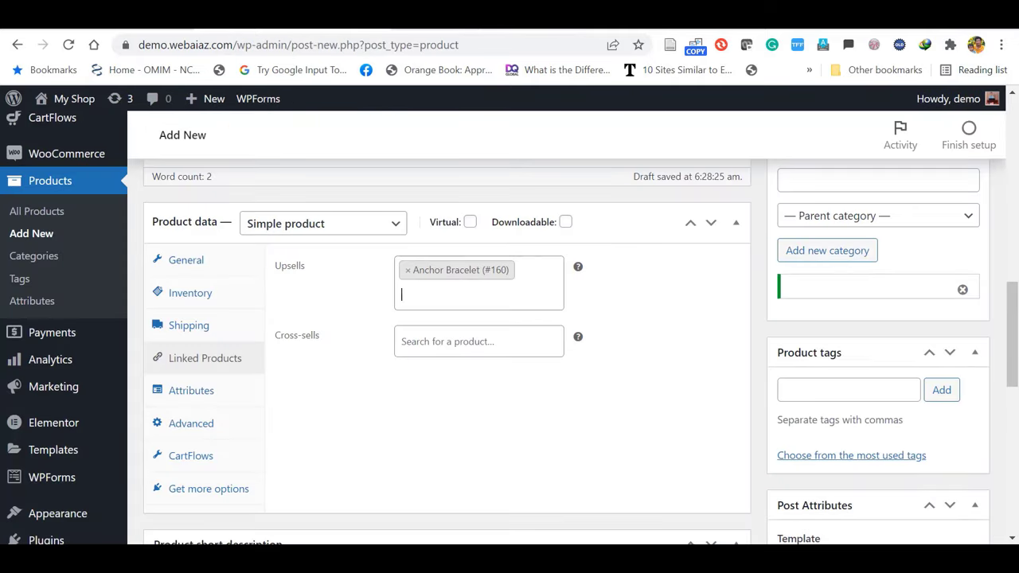
type("boho")
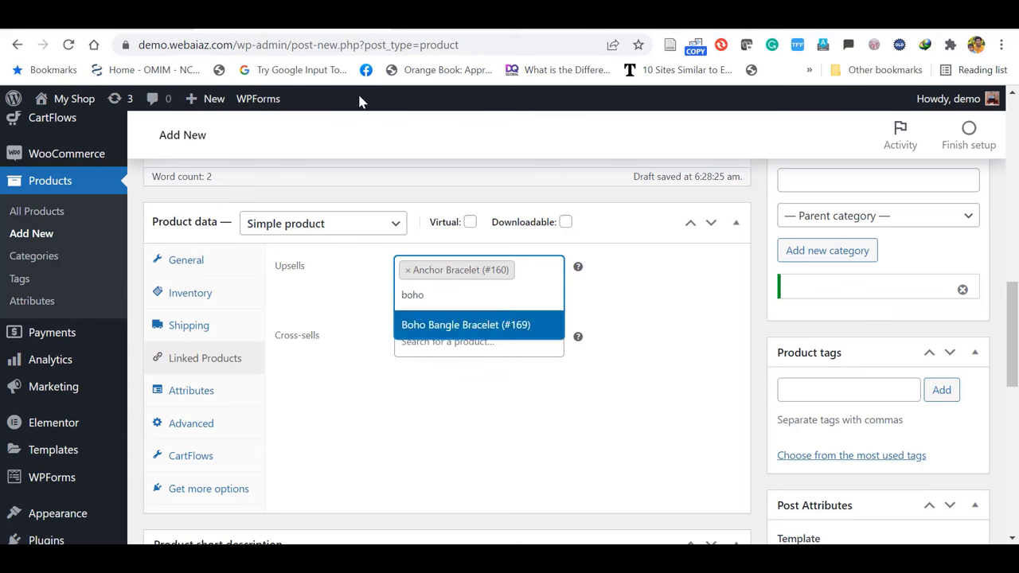
left_click(463, 326)
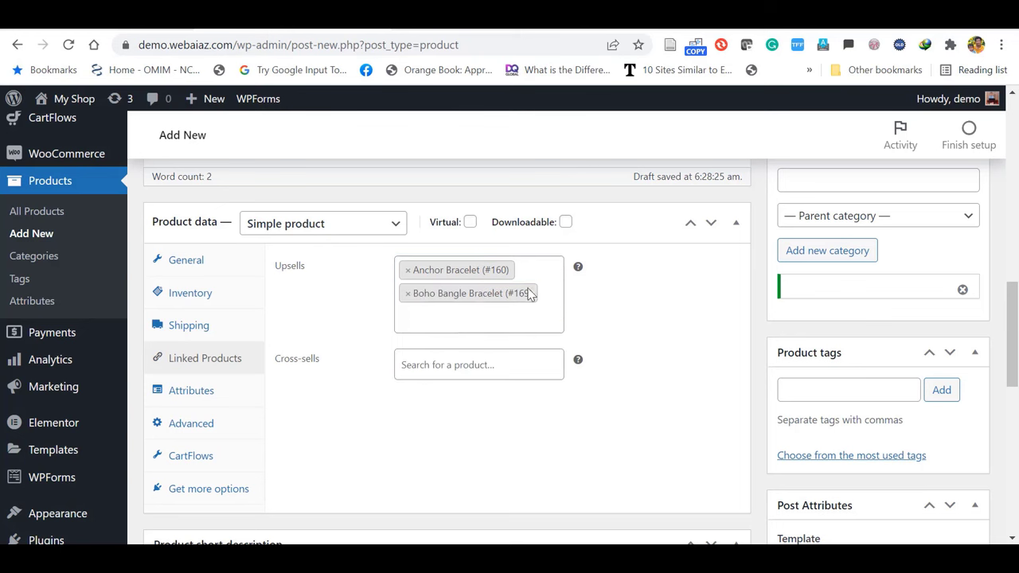
scroll(1013, 319, "down", 1)
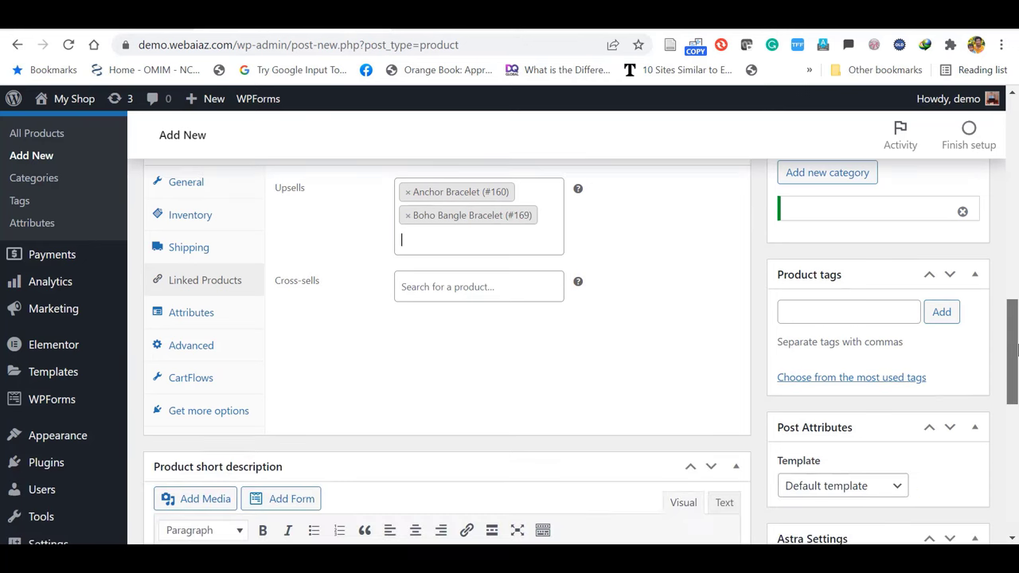
scroll(1016, 330, "up", 1)
right_click(1015, 329)
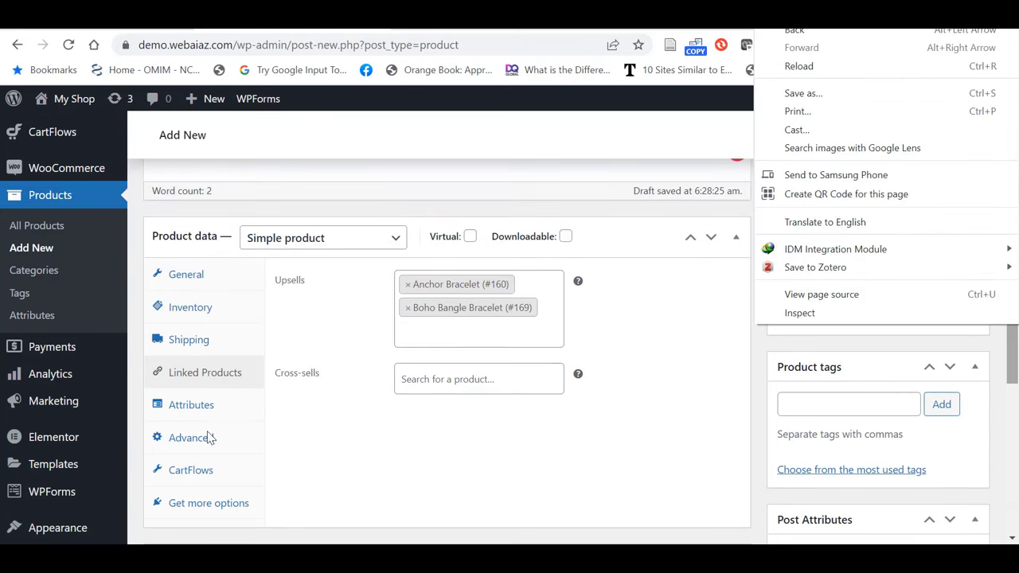
Add the existing color and size attributes to the product and look through the available color terms
left_click(175, 404)
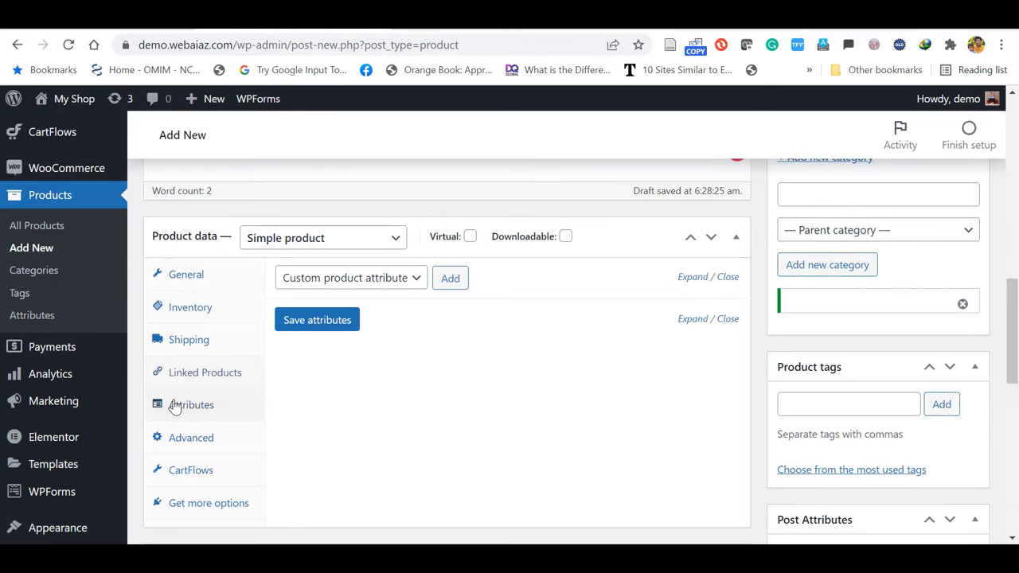
left_click(412, 277)
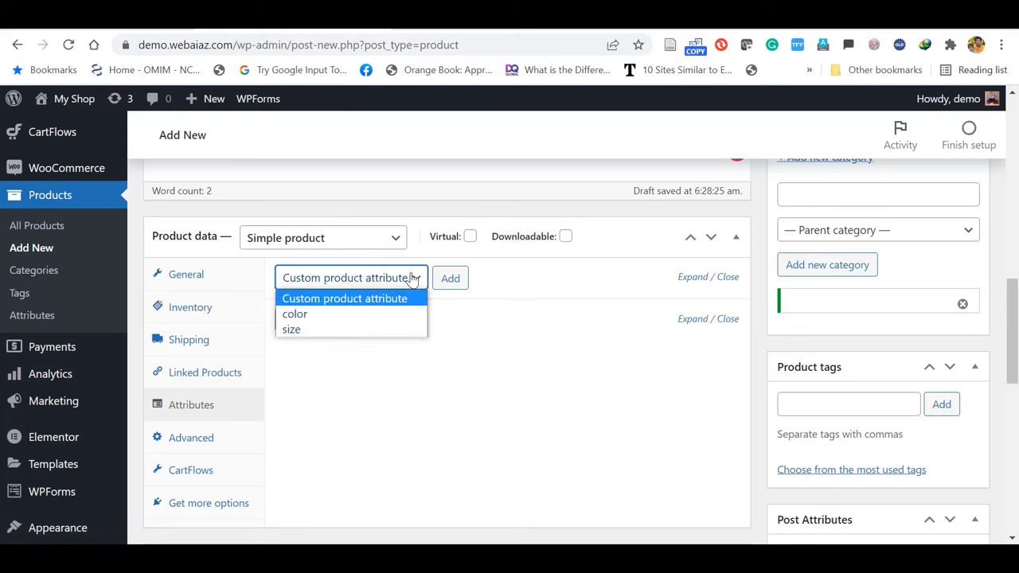
left_click(296, 315)
left_click(451, 285)
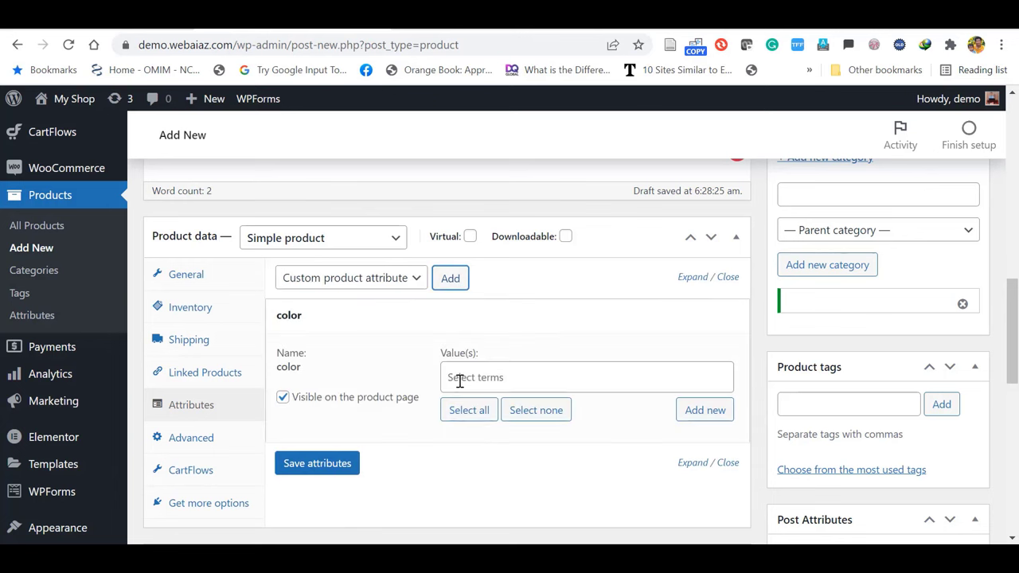
left_click(459, 380)
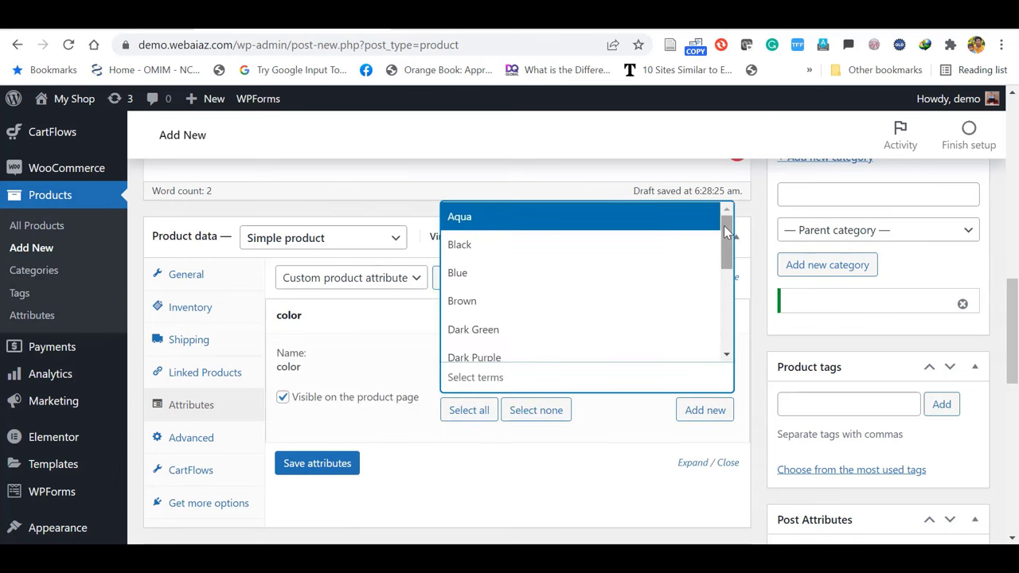
mouse_move(726, 231)
left_mouse_down()
mouse_move(728, 319)
mouse_move(727, 231)
left_mouse_up()
left_click(389, 330)
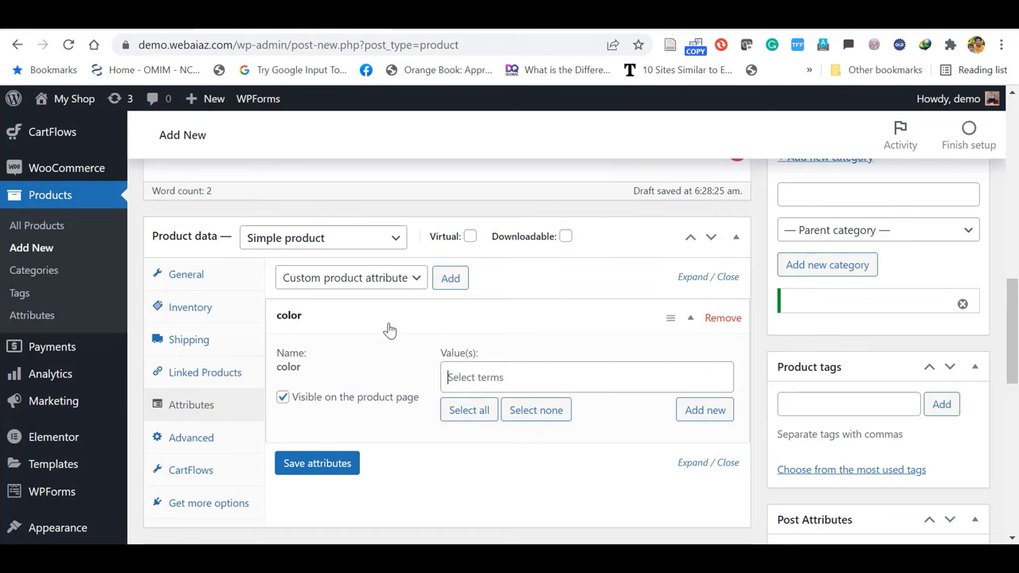
left_click(389, 330)
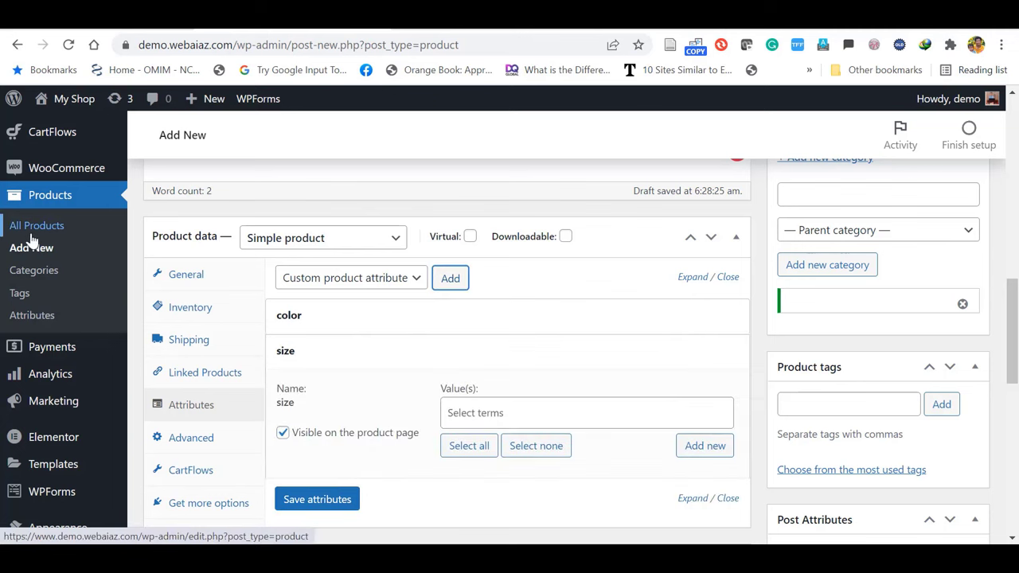
Create a new shop-wide product attribute named Length with the slug Length, keeping custom ordering
left_click(23, 317)
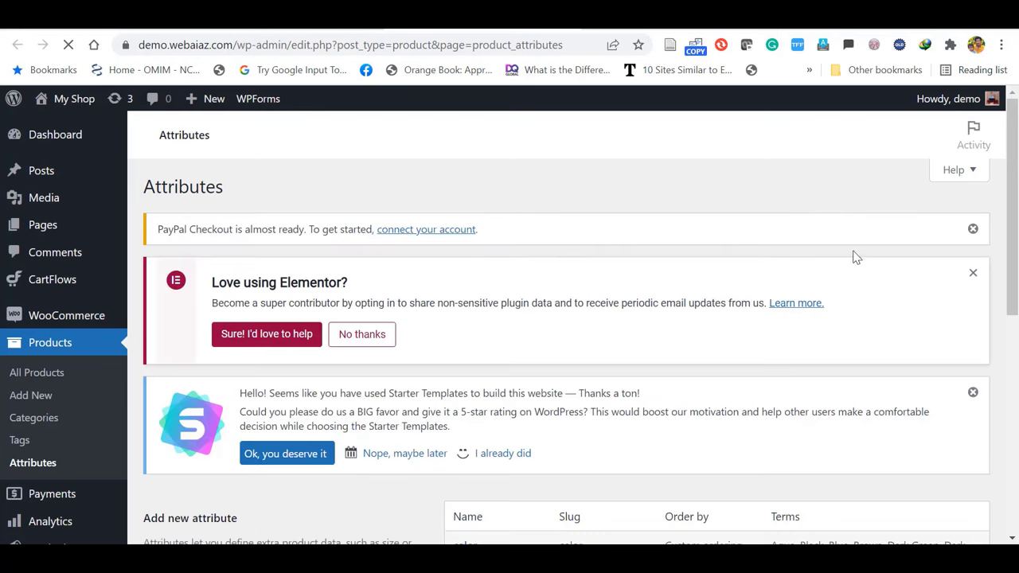
scroll(1016, 279, "down", 2)
scroll(1016, 279, "down", 2)
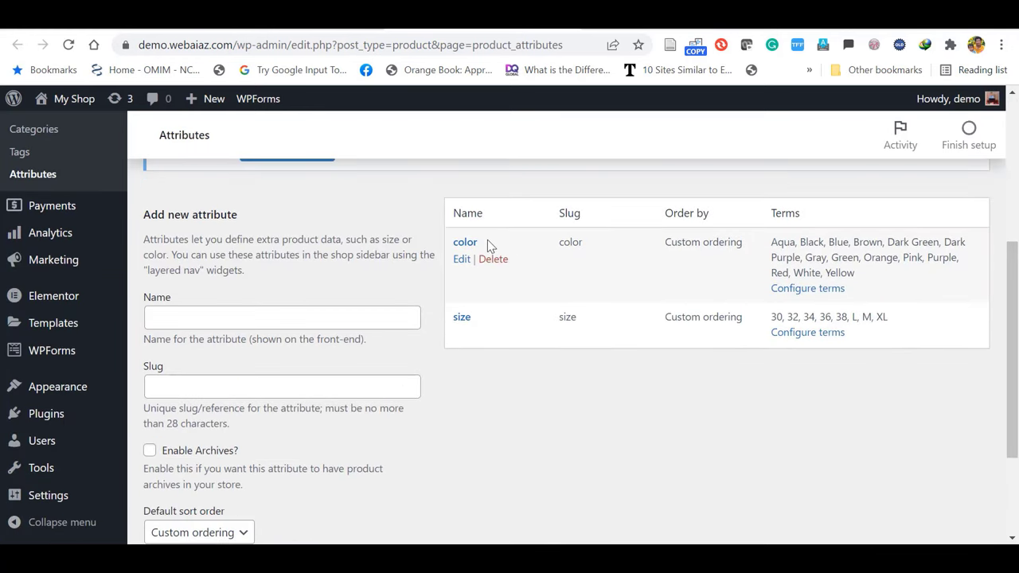
left_click(325, 323)
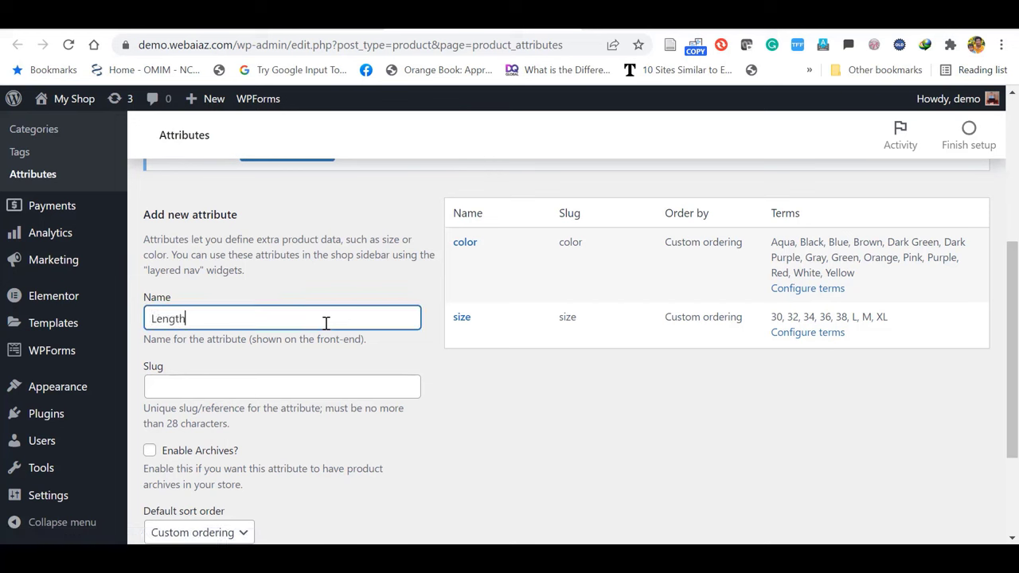
key("Tab")
type("Length")
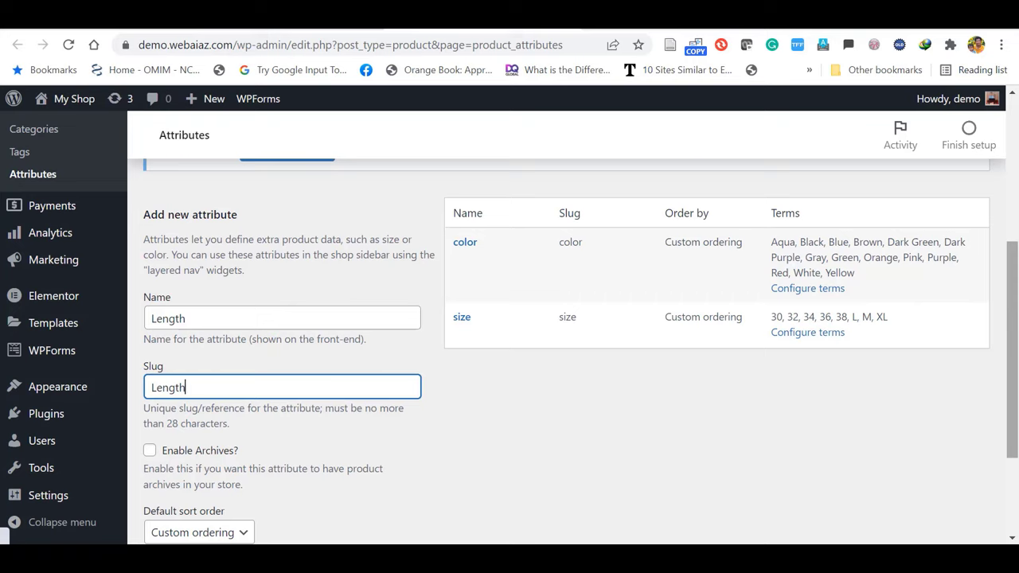
scroll(1016, 398, "down", 2)
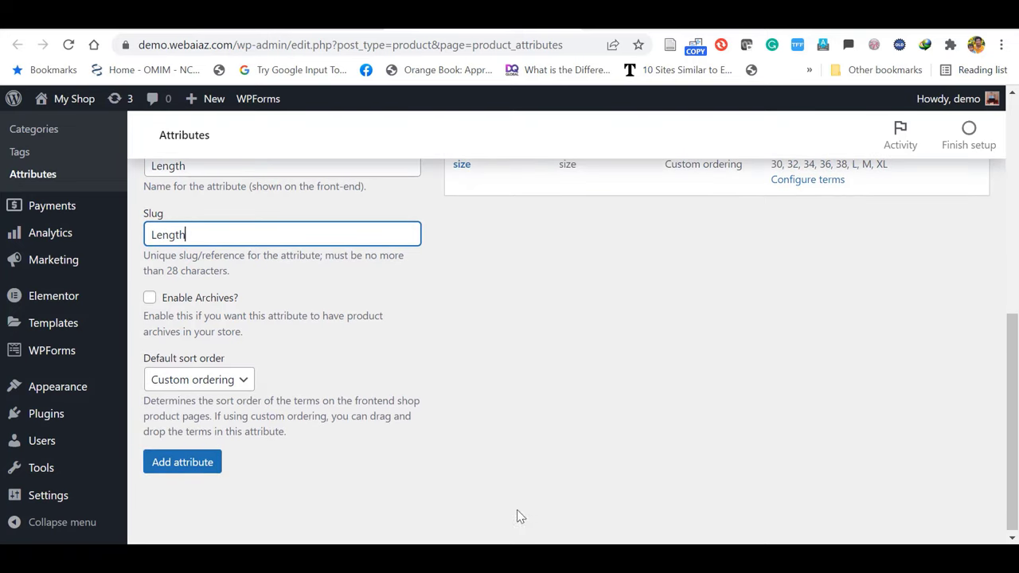
left_click(183, 462)
Configure the terms of the Length attribute and add a term with name and slug 35cm
left_click(798, 328)
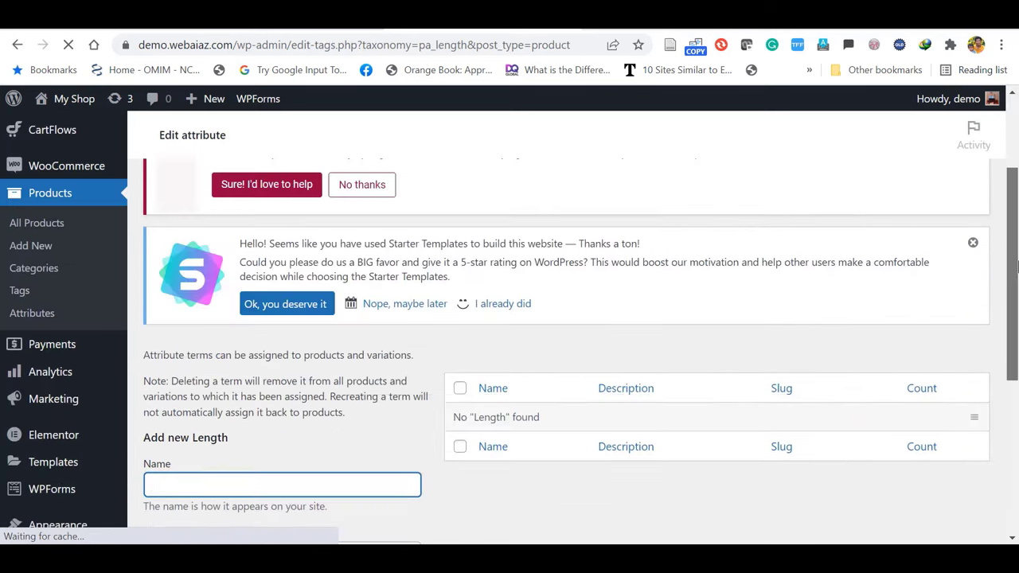
scroll(1017, 338, "down", 3)
right_click(1017, 338)
left_click(232, 327)
type("35")
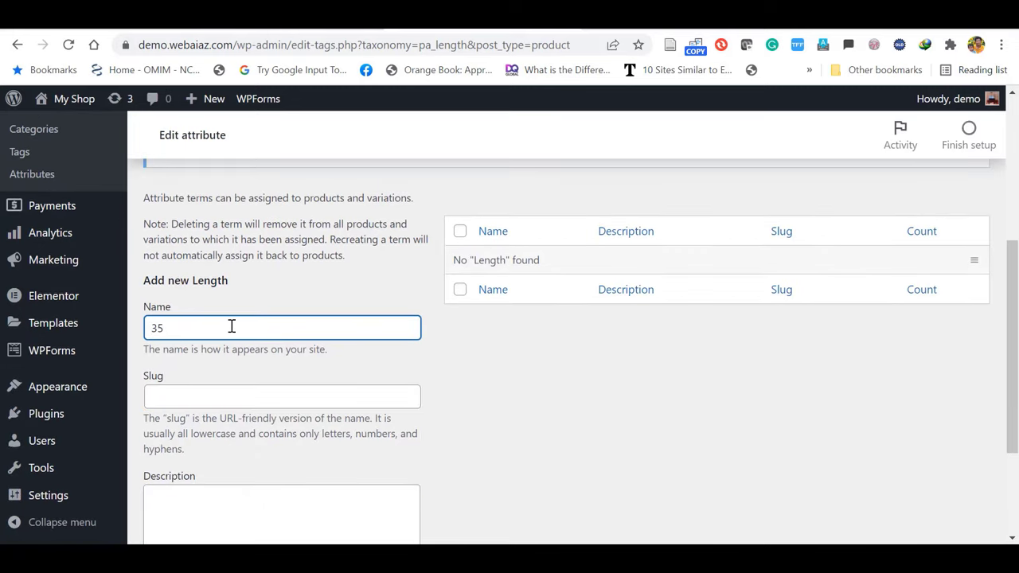
type("cm")
left_click(205, 399)
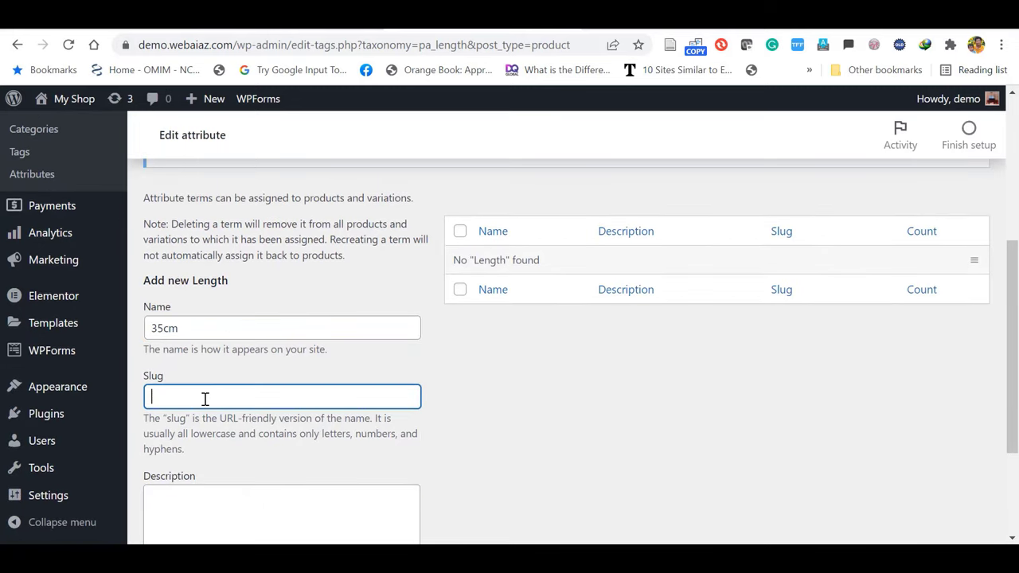
key("Return")
Add a second Length term with name and slug 40cm, leaving its description empty
left_click(270, 311)
type("40")
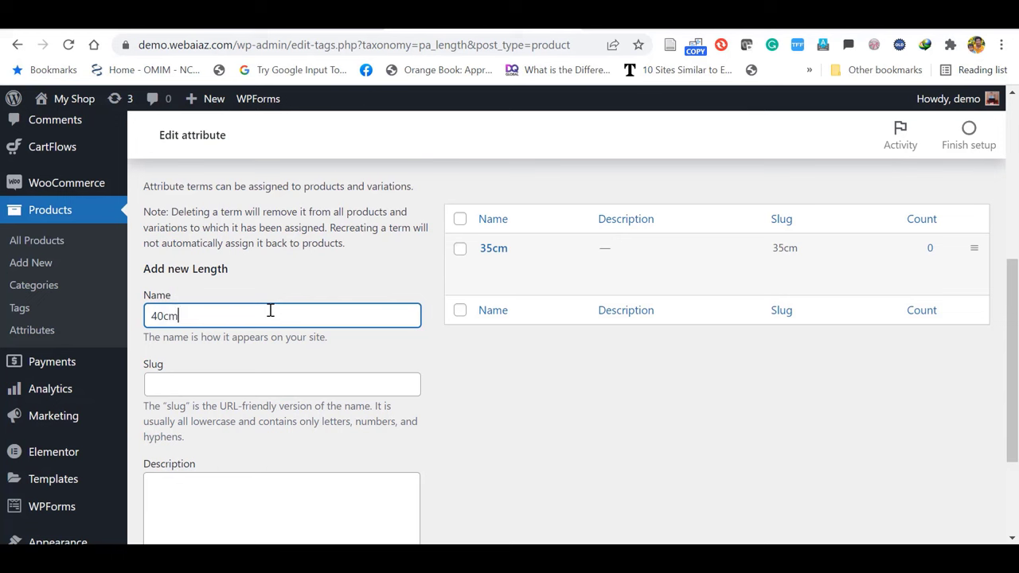
key("Tab")
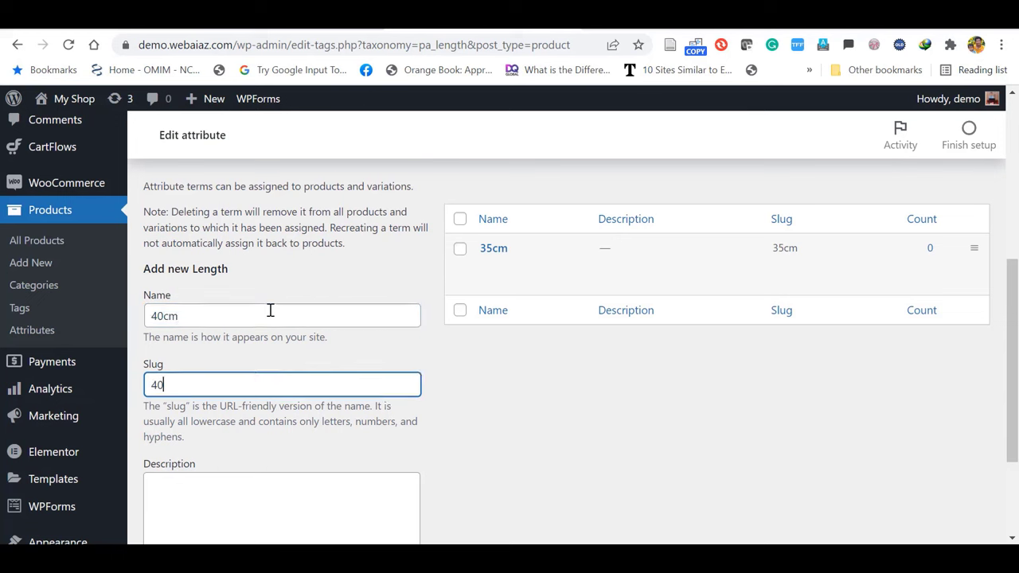
left_click(199, 494)
scroll(747, 359, "down", 3)
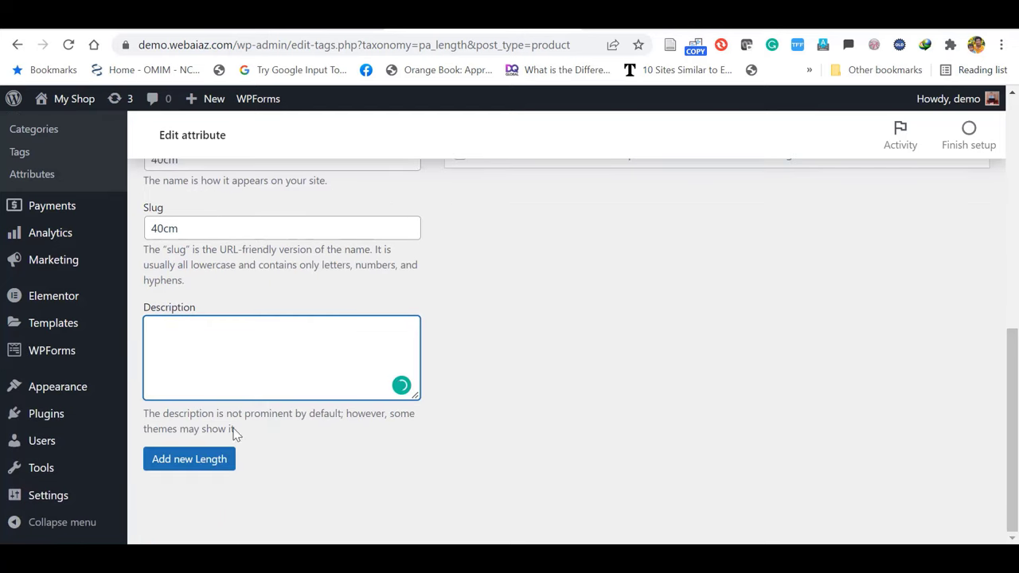
left_click(186, 468)
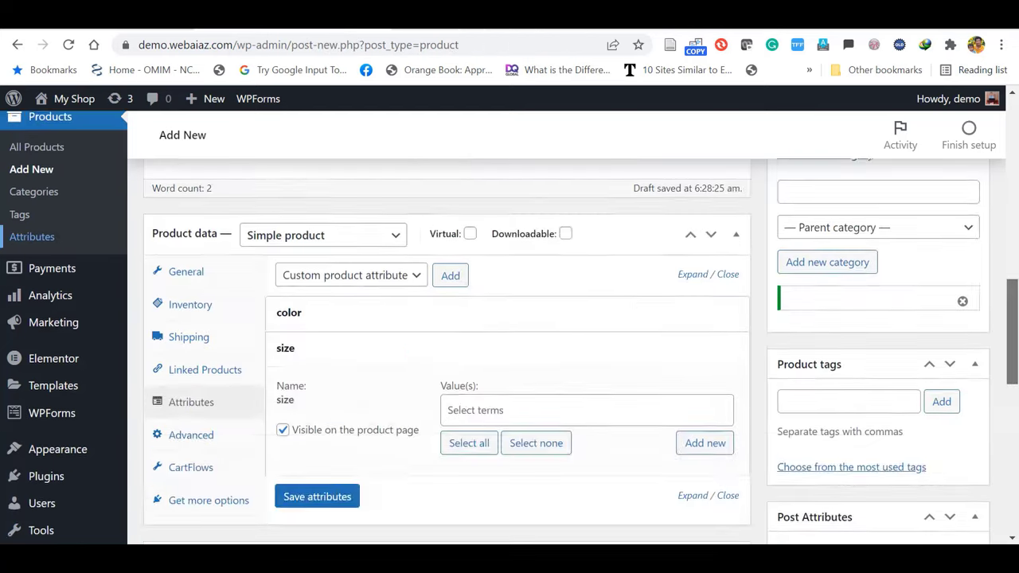
Create a shop-wide product tag with name and slug CK, leaving its description empty
scroll(1016, 364, "up", 3)
scroll(1016, 363, "down", 5)
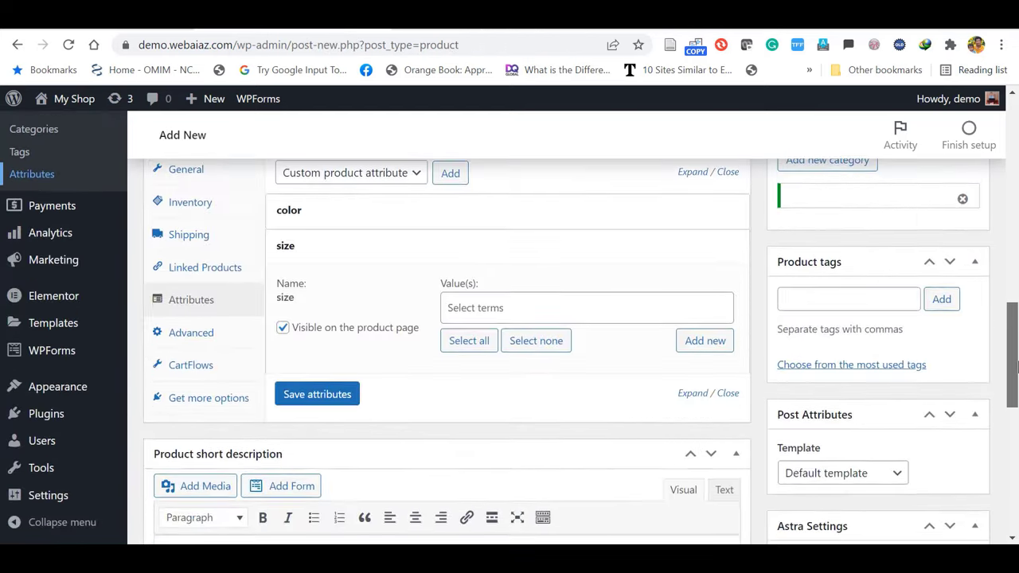
left_click(831, 292)
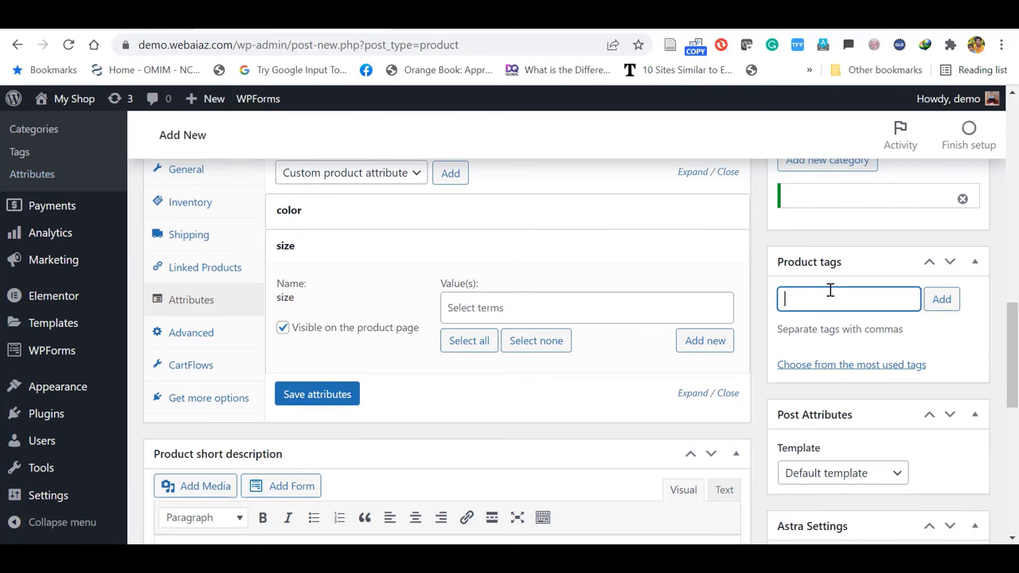
left_click(501, 17)
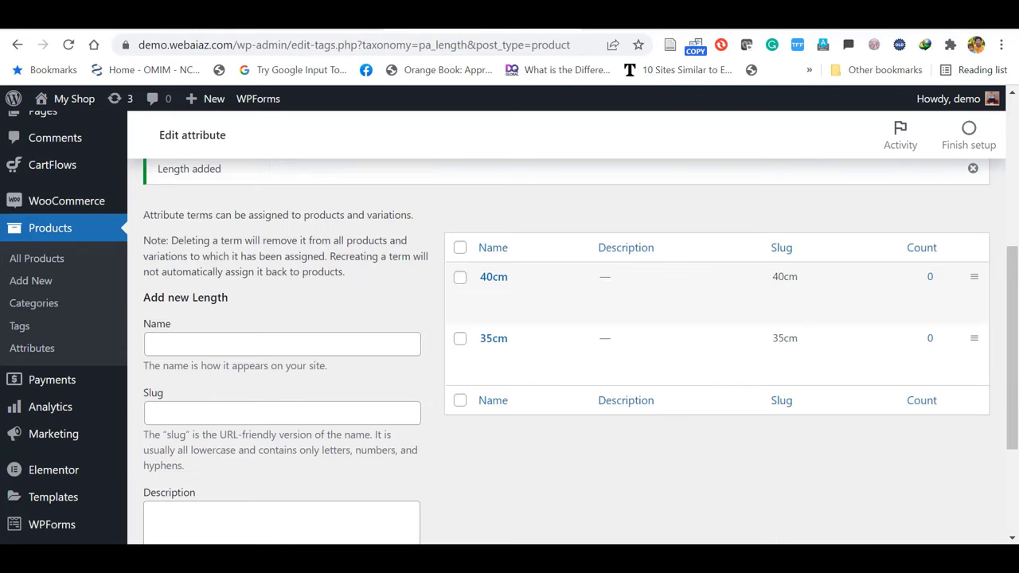
left_click(18, 328)
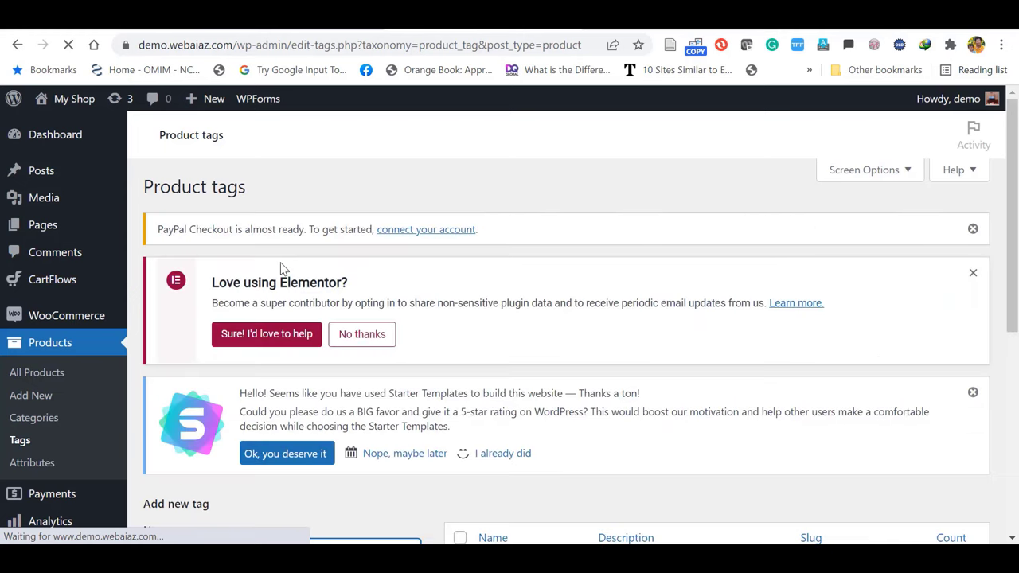
scroll(570, 328, "down", 4)
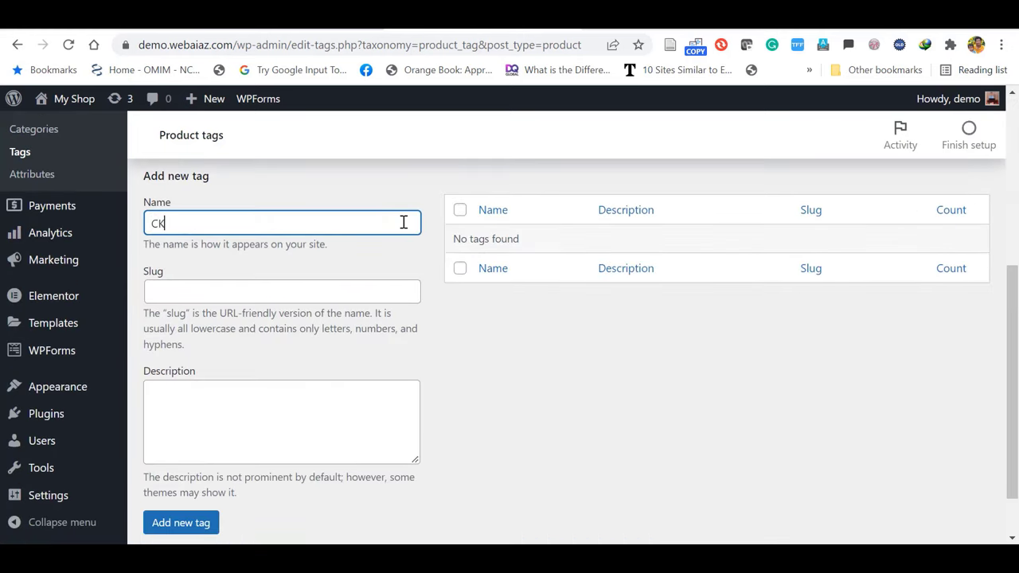
left_click(279, 284)
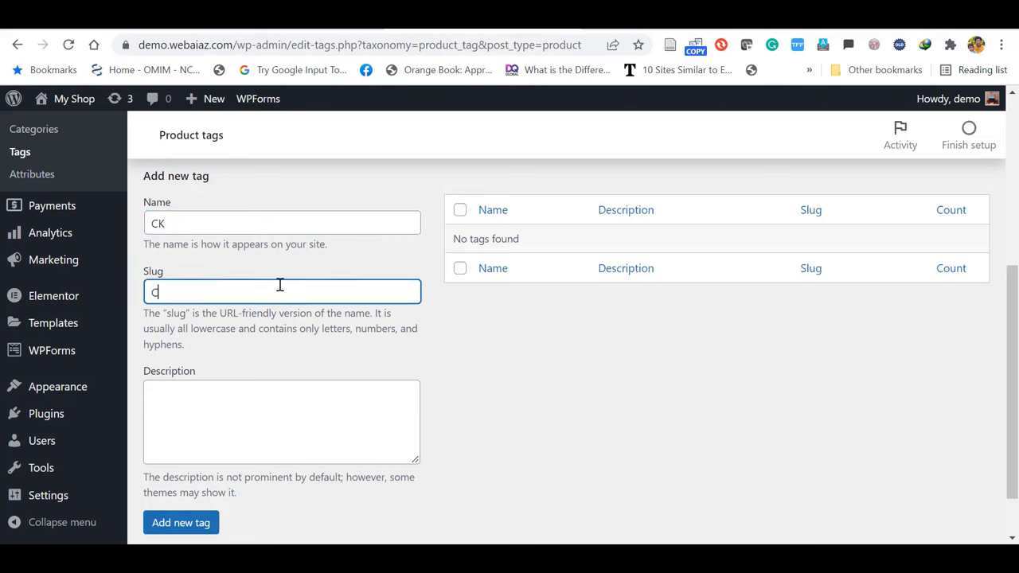
left_click(181, 527)
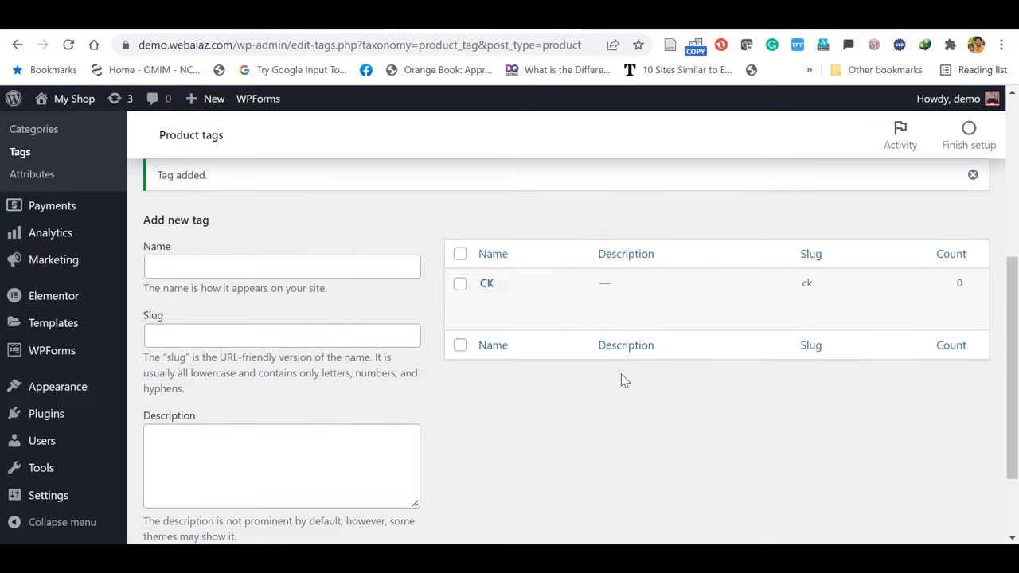
Add a second product tag with name and slug Addidas
left_click(294, 261)
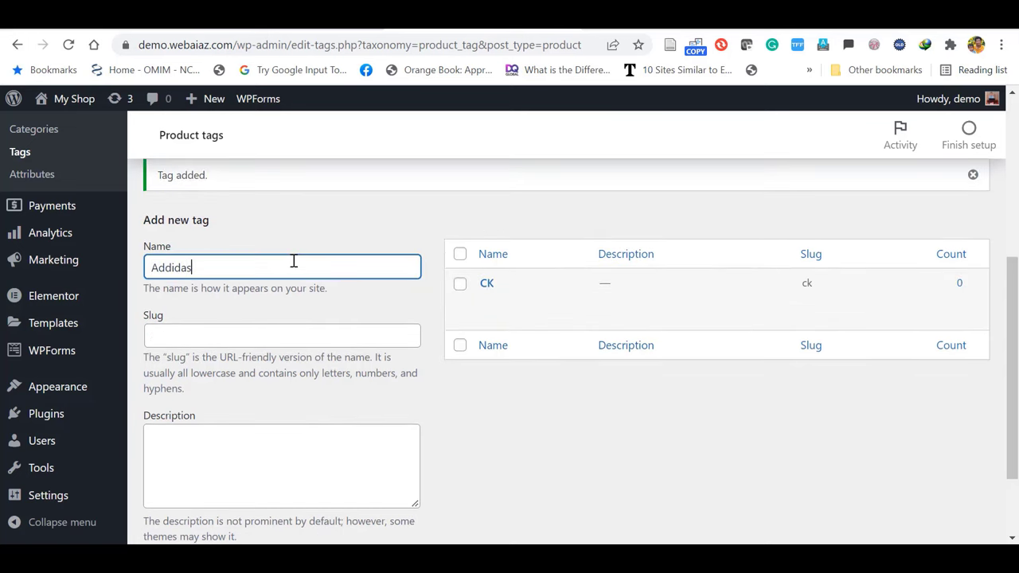
scroll(264, 319, "down", 2)
key("Tab")
type("Addidas")
left_click(165, 468)
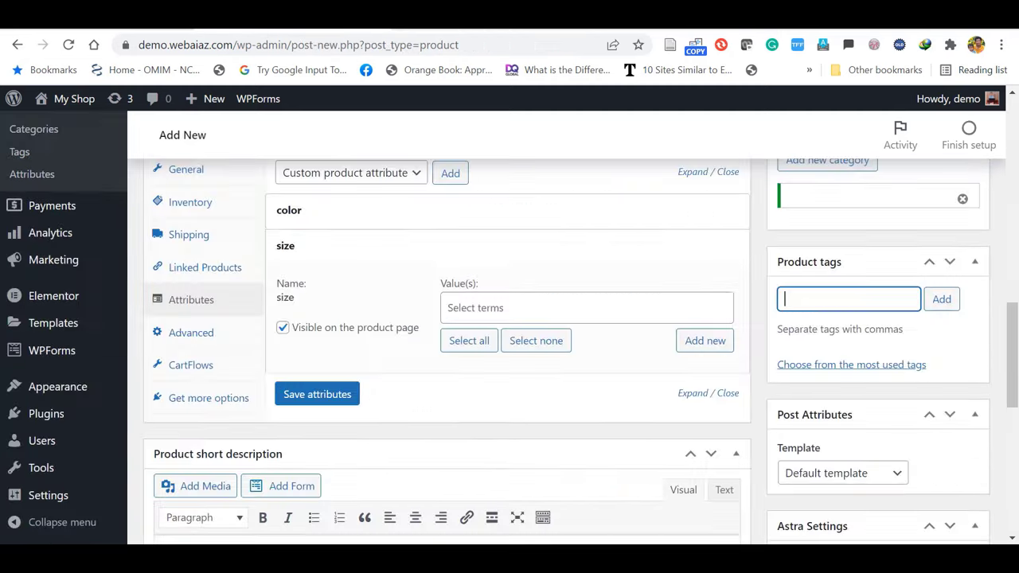
Return to the new product and examine its advanced settings, trying out the purchase note and menu order fields
left_click(195, 336)
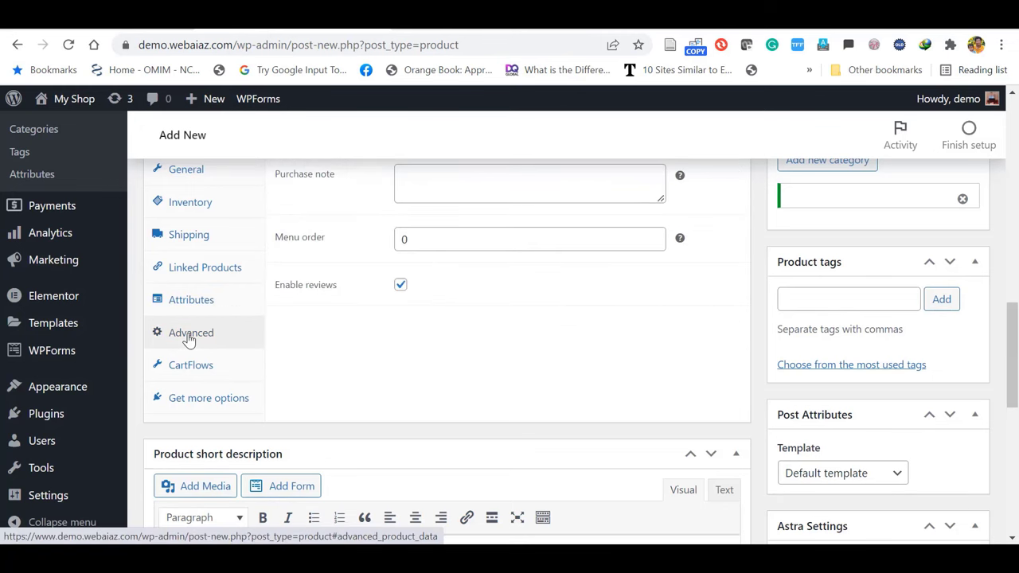
mouse_move(1013, 365)
left_mouse_down()
mouse_move(1015, 336)
mouse_move(1015, 349)
left_mouse_up()
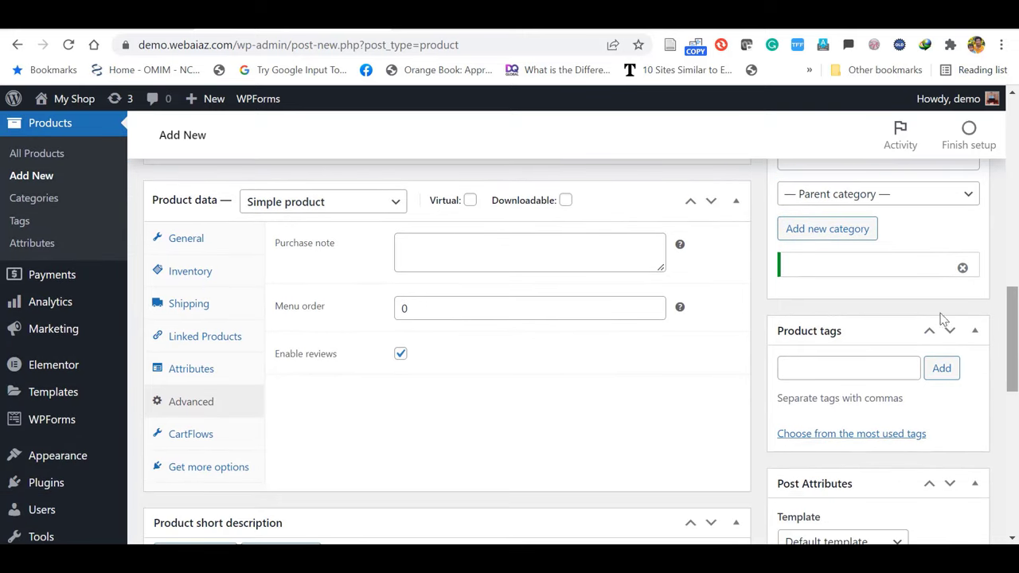
left_click(454, 248)
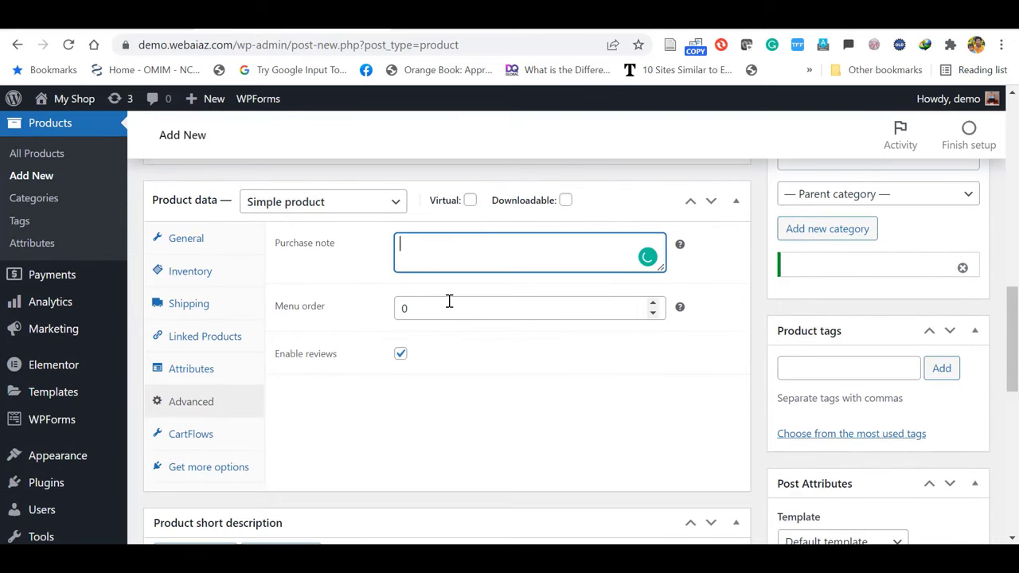
left_click(653, 313)
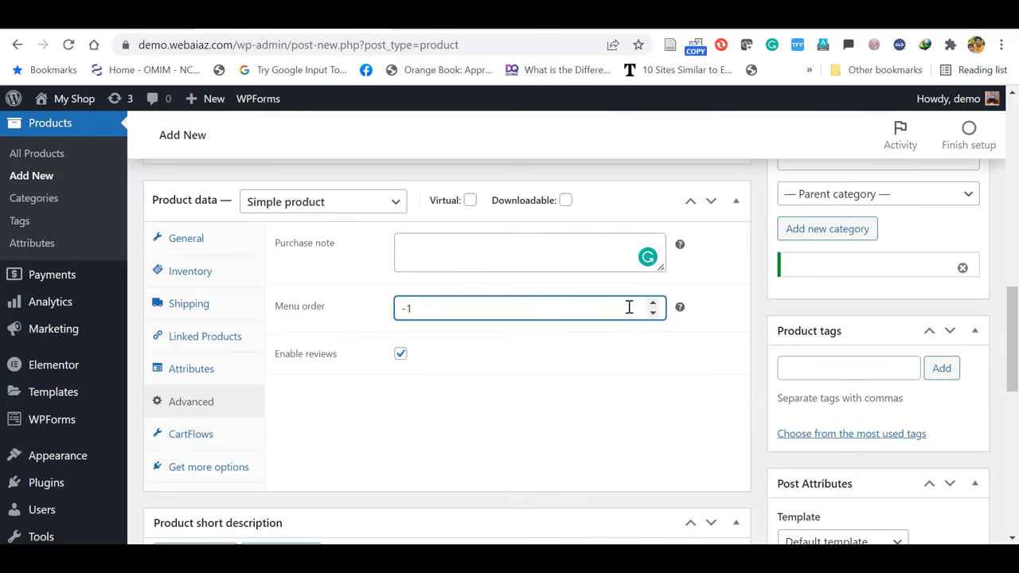
left_click(653, 303)
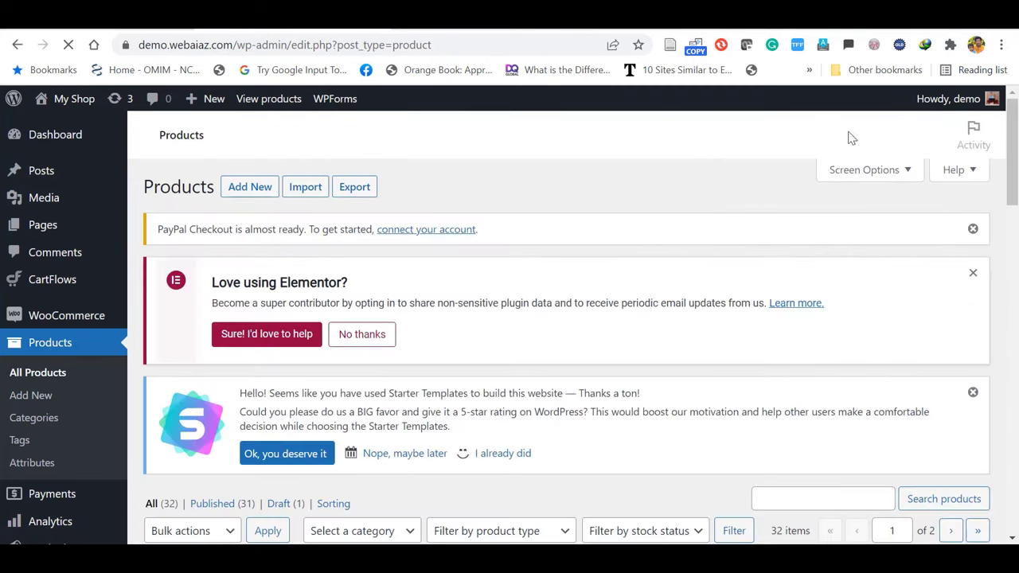
Open the existing DNK Black Shoes product for editing from the product list and look over its title and description
left_click_drag(1017, 140, 1017, 232)
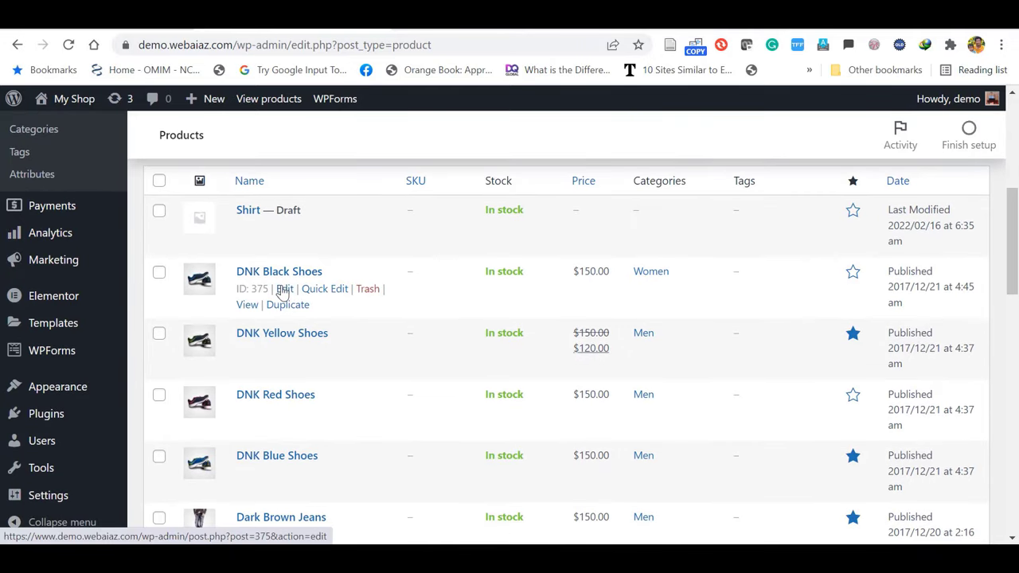
left_click(284, 289)
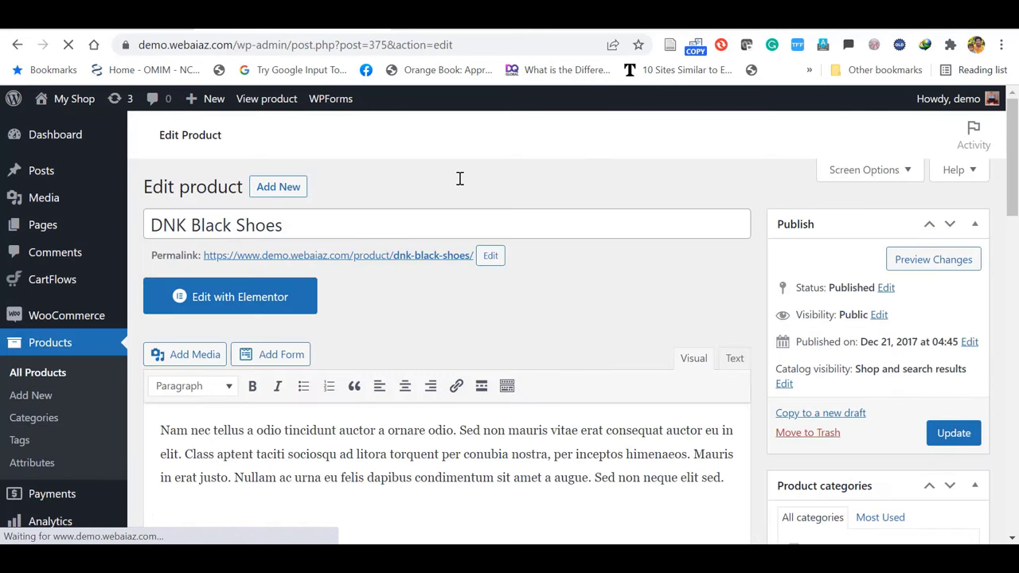
scroll(289, 212, "down", 4)
left_click_drag(289, 212, 148, 212)
scroll(643, 316, "down", 2)
left_click_drag(727, 316, 381, 274)
left_click(609, 418)
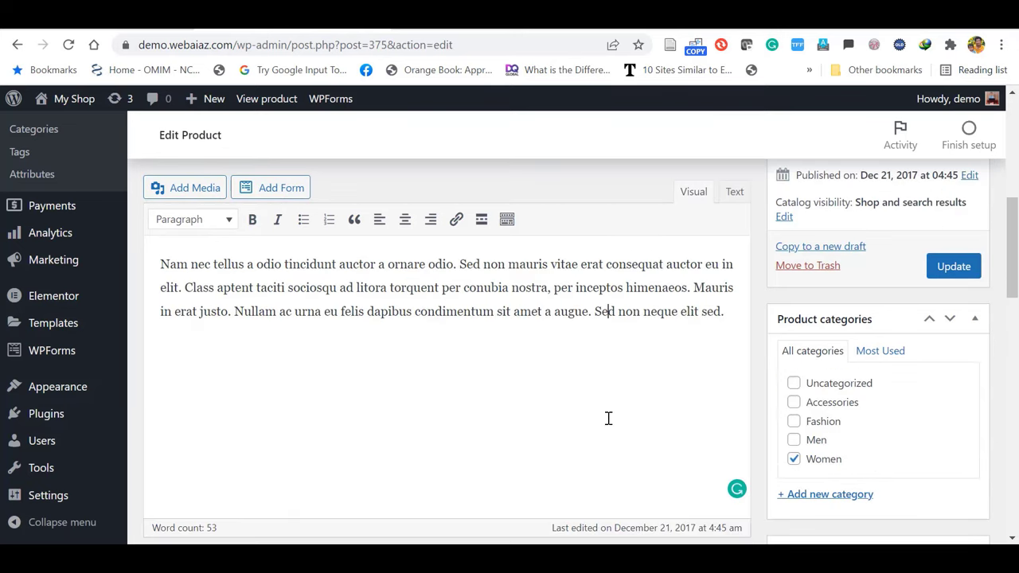
Set the sale price of DNK Black Shoes to 140
scroll(608, 418, "down", 2)
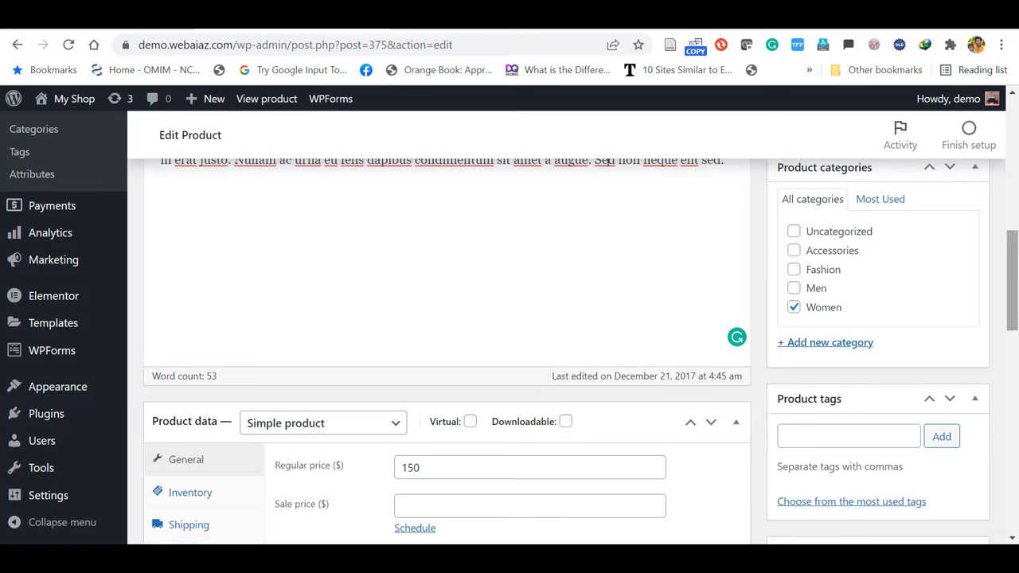
scroll(410, 282, "down", 2)
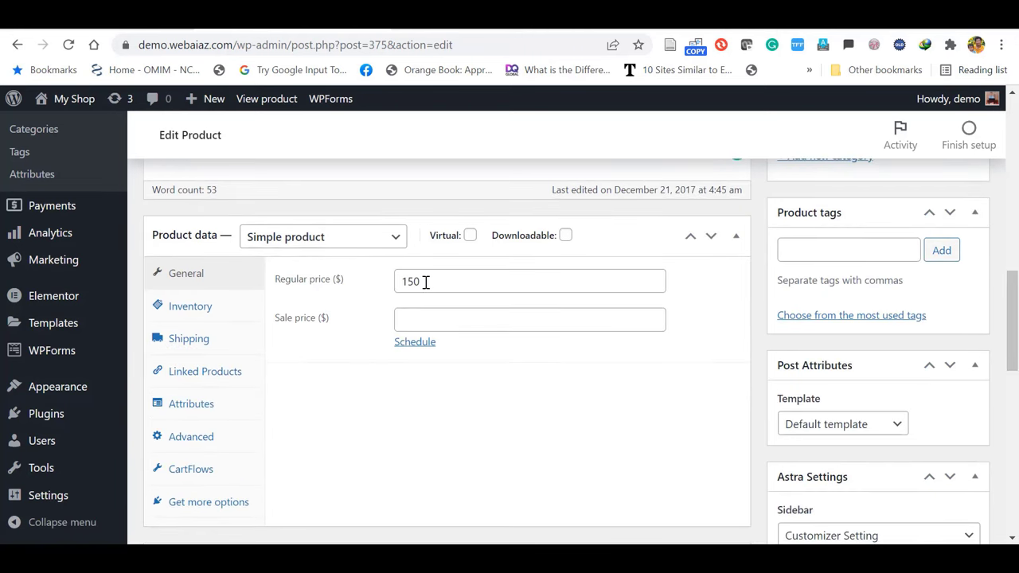
left_click(404, 319)
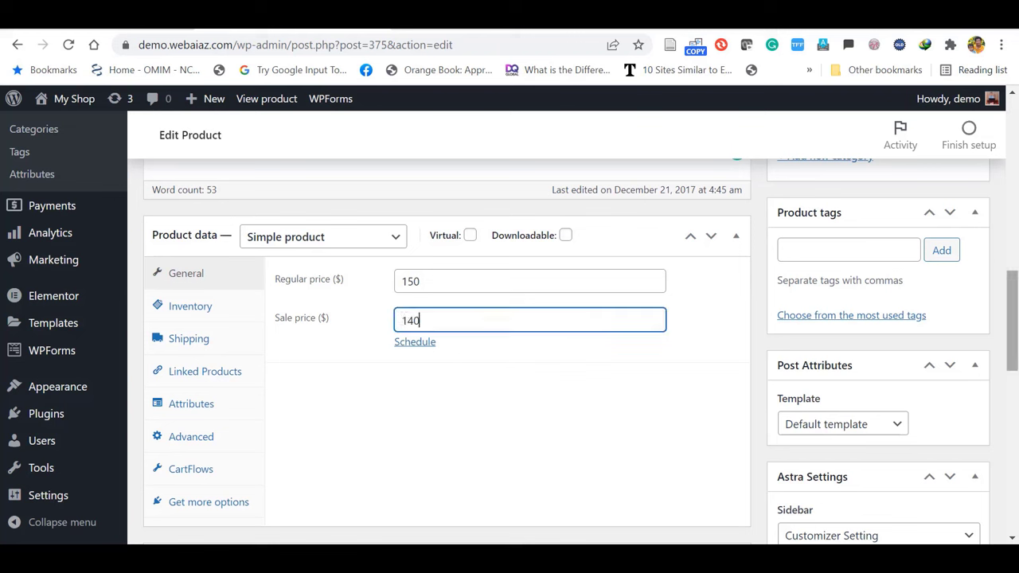
Add the blue sports-shoe1, red sports-shoe2 and denim shorts images from the media library to the product gallery
scroll(1012, 319, "down", 4)
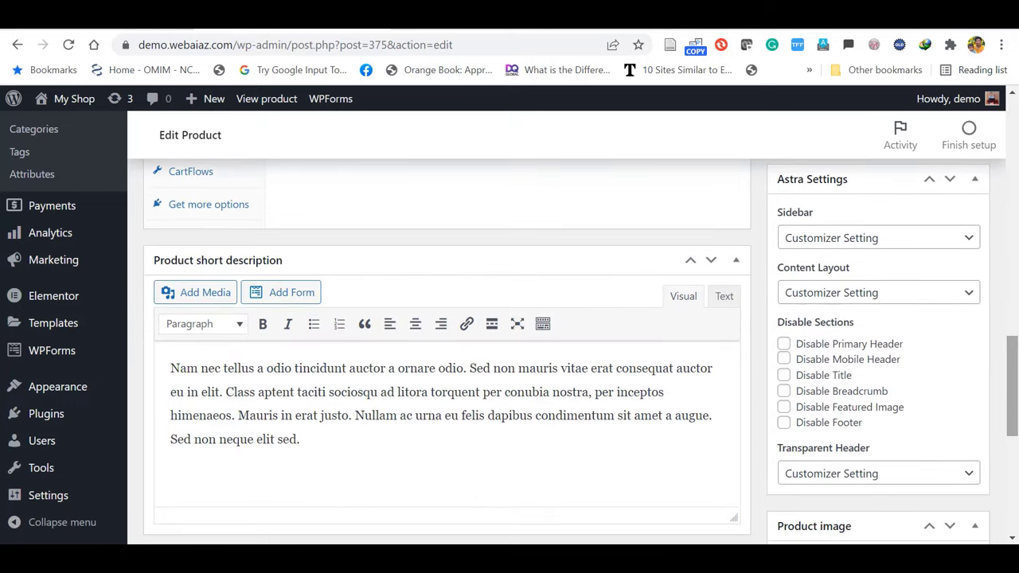
scroll(1014, 424, "down", 4)
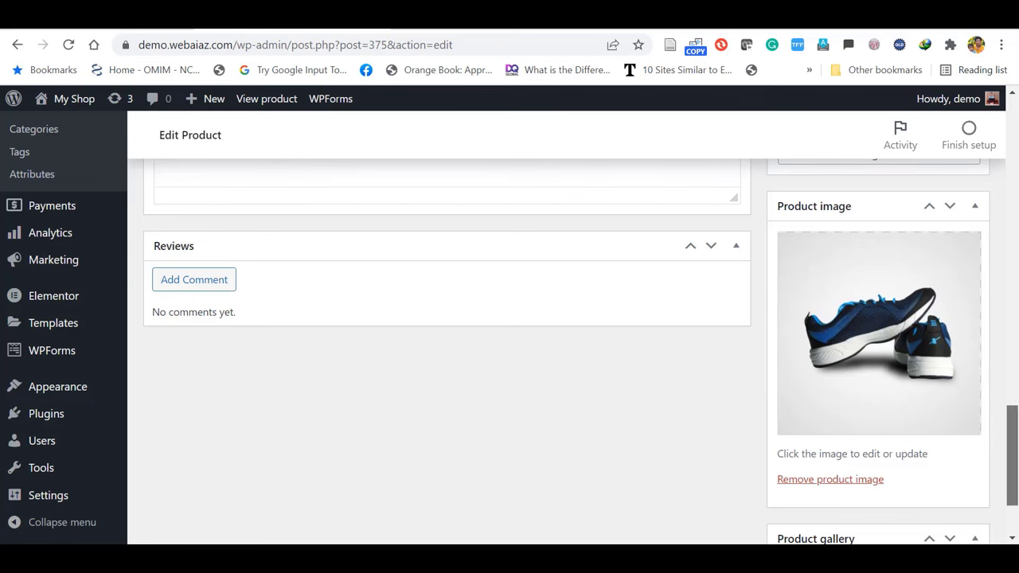
scroll(1014, 462, "down", 2)
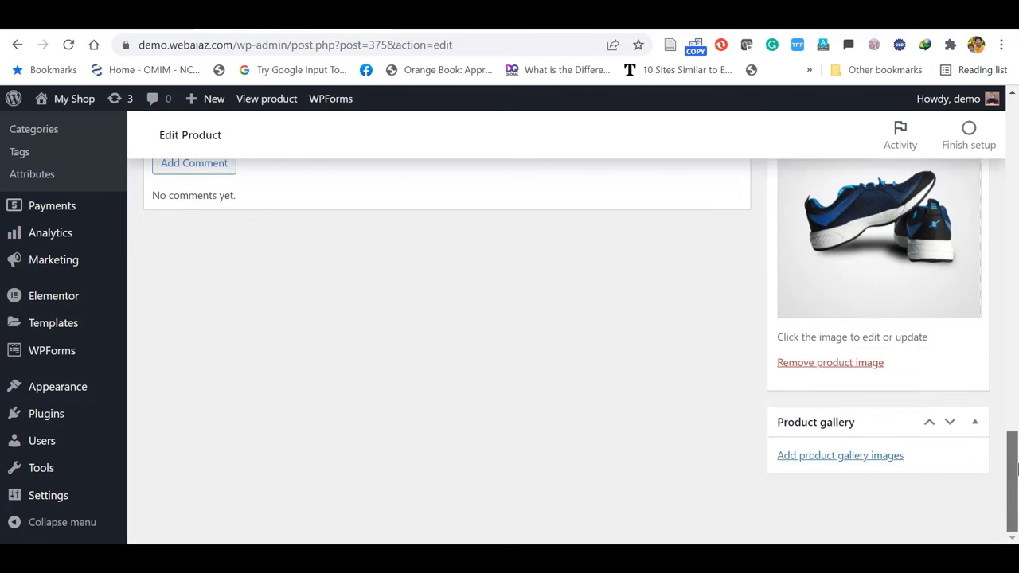
left_click(841, 456)
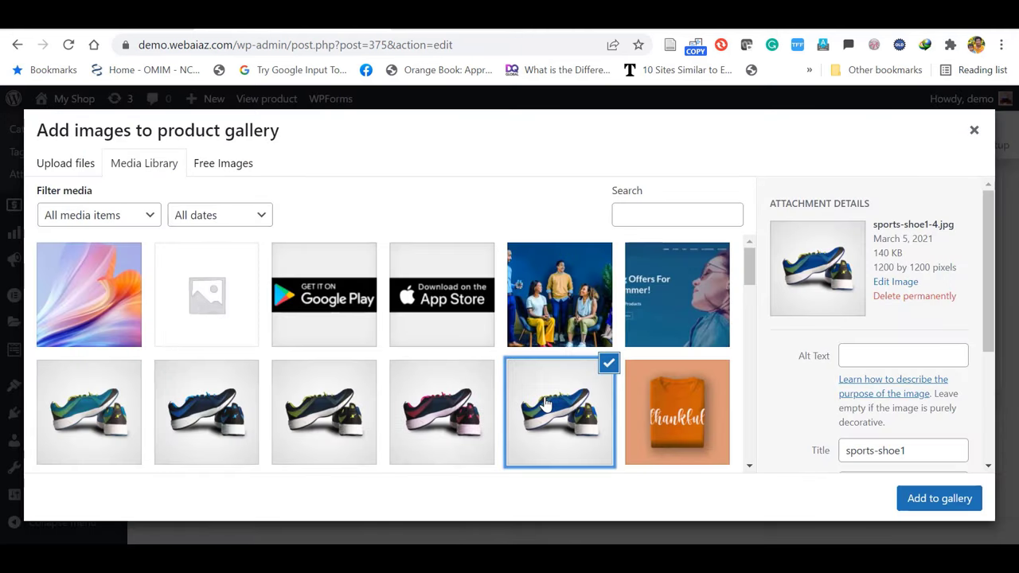
left_click(485, 414)
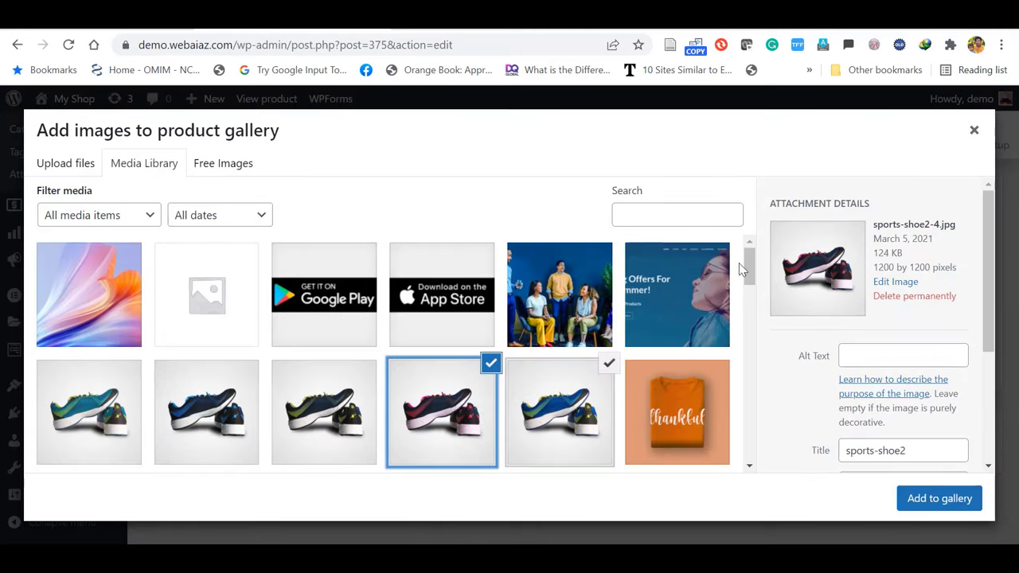
left_click_drag(751, 274, 754, 365)
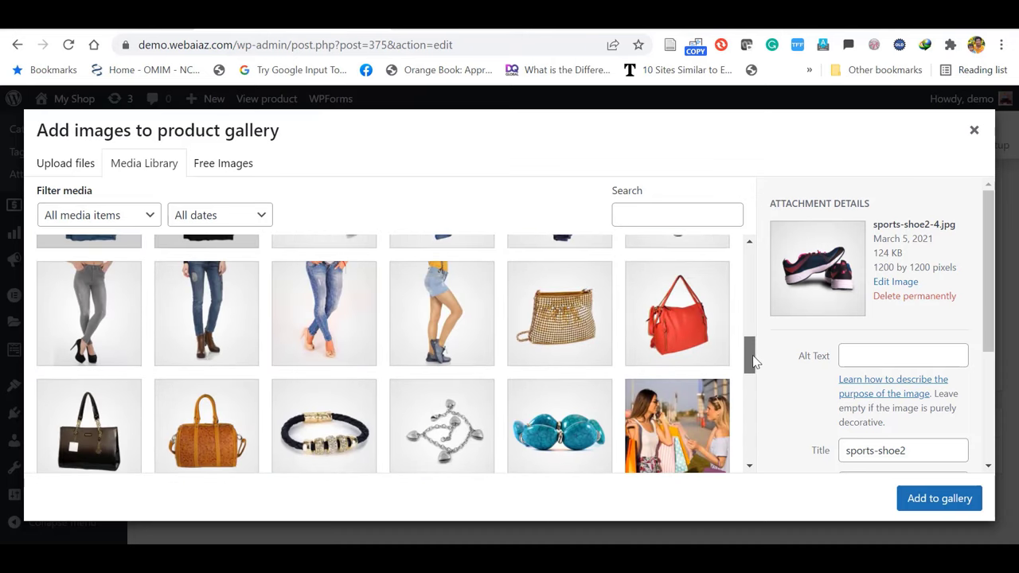
left_click(456, 358)
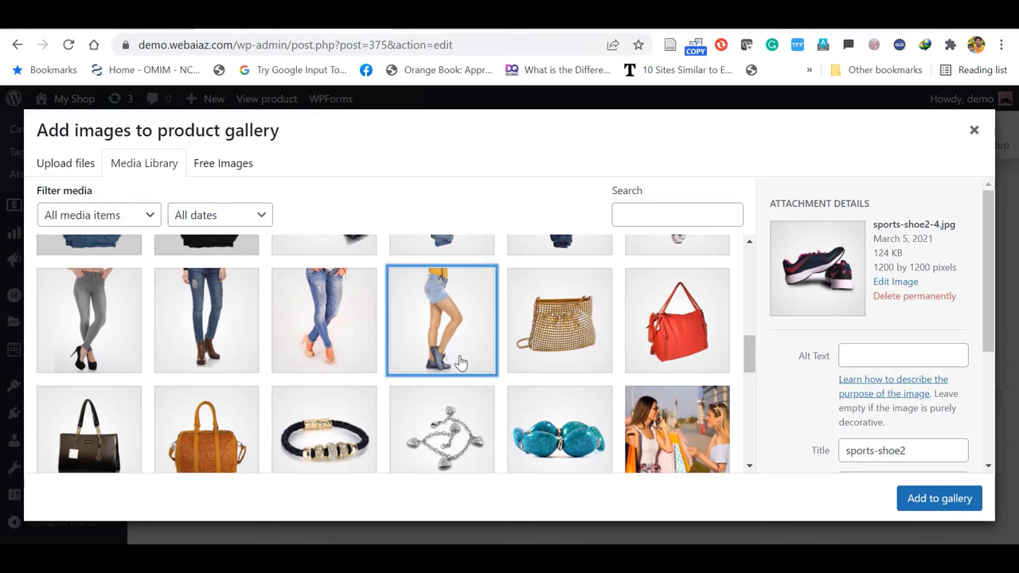
left_click(917, 502)
Assign the existing tags CK and Addidas to DNK Black Shoes and update the product
scroll(842, 381, "up", 10)
left_click(843, 378)
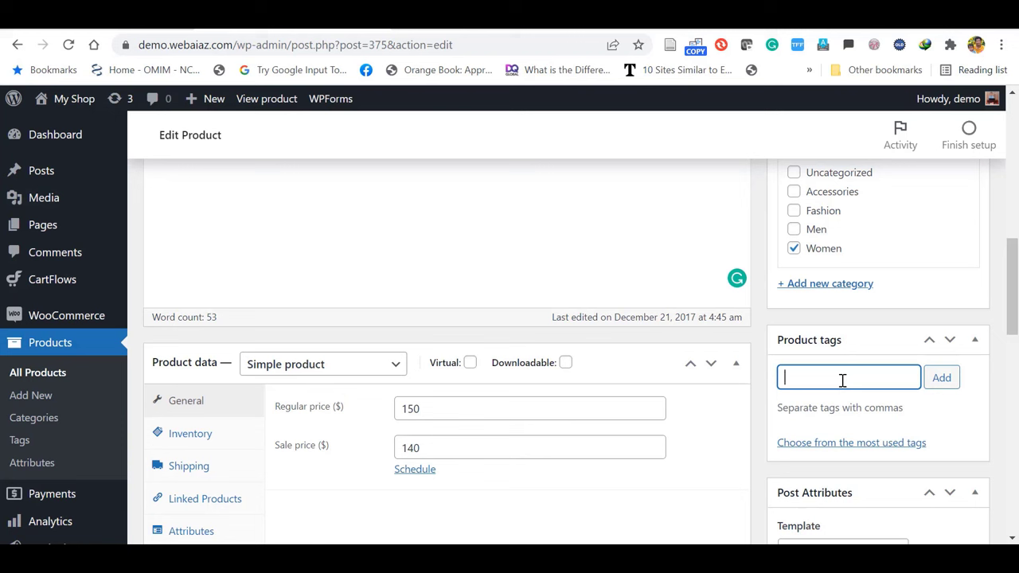
type("CK")
left_click(798, 406)
type("AD")
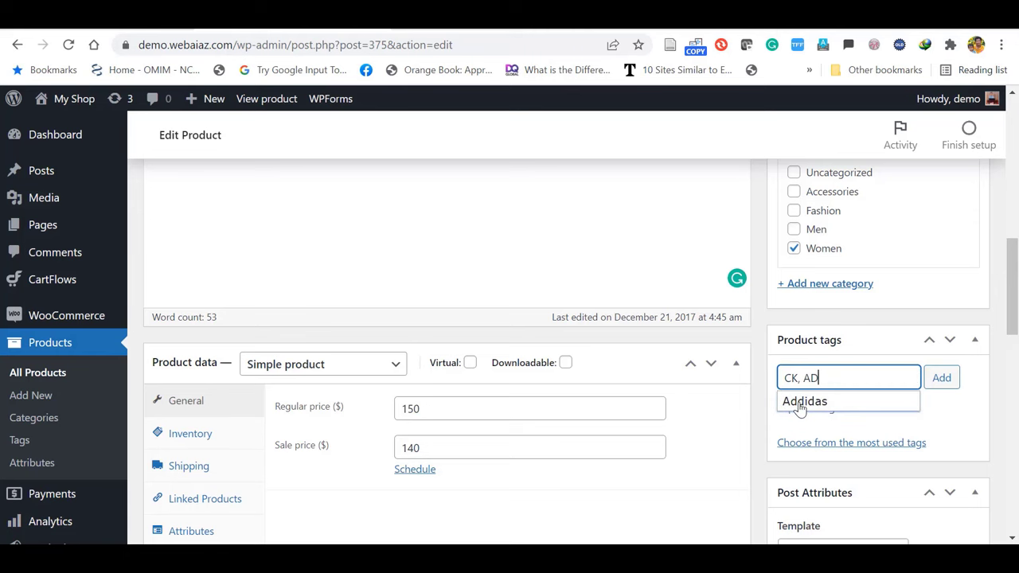
left_click(800, 408)
left_click(943, 378)
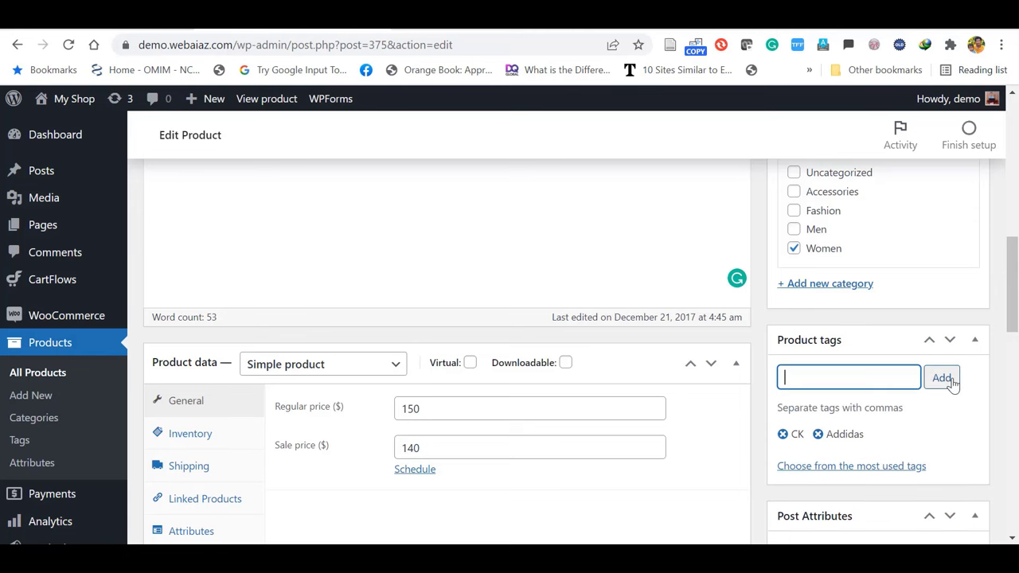
left_click_drag(1013, 278, 1014, 221)
left_click(953, 305)
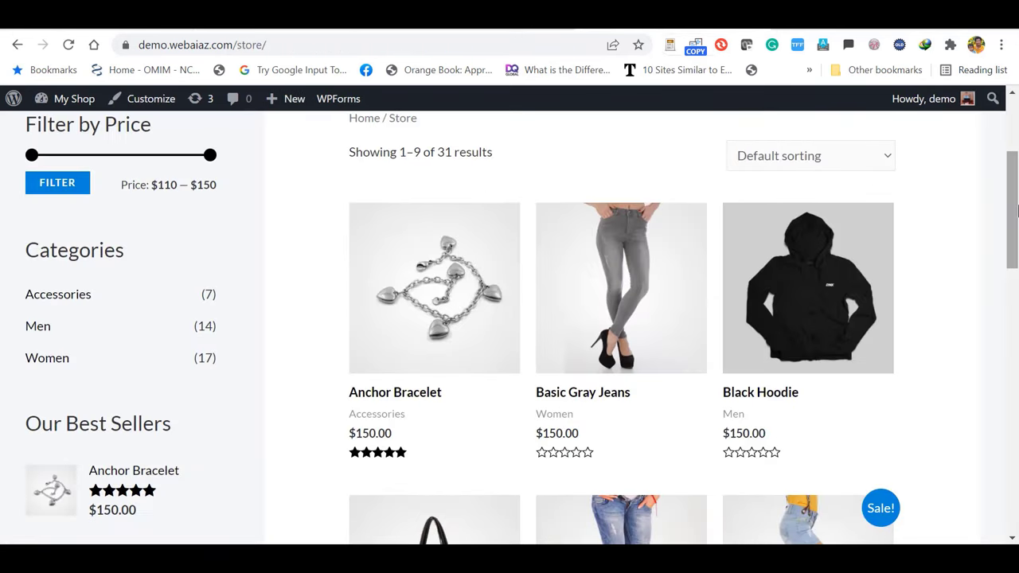
Search the store front for shoes and open the DNK Yellow Shoes product page from the results
scroll(509, 319, "up", 2)
left_click(123, 182)
type("shoes")
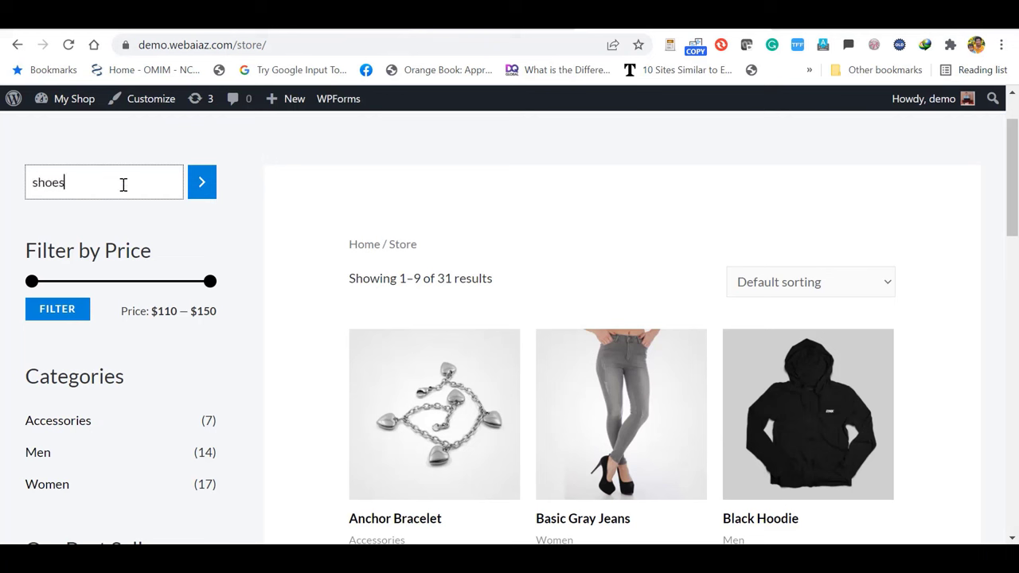
left_click(200, 185)
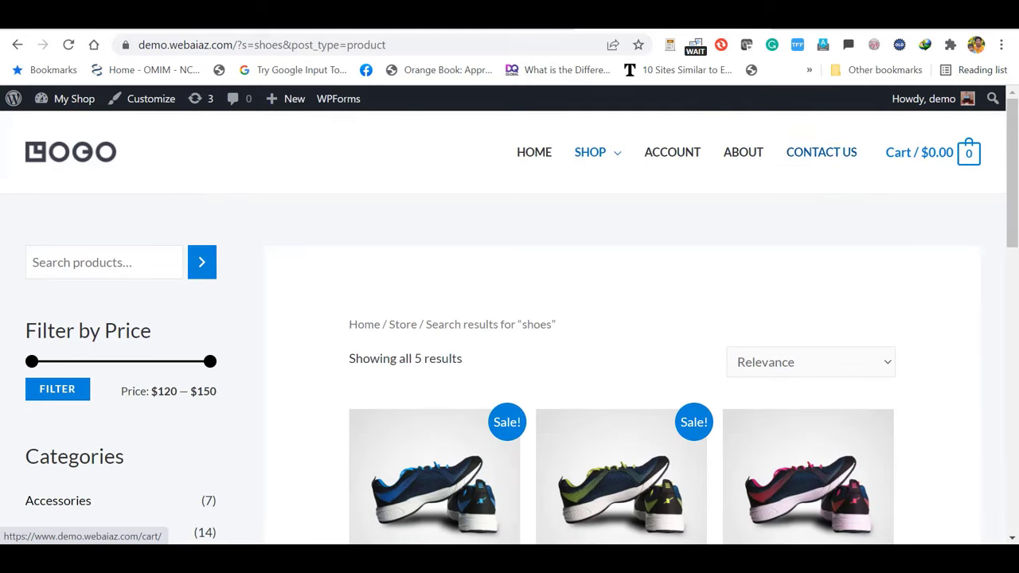
scroll(964, 206, "down", 2)
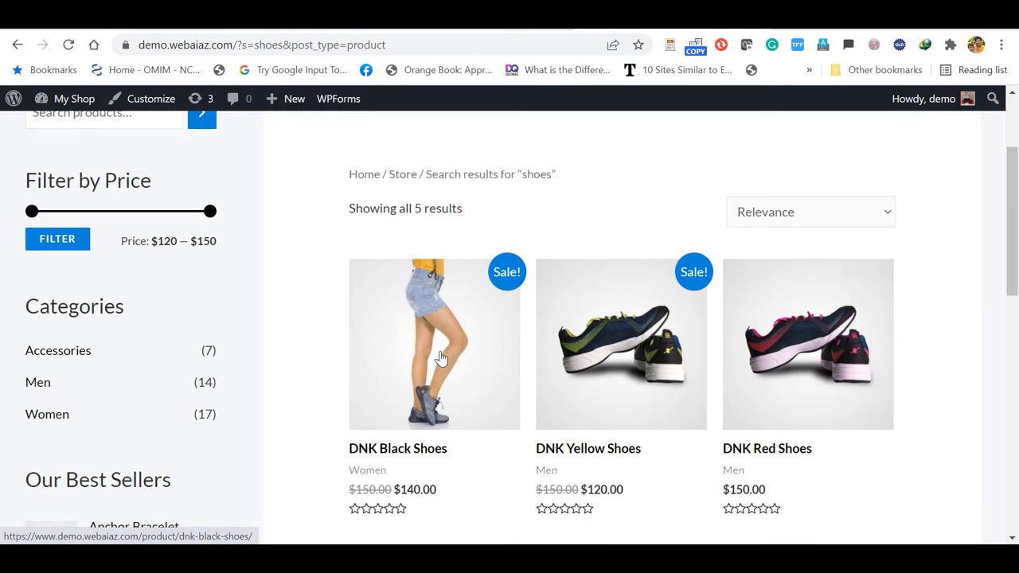
left_click(592, 448)
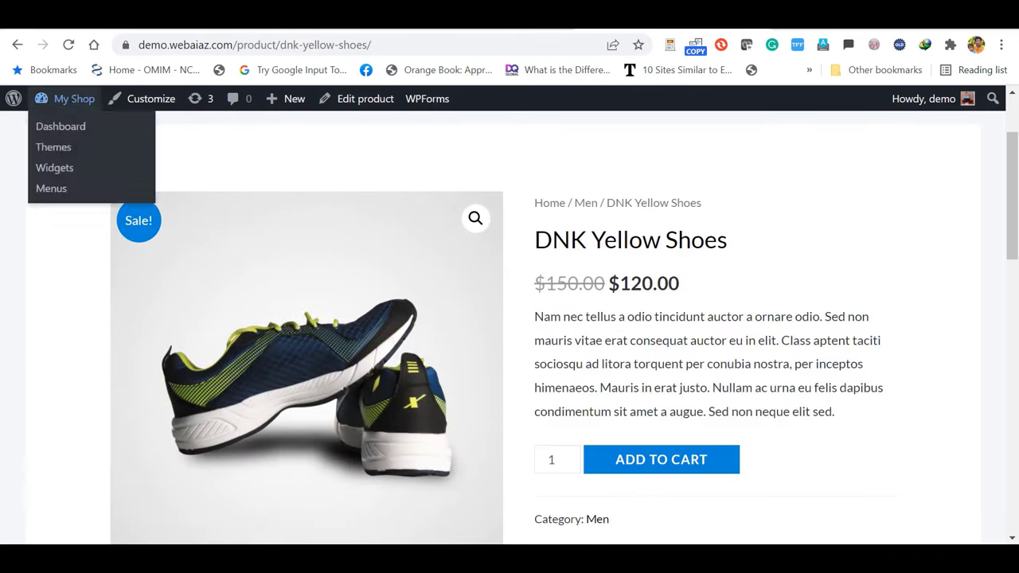
Return to the search results, open the DNK Black Shoes product page and check its tags, gallery images and additional information
left_click(18, 45)
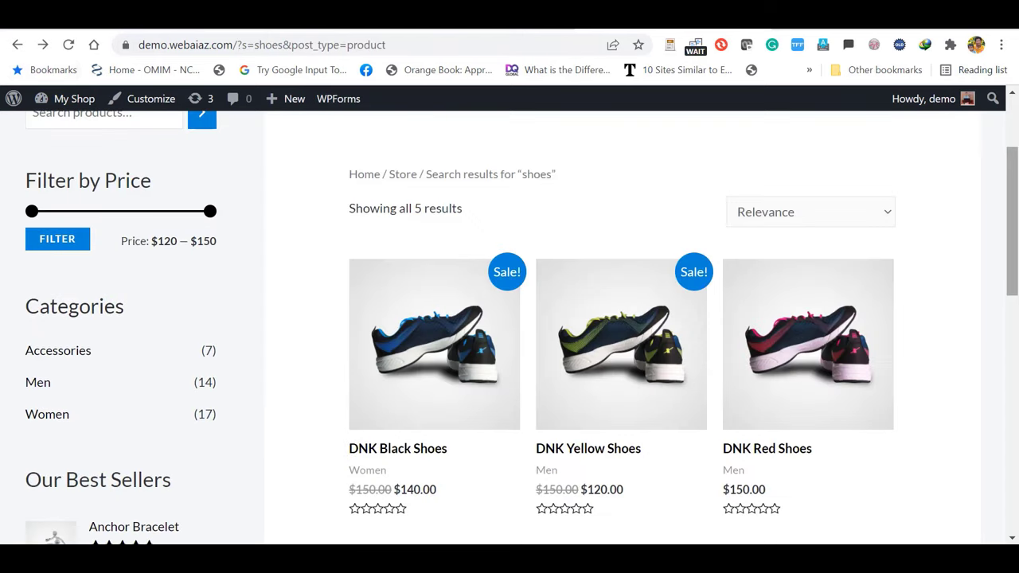
scroll(1017, 203, "down", 2)
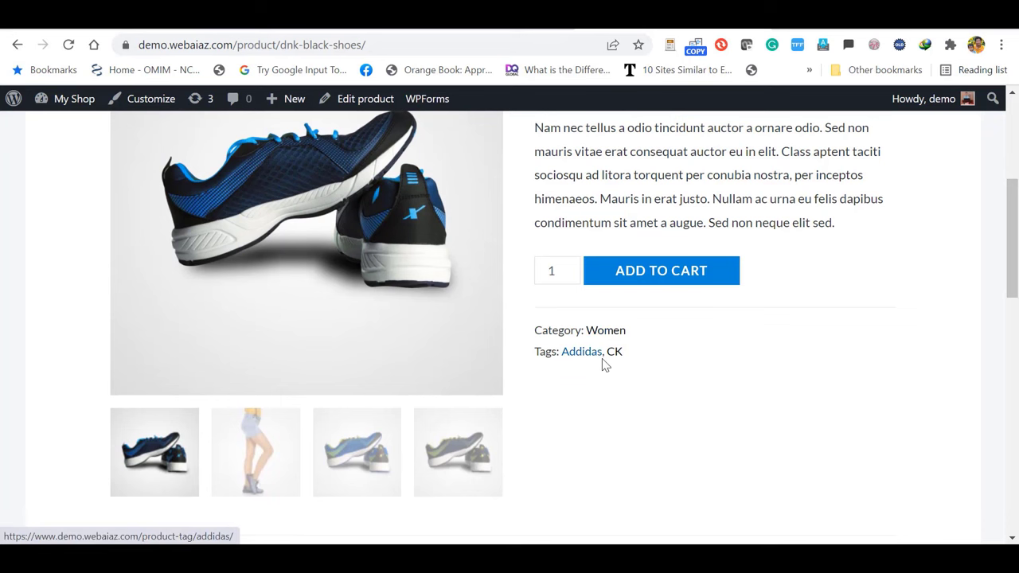
left_click(360, 434)
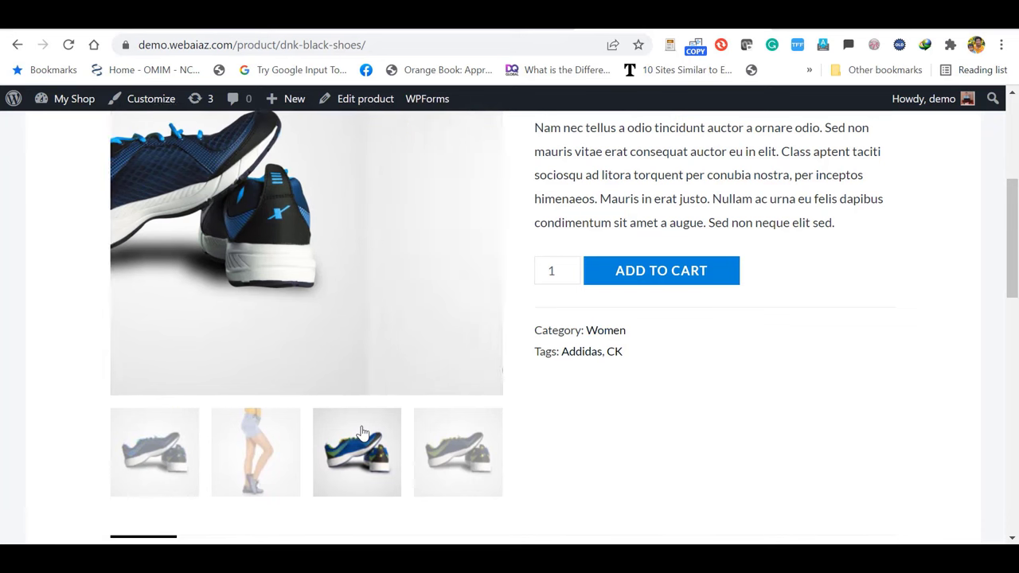
left_click(443, 457)
left_click(225, 457)
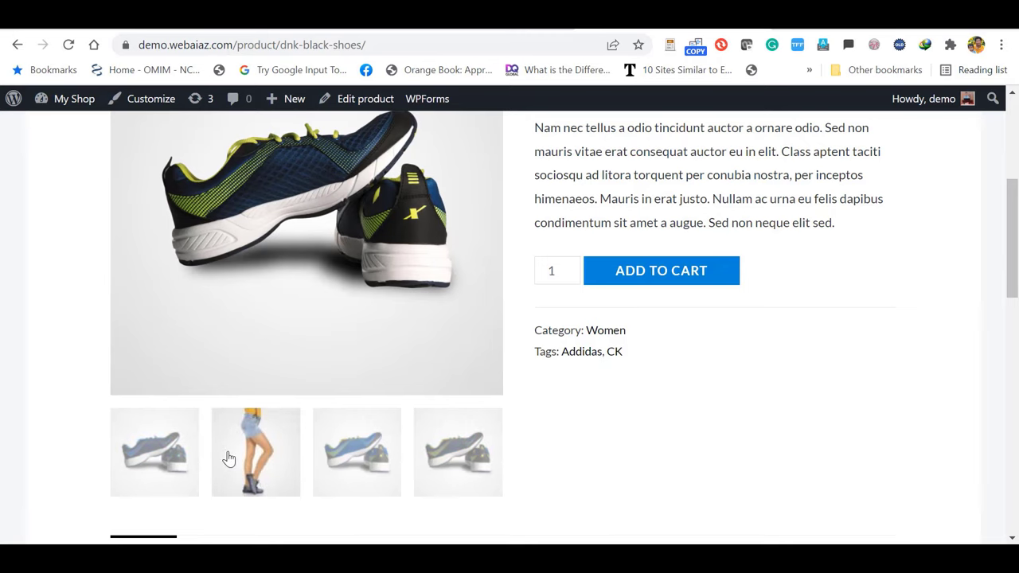
scroll(1017, 319, "down", 4)
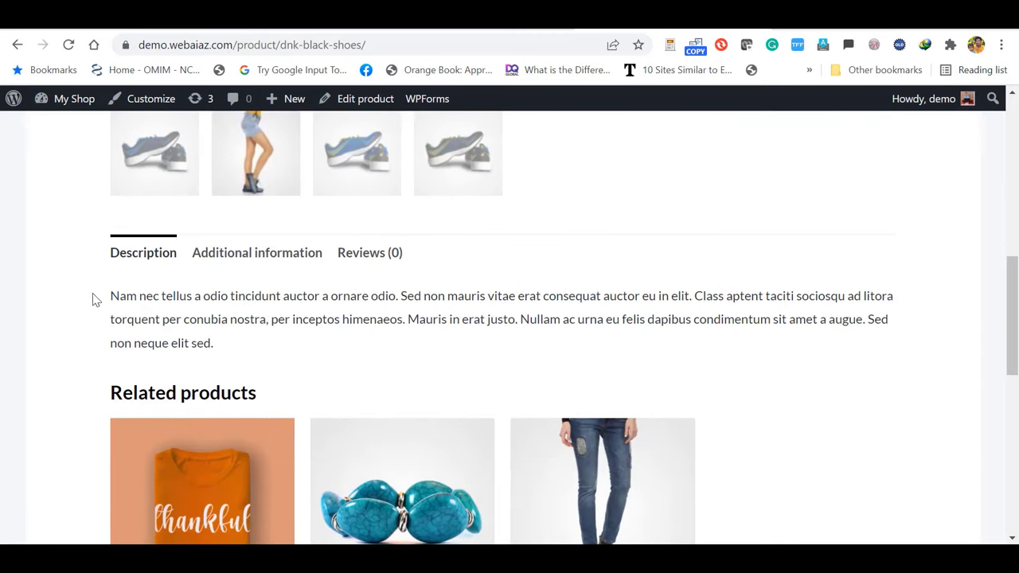
left_click(229, 247)
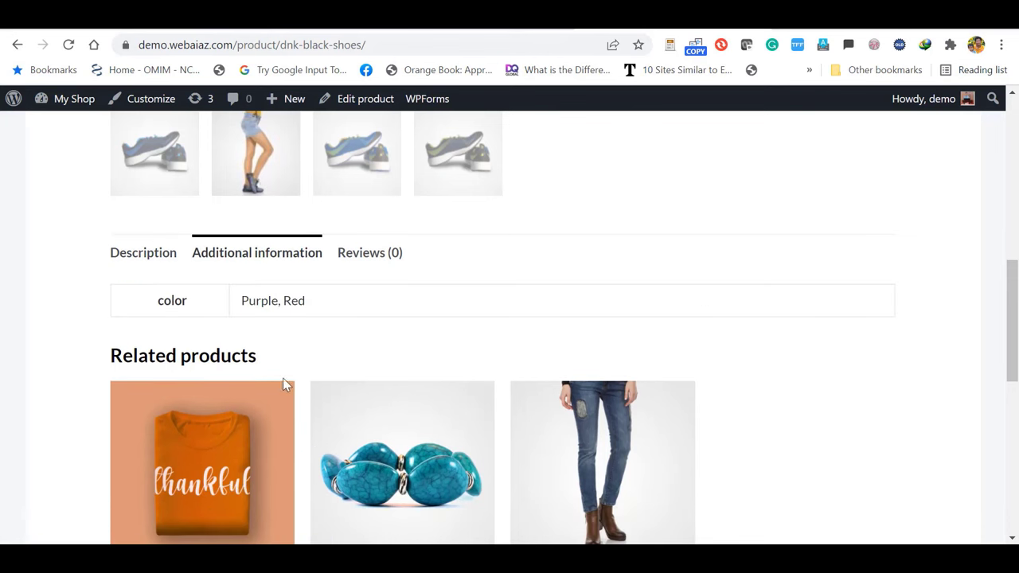
Go back to the main store page and examine its sidebar with the price filter, categories and best sellers
key("alt+Left")
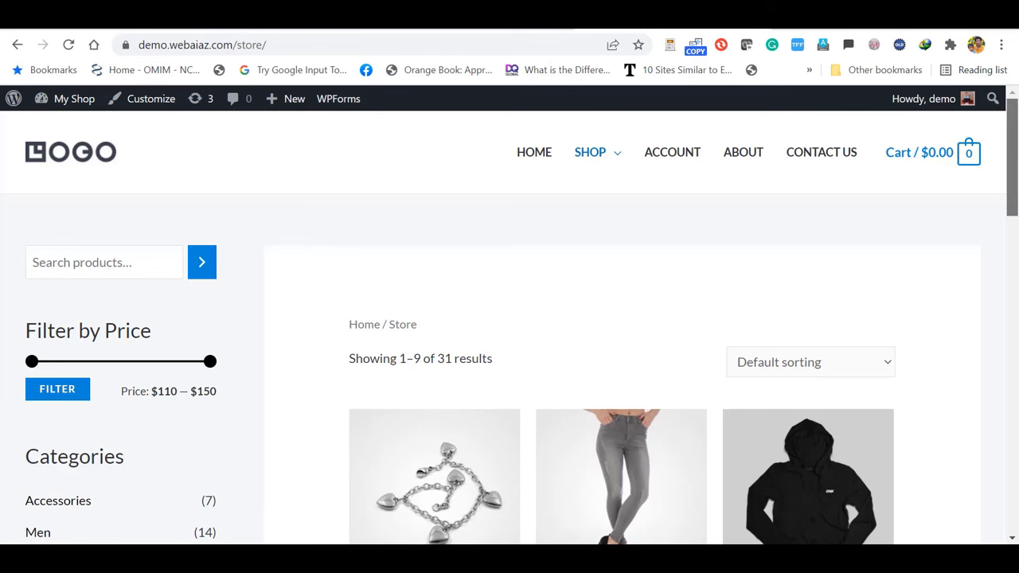
left_click_drag(1017, 156, 1017, 183)
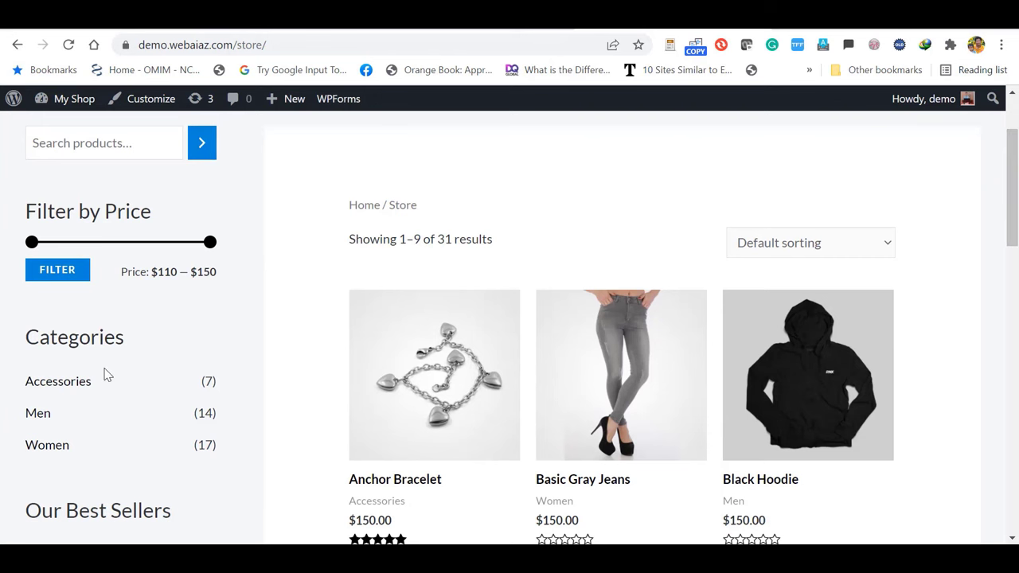
scroll(199, 287, "down", 3)
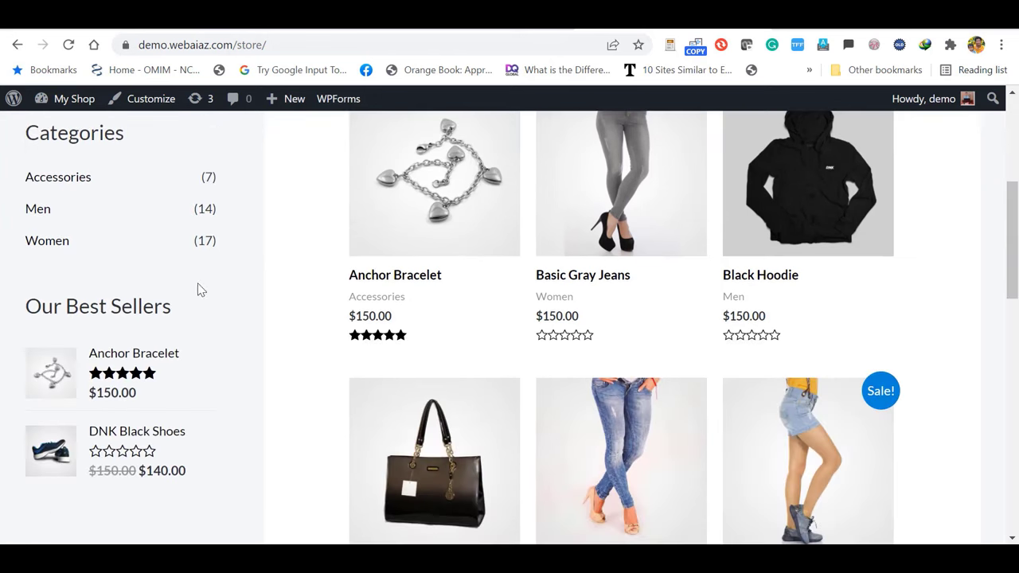
left_click_drag(1013, 239, 1013, 266)
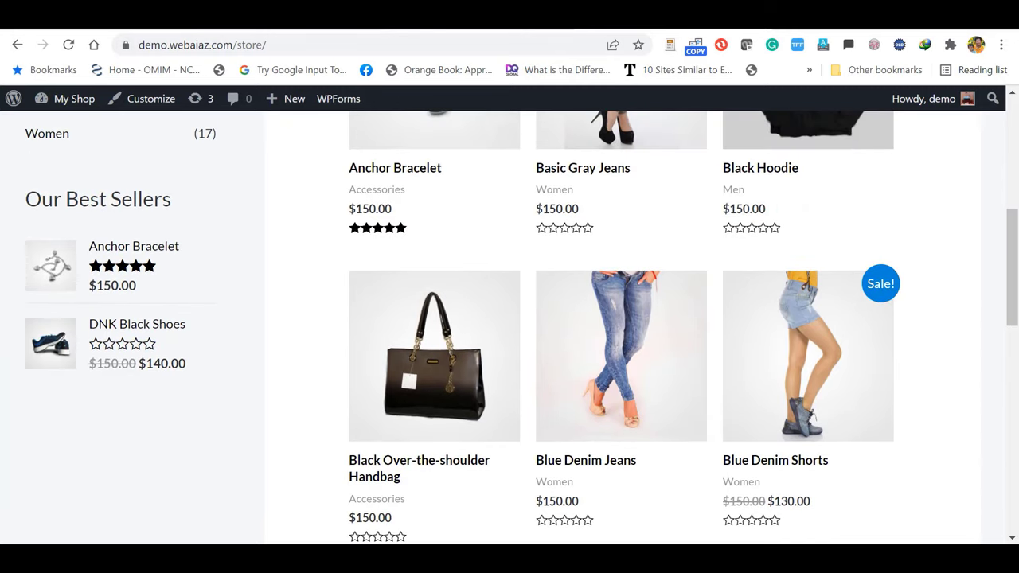
Open the Widgets editor from the site admin, collapse the Main Sidebar area and expand the WooCommerce Sidebar area
key("alt+Left")
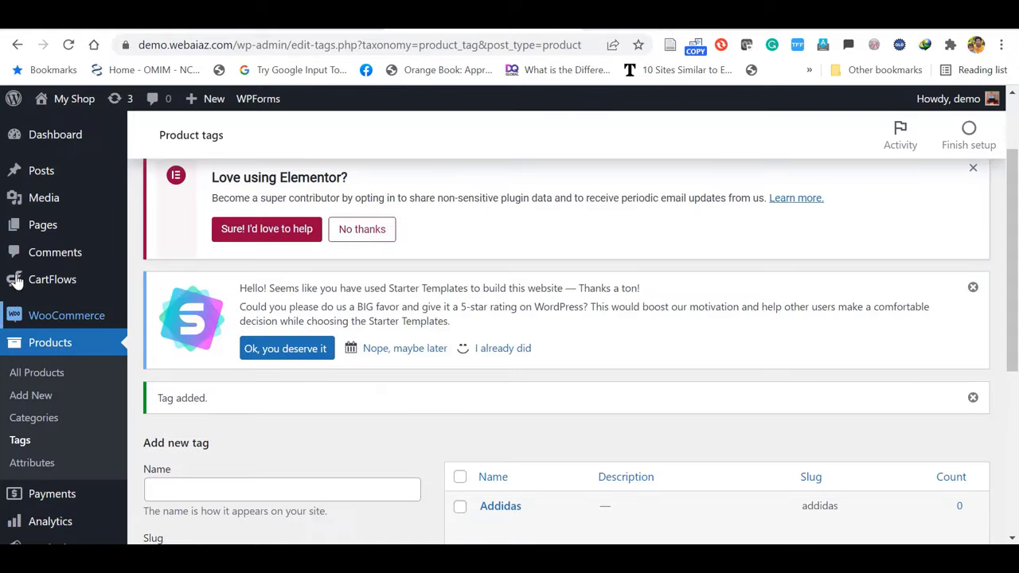
scroll(111, 373, "down", 3)
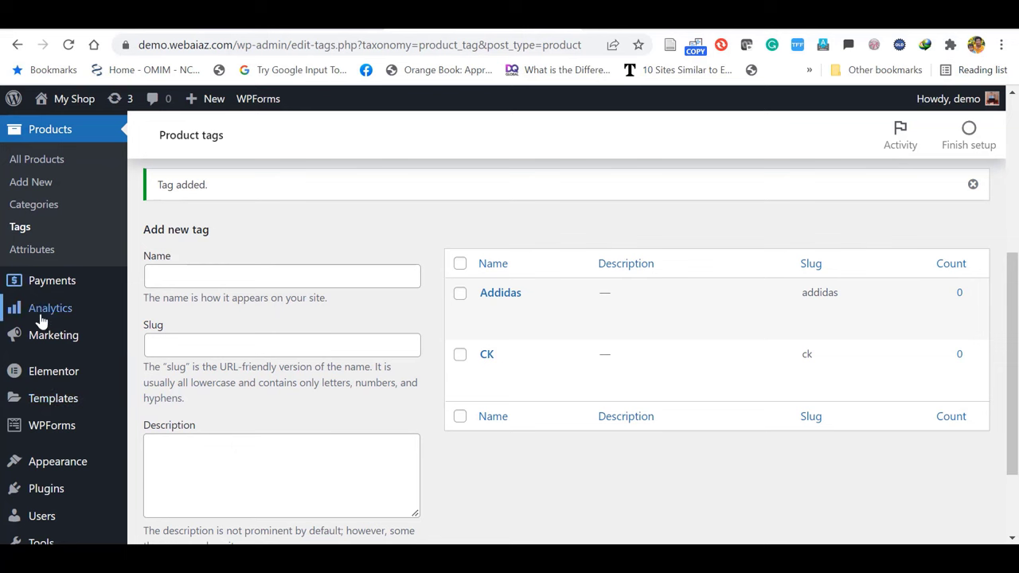
mouse_move(41, 470)
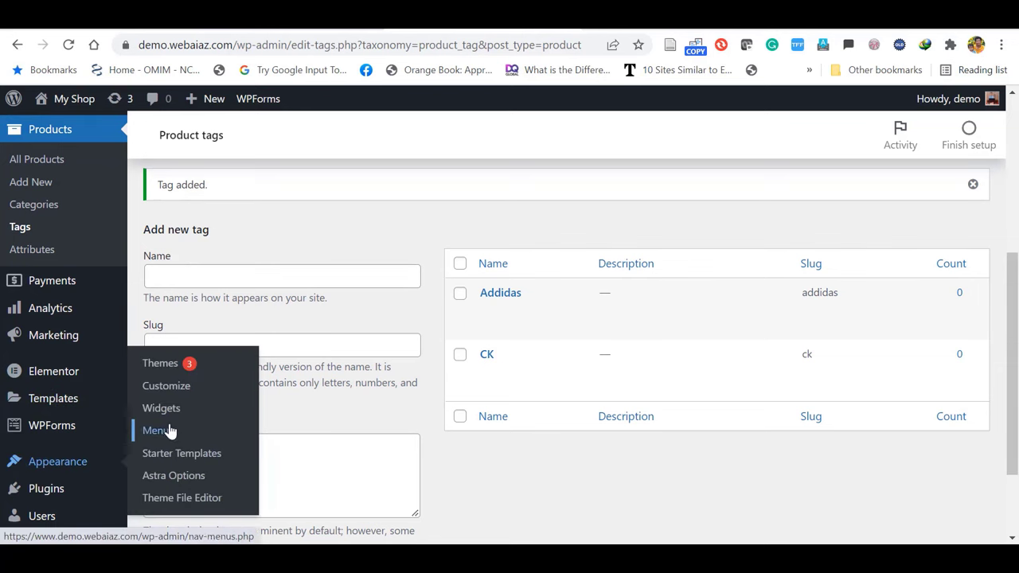
left_click(151, 408)
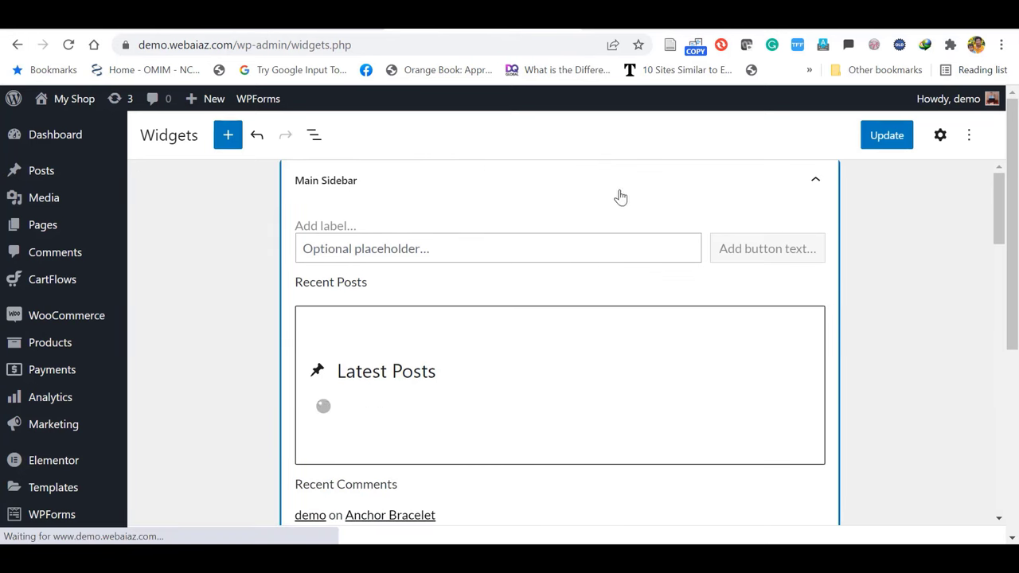
left_click(818, 183)
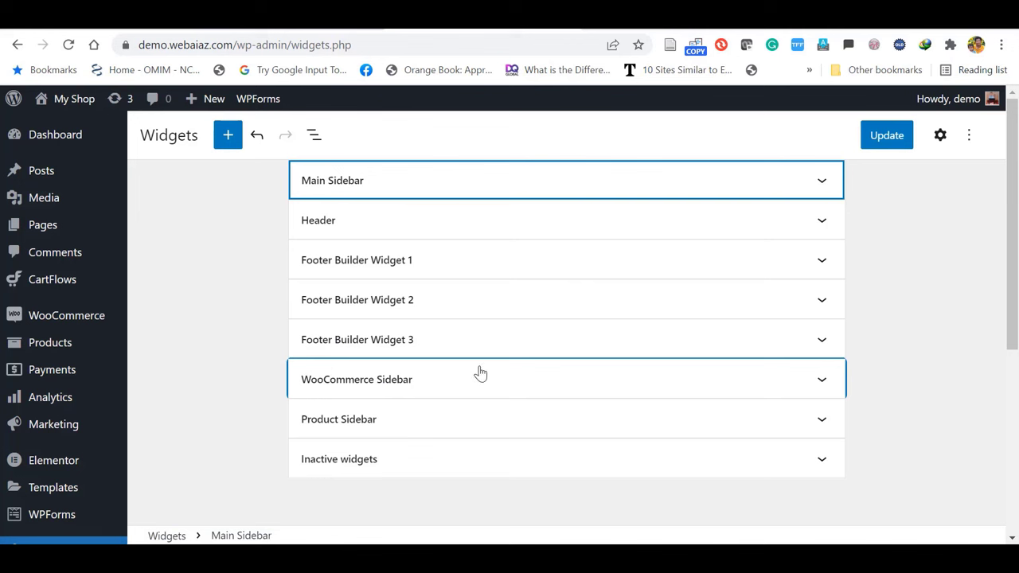
scroll(822, 382, "down", 1)
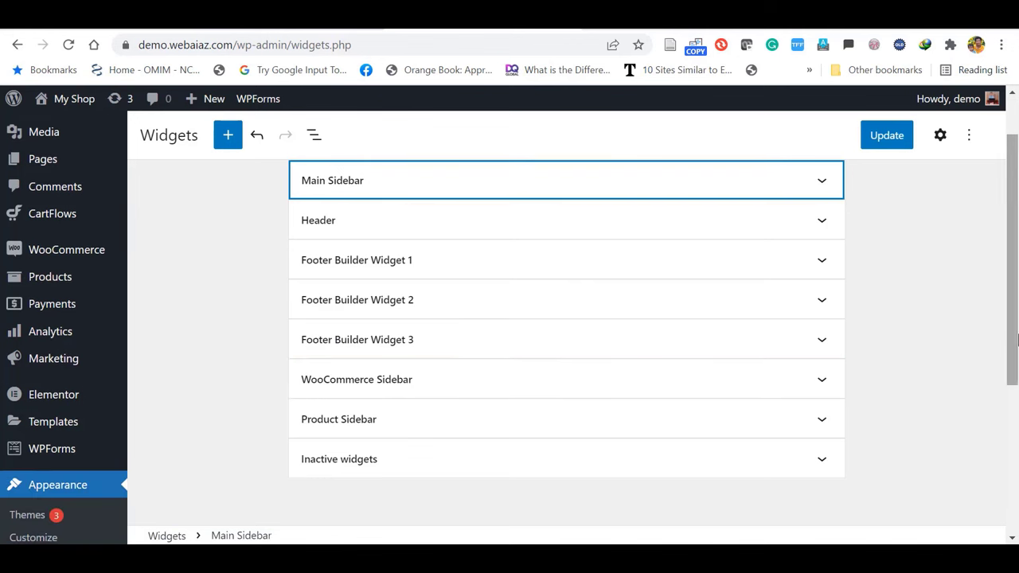
left_click(822, 382)
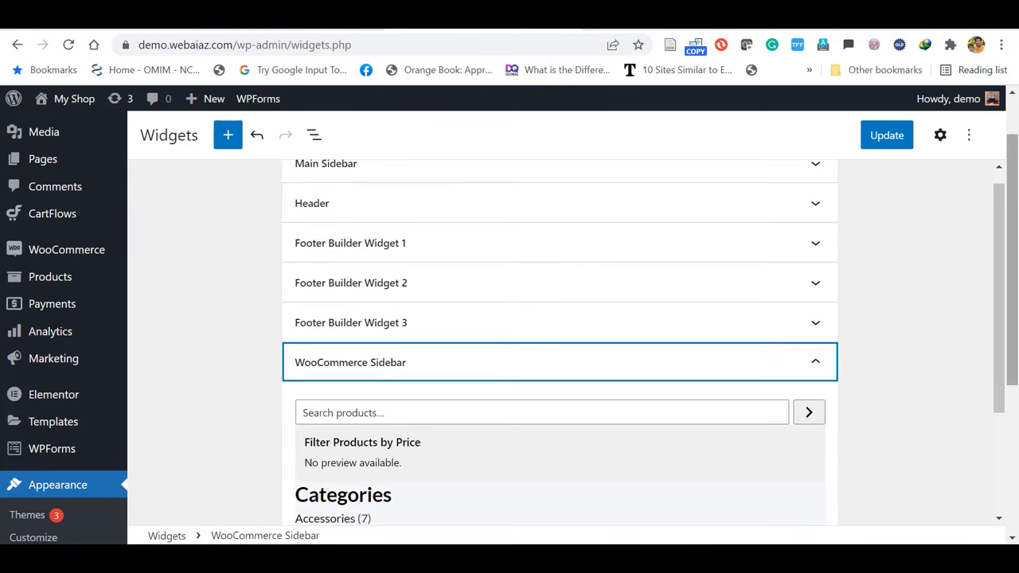
Search the blocks for products and add a Products by Tag block at the end of the WooCommerce Sidebar
scroll(1015, 326, "down", 1)
scroll(1015, 326, "down", 2)
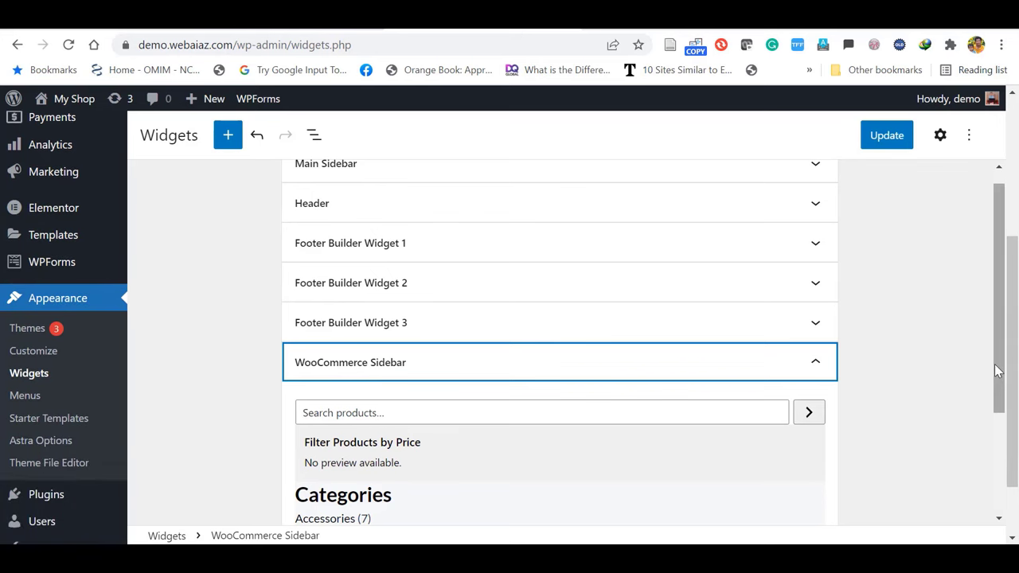
left_click_drag(995, 364, 1002, 402)
scroll(1002, 402, "down", 1)
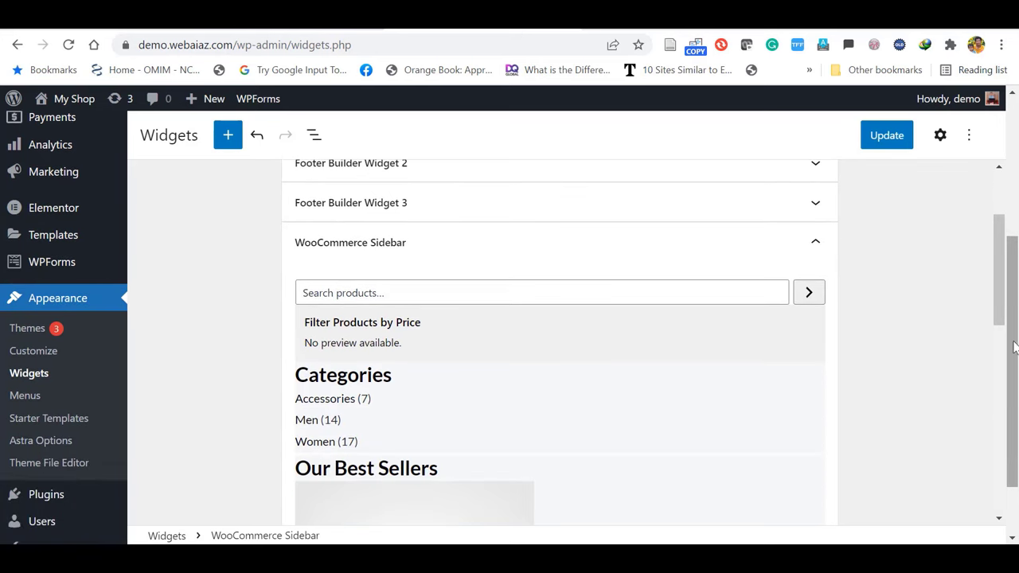
left_click_drag(998, 301, 997, 345)
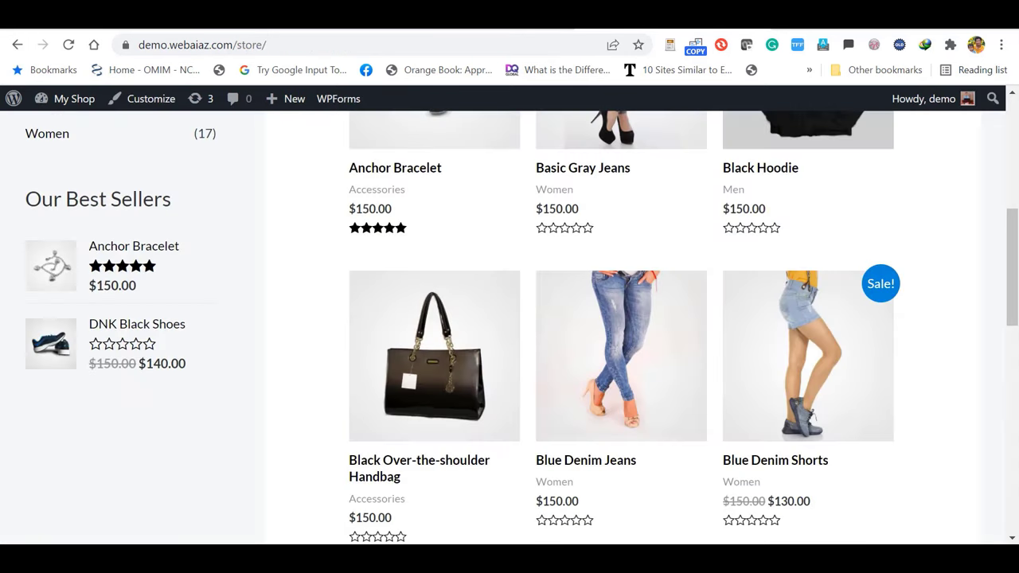
scroll(589, 279, "up", 4)
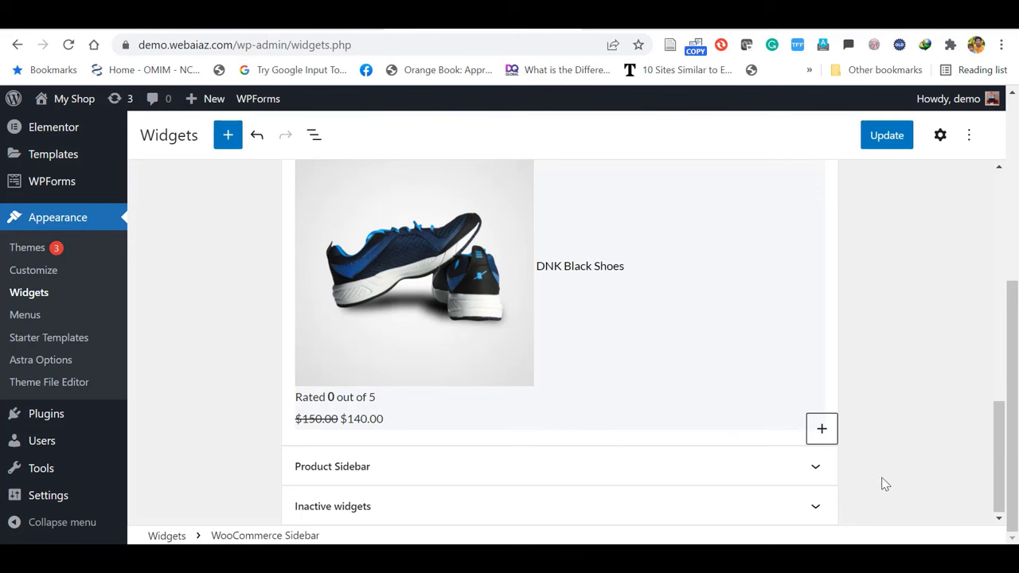
left_click(824, 431)
left_click(823, 431)
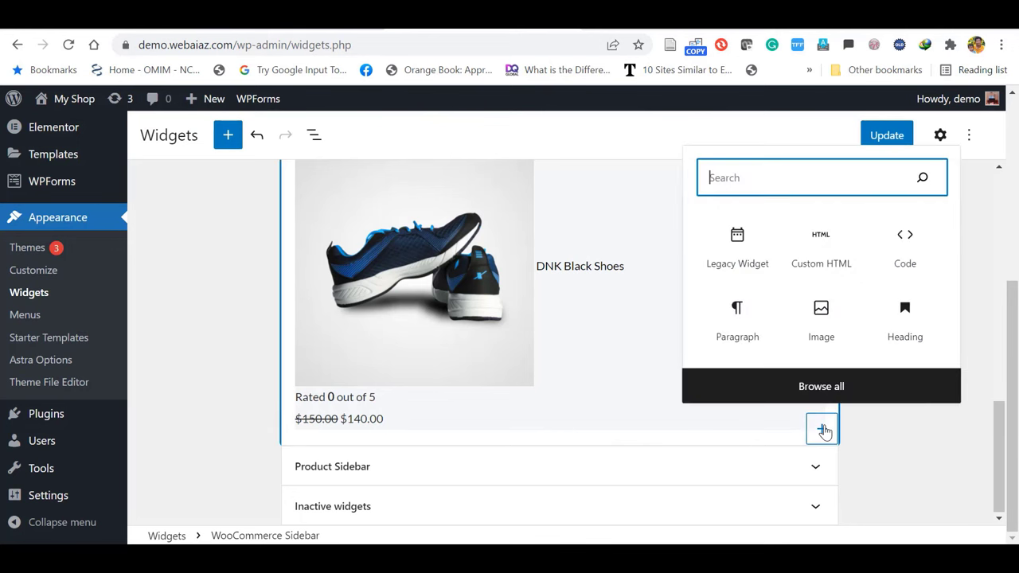
type("prod")
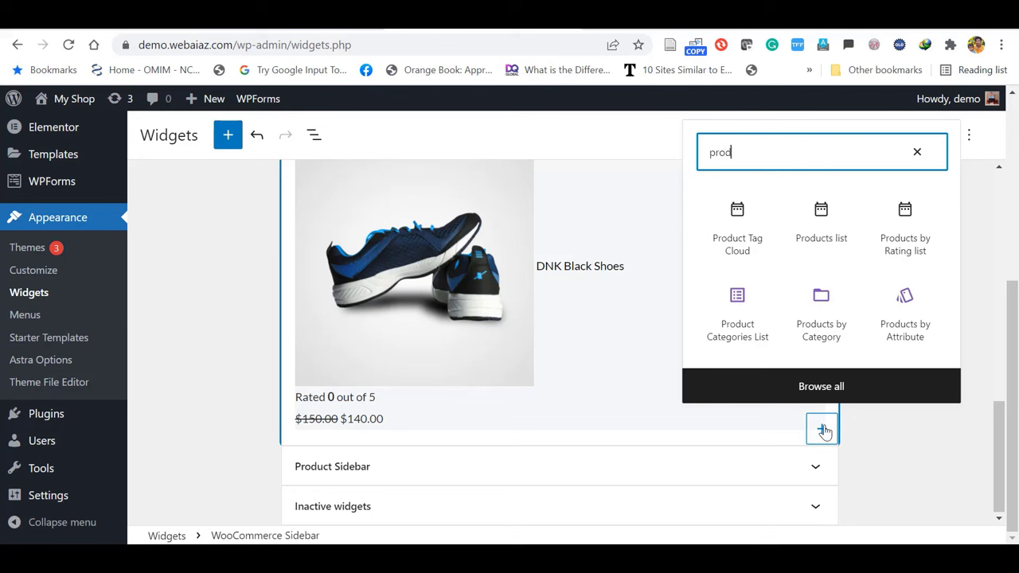
type("ucts")
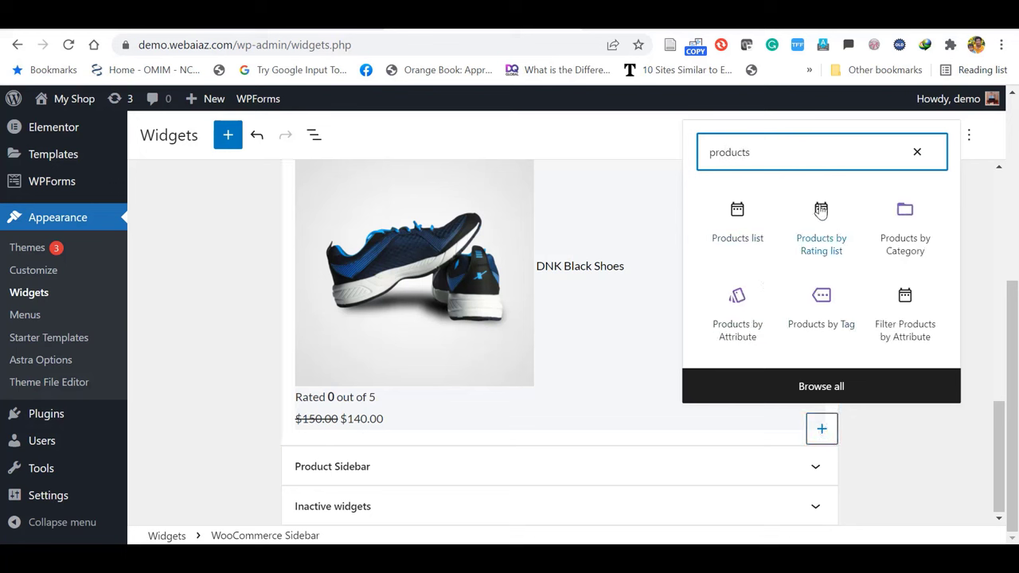
left_click(823, 301)
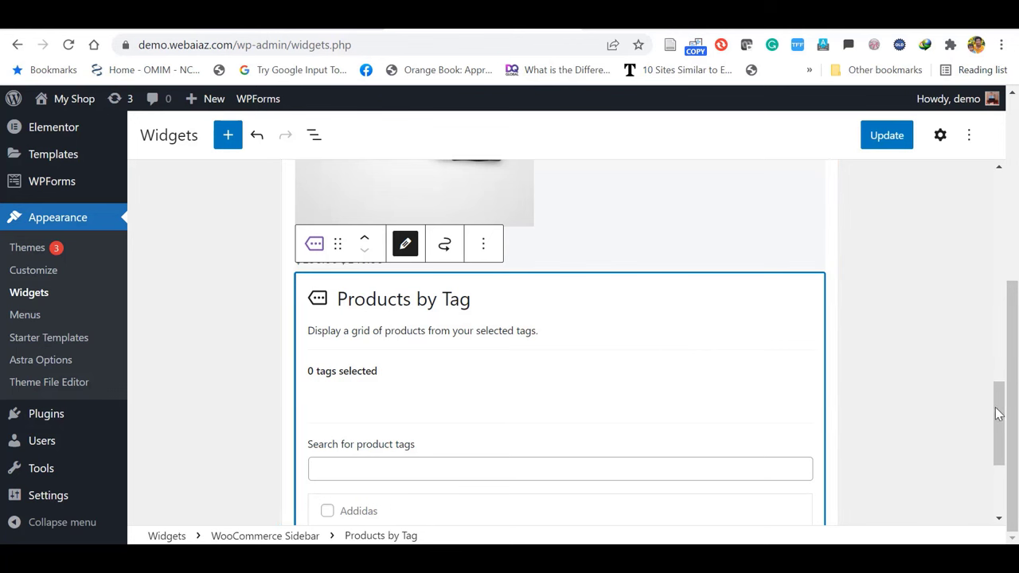
Select the Addidas and CK tags in the Products by Tag block, finish editing it and update the widgets
left_click_drag(1000, 414, 1006, 447)
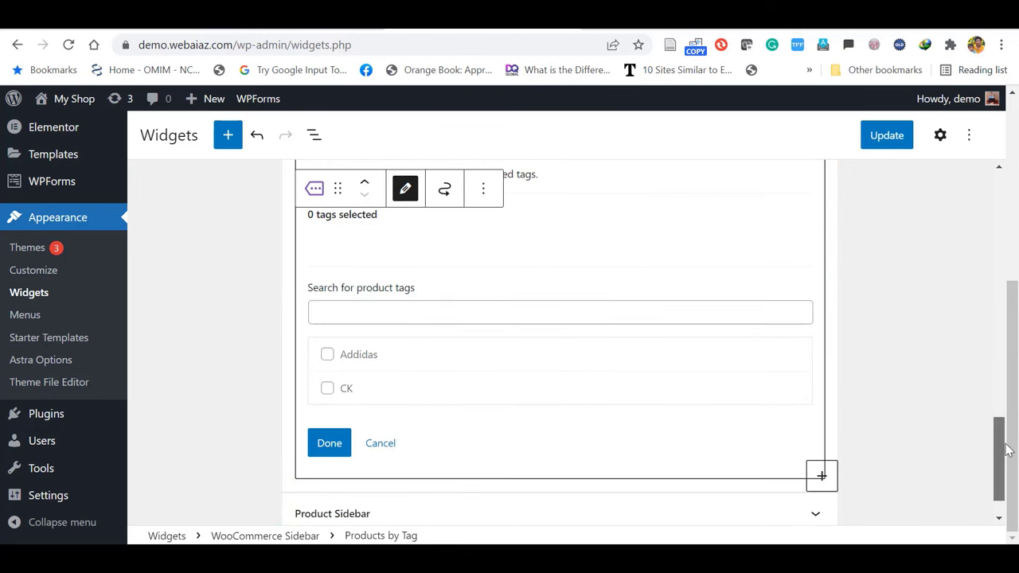
left_click(328, 354)
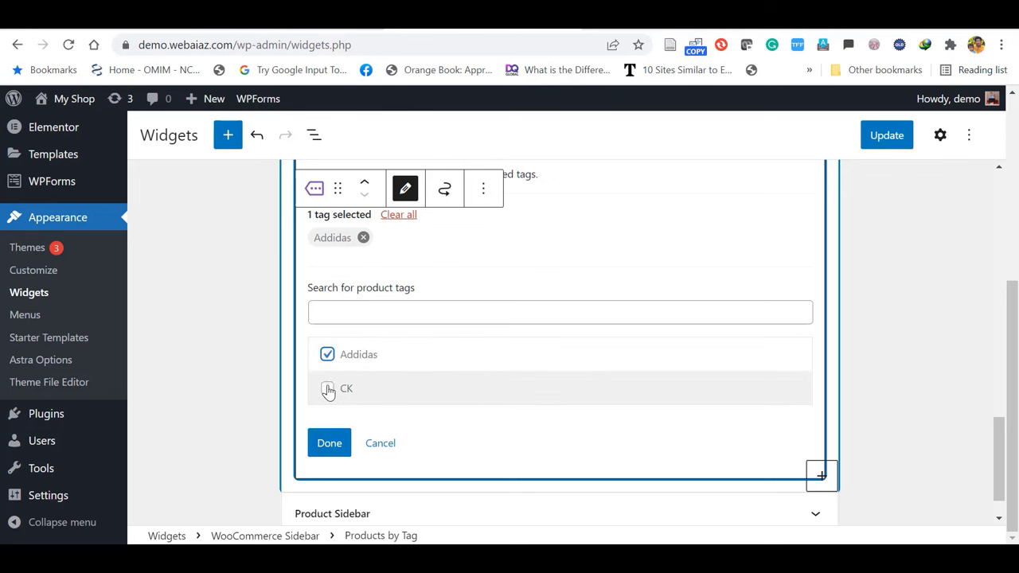
left_click(328, 389)
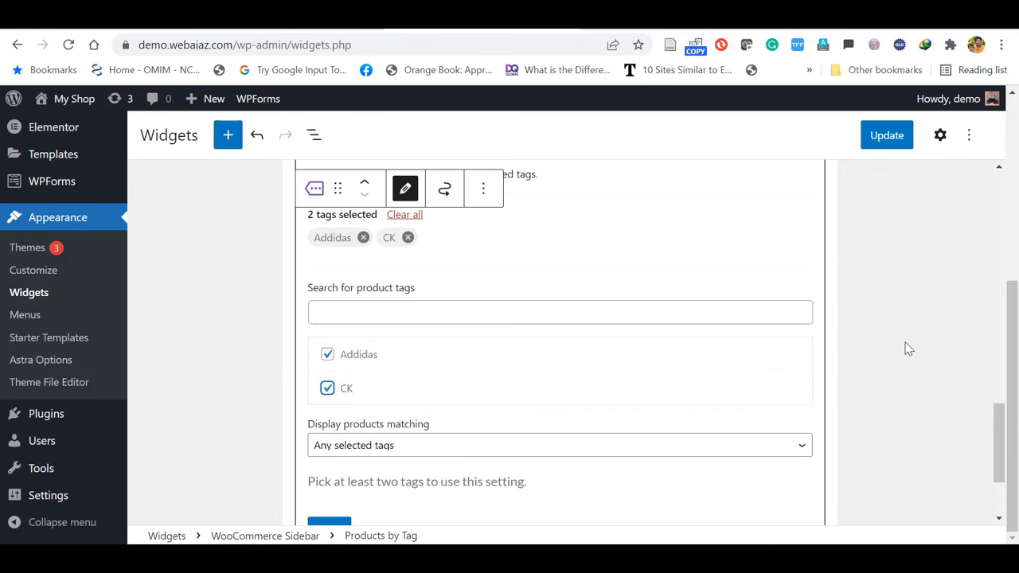
left_click_drag(995, 433, 996, 462)
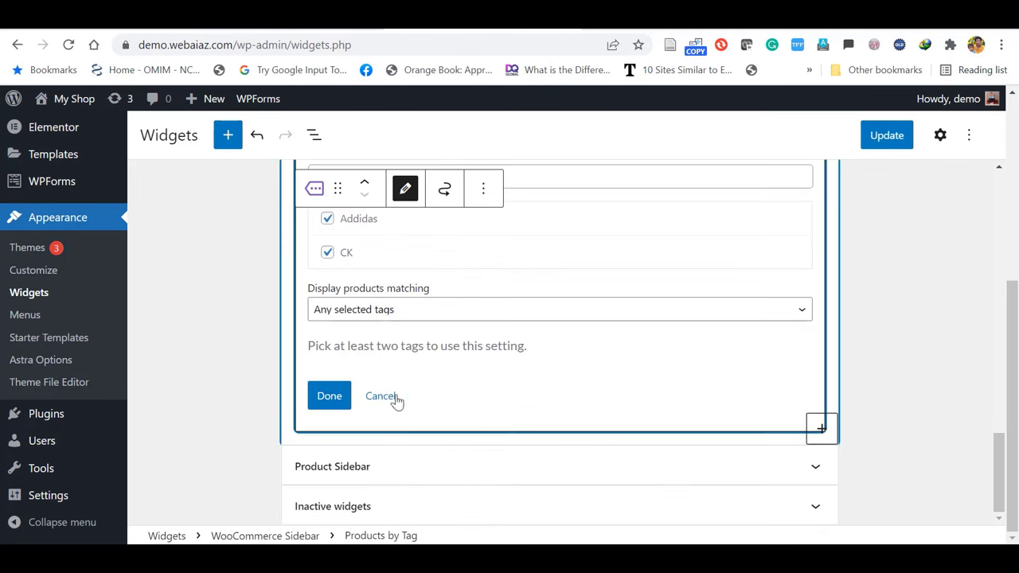
left_click(329, 395)
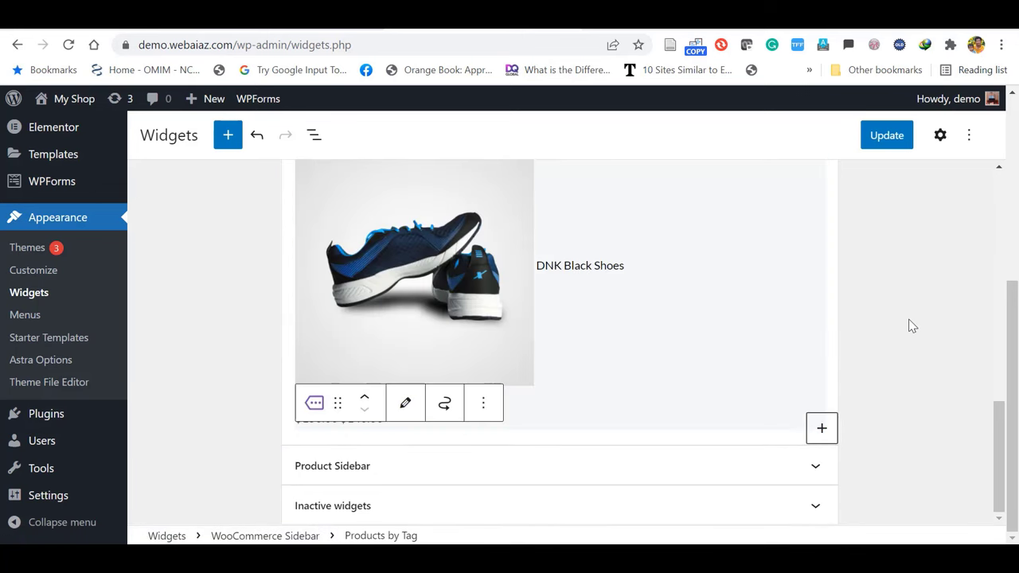
left_click(879, 140)
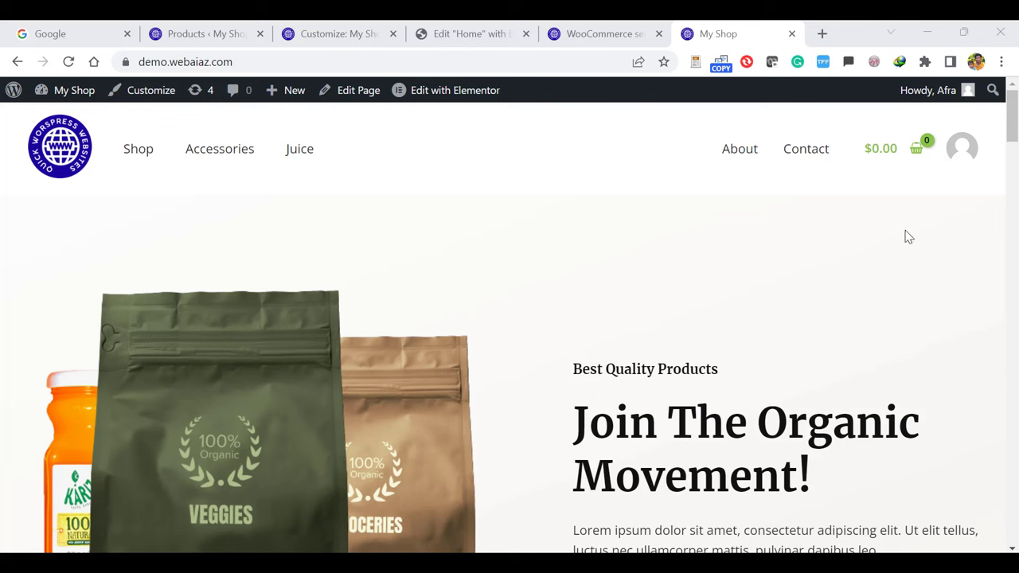
Open the shop's My account page, go on to the About page and look through its content
left_click(956, 157)
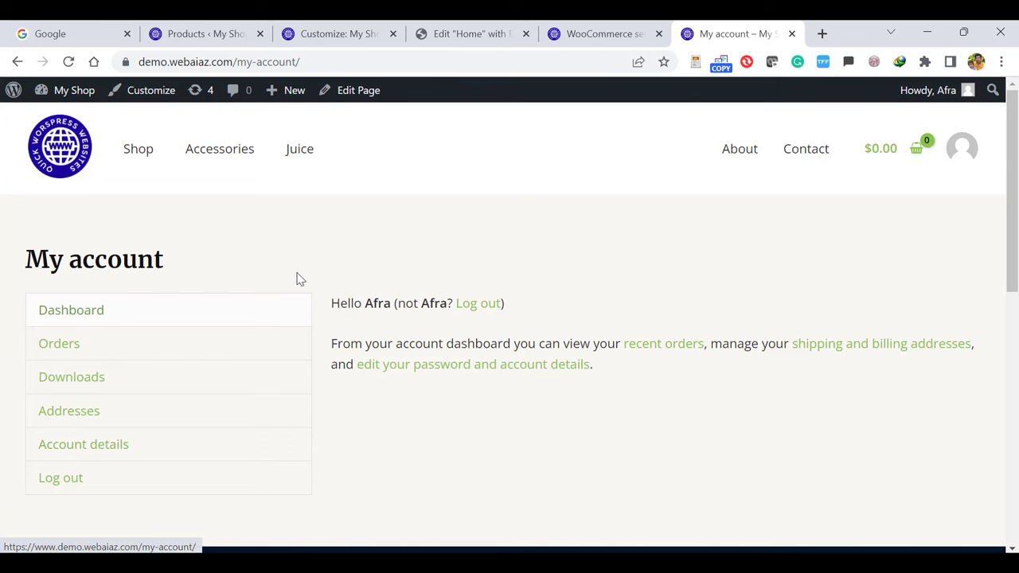
left_click(733, 156)
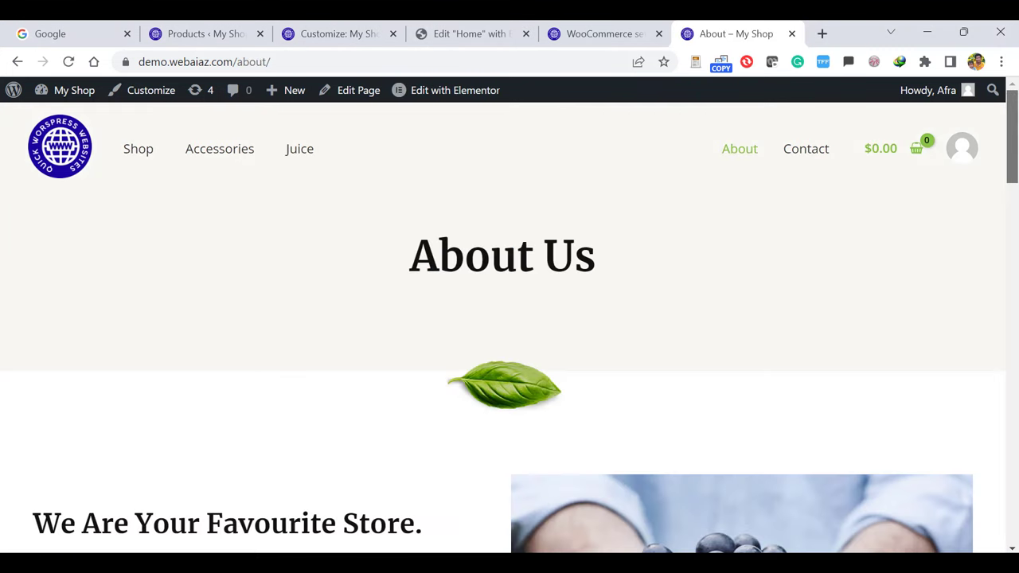
scroll(733, 156, "down", 1)
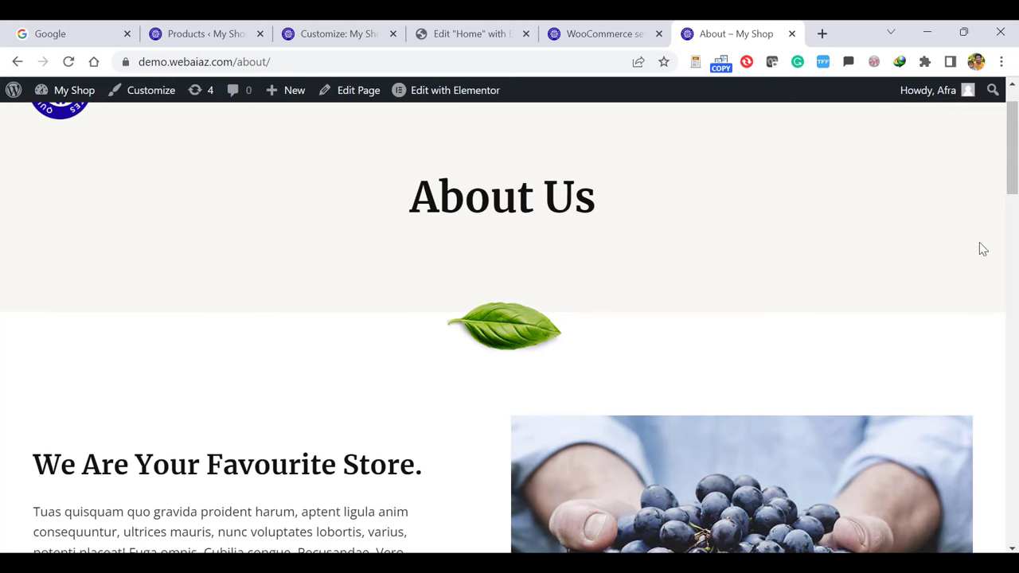
scroll(747, 296, "down", 4)
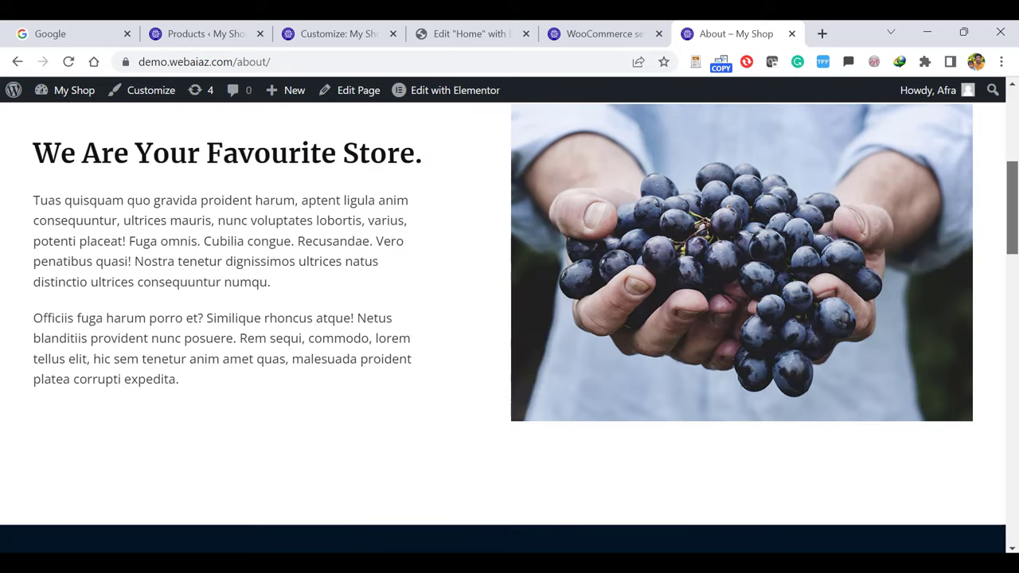
Open the About page in the Elementor editor and bring up the settings of its top section and the About Us heading's title text
left_click_drag(1012, 229, 1012, 160)
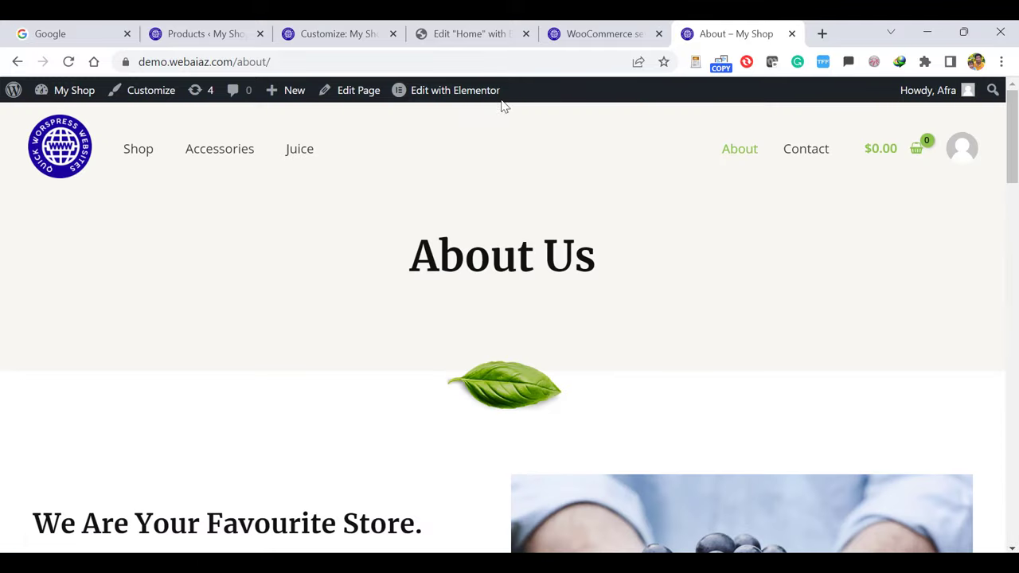
left_click(448, 94)
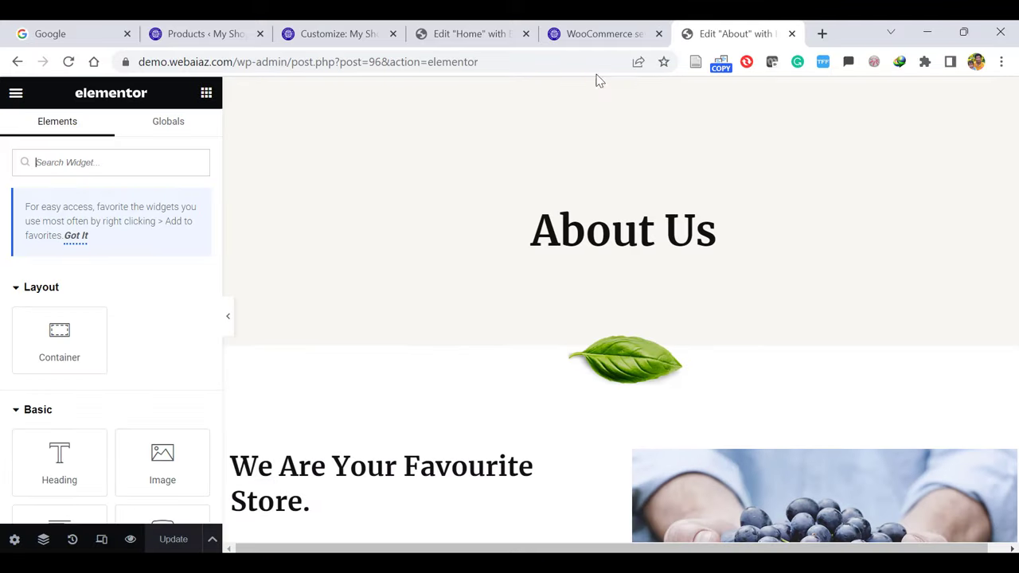
left_click(615, 93)
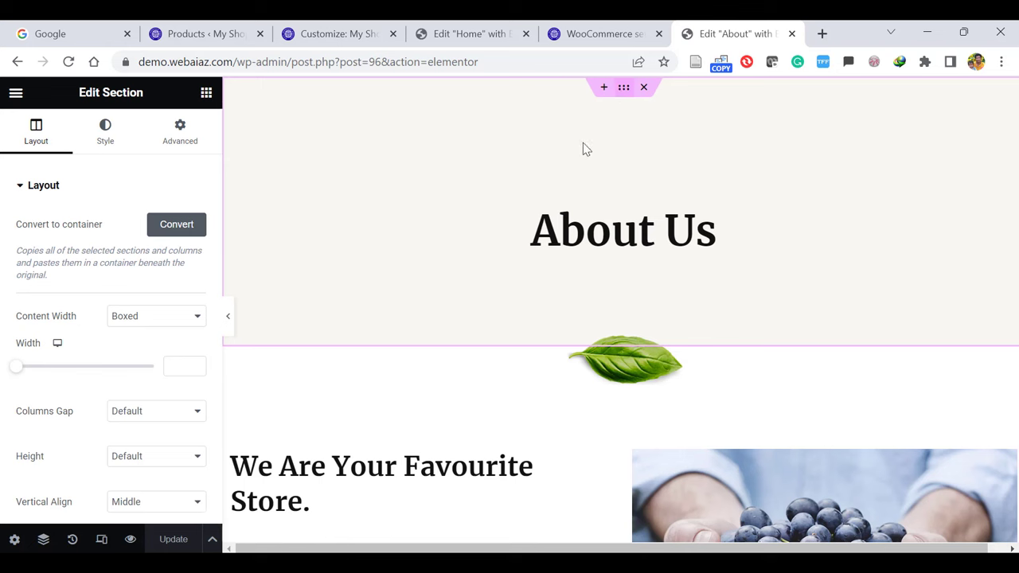
left_click(713, 232)
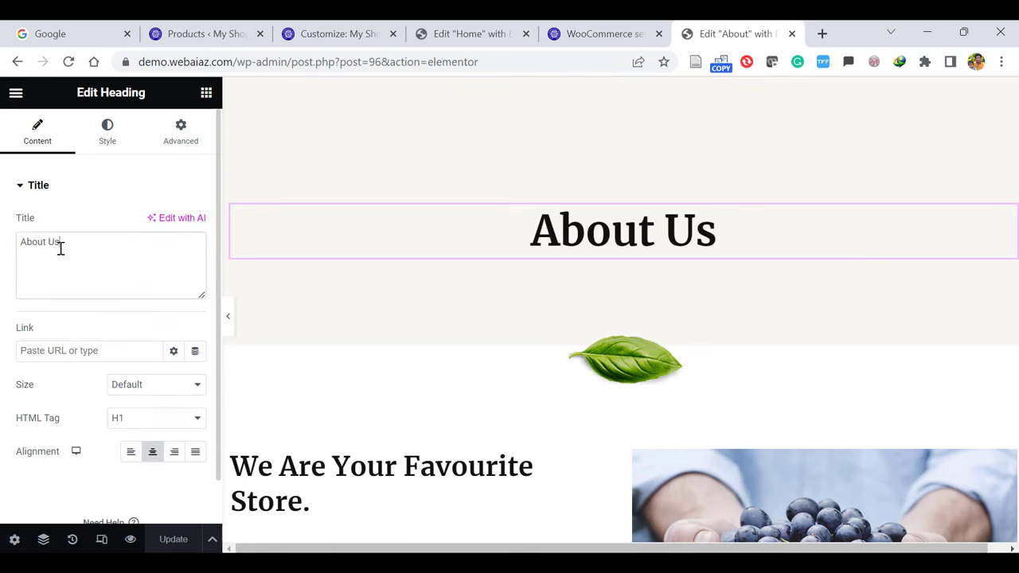
left_click_drag(60, 249, 19, 265)
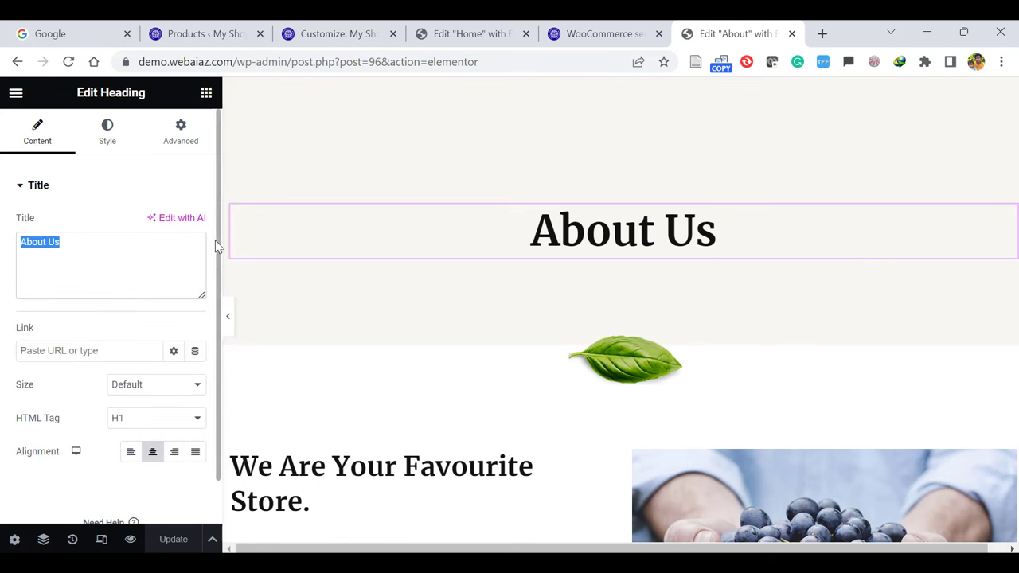
Inspect the settings of the leaf image, the text column, the We Are Your Favourite Store image box and the grapes image
left_click(609, 360)
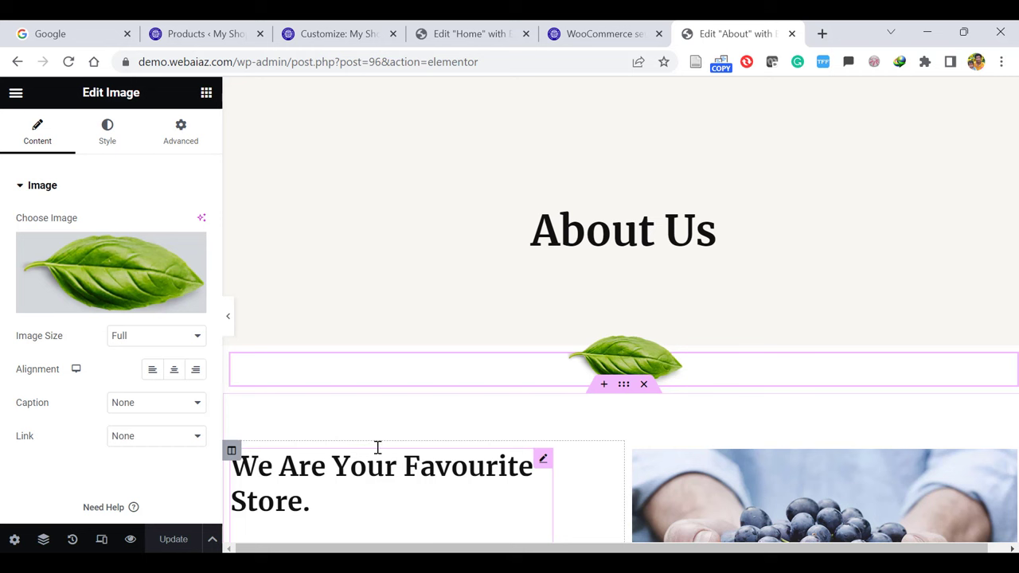
left_click(232, 450)
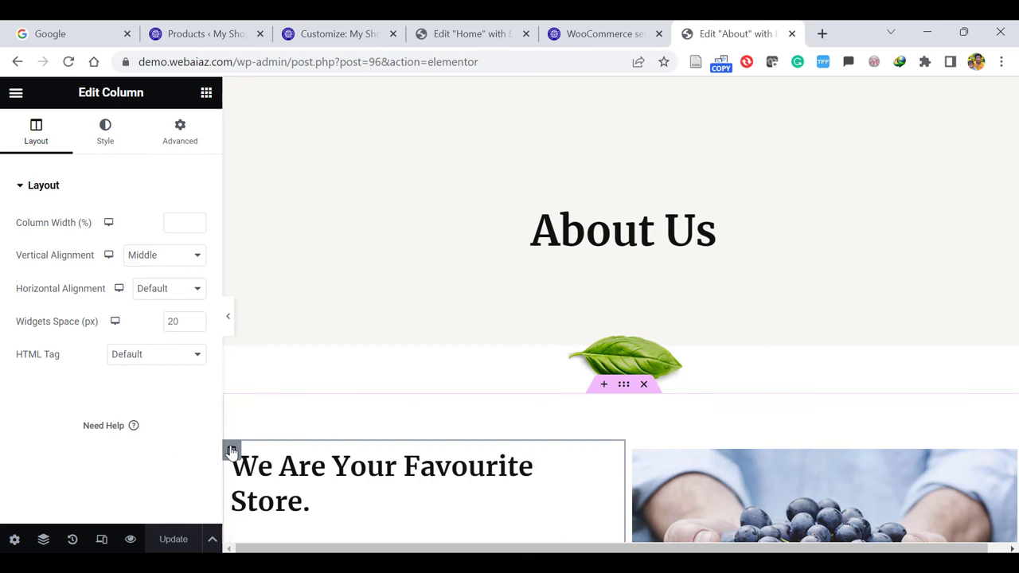
left_click(273, 482)
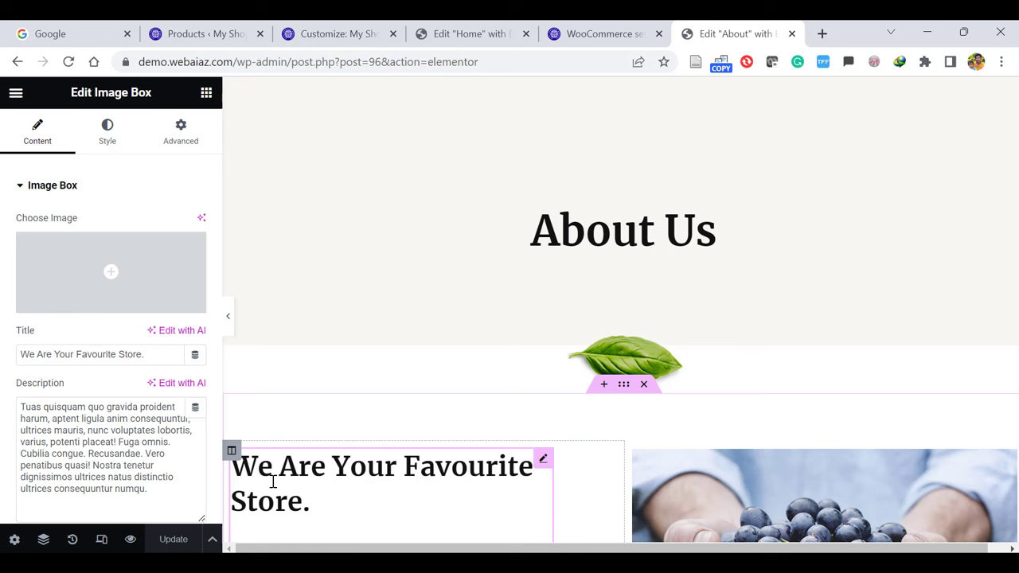
left_click(155, 356)
left_click_drag(102, 384, 19, 390)
left_click(73, 426)
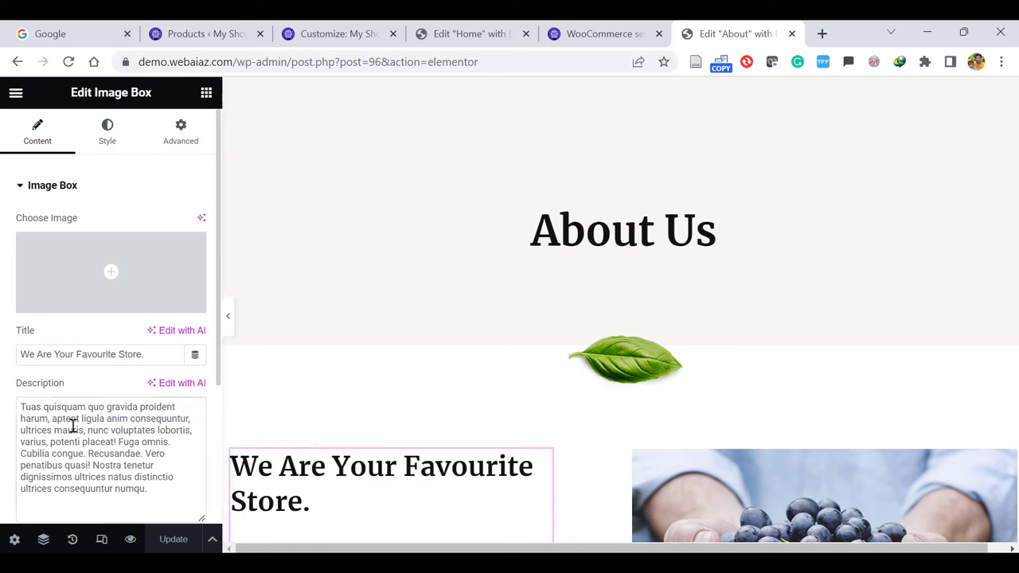
left_click(684, 493)
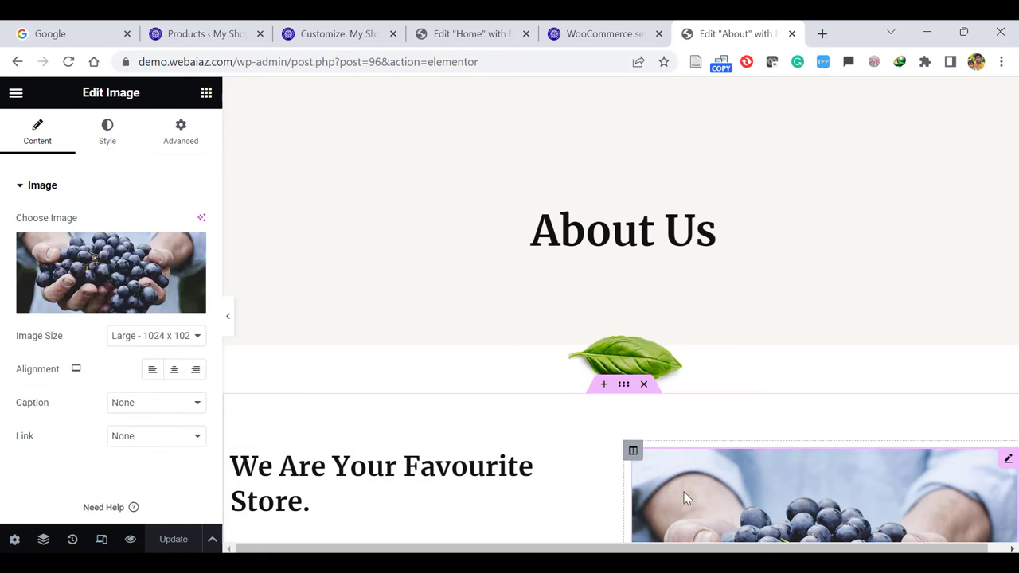
mouse_move(133, 273)
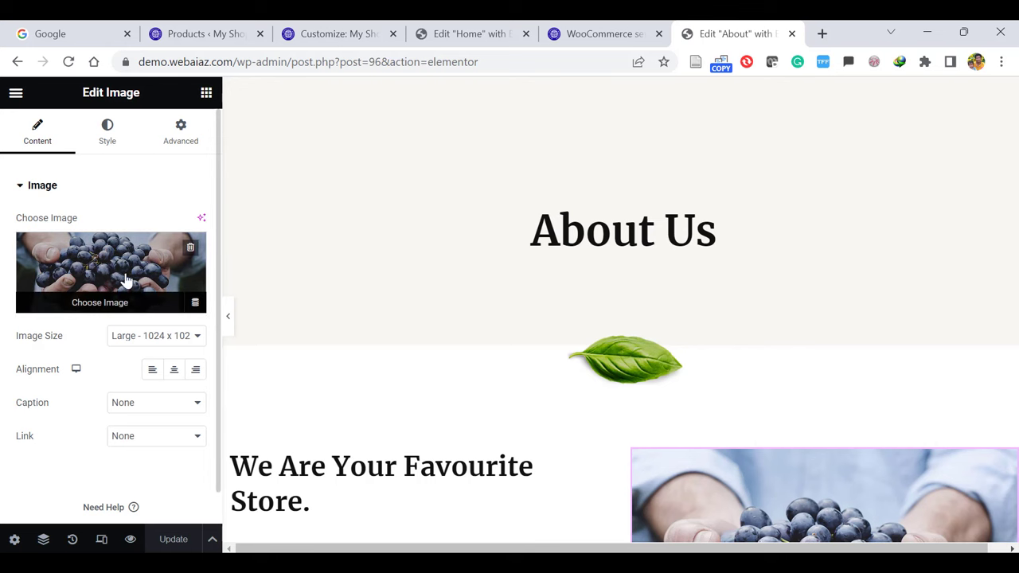
Examine the Numbers Speak For Themselves heading and the number, prefix, suffix and title settings of the three counters beside it
scroll(557, 318, "down", 15)
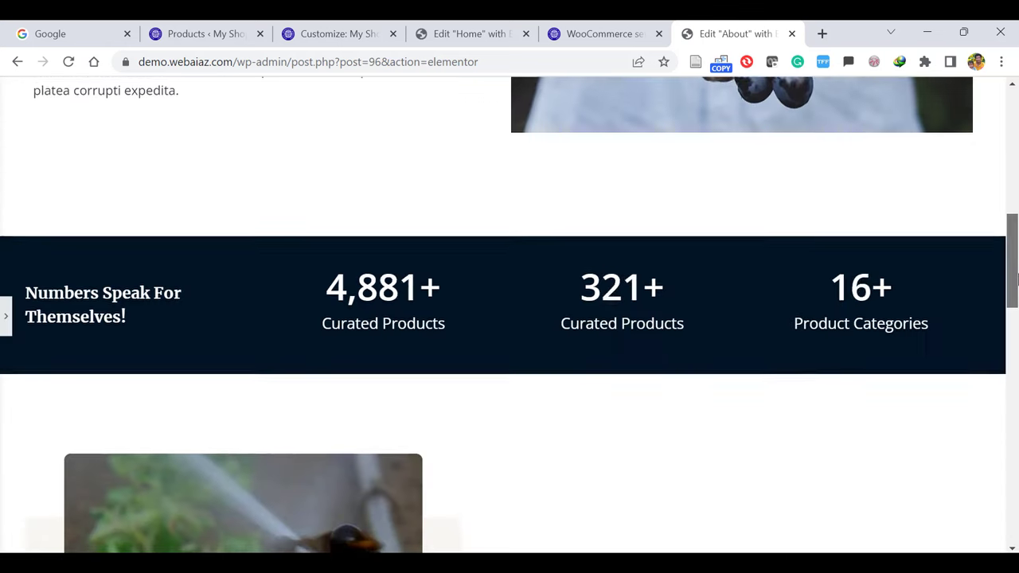
left_click(741, 327)
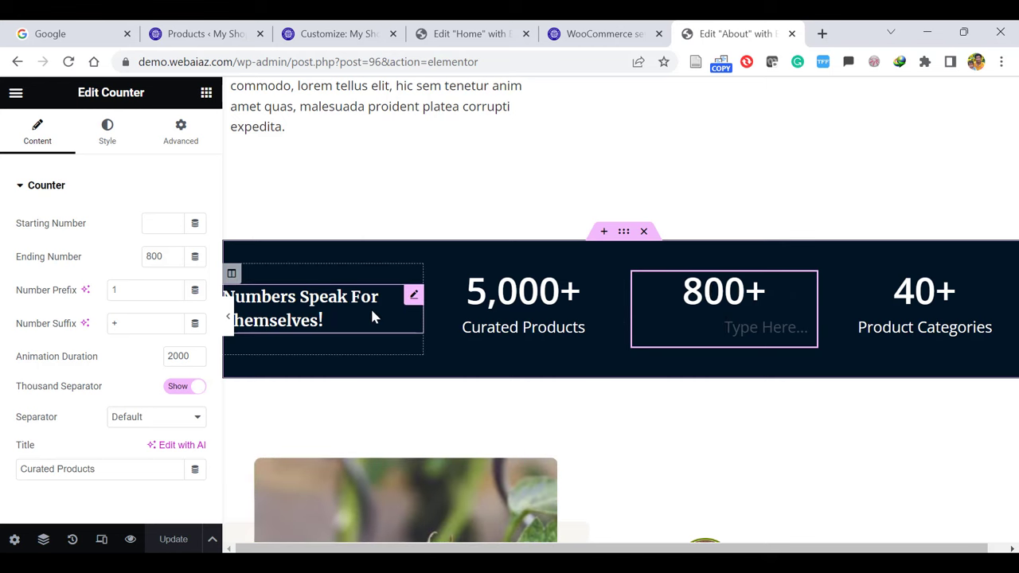
left_click(346, 307)
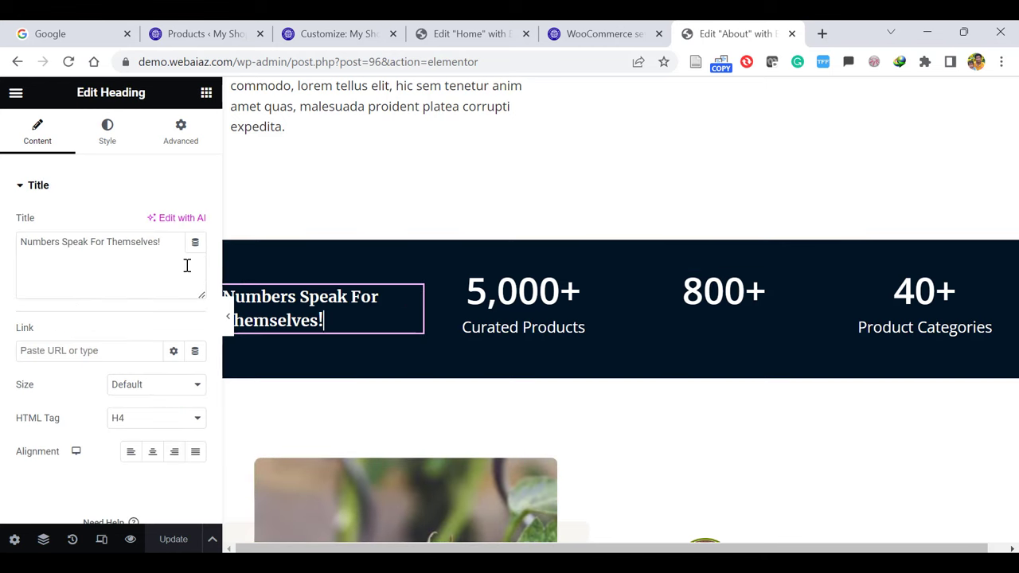
left_click_drag(159, 242, 29, 295)
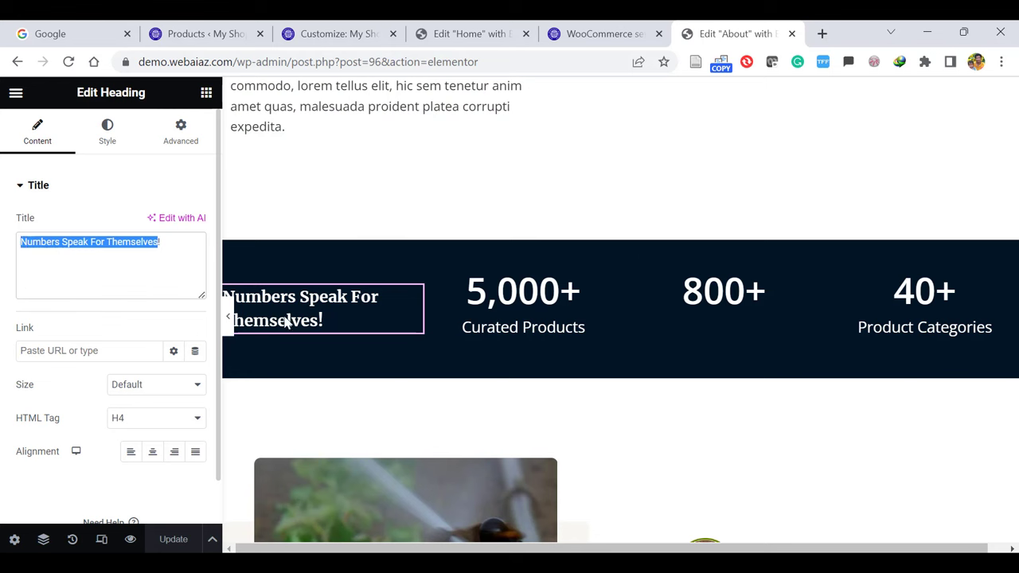
left_click(494, 319)
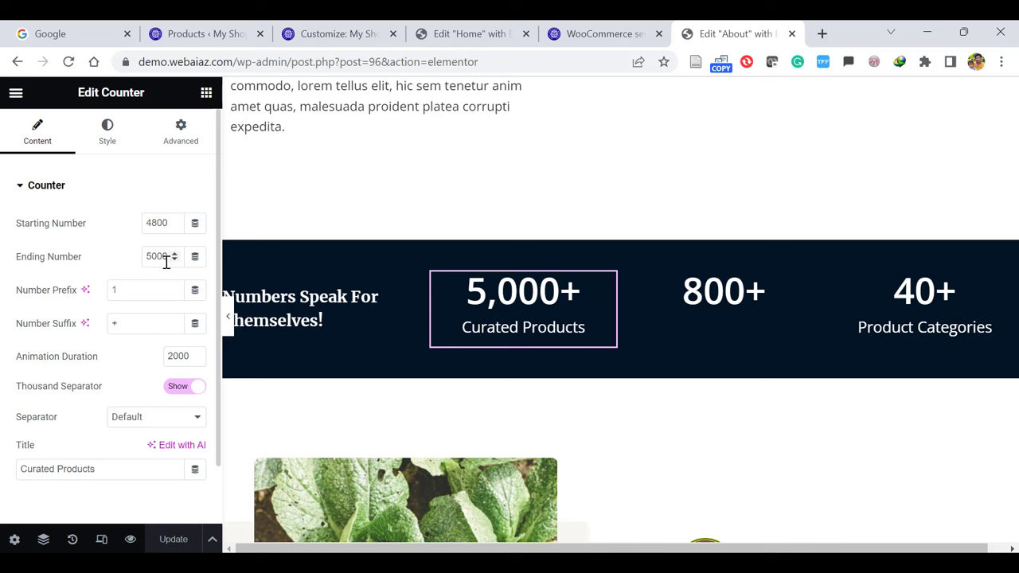
left_click_drag(121, 314, 91, 333)
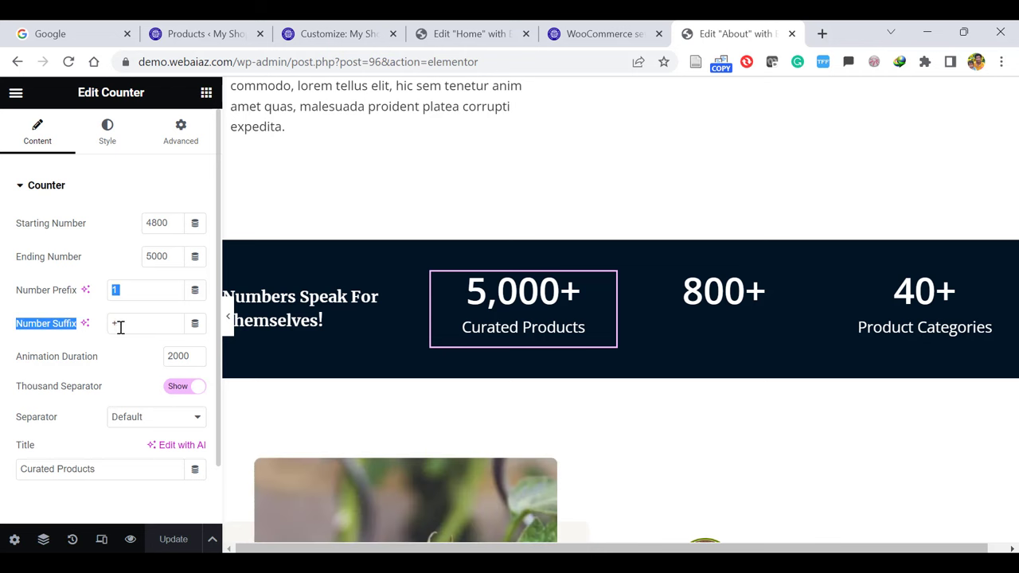
left_click(120, 326)
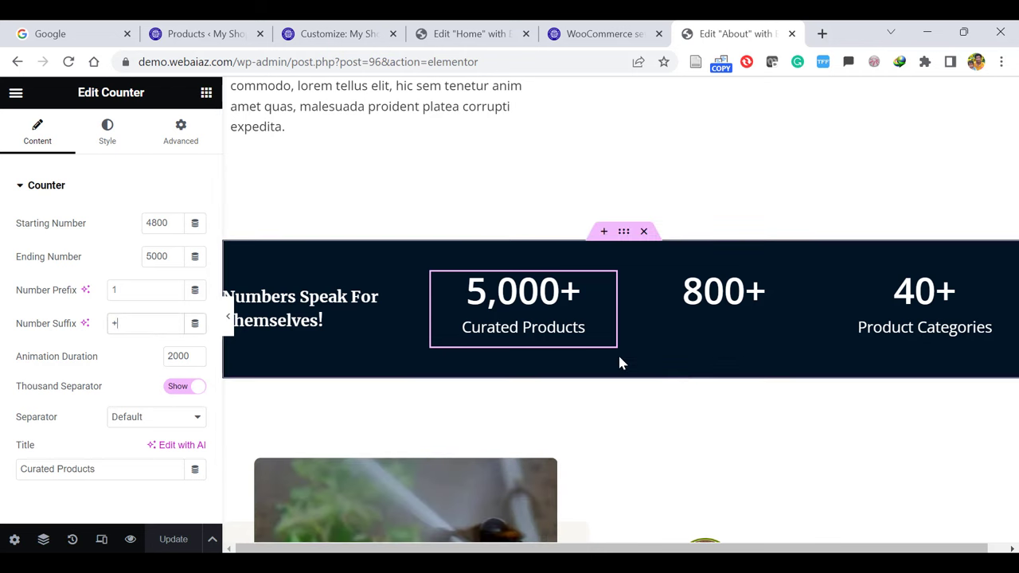
left_click(697, 311)
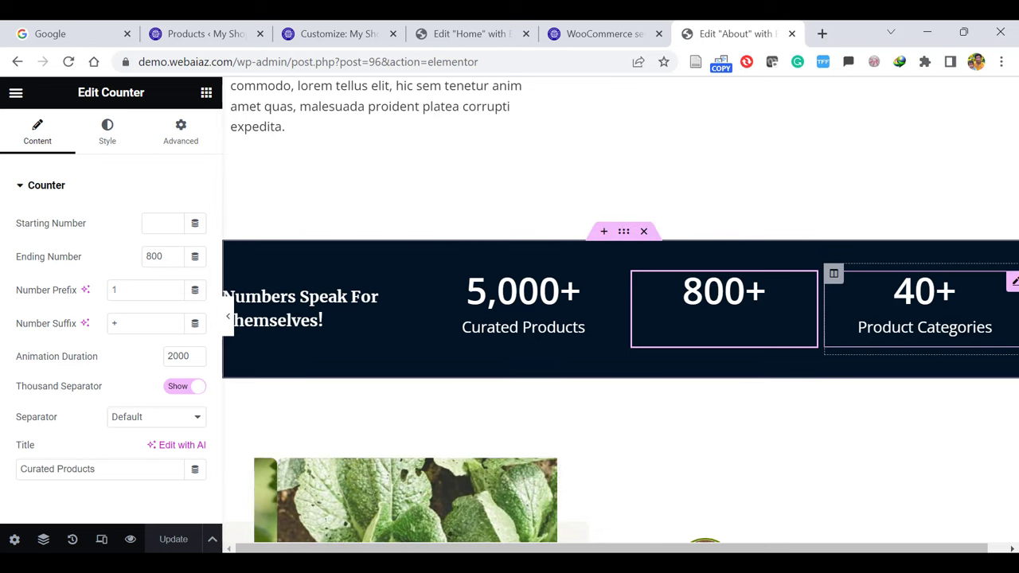
left_click(953, 291)
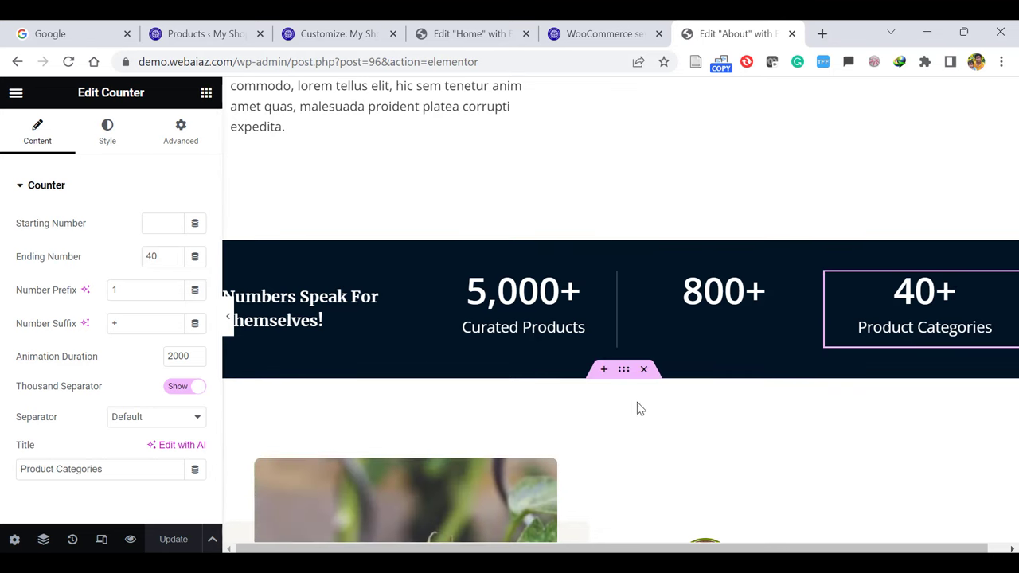
Open the image carousel's gallery for editing, close it without changes and review the carousel's image size and slide settings
left_click(228, 316)
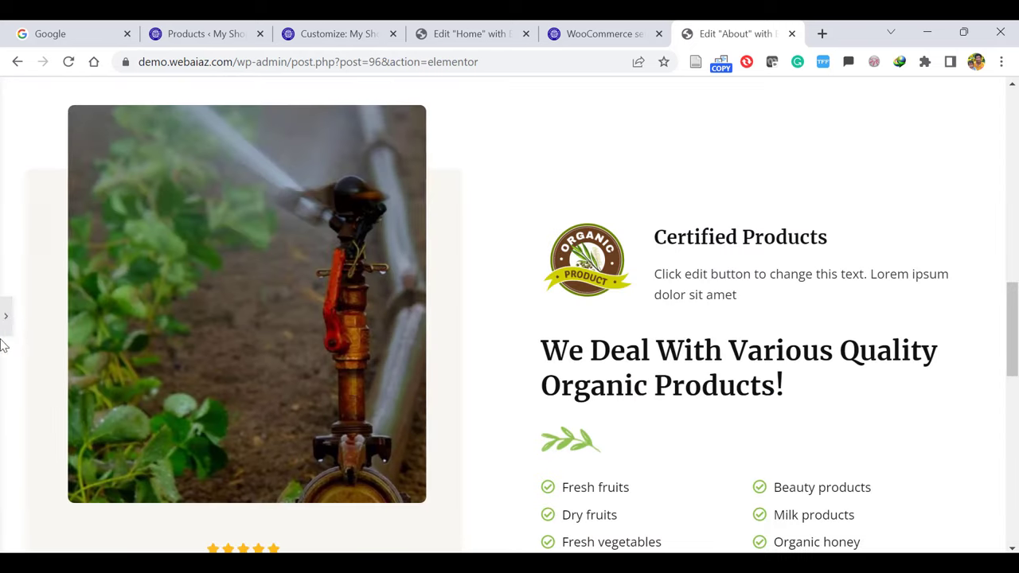
left_click(4, 313)
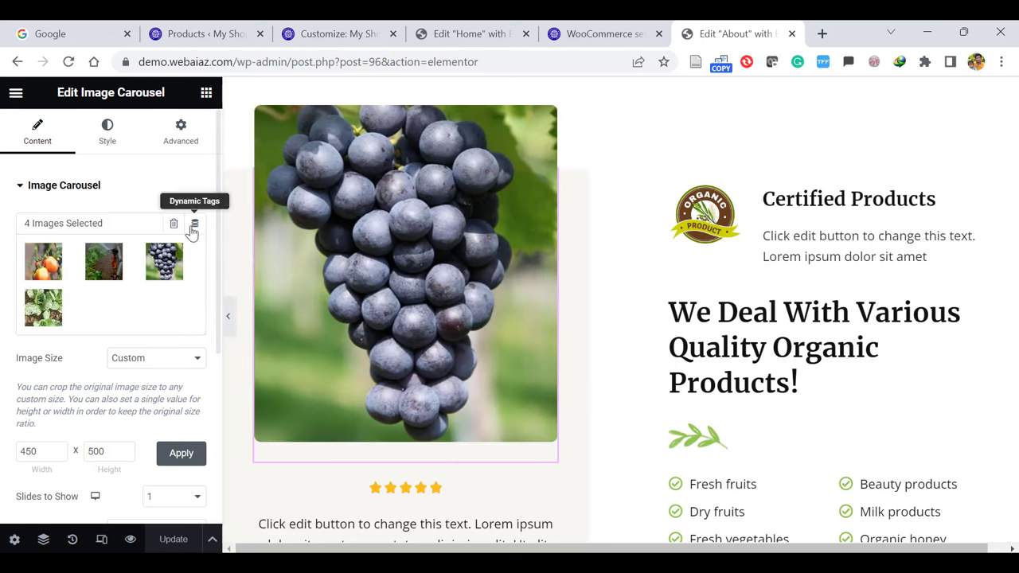
left_click(188, 254)
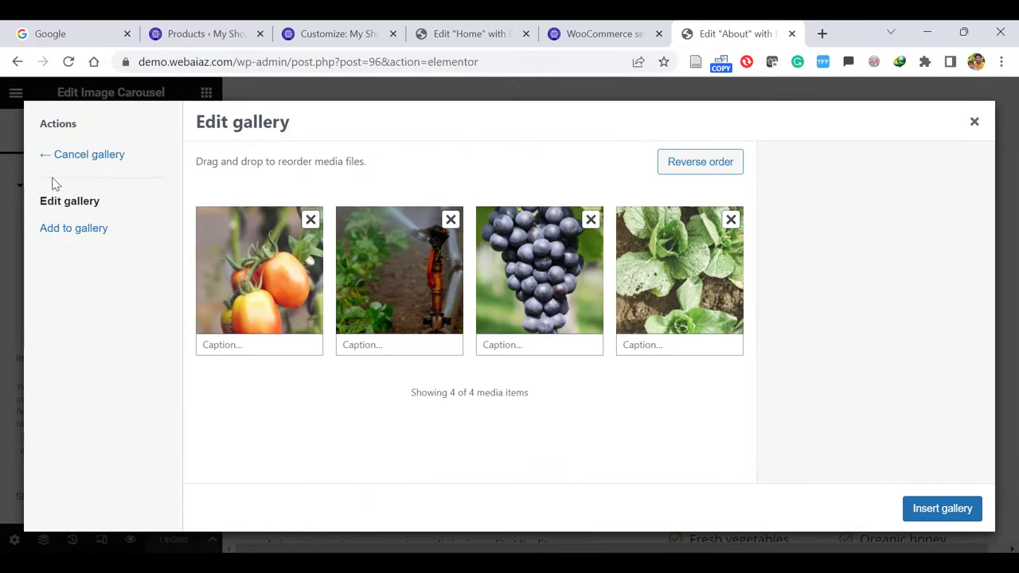
left_click(975, 121)
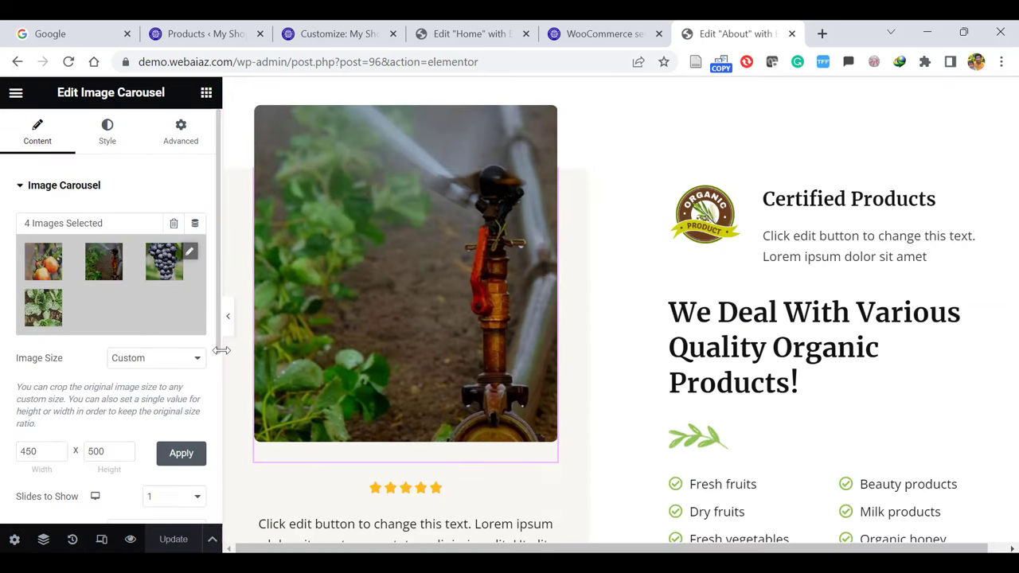
scroll(159, 374, "down", 2)
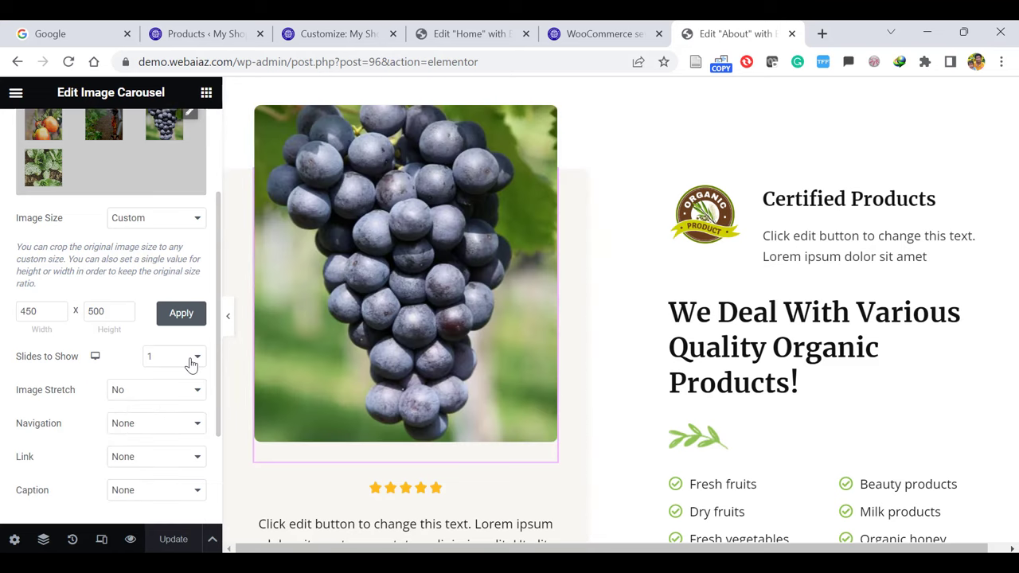
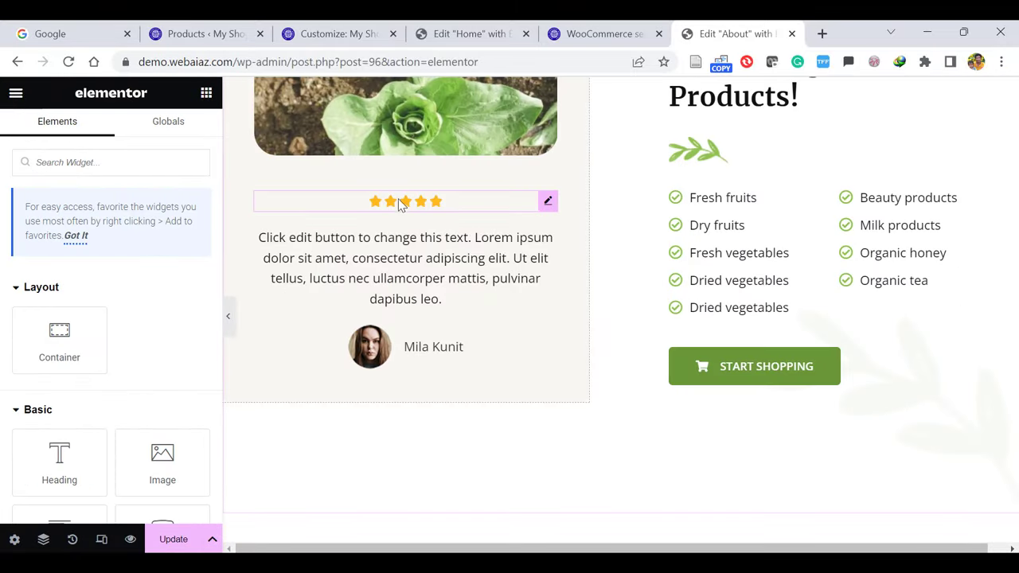
Review the settings of the star rating, the testimonial below it and the text and link of the Start Shopping button
left_click(402, 204)
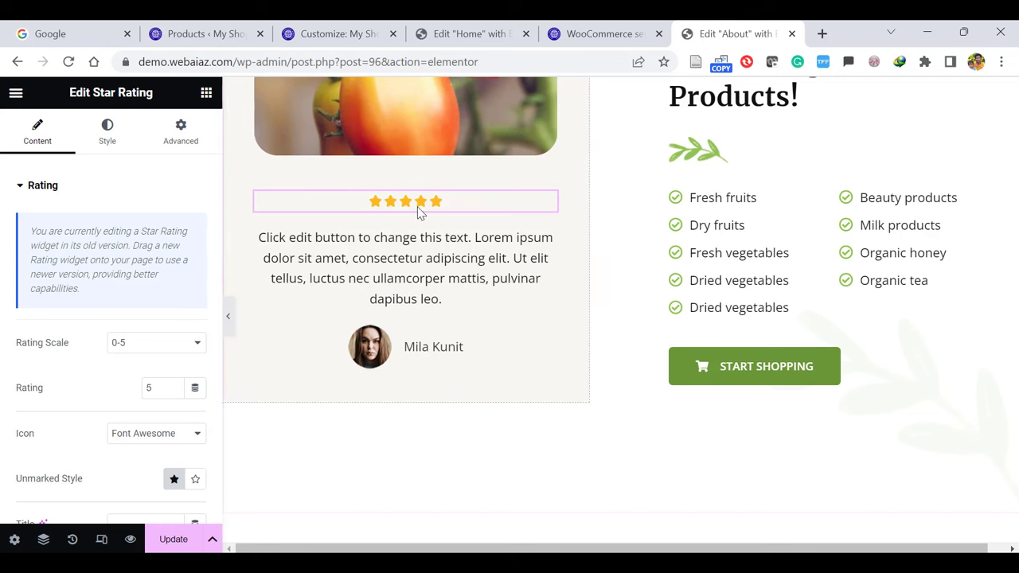
left_click(421, 251)
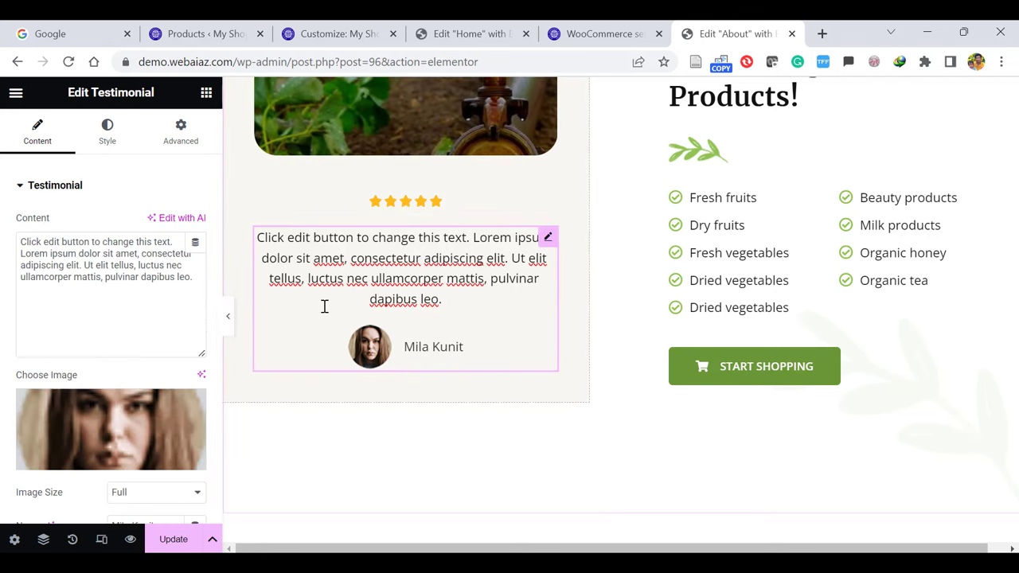
left_click(745, 378)
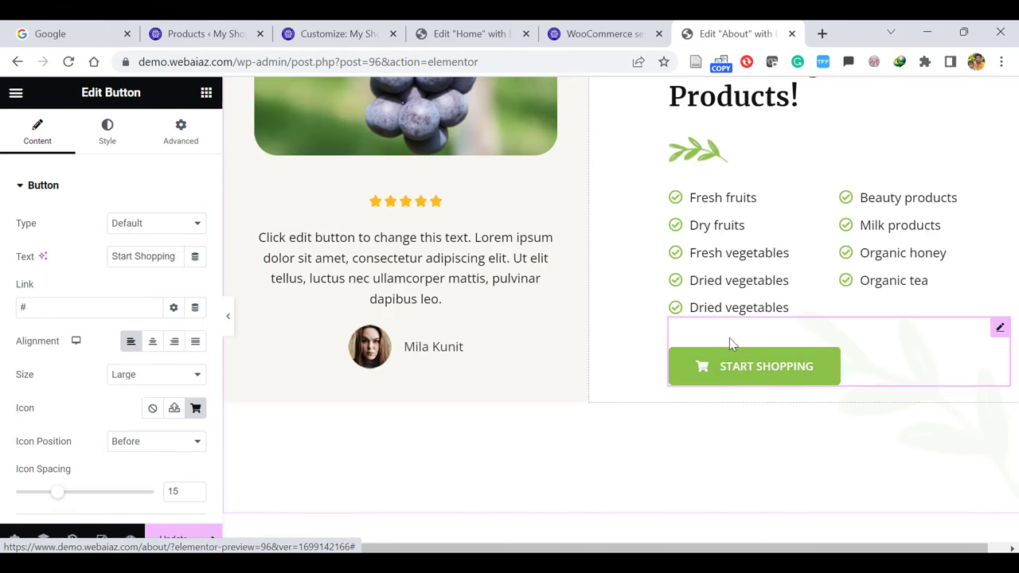
left_click(137, 255)
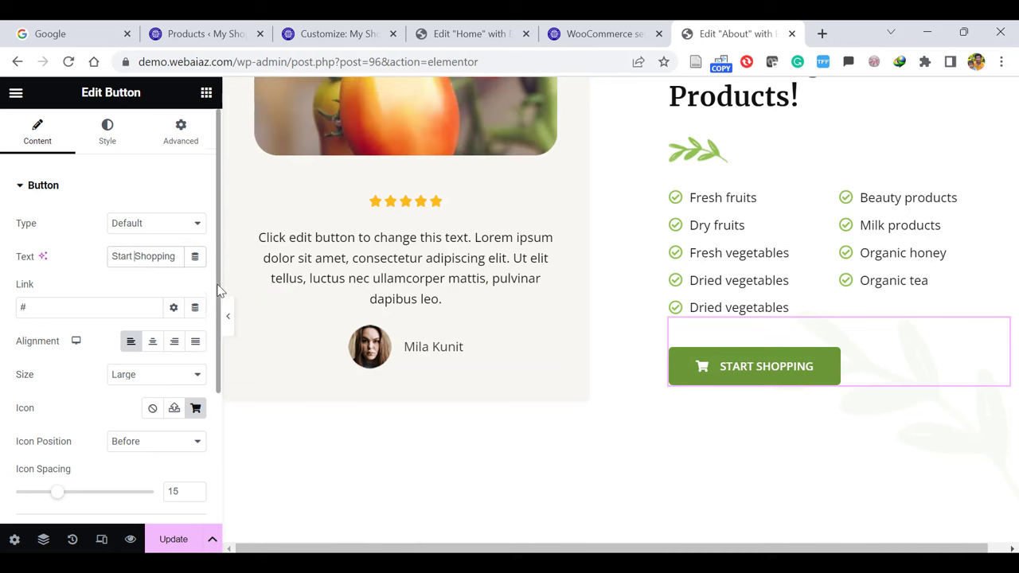
scroll(216, 312, "down", 1)
scroll(231, 317, "up", 2)
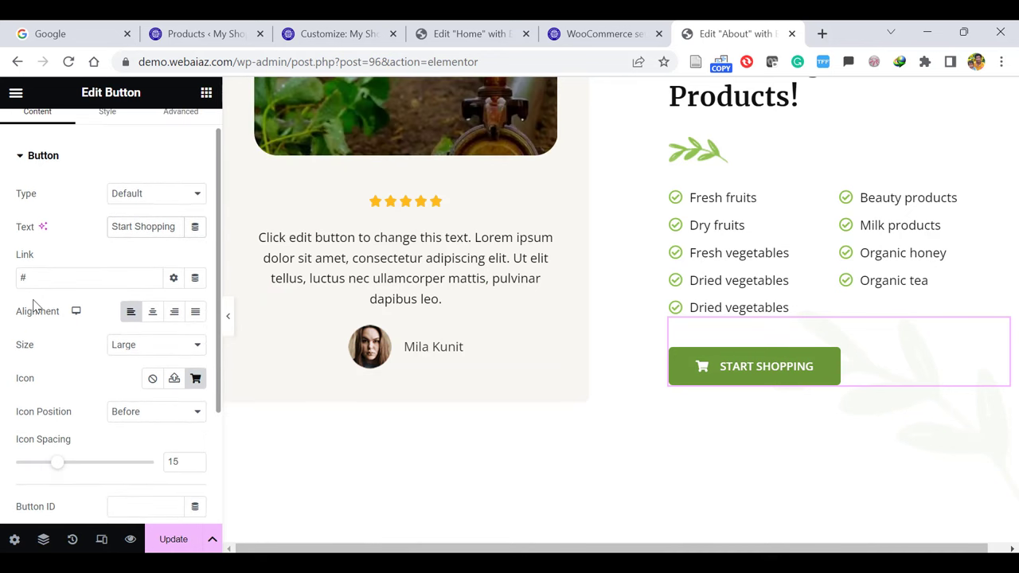
key("Tab")
left_click(228, 319)
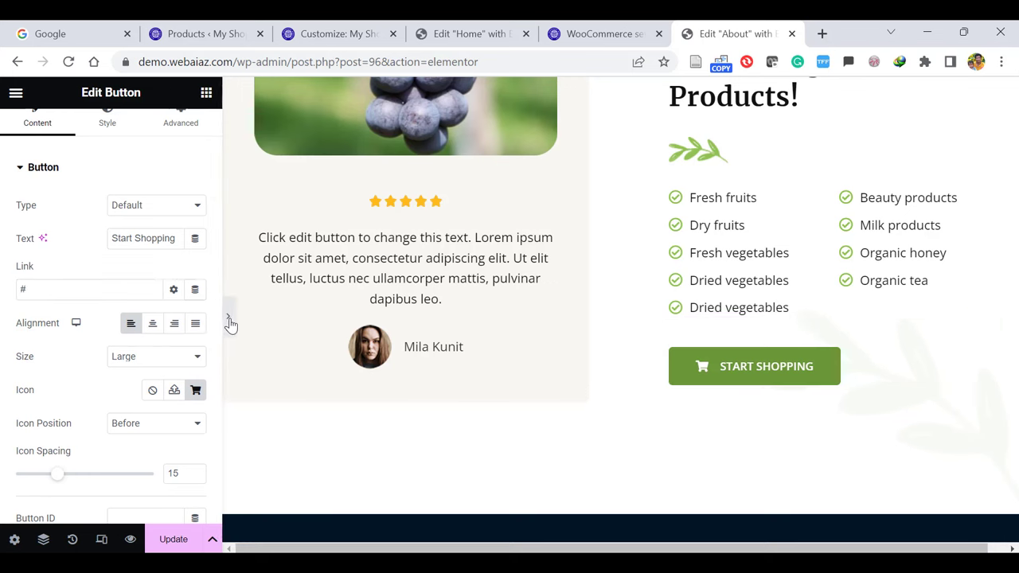
left_click_drag(1013, 398, 1013, 343)
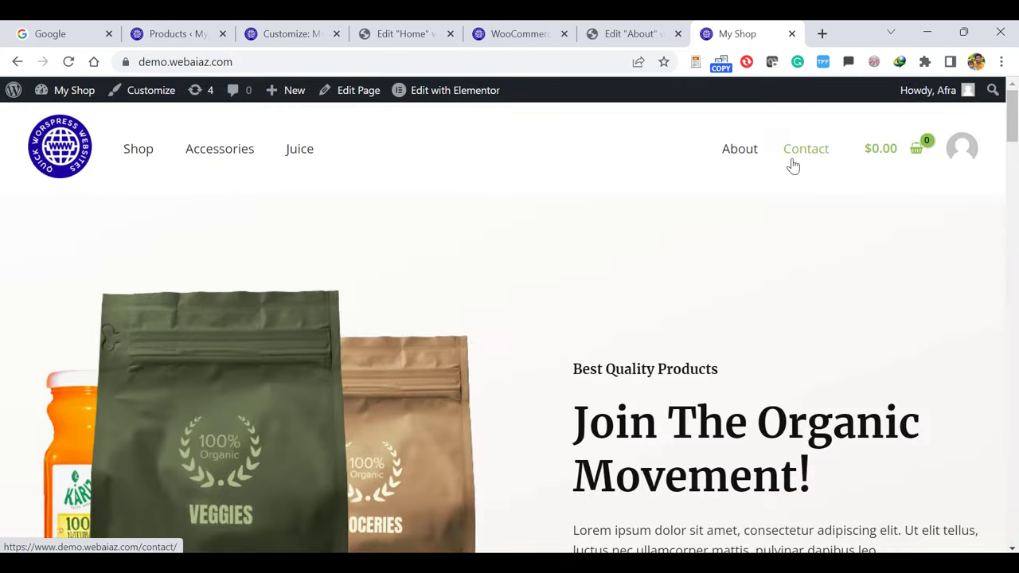
Open the shop's Contact page and look through its contact details
left_click(793, 160)
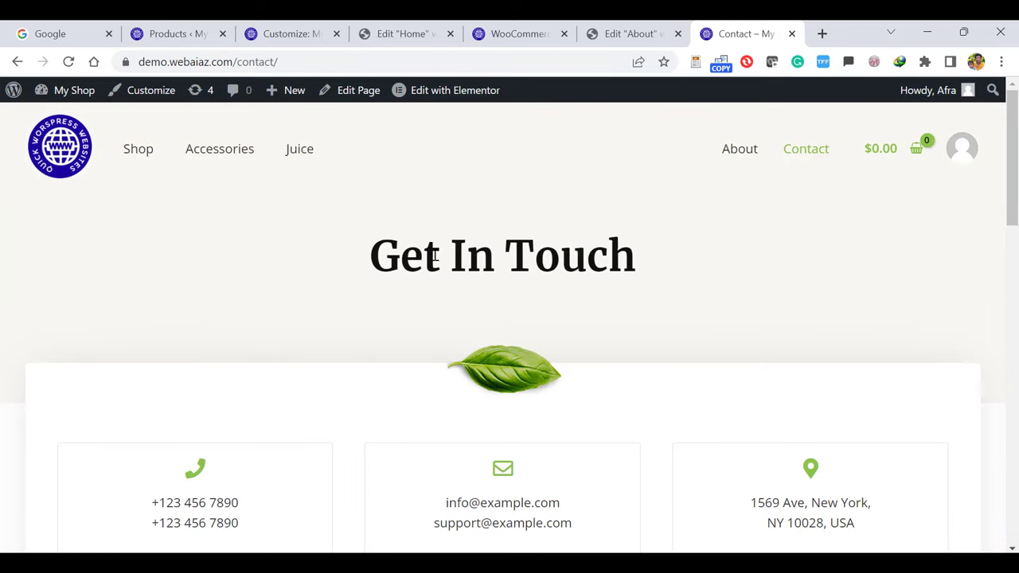
scroll(1011, 199, "down", 3)
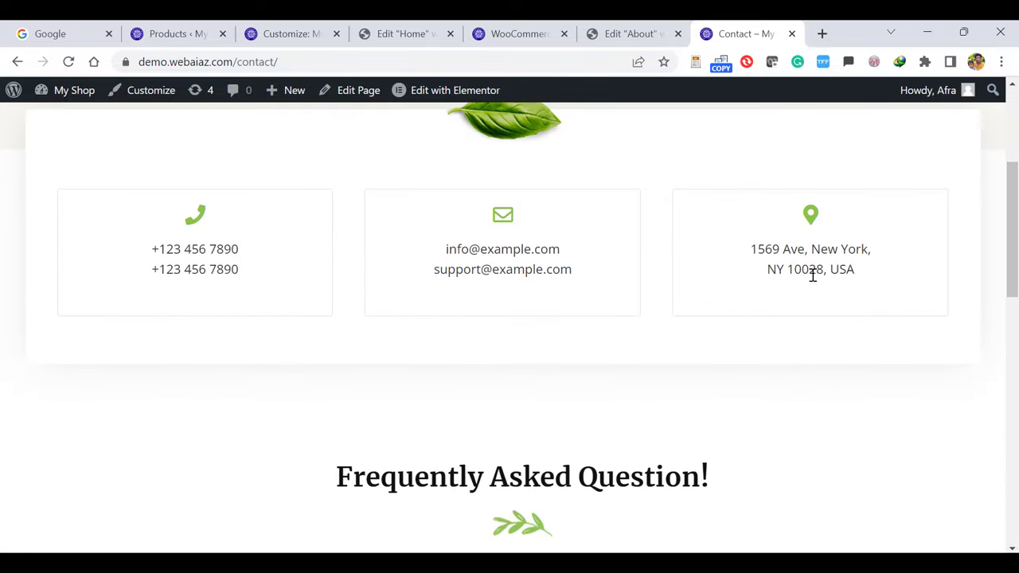
Look through the Contact page down to its frequently asked questions and open the page for editing in Elementor
scroll(1011, 239, "down", 5)
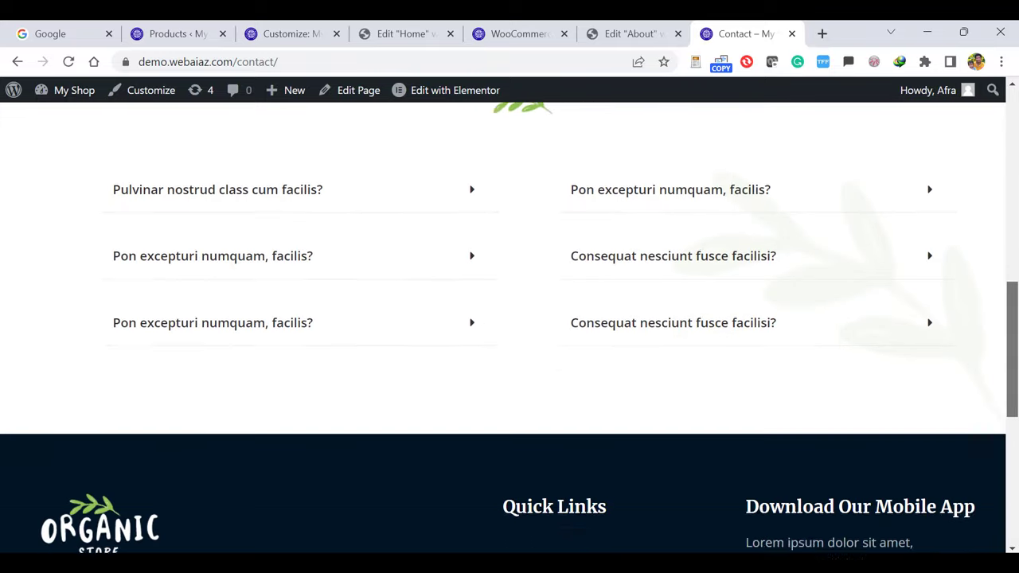
scroll(509, 326, "up", 10)
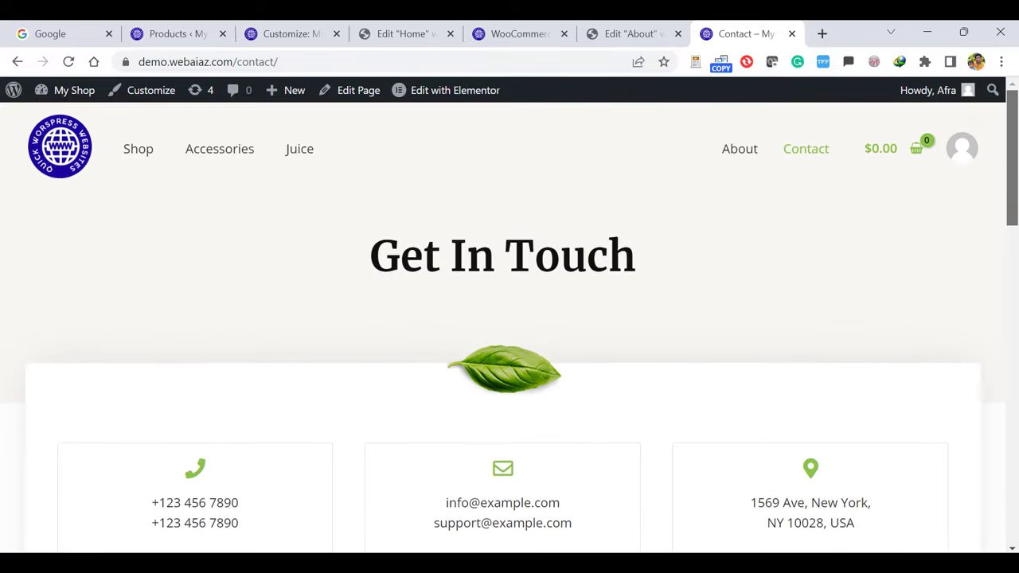
scroll(1017, 231, "down", 1)
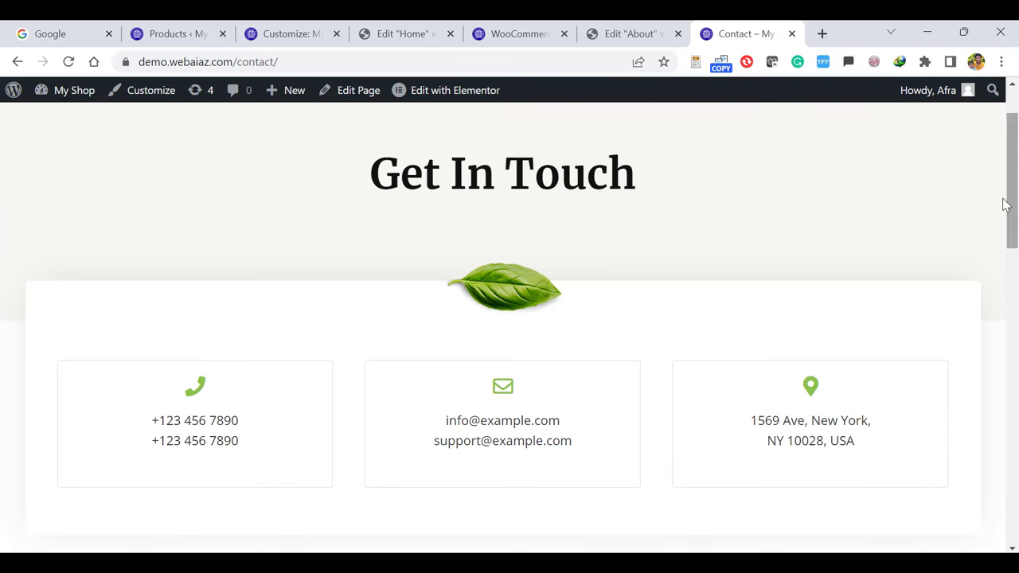
left_click(422, 93)
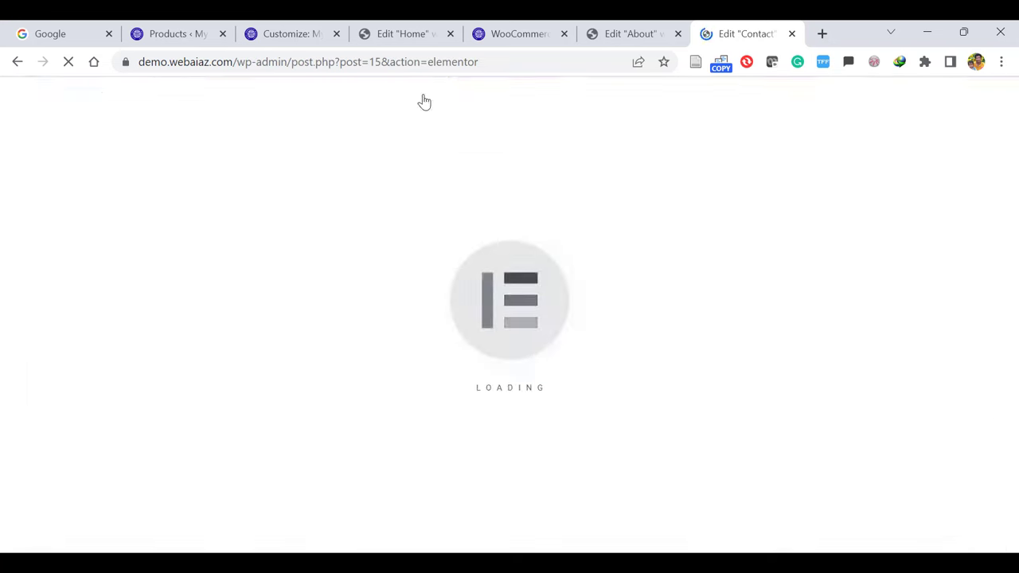
Review the settings of the Get In Touch heading, the leaf image and the phone, e-mail and address boxes below it
left_click(694, 251)
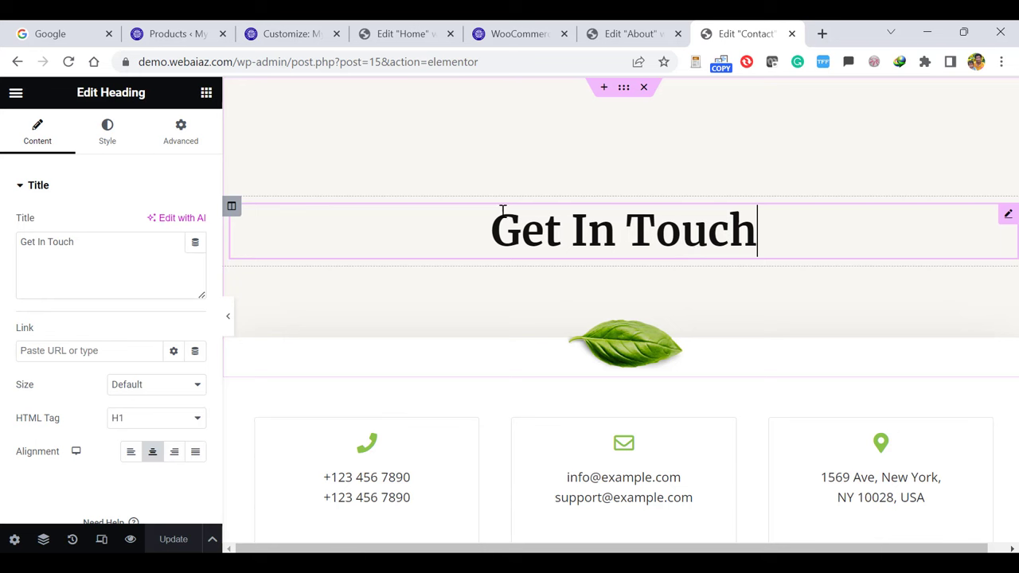
left_click(624, 333)
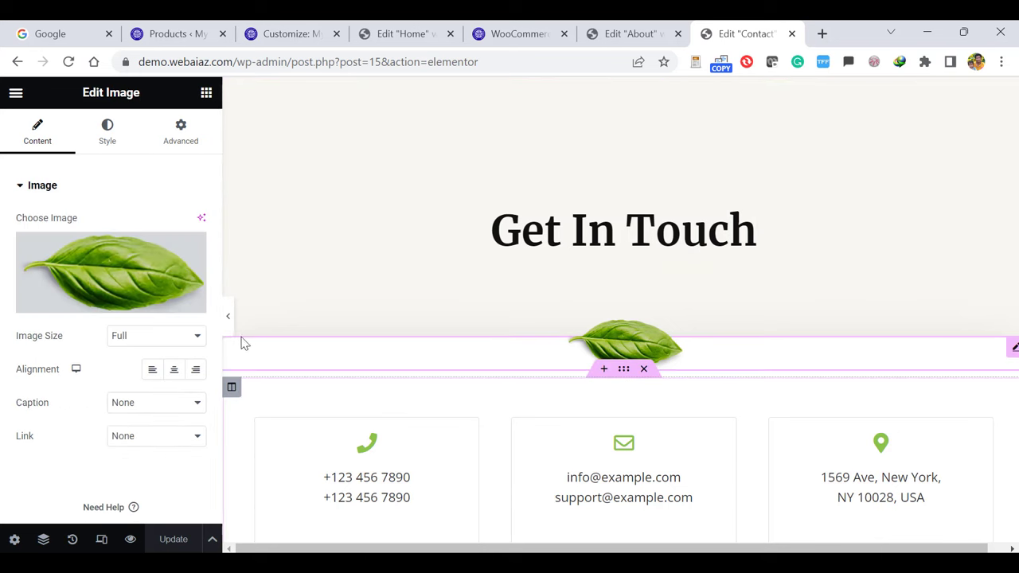
left_click(383, 454)
left_click(367, 488)
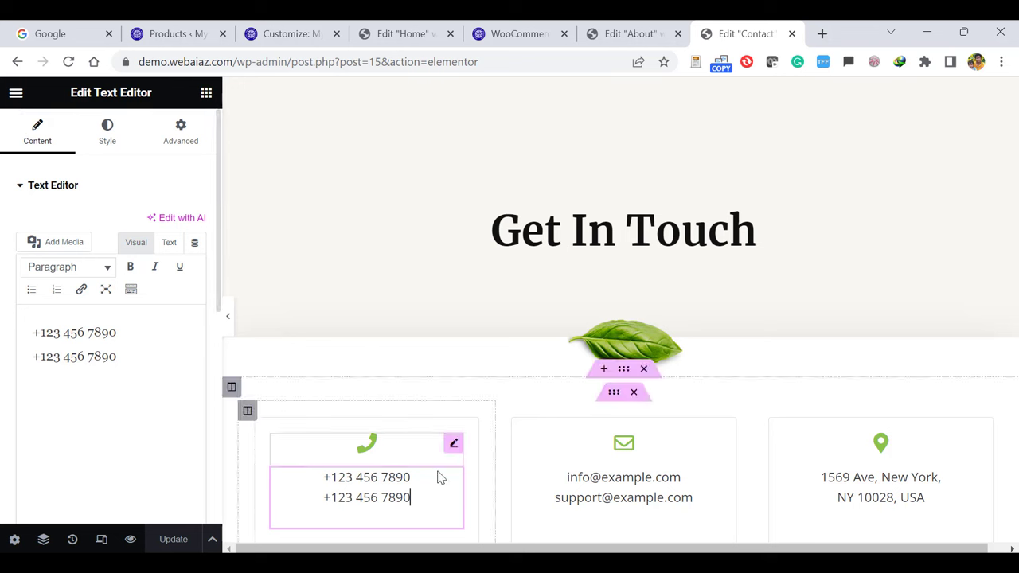
left_click(622, 450)
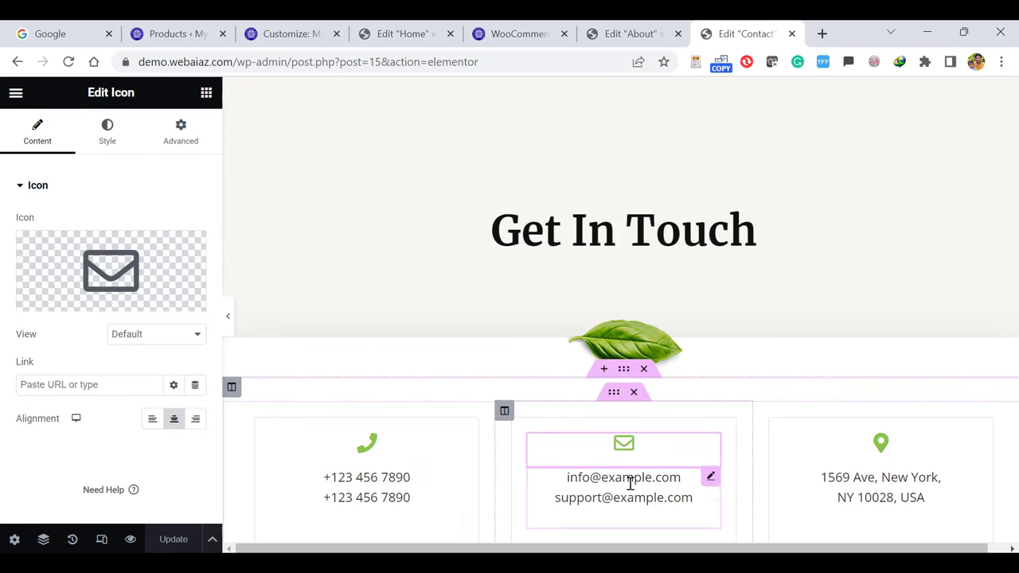
left_click(629, 484)
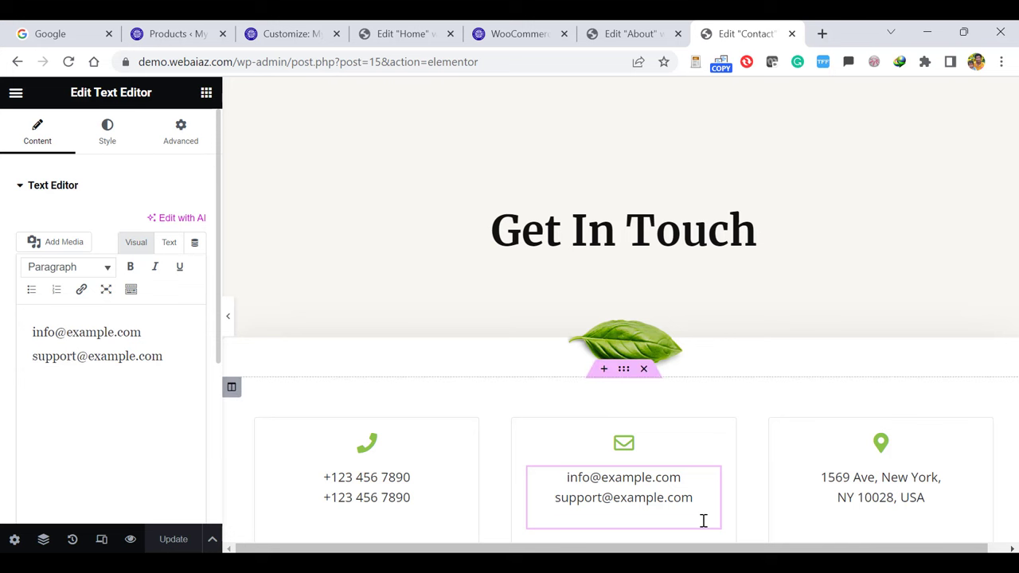
left_click(881, 443)
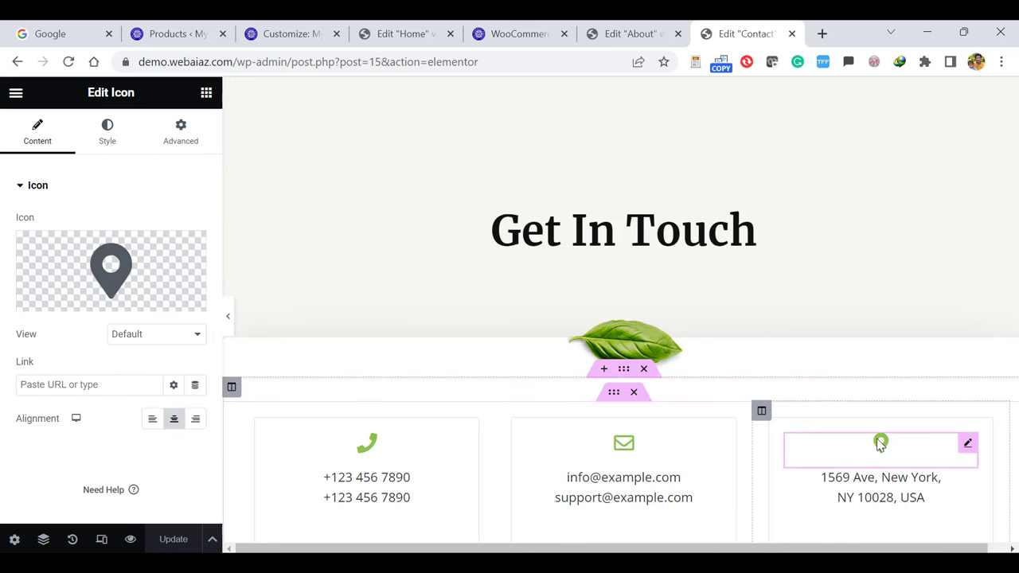
left_click(886, 493)
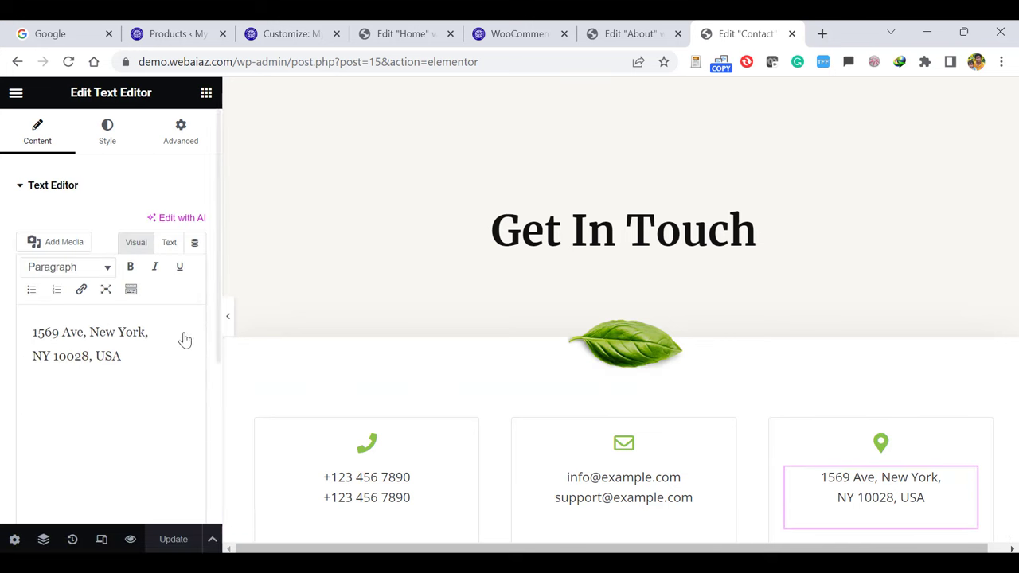
Examine the Frequently Asked Question heading and the title and content of the items in the first FAQ toggle
left_click(228, 316)
scroll(4, 375, "down", 10)
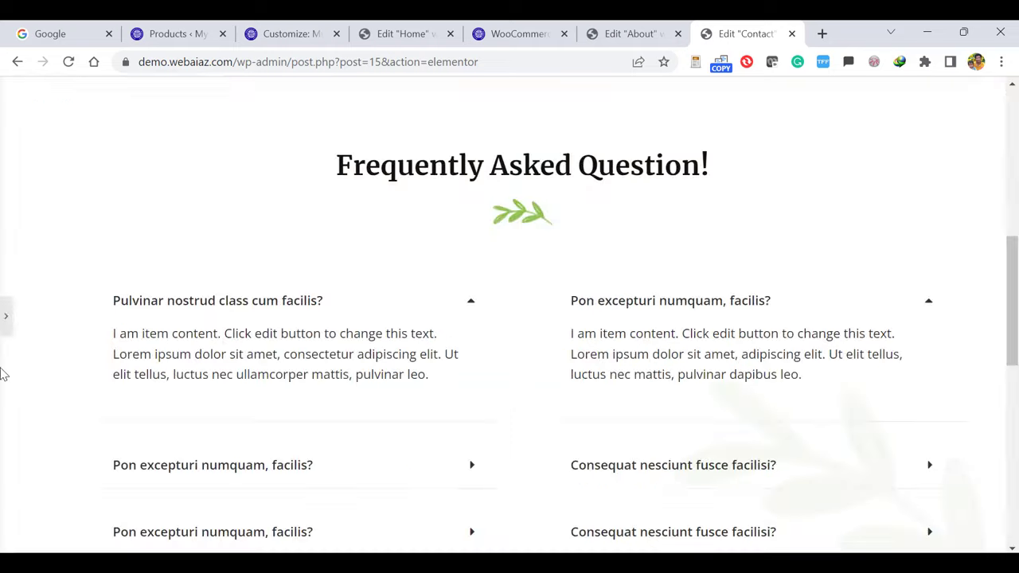
left_click(6, 317)
left_click(582, 179)
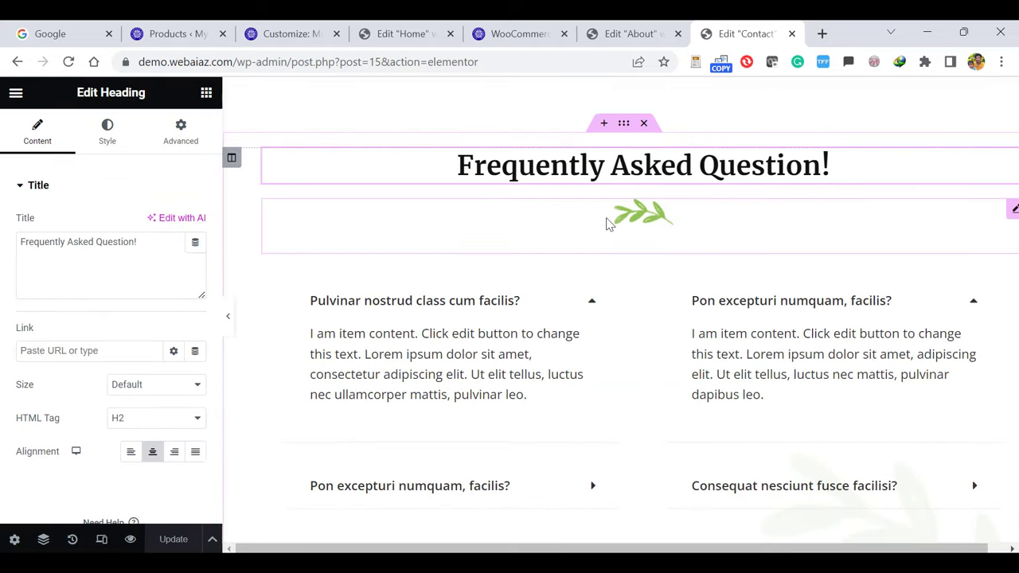
left_click(485, 300)
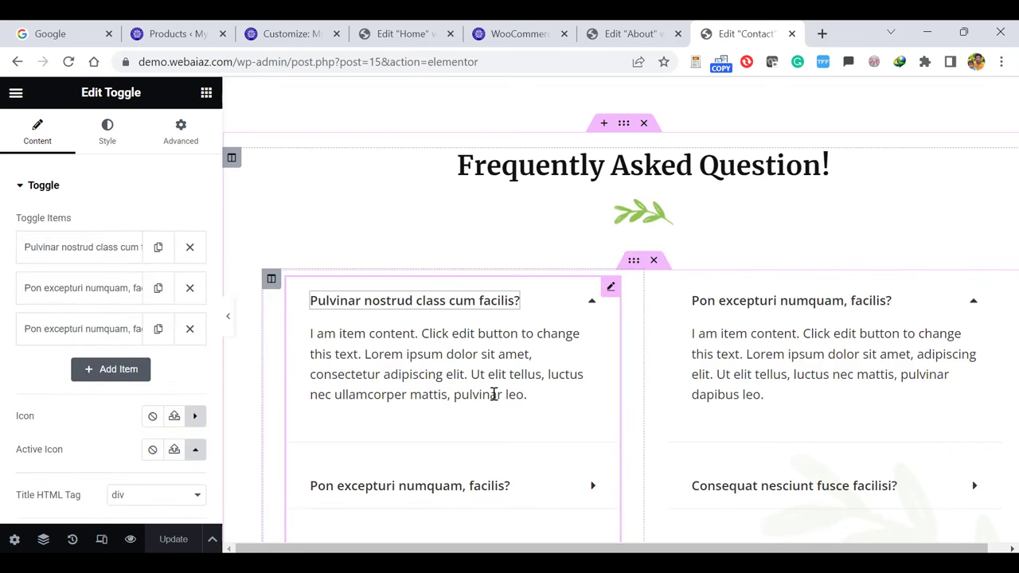
left_click(43, 249)
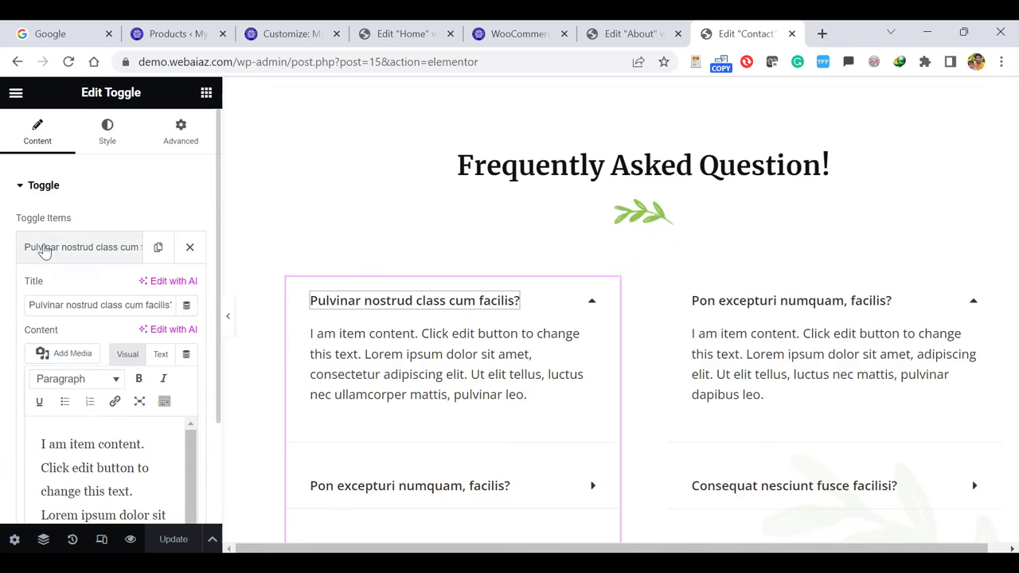
left_click(108, 305)
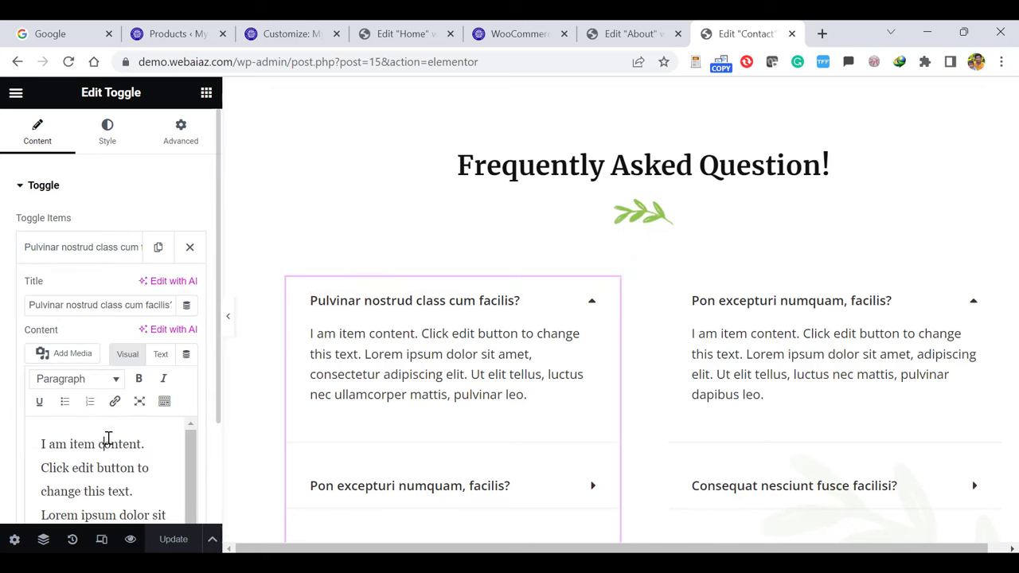
left_click(455, 487)
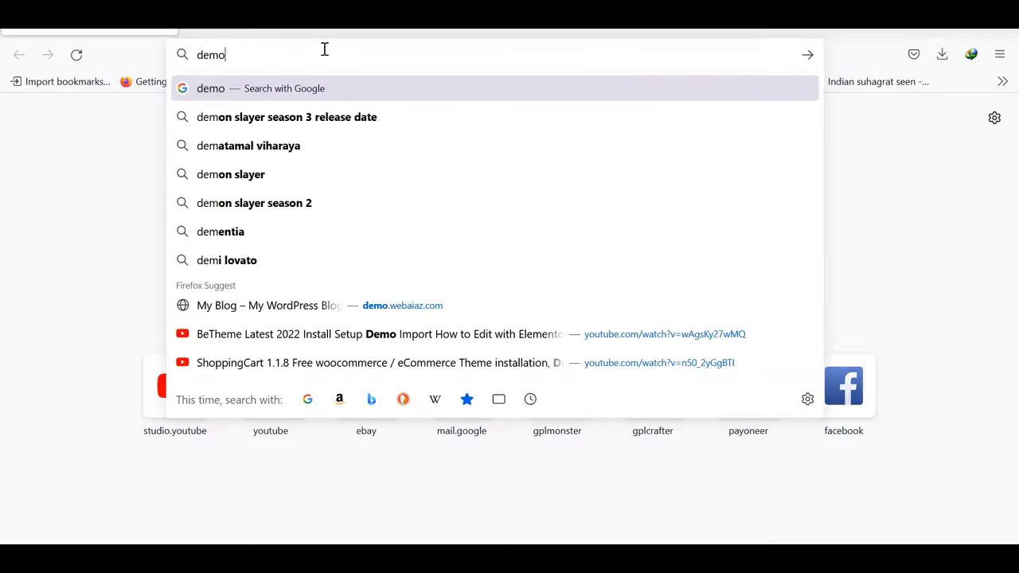
Switch to Firefox and open the shop's front end at demo.webaiaz.com
type(".web")
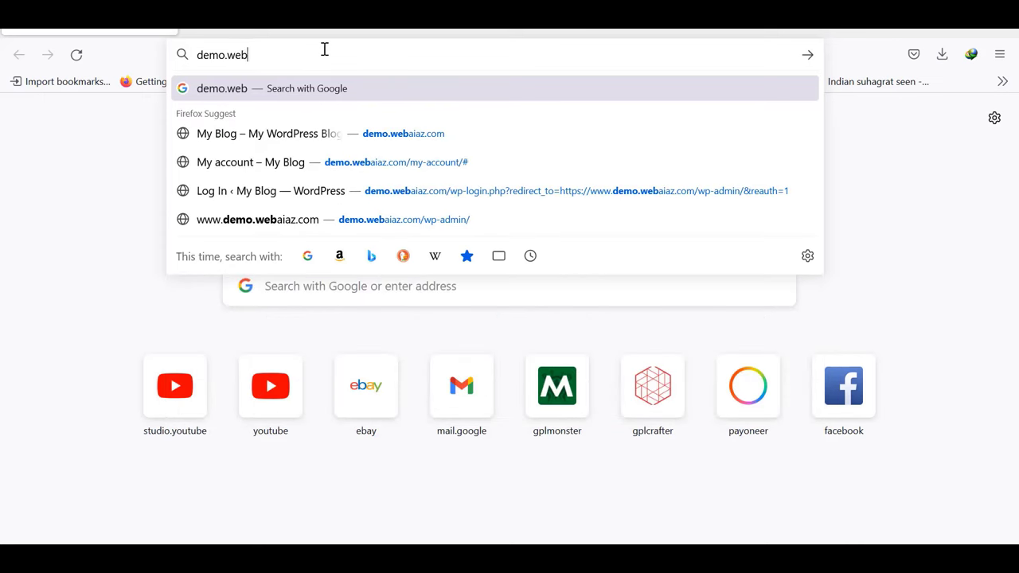
type("aiaz.com")
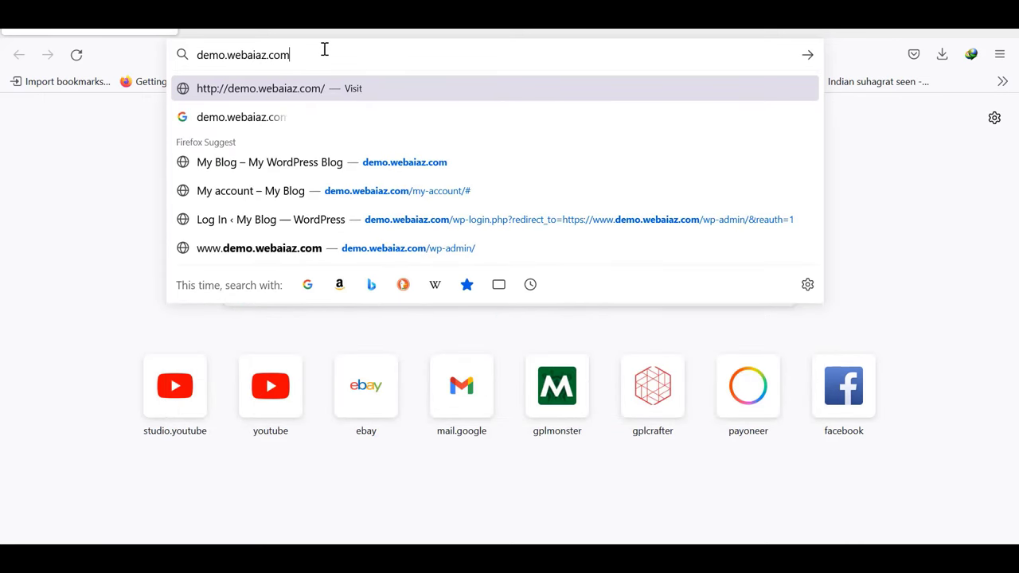
key("Return")
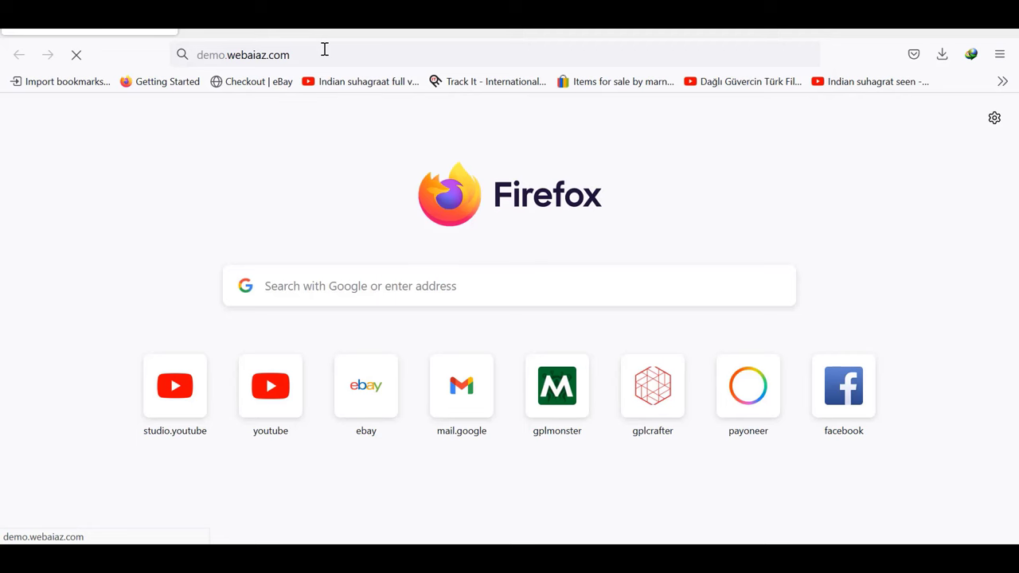
Add the Black Over-the-shoulder Handbag and the related Purple Tshirt to the cart and check the cart summary
scroll(1015, 310, "down", 5)
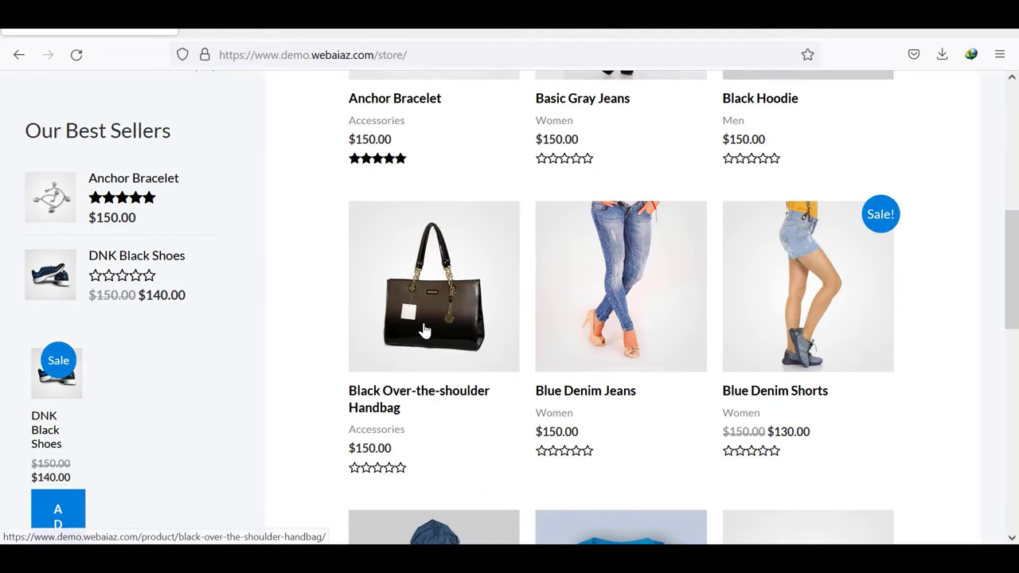
left_click(424, 331)
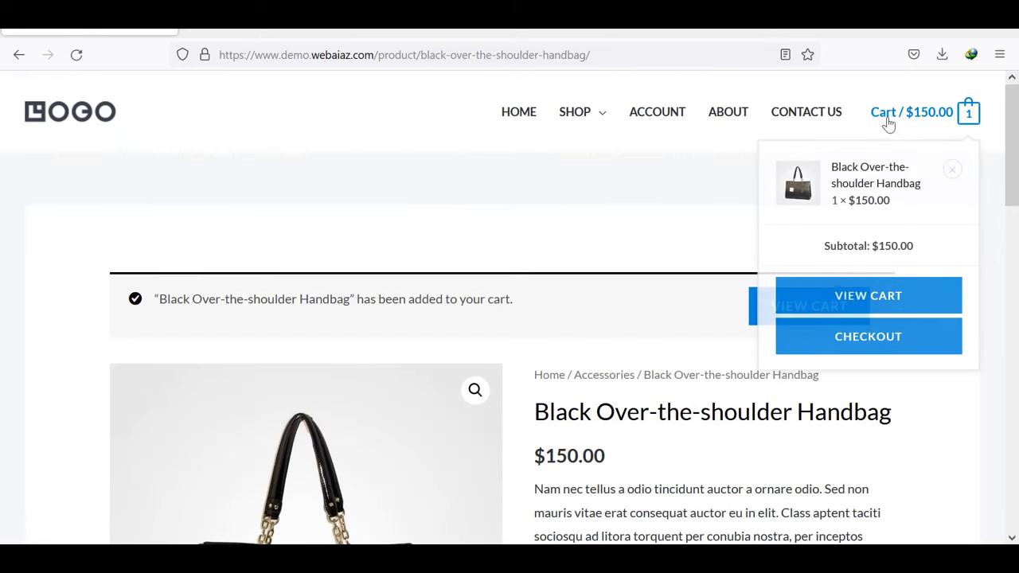
left_click_drag(1017, 140, 1018, 376)
left_click(530, 226)
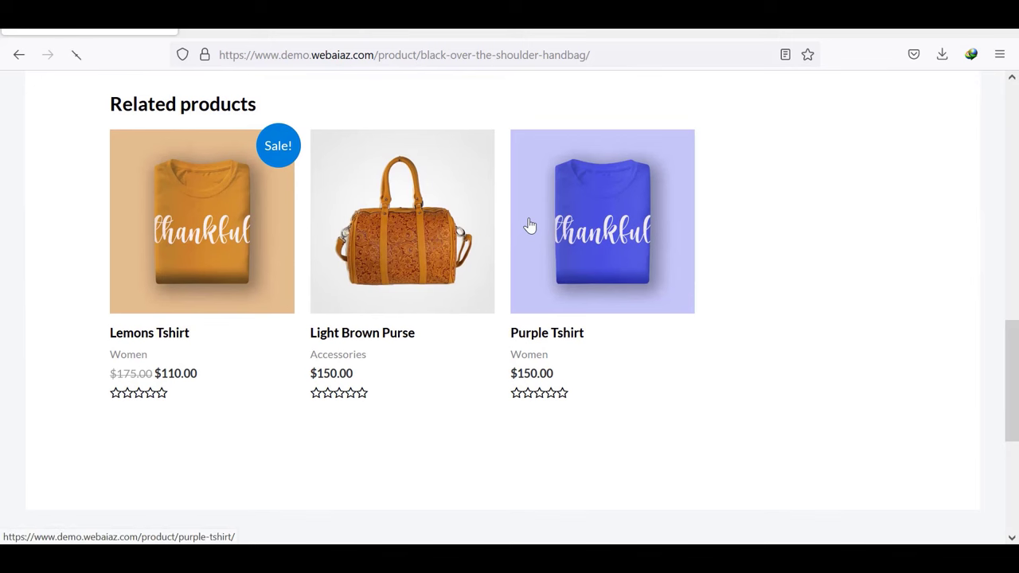
scroll(589, 279, "down", 3)
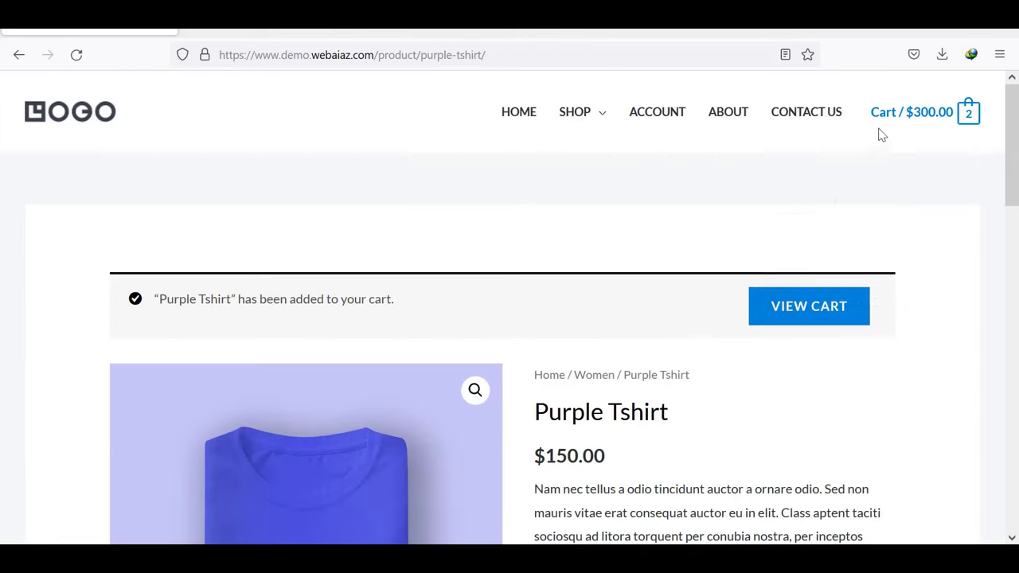
mouse_move(911, 118)
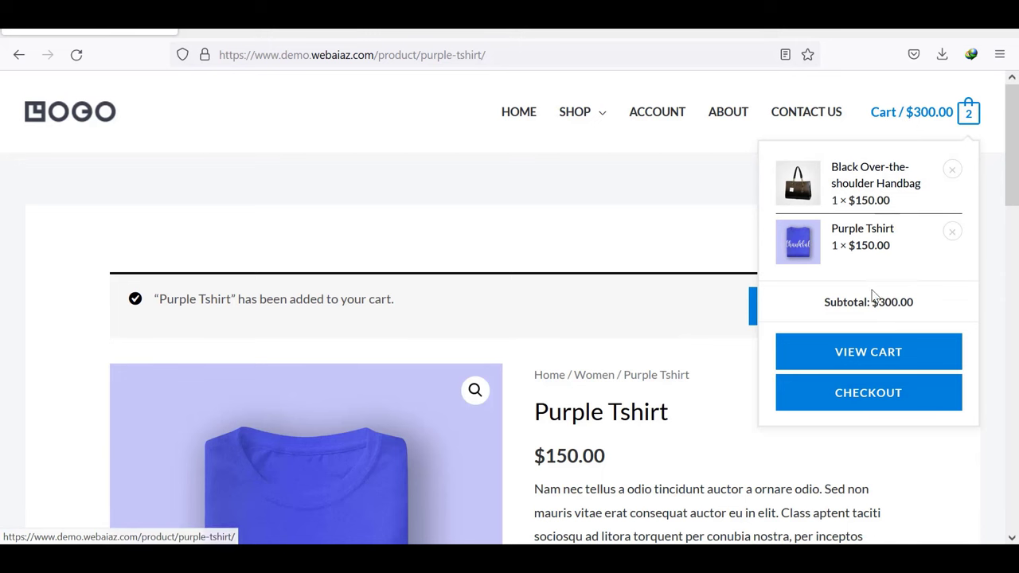
Review the full cart with its coupon field and totals, and proceed to checkout
left_click(855, 356)
left_click_drag(1013, 165, 1015, 214)
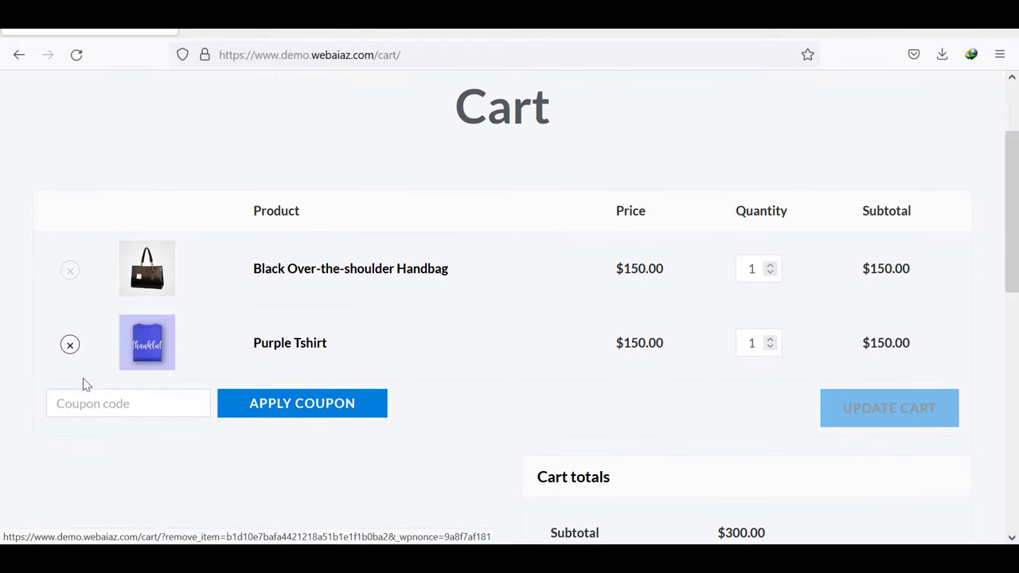
left_click(94, 404)
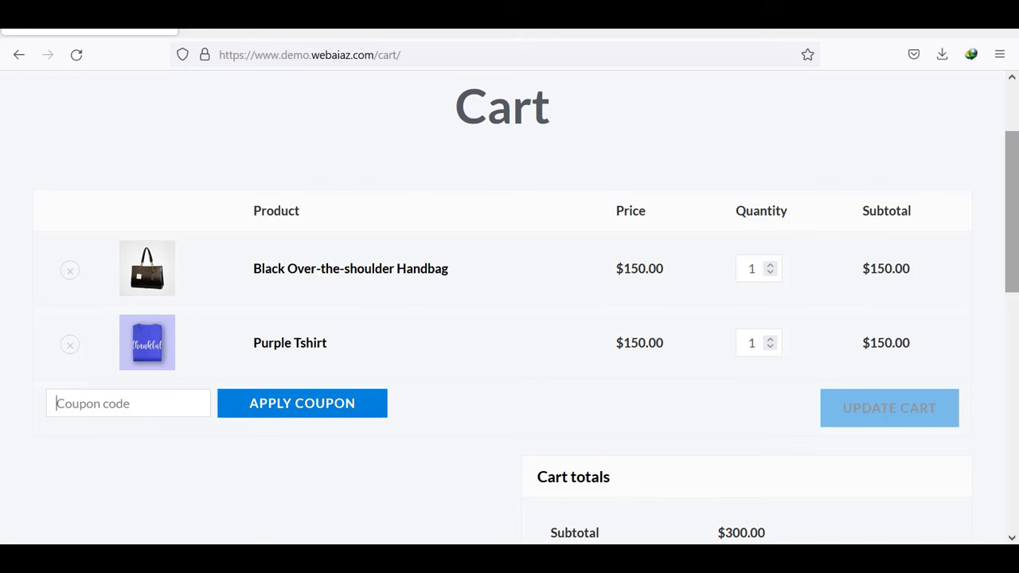
left_click_drag(1014, 233, 1017, 363)
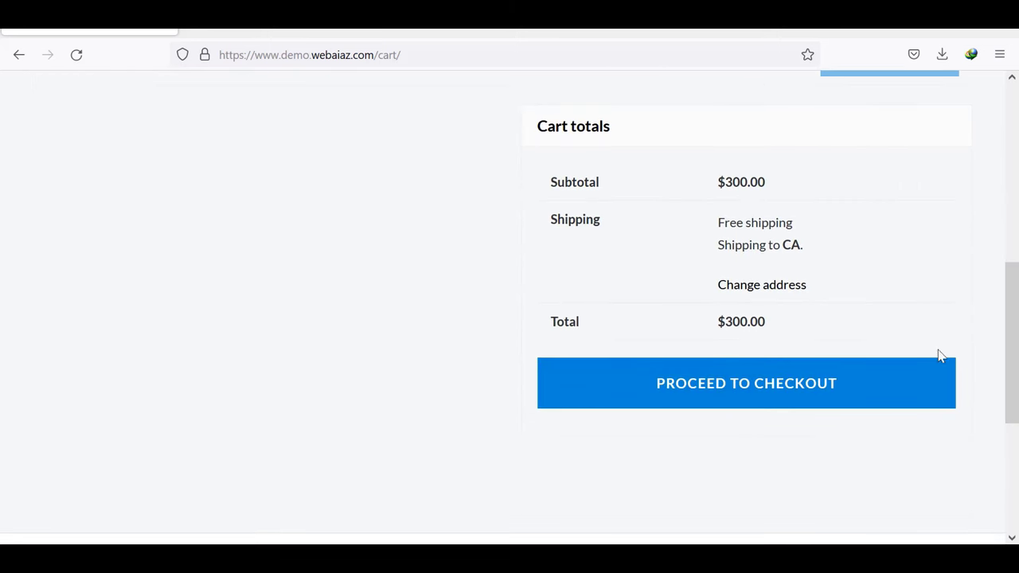
left_click(771, 385)
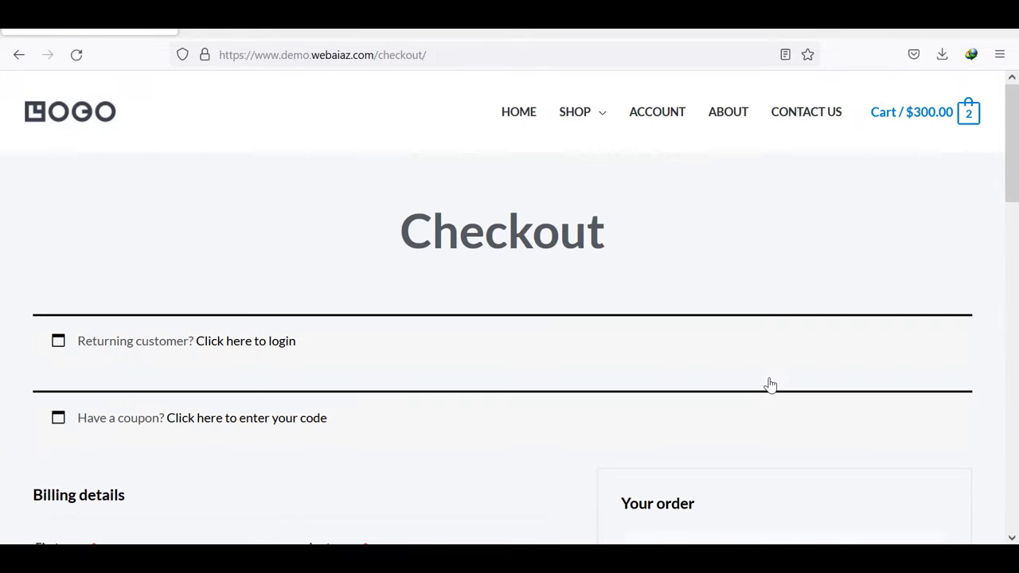
Fill in the required billing details with the customer's name, address, phone number and e-mail, and enable account creation
scroll(253, 380, "down", 1)
left_click_drag(1016, 193, 1017, 341)
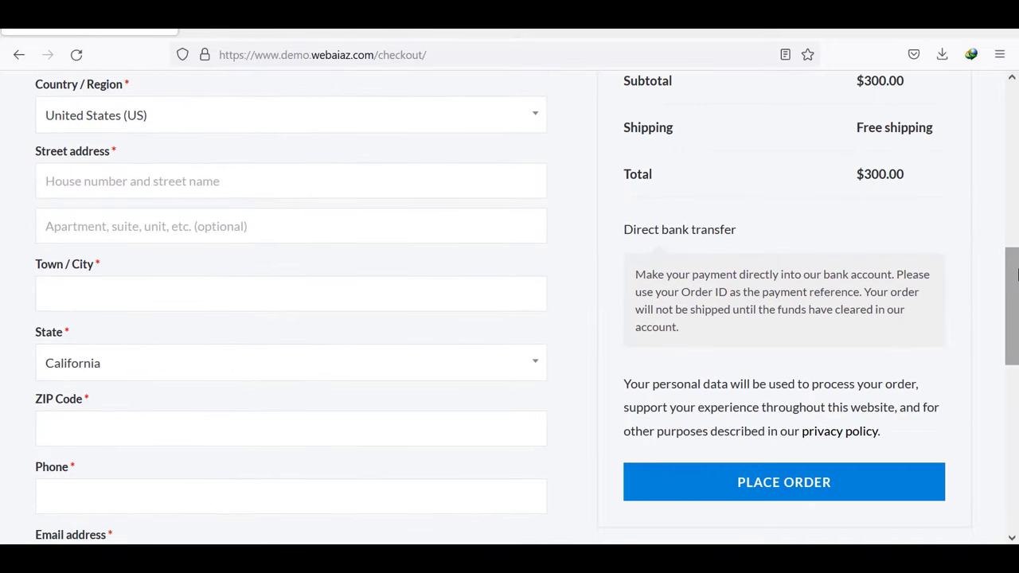
scroll(251, 209, "up", 3)
left_click(251, 209)
type("A")
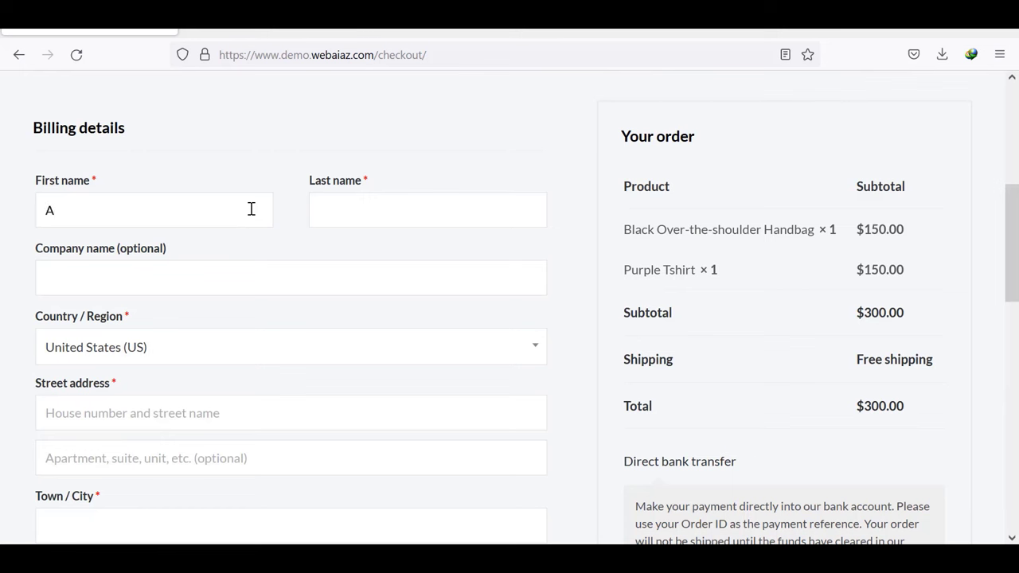
type("IA")
key("Tab")
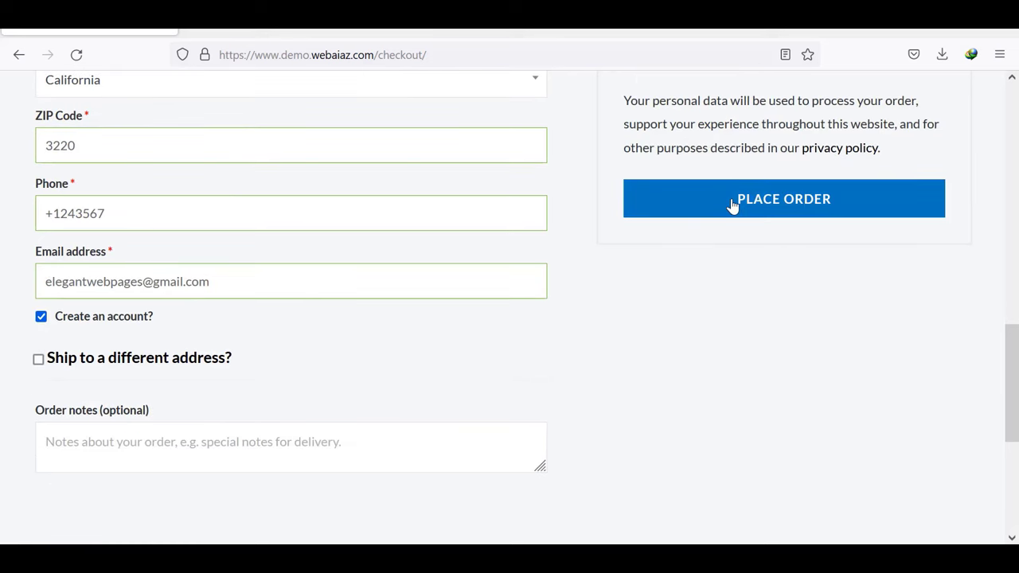
Place the order with a corrected billing ZIP code and look through the order confirmation down to the billing and shipping addresses
left_click(732, 205)
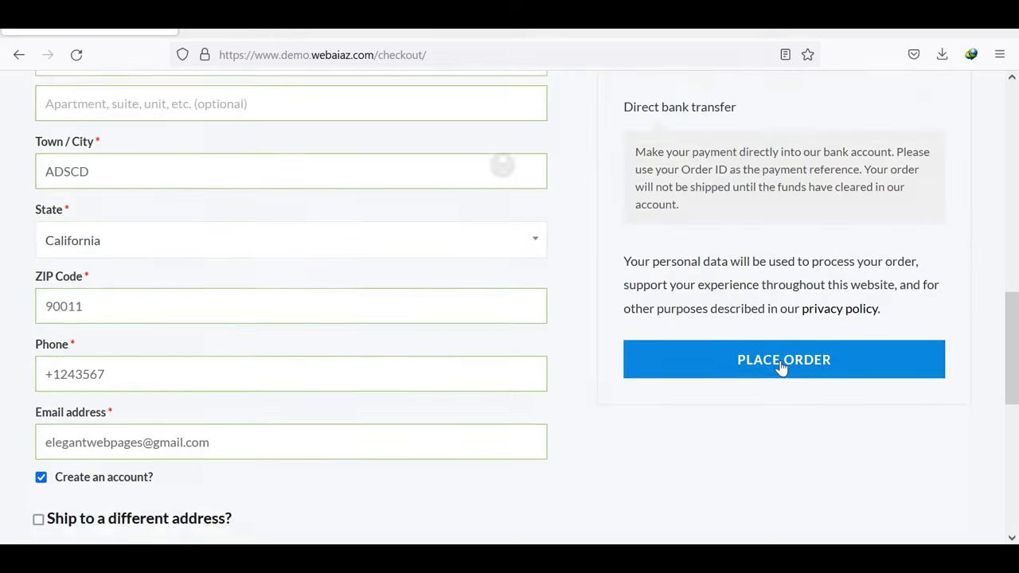
left_click(781, 365)
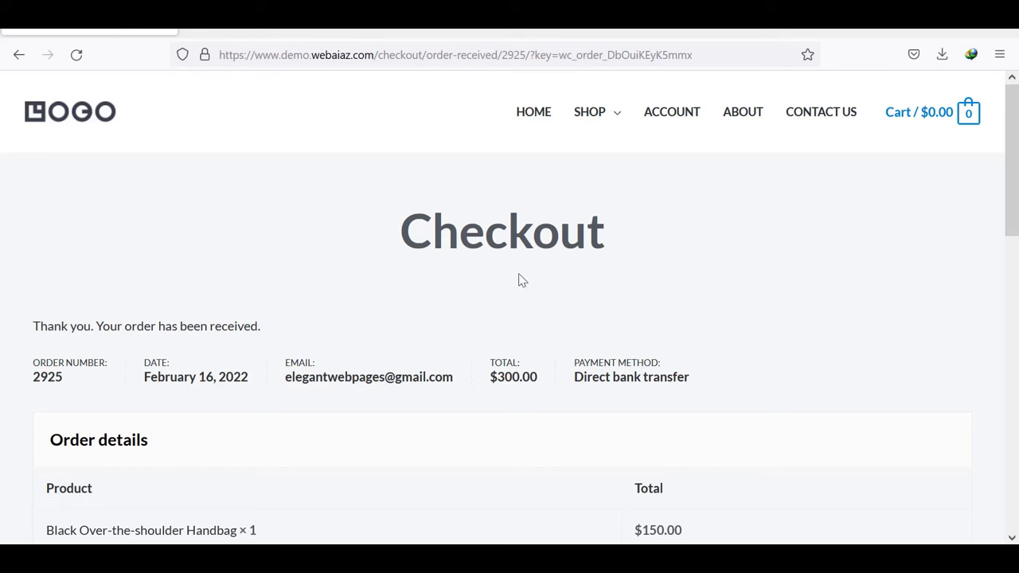
left_click_drag(1015, 191, 1017, 428)
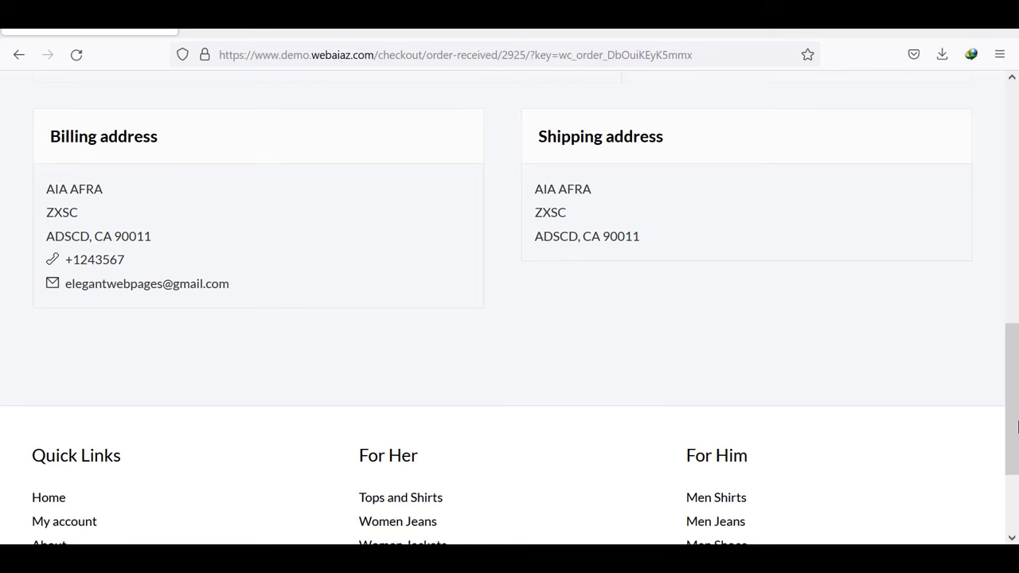
Open the Gmail inbox in a new tab and decline the recommendation to switch to Chrome
left_click(199, 28)
type("gmail")
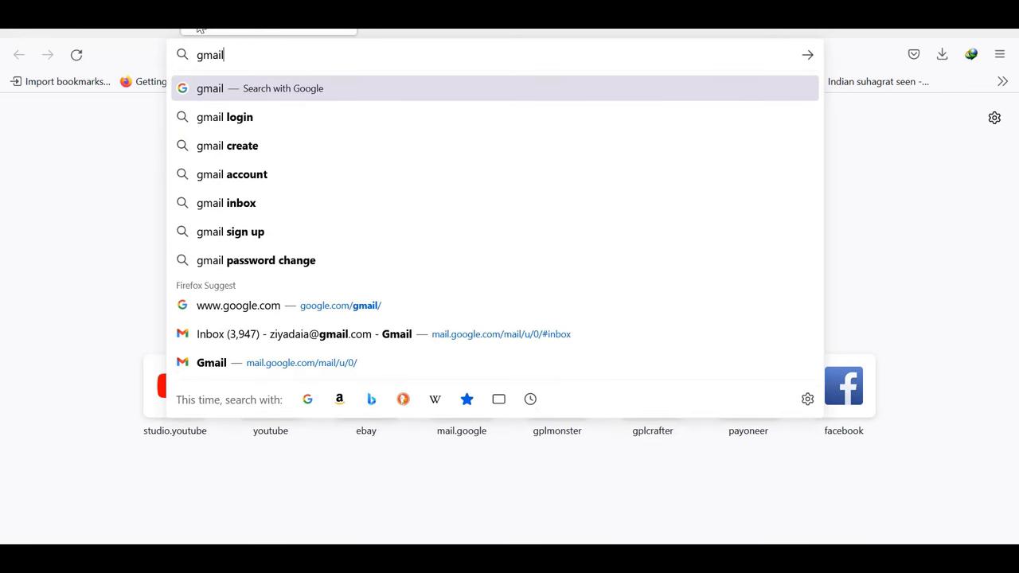
key("ctrl+Return")
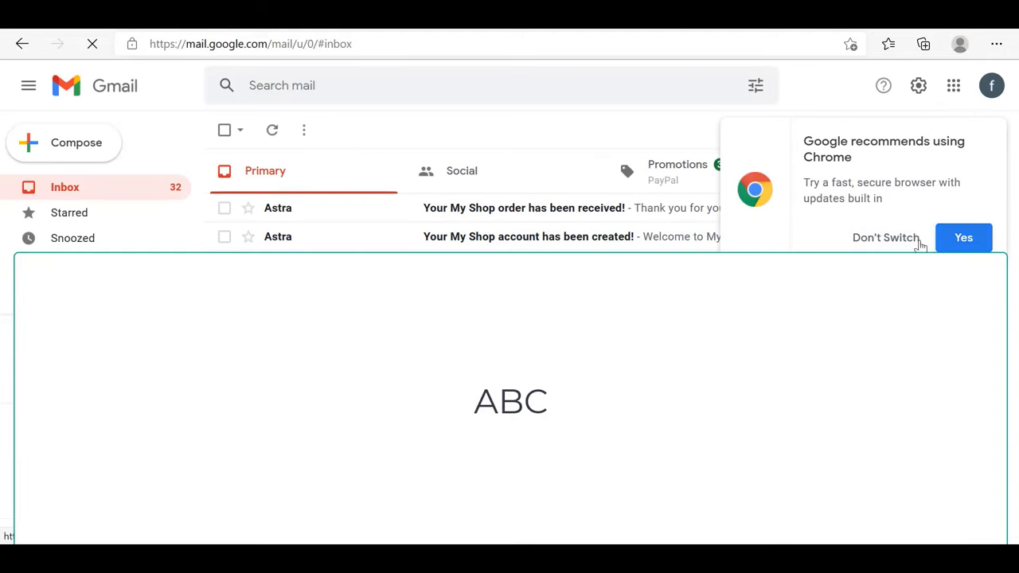
left_click(904, 247)
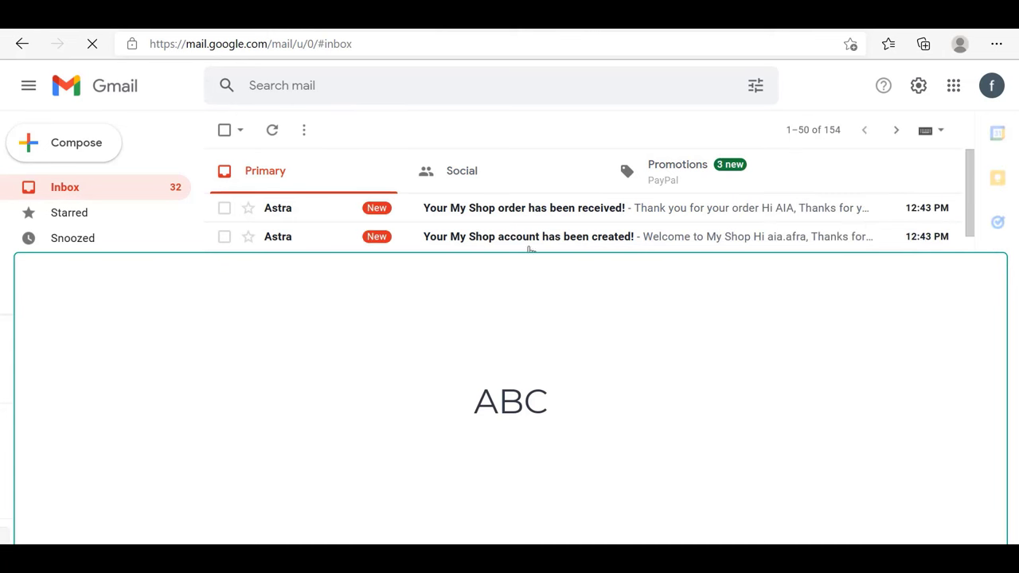
Open the "Your My Shop account has been created!" e-mail and read through its account details and password link
left_click(595, 244)
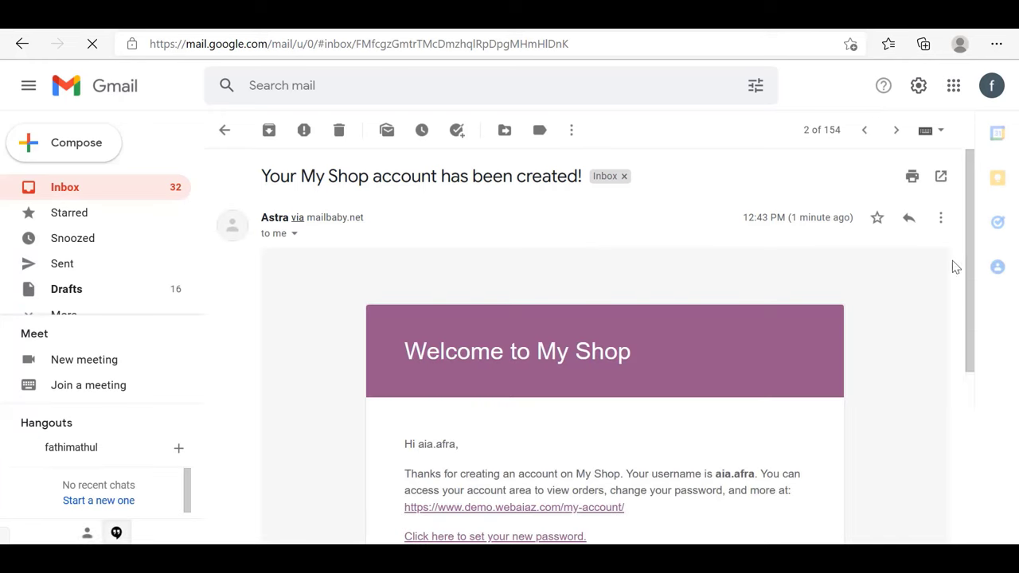
left_click_drag(972, 268, 971, 303)
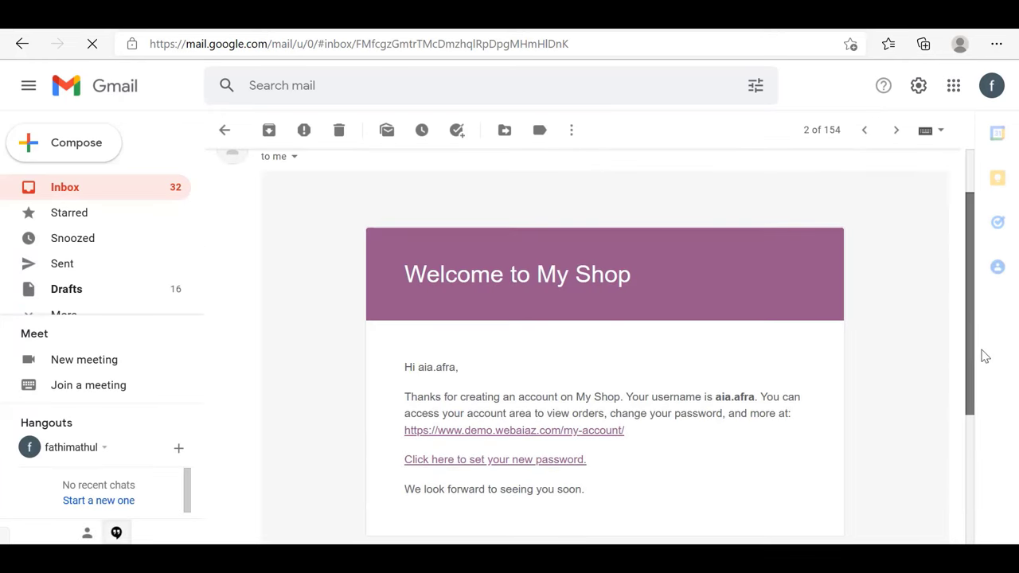
scroll(986, 356, "down", 2)
scroll(985, 358, "down", 1)
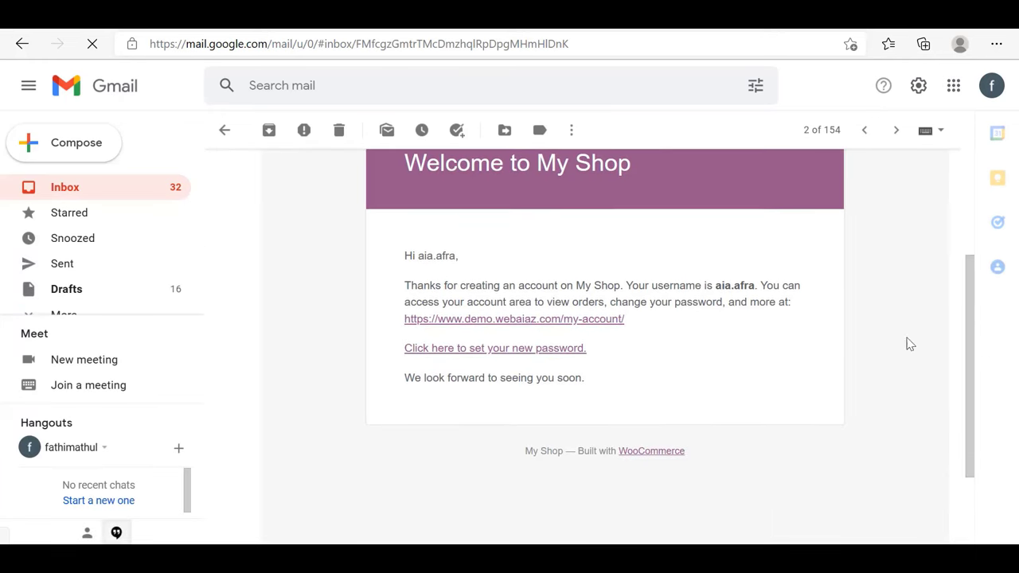
right_click(717, 340)
left_click(657, 363)
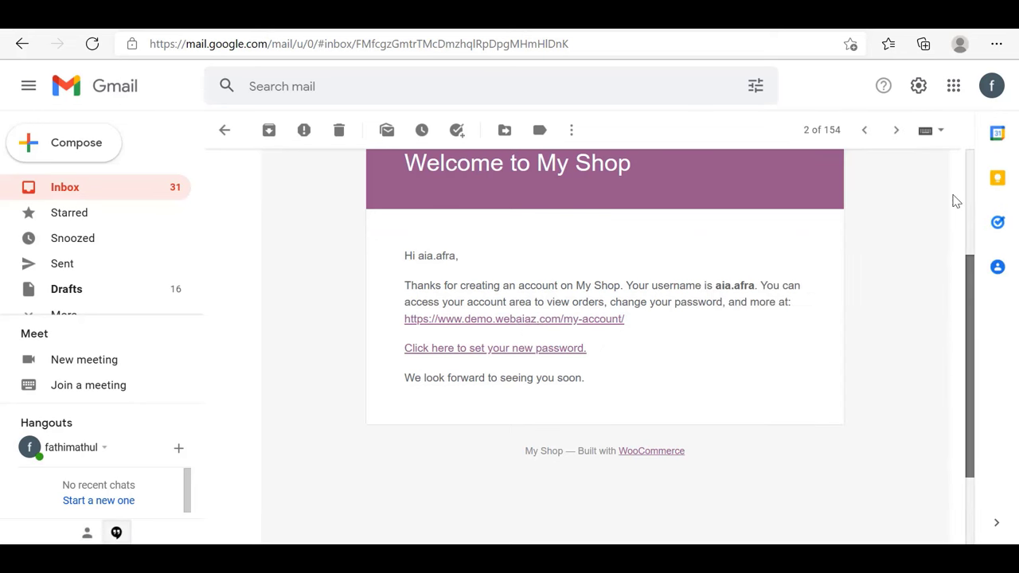
scroll(977, 182, "up", 3)
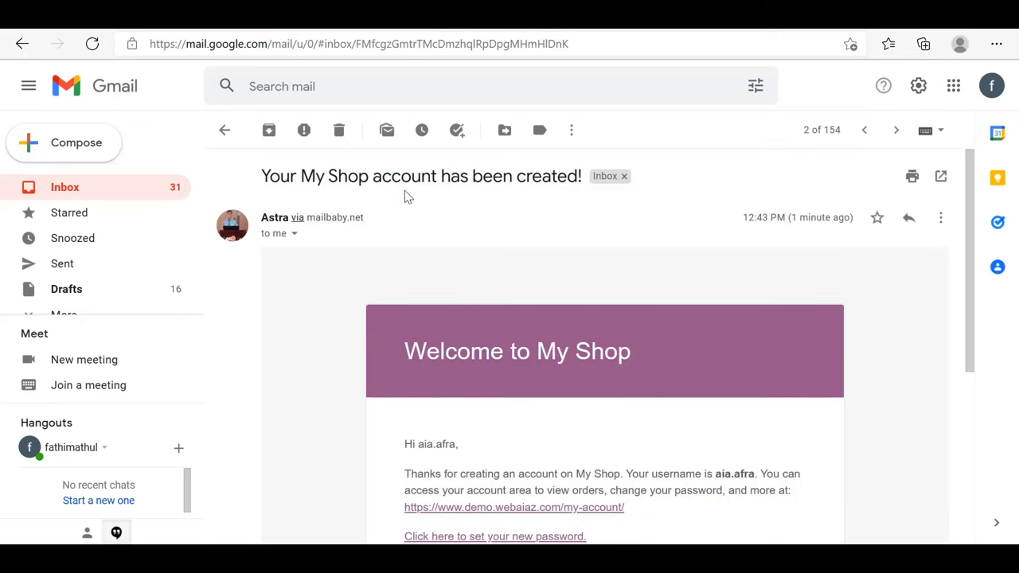
Return to the customer's inbox and review the "Your My Shop order has been received!" e-mail
left_click(116, 197)
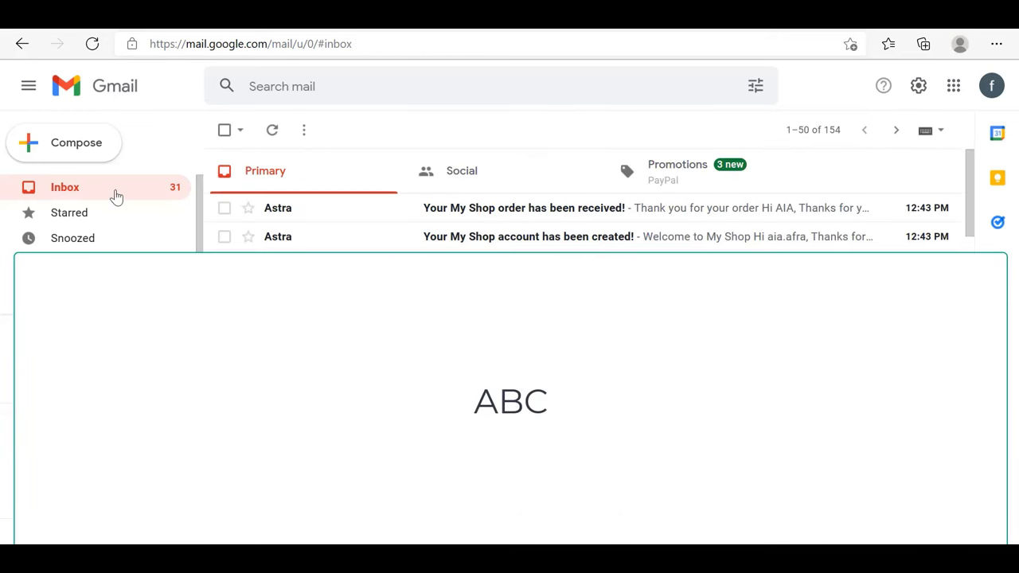
left_click(468, 213)
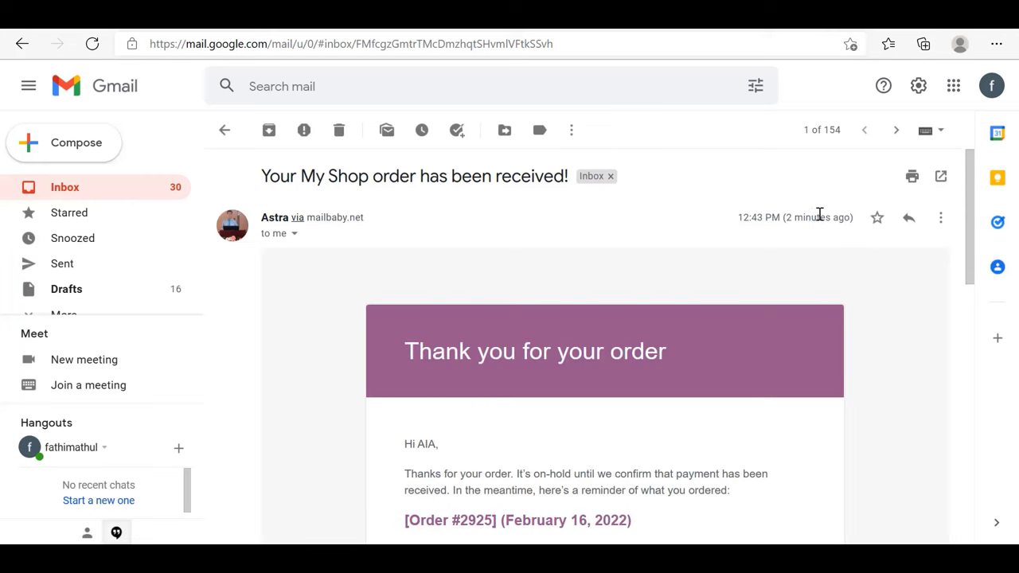
left_click_drag(813, 218, 987, 256)
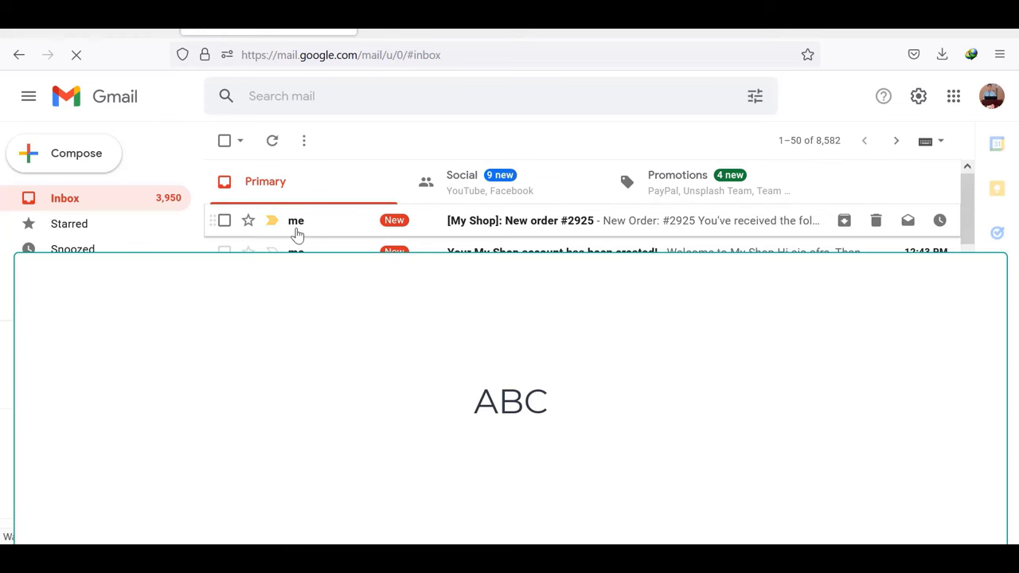
Open the My Shop new order notification in the shop owner's inbox and look through its order details
left_click(297, 231)
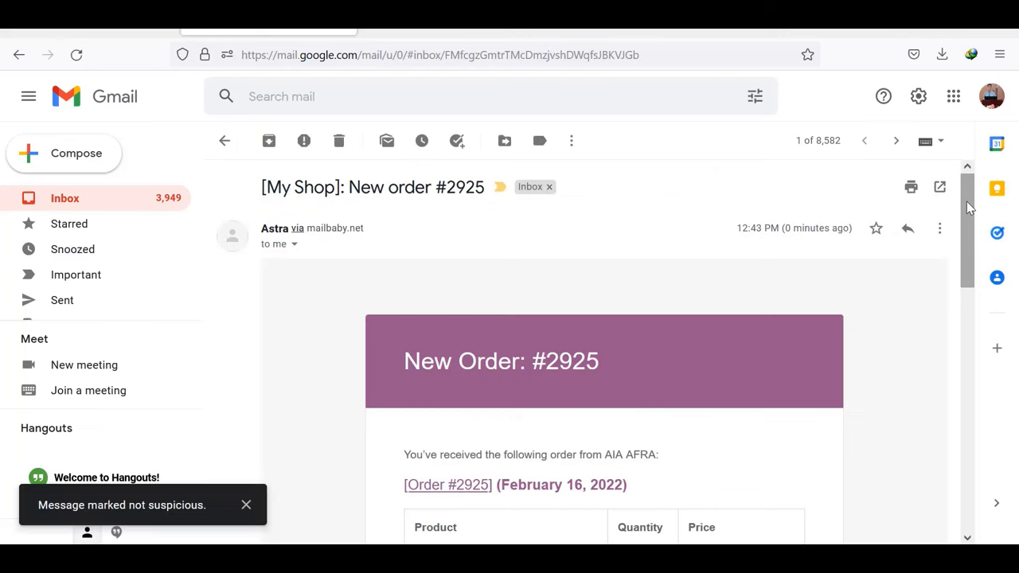
left_click_drag(967, 201, 1005, 180)
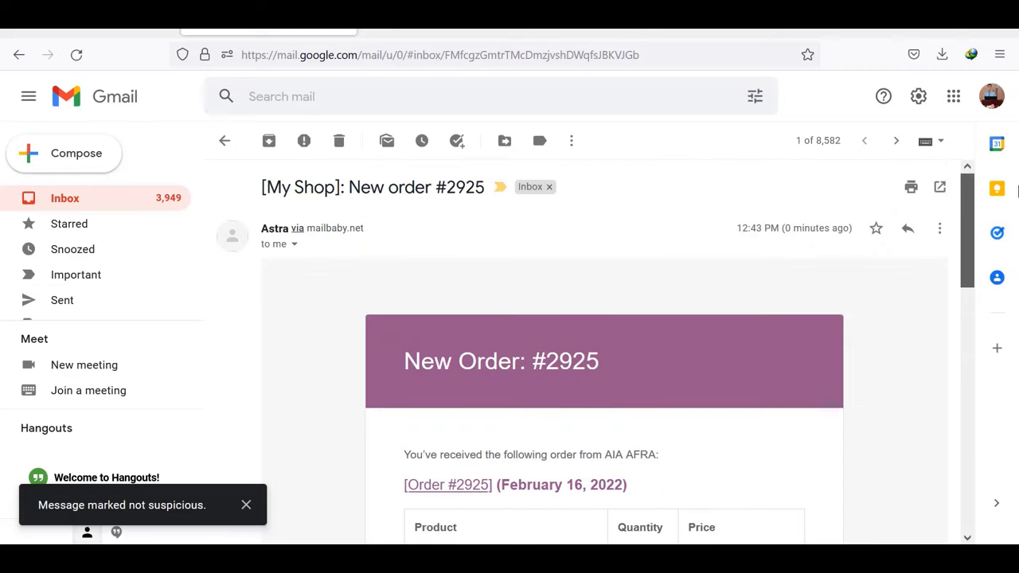